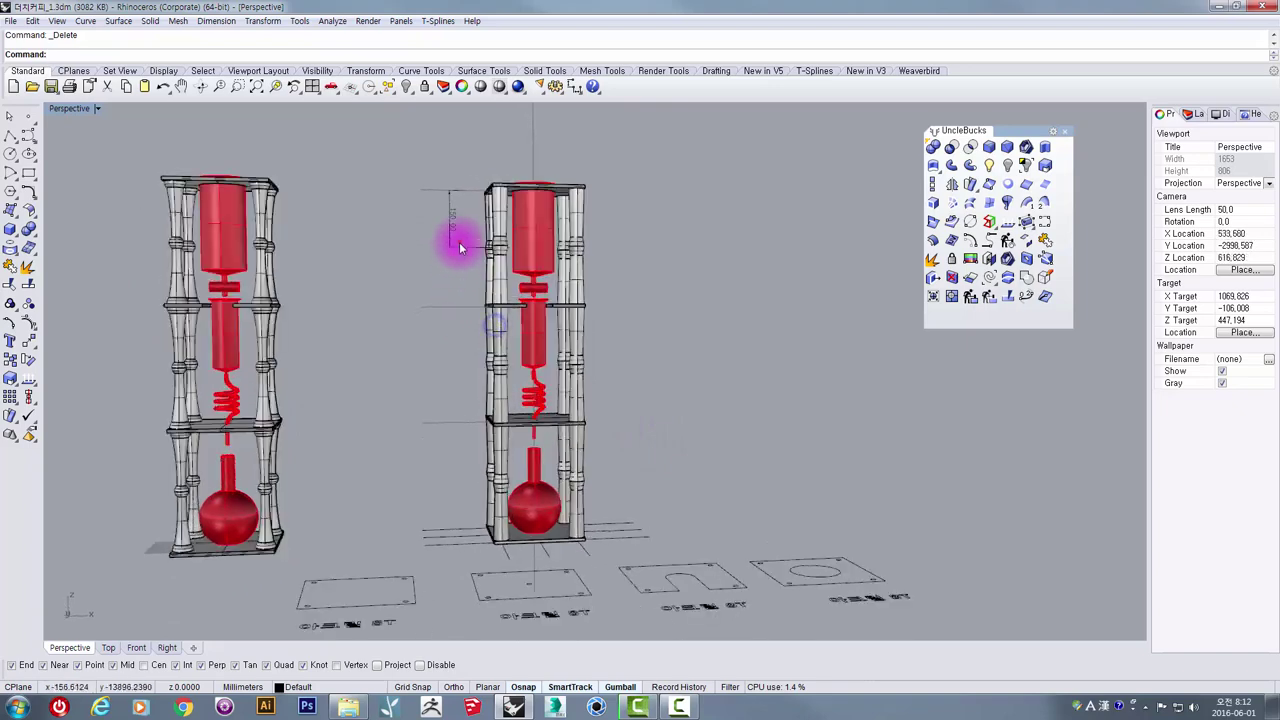
Step: Delete the short vertical dimension beside the upper tier of the straight-columned tower
{"action": "left_click", "coordinate": [451, 252]}
{"action": "key", "text": "Delete"}
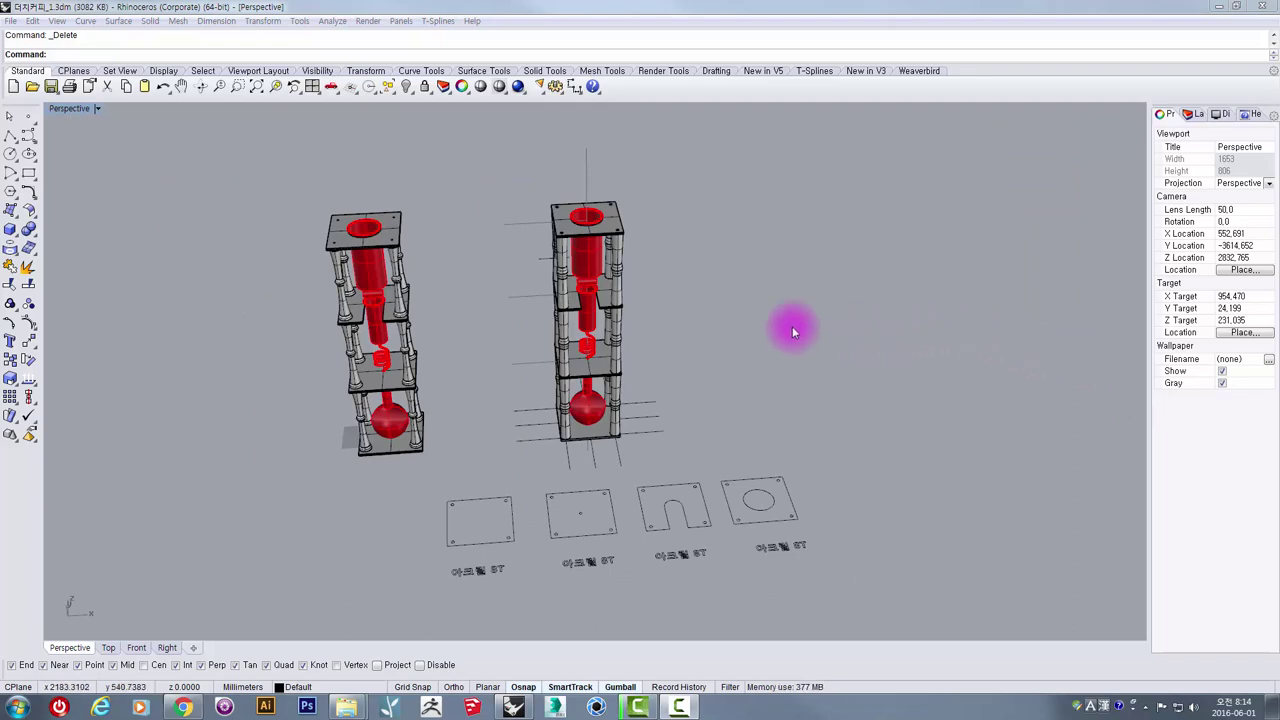
{"action": "scroll", "coordinate": [749, 327], "scroll_direction": "up", "scroll_amount": 5}
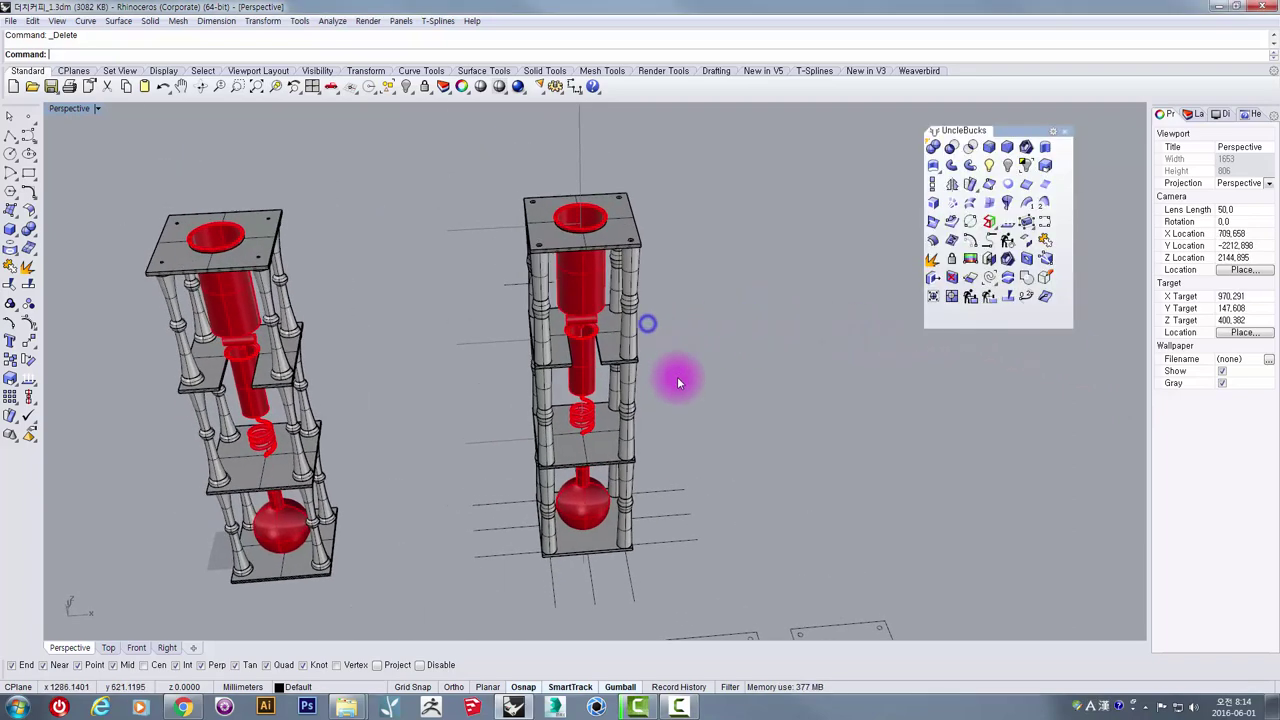
{"action": "scroll", "coordinate": [677, 380], "scroll_direction": "down", "scroll_amount": 3}
Step: Bring up the Thingiverse page of the Flat Pack Eiffel Tower and open the folder with its downloaded STL files
{"action": "left_click_drag", "start_coordinate": [1279, 31], "coordinate": [806, 36]}
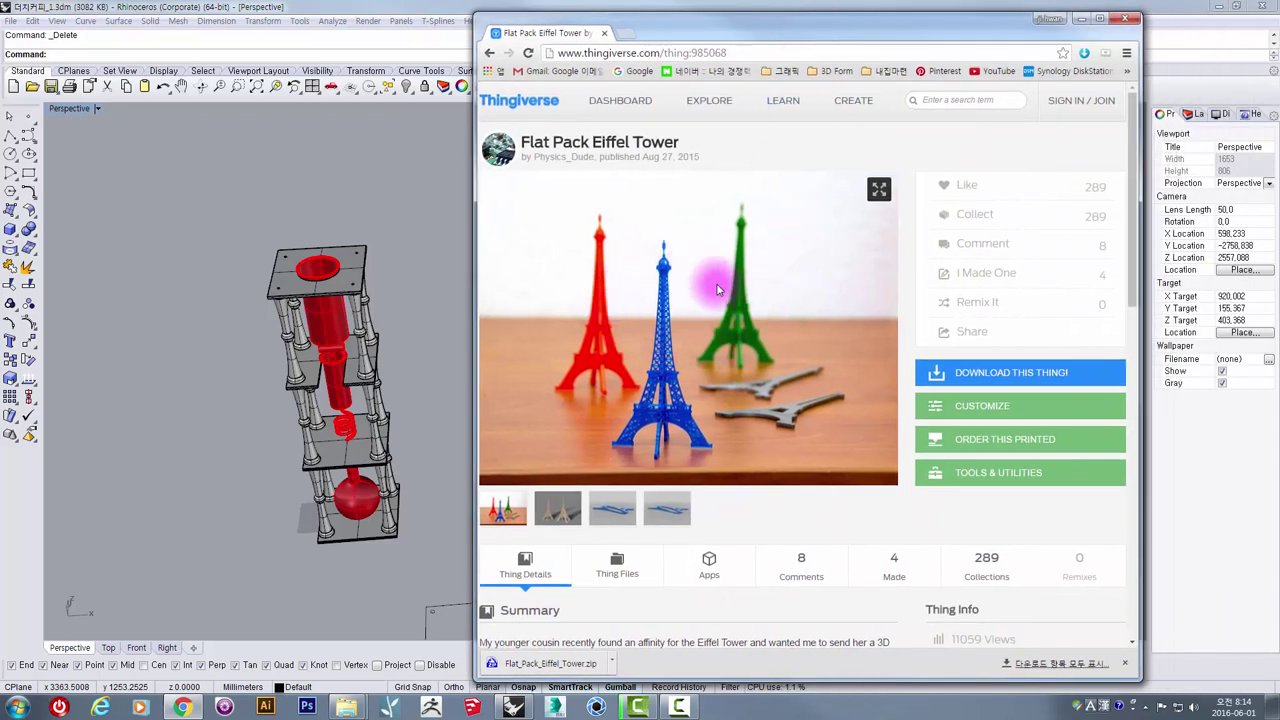
{"action": "left_click_drag", "start_coordinate": [592, 143], "coordinate": [679, 145]}
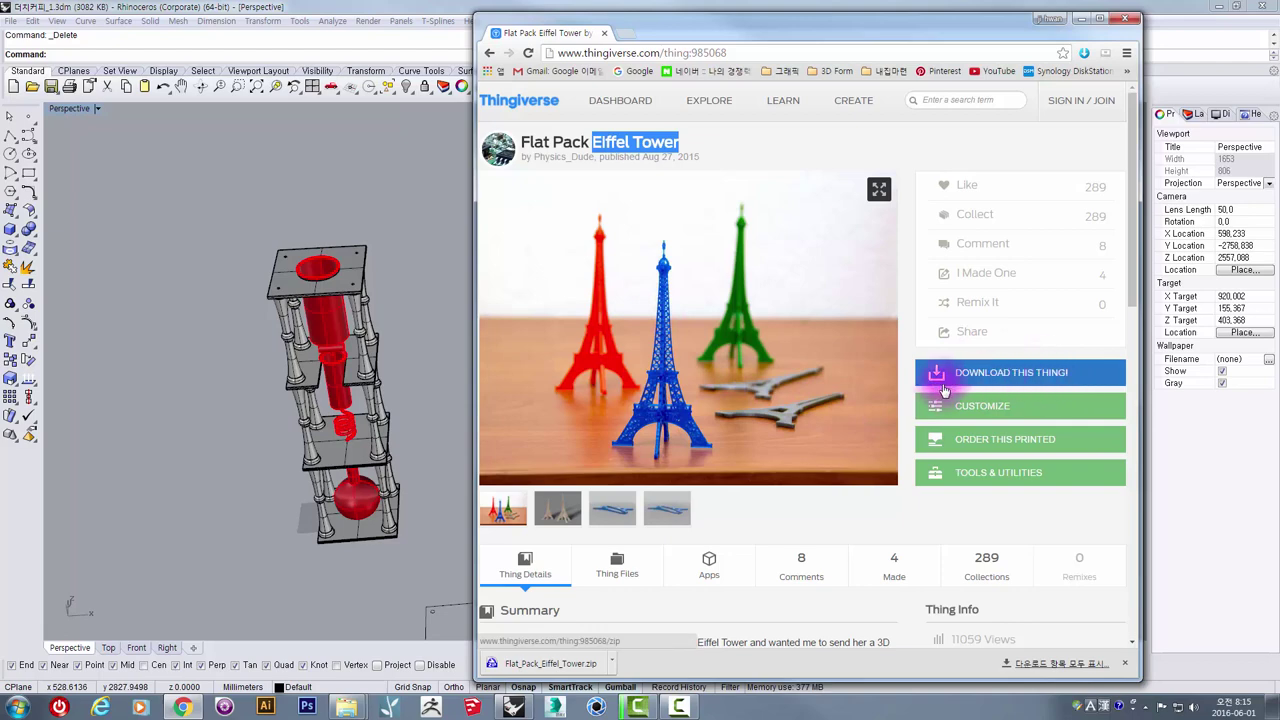
{"action": "left_click", "coordinate": [365, 711]}
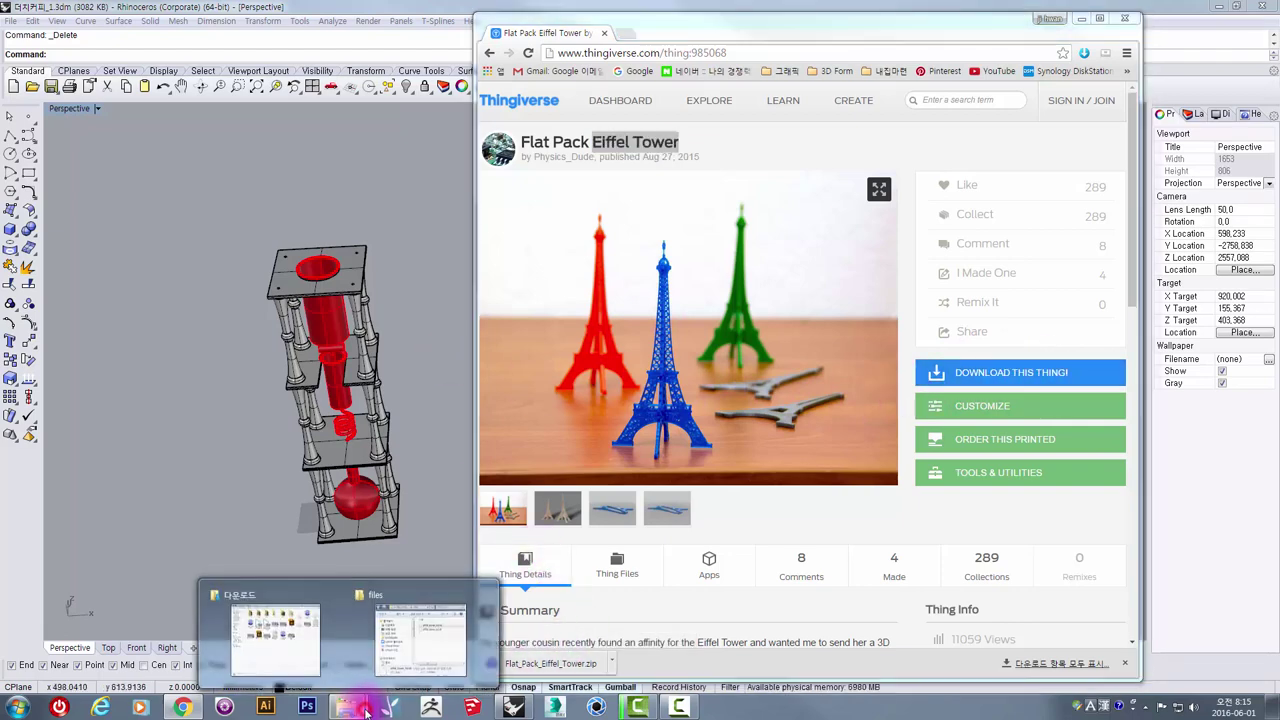
{"action": "left_click", "coordinate": [414, 625]}
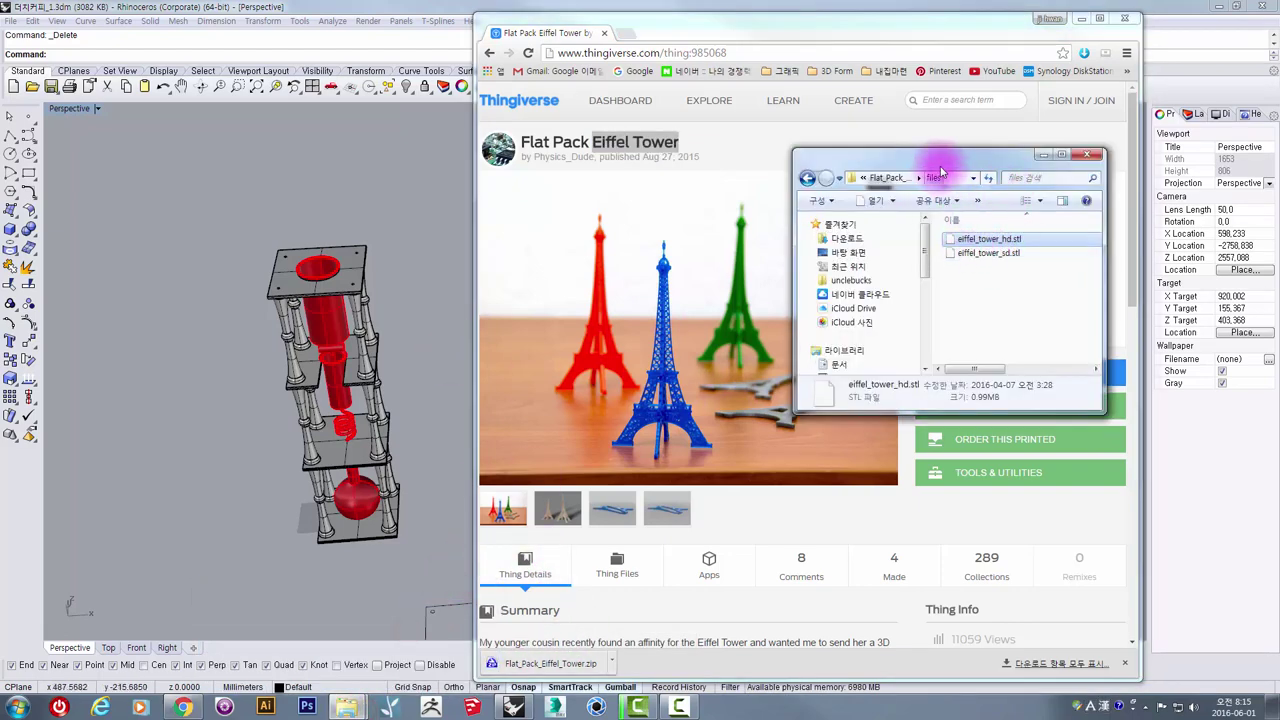
{"action": "left_click", "coordinate": [980, 246]}
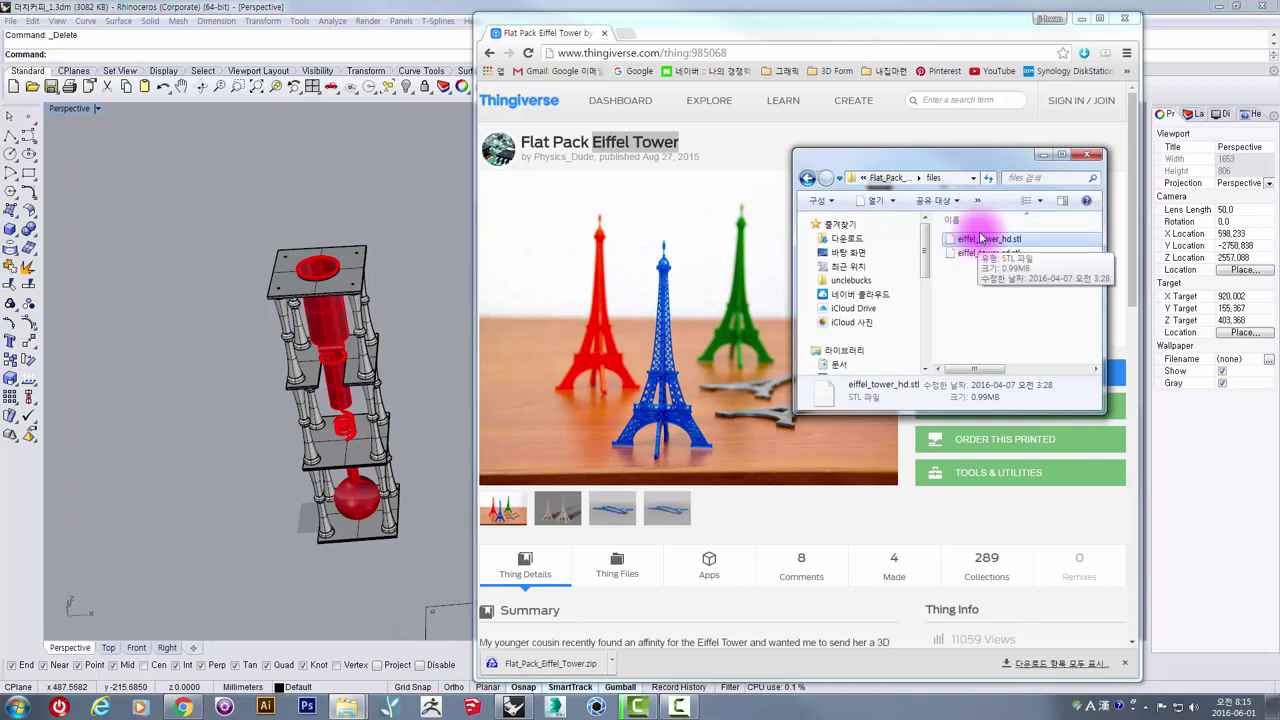
Step: Import eiffel_tower_hd.stl into the Rhino model in millimeters, with a 22.5-degree weld angle and disjoint meshes split
{"action": "left_click", "coordinate": [1084, 21]}
{"action": "left_click", "coordinate": [983, 242]}
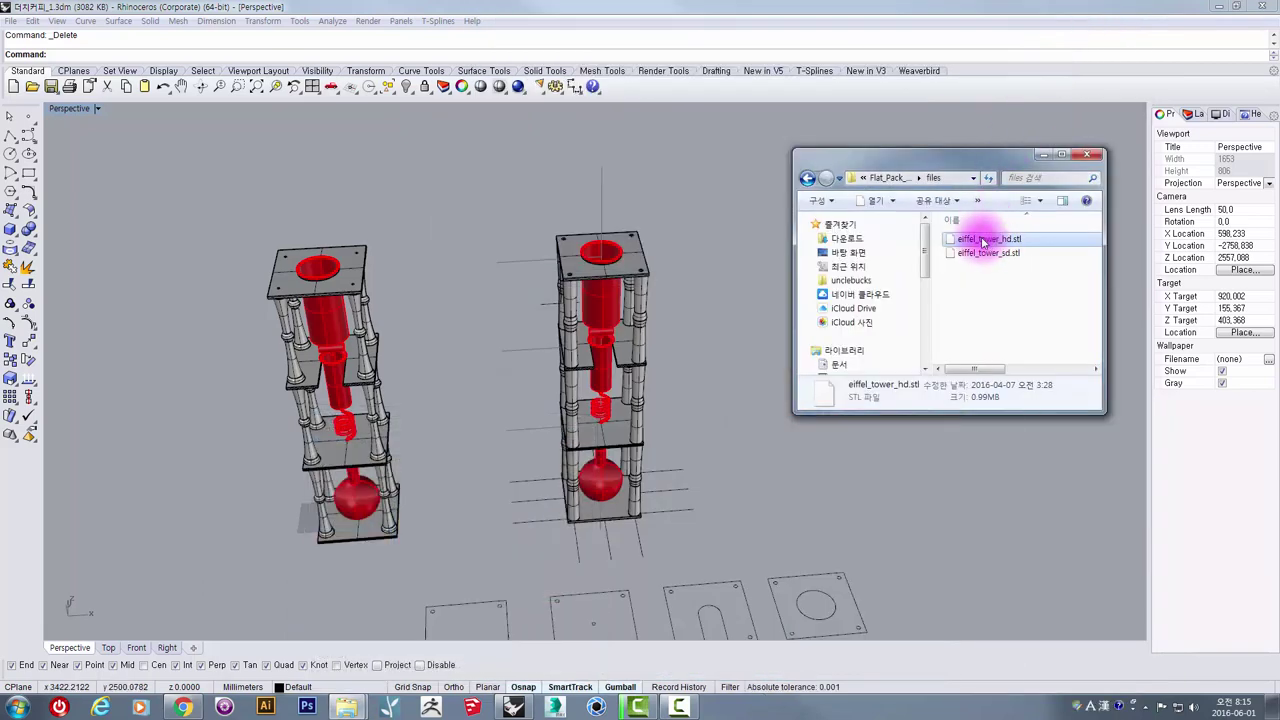
{"action": "left_click_drag", "start_coordinate": [975, 242], "coordinate": [762, 393]}
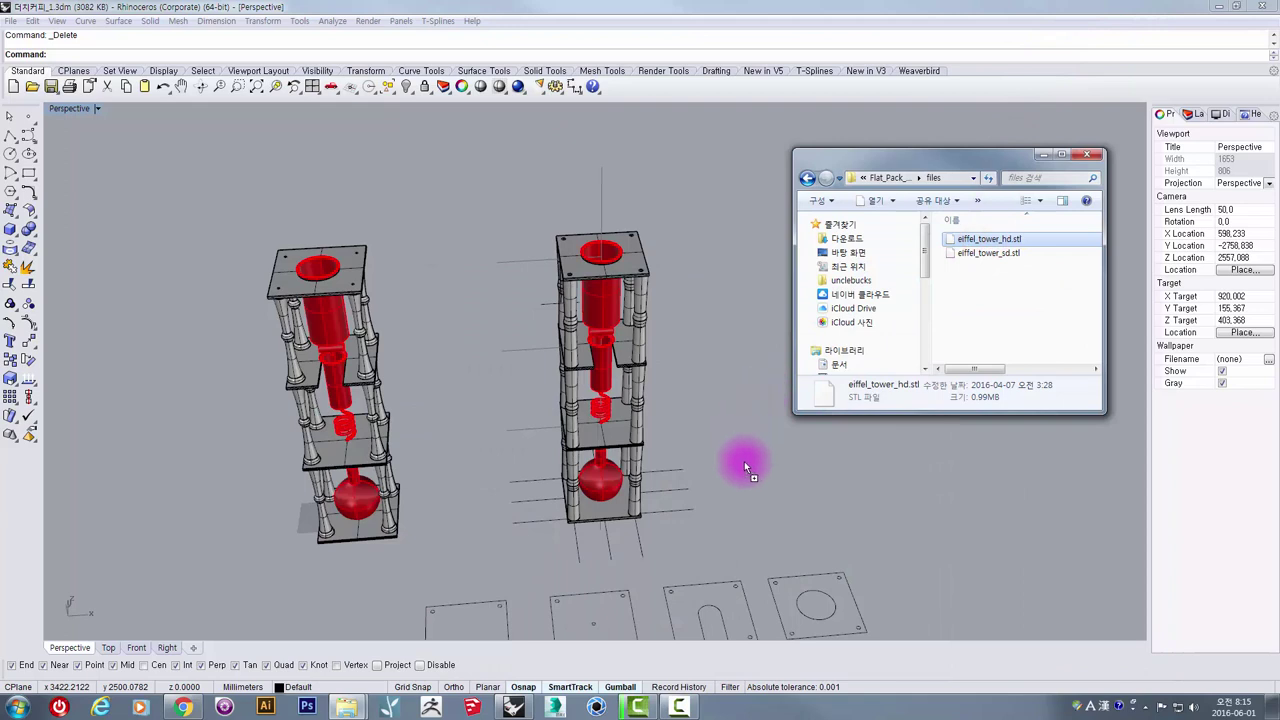
{"action": "left_click_drag", "start_coordinate": [744, 461], "coordinate": [752, 471]}
{"action": "left_click", "coordinate": [638, 298]}
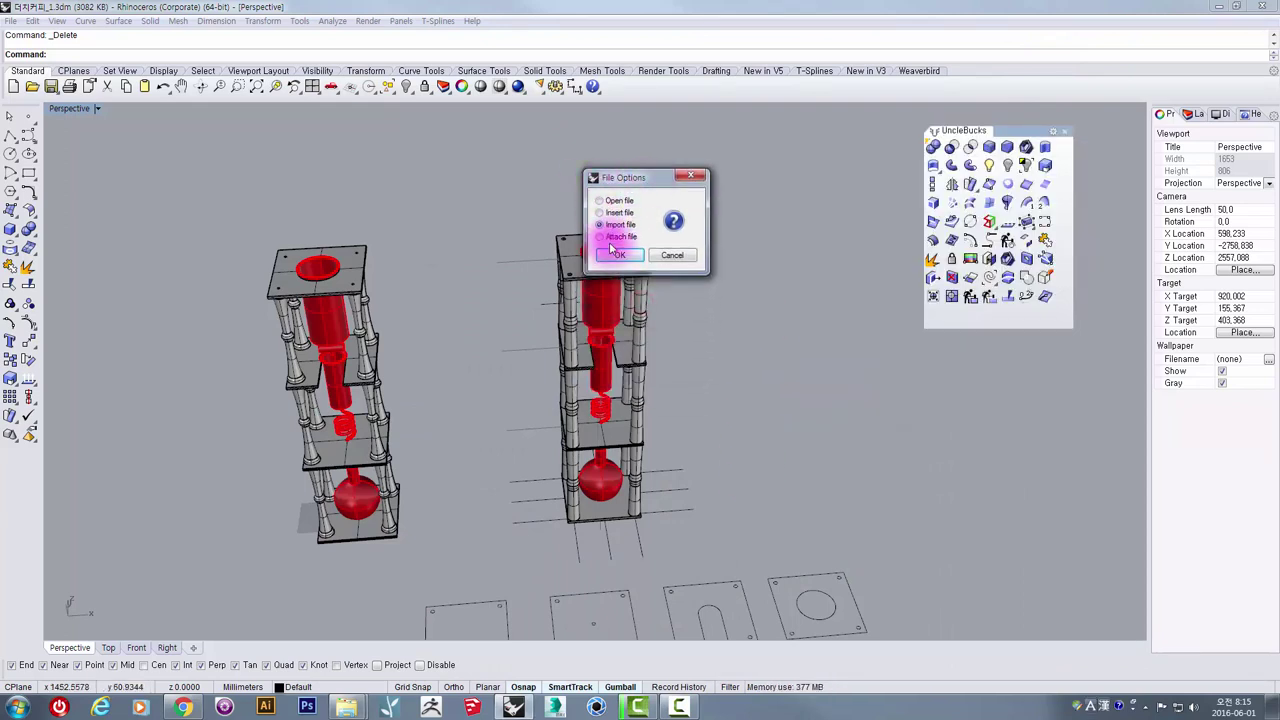
{"action": "left_click", "coordinate": [612, 250]}
{"action": "left_click", "coordinate": [553, 327]}
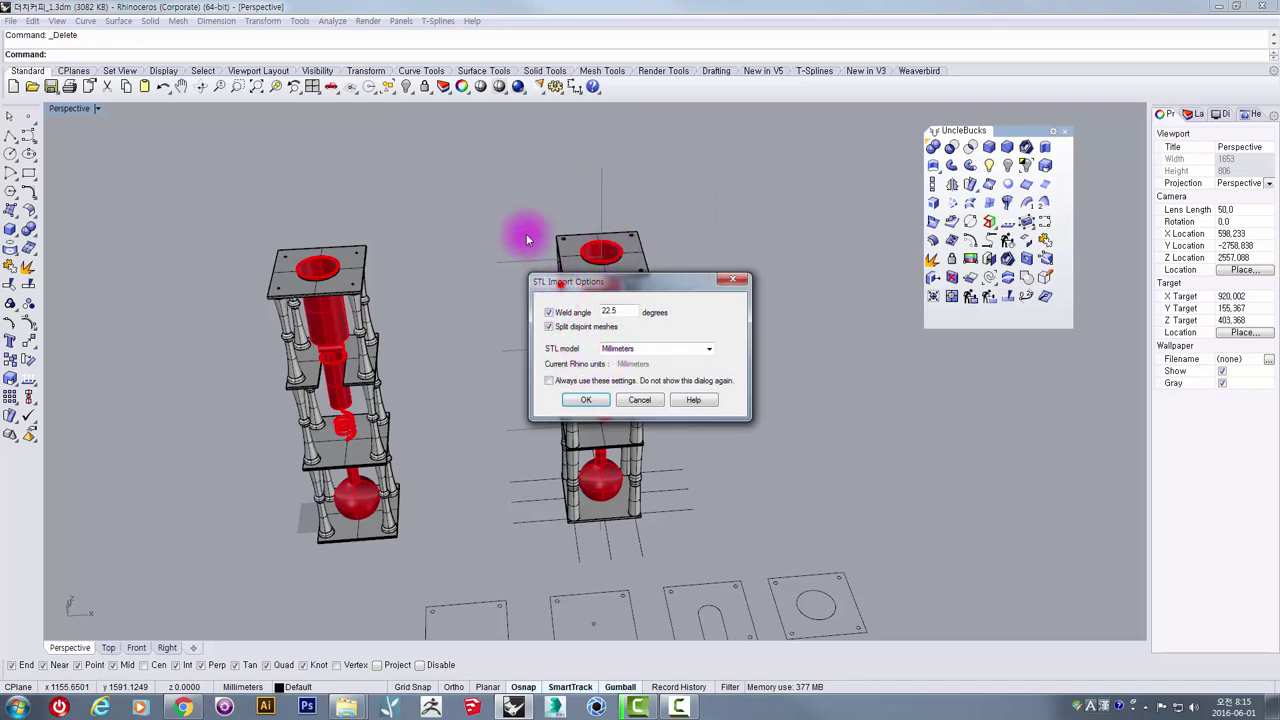
{"action": "left_click", "coordinate": [451, 281]}
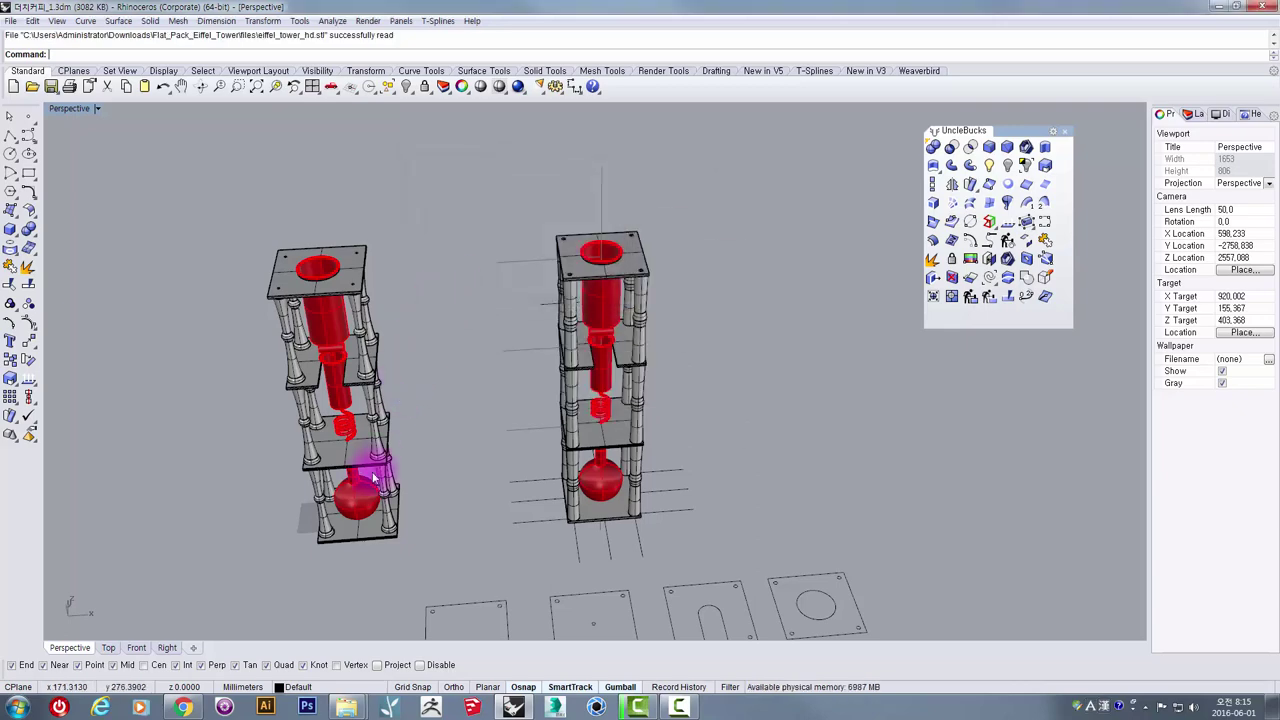
Step: Select both imported Eiffel Tower meshes under the curved-column tower's base and move them into the empty space beside it
{"action": "right_click_drag", "start_coordinate": [373, 477], "coordinate": [358, 262]}
{"action": "scroll", "coordinate": [262, 478], "scroll_direction": "up", "scroll_amount": 8}
{"action": "scroll", "coordinate": [330, 427], "scroll_direction": "up", "scroll_amount": 8}
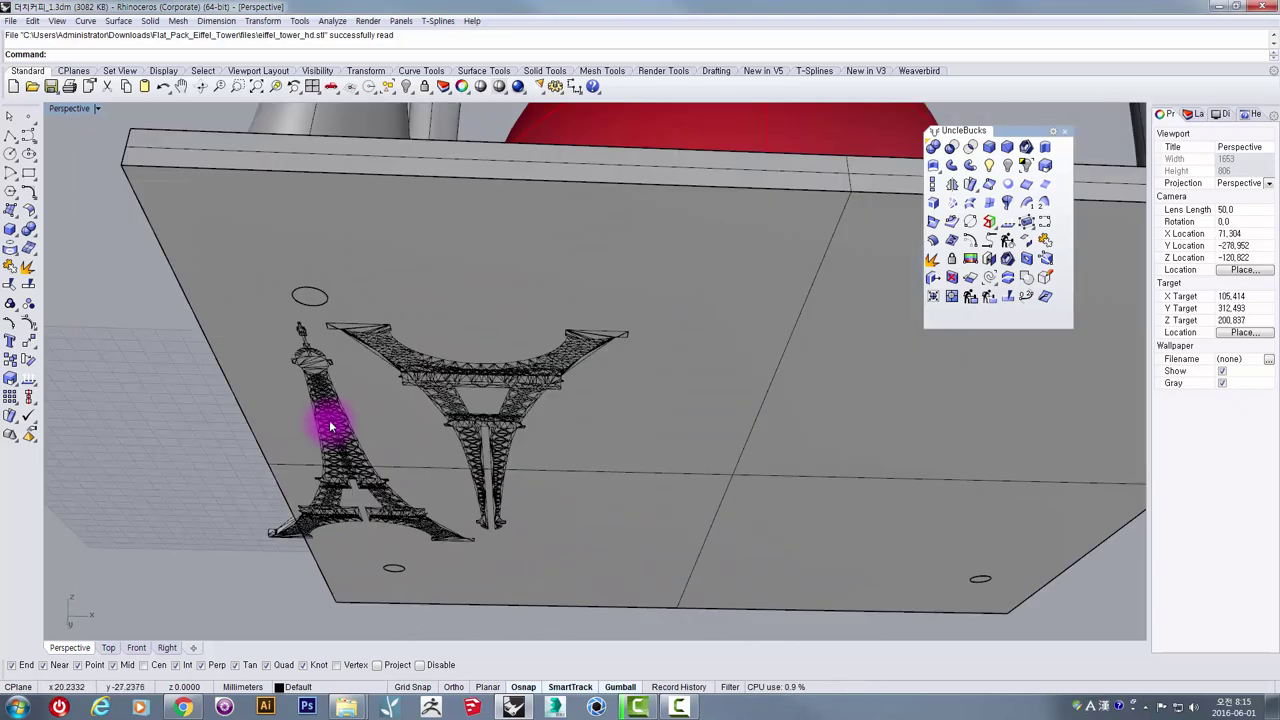
{"action": "left_click", "coordinate": [331, 427]}
{"action": "left_click", "coordinate": [390, 457]}
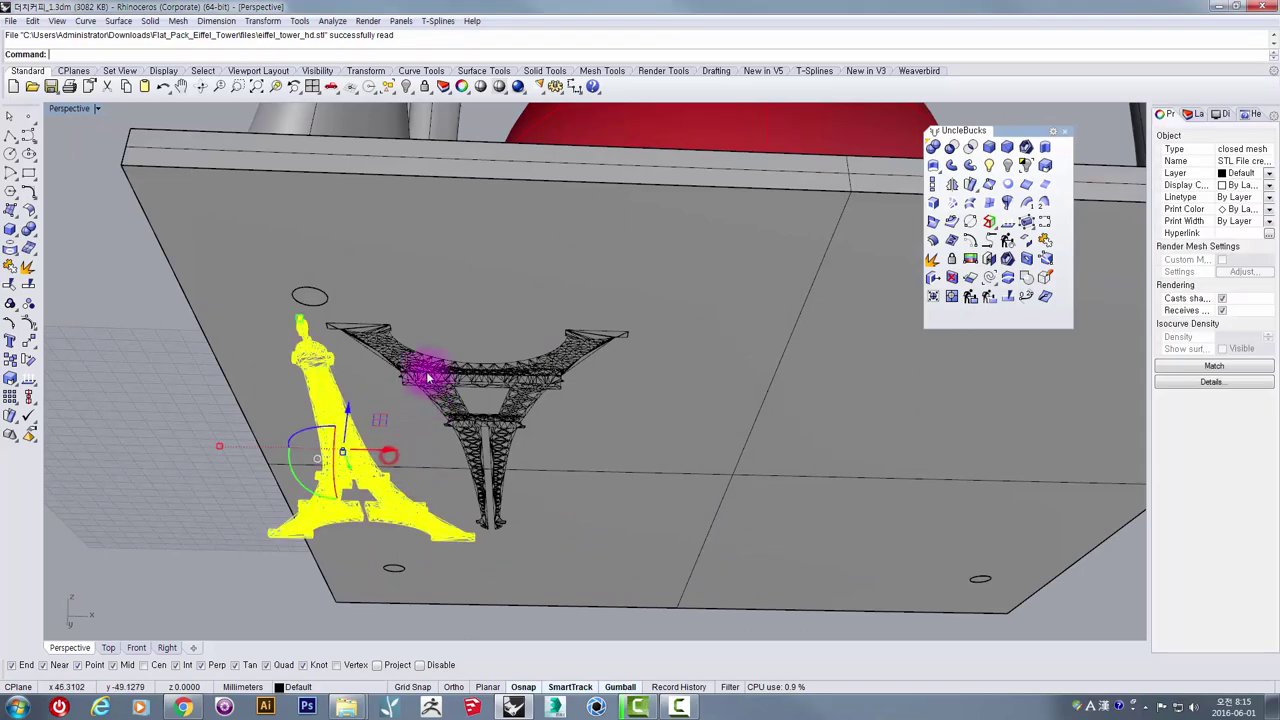
{"action": "left_click", "coordinate": [426, 369]}
{"action": "left_click", "coordinate": [485, 407]}
{"action": "scroll", "coordinate": [490, 430], "scroll_direction": "down", "scroll_amount": 10}
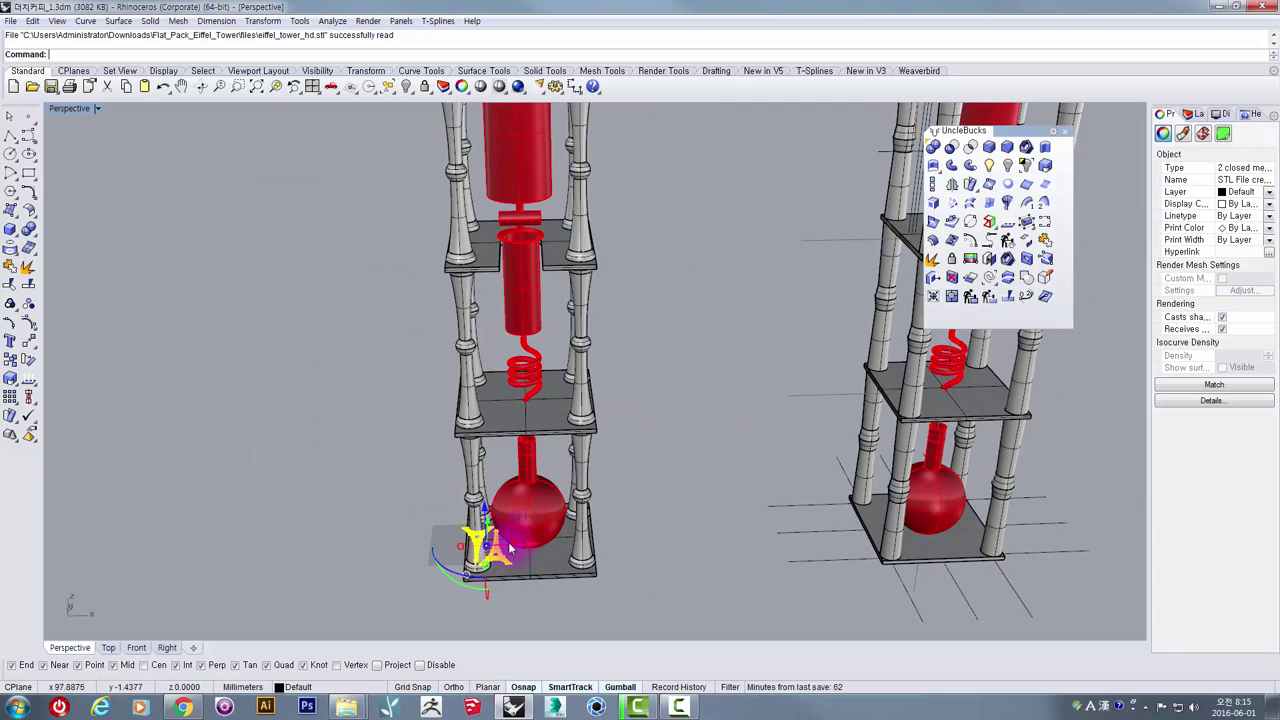
{"action": "left_click_drag", "start_coordinate": [510, 548], "coordinate": [525, 507]}
{"action": "scroll", "coordinate": [534, 457], "scroll_direction": "up", "scroll_amount": 5}
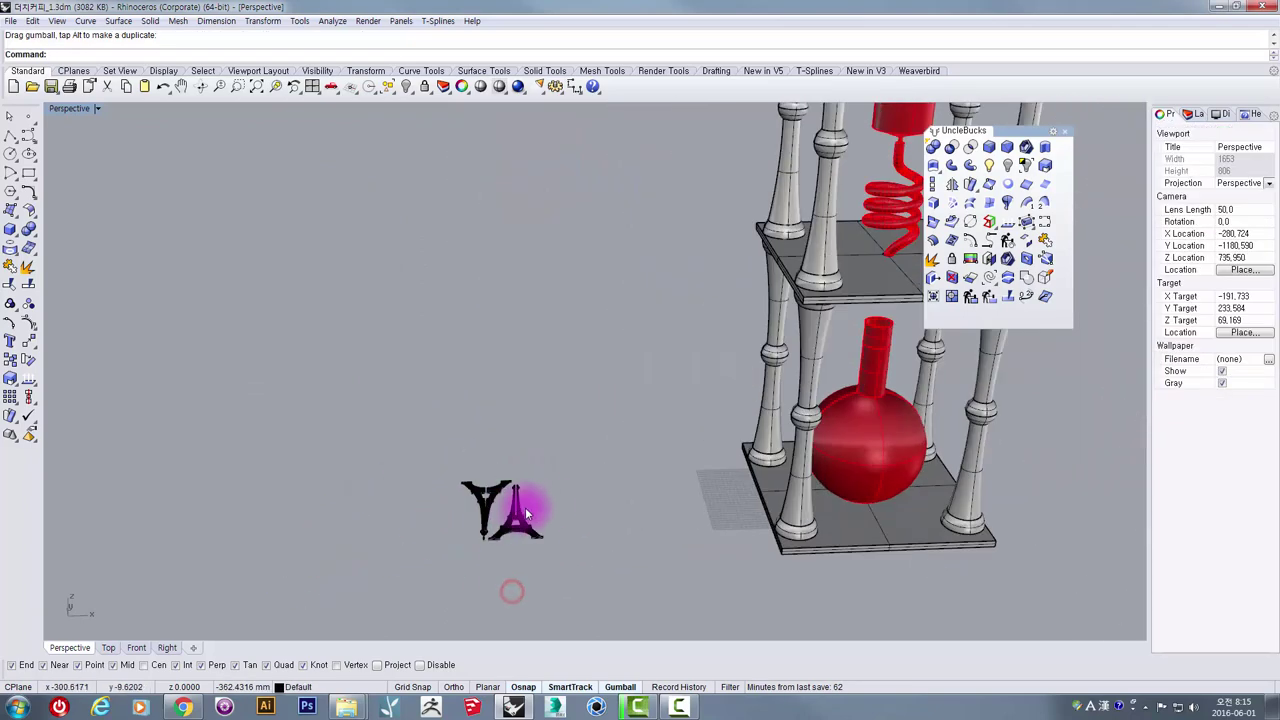
Step: Delete the Eiffel Tower mesh with the upward-pointing tip, keeping only the inverted one
{"action": "right_click_drag", "start_coordinate": [548, 504], "coordinate": [545, 558]}
{"action": "left_click", "coordinate": [521, 527]}
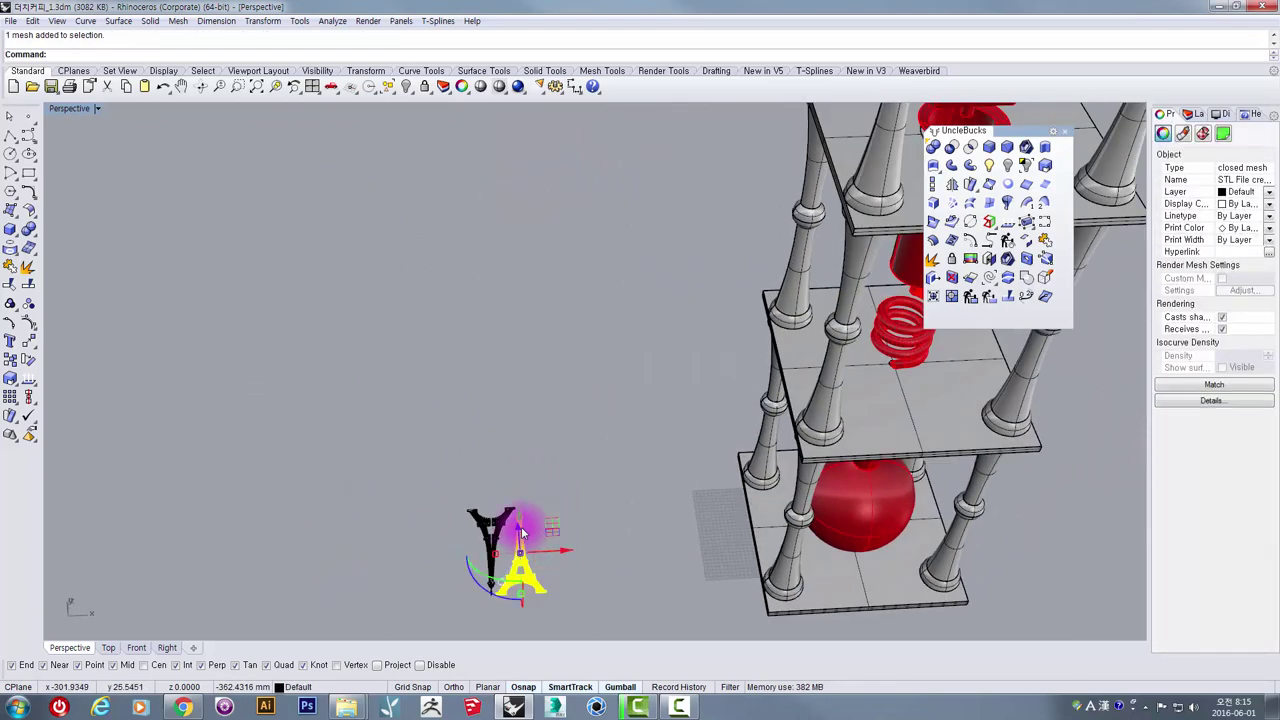
{"action": "key", "text": "Delete"}
{"action": "scroll", "coordinate": [521, 528], "scroll_direction": "up", "scroll_amount": 6}
Step: Rotate the remaining flat-lying Eiffel Tower mesh by -90 degrees so it stands upright
{"action": "left_click_drag", "start_coordinate": [469, 490], "coordinate": [447, 467]}
{"action": "right_click_drag", "start_coordinate": [534, 534], "coordinate": [348, 460]}
{"action": "left_click_drag", "start_coordinate": [315, 457], "coordinate": [387, 400]}
{"action": "scroll", "coordinate": [387, 400], "scroll_direction": "down", "scroll_amount": 8}
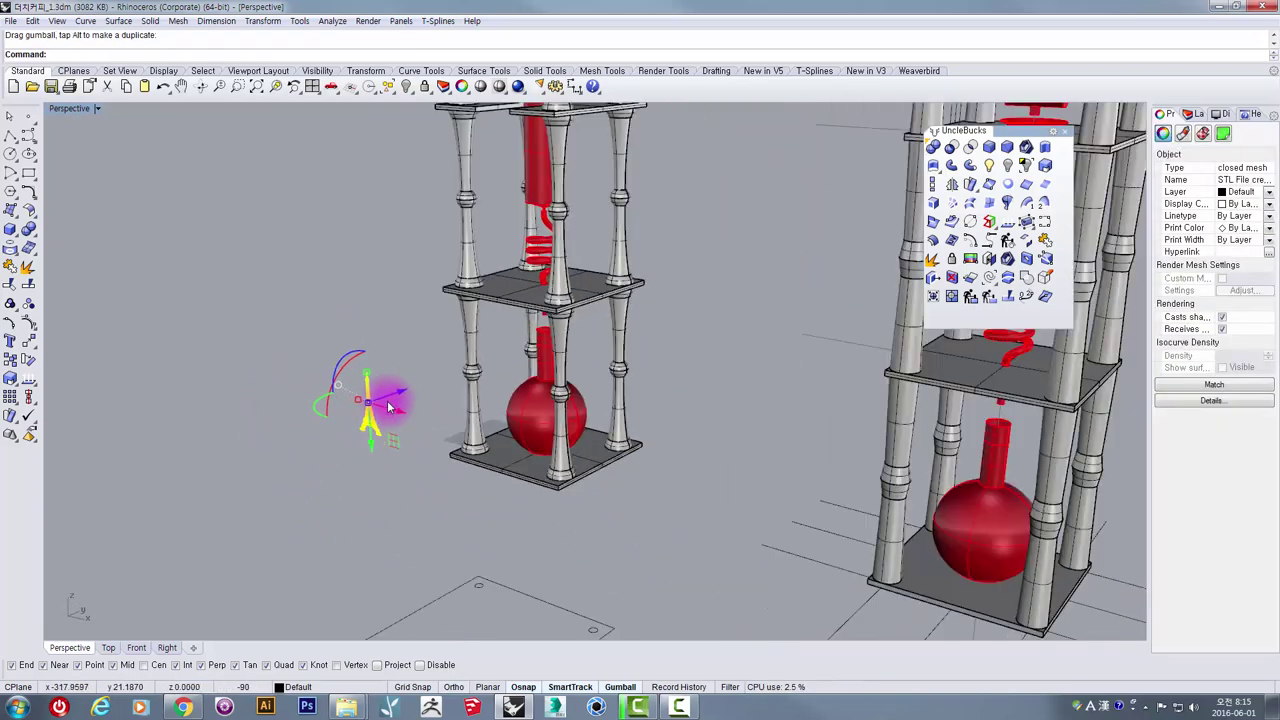
{"action": "right_click_drag", "start_coordinate": [439, 393], "coordinate": [449, 388]}
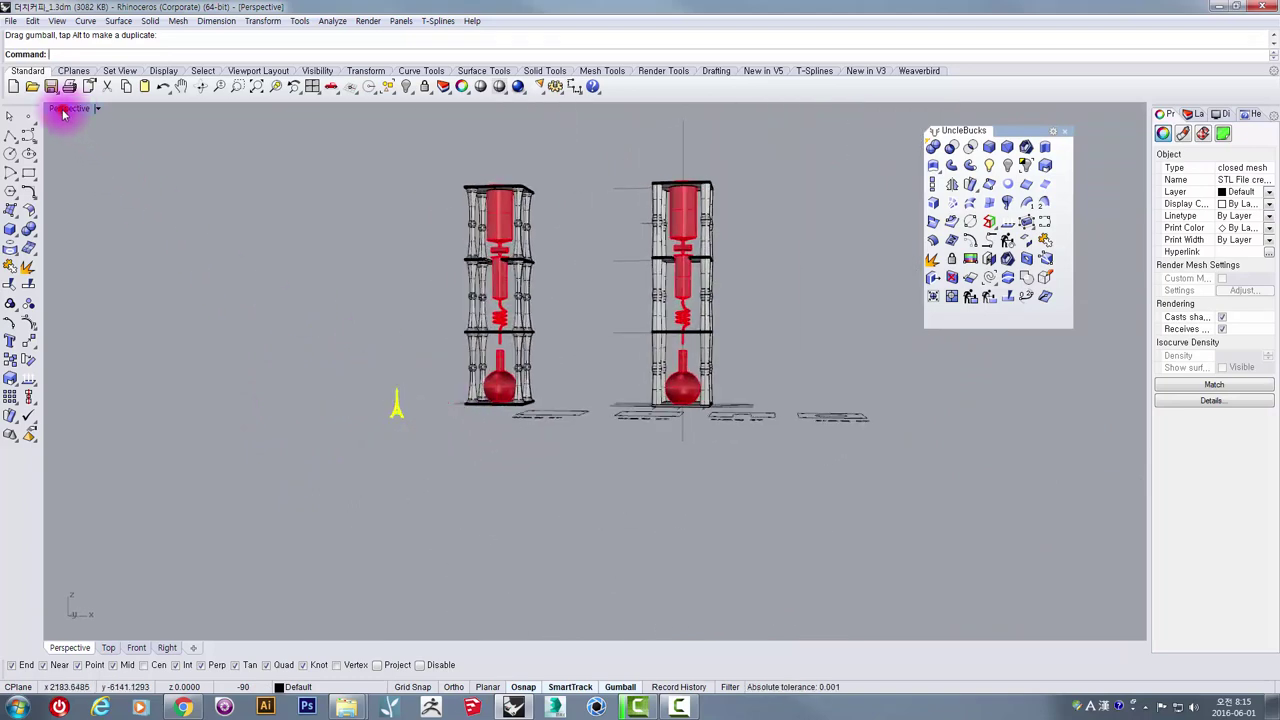
Step: Move the Eiffel Tower mesh in the Front view to the open area beyond the straight-columned tower
{"action": "double_click", "coordinate": [62, 110]}
{"action": "double_click", "coordinate": [74, 379]}
{"action": "scroll", "coordinate": [440, 380], "scroll_direction": "down", "scroll_amount": 6}
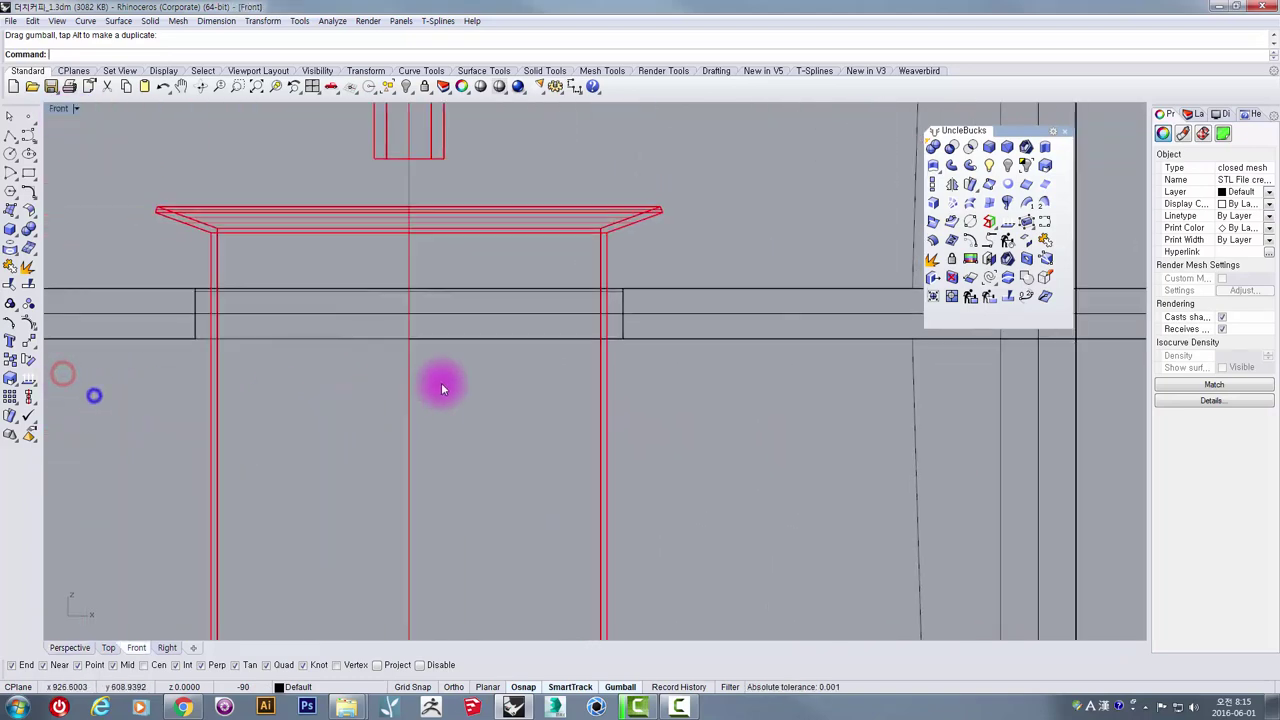
{"action": "scroll", "coordinate": [432, 385], "scroll_direction": "down", "scroll_amount": 4}
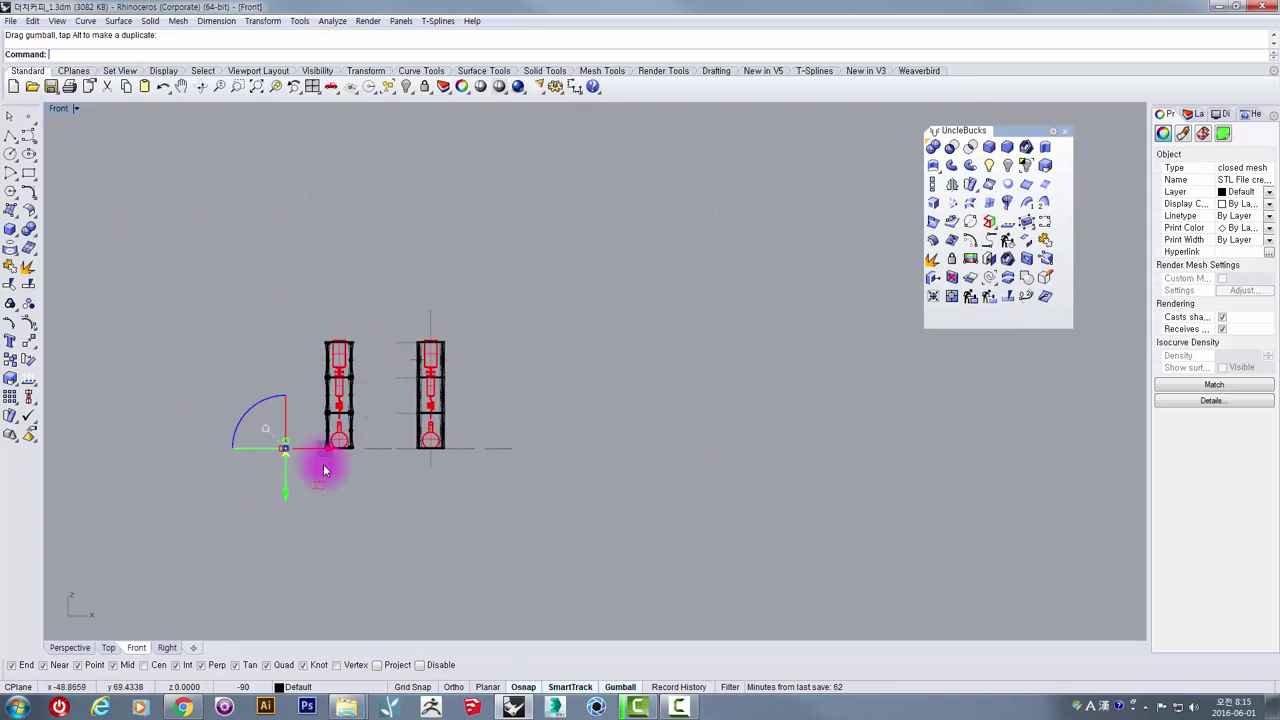
{"action": "left_click_drag", "start_coordinate": [319, 480], "coordinate": [533, 435]}
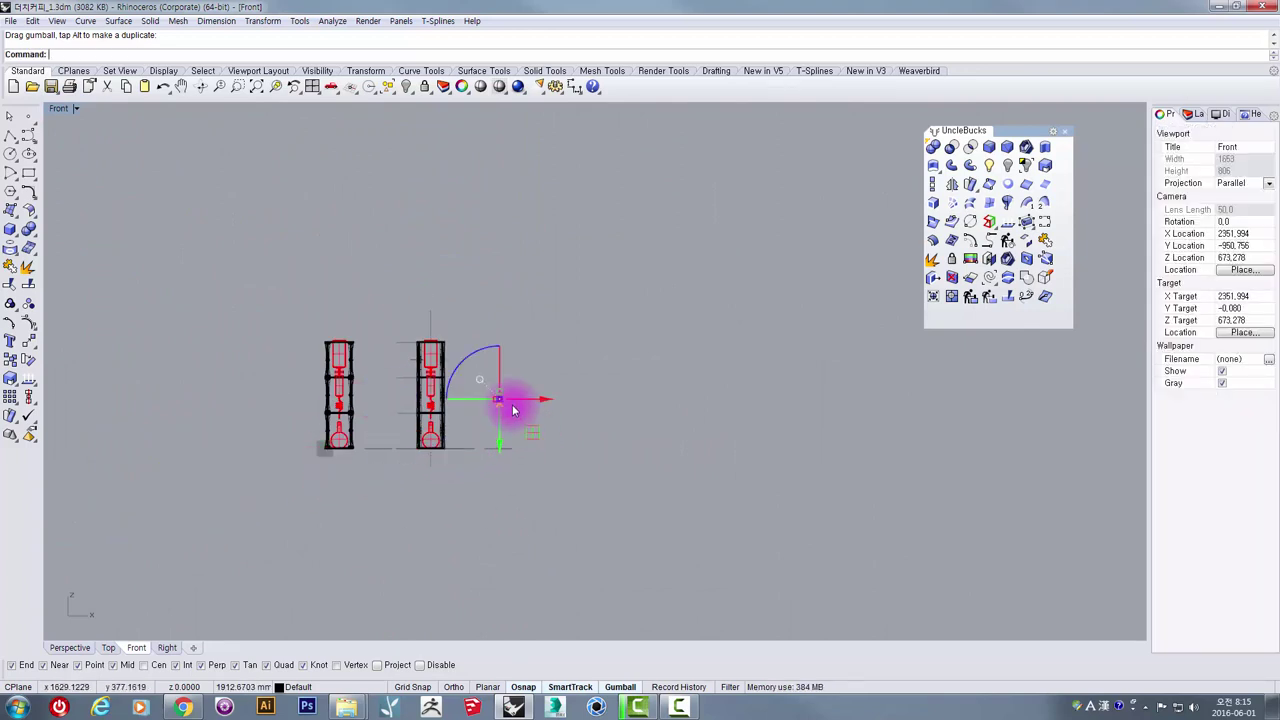
{"action": "scroll", "coordinate": [511, 409], "scroll_direction": "up", "scroll_amount": 9}
{"action": "scroll", "coordinate": [512, 409], "scroll_direction": "down", "scroll_amount": 5}
{"action": "scroll", "coordinate": [507, 411], "scroll_direction": "down", "scroll_amount": 2}
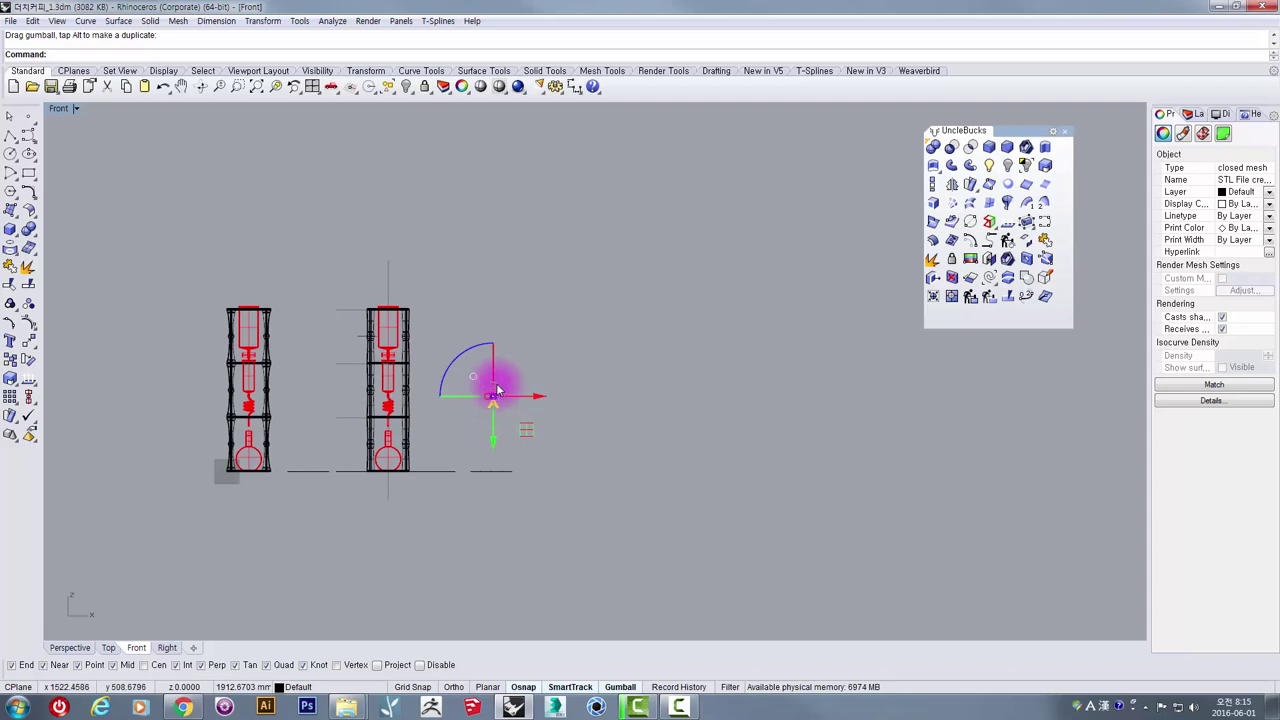
Step: Shift the small Eiffel Tower mesh a bit farther from the straight-columned tower and undo the last drag
{"action": "right_click_drag", "start_coordinate": [518, 381], "coordinate": [543, 363]}
{"action": "scroll", "coordinate": [508, 371], "scroll_direction": "up", "scroll_amount": 4}
{"action": "left_click_drag", "start_coordinate": [543, 381], "coordinate": [581, 325]}
{"action": "key", "text": "ctrl+z"}
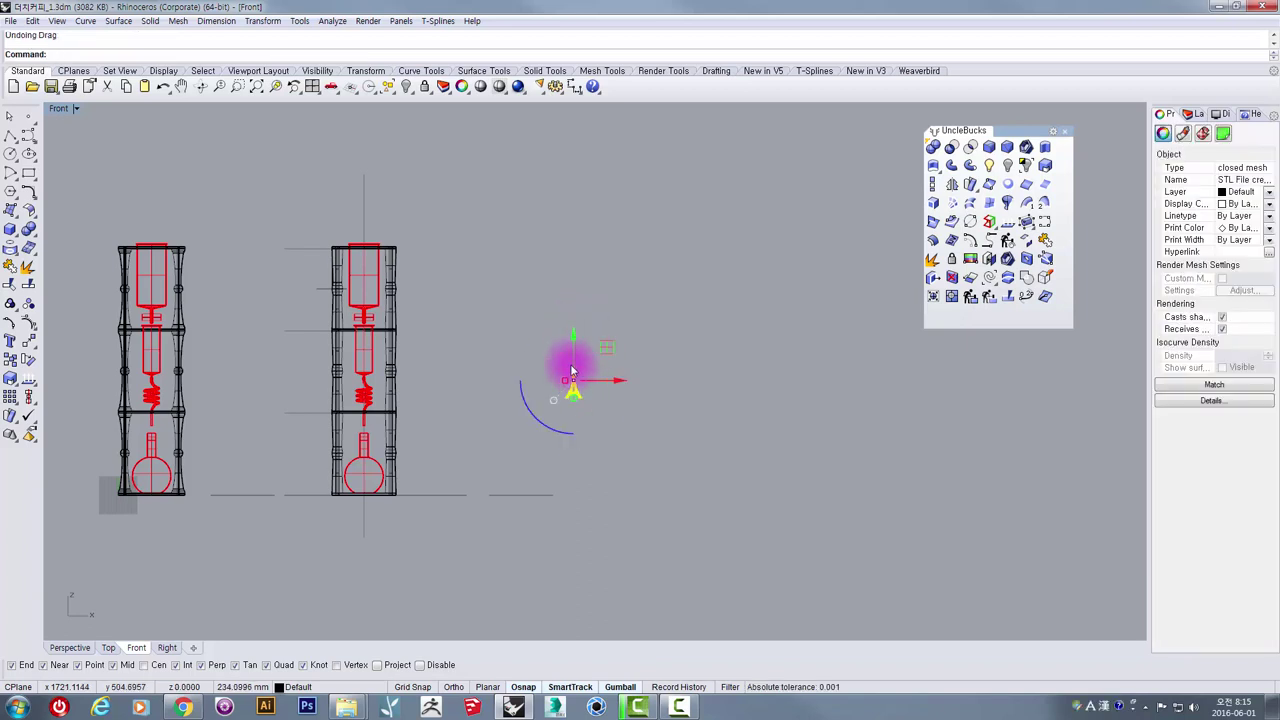
{"action": "scroll", "coordinate": [570, 395], "scroll_direction": "up", "scroll_amount": 5}
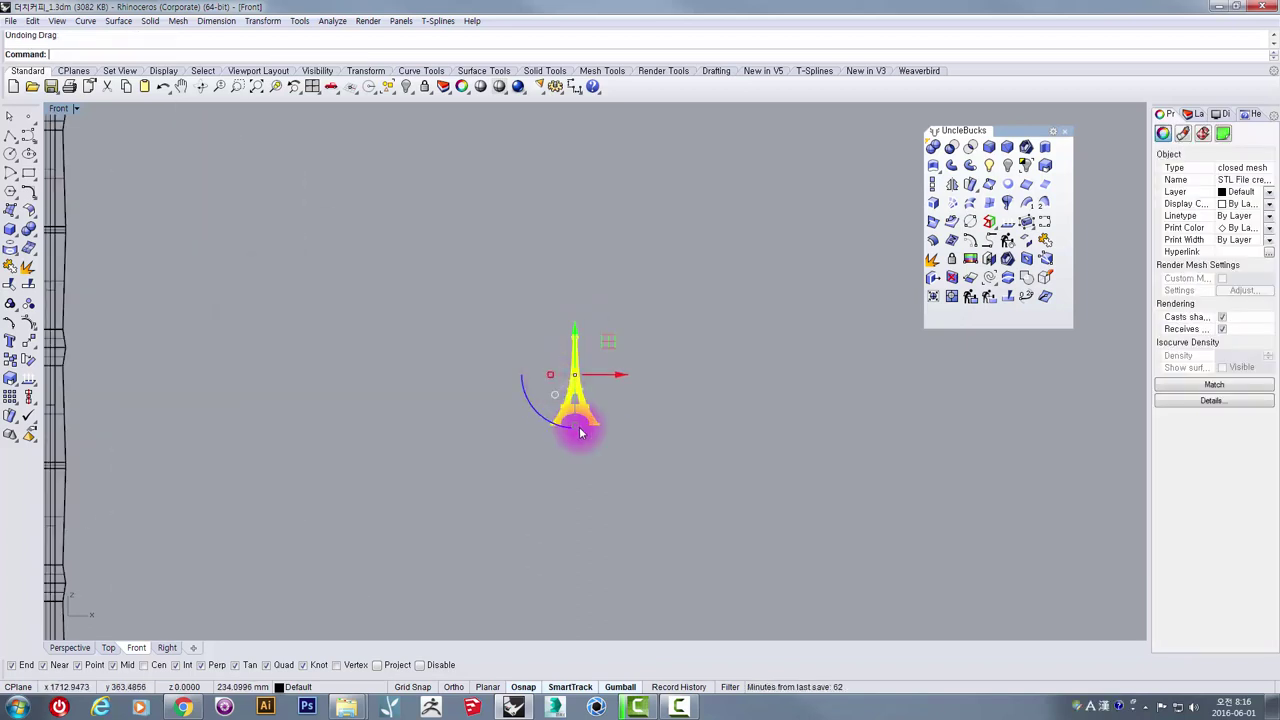
{"action": "scroll", "coordinate": [573, 432], "scroll_direction": "down", "scroll_amount": 4}
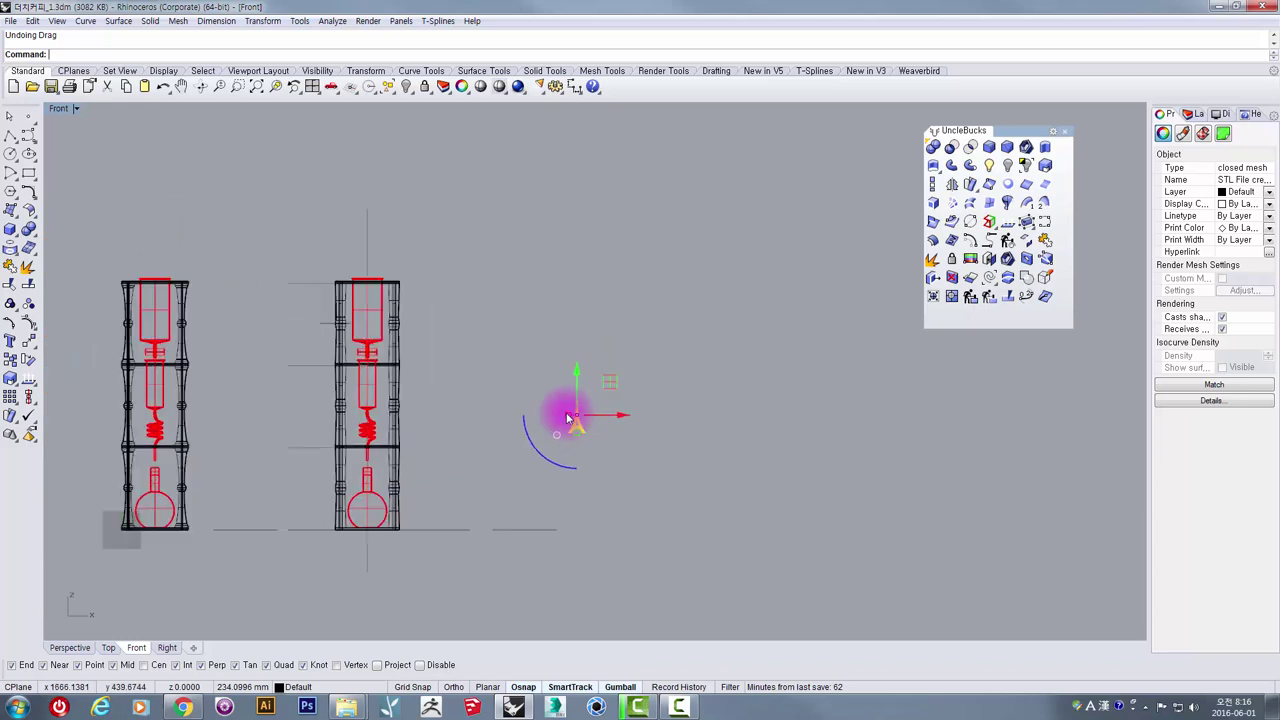
Step: Scale the Eiffel Tower mesh up uniformly to nearly twice the height of the neighbouring coffee towers
{"action": "left_click_drag", "start_coordinate": [565, 417], "coordinate": [432, 375]}
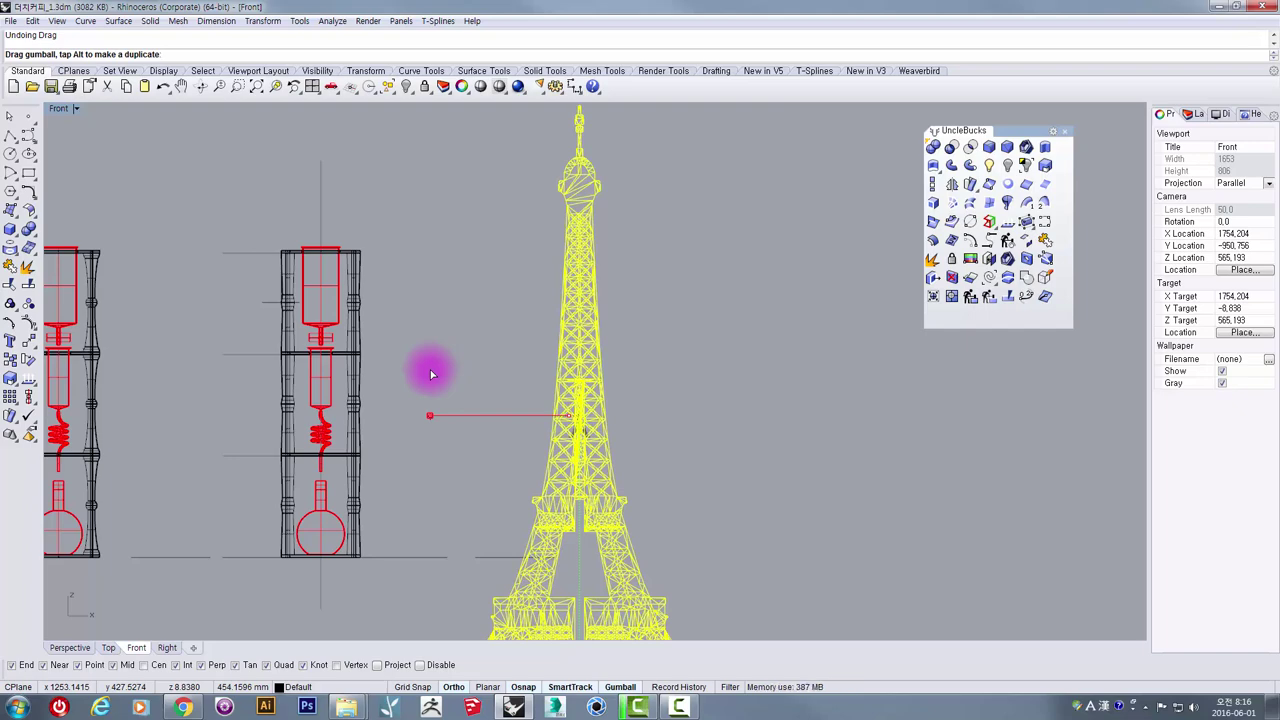
{"action": "left_click_drag", "start_coordinate": [434, 369], "coordinate": [444, 367]}
{"action": "scroll", "coordinate": [444, 365], "scroll_direction": "down", "scroll_amount": 8}
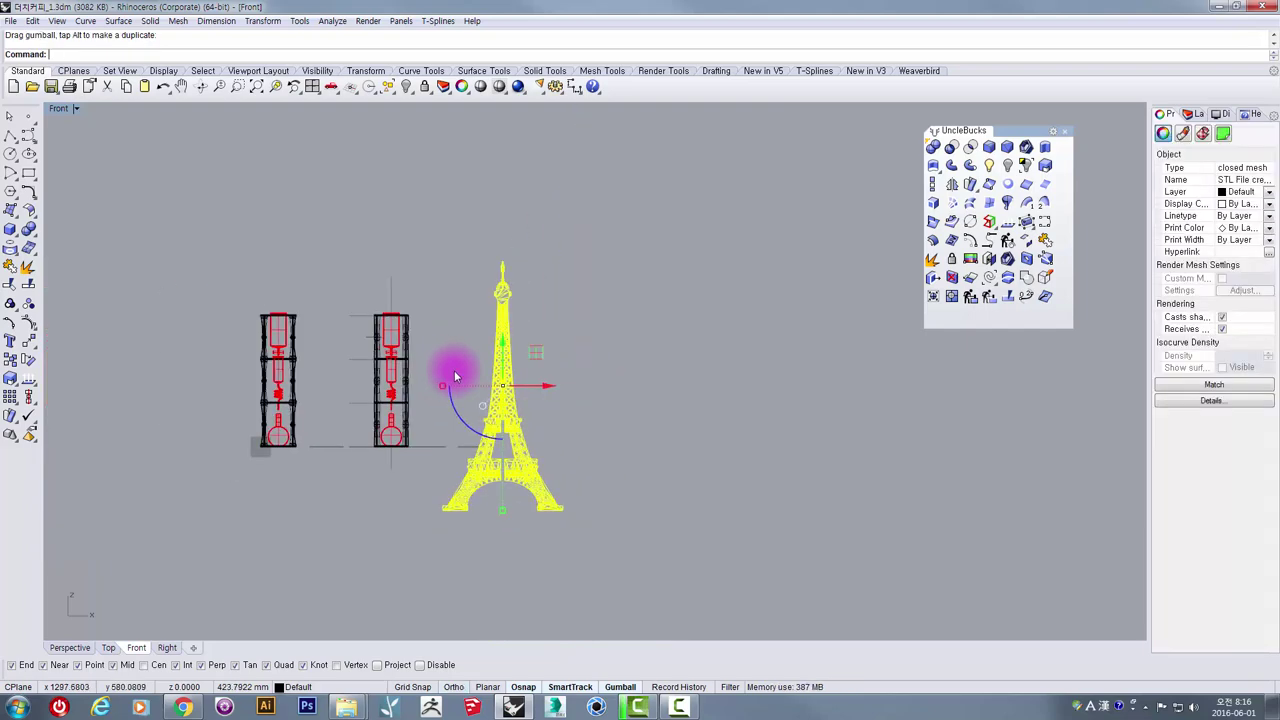
Step: Move the enlarged Eiffel Tower up and away from the coffee towers, with its feet slightly above their base level, and deselect it
{"action": "left_click_drag", "start_coordinate": [541, 358], "coordinate": [590, 282]}
{"action": "left_click", "coordinate": [656, 343]}
{"action": "scroll", "coordinate": [602, 348], "scroll_direction": "up", "scroll_amount": 3}
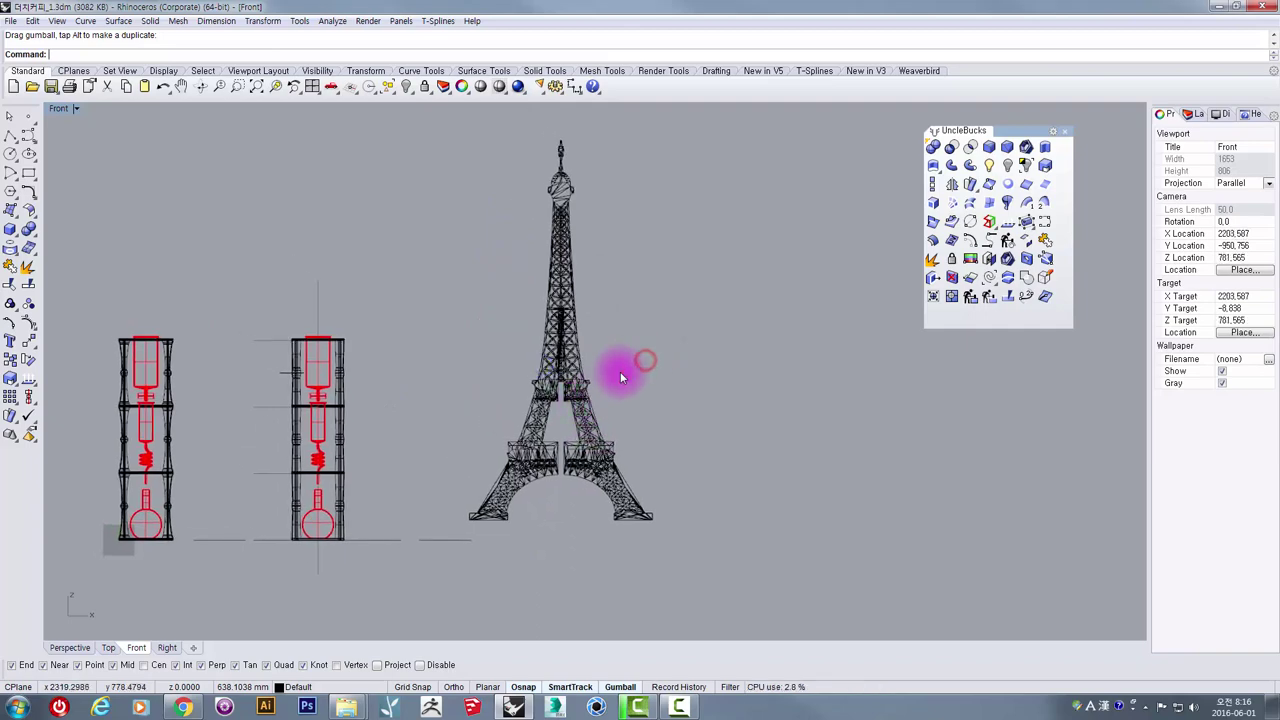
{"action": "scroll", "coordinate": [620, 376], "scroll_direction": "down", "scroll_amount": 2}
{"action": "right_click_drag", "start_coordinate": [623, 361], "coordinate": [583, 389]}
{"action": "left_click", "coordinate": [524, 398]}
{"action": "left_click", "coordinate": [653, 335]}
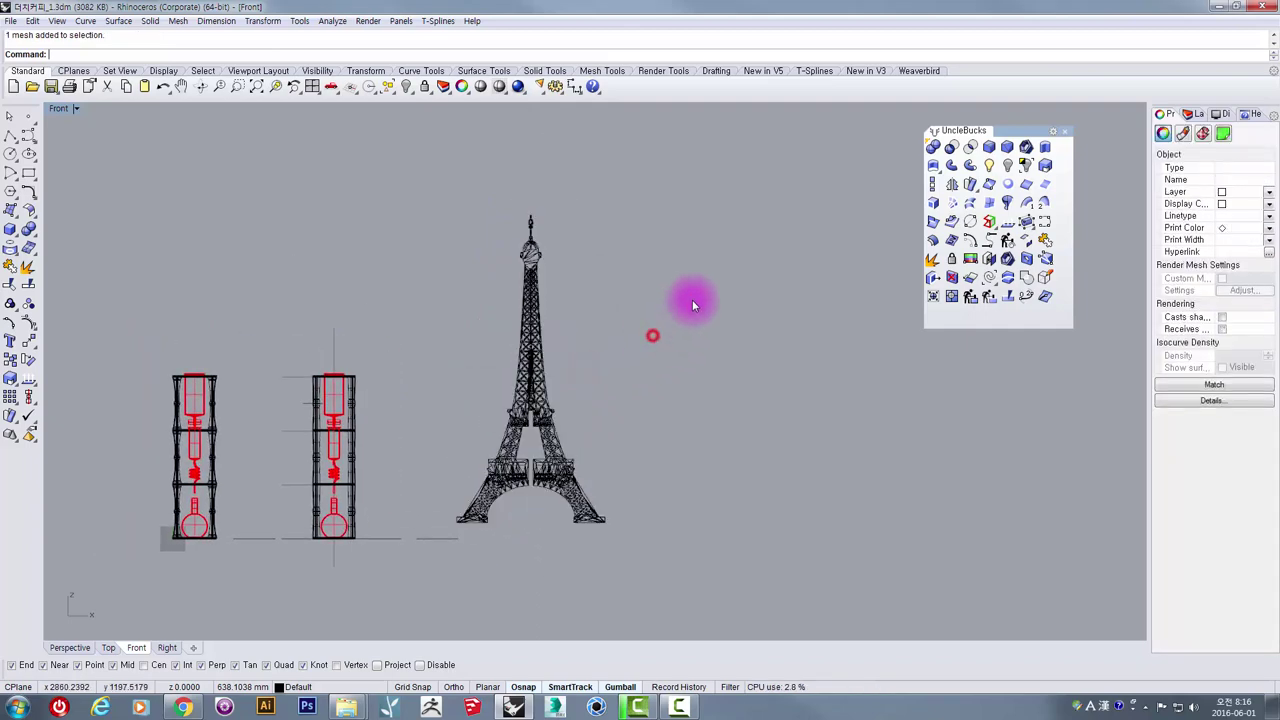
Step: Dimension the Eiffel Tower's overall height from its tip to the bottom of its feet, and delete that dimension after reading it
{"action": "left_click", "coordinate": [578, 87]}
{"action": "scroll", "coordinate": [546, 186], "scroll_direction": "up", "scroll_amount": 5}
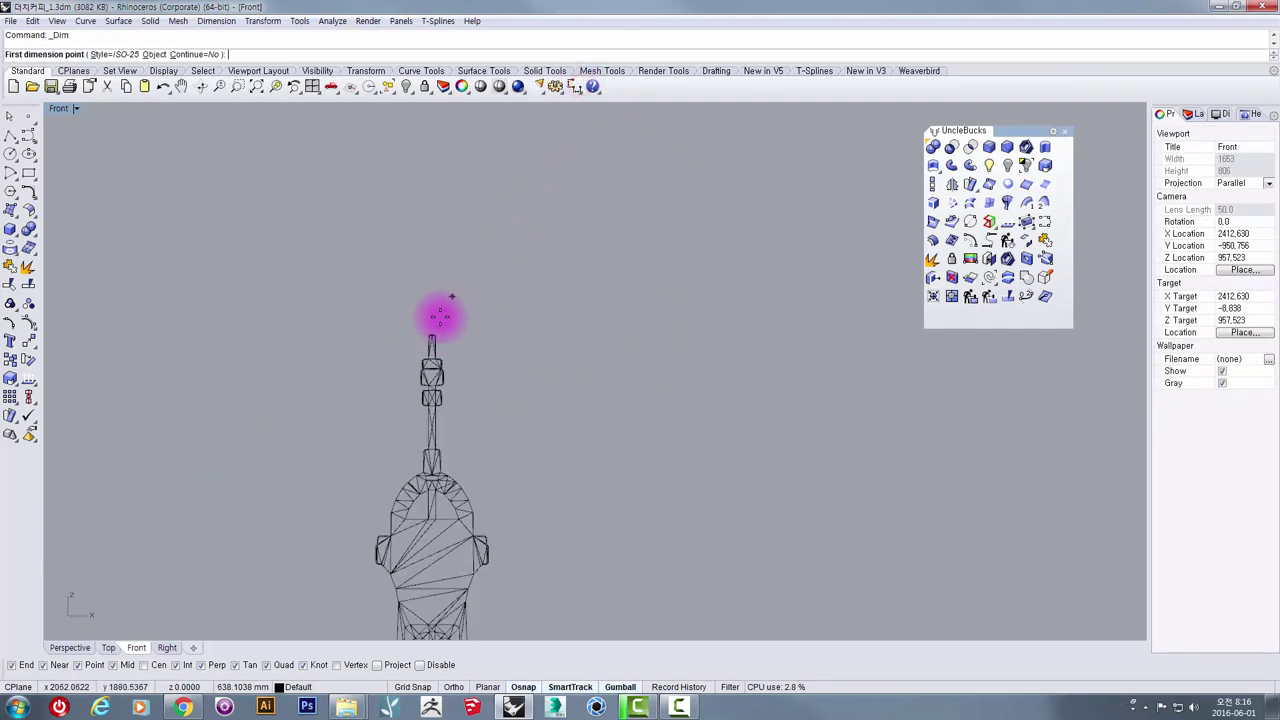
{"action": "scroll", "coordinate": [470, 370], "scroll_direction": "down", "scroll_amount": 3}
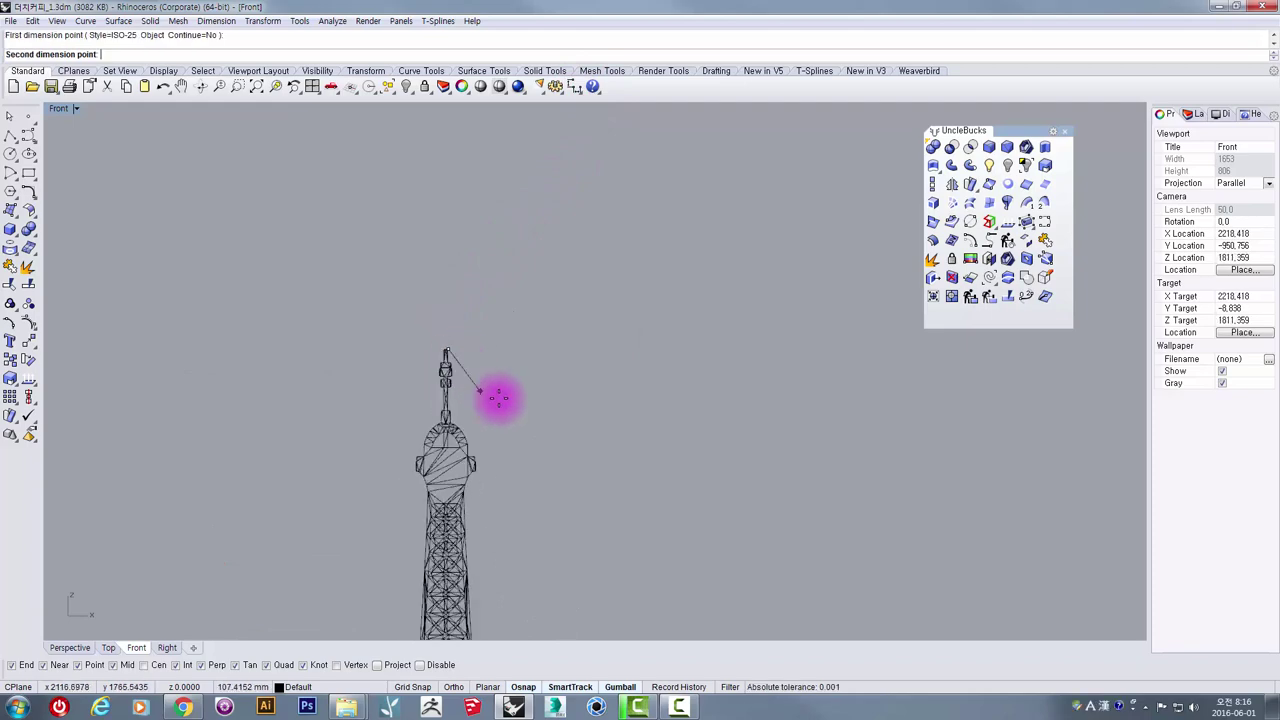
{"action": "scroll", "coordinate": [486, 509], "scroll_direction": "up", "scroll_amount": 4}
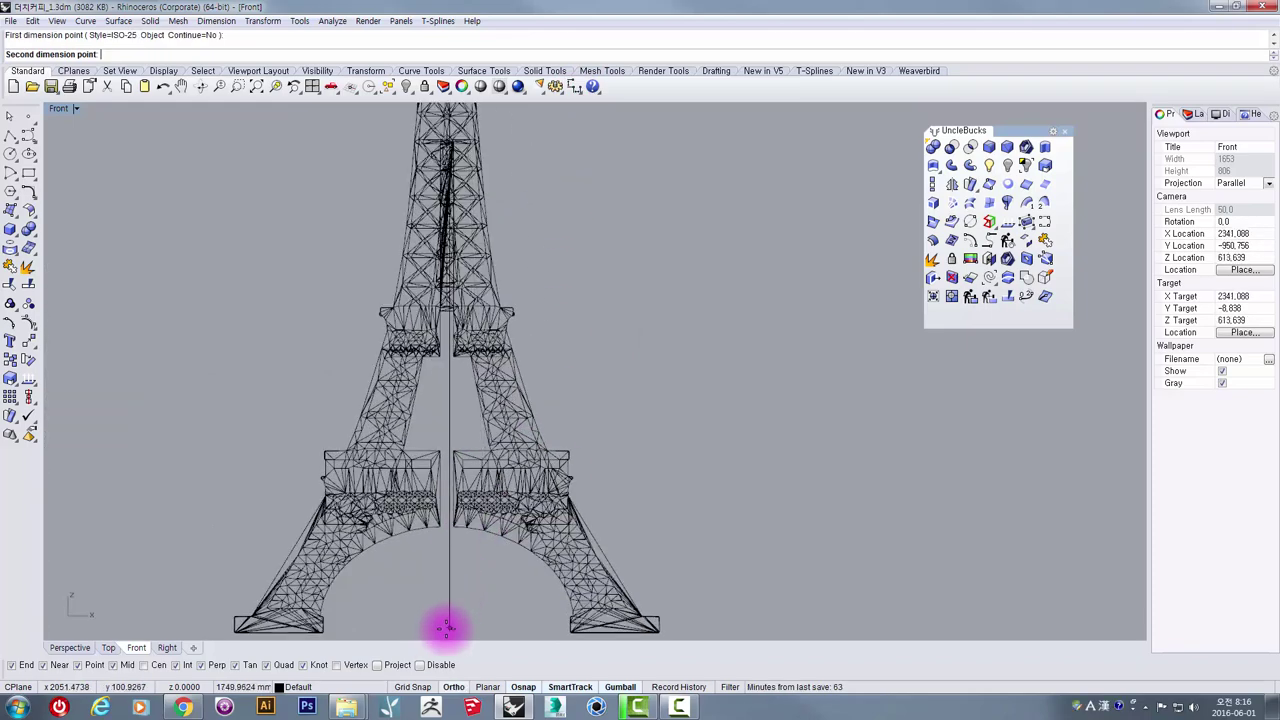
{"action": "left_click", "coordinate": [447, 630]}
{"action": "left_click", "coordinate": [684, 480]}
{"action": "scroll", "coordinate": [671, 229], "scroll_direction": "up", "scroll_amount": 5}
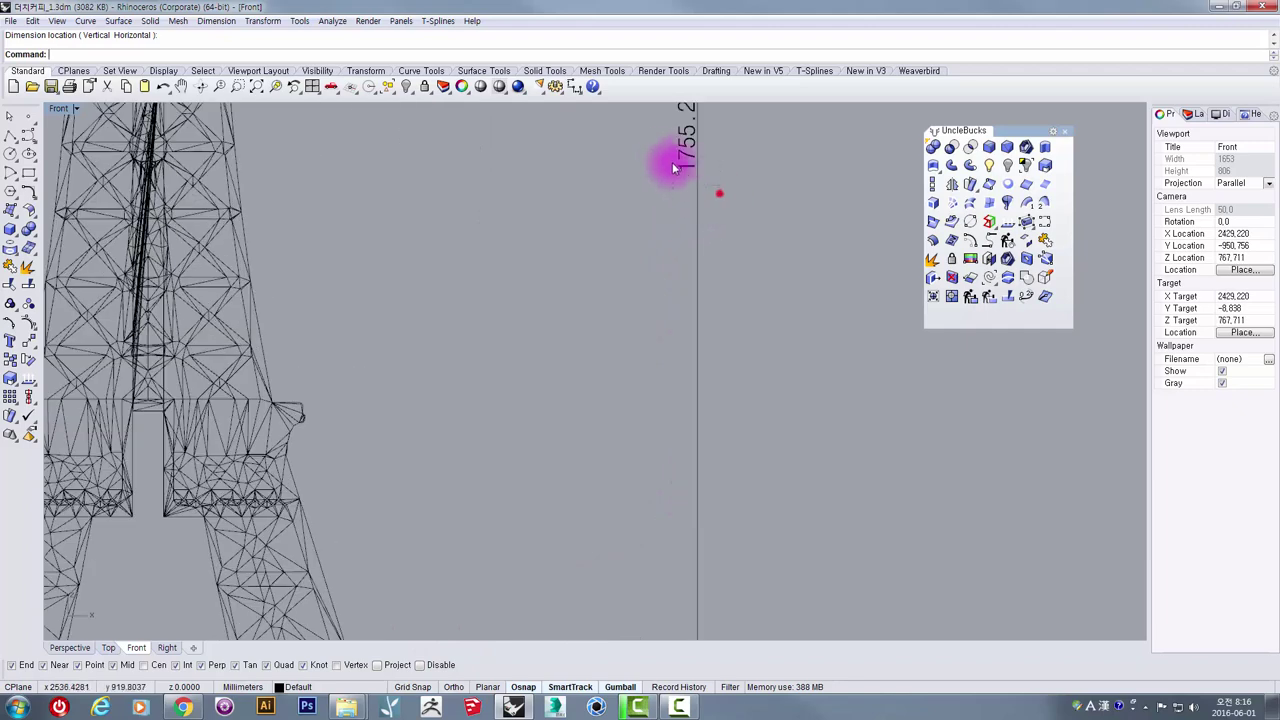
{"action": "left_click", "coordinate": [671, 152]}
{"action": "scroll", "coordinate": [670, 152], "scroll_direction": "down", "scroll_amount": 5}
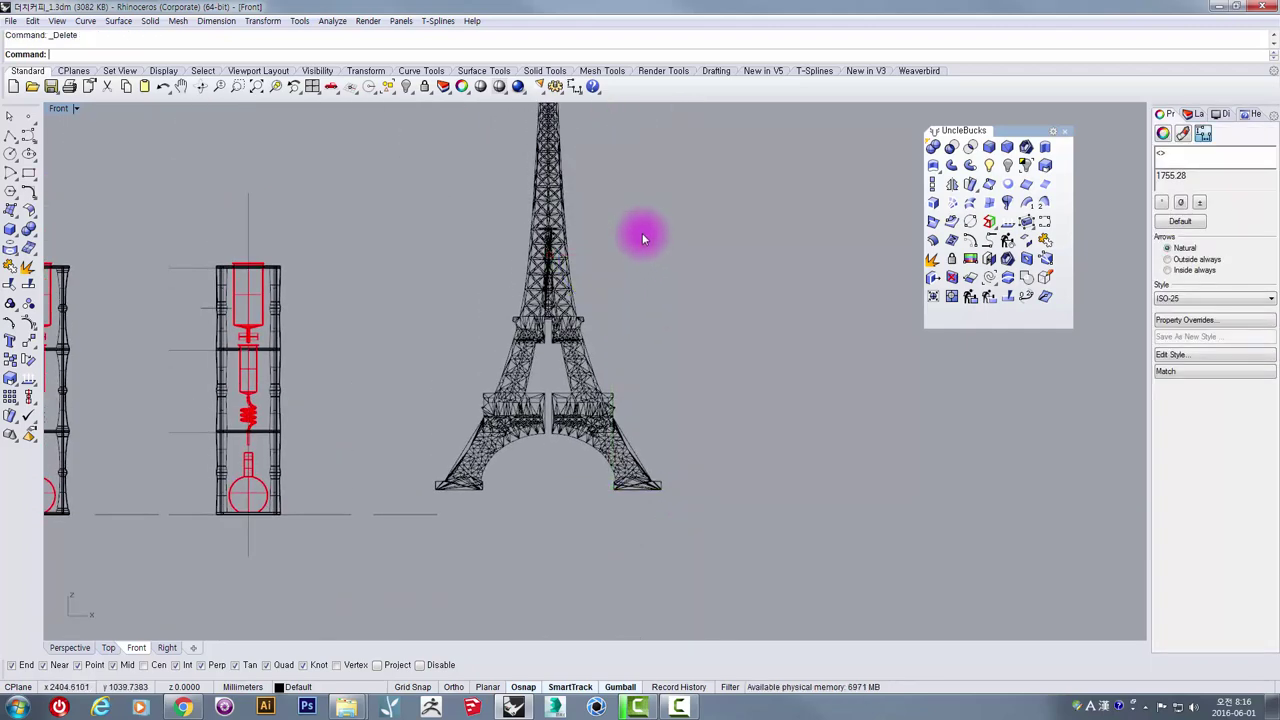
Step: Select the Eiffel Tower mesh and move it from the underside of its foot onto the end of the coffee towers' base line
{"action": "left_click", "coordinate": [541, 362]}
{"action": "right_click_drag", "start_coordinate": [541, 362], "coordinate": [434, 407]}
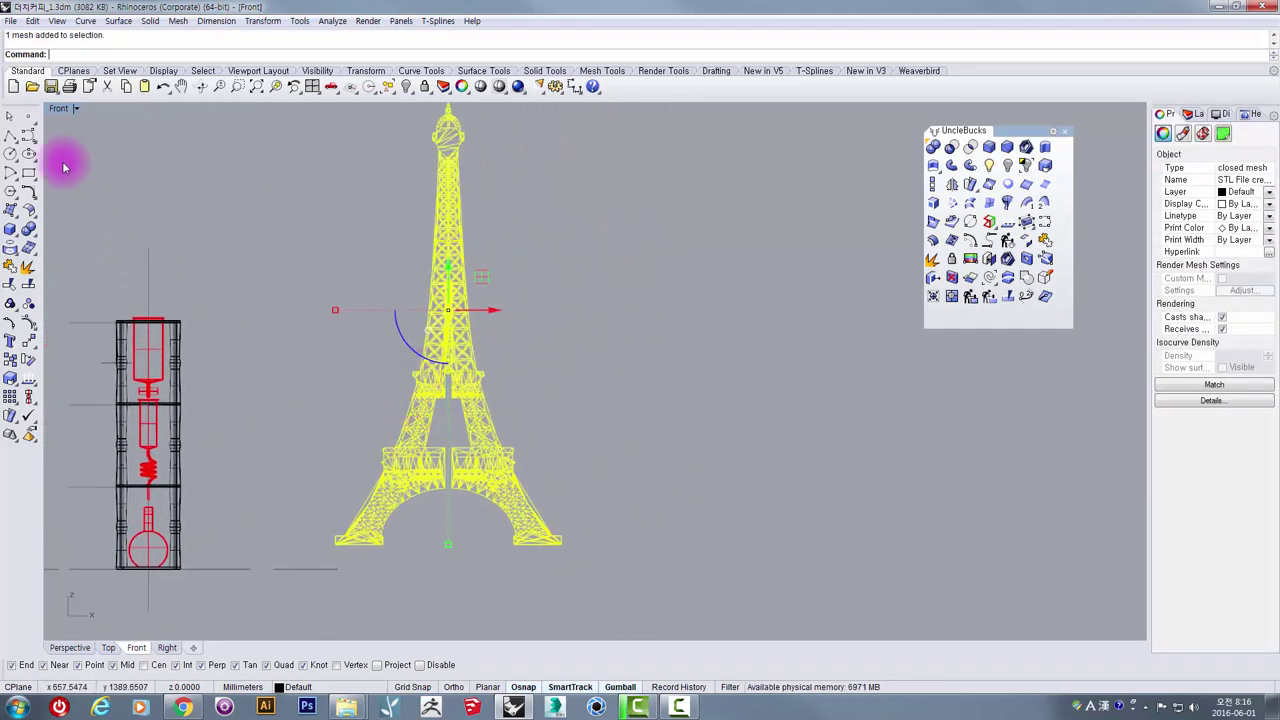
{"action": "right_click_drag", "start_coordinate": [392, 532], "coordinate": [541, 446]}
{"action": "scroll", "coordinate": [512, 480], "scroll_direction": "up", "scroll_amount": 6}
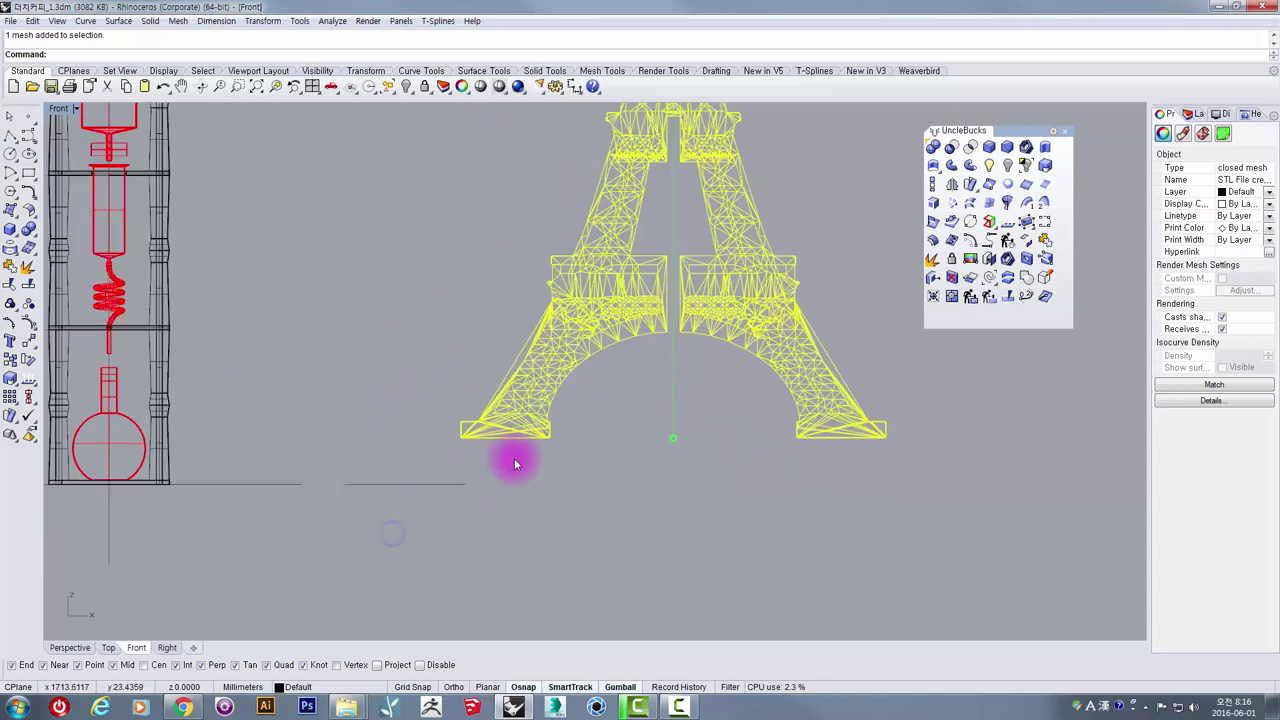
{"action": "type", "text": "m"}
{"action": "key", "text": "Return"}
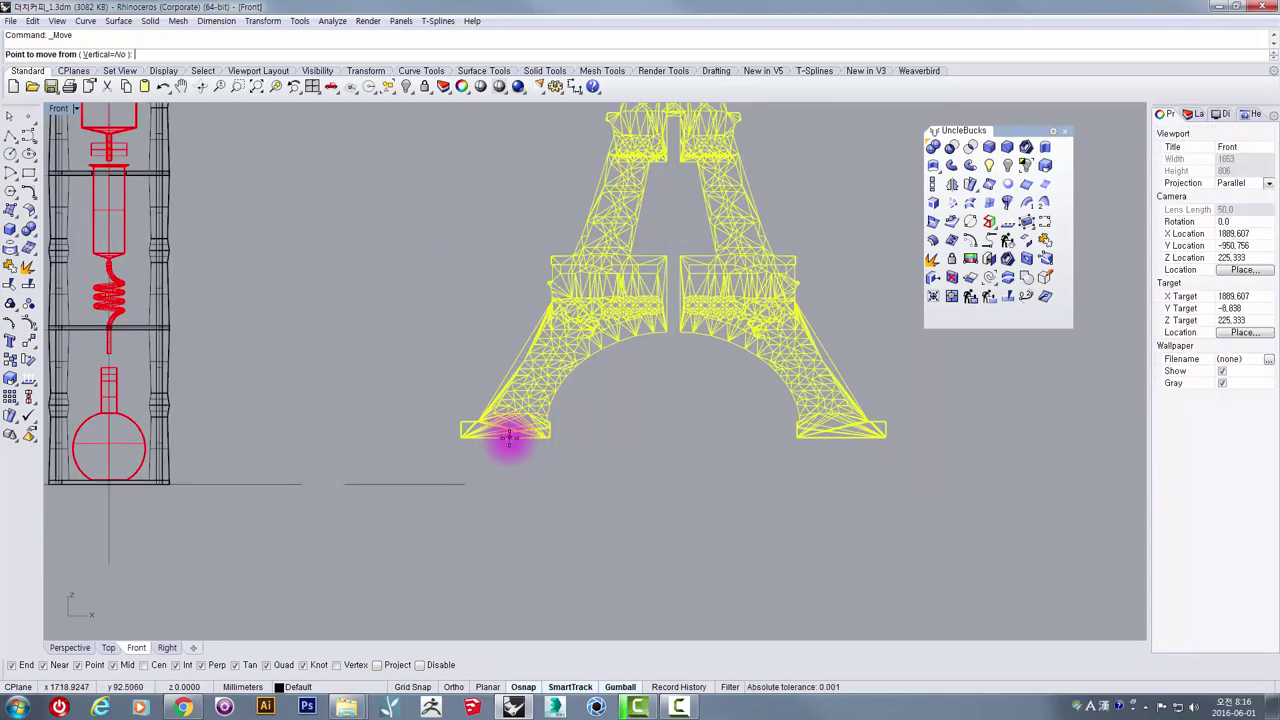
{"action": "left_click", "coordinate": [510, 437]}
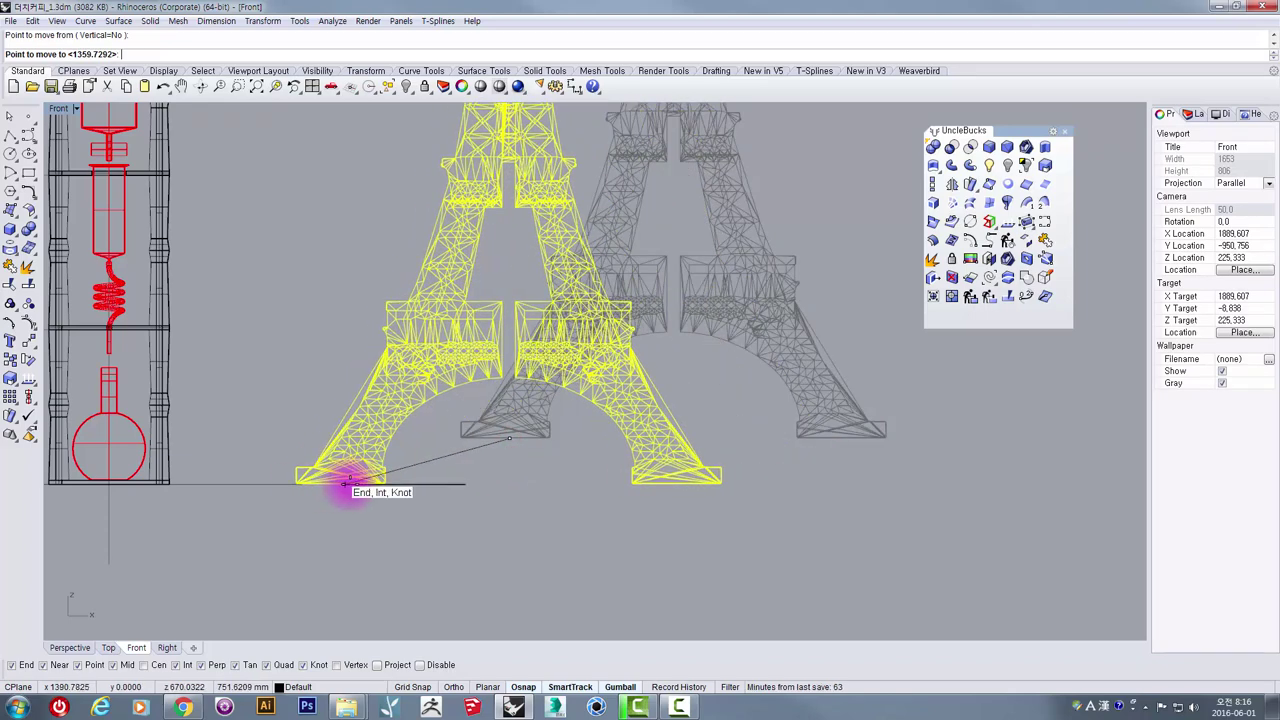
{"action": "left_click", "coordinate": [355, 485]}
{"action": "scroll", "coordinate": [429, 443], "scroll_direction": "down", "scroll_amount": 4}
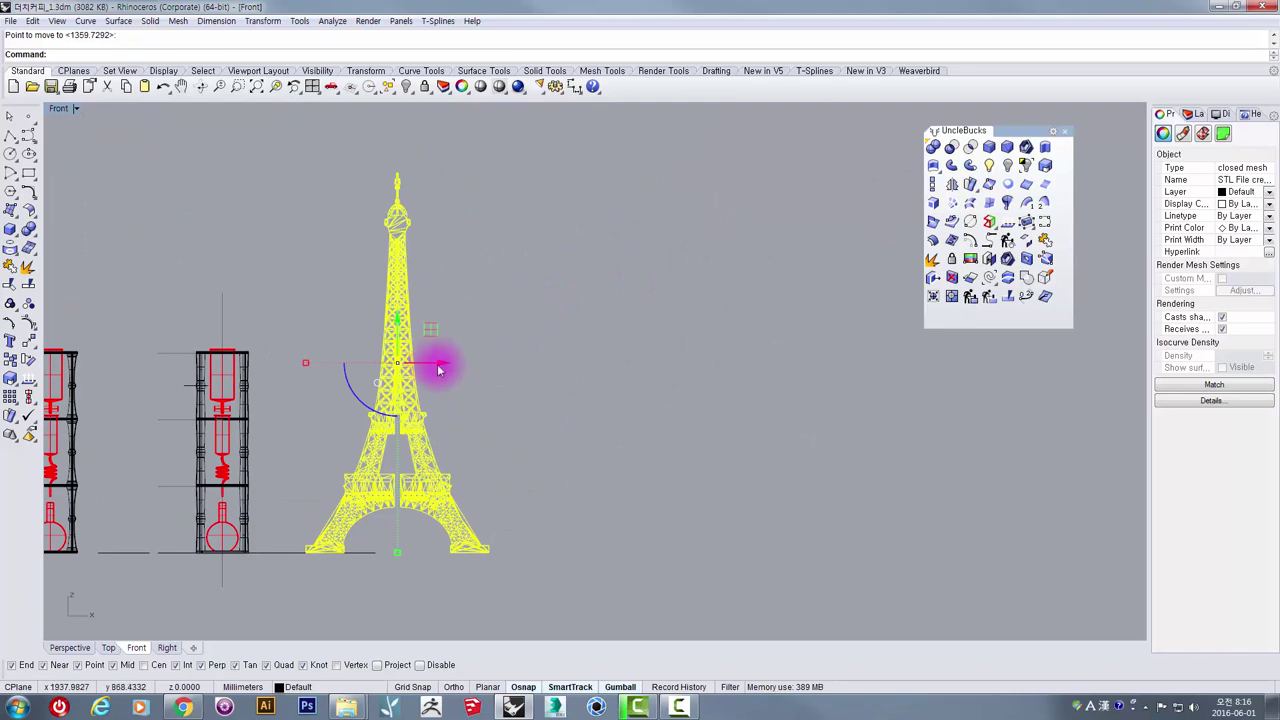
Step: Shift the Eiffel Tower mesh horizontally about 802 mm away from the coffee towers and keep it selected
{"action": "left_click_drag", "start_coordinate": [443, 364], "coordinate": [590, 398]}
{"action": "scroll", "coordinate": [612, 300], "scroll_direction": "up", "scroll_amount": 7}
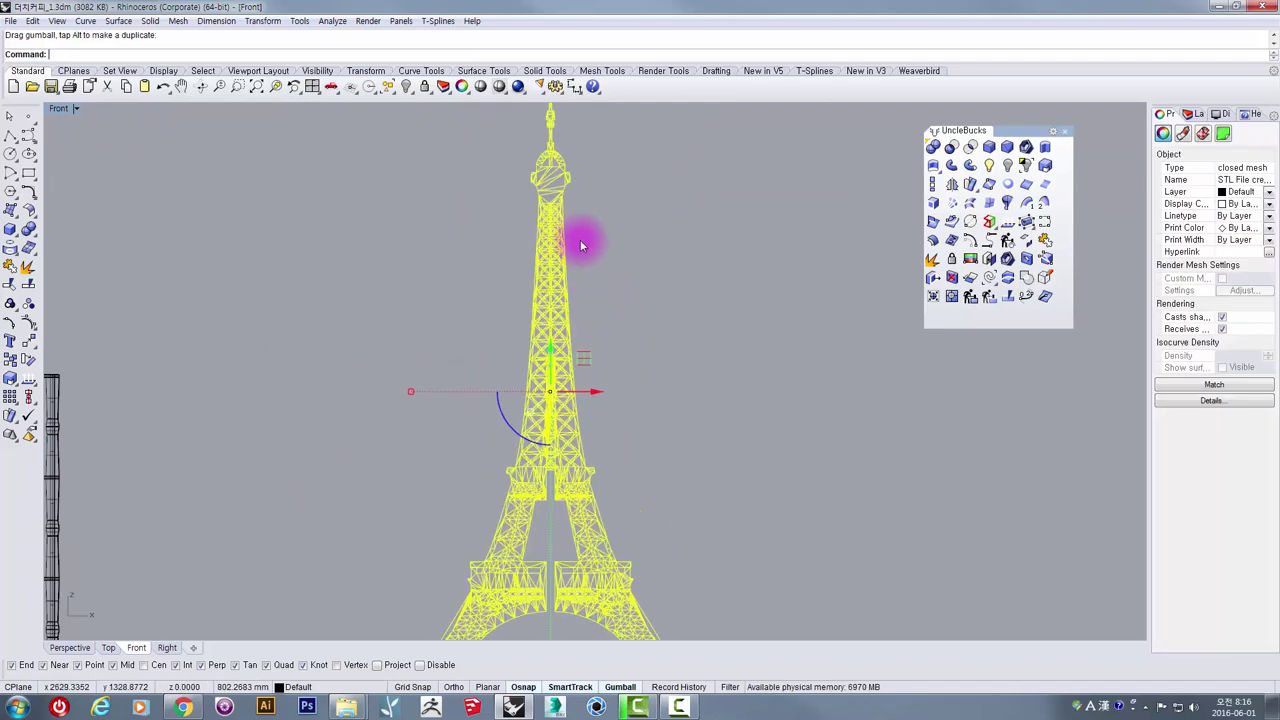
{"action": "scroll", "coordinate": [576, 222], "scroll_direction": "down", "scroll_amount": 10}
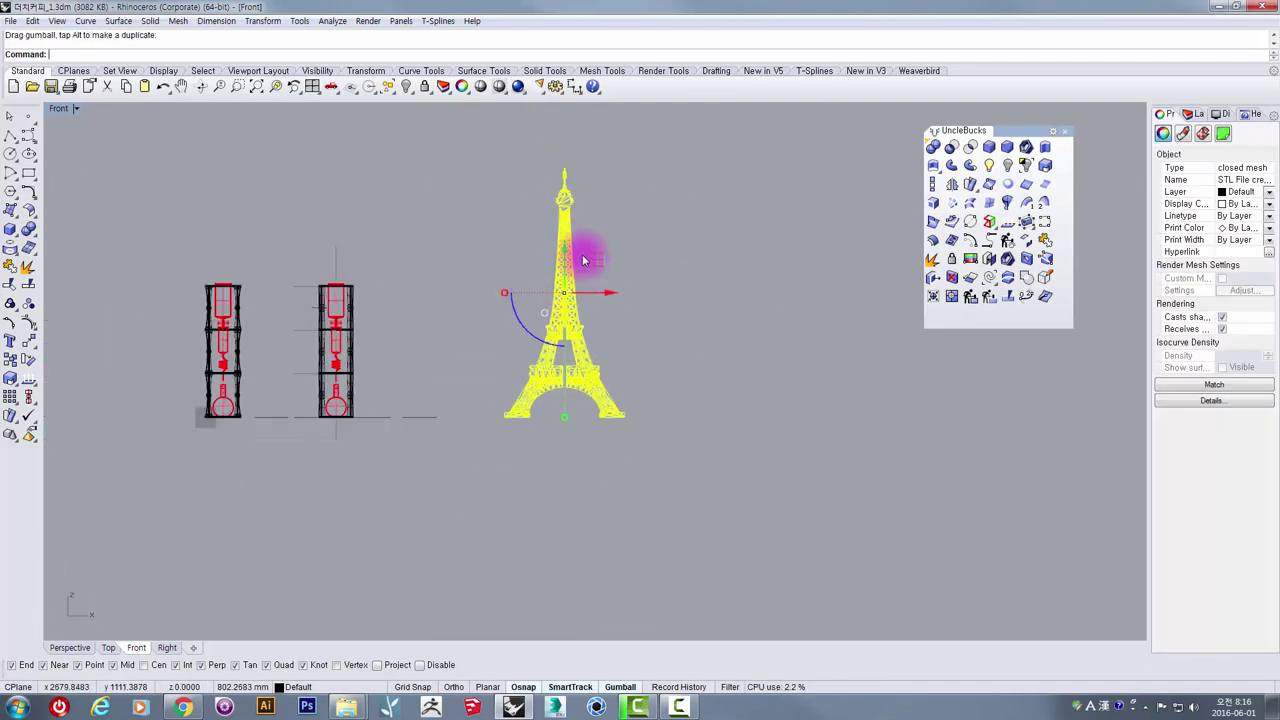
{"action": "scroll", "coordinate": [582, 252], "scroll_direction": "up", "scroll_amount": 4}
{"action": "scroll", "coordinate": [580, 249], "scroll_direction": "down", "scroll_amount": 4}
{"action": "right_click_drag", "start_coordinate": [595, 233], "coordinate": [524, 285]}
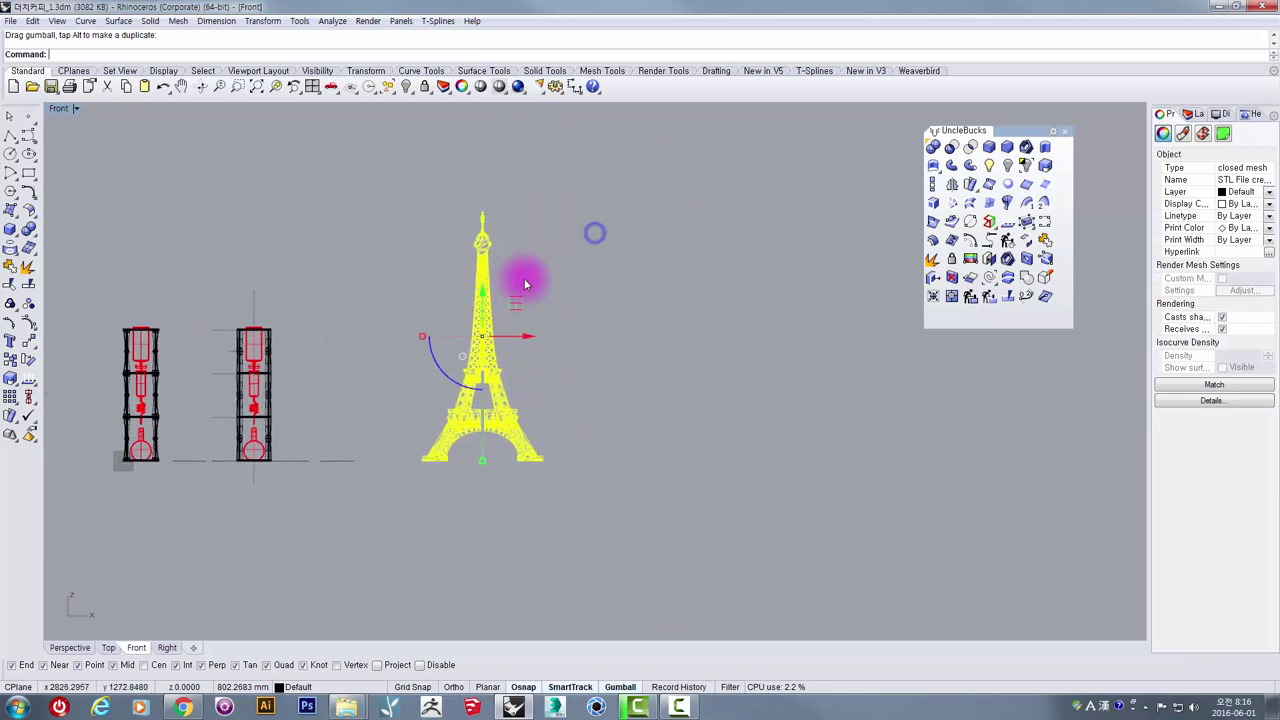
{"action": "left_click", "coordinate": [523, 281]}
{"action": "scroll", "coordinate": [509, 284], "scroll_direction": "up", "scroll_amount": 7}
{"action": "left_click_drag", "start_coordinate": [546, 258], "coordinate": [447, 364]}
{"action": "right_click_drag", "start_coordinate": [500, 350], "coordinate": [478, 247]}
{"action": "scroll", "coordinate": [480, 250], "scroll_direction": "down", "scroll_amount": 5}
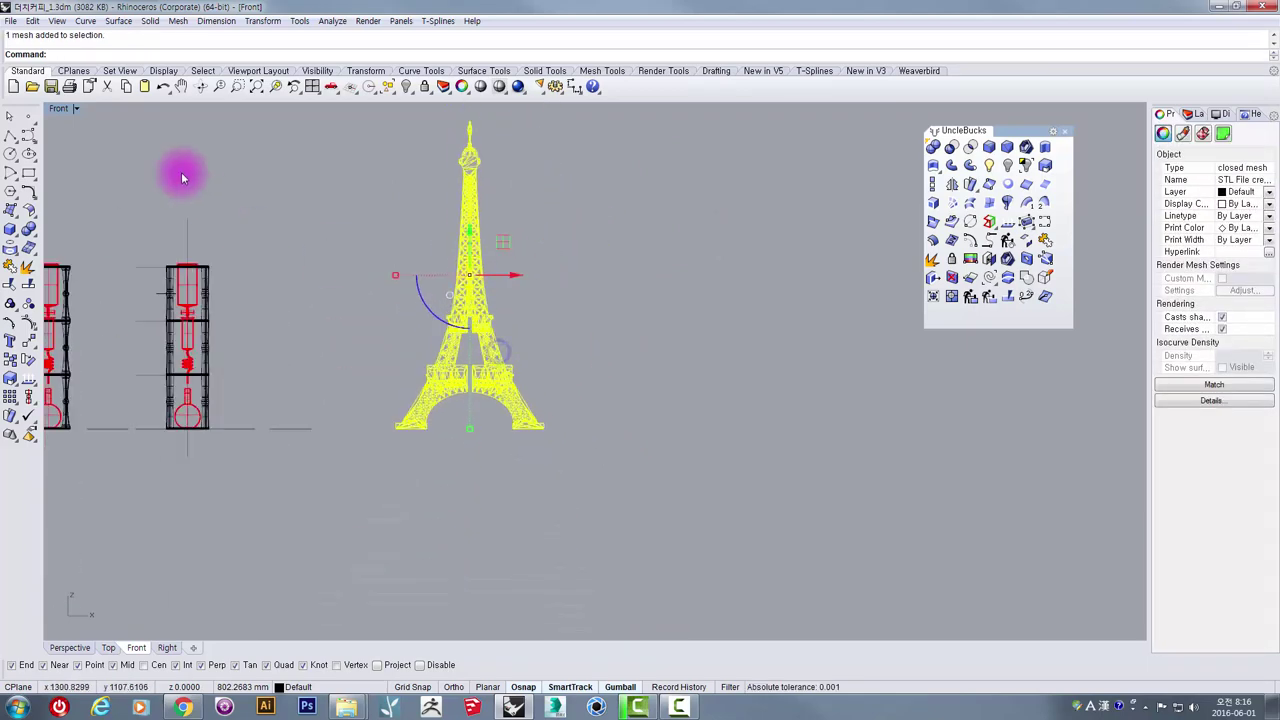
{"action": "right_click_drag", "start_coordinate": [158, 156], "coordinate": [188, 284]}
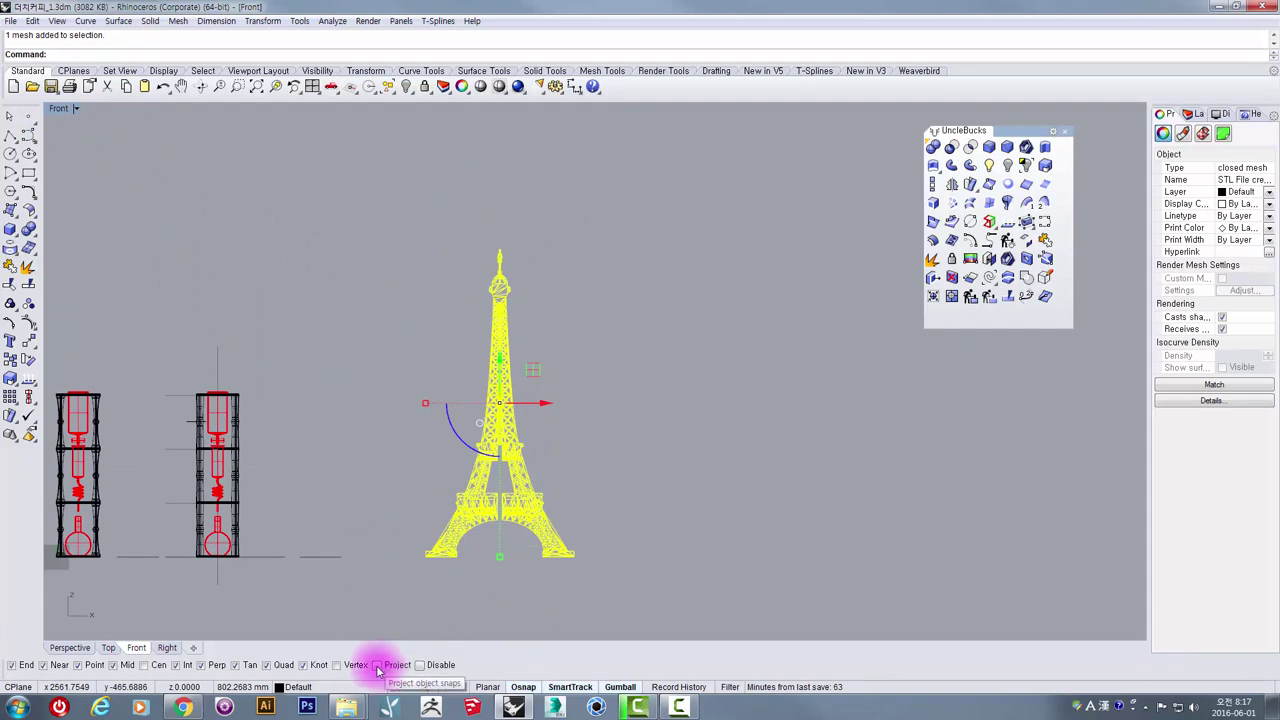
Step: Turn on the Project and Vertex object snaps and start a polyline at the Eiffel Tower's spire
{"action": "left_click", "coordinate": [508, 360]}
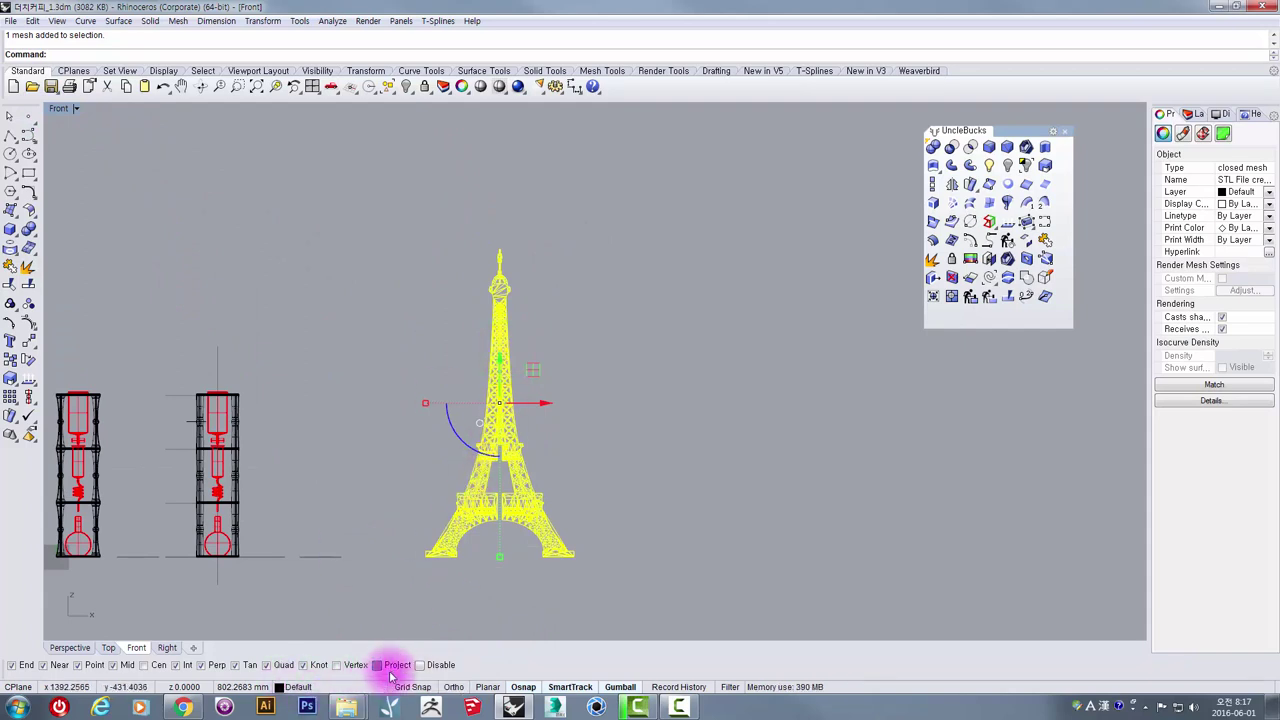
{"action": "scroll", "coordinate": [526, 394], "scroll_direction": "up", "scroll_amount": 4}
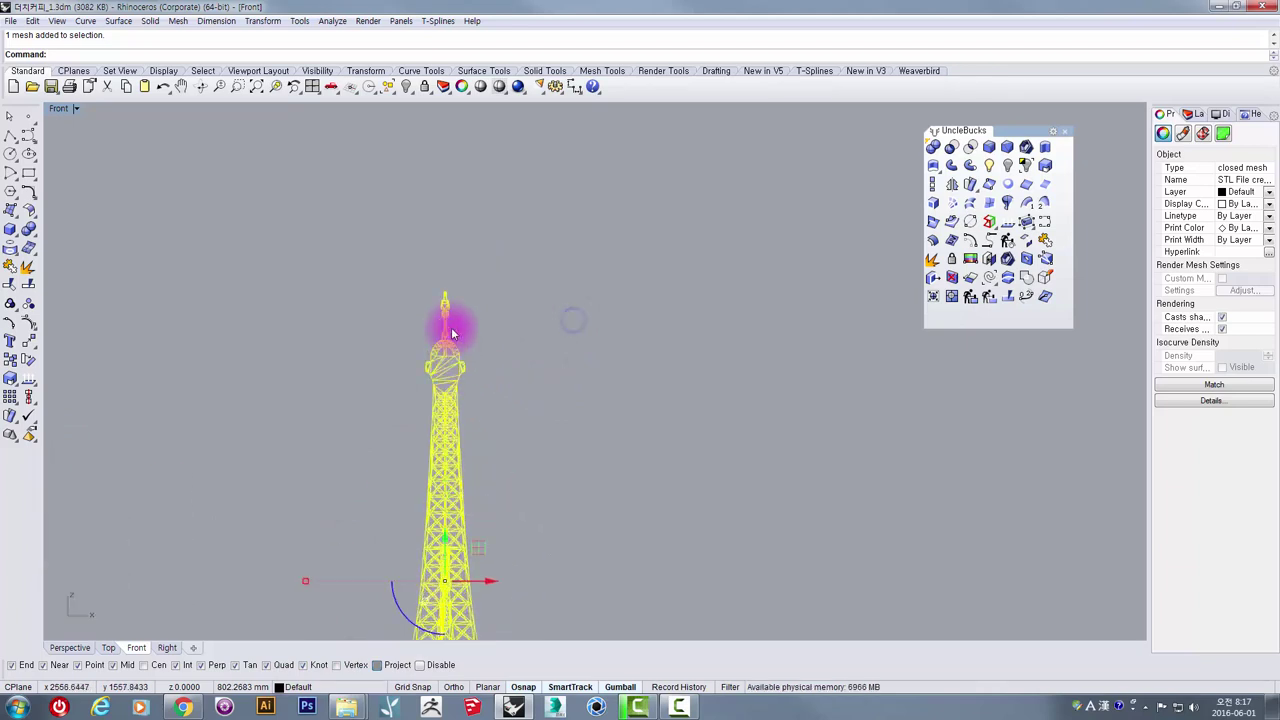
{"action": "left_click", "coordinate": [10, 136]}
{"action": "scroll", "coordinate": [480, 270], "scroll_direction": "up", "scroll_amount": 5}
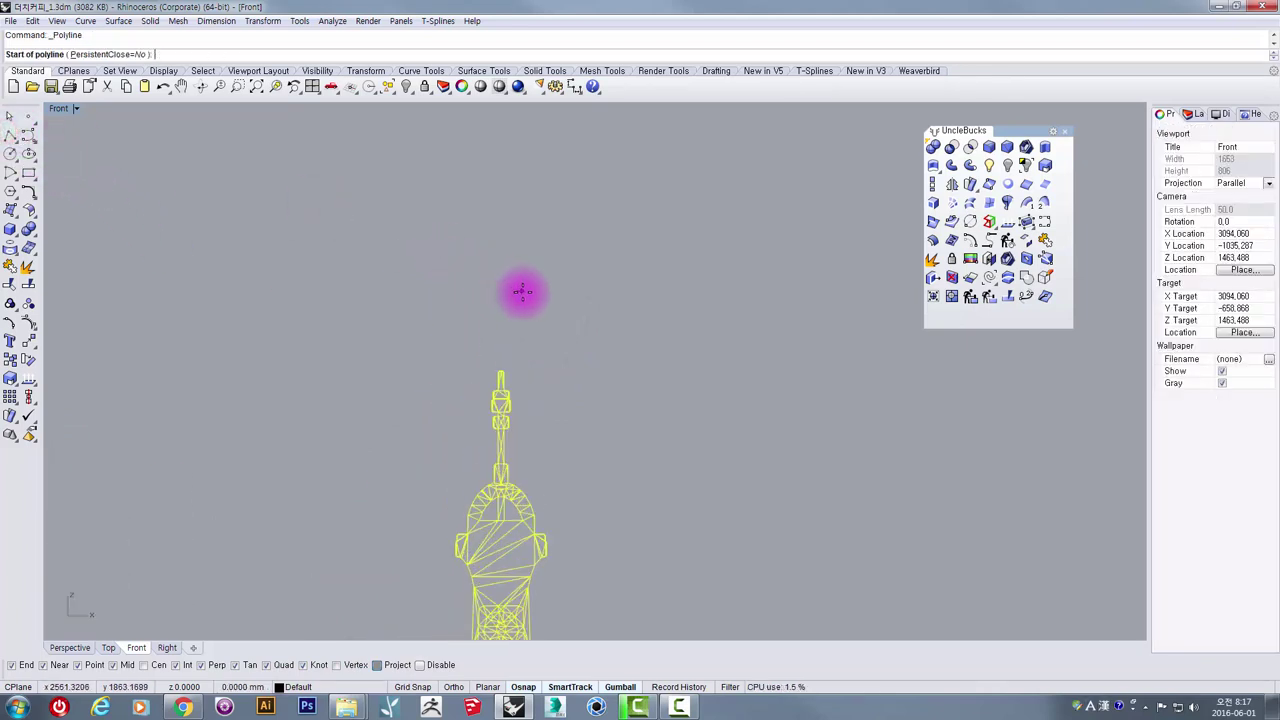
{"action": "scroll", "coordinate": [471, 291], "scroll_direction": "up", "scroll_amount": 5}
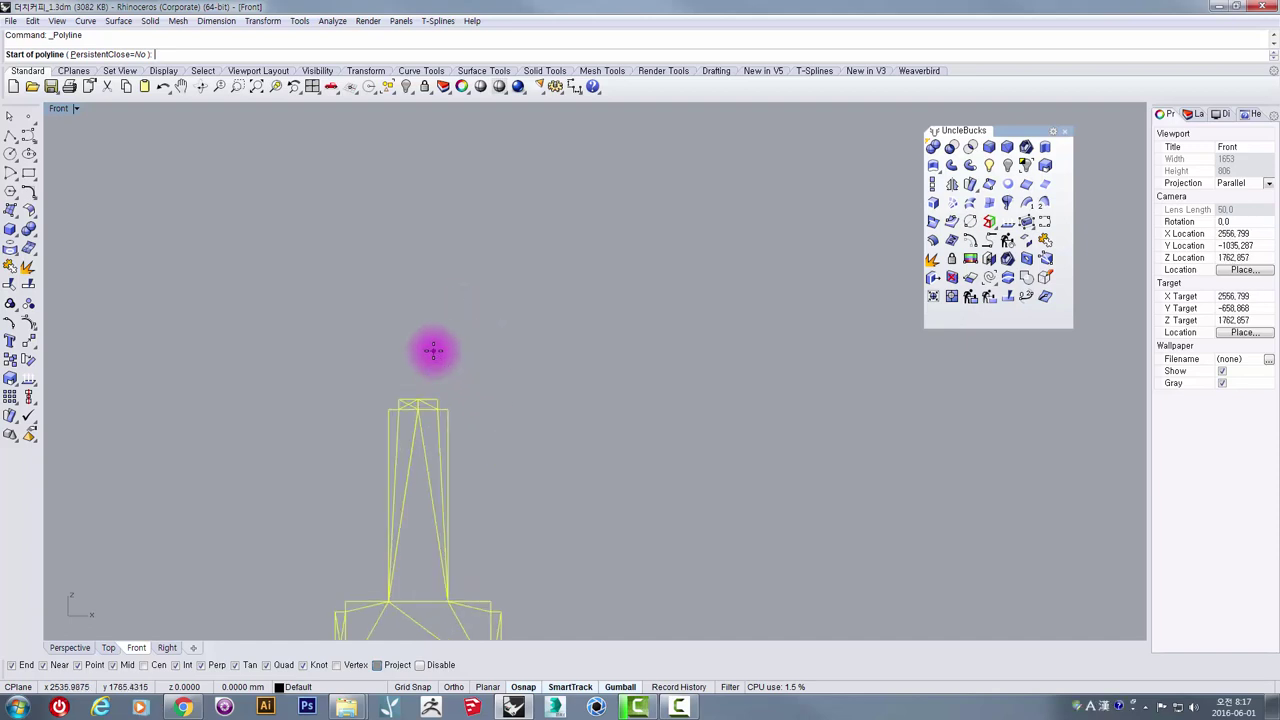
{"action": "scroll", "coordinate": [434, 345], "scroll_direction": "down", "scroll_amount": 18}
{"action": "scroll", "coordinate": [429, 382], "scroll_direction": "up", "scroll_amount": 8}
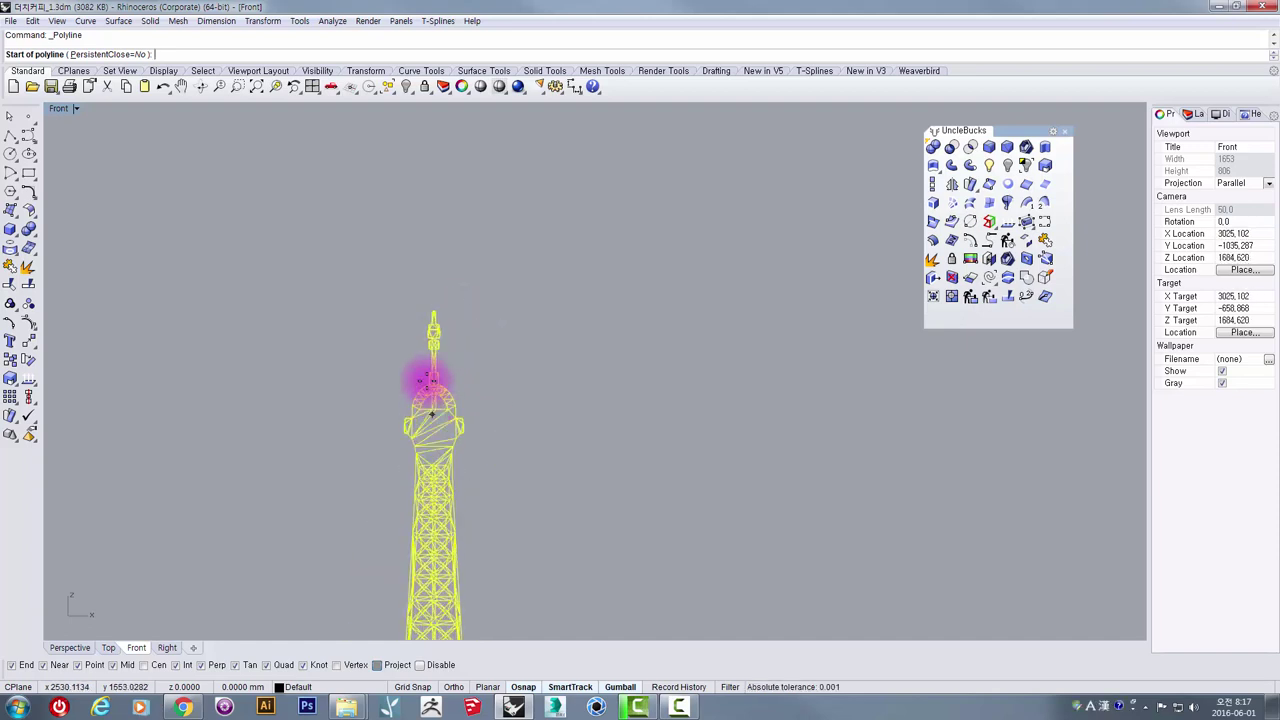
{"action": "scroll", "coordinate": [406, 366], "scroll_direction": "up", "scroll_amount": 8}
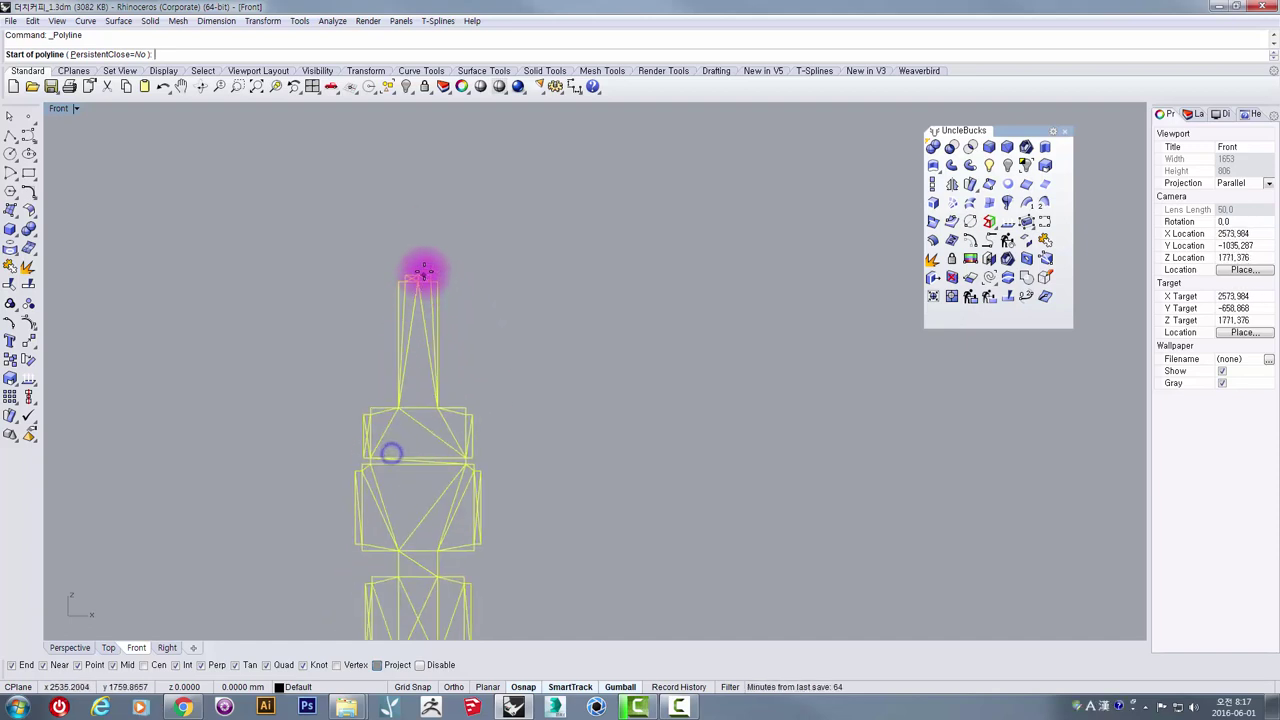
{"action": "left_click", "coordinate": [336, 665]}
{"action": "scroll", "coordinate": [418, 270], "scroll_direction": "up", "scroll_amount": 2}
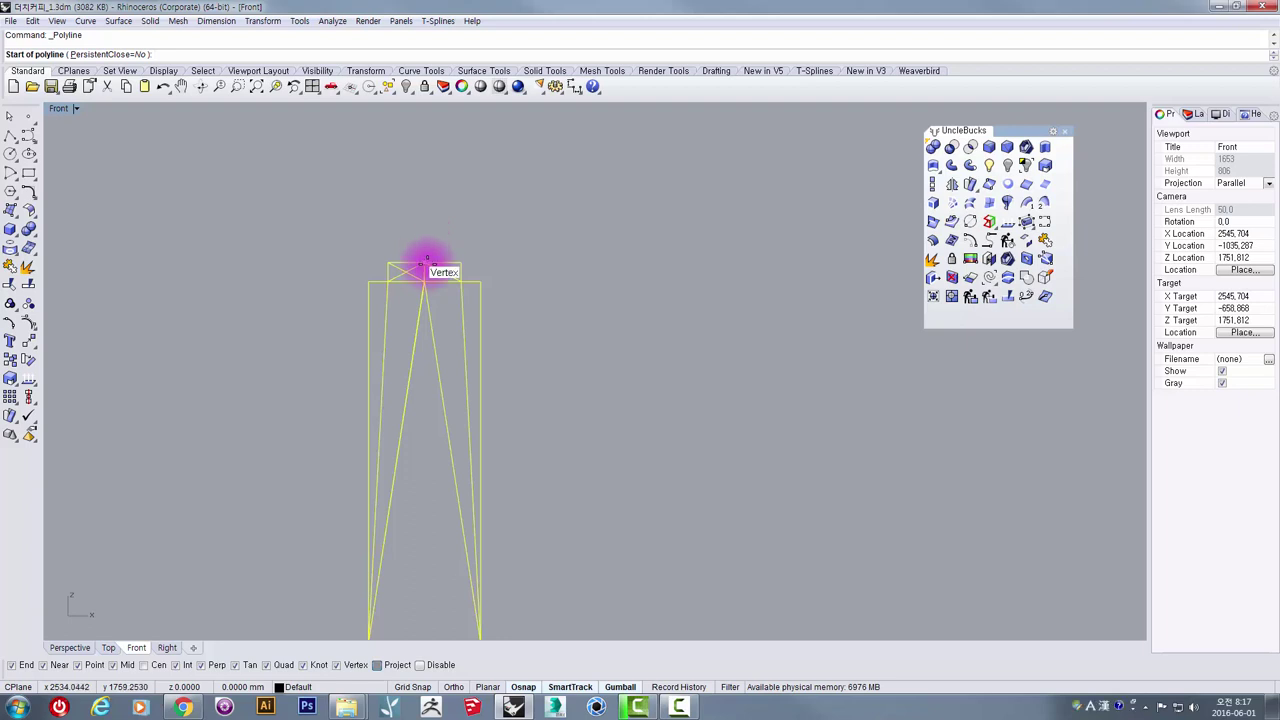
Step: Draw a vertical centre line from the middle vertex at the spire's tip straight down to well below the Eiffel Tower's feet
{"action": "scroll", "coordinate": [425, 270], "scroll_direction": "down", "scroll_amount": 3}
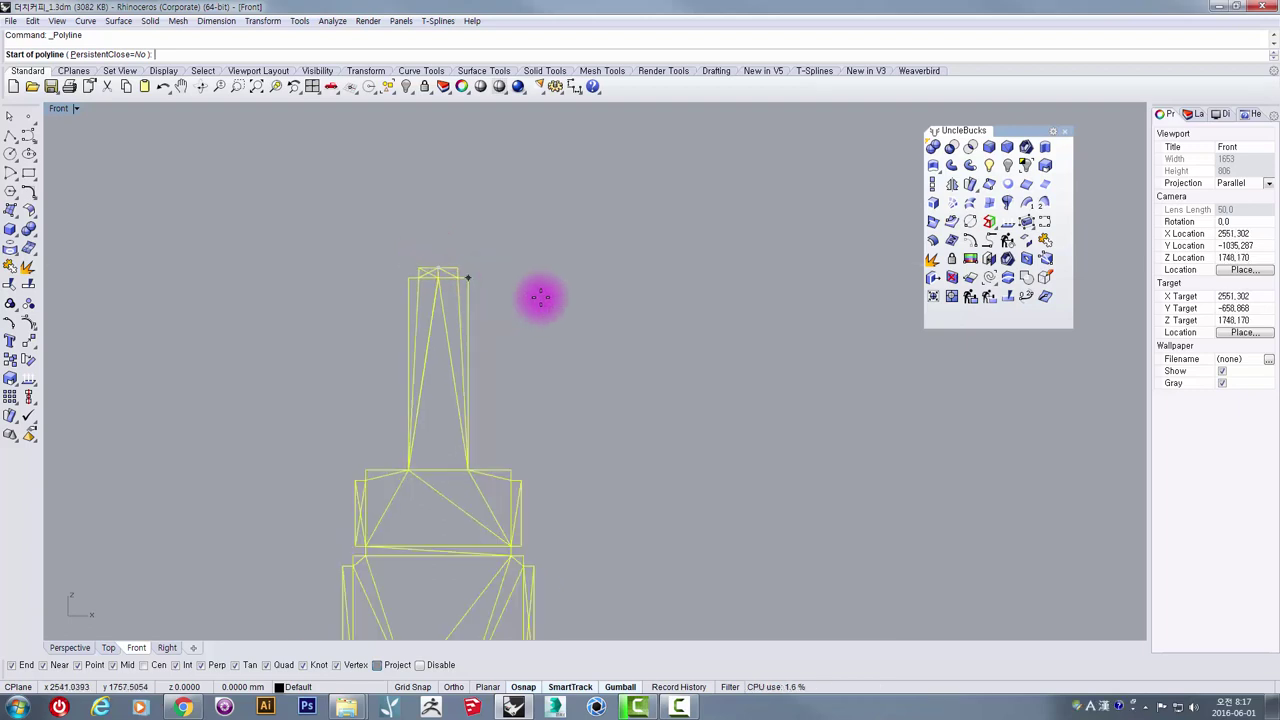
{"action": "scroll", "coordinate": [452, 462], "scroll_direction": "down", "scroll_amount": 2}
{"action": "scroll", "coordinate": [452, 464], "scroll_direction": "down", "scroll_amount": 10}
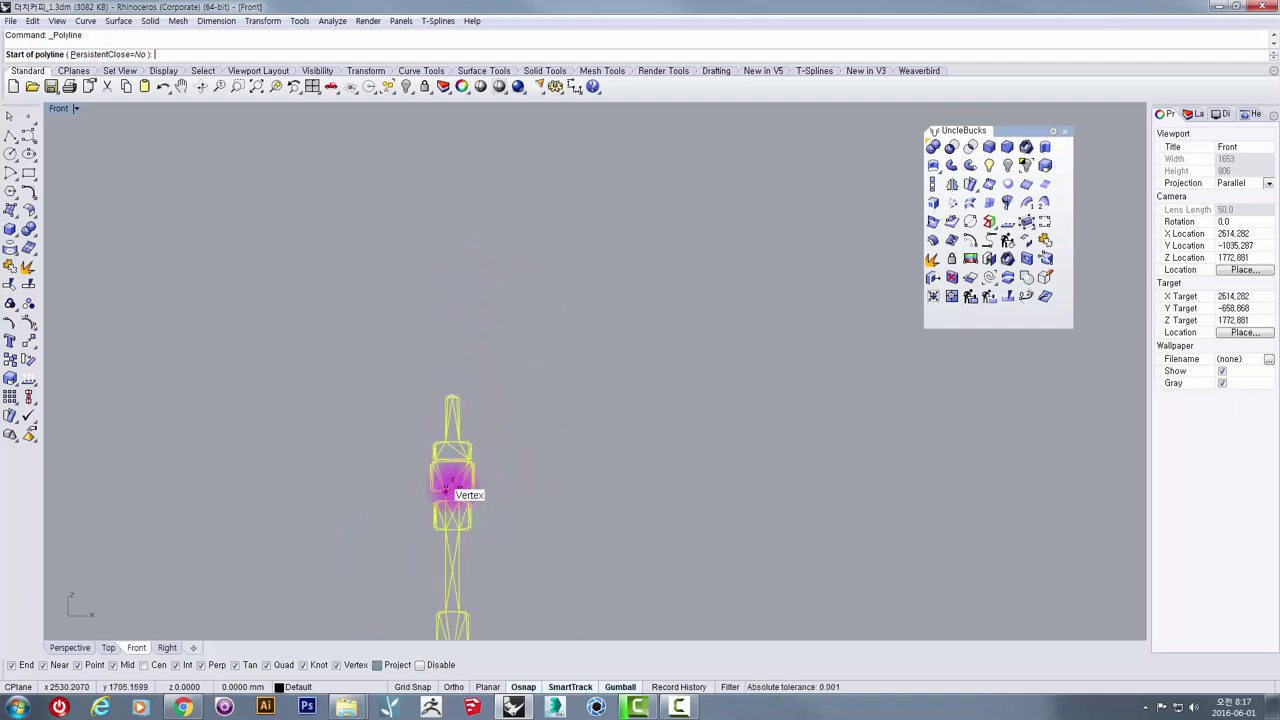
{"action": "right_click_drag", "start_coordinate": [465, 532], "coordinate": [465, 222]}
{"action": "scroll", "coordinate": [451, 470], "scroll_direction": "down", "scroll_amount": 5}
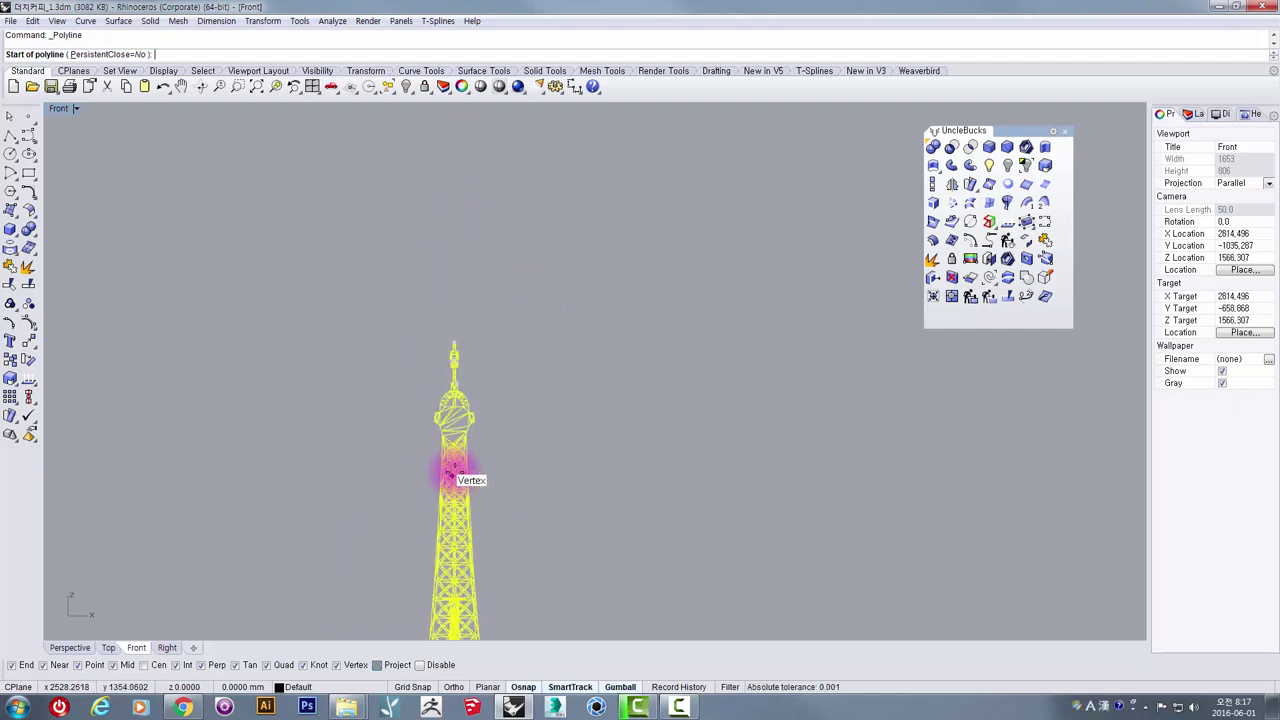
{"action": "scroll", "coordinate": [460, 505], "scroll_direction": "up", "scroll_amount": 3}
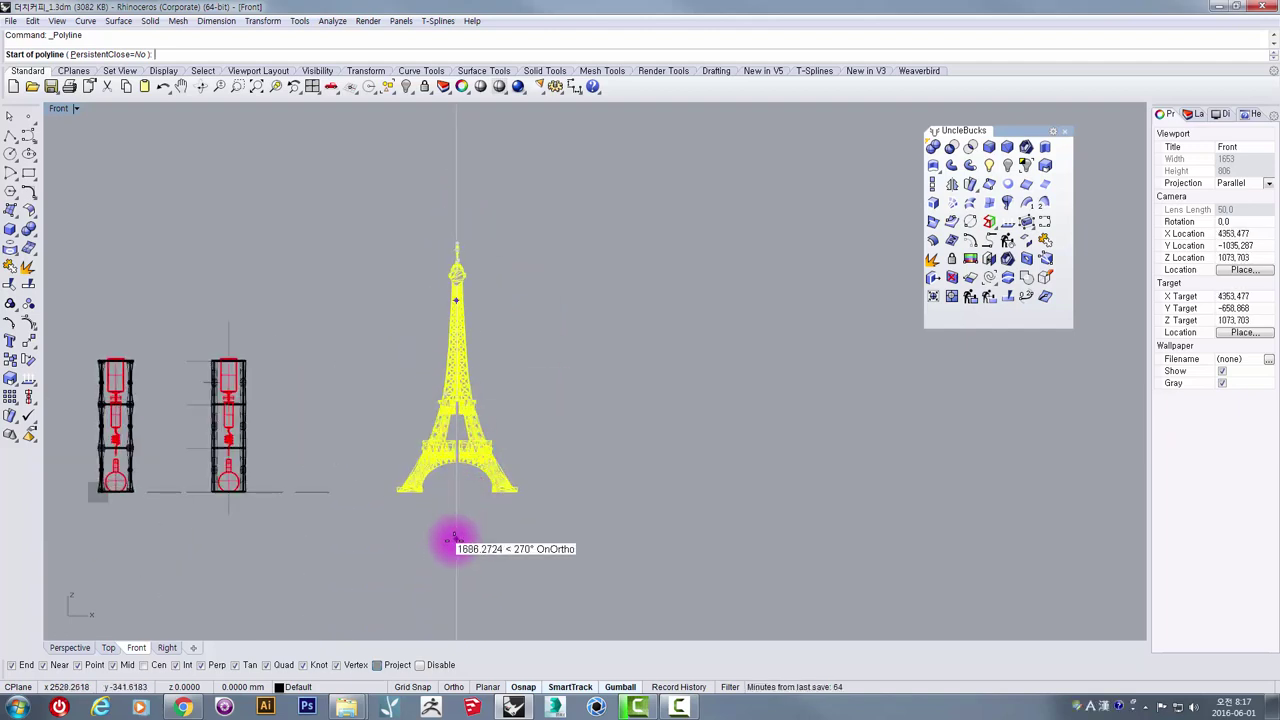
{"action": "scroll", "coordinate": [455, 530], "scroll_direction": "up", "scroll_amount": 3}
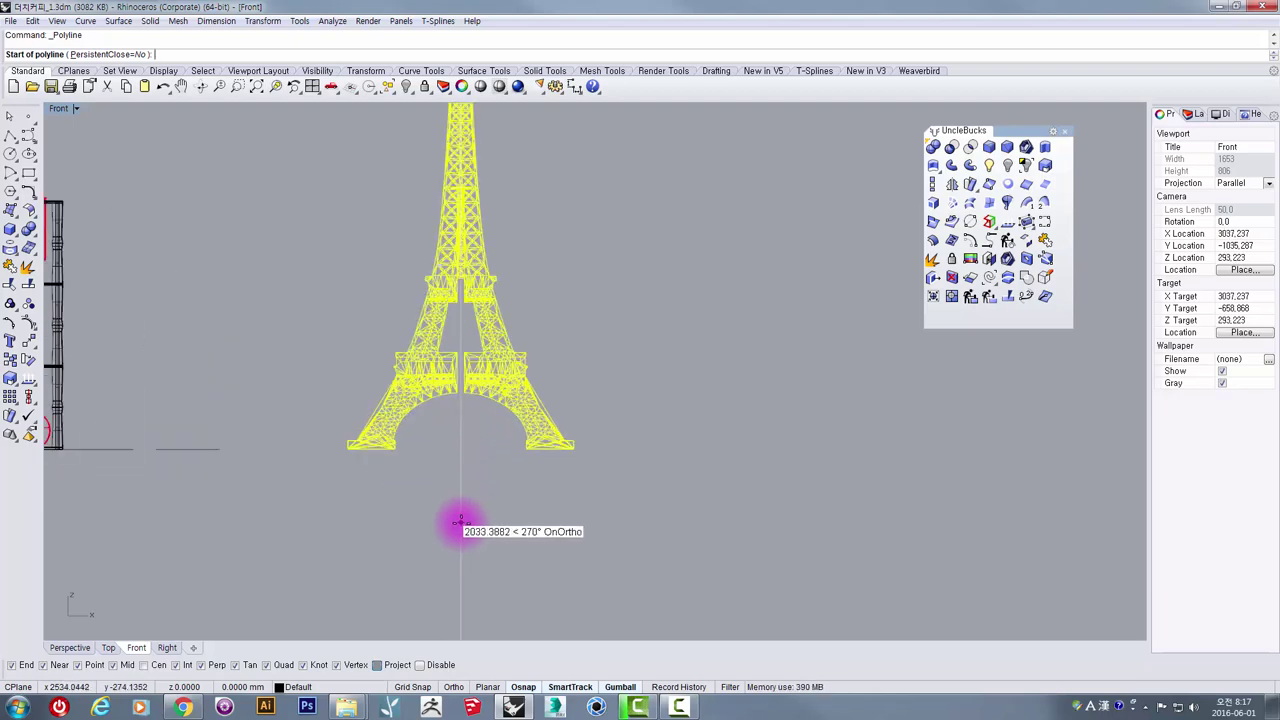
{"action": "scroll", "coordinate": [463, 443], "scroll_direction": "up", "scroll_amount": 4}
{"action": "right_click_drag", "start_coordinate": [476, 170], "coordinate": [447, 525]}
{"action": "scroll", "coordinate": [449, 520], "scroll_direction": "down", "scroll_amount": 7}
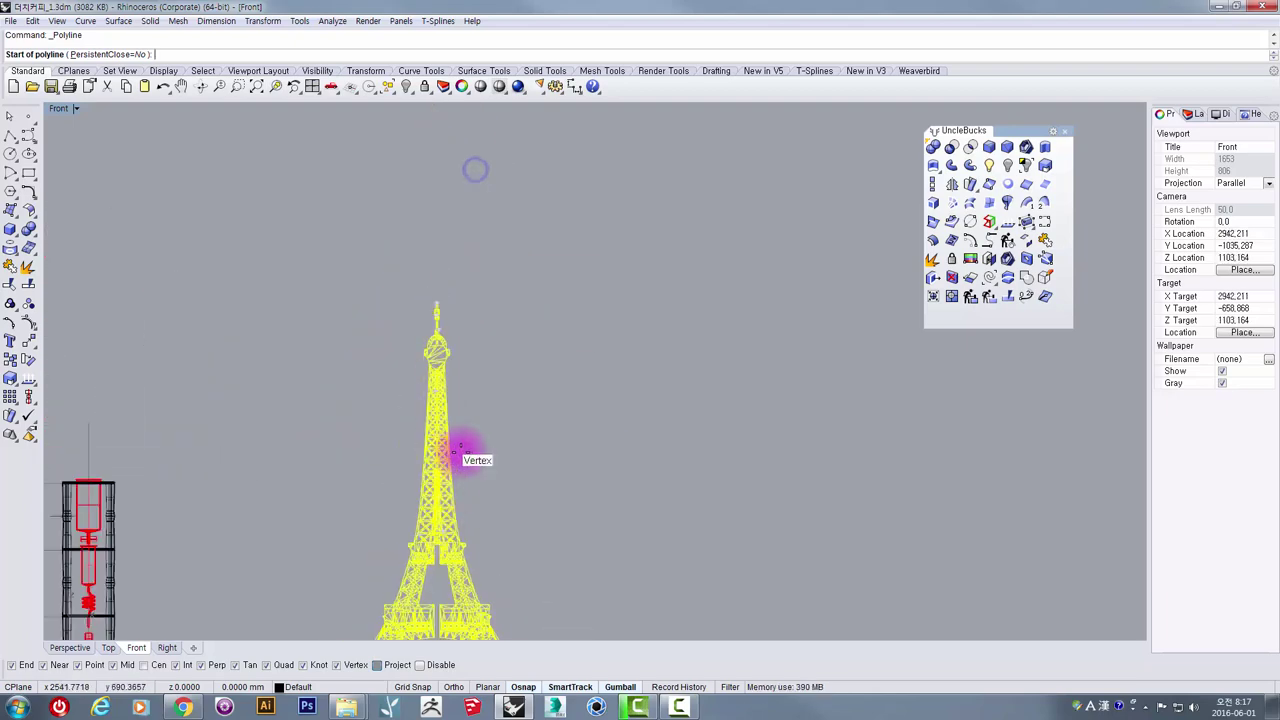
{"action": "scroll", "coordinate": [459, 270], "scroll_direction": "up", "scroll_amount": 4}
{"action": "scroll", "coordinate": [451, 330], "scroll_direction": "up", "scroll_amount": 5}
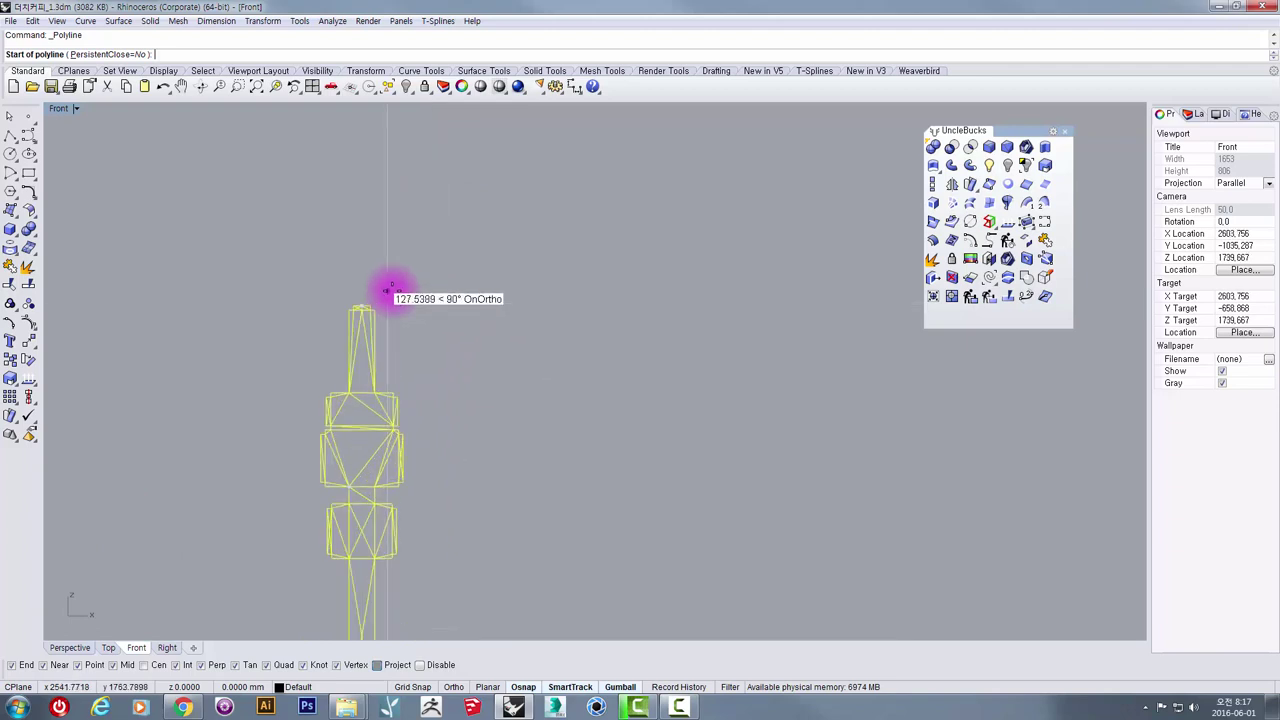
{"action": "scroll", "coordinate": [351, 295], "scroll_direction": "up", "scroll_amount": 2}
{"action": "left_click", "coordinate": [321, 330]}
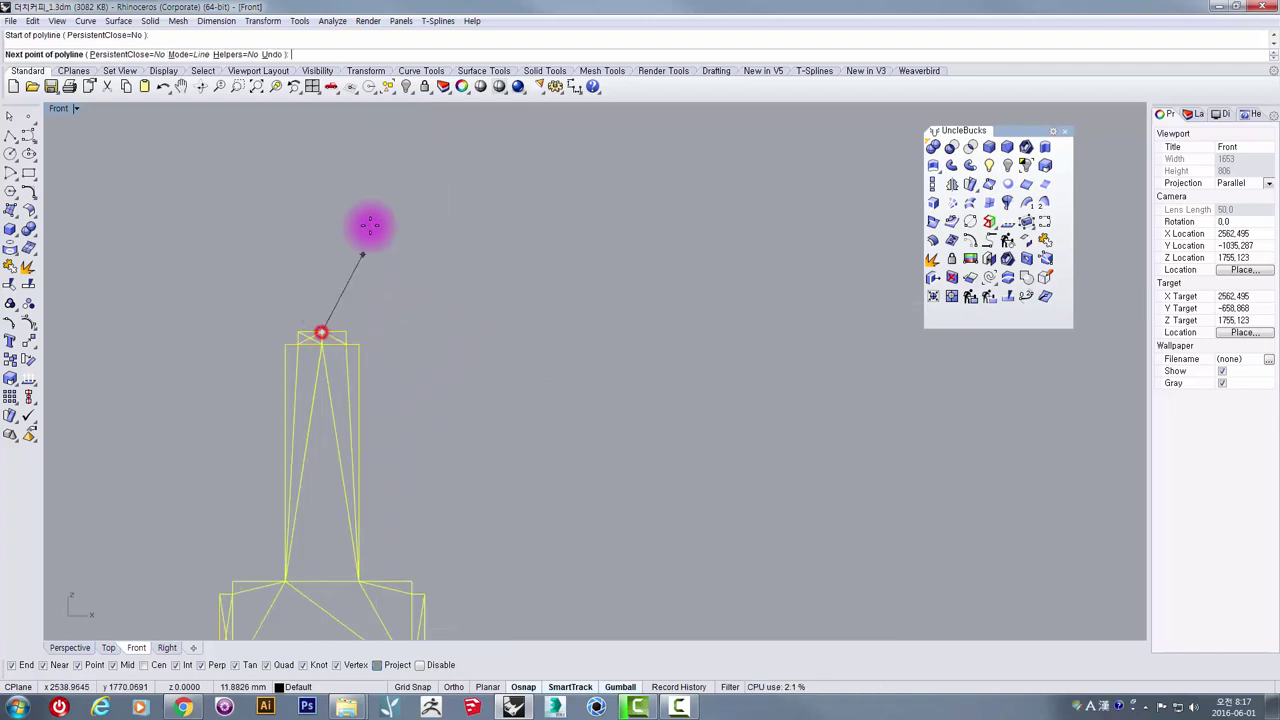
{"action": "scroll", "coordinate": [375, 225], "scroll_direction": "down", "scroll_amount": 5}
{"action": "scroll", "coordinate": [580, 256], "scroll_direction": "down", "scroll_amount": 10}
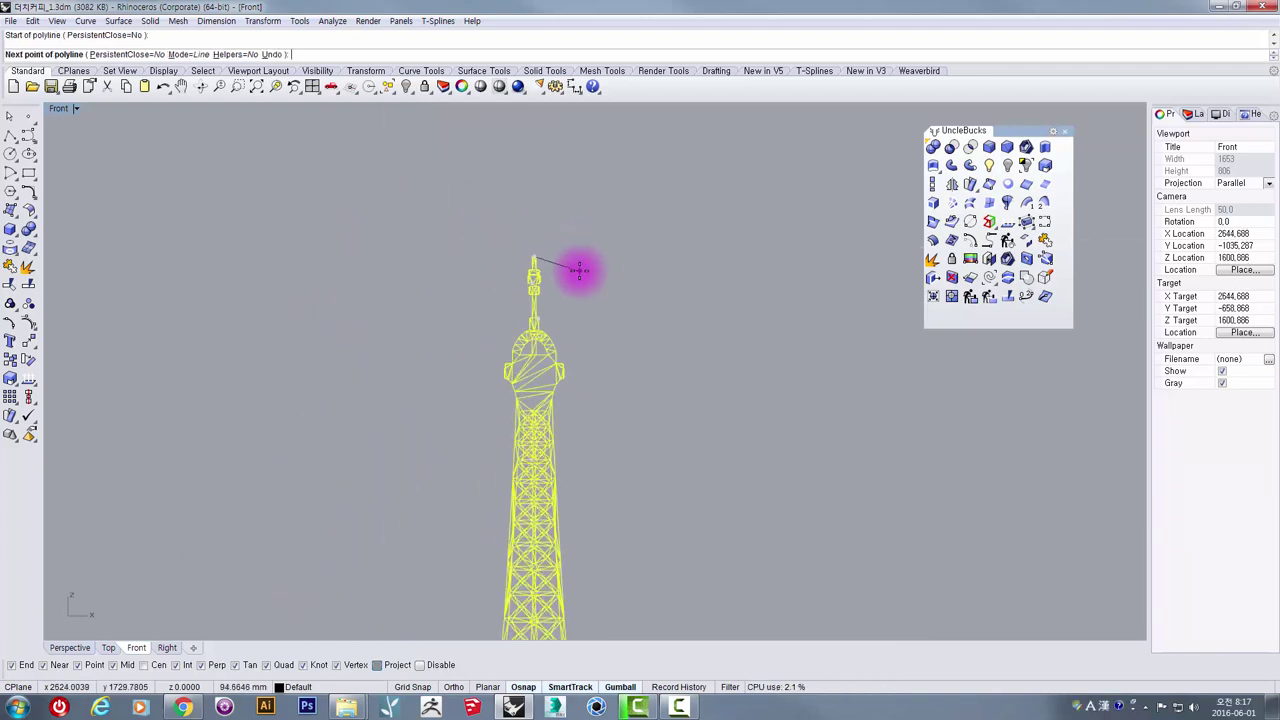
{"action": "right_click_drag", "start_coordinate": [571, 437], "coordinate": [525, 220]}
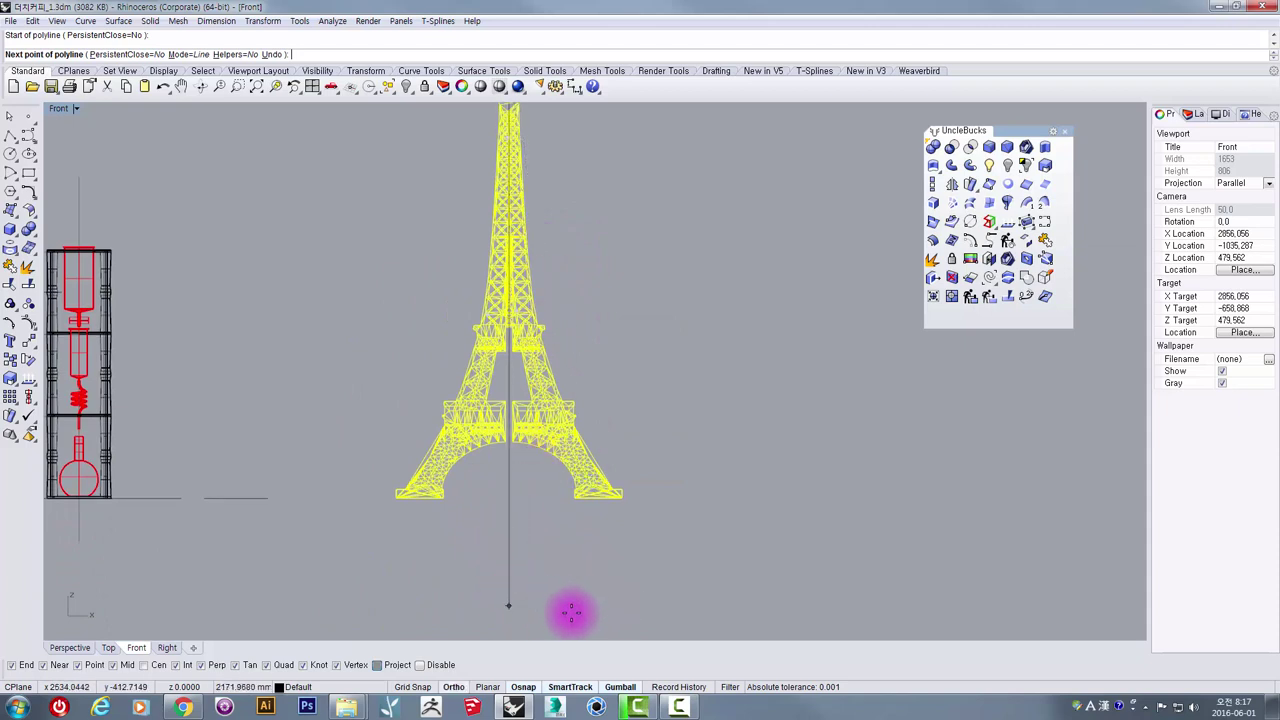
{"action": "scroll", "coordinate": [714, 563], "scroll_direction": "down", "scroll_amount": 8}
{"action": "right_click_drag", "start_coordinate": [714, 561], "coordinate": [643, 454]}
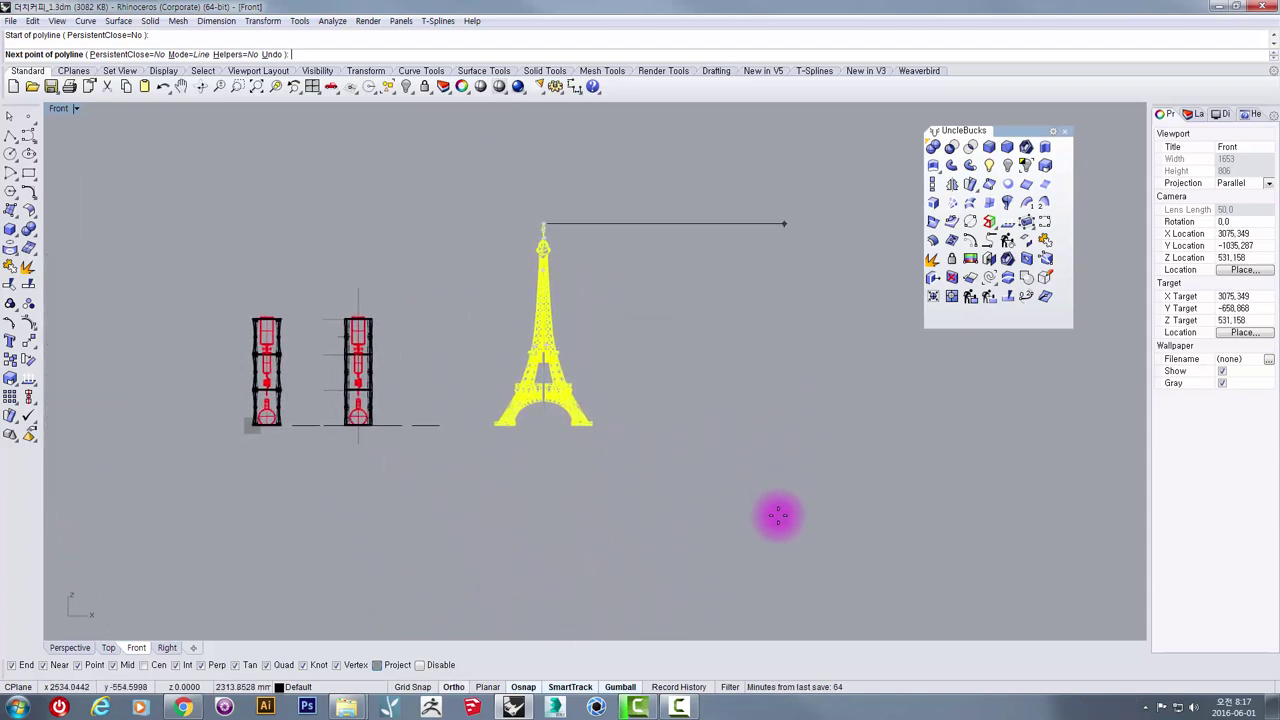
{"action": "left_click", "coordinate": [731, 541]}
{"action": "key", "text": "F8"}
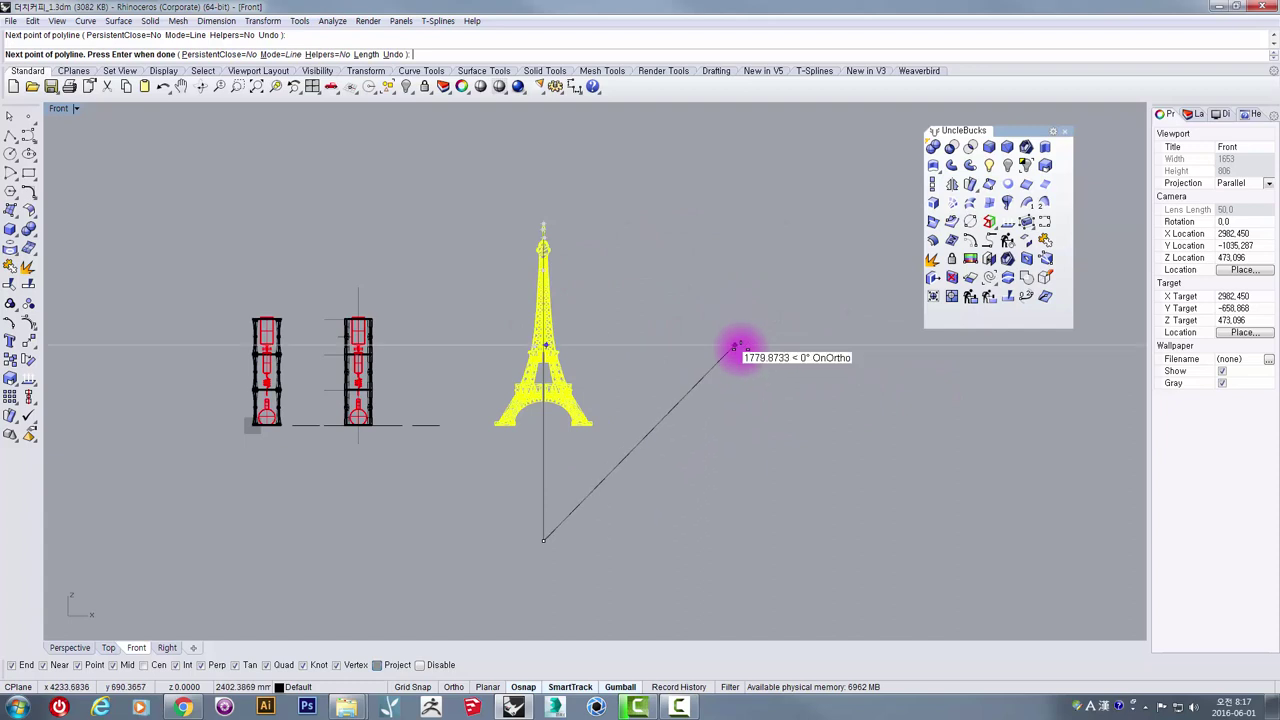
{"action": "key", "text": "Return"}
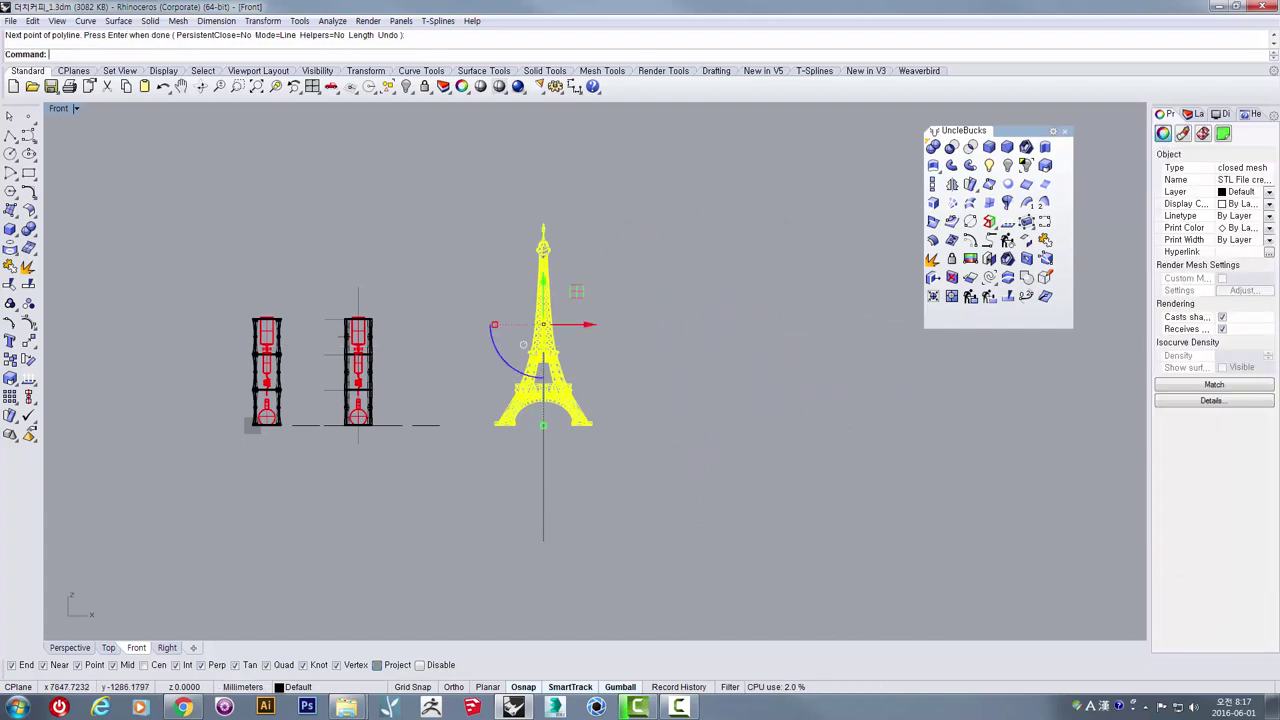
Step: Move the centre line up about 523 mm so it extends above the spire as well as below the feet, and deselect it
{"action": "left_click", "coordinate": [560, 491]}
{"action": "right_click_drag", "start_coordinate": [561, 440], "coordinate": [503, 511]}
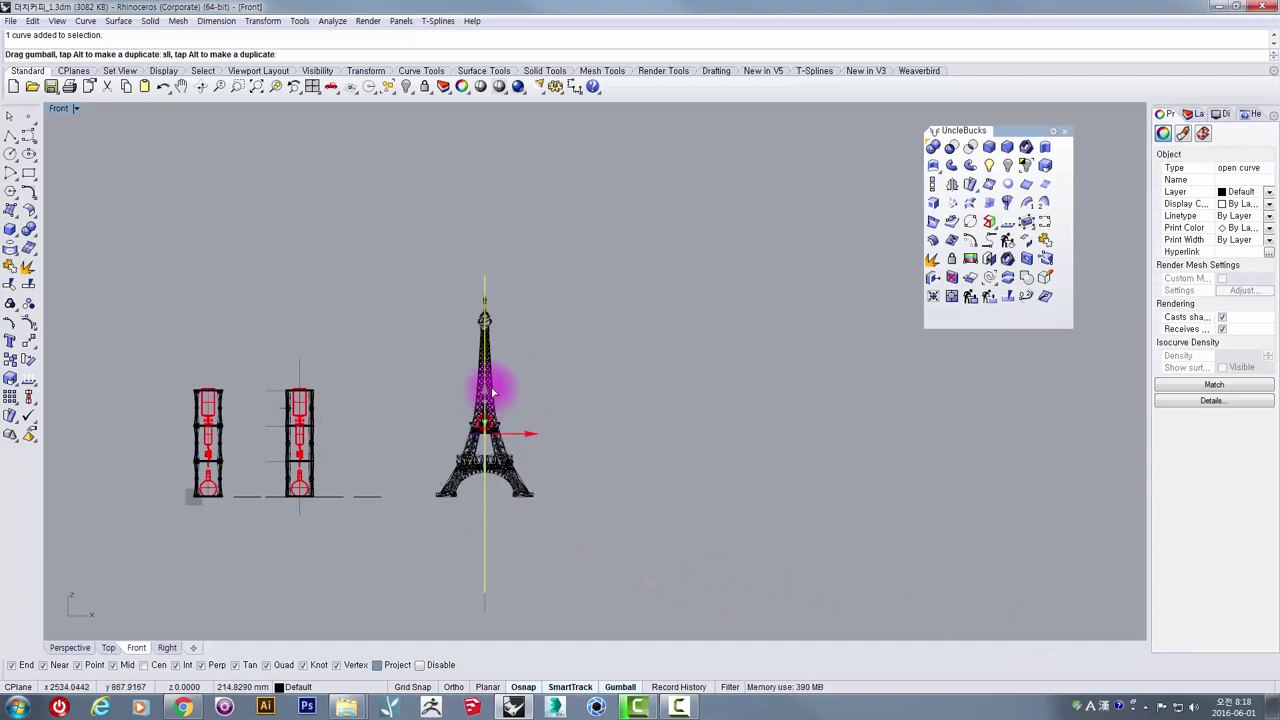
{"action": "left_click_drag", "start_coordinate": [497, 376], "coordinate": [500, 369]}
{"action": "left_click_drag", "start_coordinate": [498, 362], "coordinate": [498, 362]}
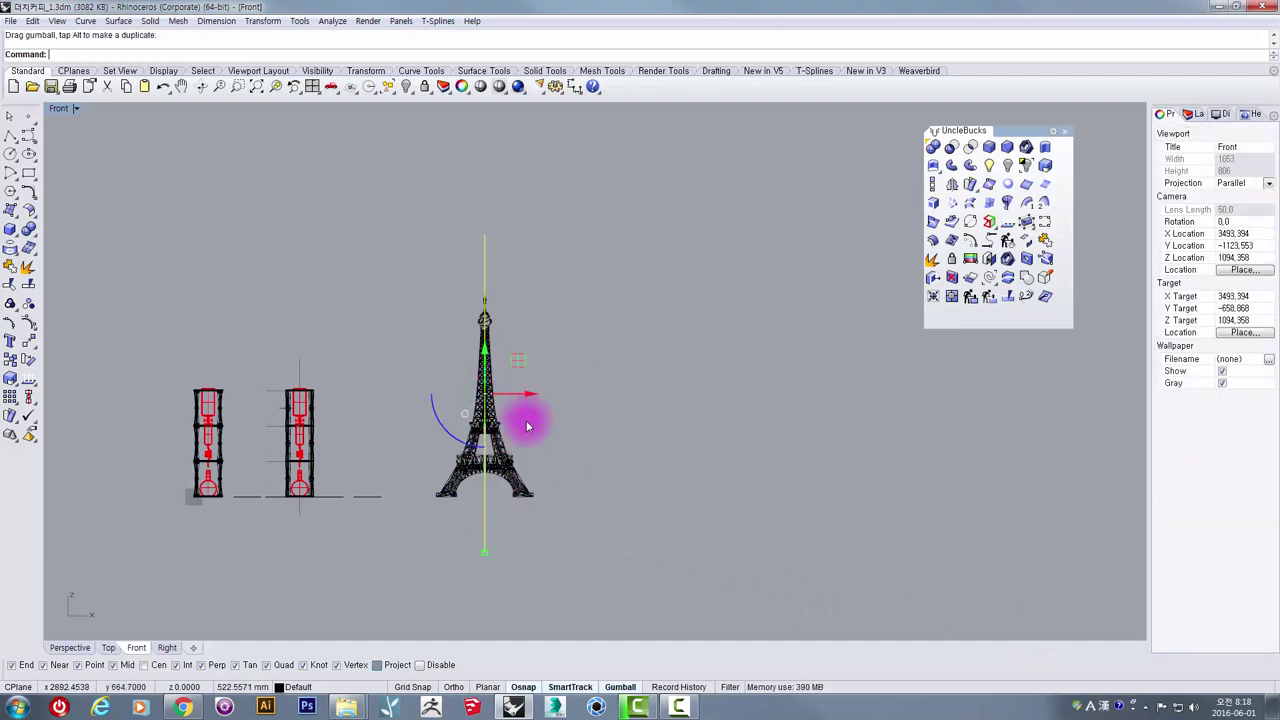
{"action": "scroll", "coordinate": [525, 425], "scroll_direction": "up", "scroll_amount": 8}
{"action": "scroll", "coordinate": [417, 266], "scroll_direction": "up", "scroll_amount": 2}
{"action": "left_click", "coordinate": [500, 217]}
{"action": "right_click_drag", "start_coordinate": [477, 195], "coordinate": [399, 361]}
{"action": "scroll", "coordinate": [371, 290], "scroll_direction": "up", "scroll_amount": 4}
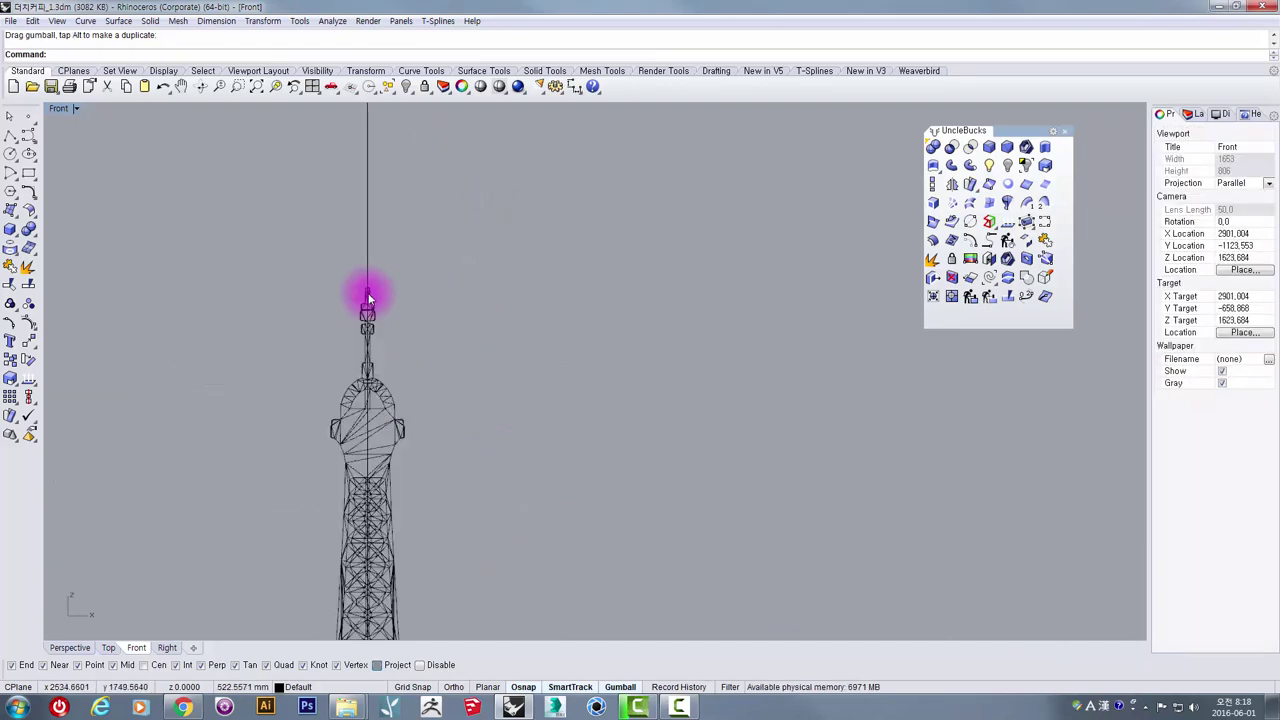
Step: Draw a rectangle from the centre line just above the spire's tip outward and down to just below the spire's stacked blocks
{"action": "left_click", "coordinate": [29, 172]}
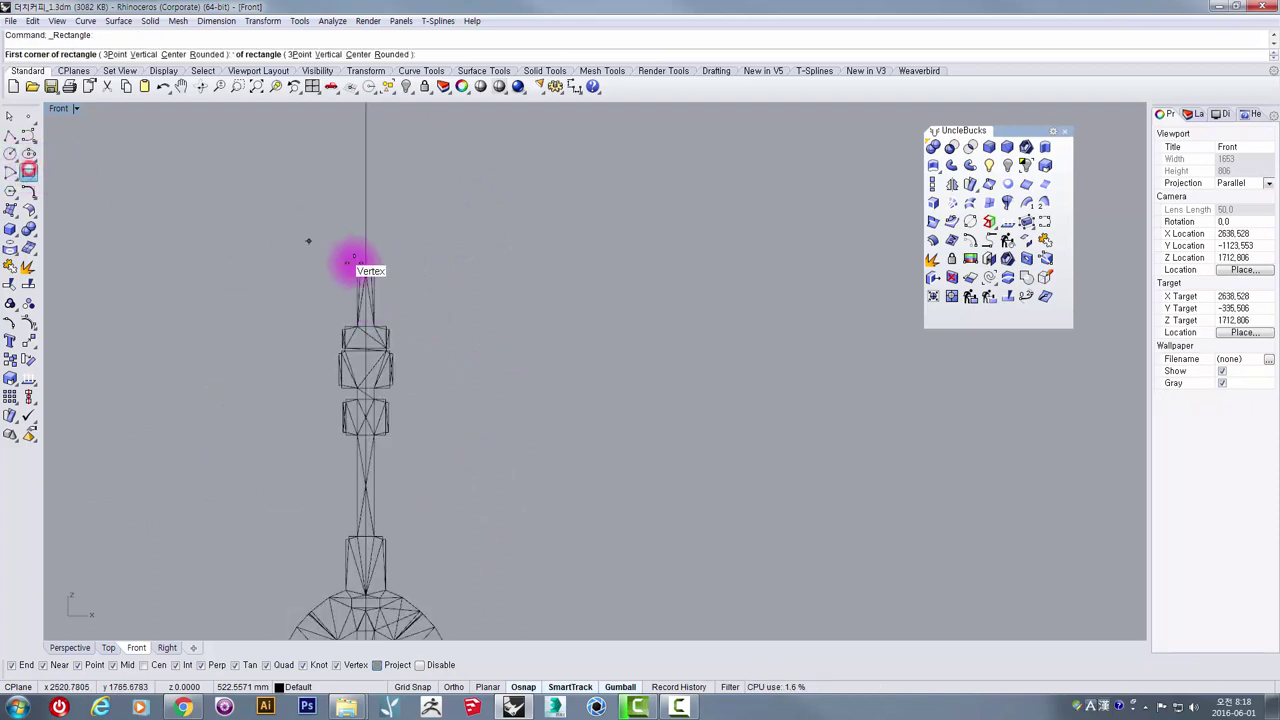
{"action": "scroll", "coordinate": [351, 265], "scroll_direction": "up", "scroll_amount": 2}
{"action": "scroll", "coordinate": [380, 280], "scroll_direction": "down", "scroll_amount": 2}
{"action": "scroll", "coordinate": [386, 289], "scroll_direction": "down", "scroll_amount": 4}
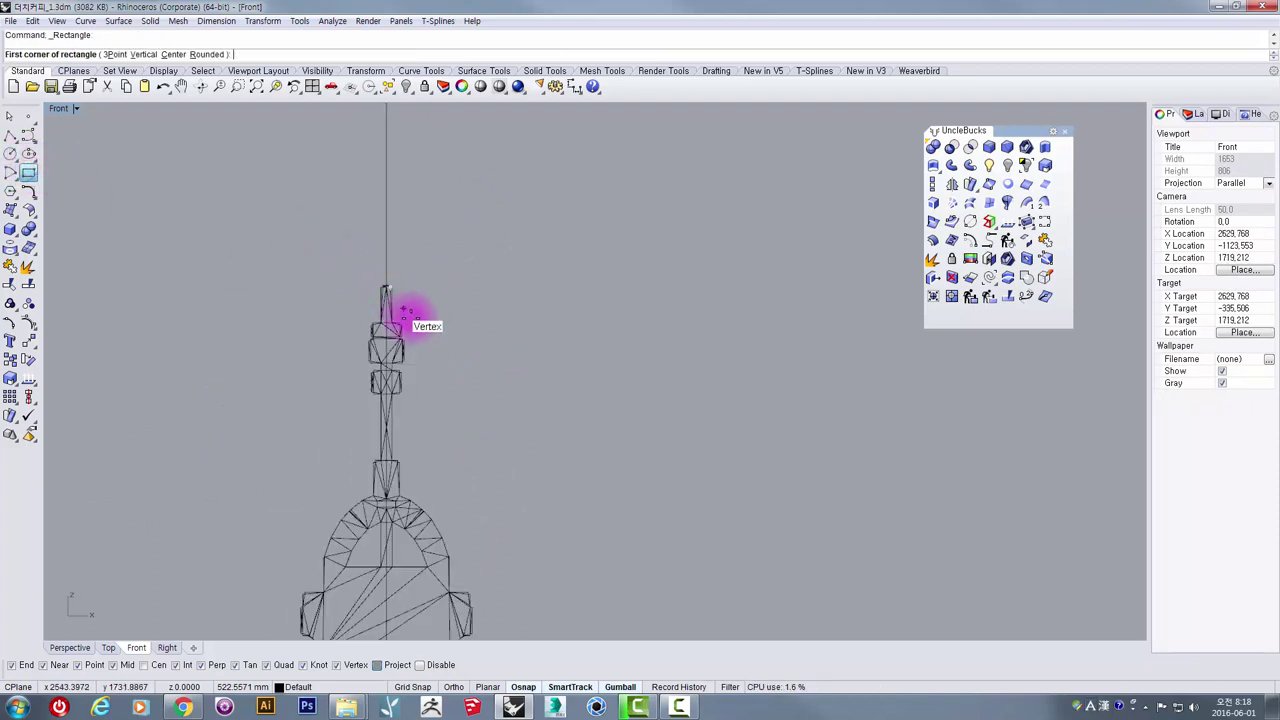
{"action": "scroll", "coordinate": [410, 310], "scroll_direction": "up", "scroll_amount": 8}
{"action": "scroll", "coordinate": [351, 269], "scroll_direction": "down", "scroll_amount": 4}
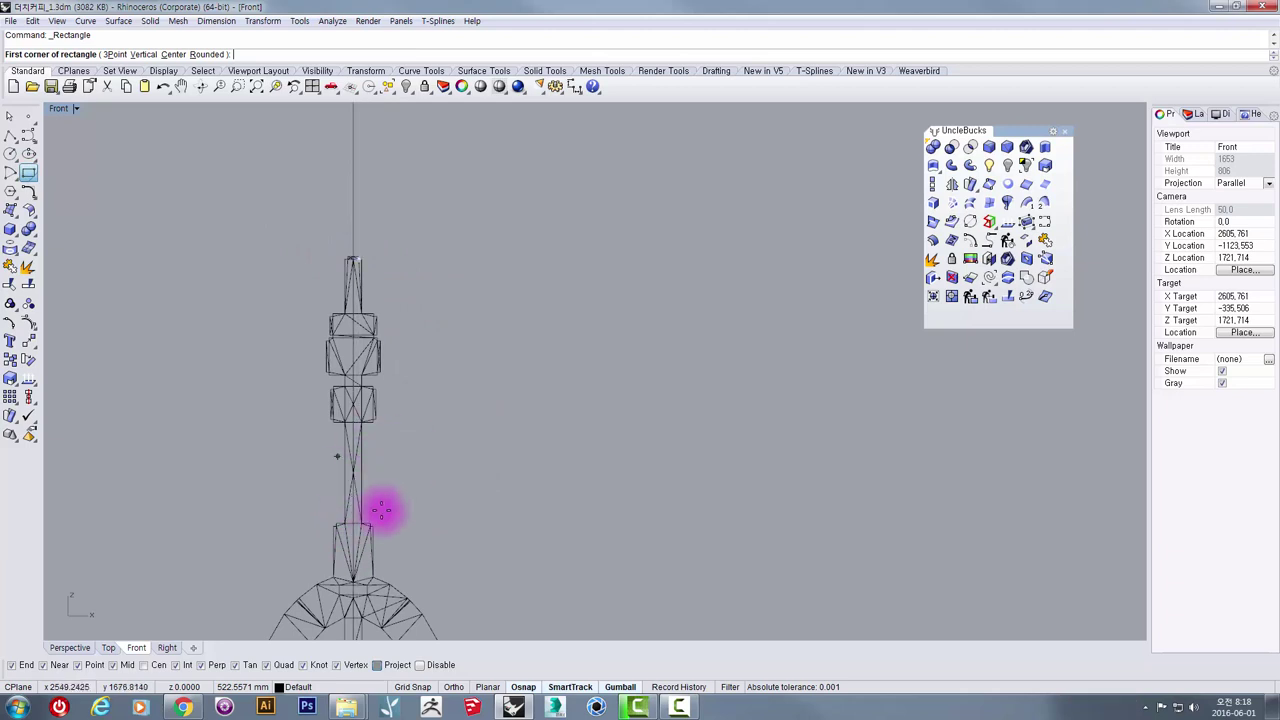
{"action": "scroll", "coordinate": [366, 252], "scroll_direction": "up", "scroll_amount": 3}
{"action": "scroll", "coordinate": [320, 238], "scroll_direction": "up", "scroll_amount": 1}
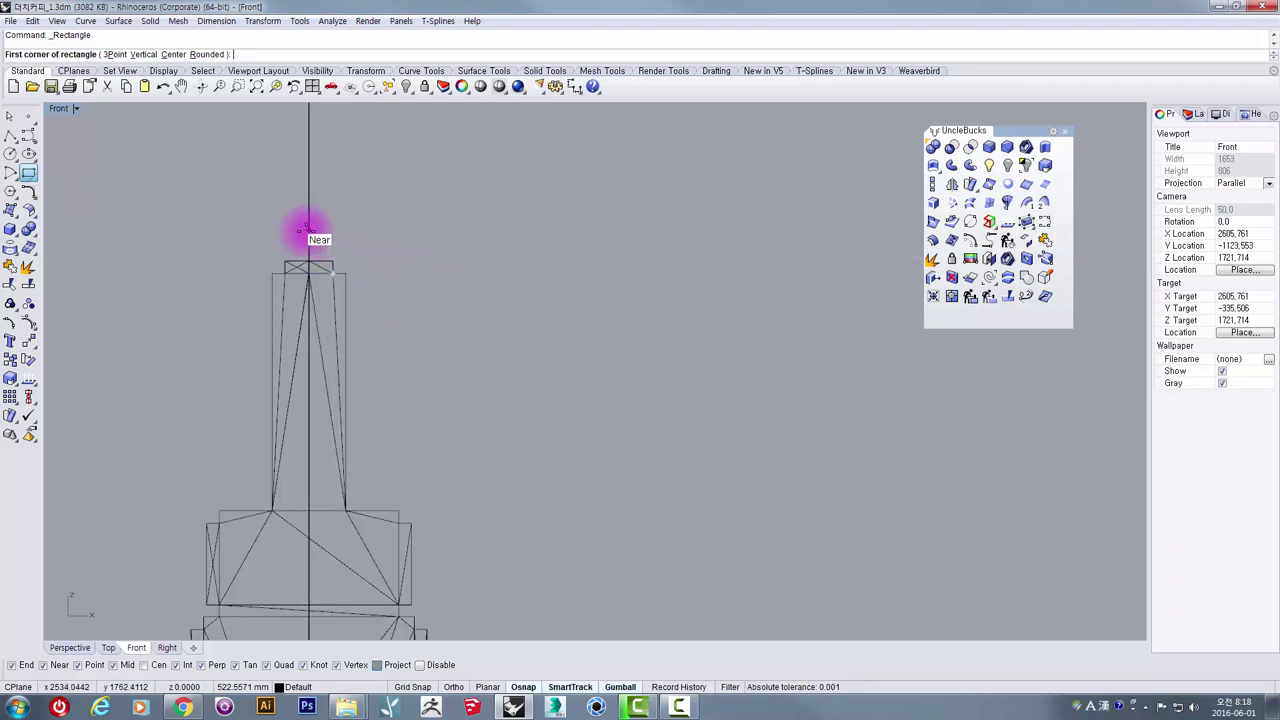
{"action": "left_click", "coordinate": [308, 228]}
{"action": "scroll", "coordinate": [375, 280], "scroll_direction": "down", "scroll_amount": 4}
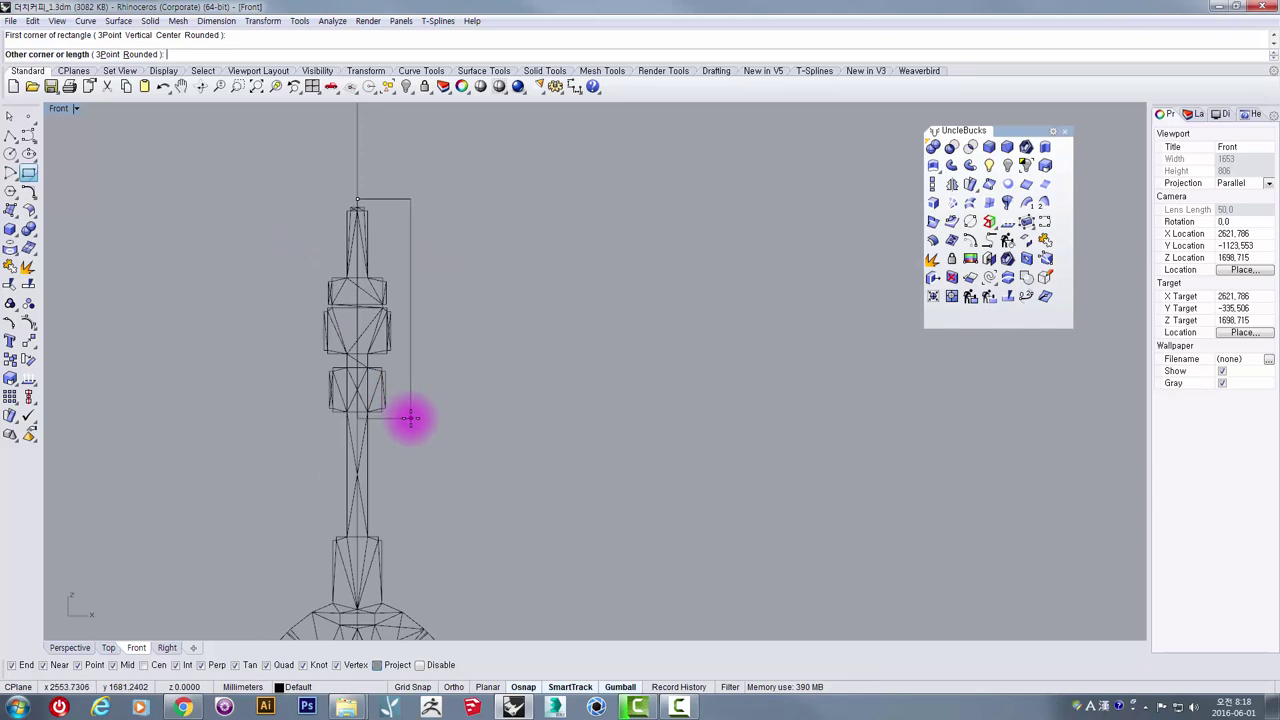
{"action": "scroll", "coordinate": [413, 418], "scroll_direction": "up", "scroll_amount": 4}
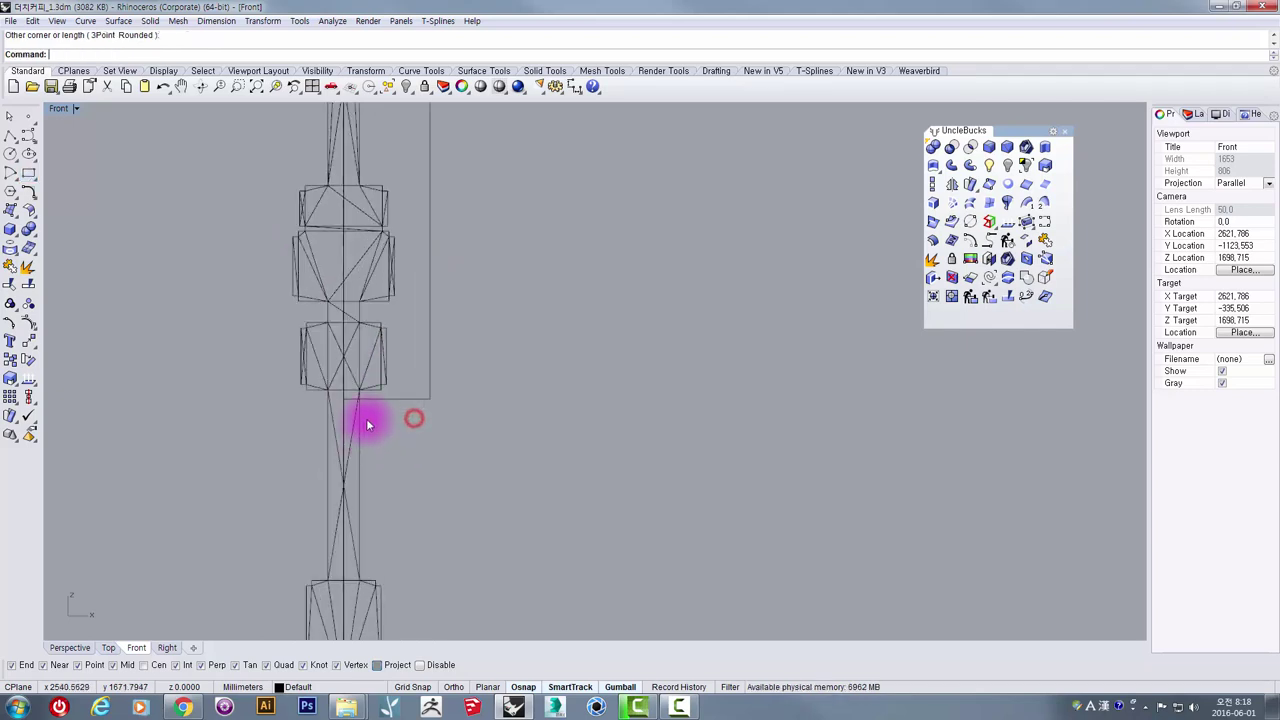
Step: Draw a narrower rectangle from the spire rectangle's lower corner on the centre line down to the dome's top, and select the upper rectangle
{"action": "scroll", "coordinate": [437, 514], "scroll_direction": "down", "scroll_amount": 5}
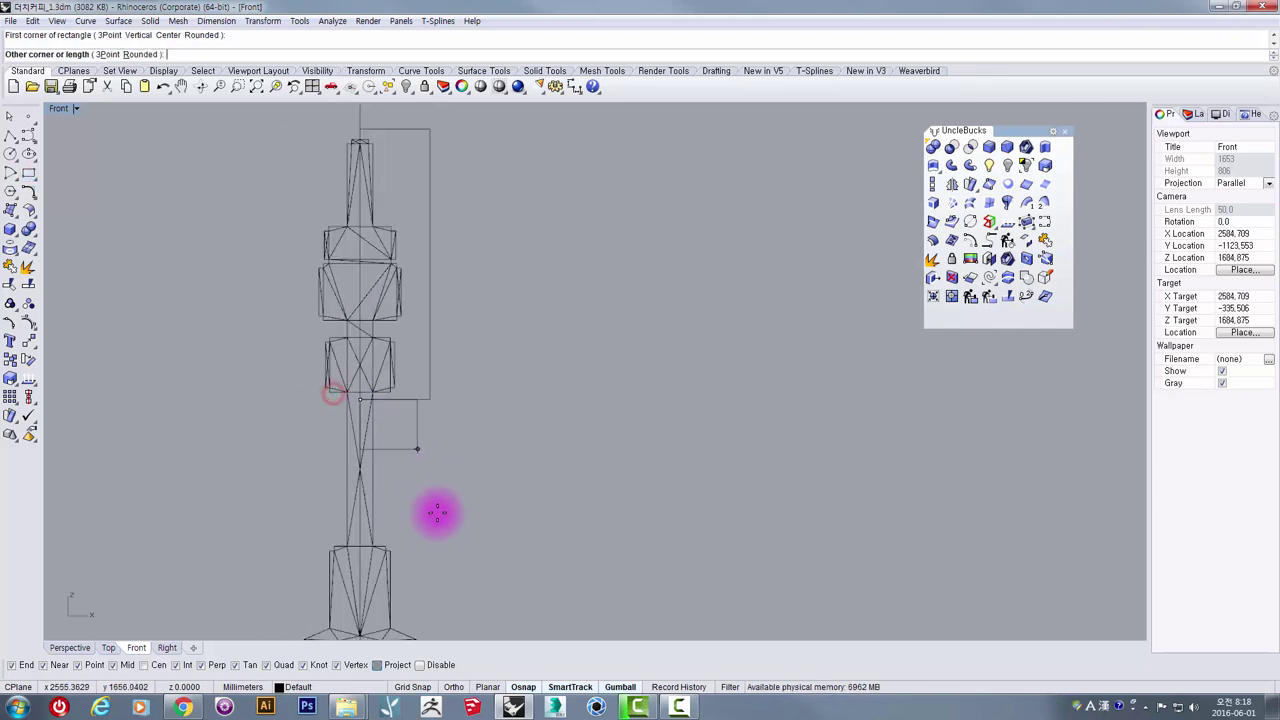
{"action": "scroll", "coordinate": [437, 443], "scroll_direction": "up", "scroll_amount": 3}
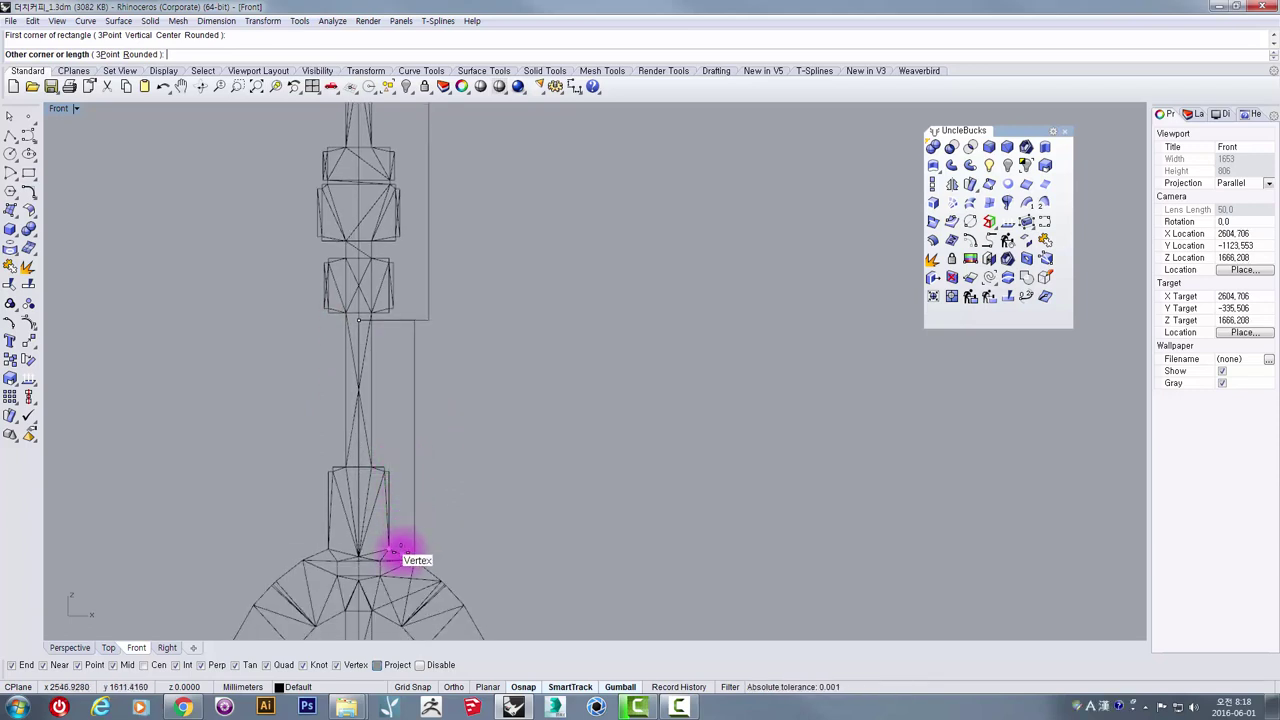
{"action": "left_click", "coordinate": [398, 551]}
{"action": "left_click", "coordinate": [423, 320]}
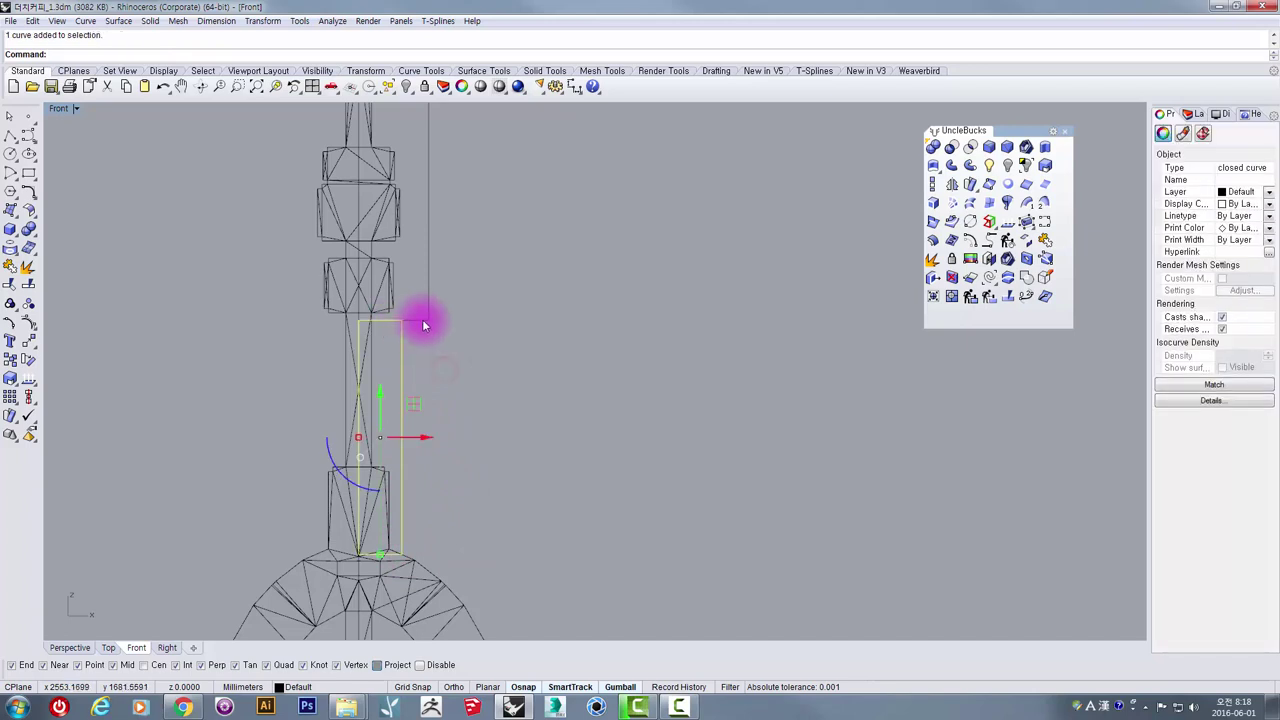
Step: Turn off the Vertex object snap and leave the pending rectangle command
{"action": "scroll", "coordinate": [423, 320], "scroll_direction": "down", "scroll_amount": 6}
{"action": "right_click_drag", "start_coordinate": [420, 437], "coordinate": [415, 291]}
{"action": "scroll", "coordinate": [415, 291], "scroll_direction": "up", "scroll_amount": 3}
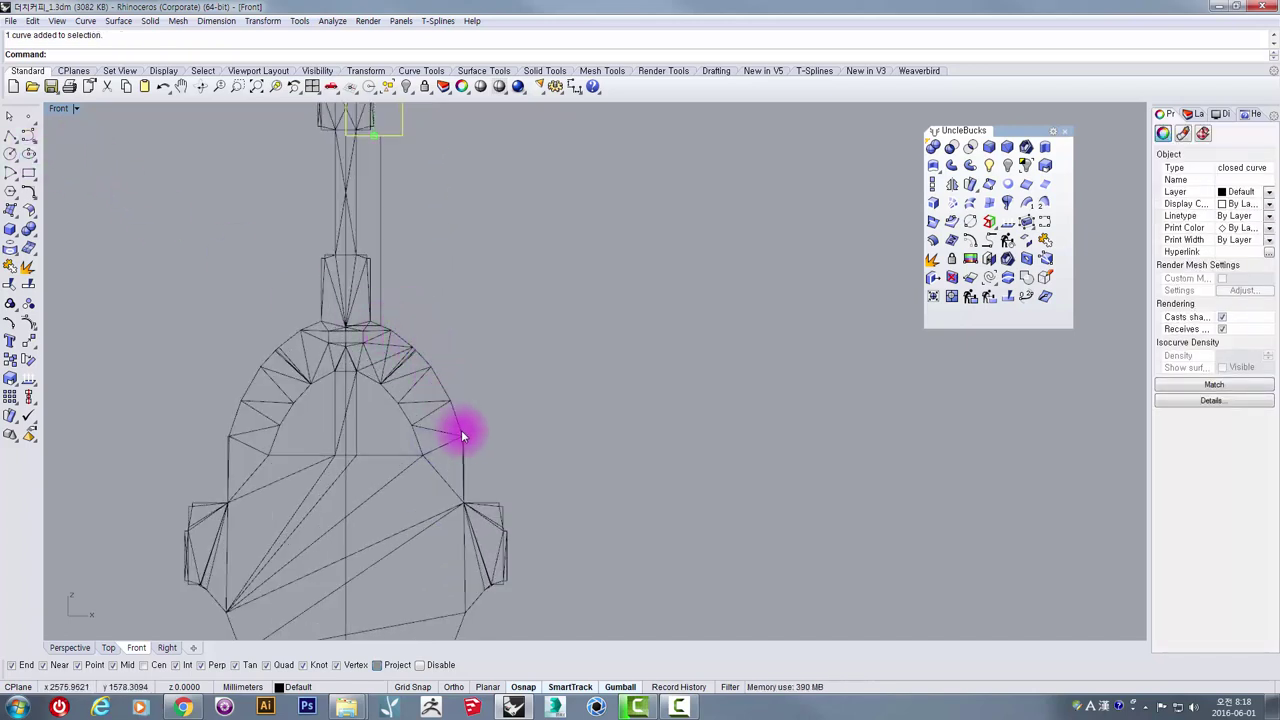
{"action": "scroll", "coordinate": [448, 440], "scroll_direction": "down", "scroll_amount": 2}
{"action": "left_click", "coordinate": [29, 176]}
{"action": "scroll", "coordinate": [423, 349], "scroll_direction": "up", "scroll_amount": 3}
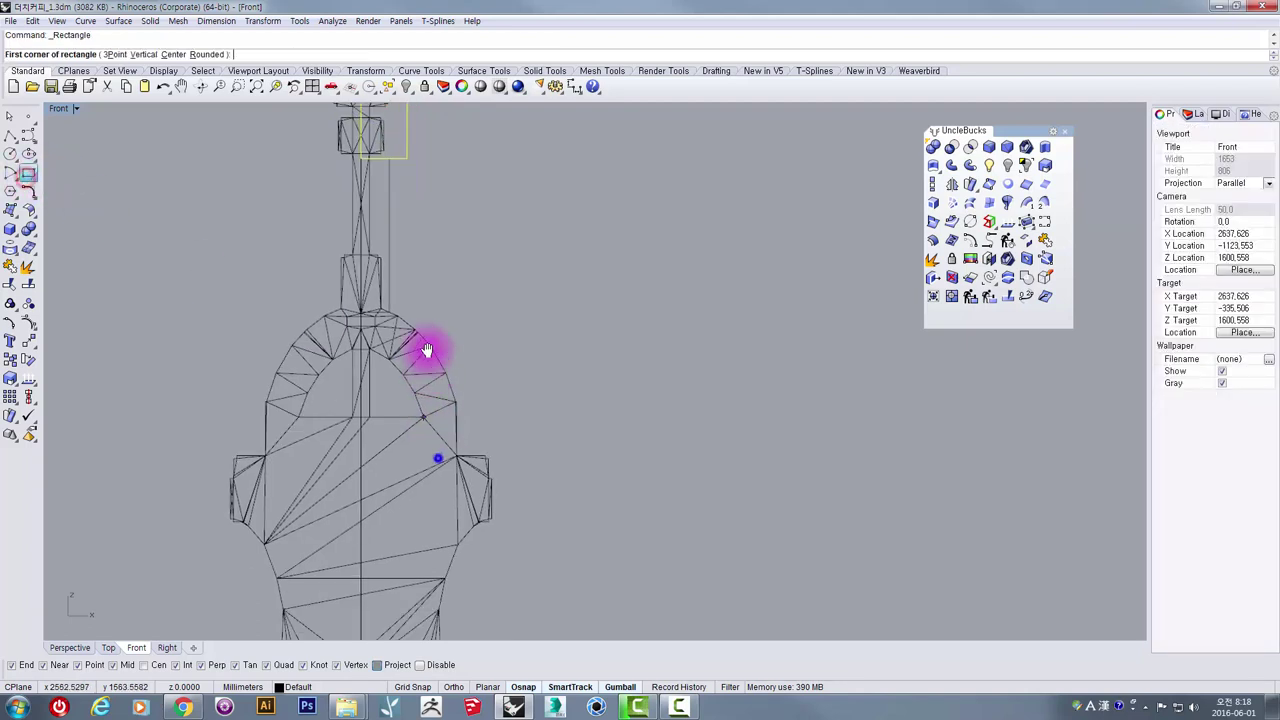
{"action": "scroll", "coordinate": [356, 296], "scroll_direction": "up", "scroll_amount": 2}
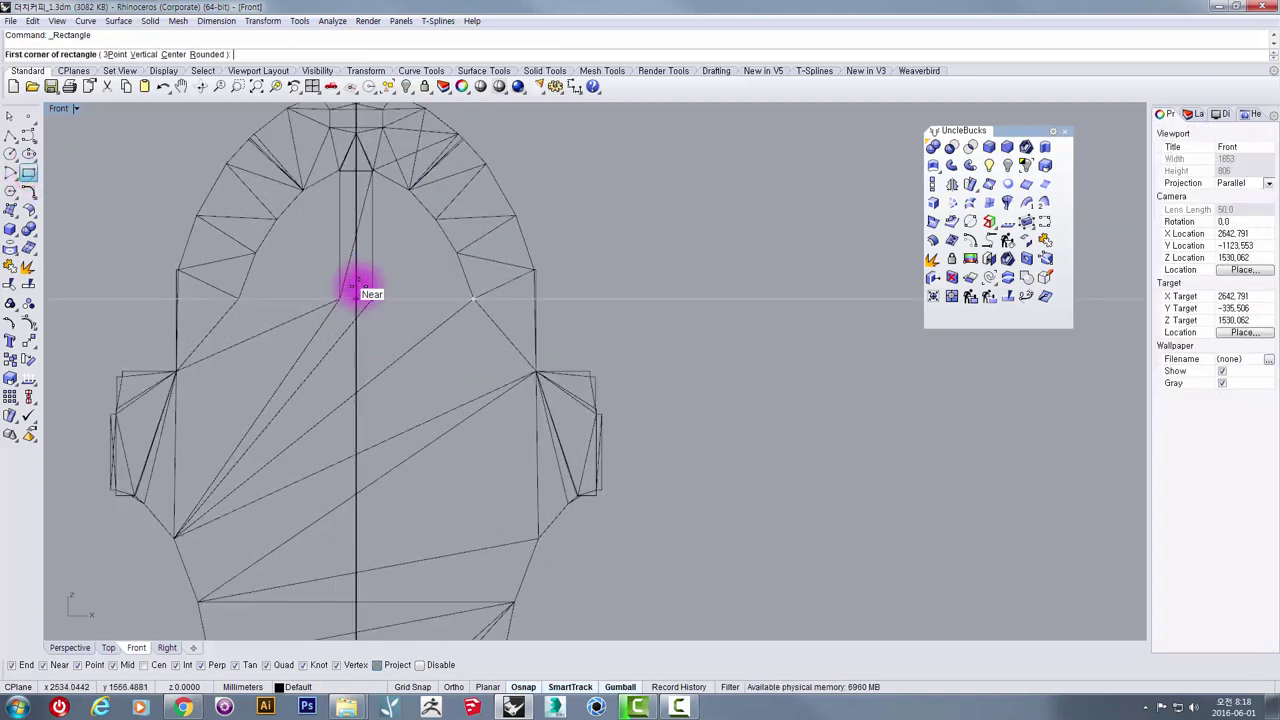
{"action": "scroll", "coordinate": [414, 528], "scroll_direction": "down", "scroll_amount": 3}
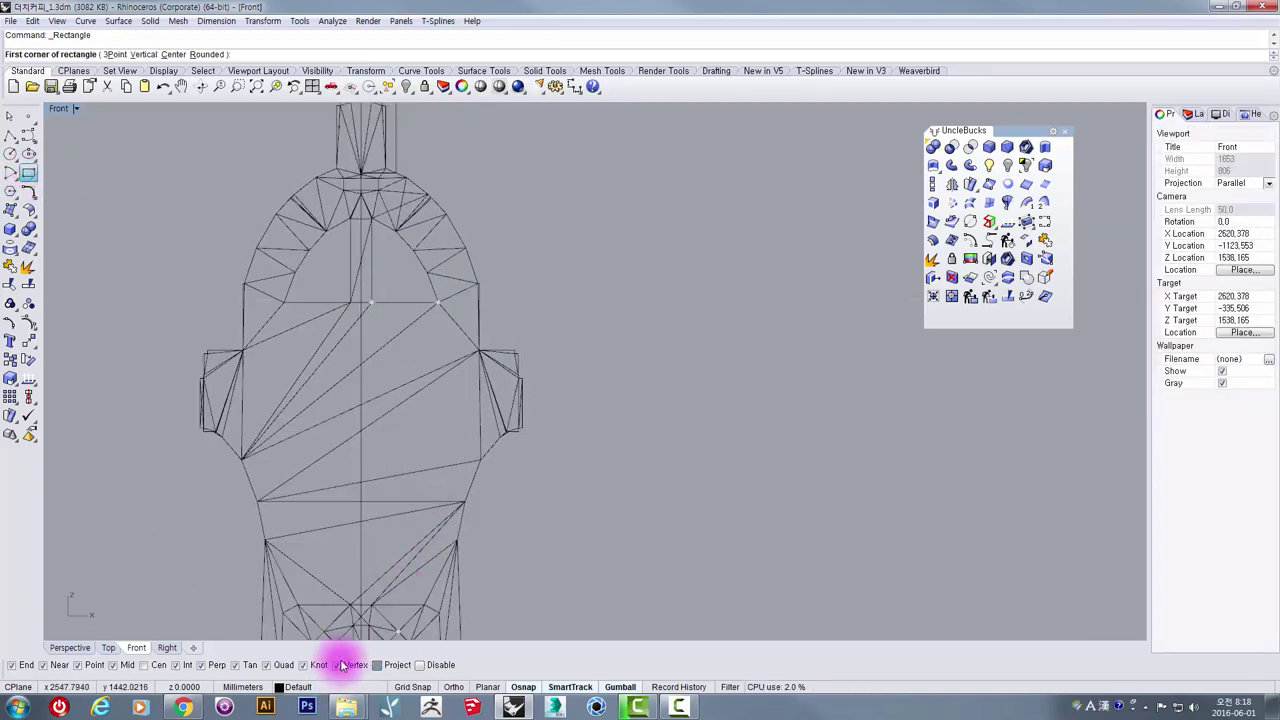
{"action": "scroll", "coordinate": [400, 300], "scroll_direction": "up", "scroll_amount": 2}
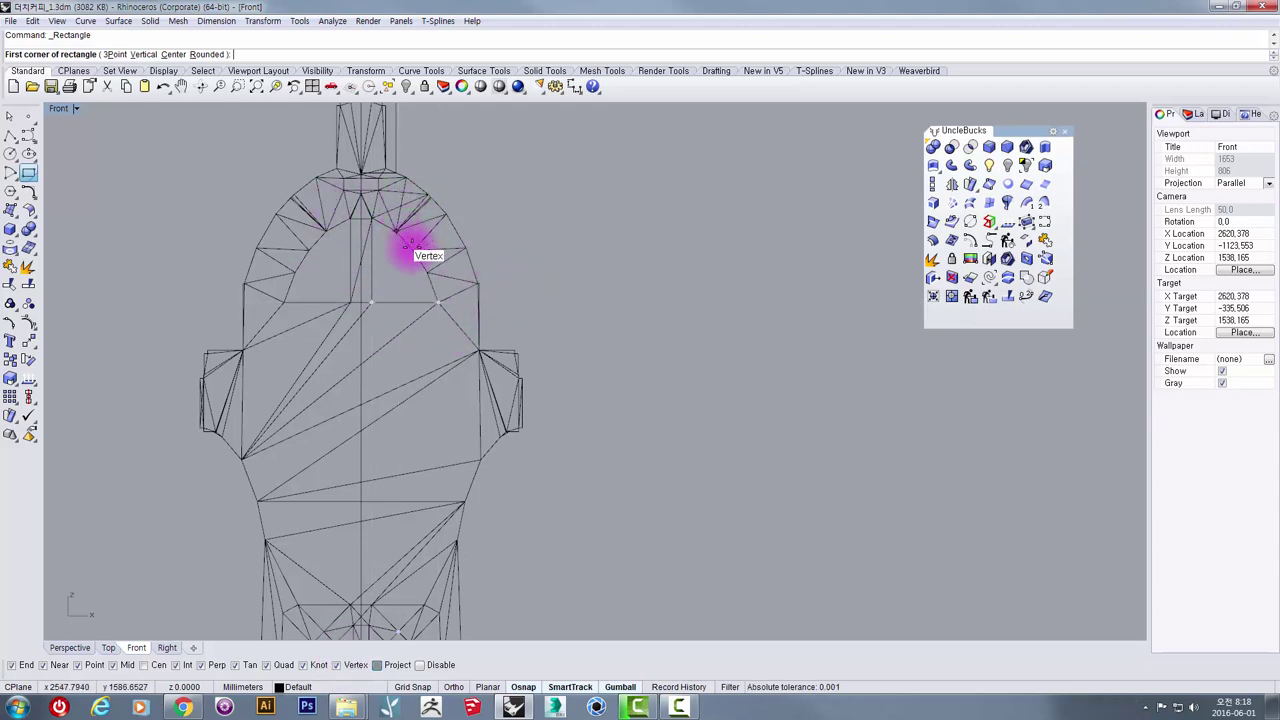
{"action": "left_click", "coordinate": [340, 666]}
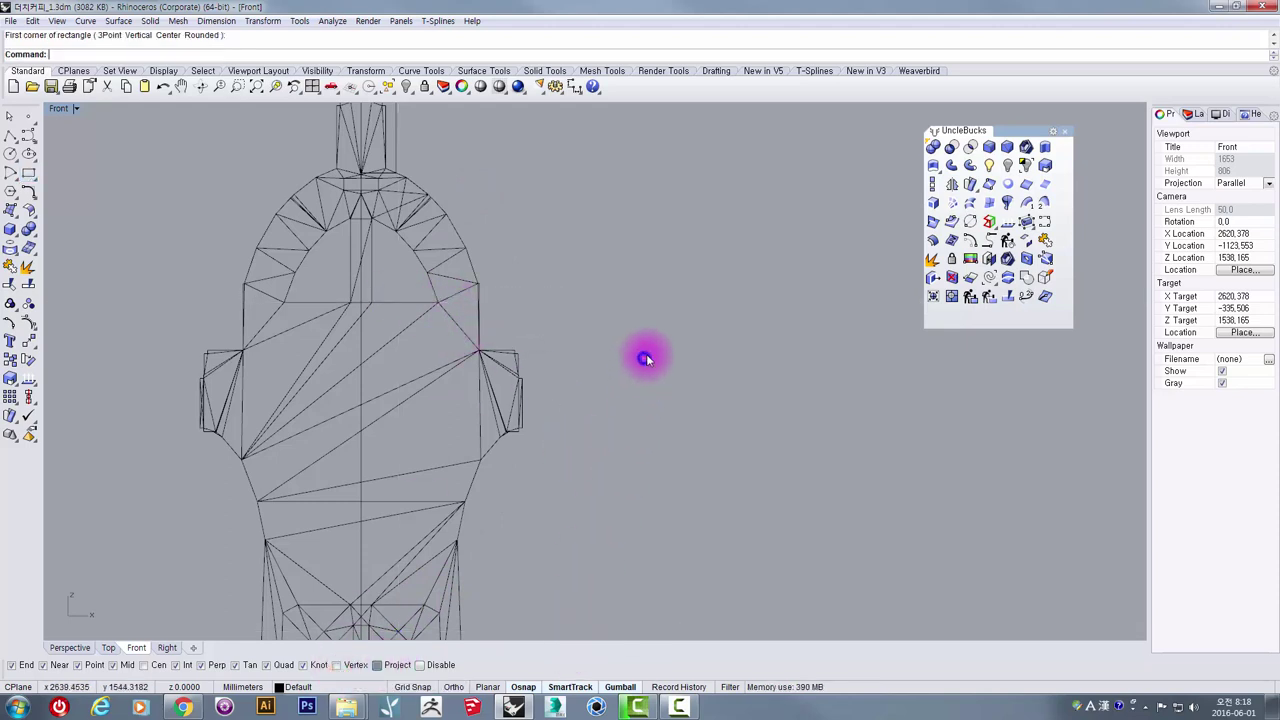
Step: Draw a rectangle from the centre line at the dome's base outward around the side box below it, and leave nothing selected
{"action": "left_click", "coordinate": [30, 173]}
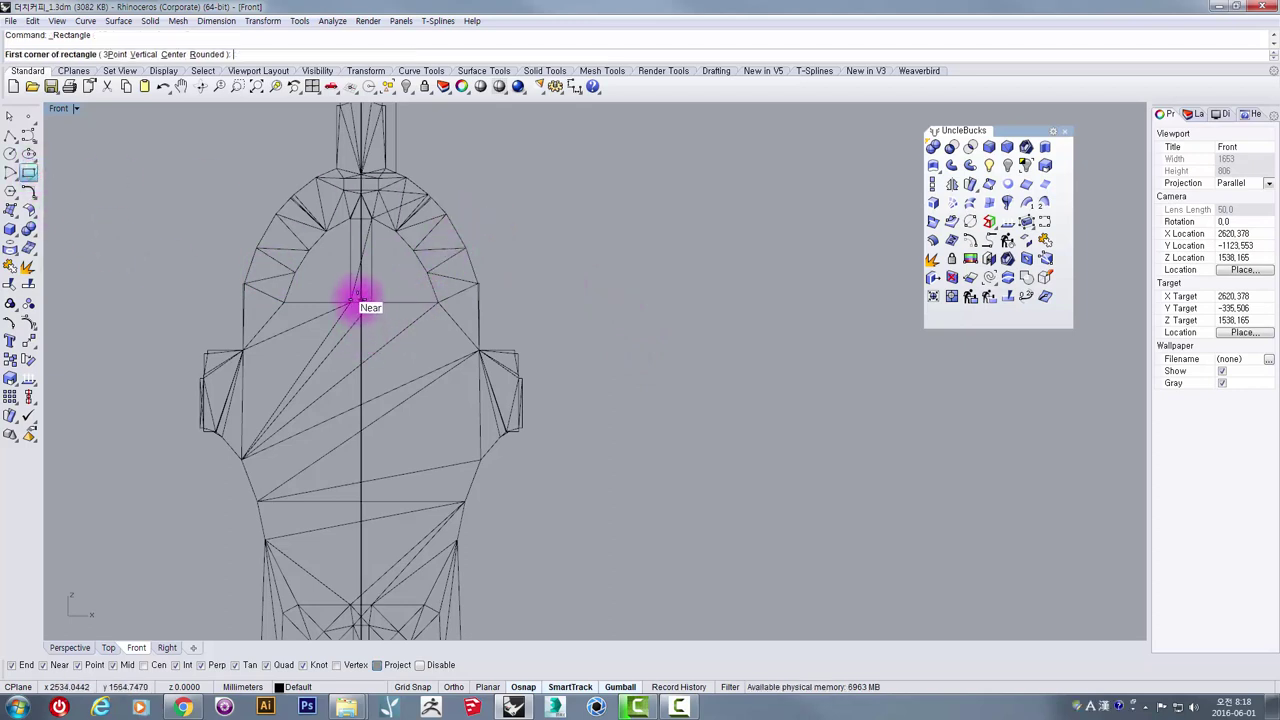
{"action": "left_click", "coordinate": [358, 308]}
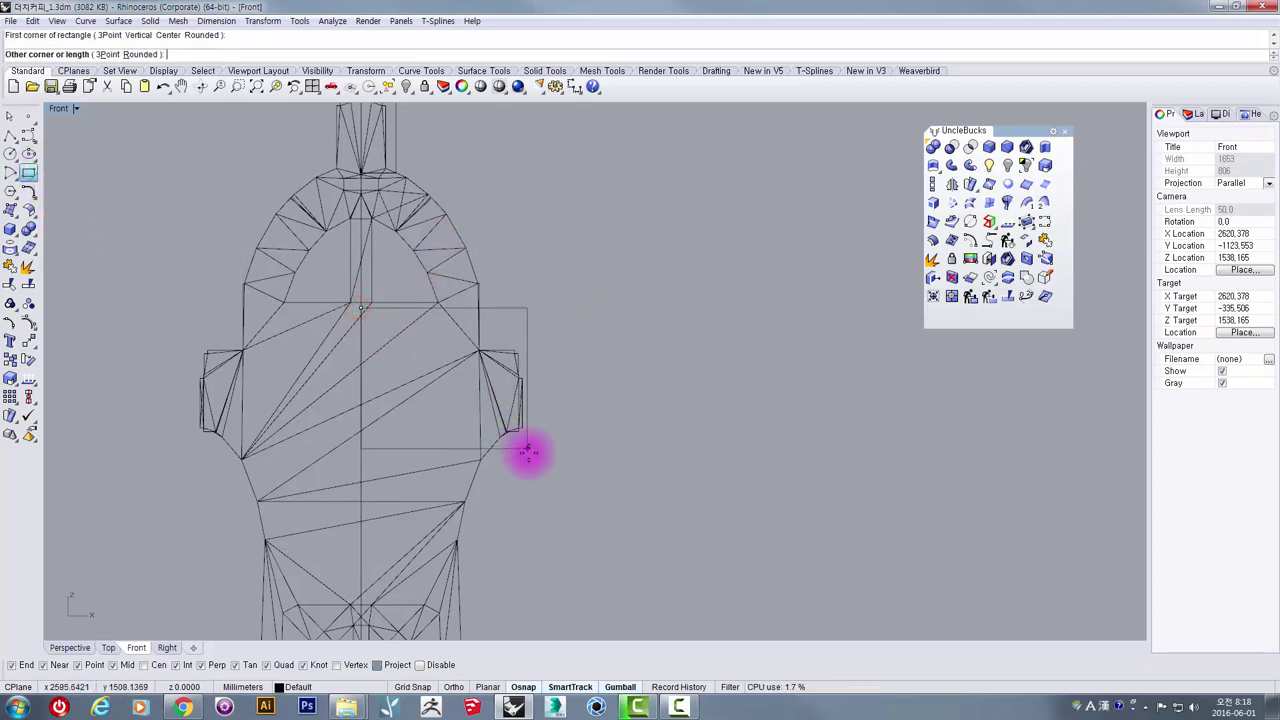
{"action": "left_click", "coordinate": [540, 450]}
{"action": "scroll", "coordinate": [580, 466], "scroll_direction": "down", "scroll_amount": 3}
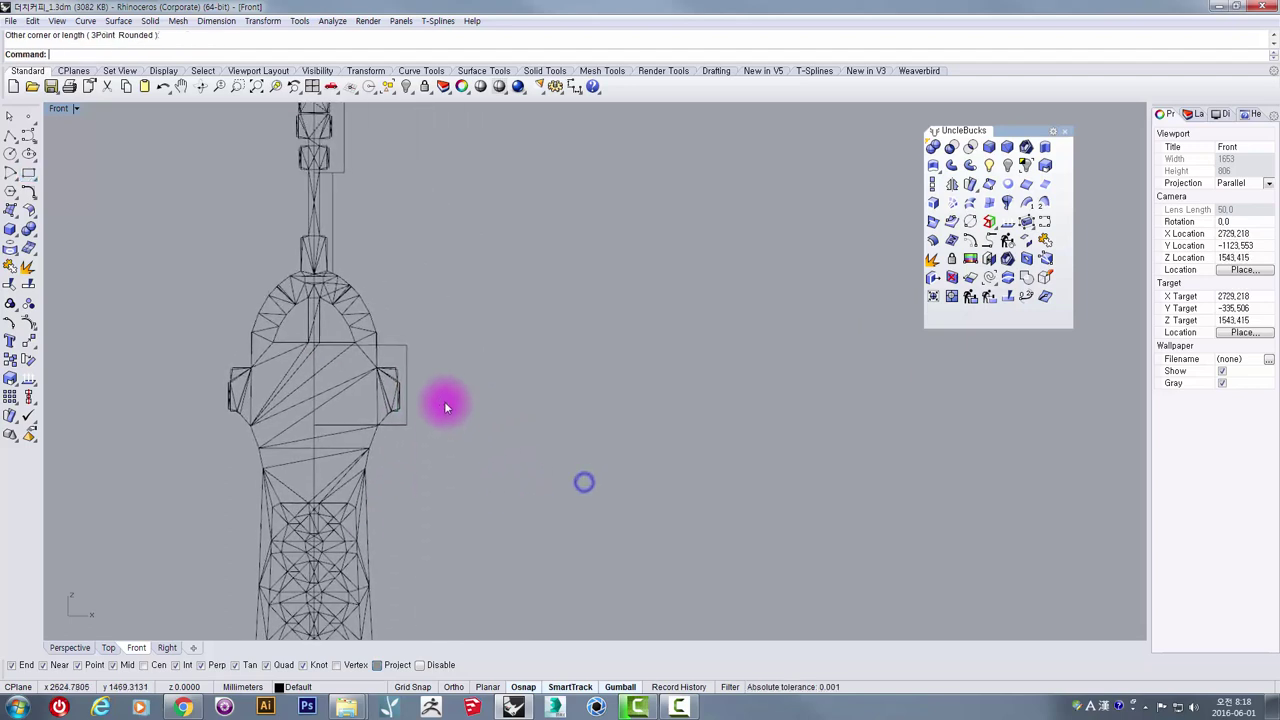
{"action": "left_click", "coordinate": [407, 349]}
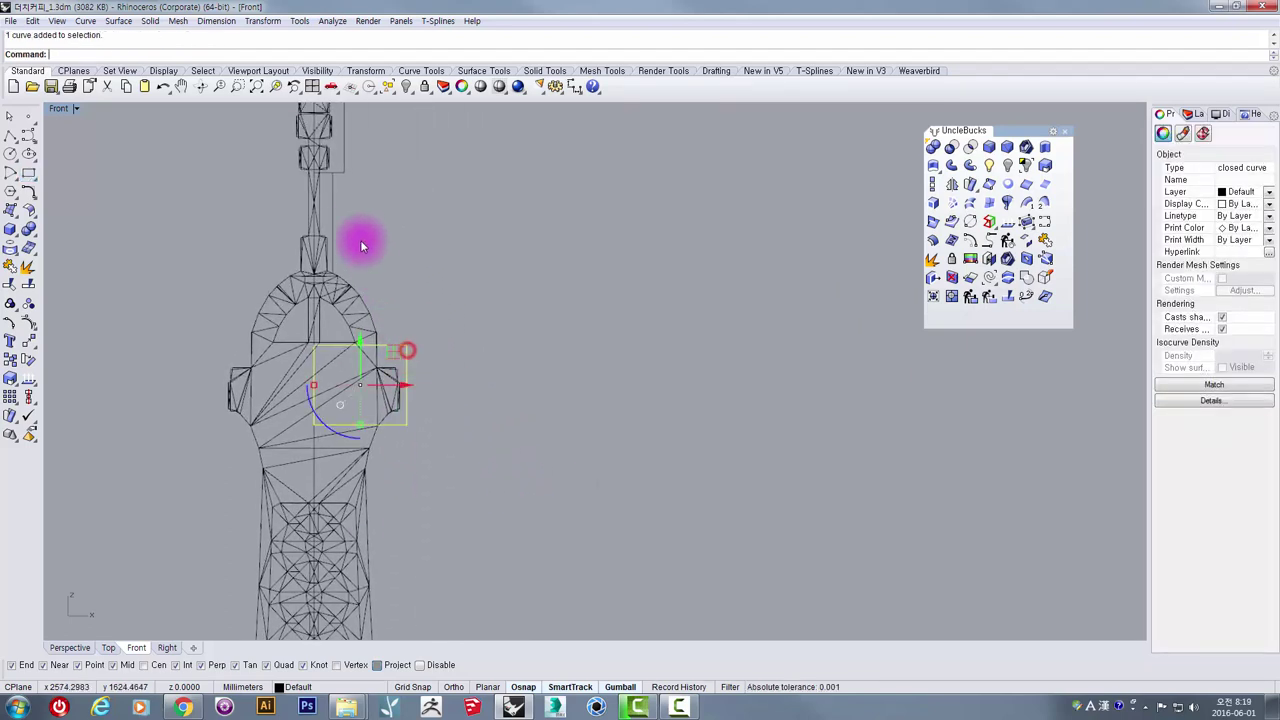
{"action": "scroll", "coordinate": [420, 281], "scroll_direction": "down", "scroll_amount": 5}
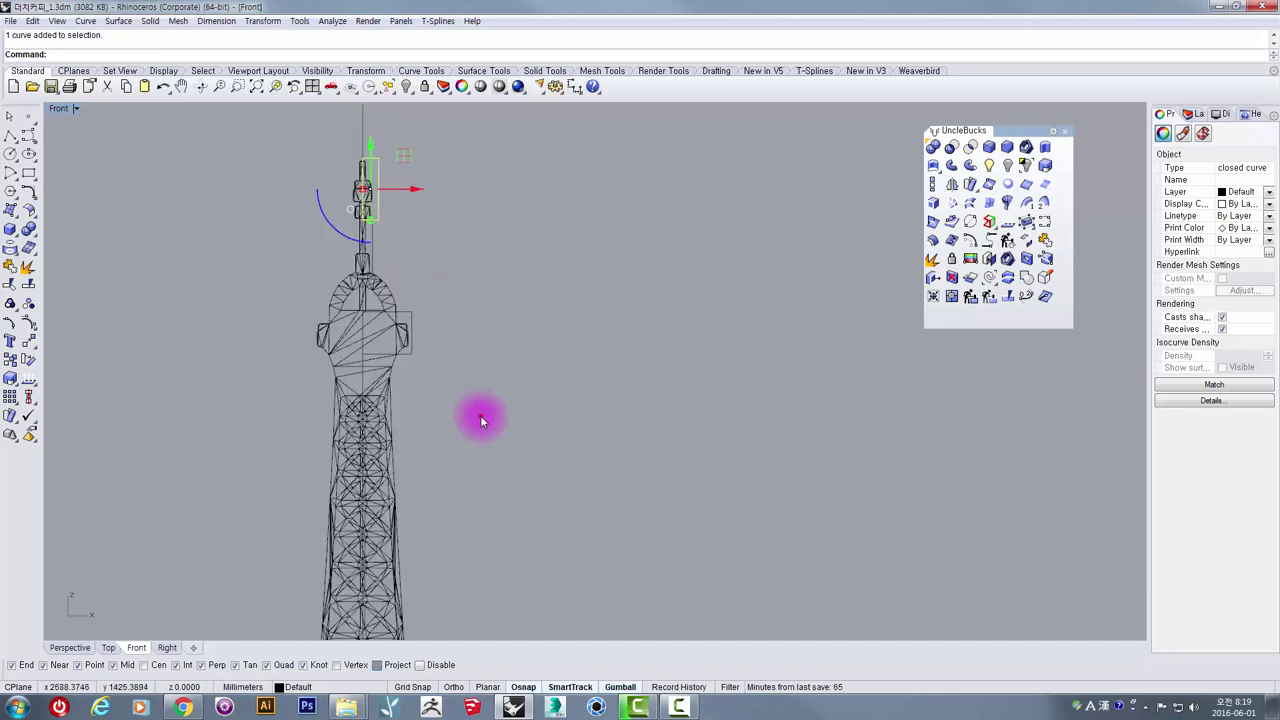
{"action": "left_click", "coordinate": [480, 415]}
Step: Draw a rectangle from the centre line at the upper platform's top edge outward and down past the platform's outer edge
{"action": "right_click_drag", "start_coordinate": [417, 449], "coordinate": [391, 214]}
{"action": "scroll", "coordinate": [396, 242], "scroll_direction": "up", "scroll_amount": 5}
{"action": "scroll", "coordinate": [398, 250], "scroll_direction": "down", "scroll_amount": 3}
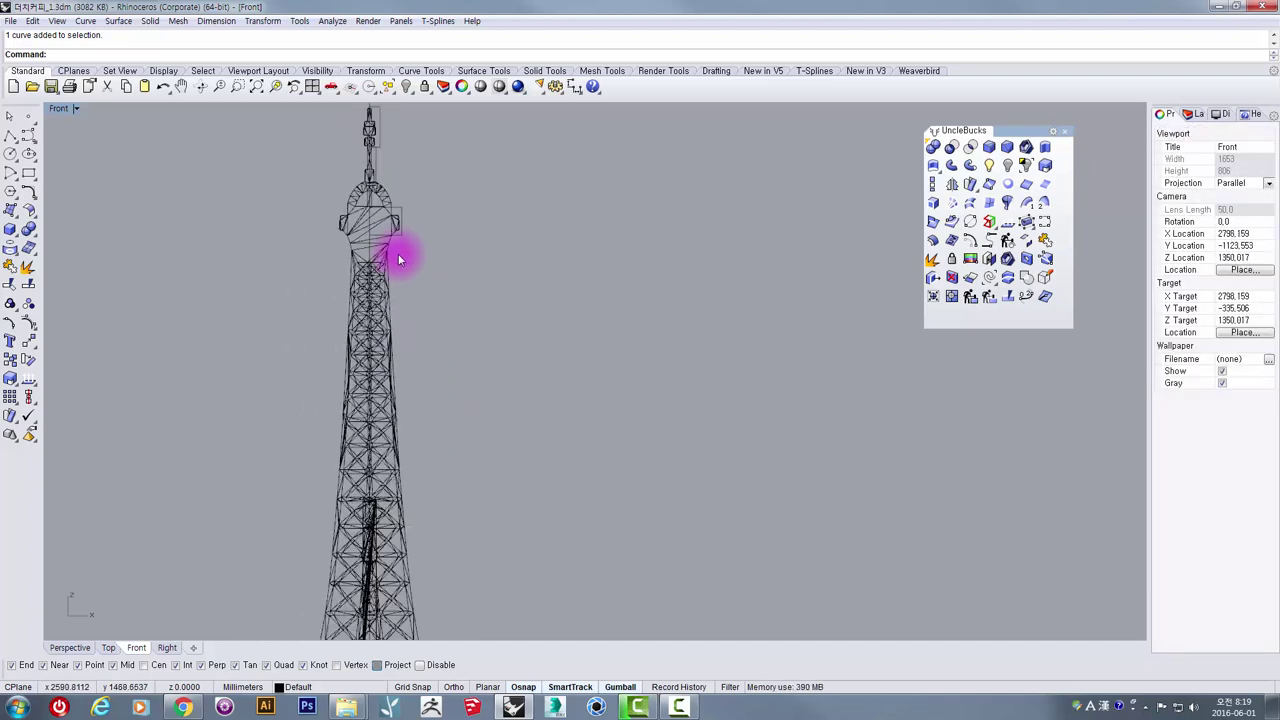
{"action": "scroll", "coordinate": [413, 532], "scroll_direction": "up", "scroll_amount": 6}
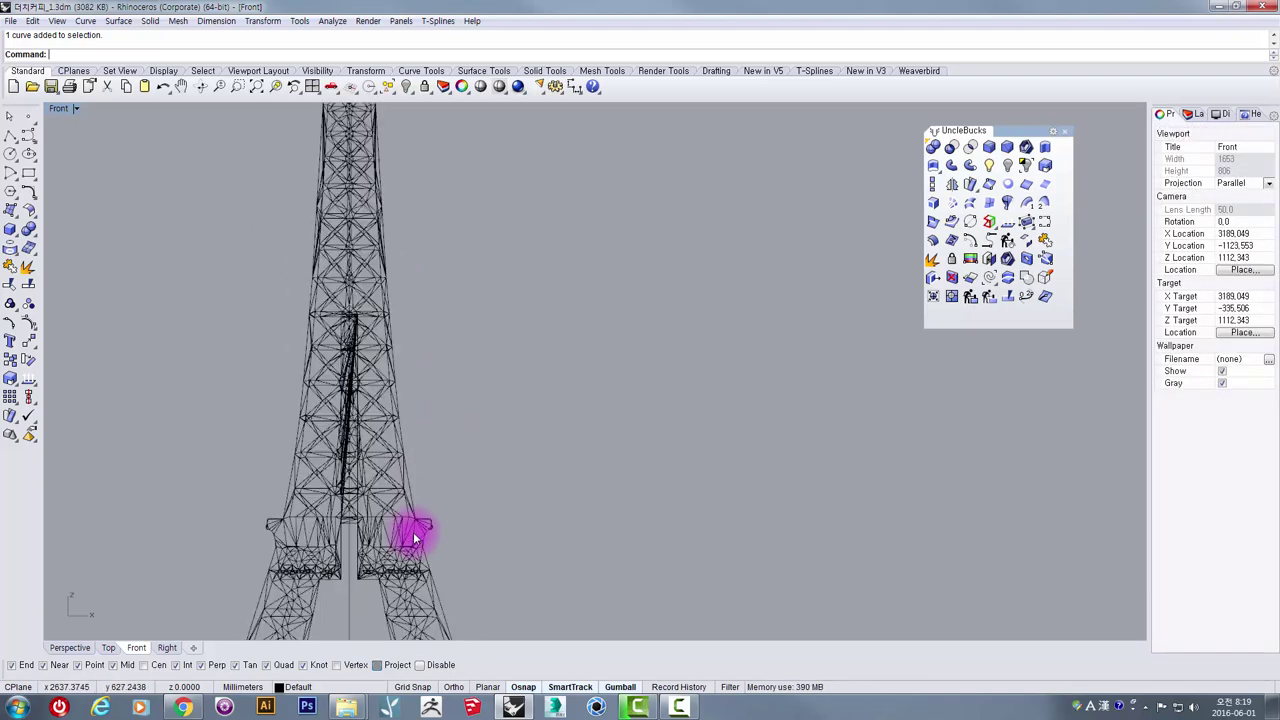
{"action": "right_click_drag", "start_coordinate": [414, 549], "coordinate": [403, 369]}
{"action": "scroll", "coordinate": [354, 374], "scroll_direction": "up", "scroll_amount": 4}
{"action": "right_click", "coordinate": [353, 378]}
{"action": "scroll", "coordinate": [353, 352], "scroll_direction": "up", "scroll_amount": 2}
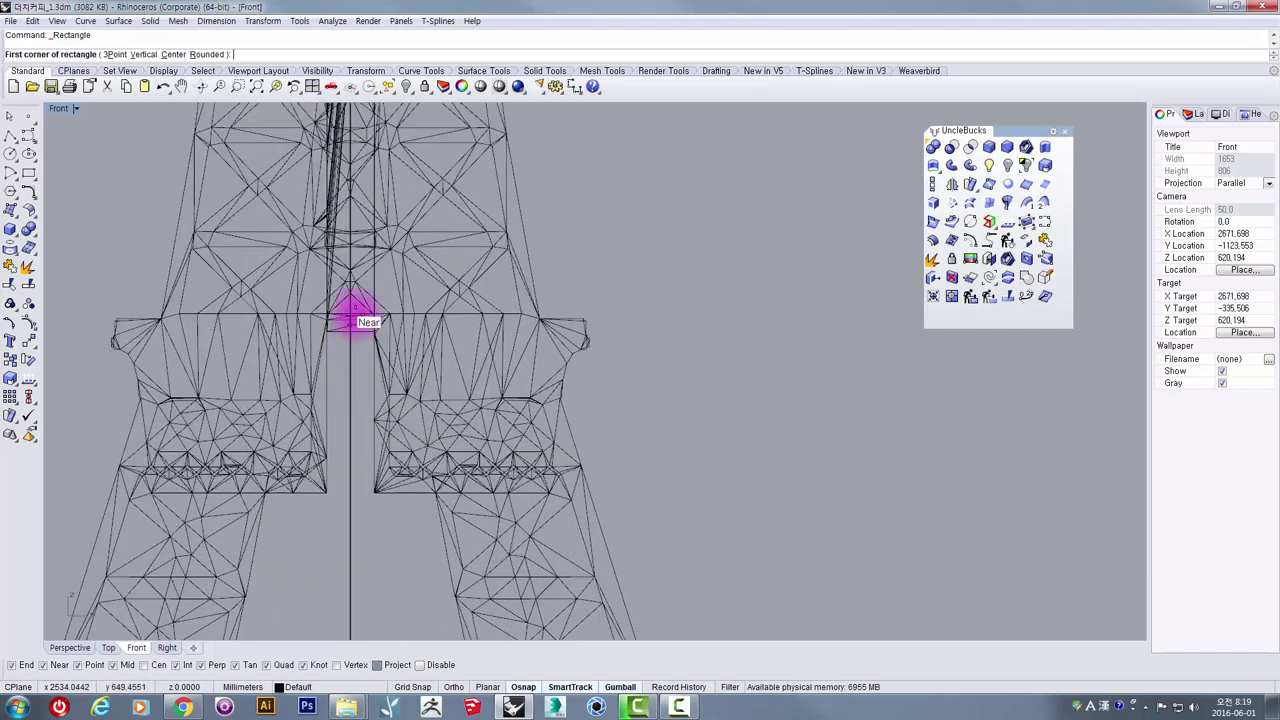
{"action": "left_click", "coordinate": [350, 316]}
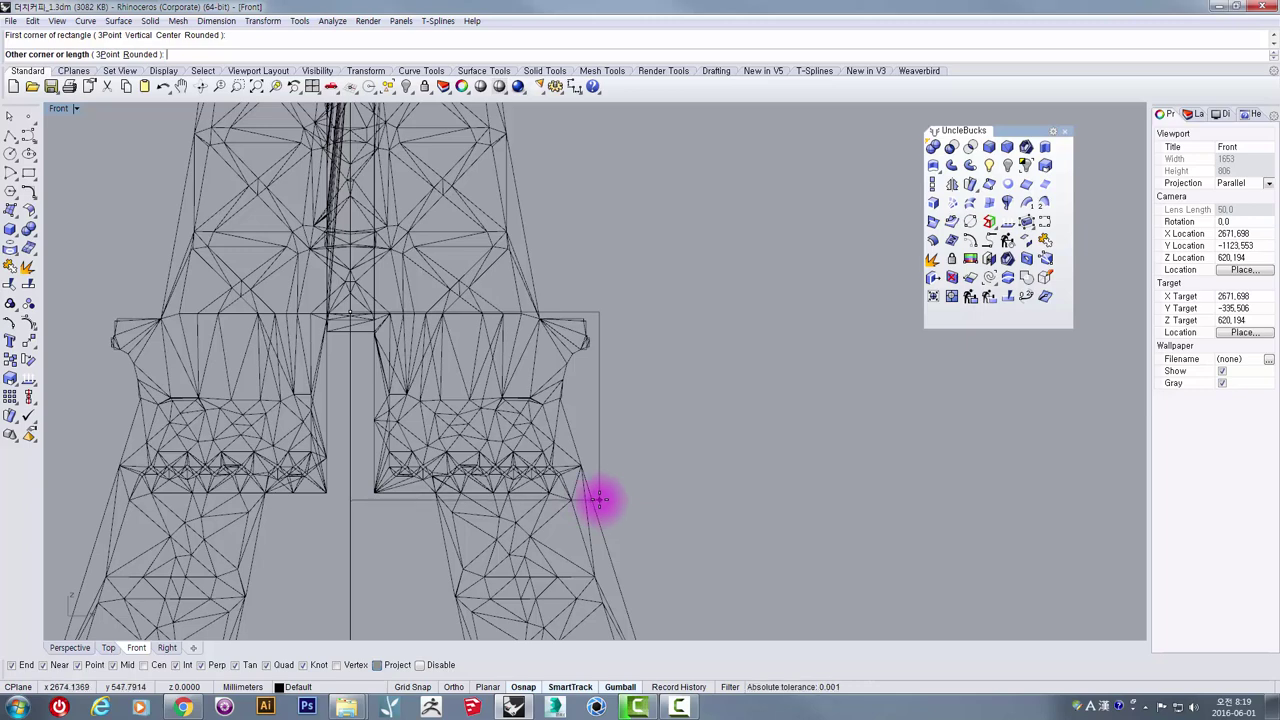
{"action": "left_click", "coordinate": [593, 396]}
Step: Draw a rectangle from the centre line at the lower platform's top edge to just past its outer edge below the lattice band, and select it
{"action": "scroll", "coordinate": [594, 405], "scroll_direction": "down", "scroll_amount": 5}
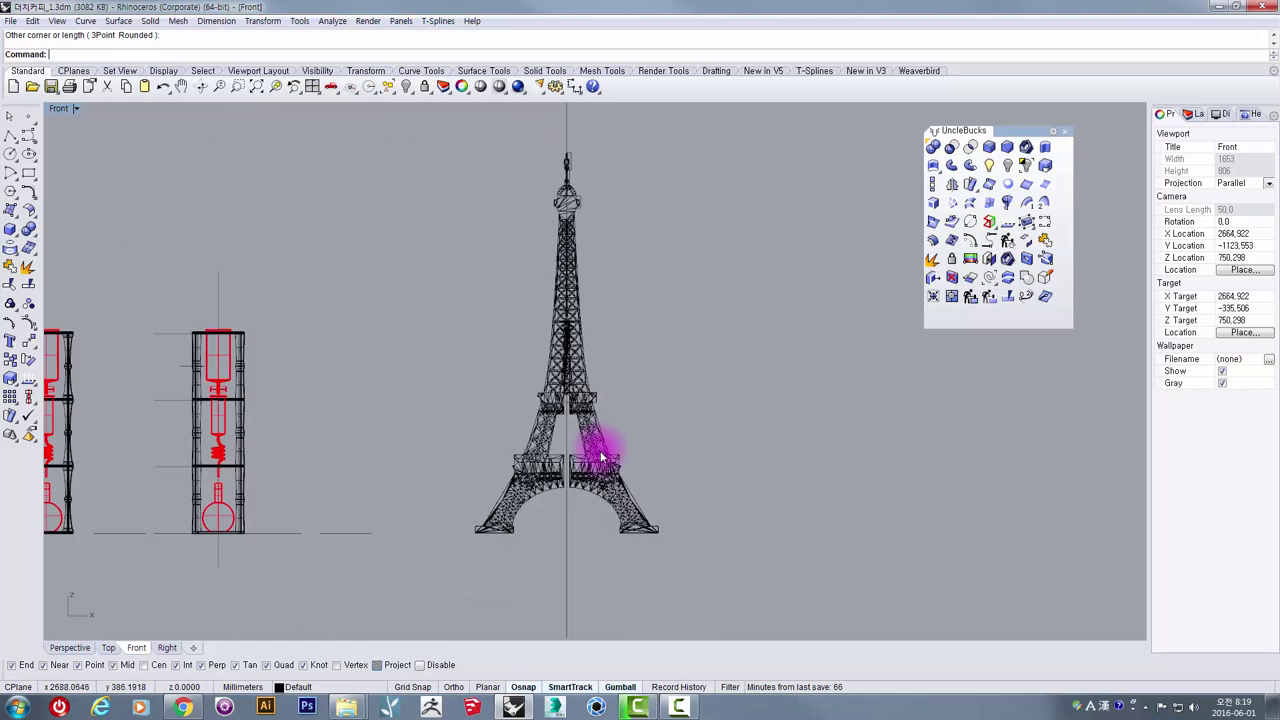
{"action": "scroll", "coordinate": [570, 460], "scroll_direction": "up", "scroll_amount": 5}
{"action": "scroll", "coordinate": [541, 474], "scroll_direction": "up", "scroll_amount": 4}
{"action": "right_click", "coordinate": [418, 330]}
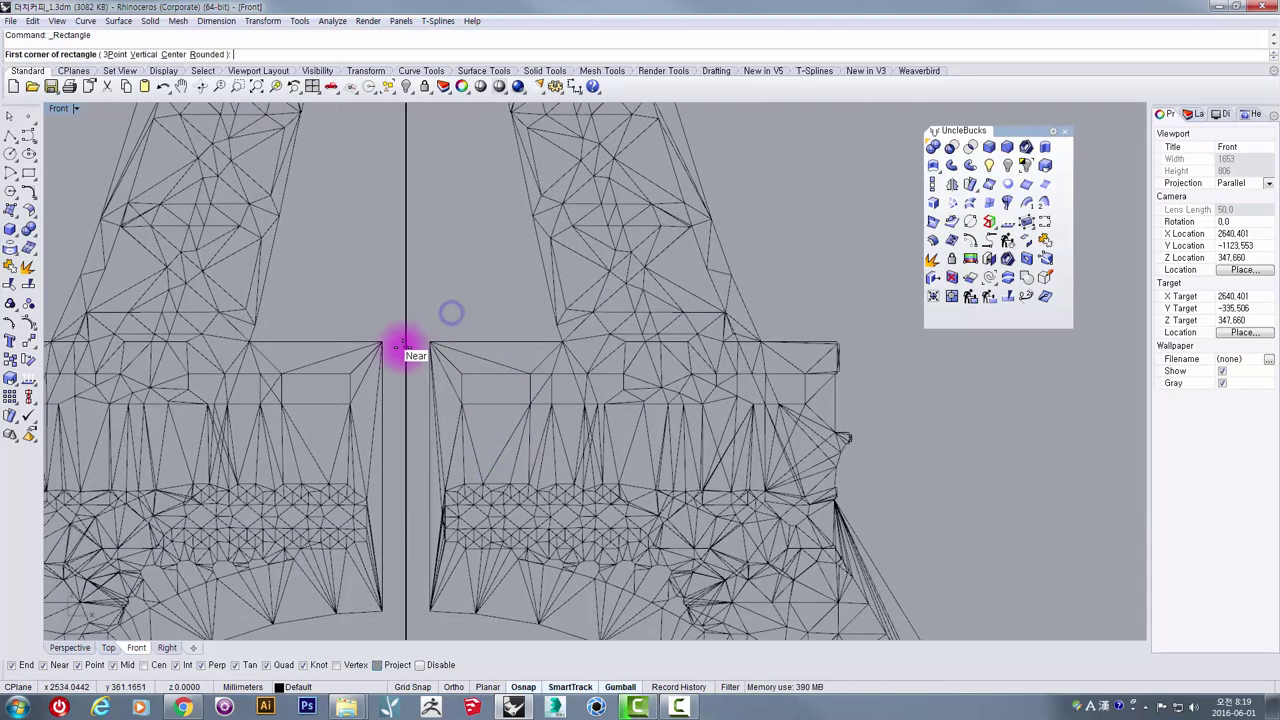
{"action": "left_click", "coordinate": [398, 342]}
{"action": "right_click_drag", "start_coordinate": [846, 574], "coordinate": [766, 425]}
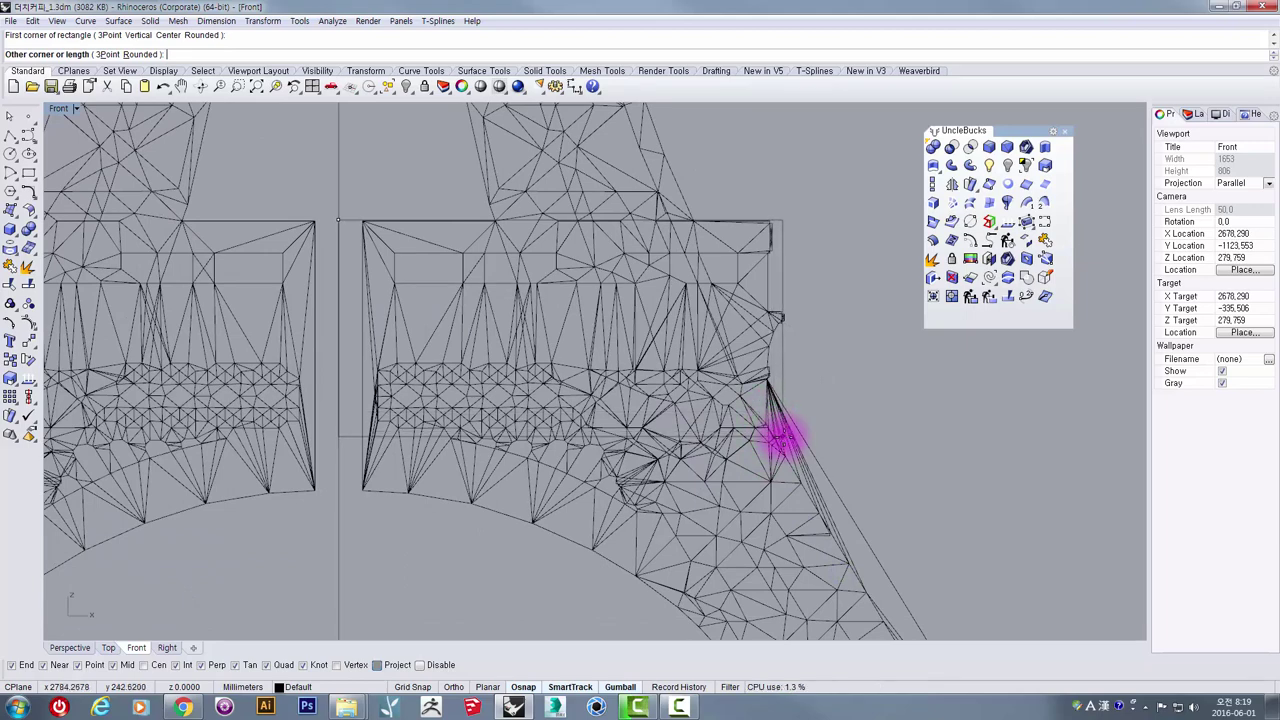
{"action": "left_click", "coordinate": [782, 437]}
{"action": "left_click", "coordinate": [784, 292]}
{"action": "scroll", "coordinate": [723, 323], "scroll_direction": "down", "scroll_amount": 5}
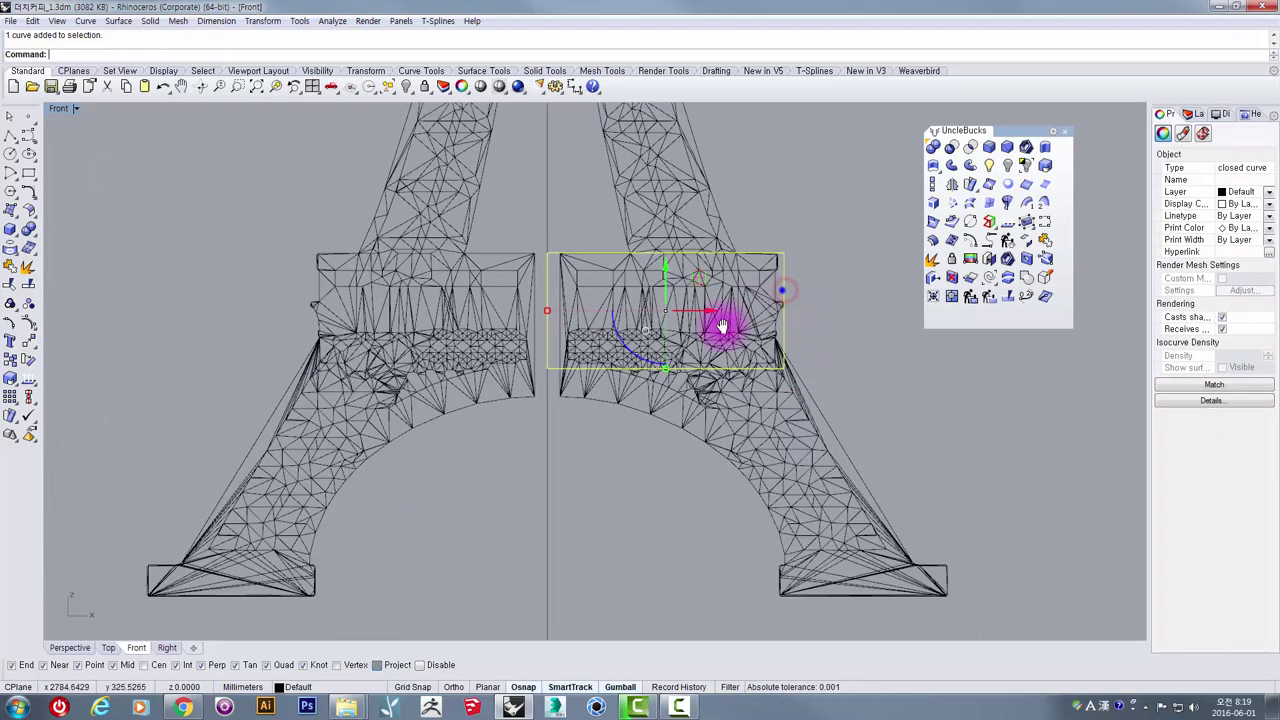
{"action": "scroll", "coordinate": [697, 326], "scroll_direction": "up", "scroll_amount": 4}
{"action": "scroll", "coordinate": [695, 310], "scroll_direction": "up", "scroll_amount": 5}
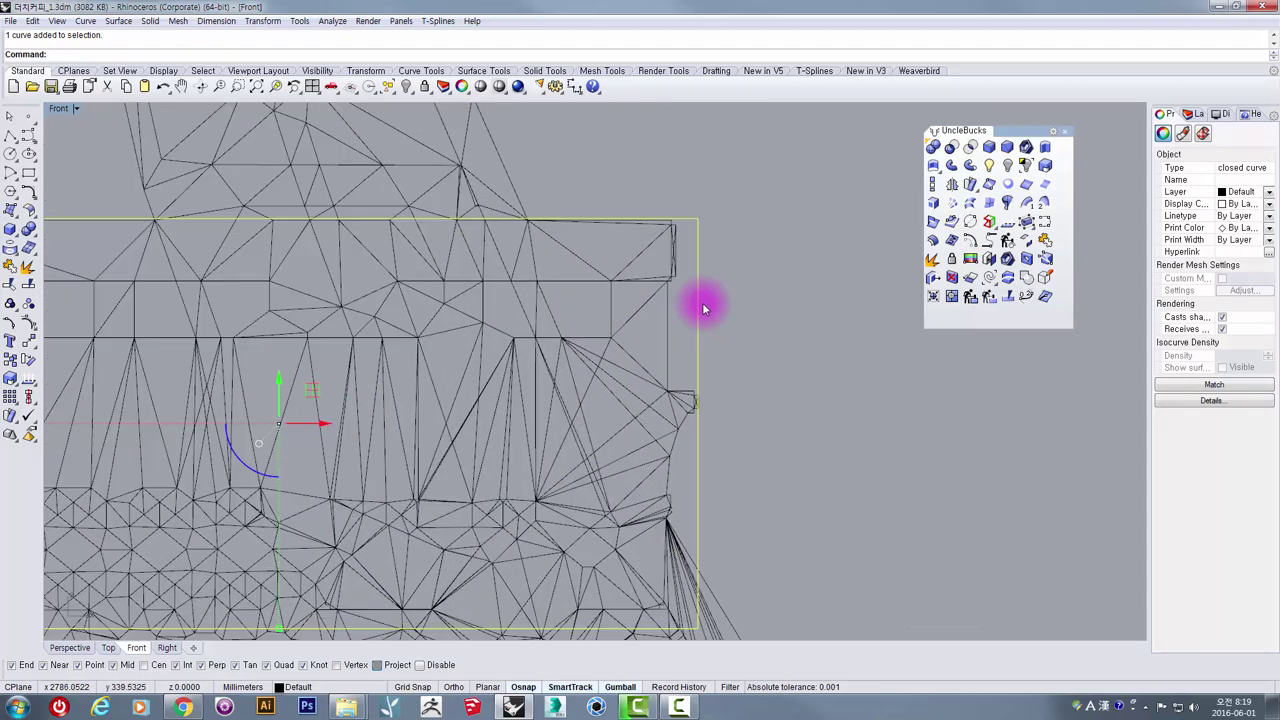
{"action": "scroll", "coordinate": [660, 374], "scroll_direction": "down", "scroll_amount": 4}
{"action": "scroll", "coordinate": [646, 390], "scroll_direction": "up", "scroll_amount": 4}
{"action": "scroll", "coordinate": [646, 385], "scroll_direction": "down", "scroll_amount": 3}
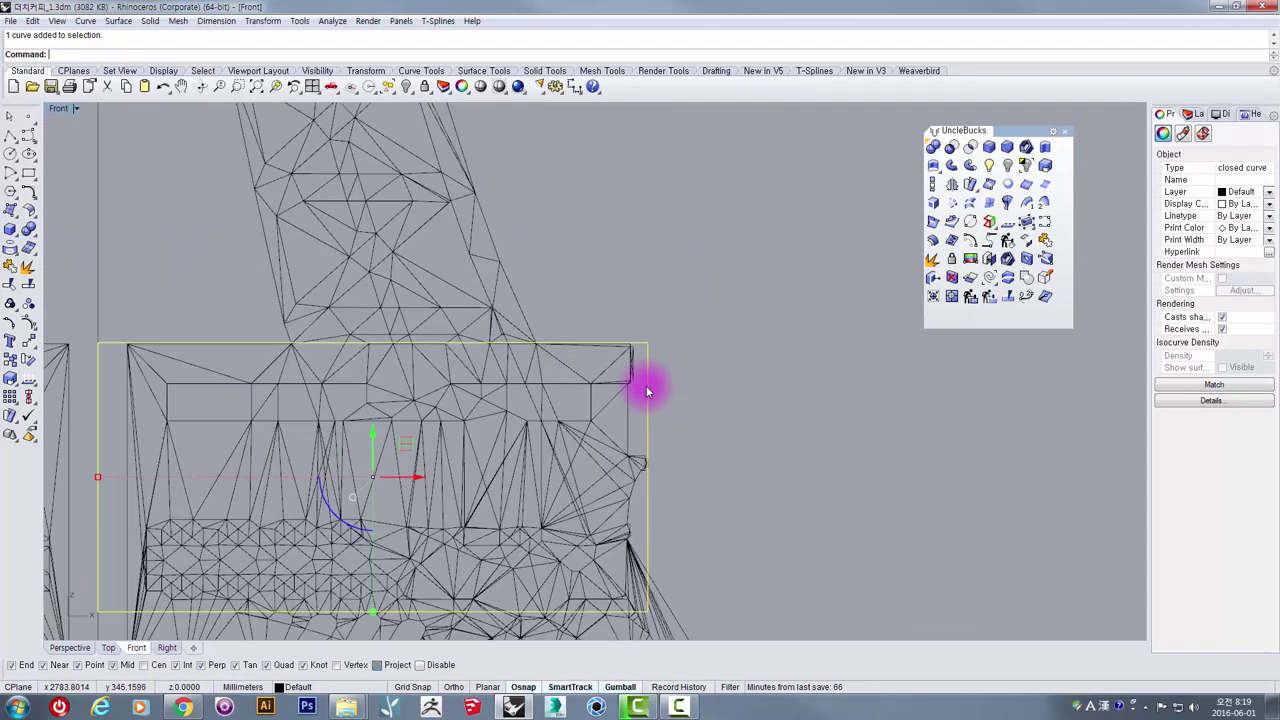
{"action": "scroll", "coordinate": [648, 385], "scroll_direction": "up", "scroll_amount": 2}
{"action": "scroll", "coordinate": [648, 385], "scroll_direction": "down", "scroll_amount": 3}
{"action": "right_click", "coordinate": [700, 287]}
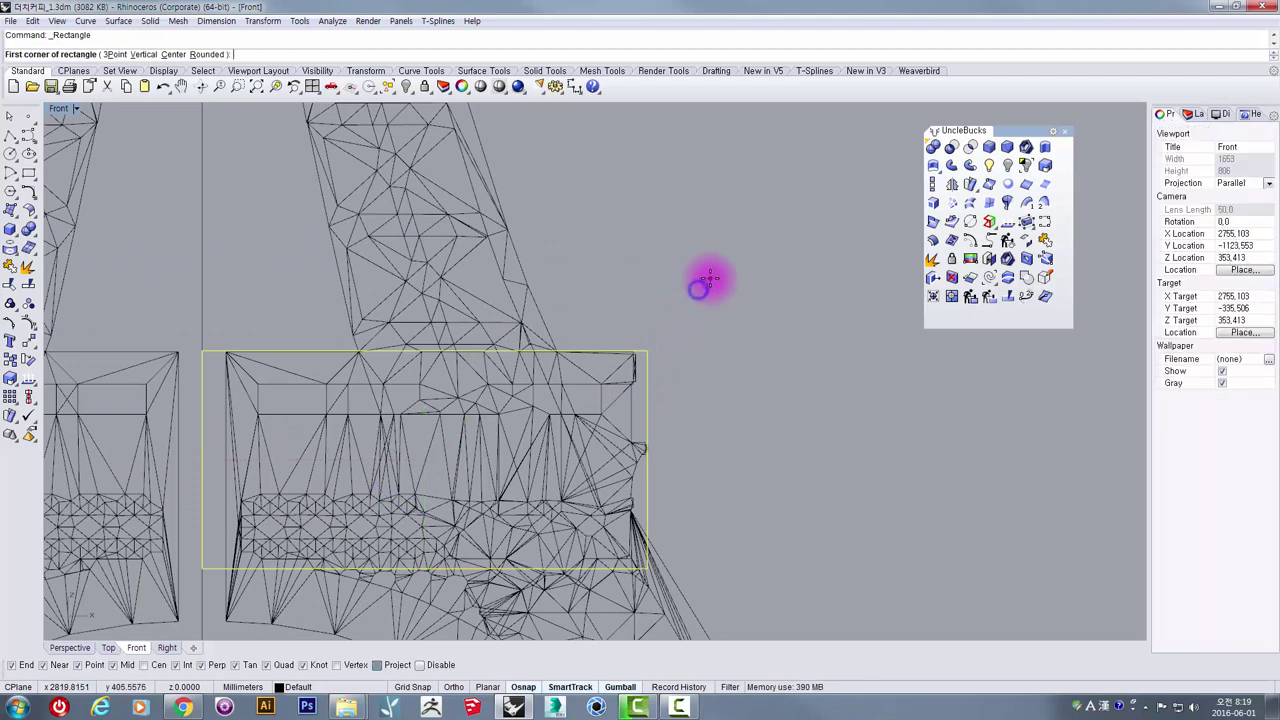
{"action": "left_click", "coordinate": [711, 277]}
{"action": "scroll", "coordinate": [632, 438], "scroll_direction": "up", "scroll_amount": 2}
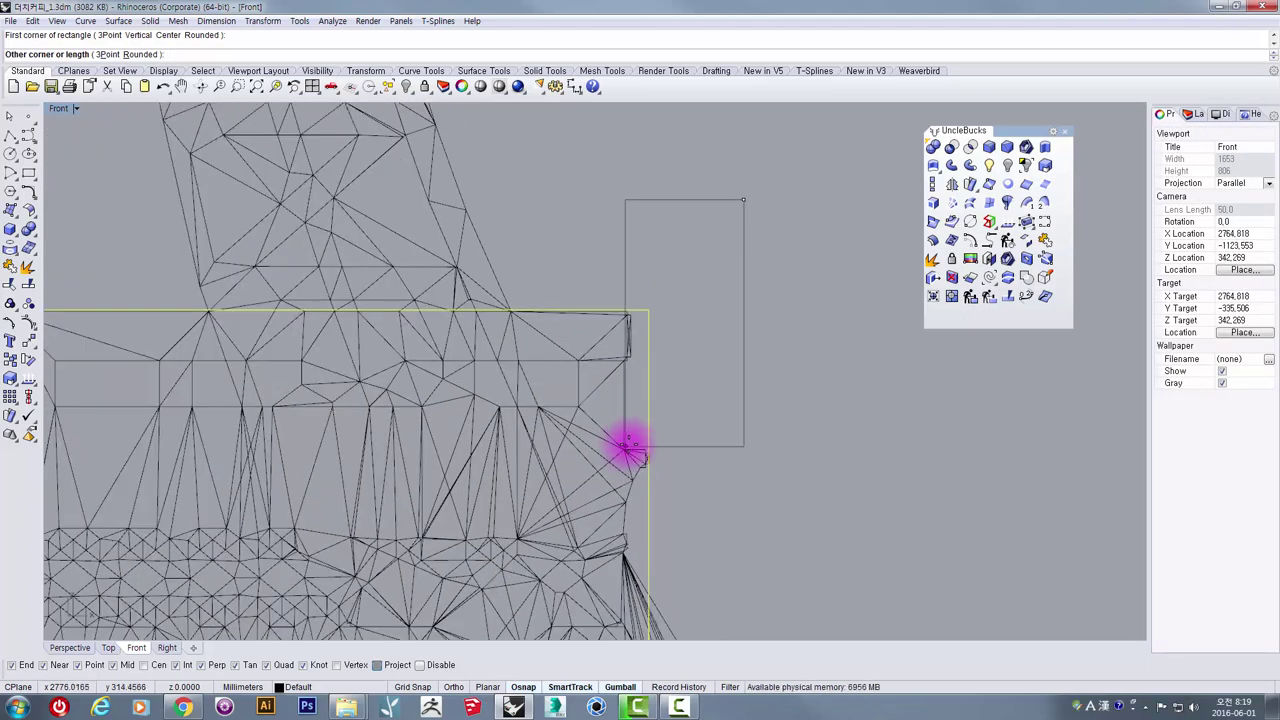
{"action": "right_click", "coordinate": [691, 360]}
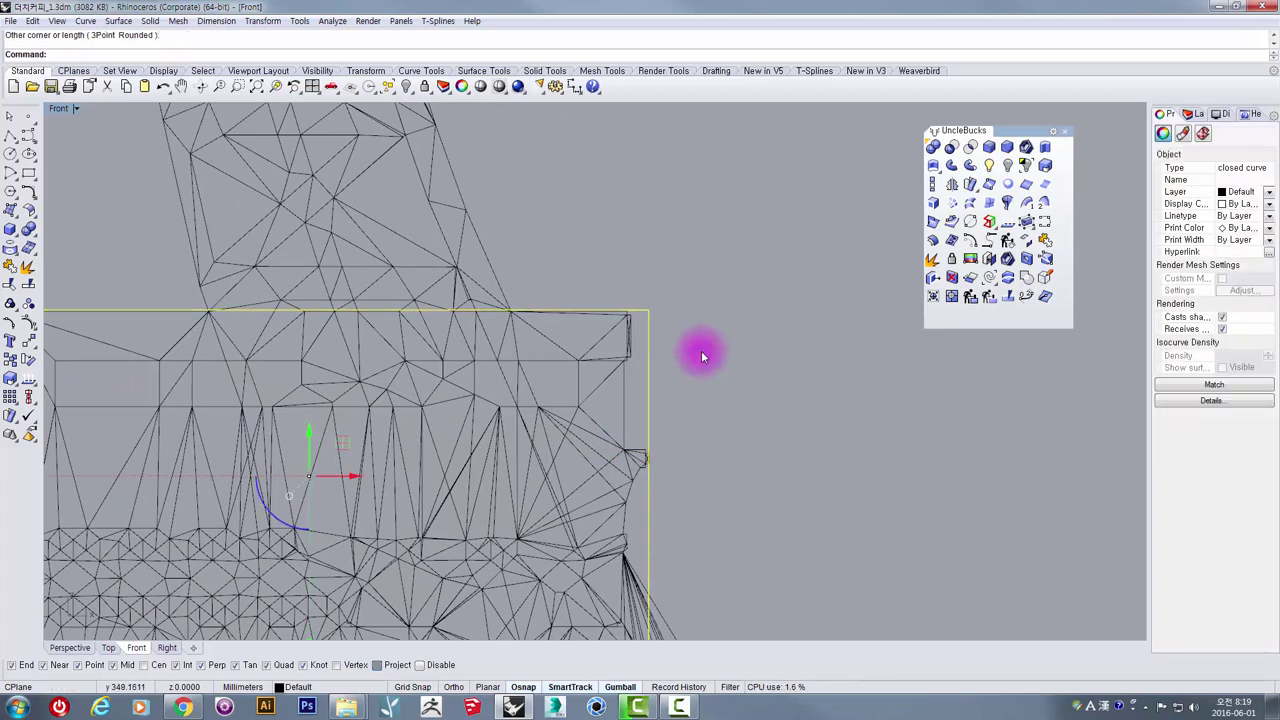
Step: Draw a small rectangle across the lower platform rectangle's outer edge, covering the recess between the top lip and the moulding
{"action": "right_click", "coordinate": [760, 360]}
{"action": "left_click", "coordinate": [741, 362]}
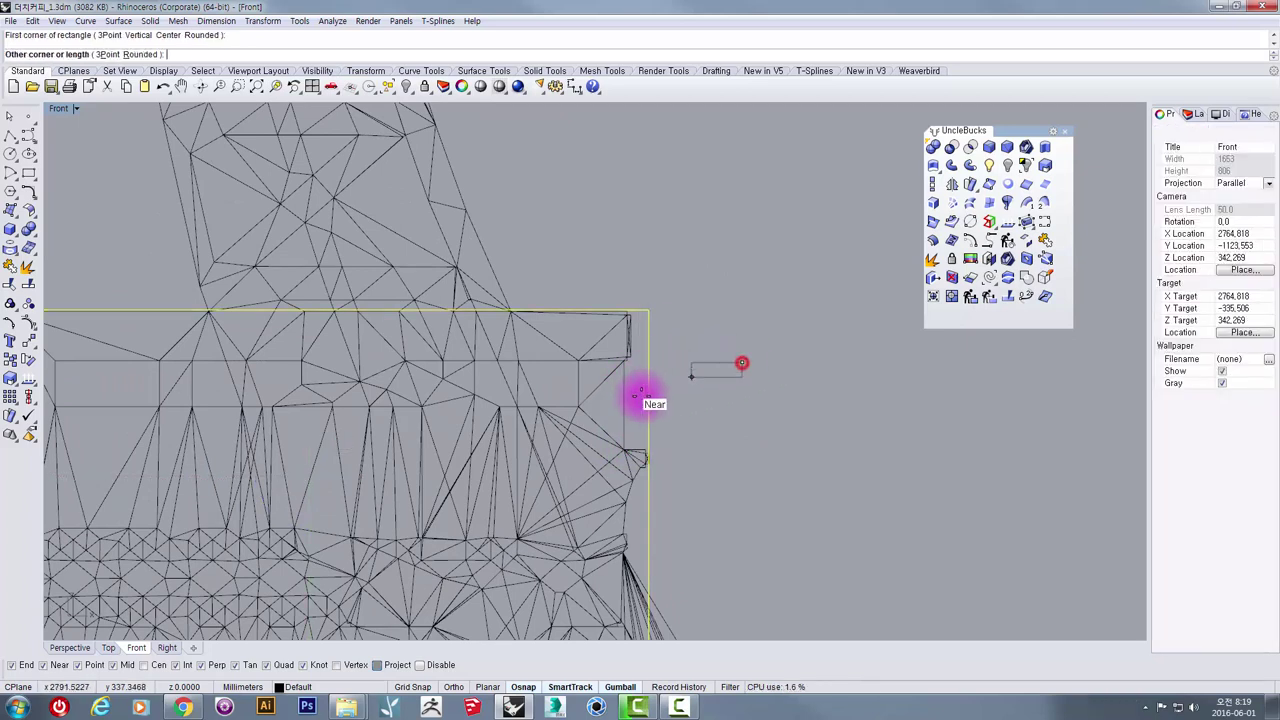
{"action": "left_click", "coordinate": [625, 452]}
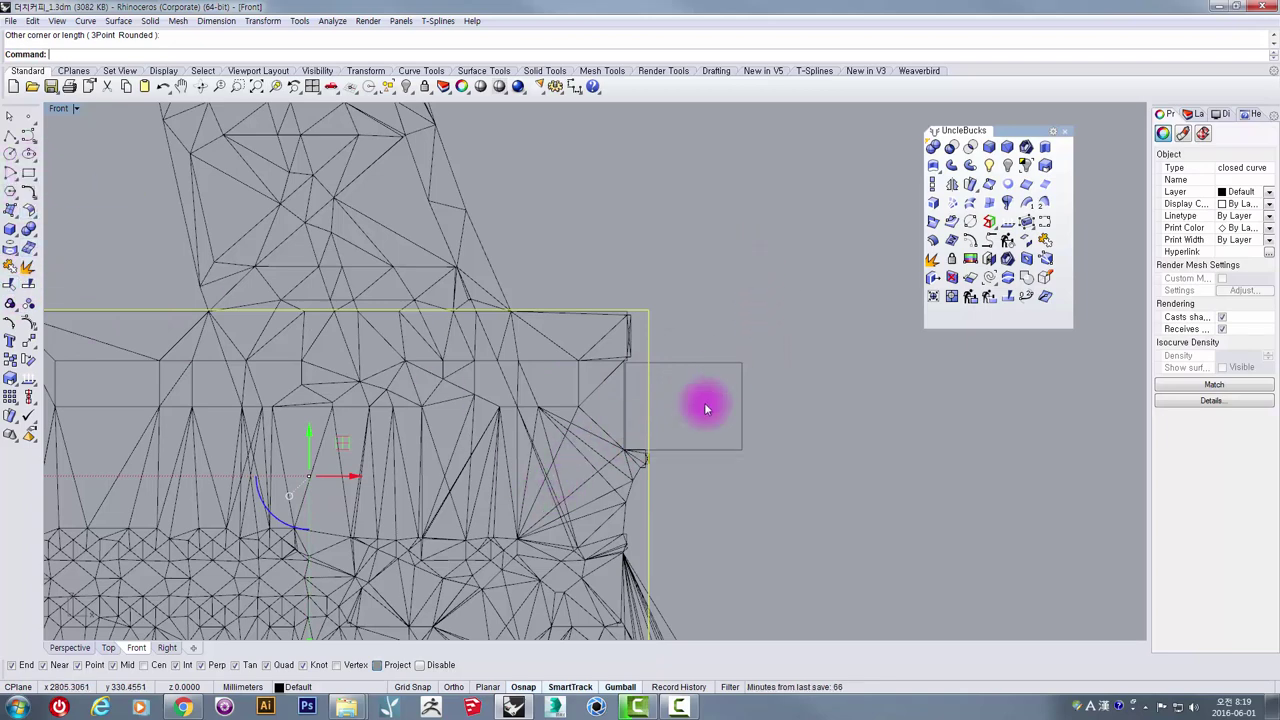
Step: Draw a rectangle across the lower platform rectangle's outer edge, below the moulding to past its bottom edge, and shift it slightly downward
{"action": "scroll", "coordinate": [704, 402], "scroll_direction": "down", "scroll_amount": 6}
{"action": "scroll", "coordinate": [679, 398], "scroll_direction": "up", "scroll_amount": 6}
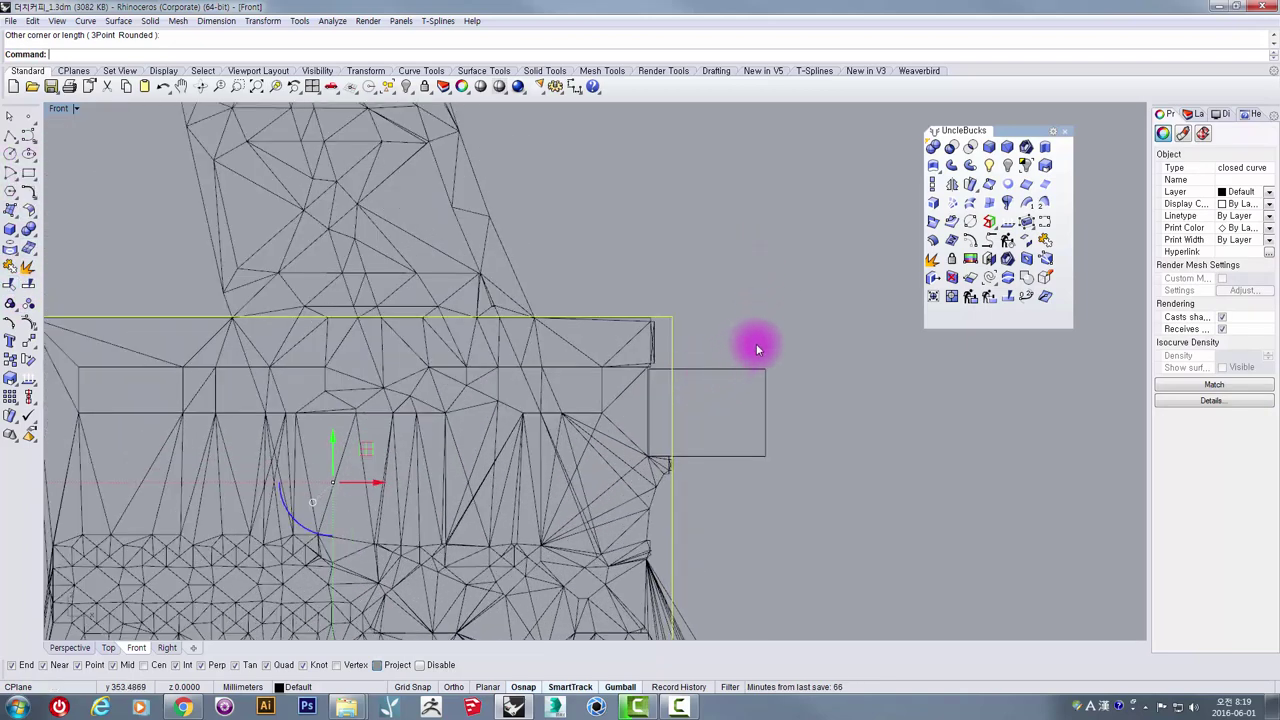
{"action": "right_click", "coordinate": [838, 460]}
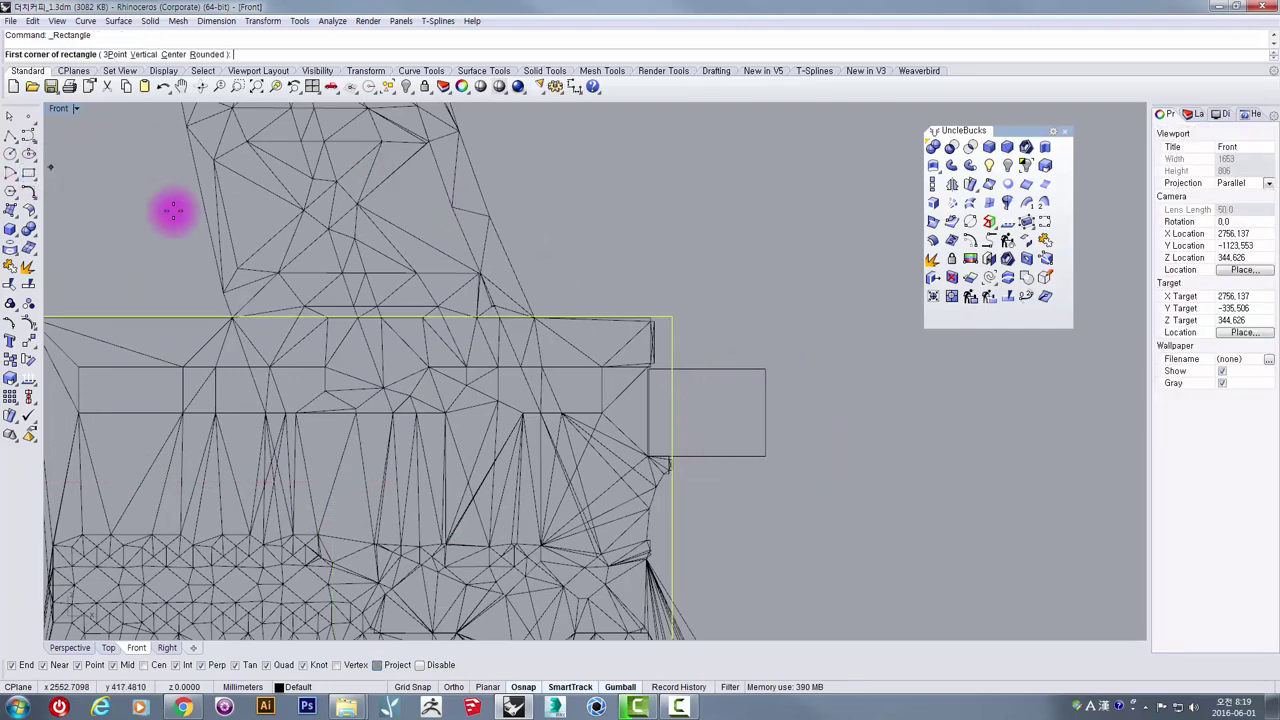
{"action": "right_click_drag", "start_coordinate": [777, 497], "coordinate": [673, 289]}
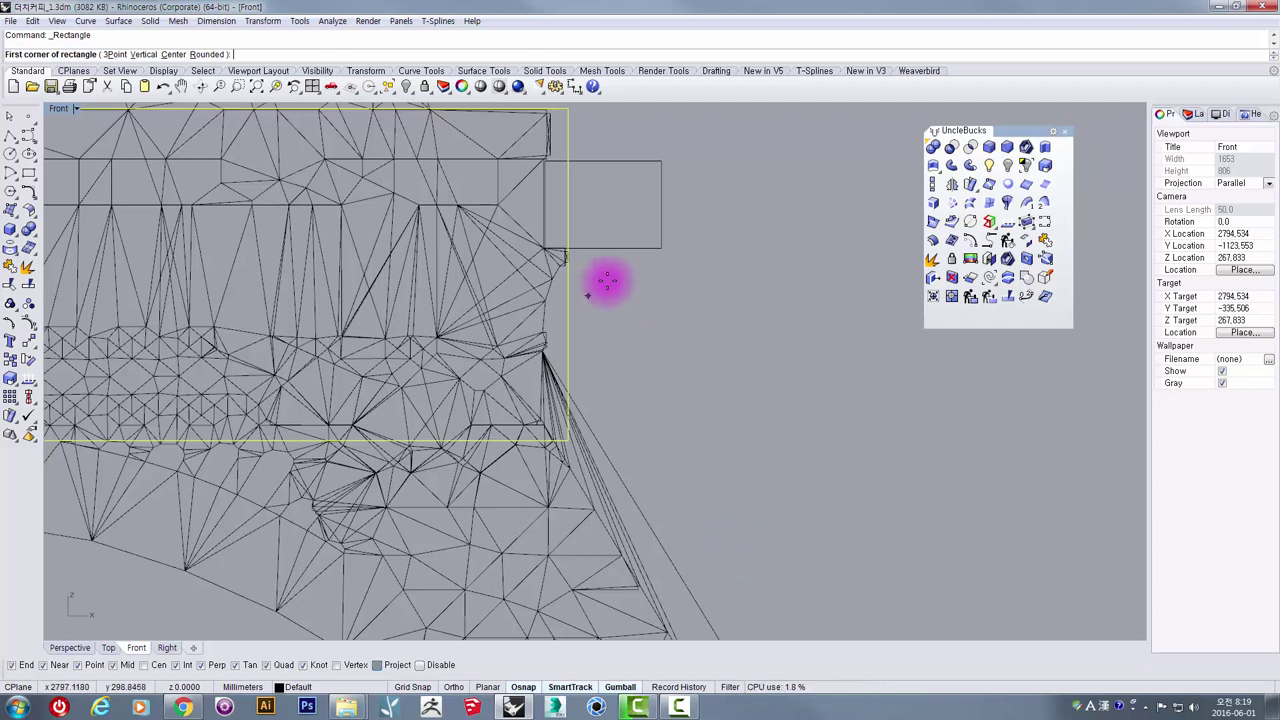
{"action": "left_click", "coordinate": [693, 267]}
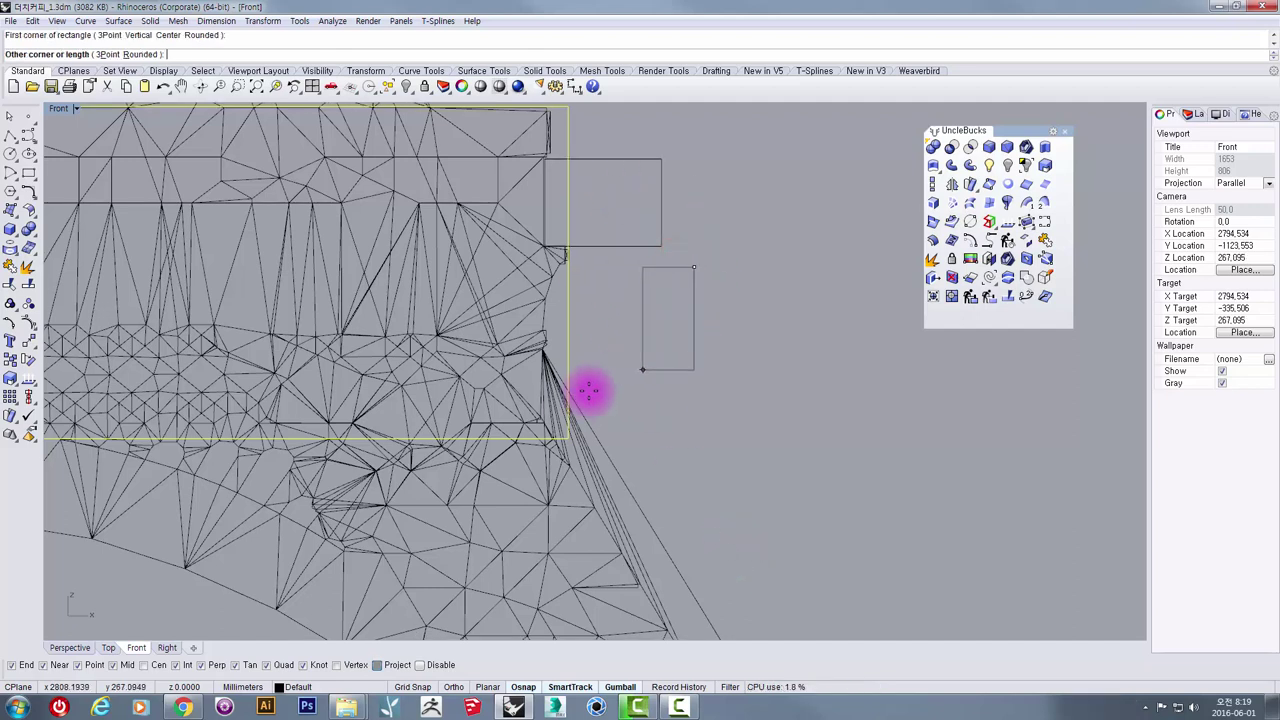
{"action": "left_click", "coordinate": [543, 481]}
{"action": "left_click_drag", "start_coordinate": [729, 315], "coordinate": [648, 355]}
{"action": "left_click", "coordinate": [615, 344]}
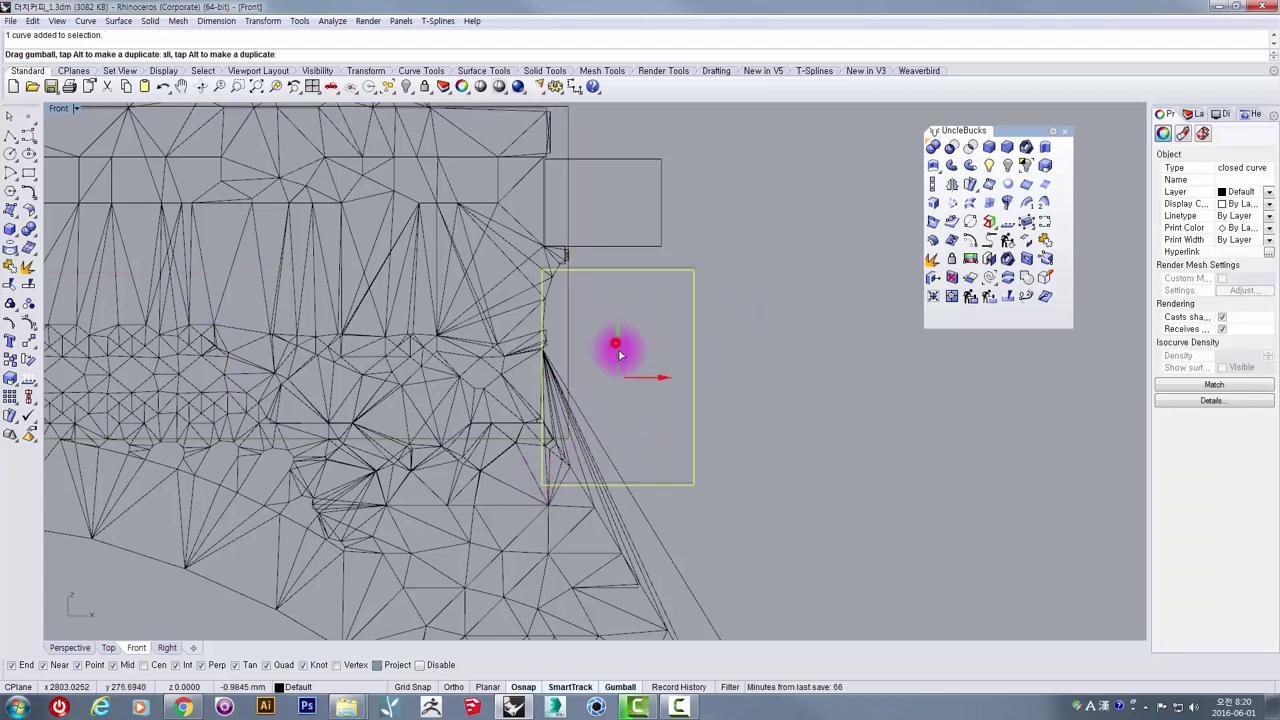
{"action": "left_click", "coordinate": [808, 289]}
Step: Draw a rectangle around the tower leg's foot block, slightly larger than the block, and select it
{"action": "scroll", "coordinate": [810, 286], "scroll_direction": "down", "scroll_amount": 5}
{"action": "scroll", "coordinate": [810, 290], "scroll_direction": "up", "scroll_amount": 5}
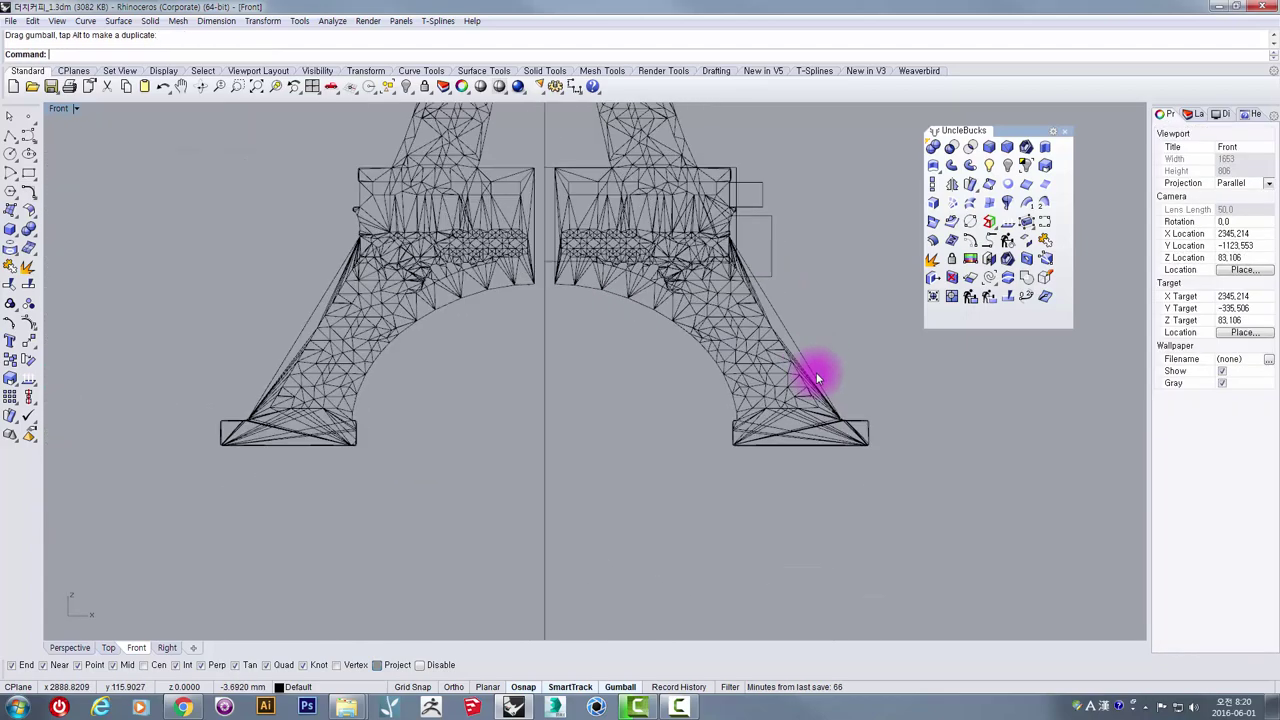
{"action": "right_click_drag", "start_coordinate": [710, 495], "coordinate": [503, 385]}
{"action": "right_click", "coordinate": [503, 385]}
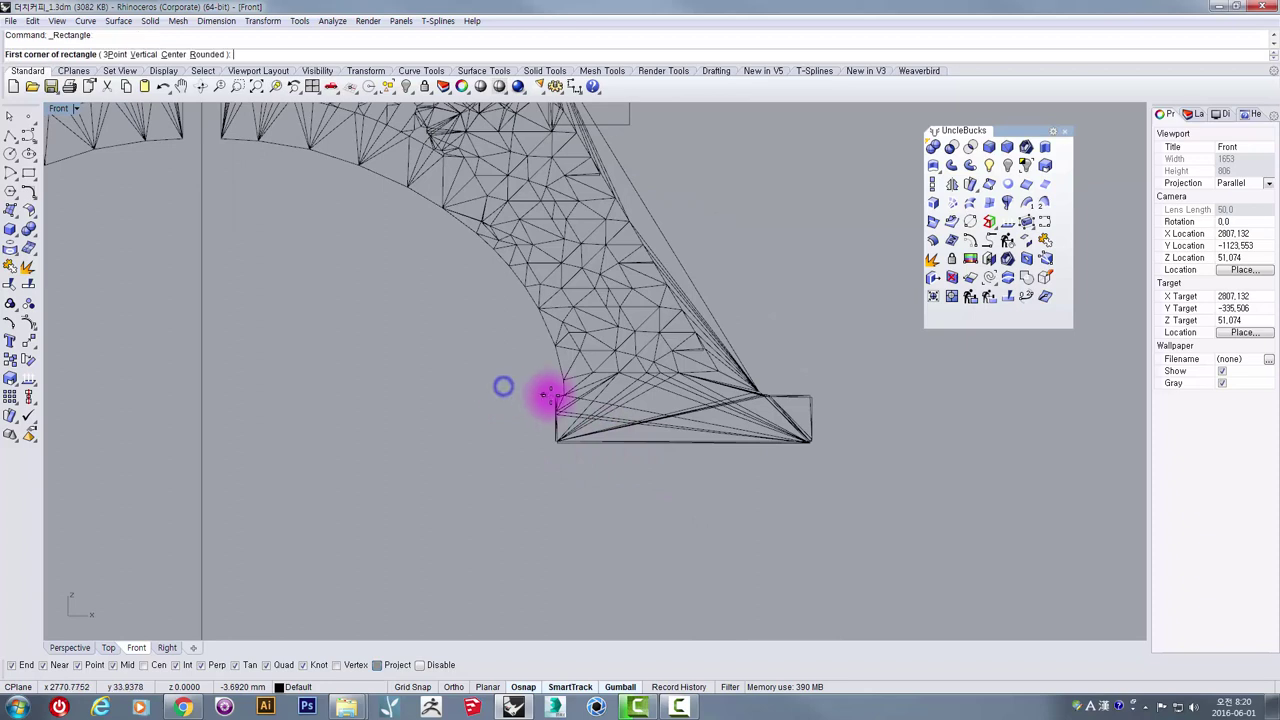
{"action": "left_click", "coordinate": [542, 381]}
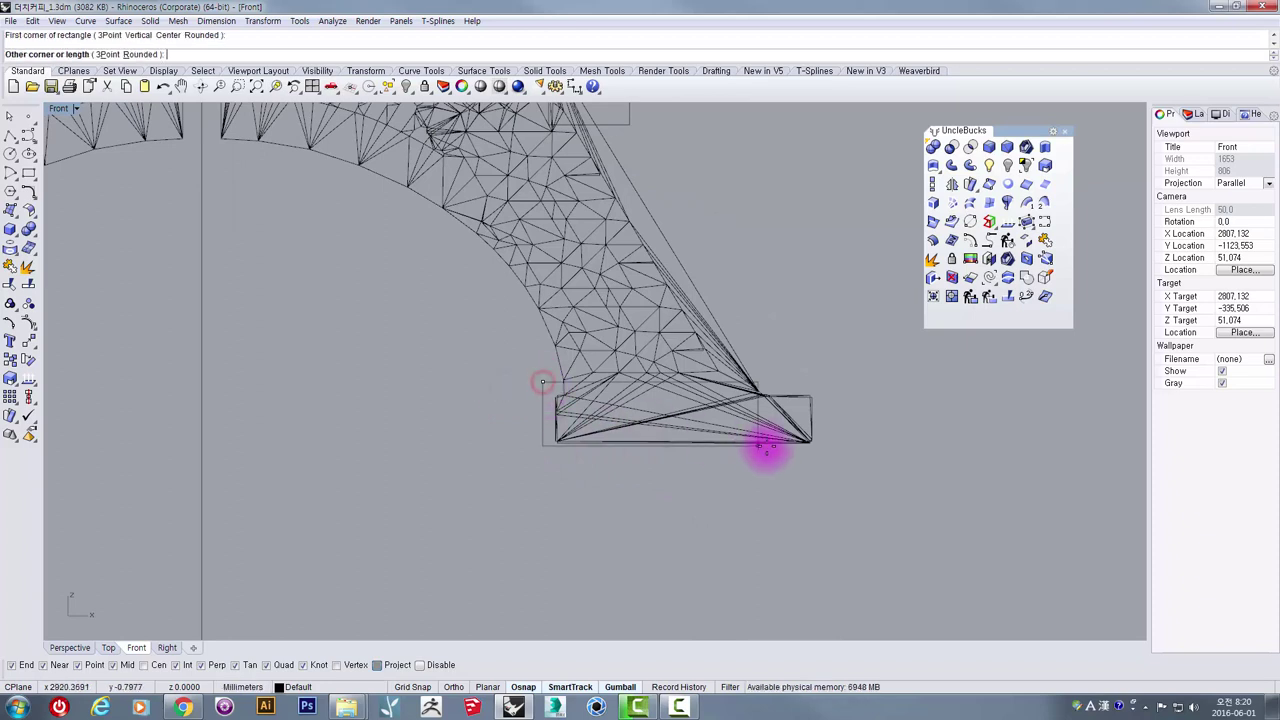
{"action": "left_click", "coordinate": [815, 445]}
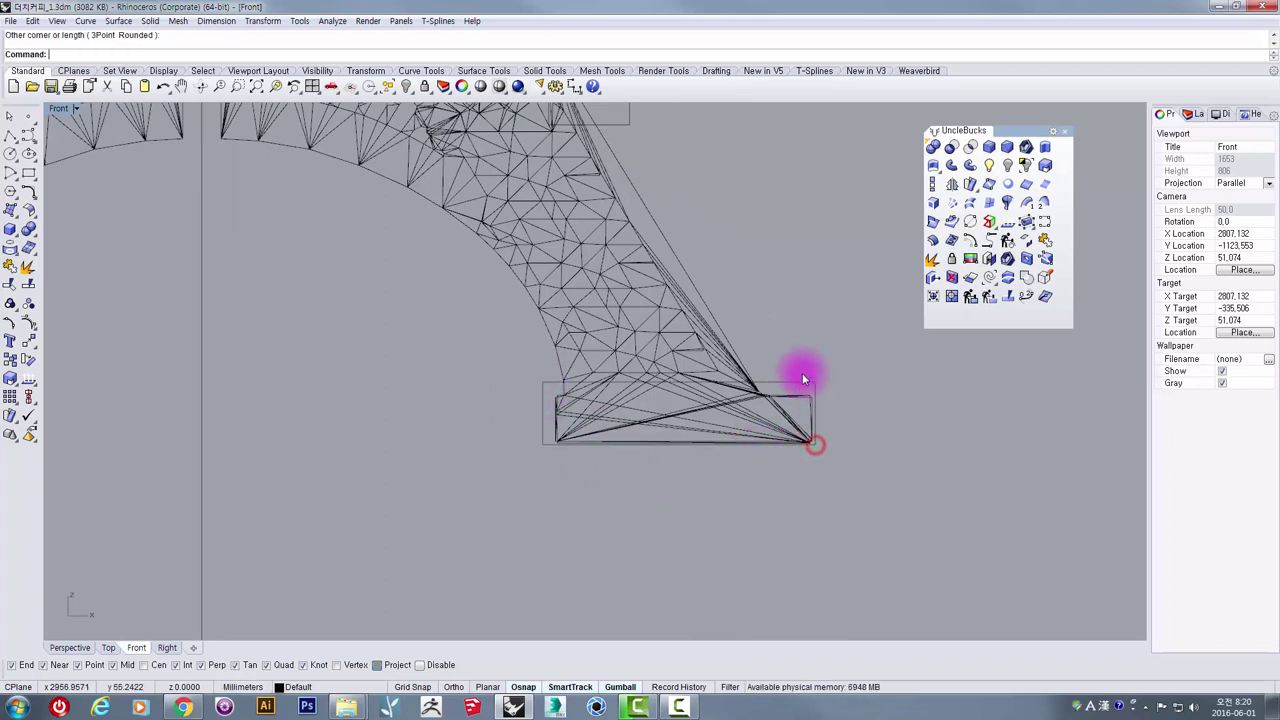
{"action": "left_click", "coordinate": [809, 378]}
Step: Trace the dome's outer edge with an interpolated curve from inside the mast outline down across the side-box rectangle's top edge, and select it
{"action": "scroll", "coordinate": [775, 340], "scroll_direction": "down", "scroll_amount": 2}
{"action": "right_click_drag", "start_coordinate": [769, 279], "coordinate": [694, 449]}
{"action": "scroll", "coordinate": [694, 449], "scroll_direction": "down", "scroll_amount": 6}
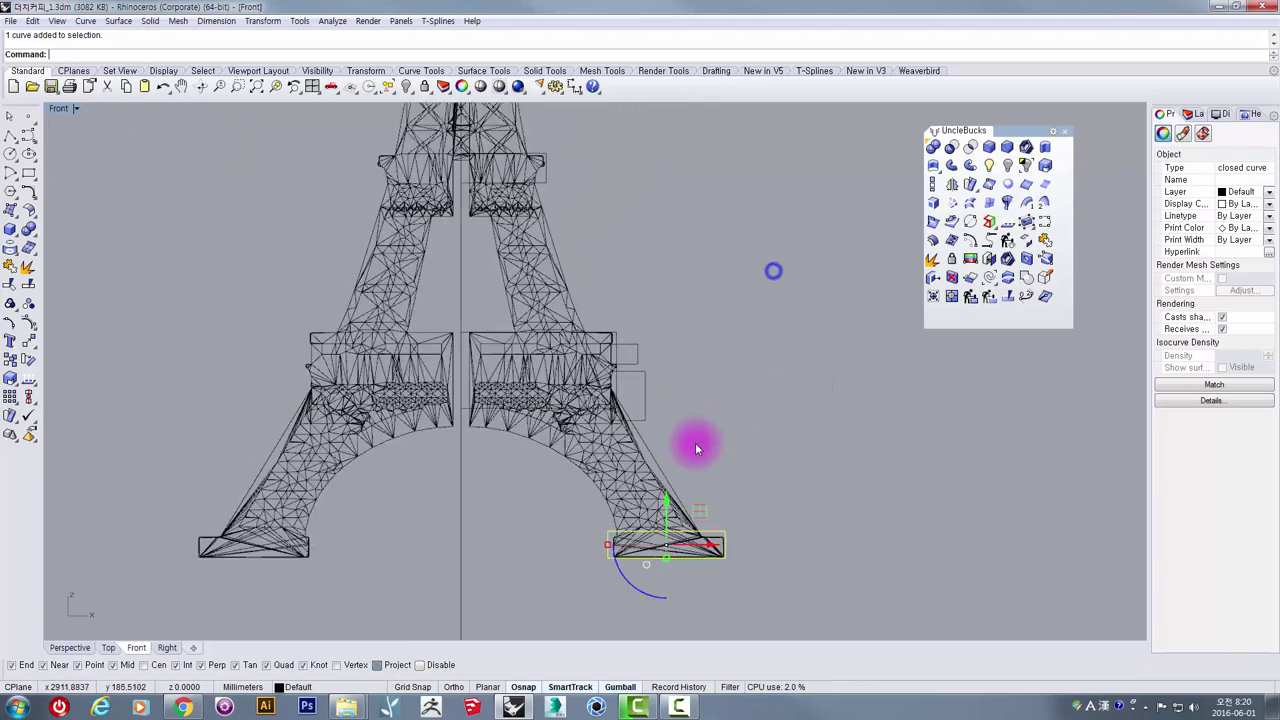
{"action": "scroll", "coordinate": [593, 232], "scroll_direction": "up", "scroll_amount": 6}
{"action": "right_click_drag", "start_coordinate": [591, 229], "coordinate": [557, 489]}
{"action": "scroll", "coordinate": [505, 300], "scroll_direction": "down", "scroll_amount": 2}
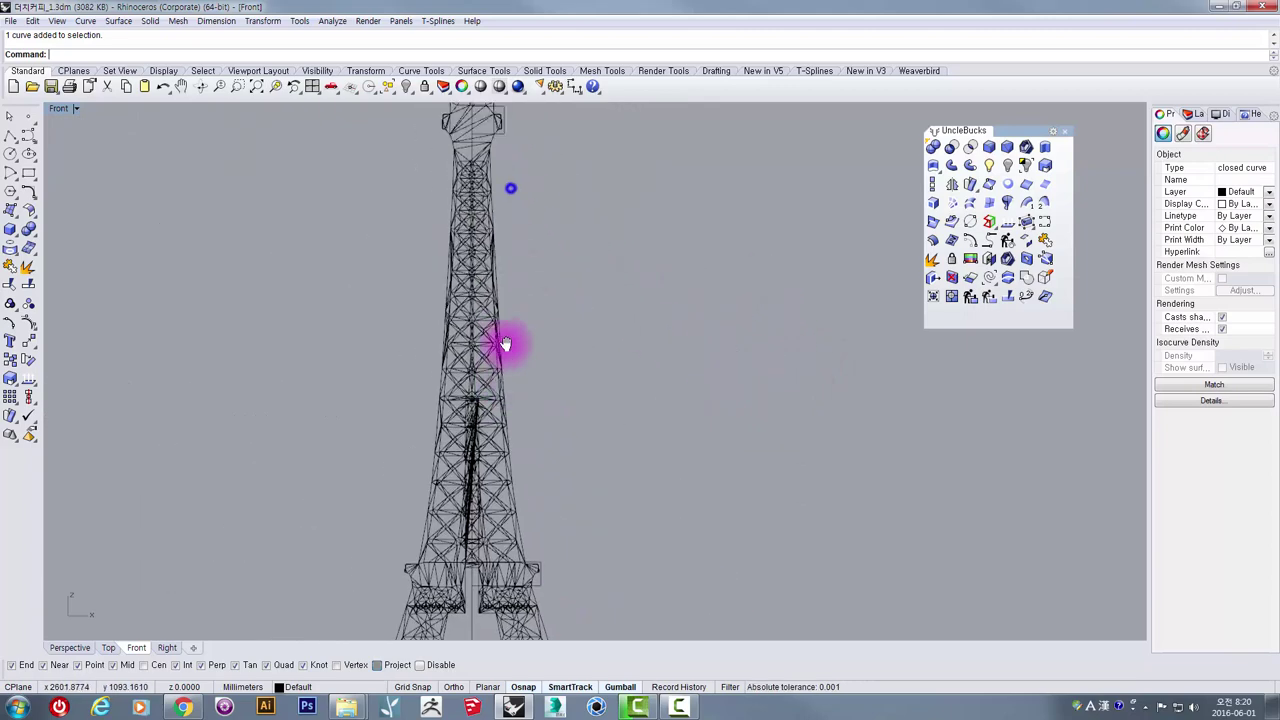
{"action": "scroll", "coordinate": [500, 257], "scroll_direction": "down", "scroll_amount": 2}
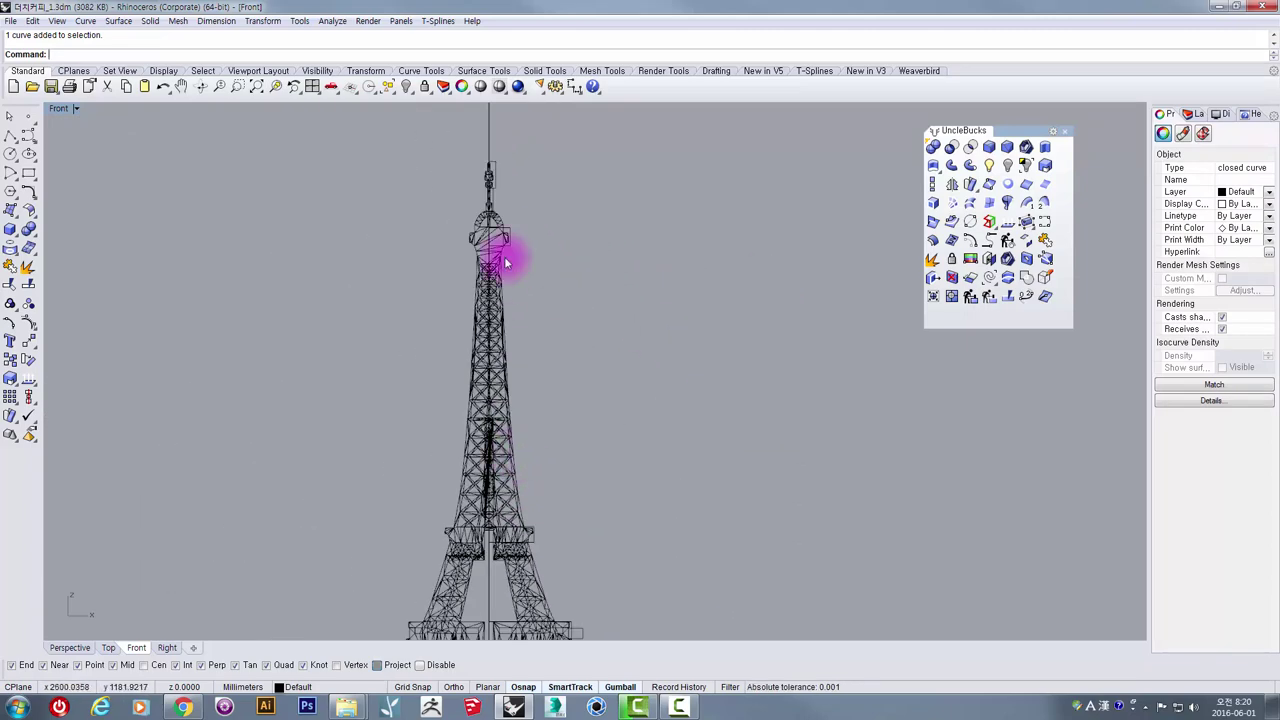
{"action": "scroll", "coordinate": [491, 349], "scroll_direction": "up", "scroll_amount": 6}
{"action": "scroll", "coordinate": [448, 338], "scroll_direction": "up", "scroll_amount": 5}
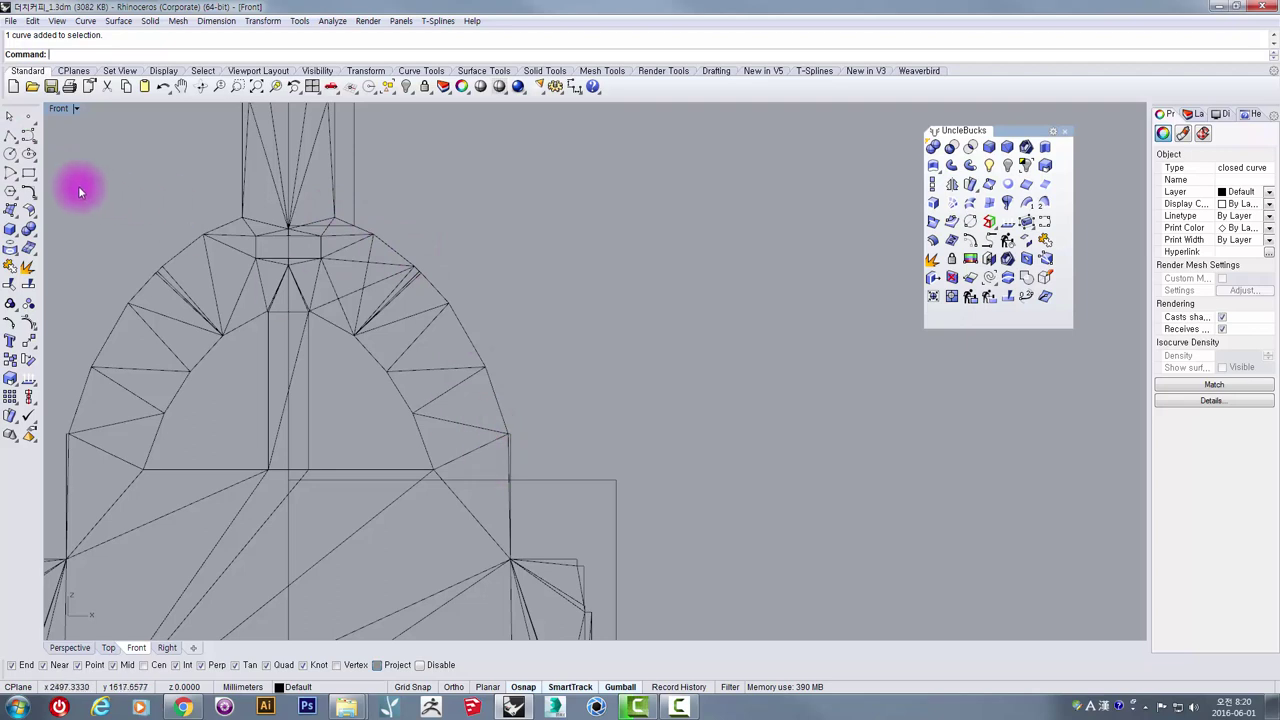
{"action": "left_click", "coordinate": [28, 141]}
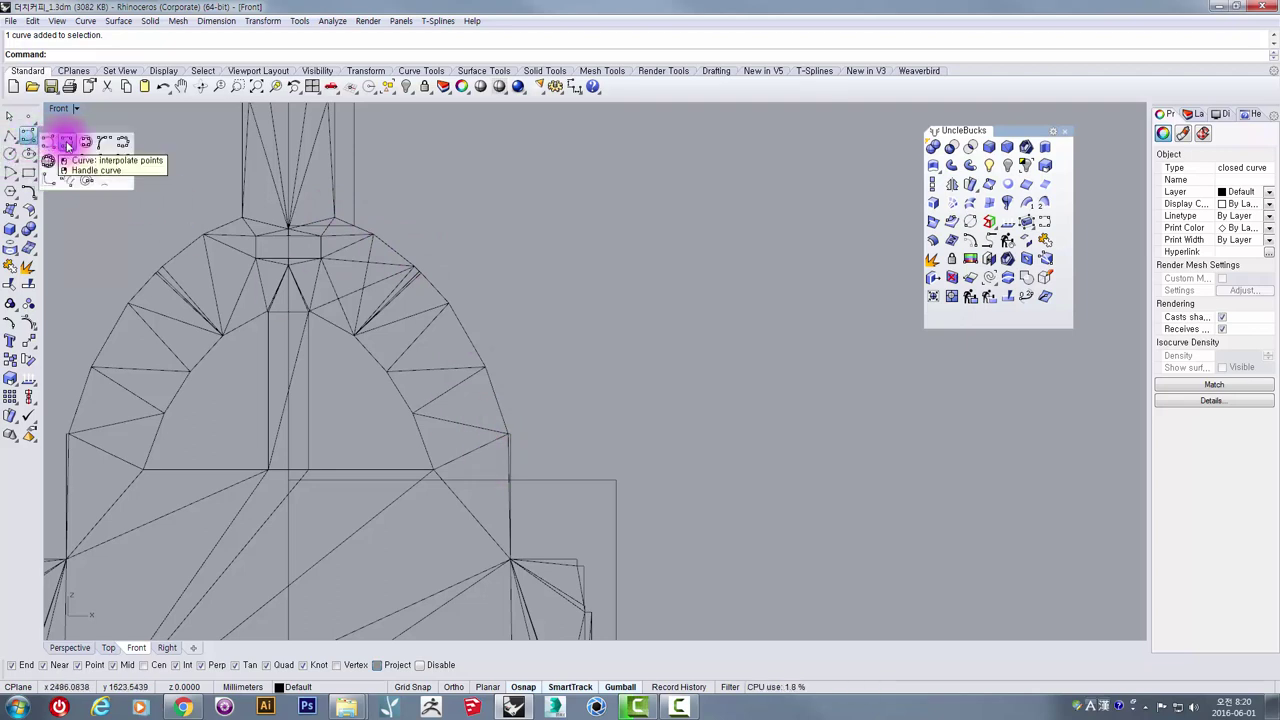
{"action": "left_click", "coordinate": [66, 143]}
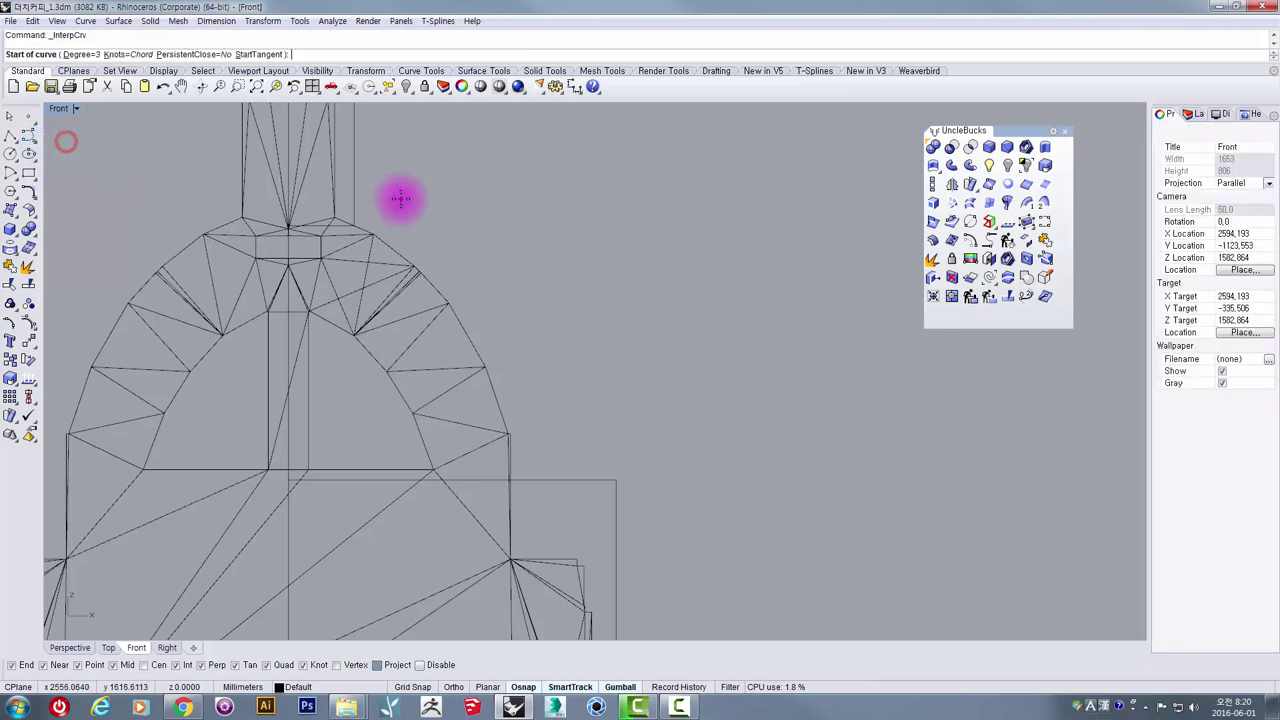
{"action": "scroll", "coordinate": [251, 249], "scroll_direction": "up", "scroll_amount": 4}
{"action": "left_click", "coordinate": [207, 231]}
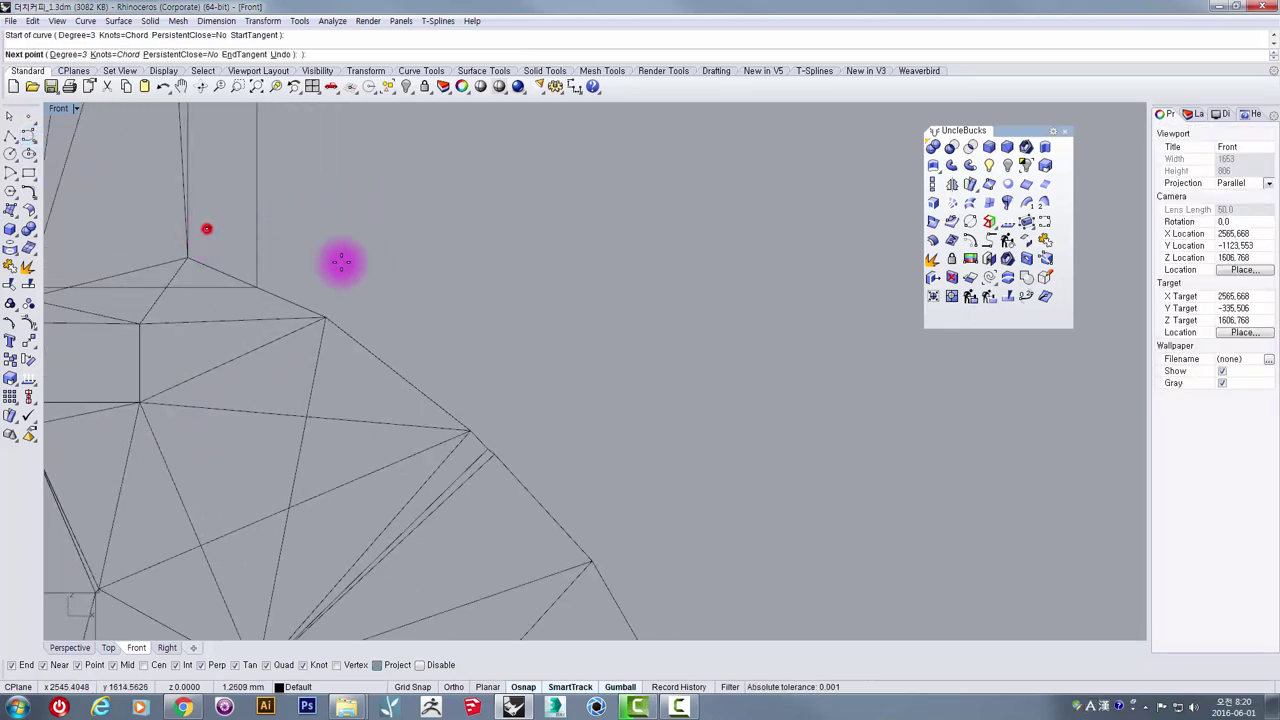
{"action": "scroll", "coordinate": [366, 270], "scroll_direction": "down", "scroll_amount": 6}
{"action": "right_click_drag", "start_coordinate": [500, 388], "coordinate": [529, 225]}
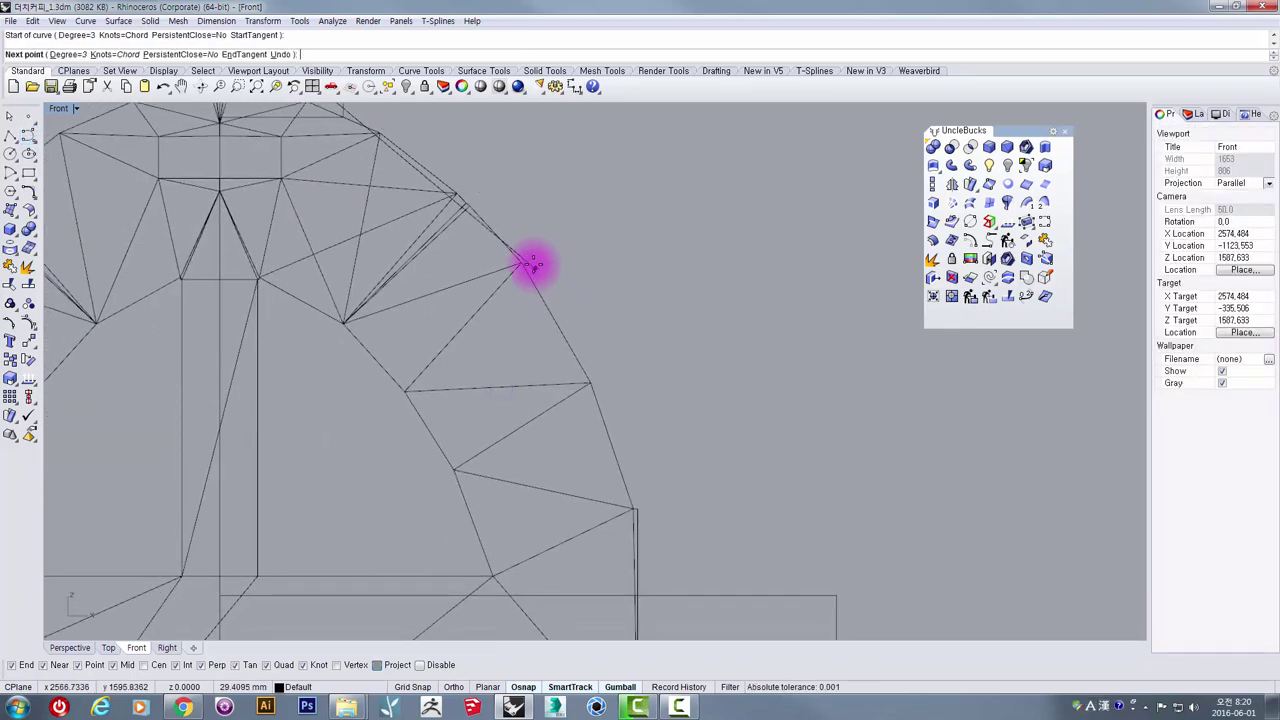
{"action": "left_click", "coordinate": [531, 264]}
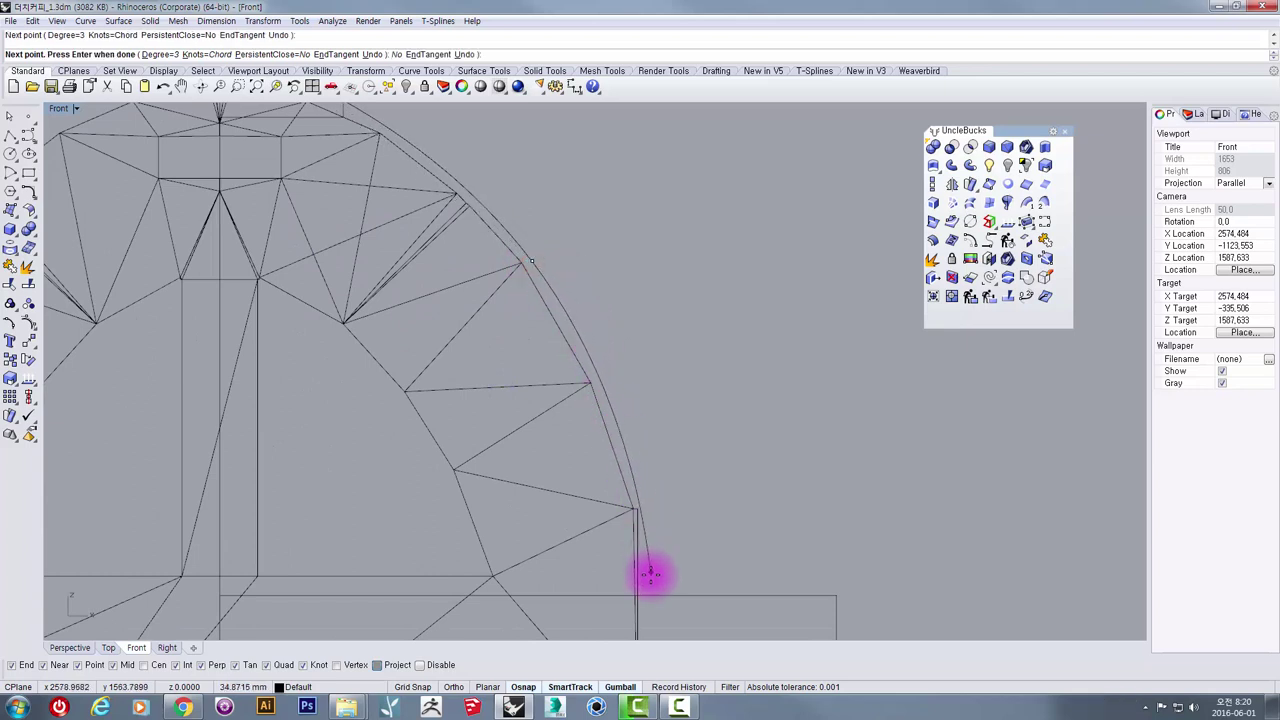
{"action": "right_click_drag", "start_coordinate": [650, 572], "coordinate": [674, 412]}
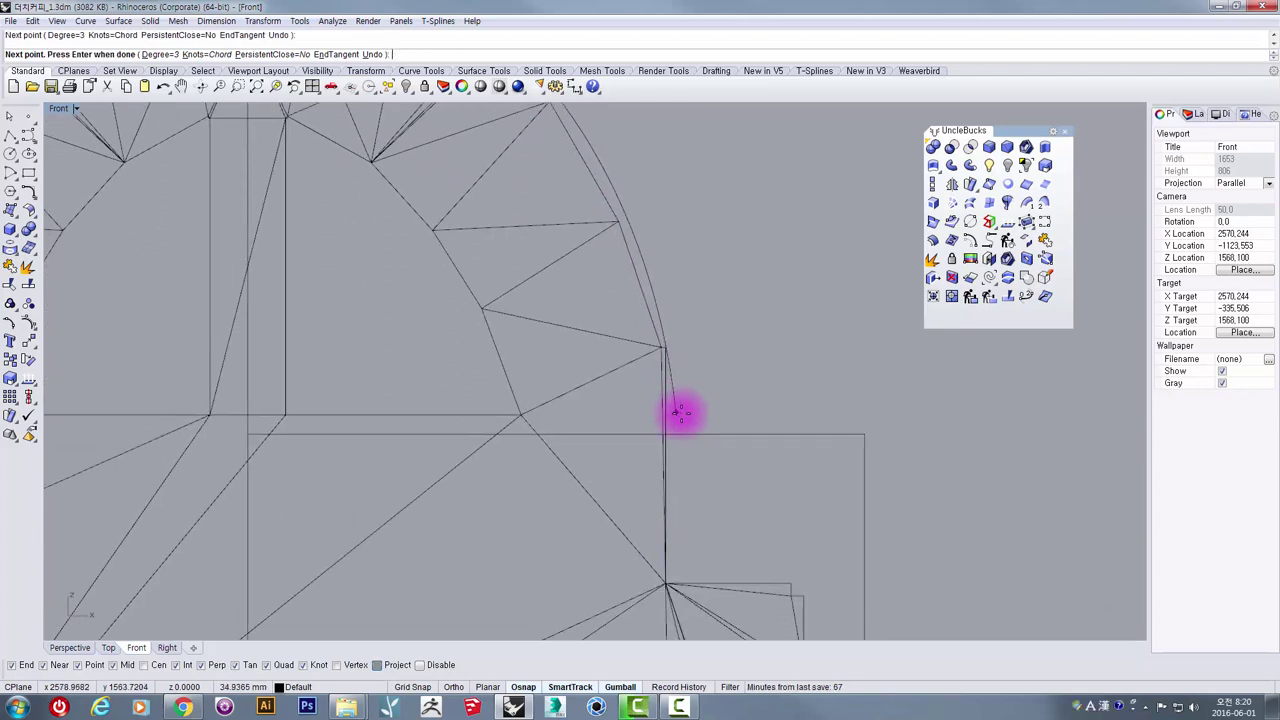
{"action": "left_click", "coordinate": [680, 413]}
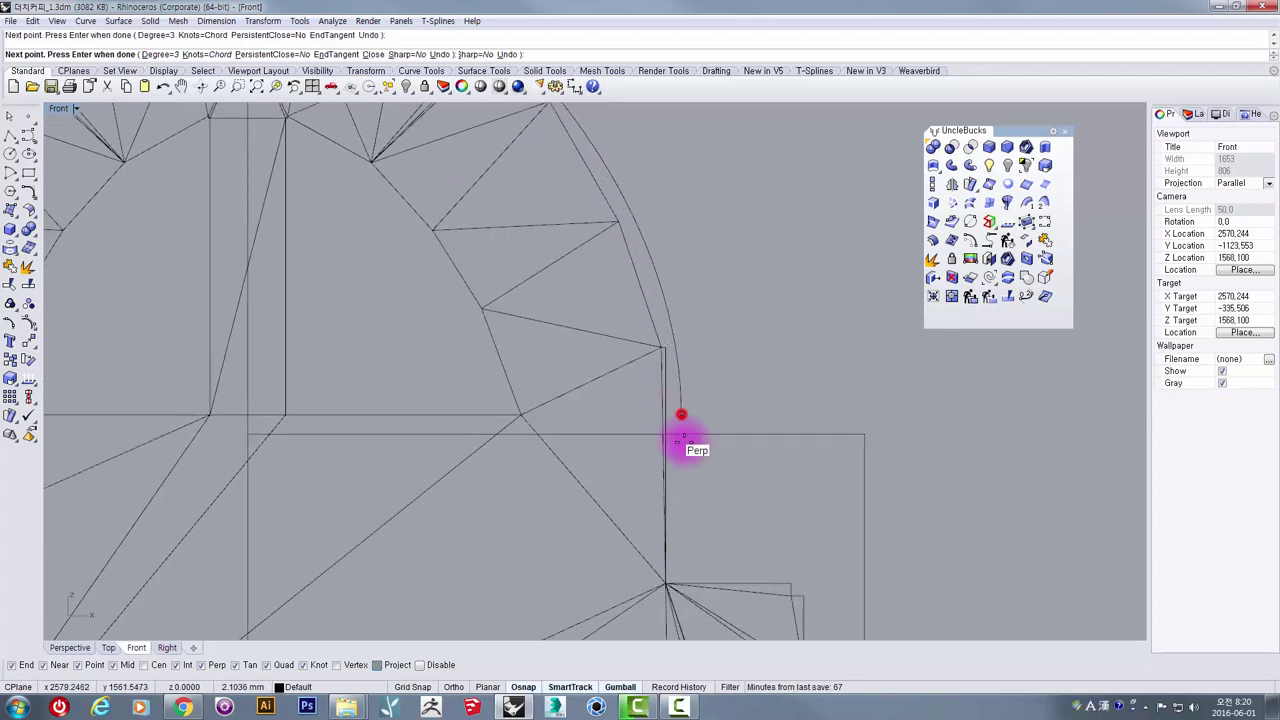
{"action": "left_click", "coordinate": [682, 512], "text": "shift"}
{"action": "right_click", "coordinate": [754, 266]}
{"action": "scroll", "coordinate": [756, 266], "scroll_direction": "down", "scroll_amount": 8}
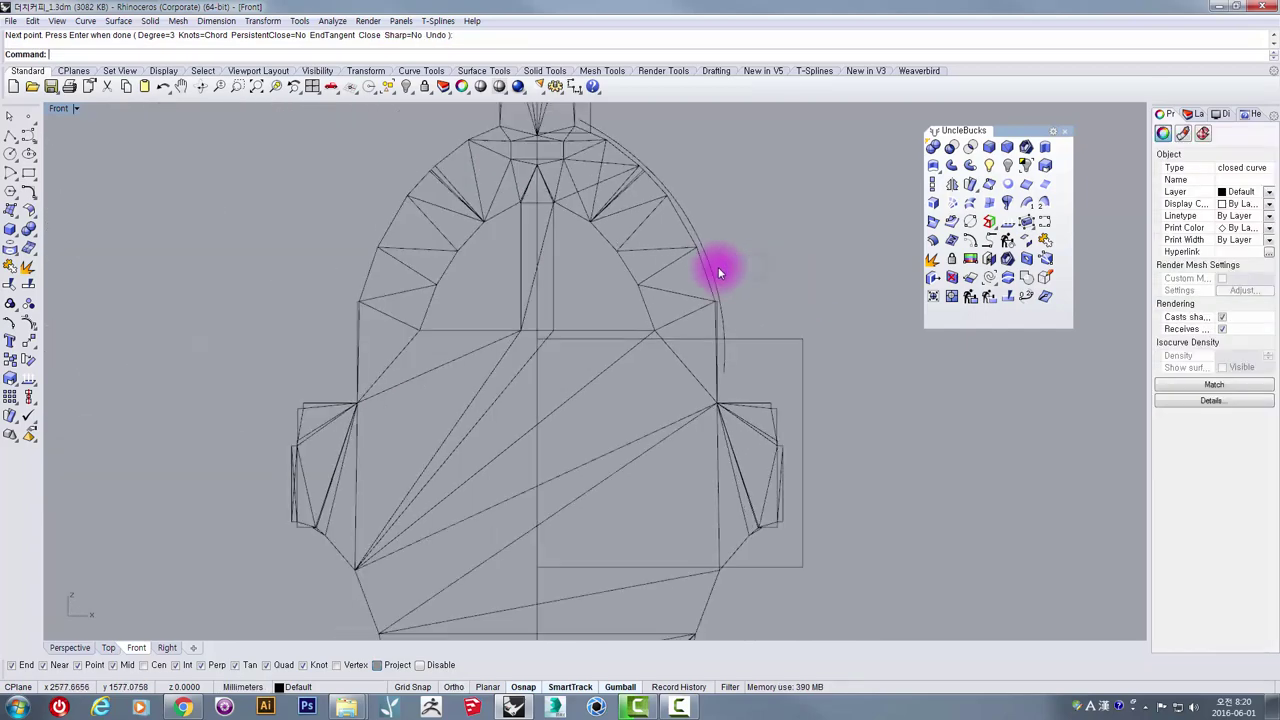
{"action": "left_click", "coordinate": [712, 272]}
Step: Shorten the side-box rectangle by raising its bottom edge to just below the side box, and leave nothing selected
{"action": "scroll", "coordinate": [716, 268], "scroll_direction": "down", "scroll_amount": 6}
{"action": "right_click_drag", "start_coordinate": [726, 252], "coordinate": [617, 303]}
{"action": "scroll", "coordinate": [654, 286], "scroll_direction": "down", "scroll_amount": 4}
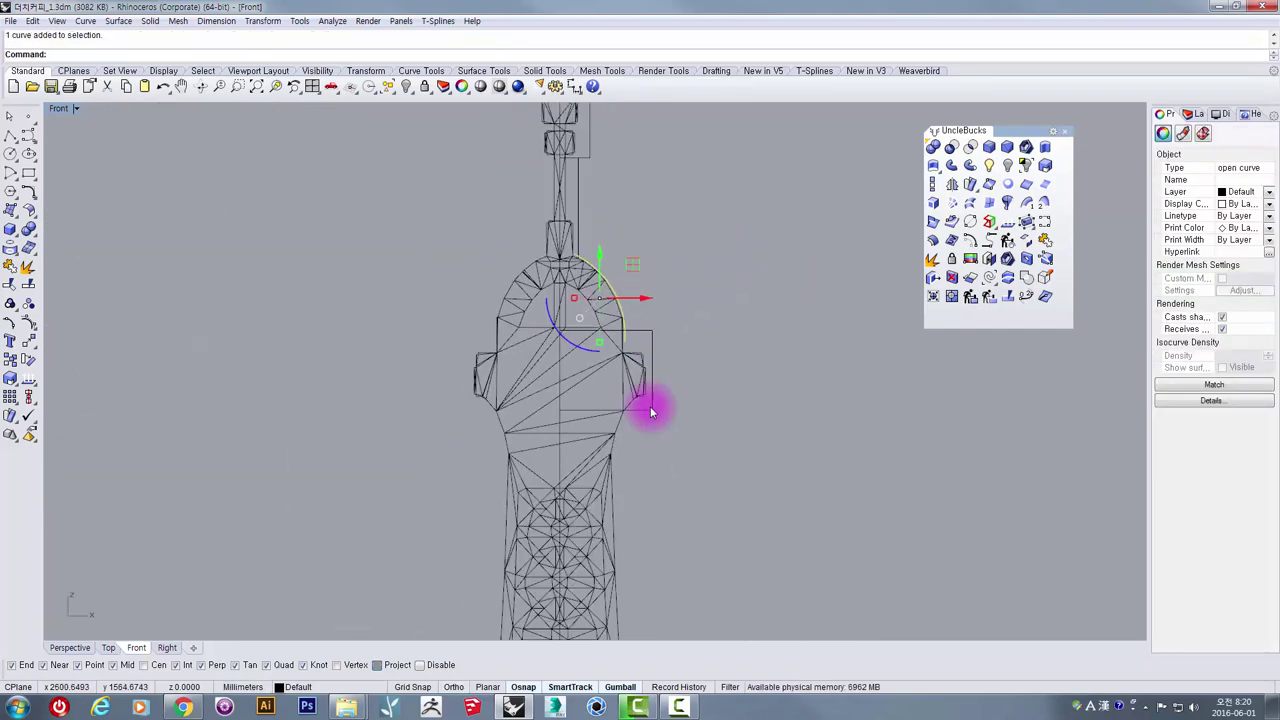
{"action": "scroll", "coordinate": [651, 409], "scroll_direction": "down", "scroll_amount": 2}
{"action": "right_click_drag", "start_coordinate": [649, 408], "coordinate": [633, 281]}
{"action": "scroll", "coordinate": [607, 322], "scroll_direction": "up", "scroll_amount": 8}
{"action": "left_click", "coordinate": [634, 274]}
{"action": "scroll", "coordinate": [656, 227], "scroll_direction": "up", "scroll_amount": 4}
{"action": "right_click_drag", "start_coordinate": [657, 220], "coordinate": [649, 309]}
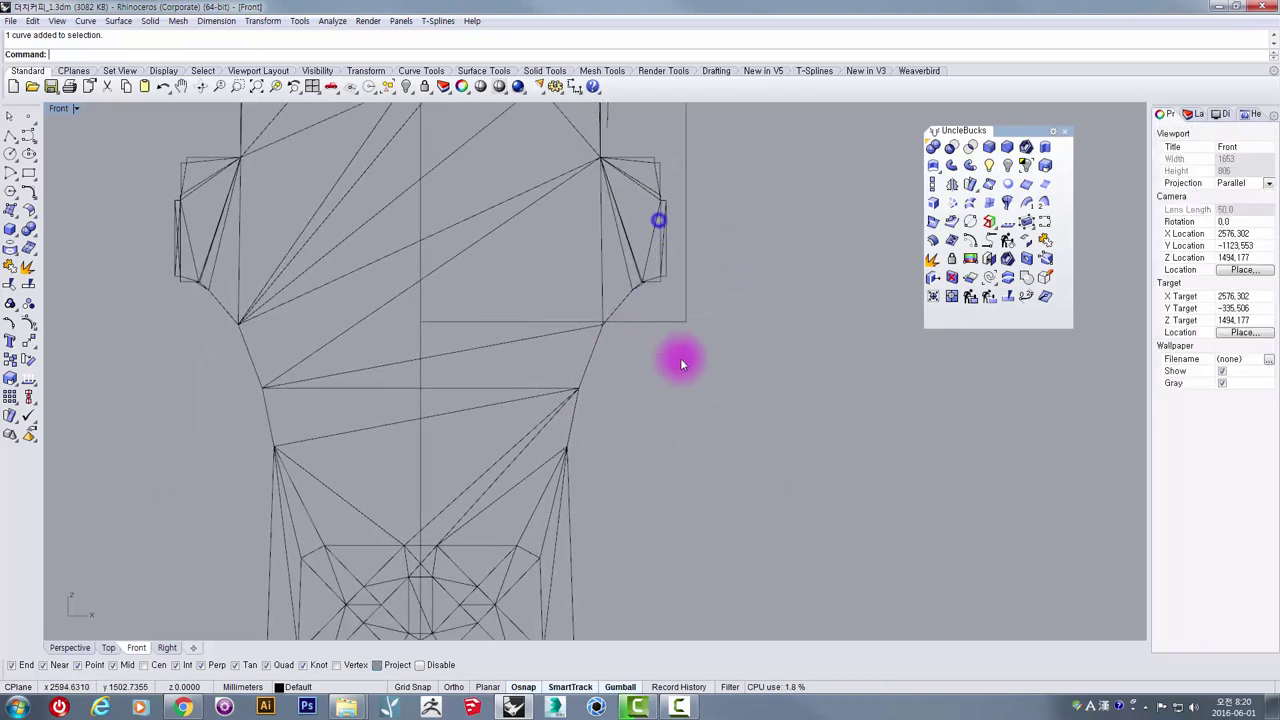
{"action": "left_click_drag", "start_coordinate": [675, 343], "coordinate": [666, 305]}
{"action": "right_click_drag", "start_coordinate": [666, 303], "coordinate": [637, 435]}
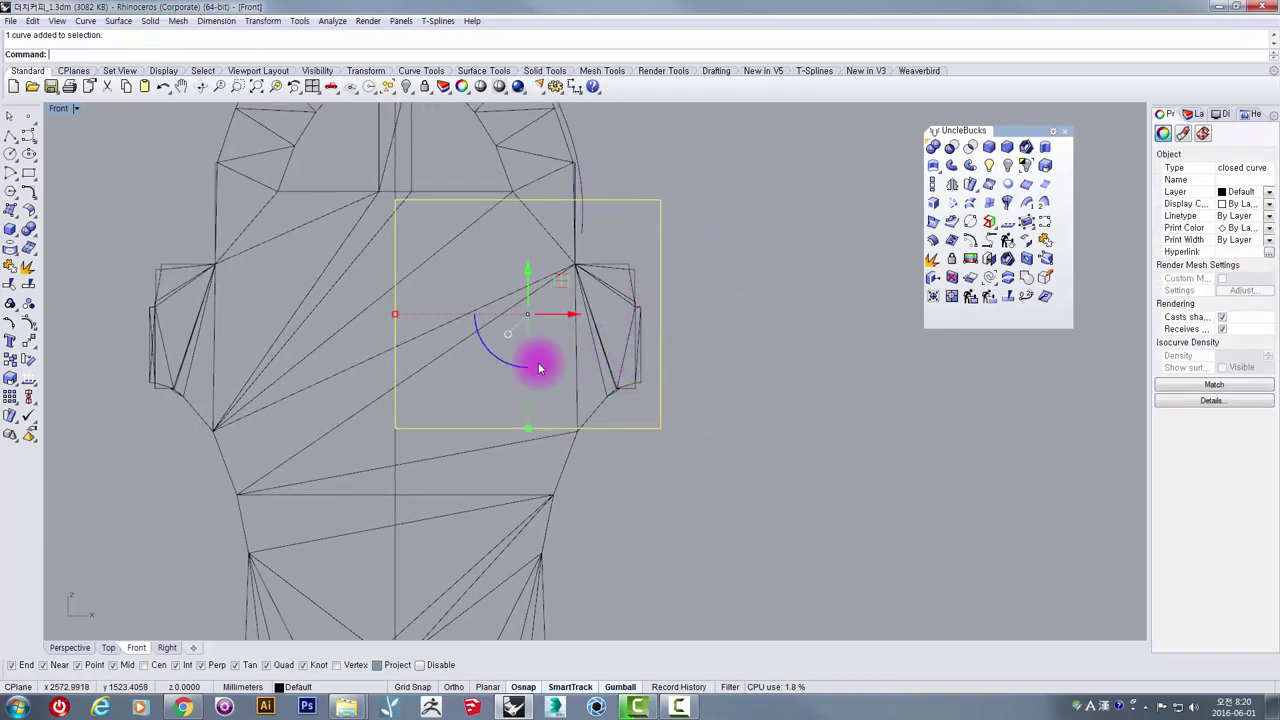
{"action": "left_click_drag", "start_coordinate": [527, 424], "coordinate": [533, 392]}
{"action": "left_click", "coordinate": [729, 406]}
Step: Start an interpolated curve at the side box's underside and run it along the flared neck to just below the lattice shaft's upper corner
{"action": "right_click_drag", "start_coordinate": [634, 474], "coordinate": [620, 278]}
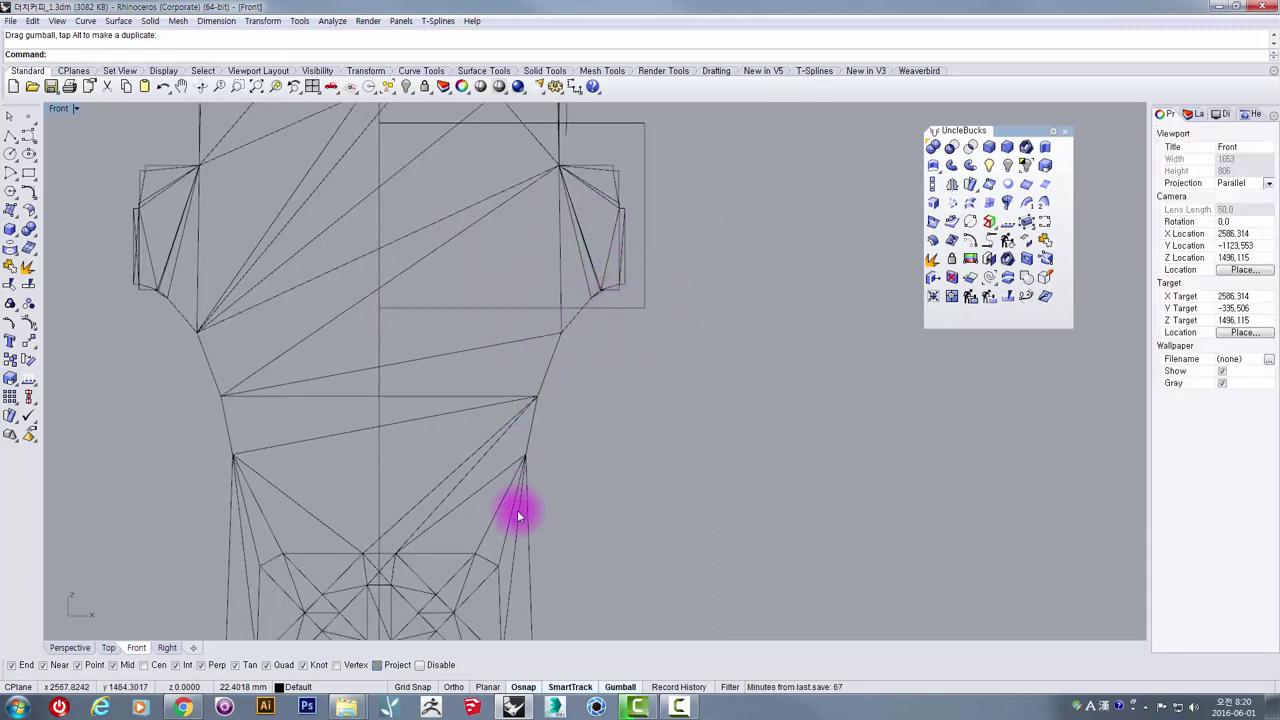
{"action": "left_click", "coordinate": [28, 134]}
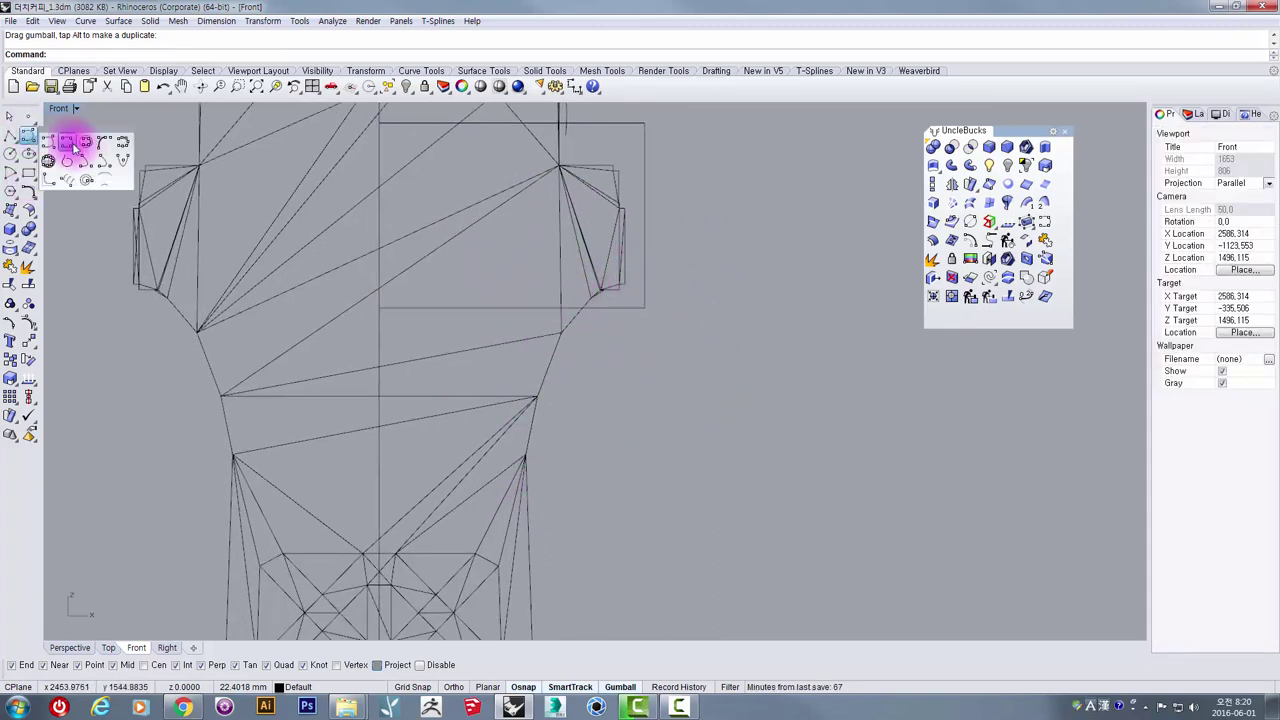
{"action": "left_click", "coordinate": [67, 143]}
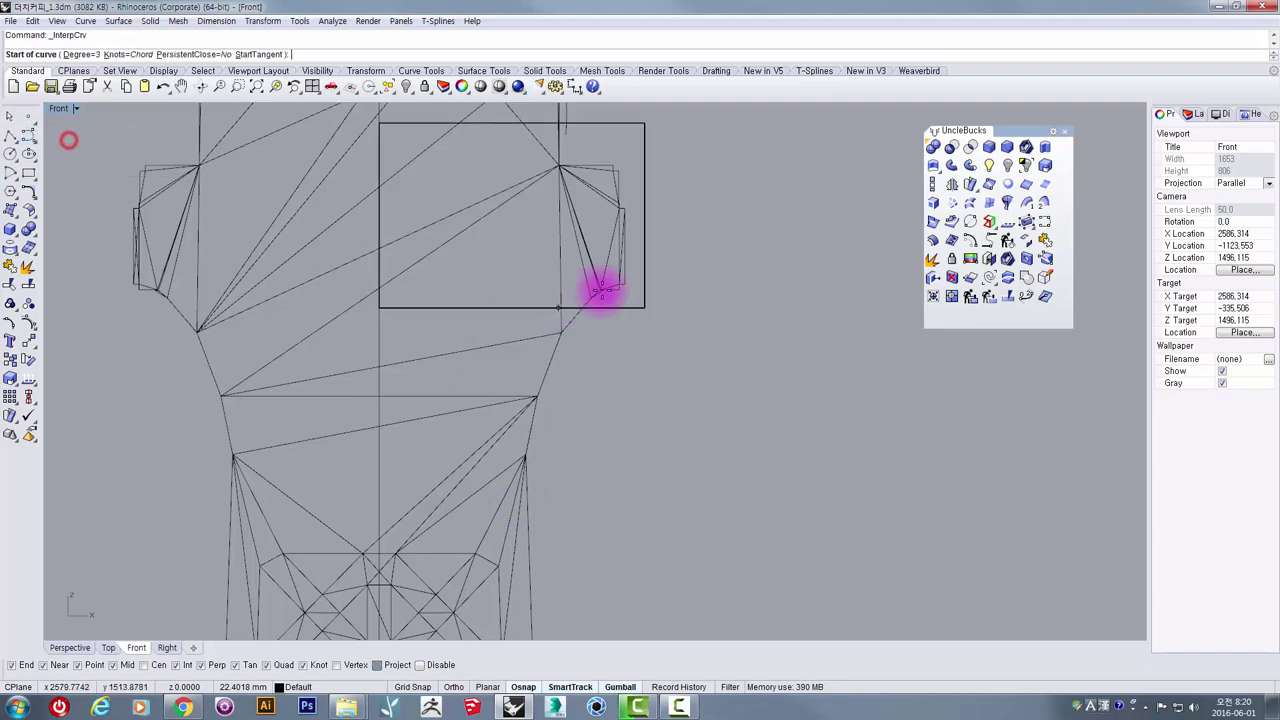
{"action": "scroll", "coordinate": [603, 284], "scroll_direction": "up", "scroll_amount": 2}
{"action": "left_click", "coordinate": [626, 287]}
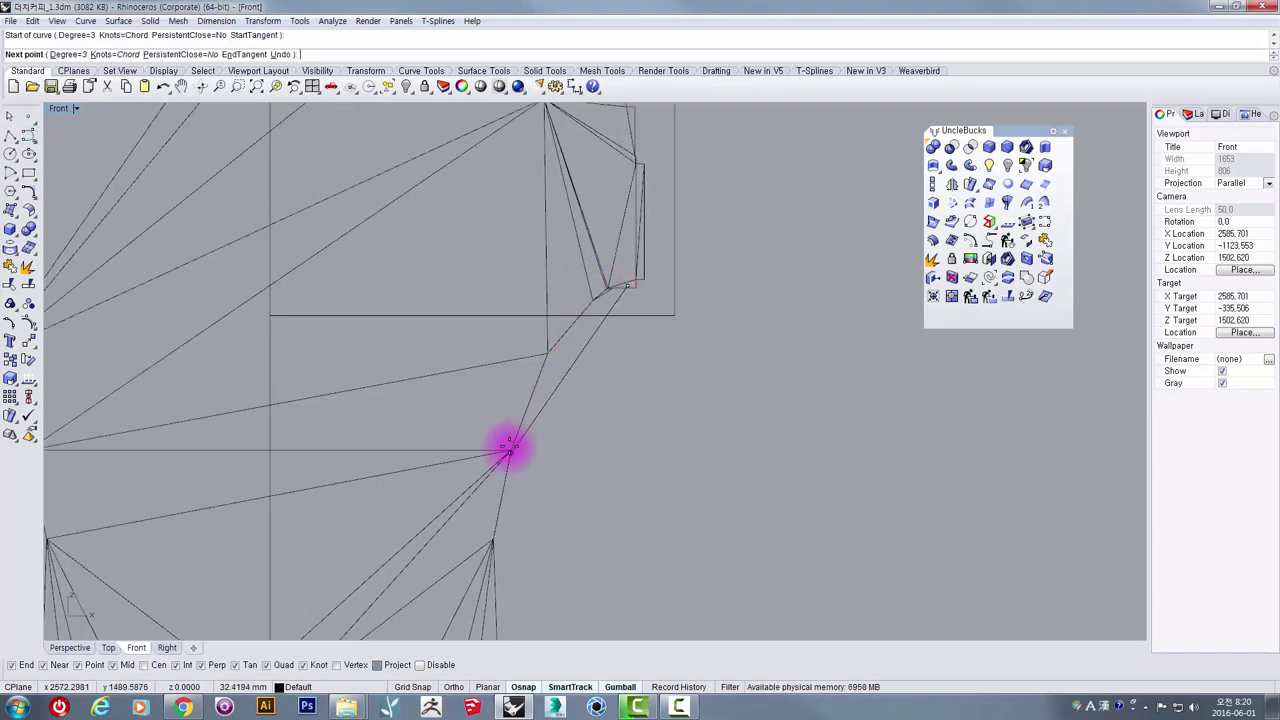
{"action": "left_click", "coordinate": [511, 436]}
{"action": "scroll", "coordinate": [511, 436], "scroll_direction": "down", "scroll_amount": 3}
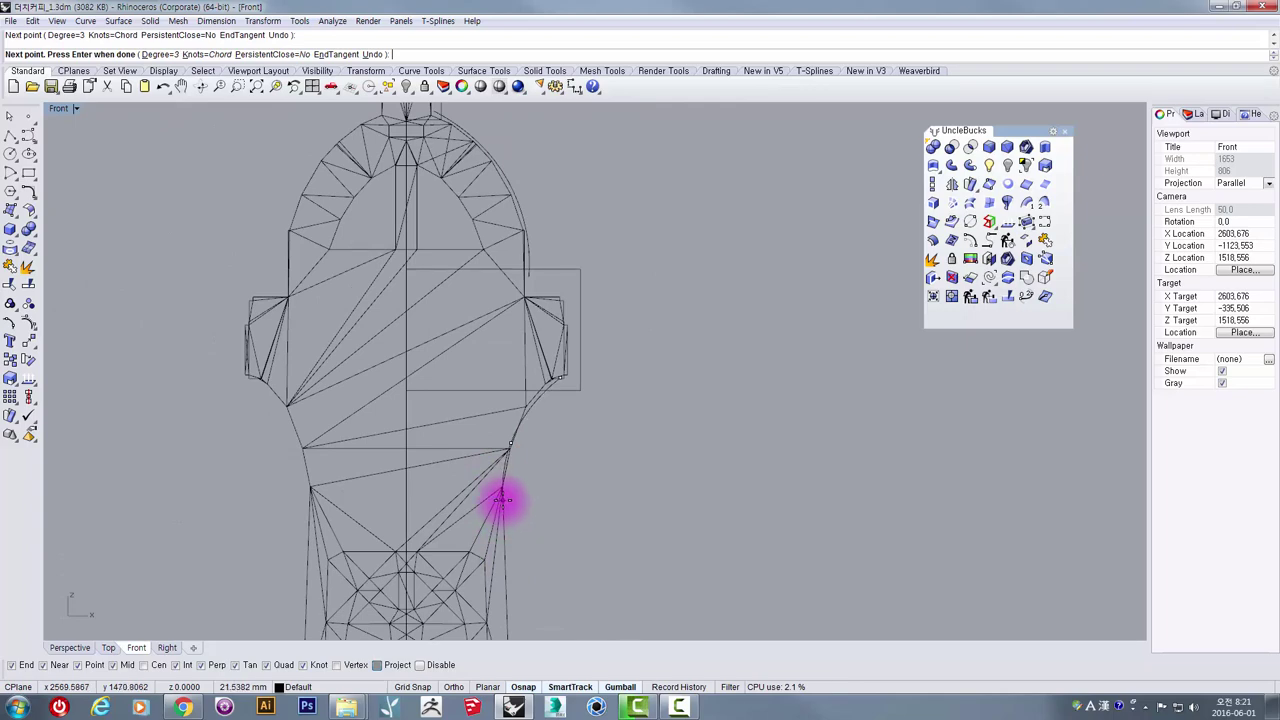
{"action": "left_click", "coordinate": [510, 500]}
Step: Continue the interpolated curve down the lattice shaft's outer edge to just inside the upper platform rectangle's top edge, and finish it
{"action": "scroll", "coordinate": [514, 500], "scroll_direction": "down", "scroll_amount": 4}
{"action": "scroll", "coordinate": [517, 325], "scroll_direction": "up", "scroll_amount": 3}
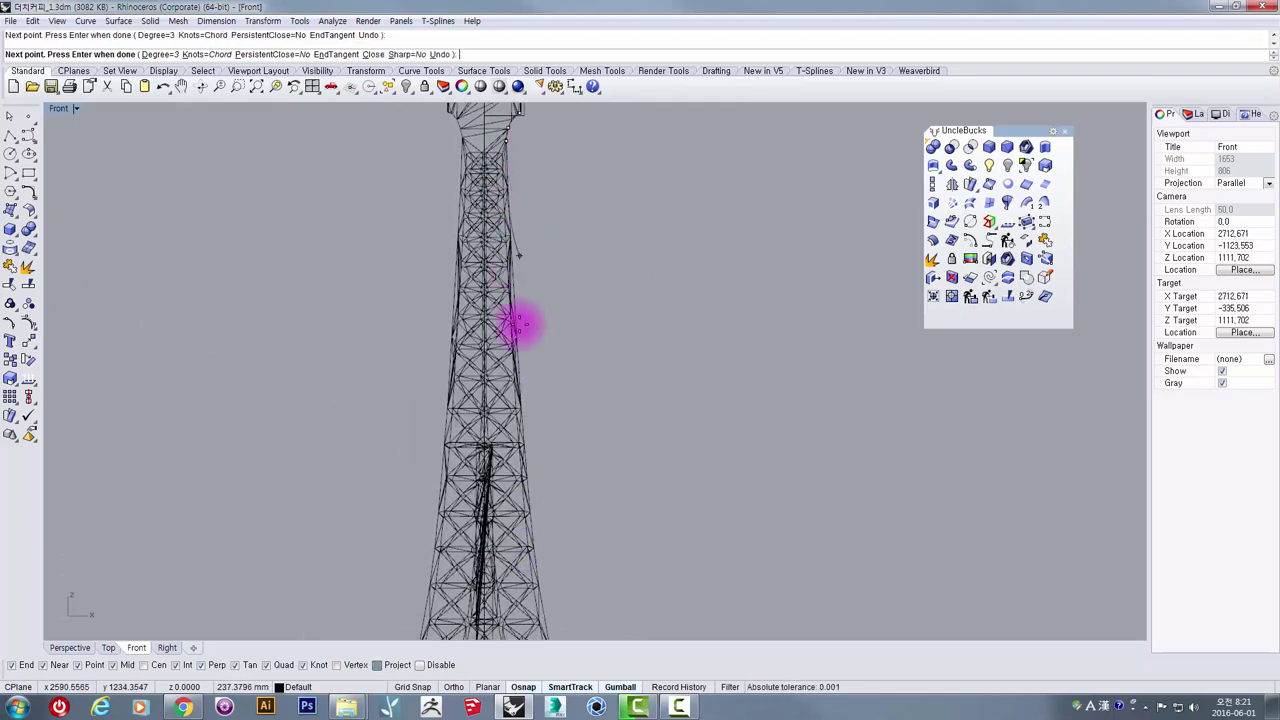
{"action": "scroll", "coordinate": [514, 200], "scroll_direction": "up", "scroll_amount": 2}
{"action": "scroll", "coordinate": [519, 214], "scroll_direction": "down", "scroll_amount": 1}
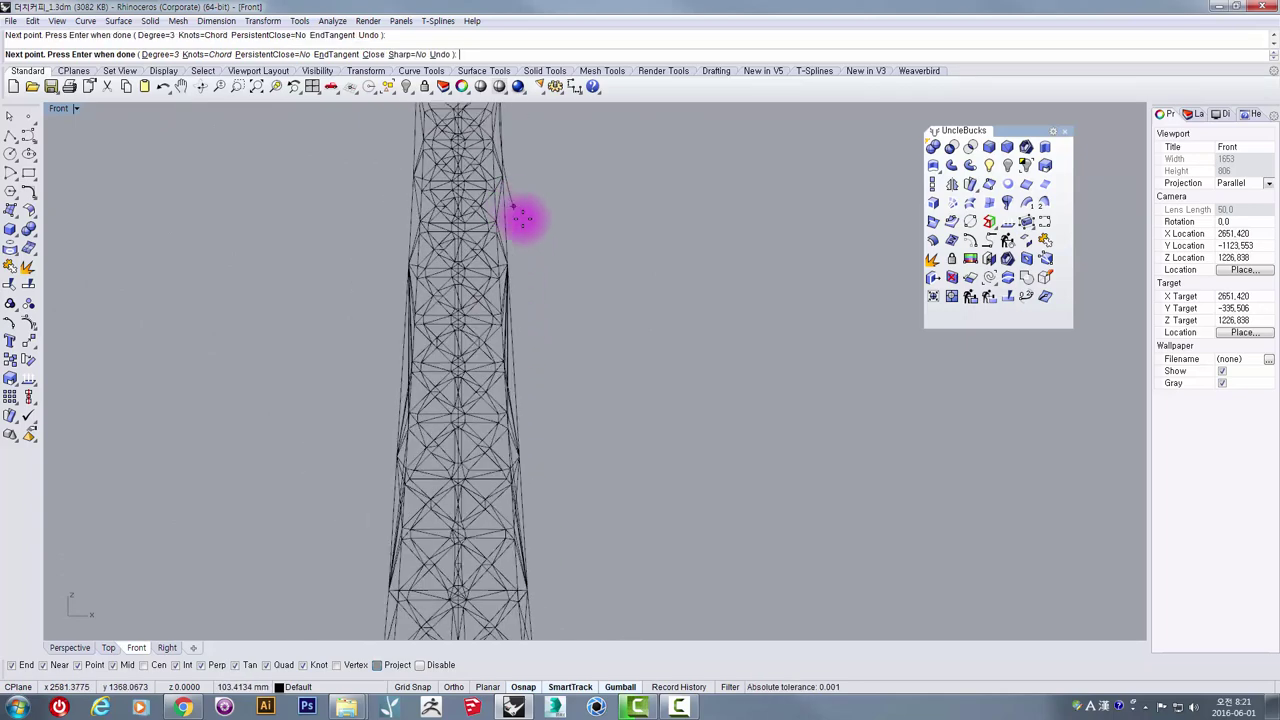
{"action": "right_click_drag", "start_coordinate": [523, 284], "coordinate": [508, 540]}
{"action": "scroll", "coordinate": [488, 362], "scroll_direction": "up", "scroll_amount": 10}
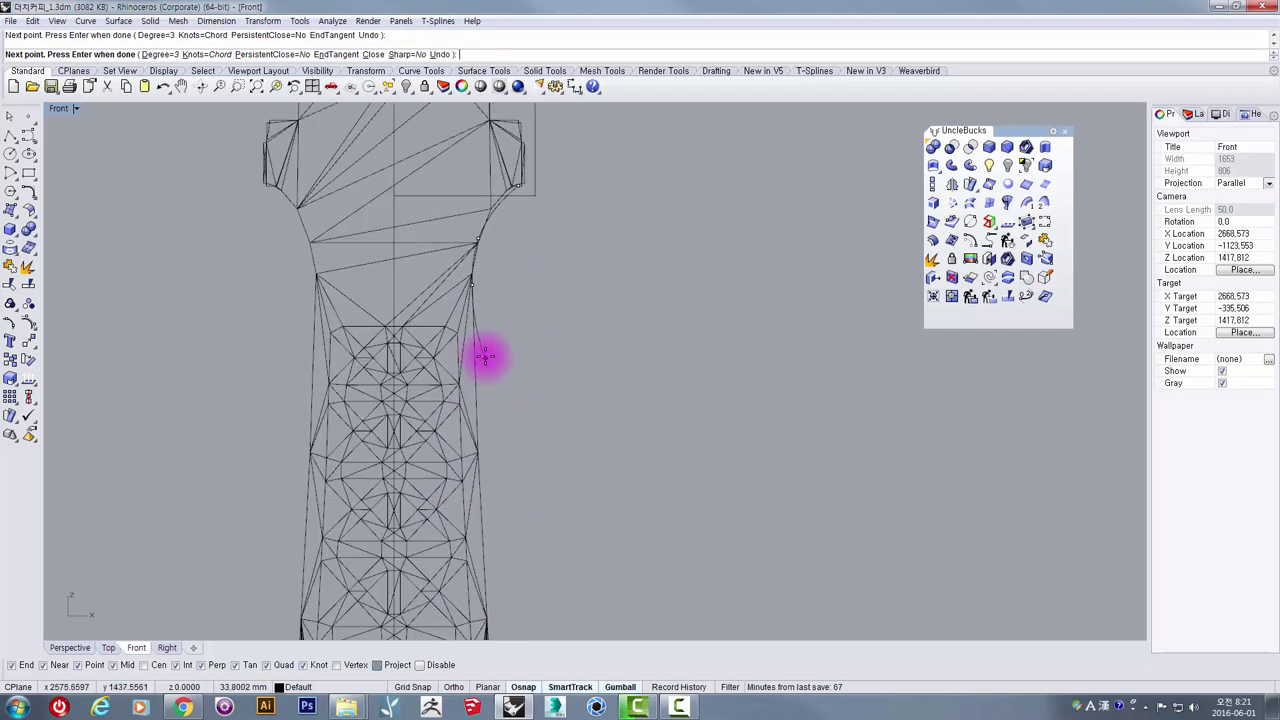
{"action": "scroll", "coordinate": [480, 348], "scroll_direction": "down", "scroll_amount": 2}
{"action": "scroll", "coordinate": [463, 288], "scroll_direction": "up", "scroll_amount": 5}
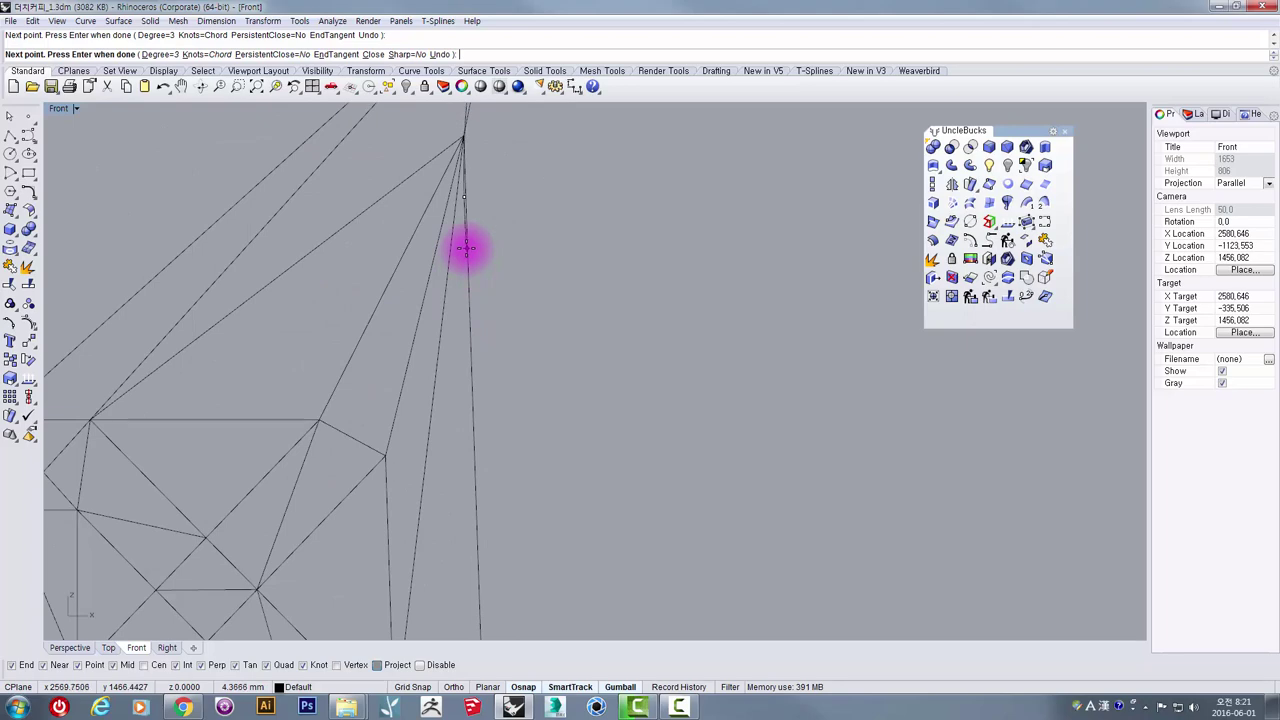
{"action": "scroll", "coordinate": [478, 352], "scroll_direction": "down", "scroll_amount": 5}
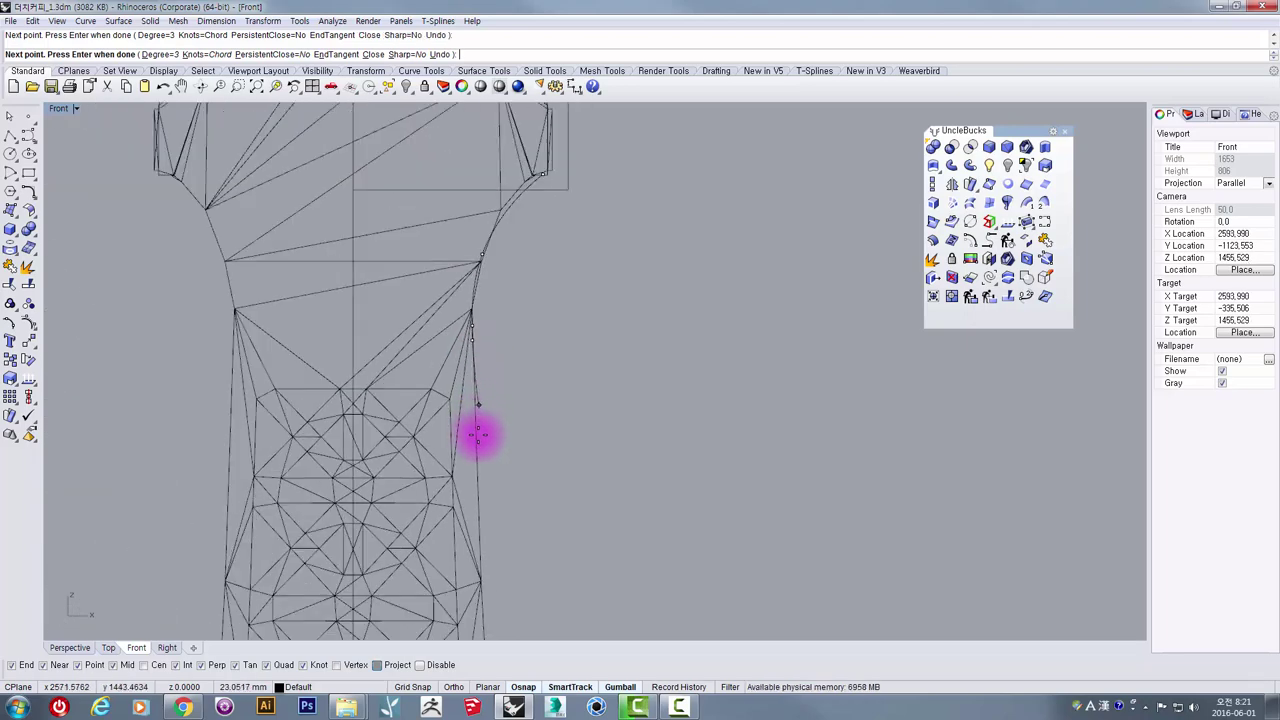
{"action": "right_click_drag", "start_coordinate": [493, 541], "coordinate": [482, 196]}
{"action": "scroll", "coordinate": [485, 310], "scroll_direction": "down", "scroll_amount": 6}
{"action": "right_click_drag", "start_coordinate": [498, 547], "coordinate": [491, 366]}
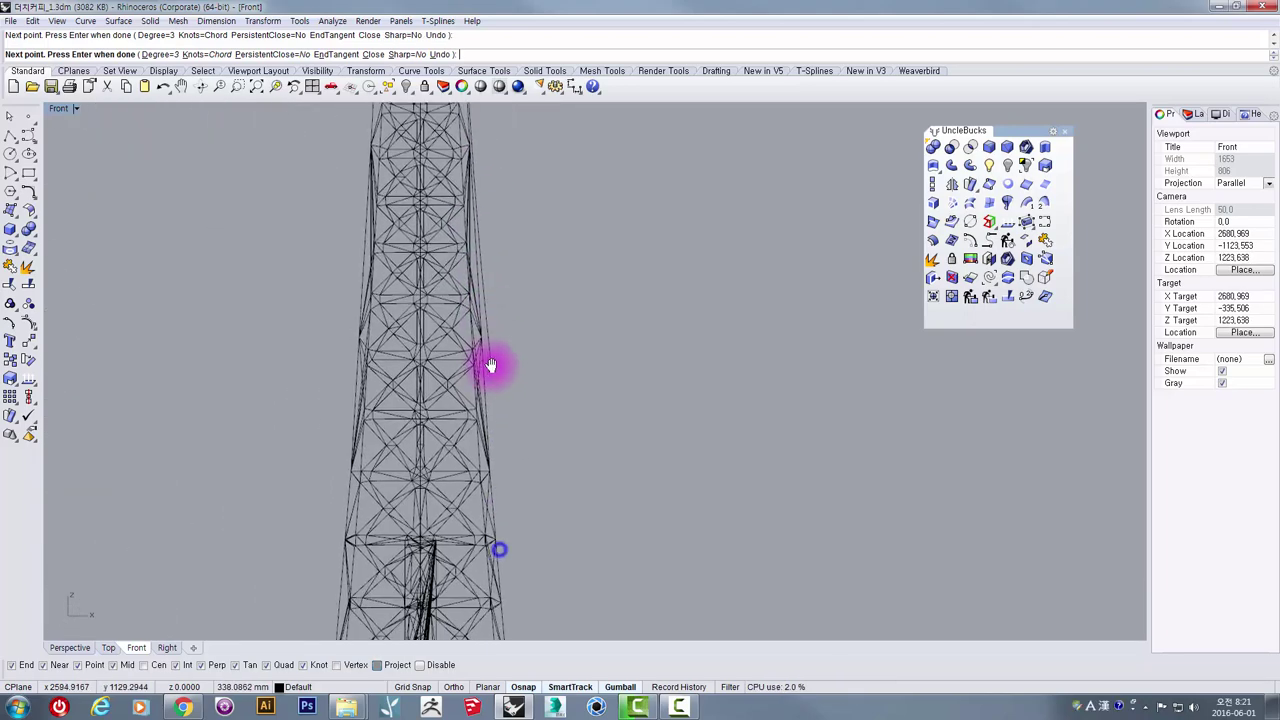
{"action": "scroll", "coordinate": [481, 382], "scroll_direction": "up", "scroll_amount": 4}
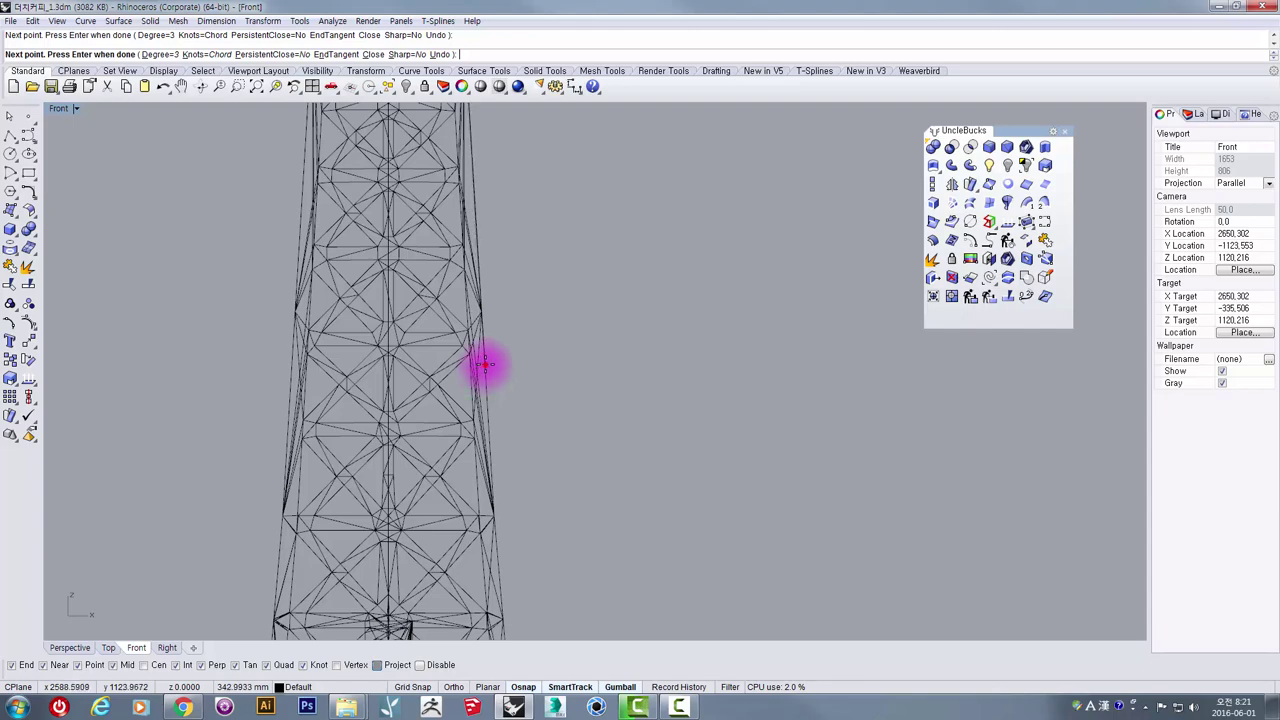
{"action": "right_click_drag", "start_coordinate": [505, 515], "coordinate": [499, 250]}
{"action": "right_click_drag", "start_coordinate": [517, 543], "coordinate": [497, 320]}
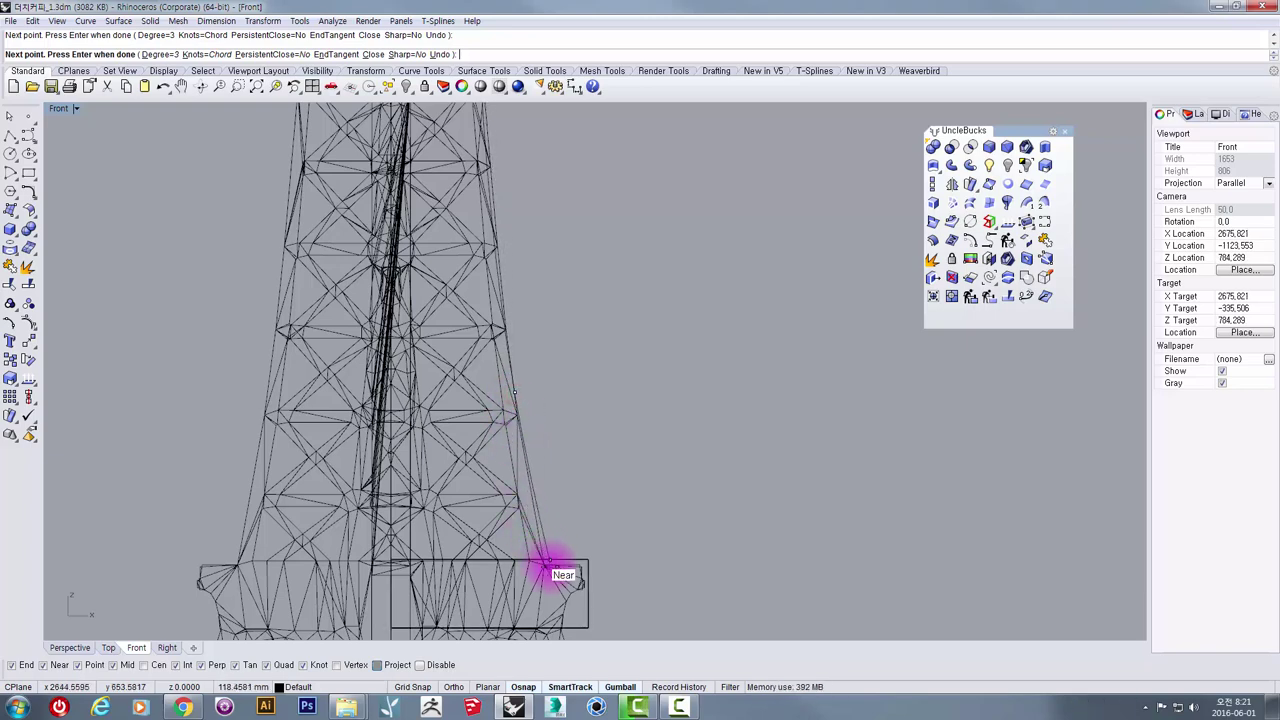
{"action": "scroll", "coordinate": [542, 555], "scroll_direction": "up", "scroll_amount": 3}
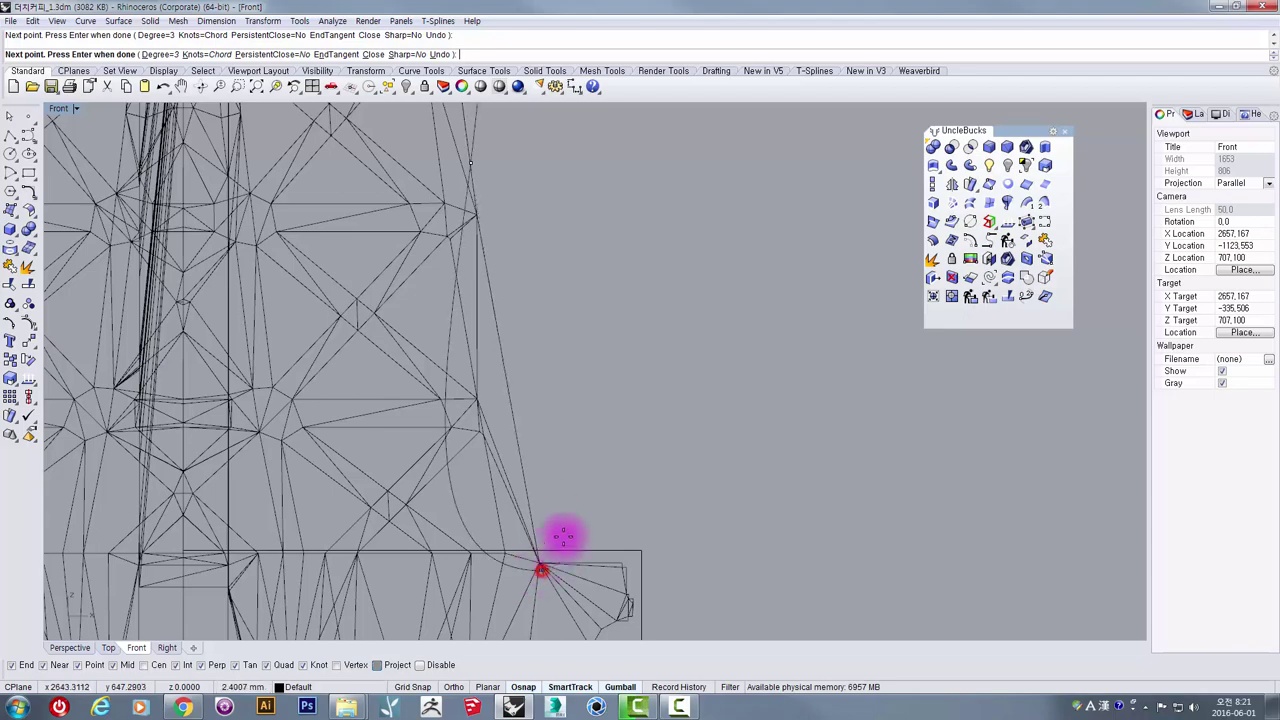
{"action": "right_click", "coordinate": [586, 354]}
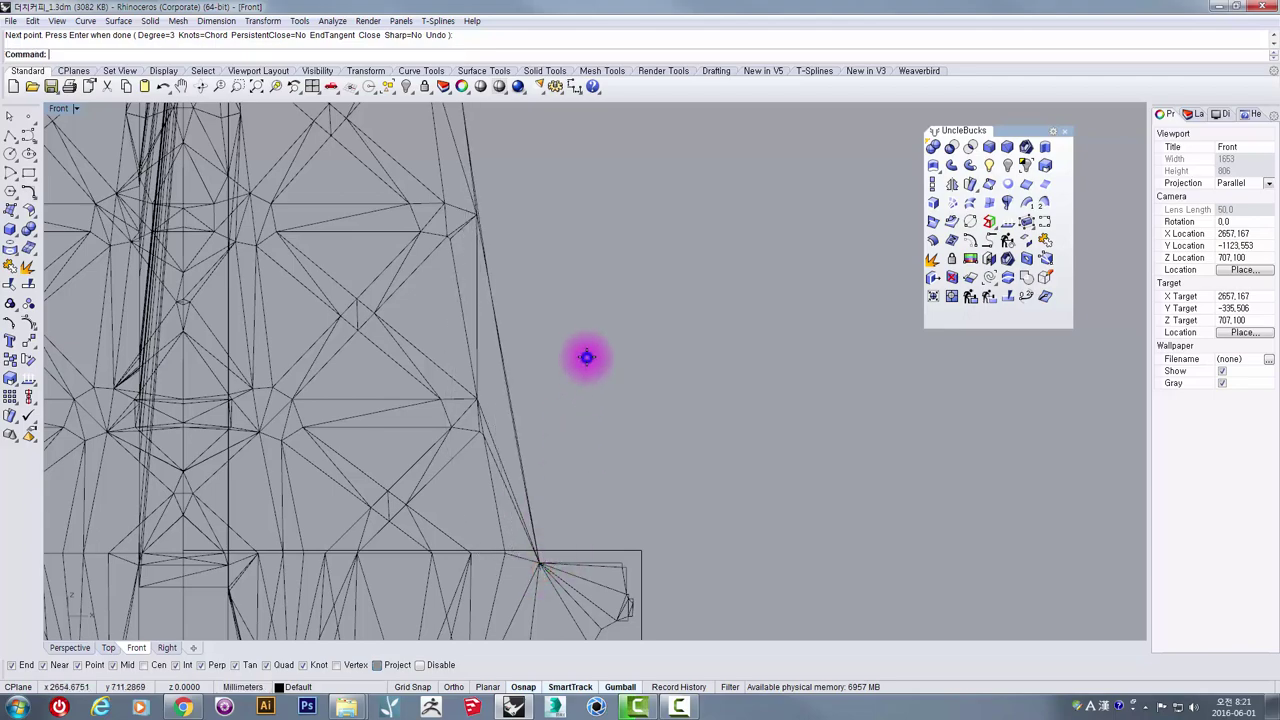
Step: Select the shaft curve, check its fit between the neck and the upper platform, and turn on its control points
{"action": "left_click", "coordinate": [516, 446]}
{"action": "scroll", "coordinate": [516, 446], "scroll_direction": "down", "scroll_amount": 5}
{"action": "scroll", "coordinate": [500, 220], "scroll_direction": "down", "scroll_amount": 3}
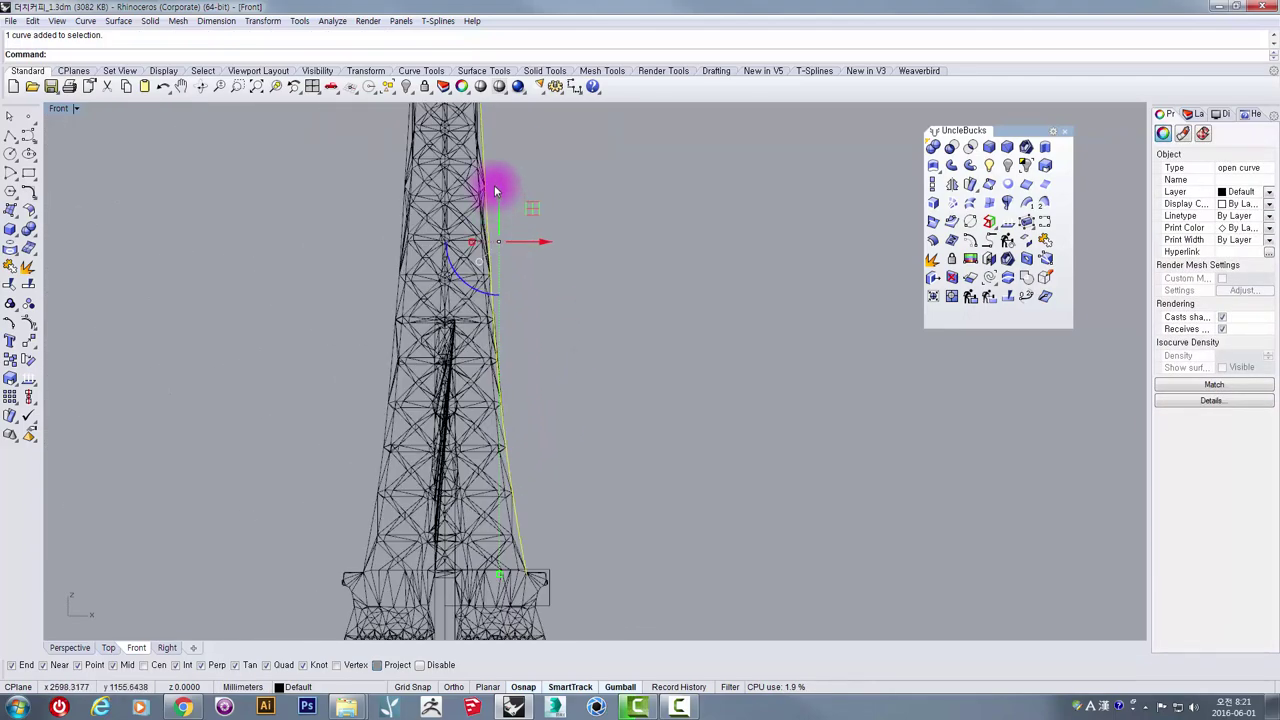
{"action": "scroll", "coordinate": [486, 220], "scroll_direction": "up", "scroll_amount": 6}
{"action": "scroll", "coordinate": [478, 250], "scroll_direction": "up", "scroll_amount": 5}
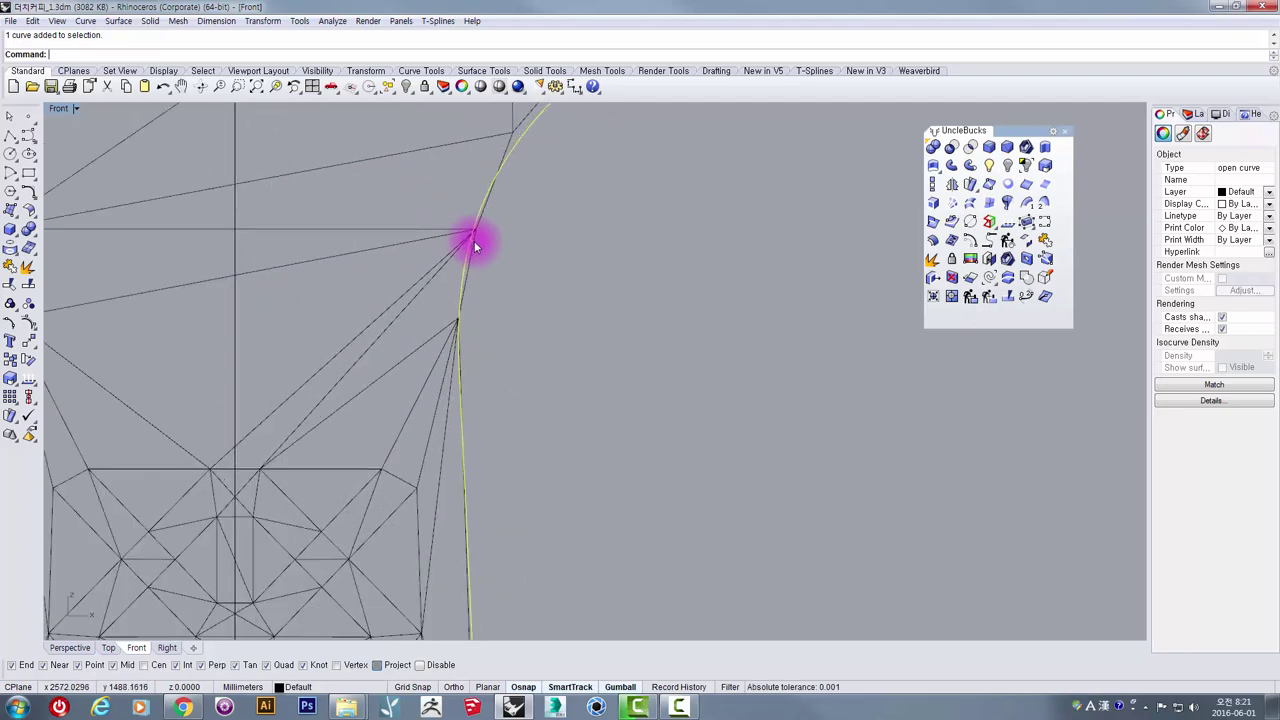
{"action": "scroll", "coordinate": [465, 456], "scroll_direction": "down", "scroll_amount": 3}
{"action": "scroll", "coordinate": [476, 460], "scroll_direction": "down", "scroll_amount": 3}
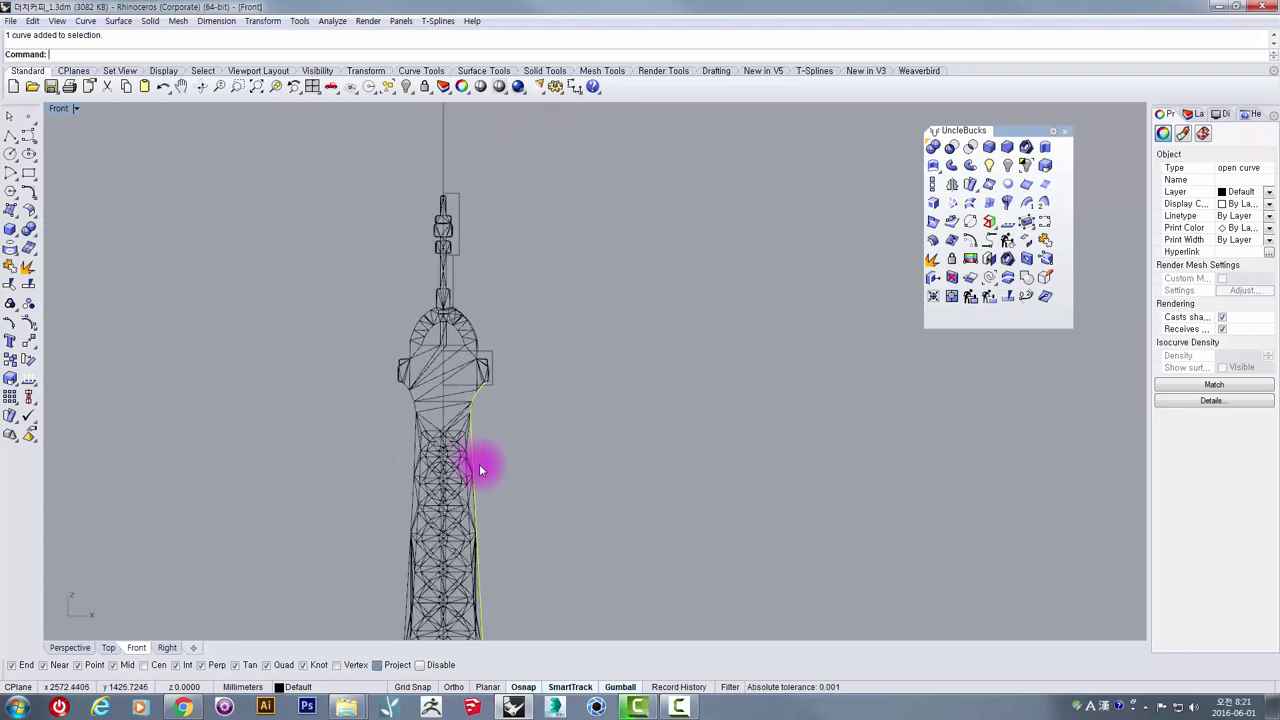
{"action": "scroll", "coordinate": [484, 456], "scroll_direction": "up", "scroll_amount": 5}
{"action": "right_click_drag", "start_coordinate": [331, 354], "coordinate": [257, 227]}
{"action": "scroll", "coordinate": [357, 243], "scroll_direction": "down", "scroll_amount": 3}
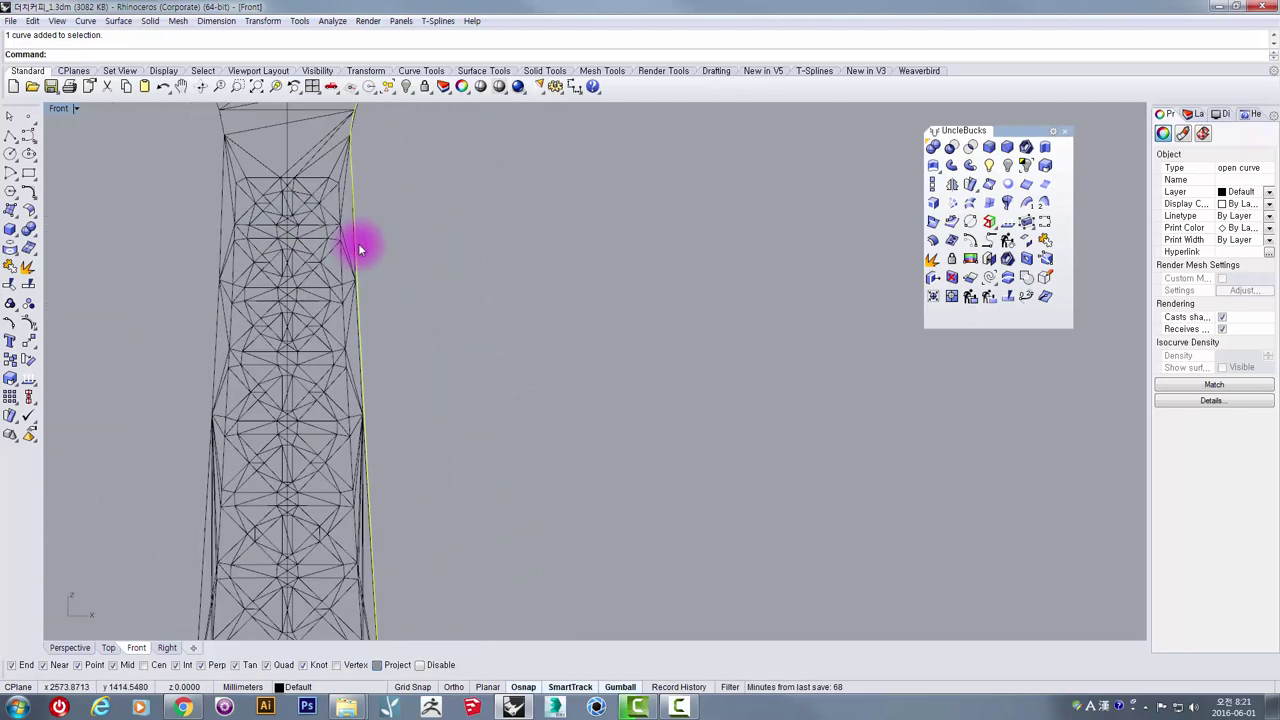
{"action": "left_click", "coordinate": [28, 320]}
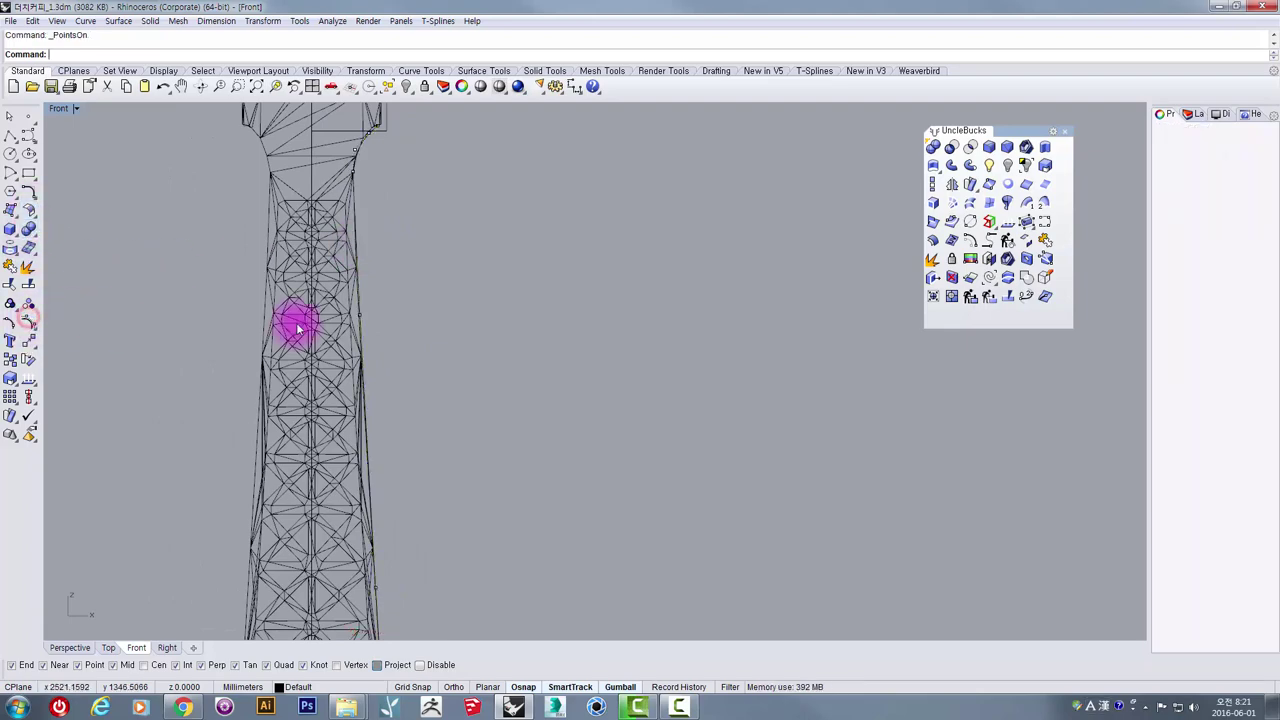
Step: Nudge the control point beside the upper lattice shaft about 0.17 mm inward, toward the tower's axis
{"action": "scroll", "coordinate": [358, 307], "scroll_direction": "up", "scroll_amount": 4}
{"action": "scroll", "coordinate": [358, 307], "scroll_direction": "down", "scroll_amount": 3}
{"action": "scroll", "coordinate": [360, 308], "scroll_direction": "up", "scroll_amount": 3}
{"action": "scroll", "coordinate": [360, 308], "scroll_direction": "up", "scroll_amount": 6}
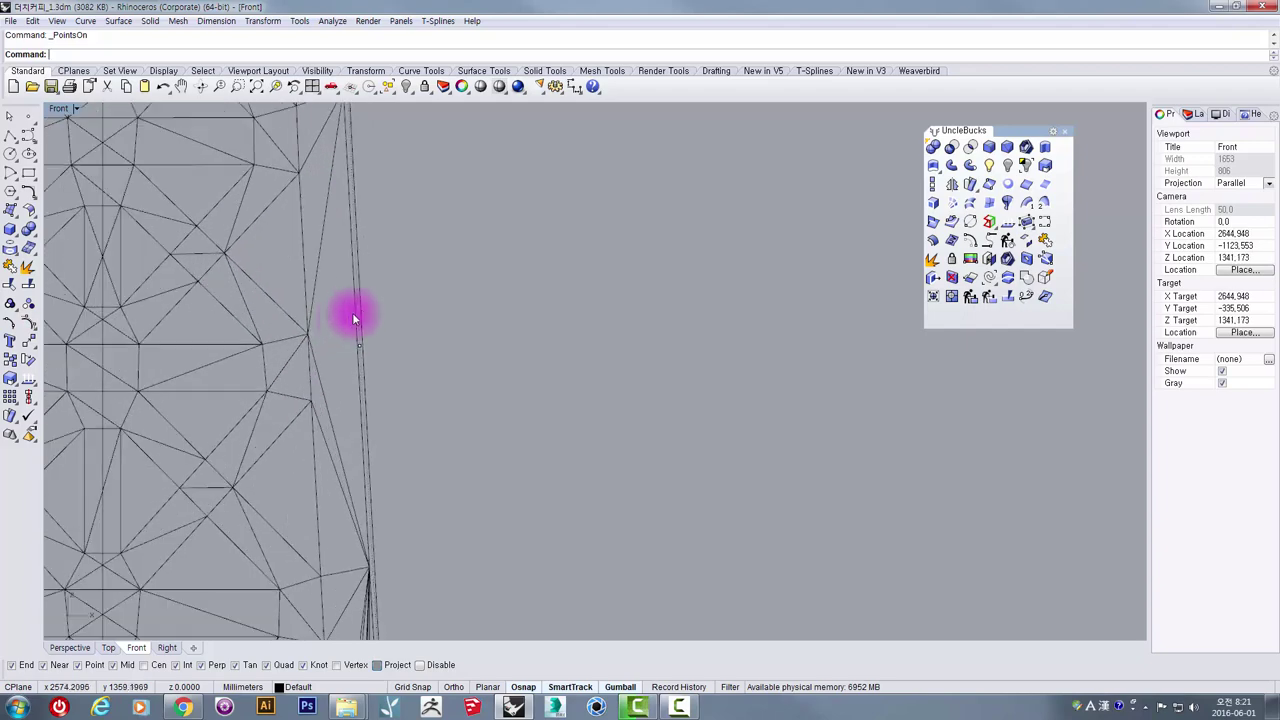
{"action": "left_click_drag", "start_coordinate": [337, 322], "coordinate": [395, 368]}
{"action": "scroll", "coordinate": [395, 368], "scroll_direction": "down", "scroll_amount": 5}
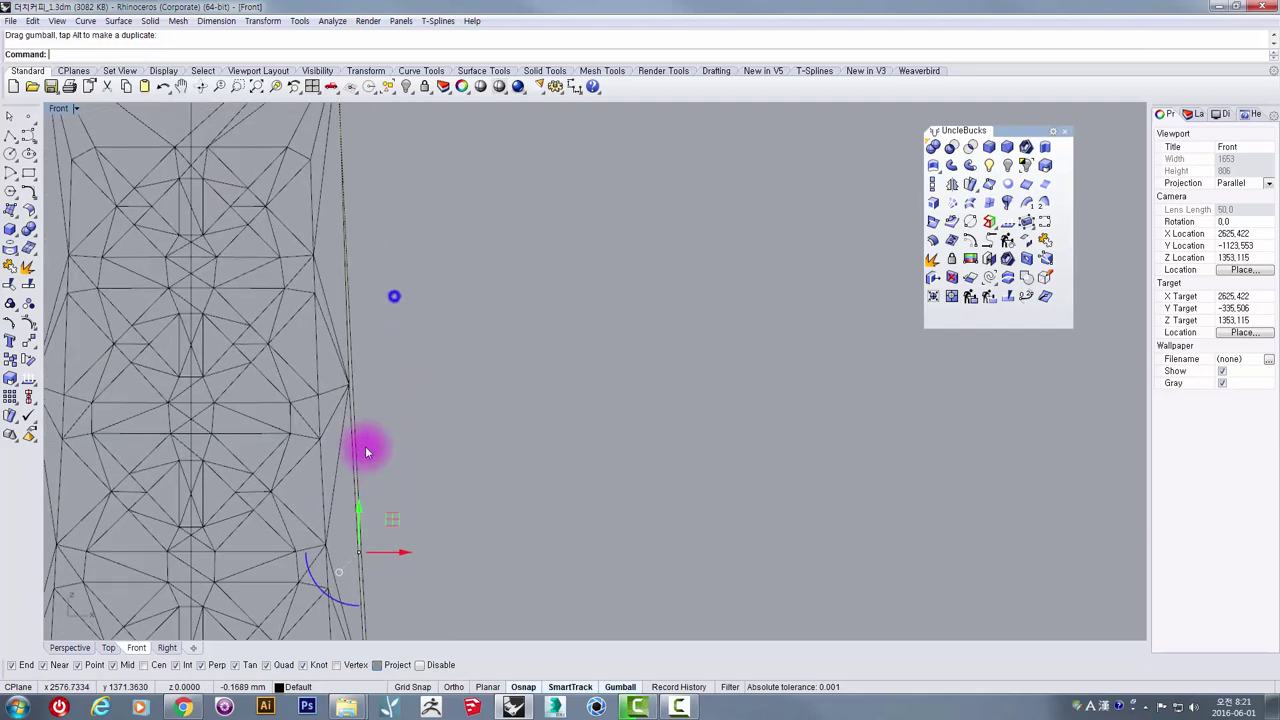
Step: Nudge the control point at the shaft's upper corner, just below the flared neck, about 0.42 mm outward
{"action": "scroll", "coordinate": [329, 514], "scroll_direction": "up", "scroll_amount": 5}
{"action": "scroll", "coordinate": [344, 340], "scroll_direction": "up", "scroll_amount": 3}
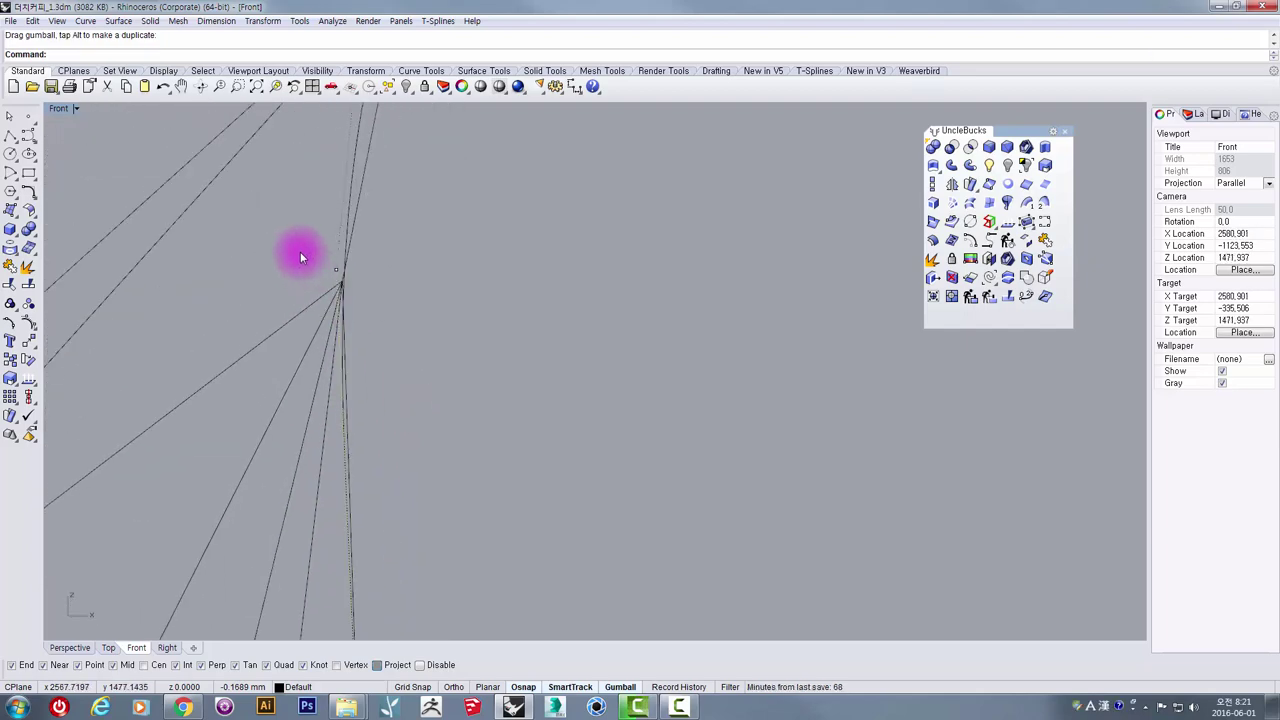
{"action": "left_click_drag", "start_coordinate": [297, 251], "coordinate": [374, 275]}
Step: Nudge the control point beside the lower lattice shaft, a few bays above the upper platform, about 0.8 mm outward
{"action": "scroll", "coordinate": [374, 283], "scroll_direction": "down", "scroll_amount": 20}
{"action": "right_click_drag", "start_coordinate": [415, 493], "coordinate": [414, 247]}
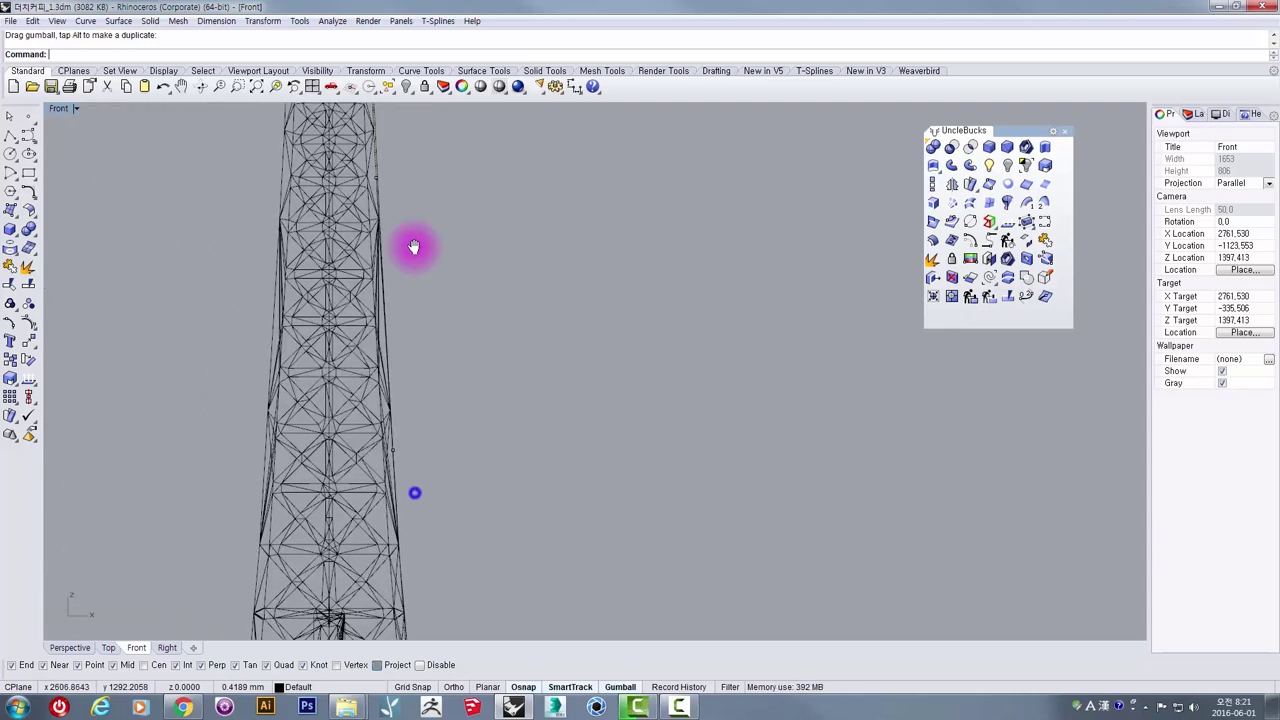
{"action": "scroll", "coordinate": [416, 340], "scroll_direction": "down", "scroll_amount": 2}
{"action": "right_click_drag", "start_coordinate": [417, 434], "coordinate": [405, 175]}
{"action": "scroll", "coordinate": [375, 290], "scroll_direction": "up", "scroll_amount": 6}
{"action": "right_click_drag", "start_coordinate": [460, 440], "coordinate": [426, 174]}
{"action": "scroll", "coordinate": [391, 304], "scroll_direction": "up", "scroll_amount": 6}
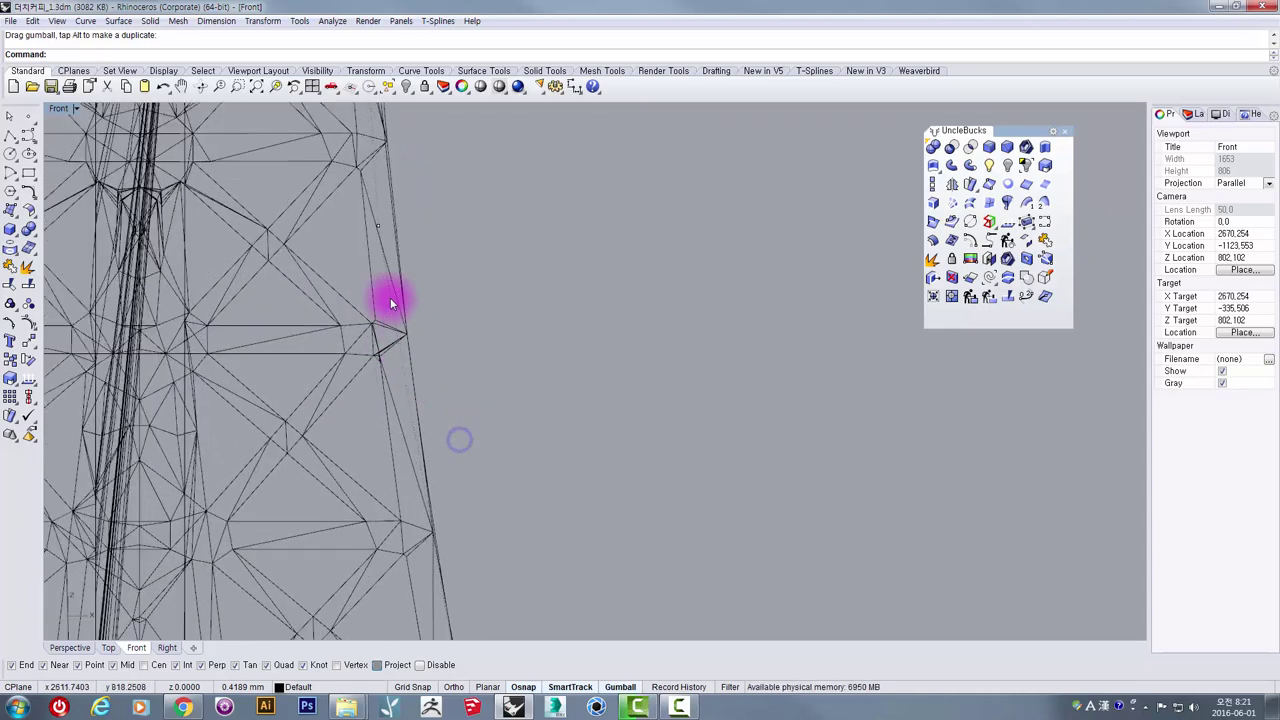
{"action": "left_click_drag", "start_coordinate": [407, 229], "coordinate": [410, 234]}
Step: Check the shaft curve's fit down to the upper platform, turn off its control points and select the whole curve
{"action": "scroll", "coordinate": [410, 236], "scroll_direction": "down", "scroll_amount": 6}
{"action": "right_click_drag", "start_coordinate": [418, 428], "coordinate": [400, 214]}
{"action": "scroll", "coordinate": [435, 304], "scroll_direction": "up", "scroll_amount": 12}
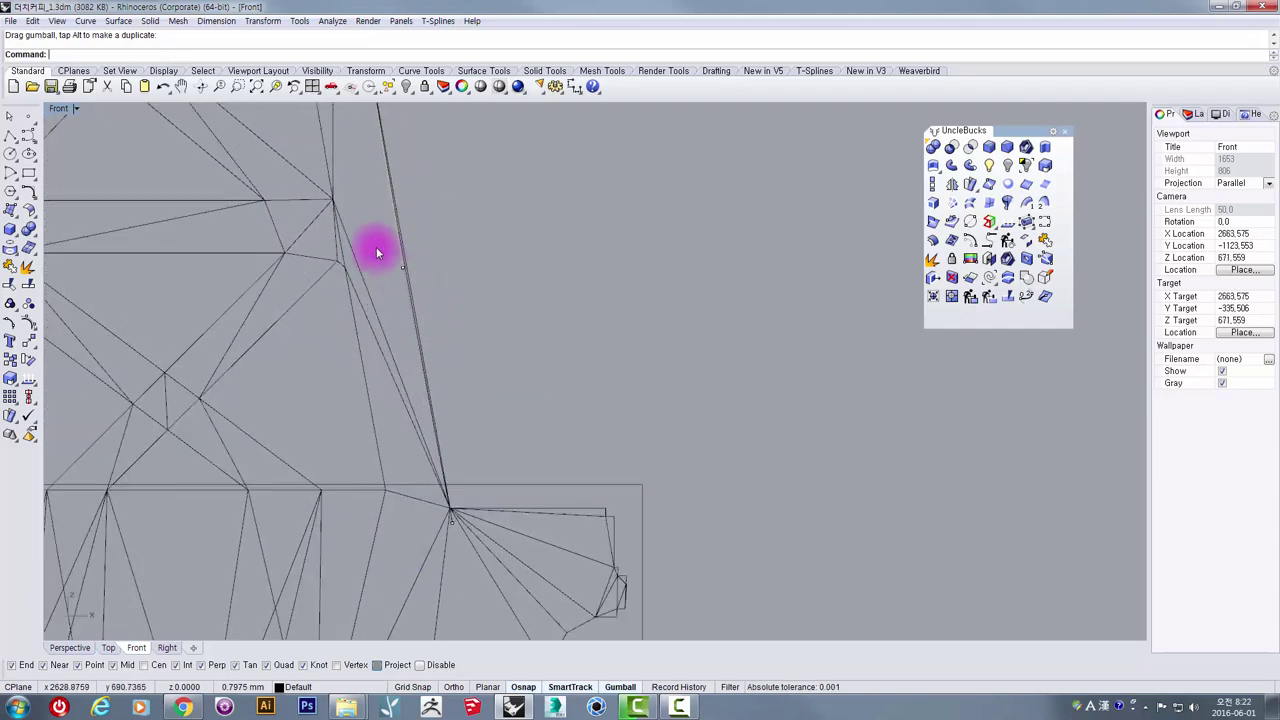
{"action": "scroll", "coordinate": [462, 333], "scroll_direction": "down", "scroll_amount": 15}
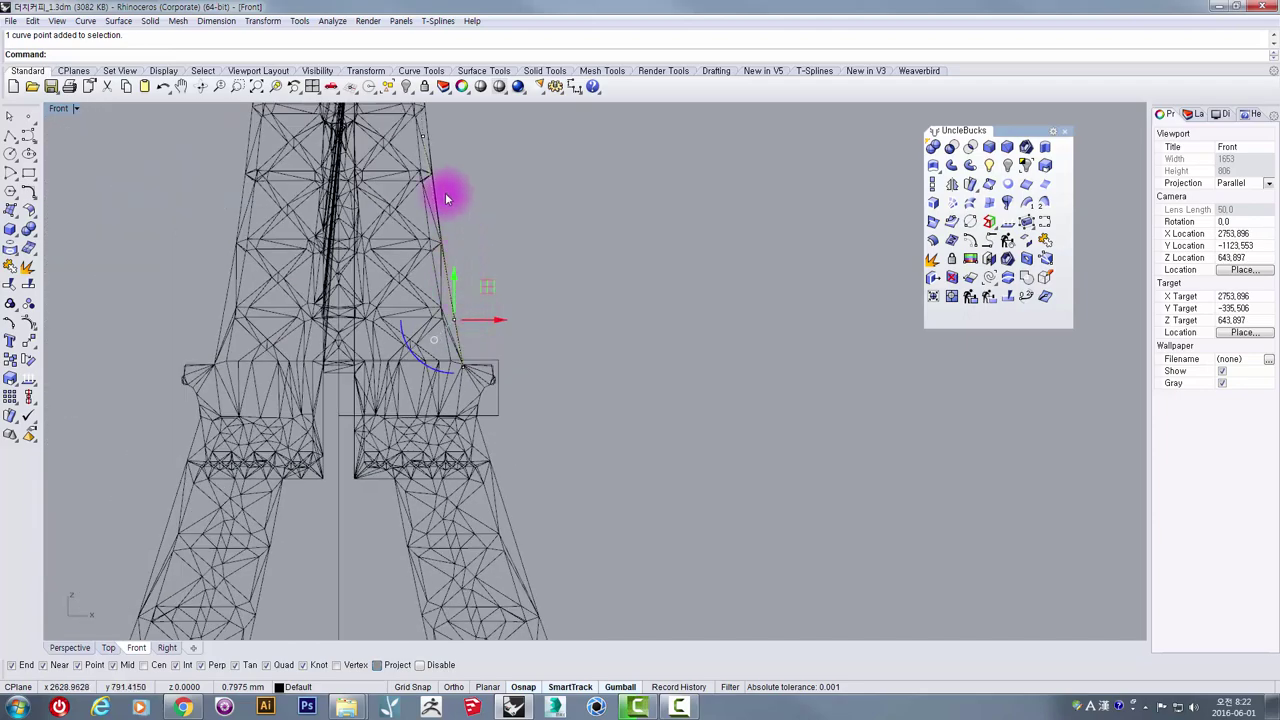
{"action": "right_click_drag", "start_coordinate": [445, 194], "coordinate": [424, 443]}
{"action": "scroll", "coordinate": [395, 330], "scroll_direction": "up", "scroll_amount": 4}
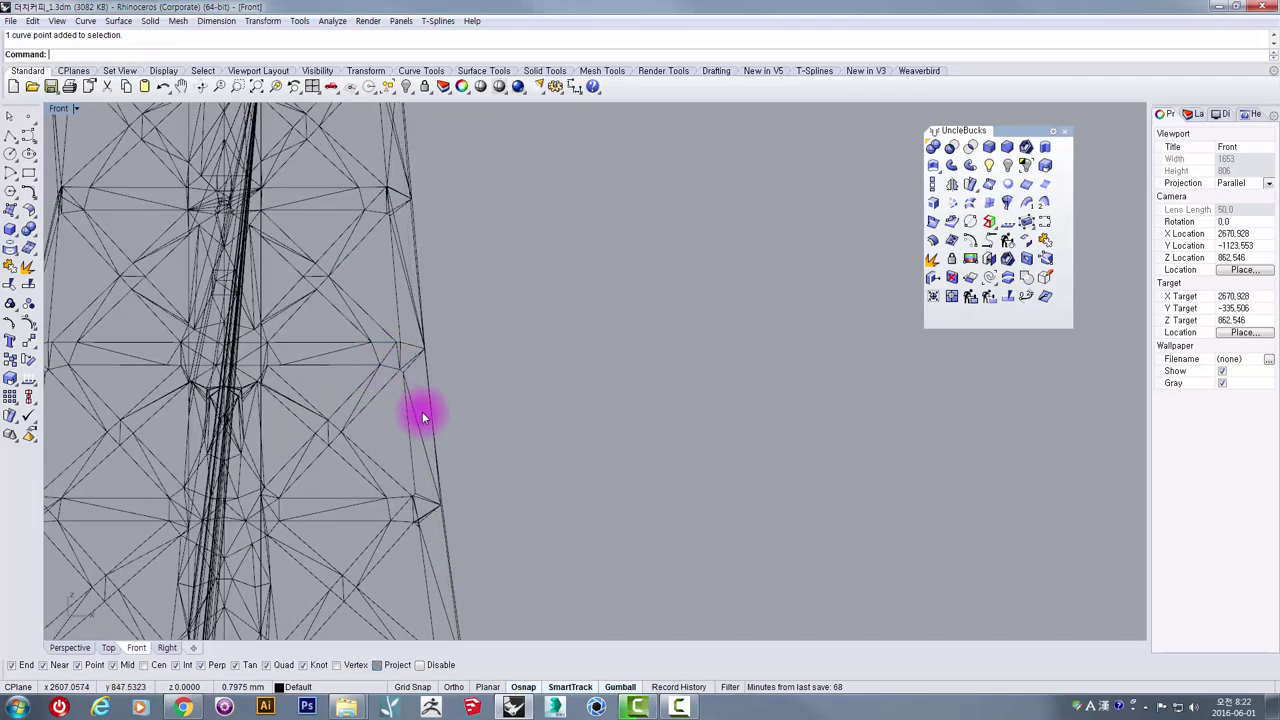
{"action": "left_click", "coordinate": [426, 412]}
{"action": "left_click", "coordinate": [465, 447]}
{"action": "scroll", "coordinate": [434, 217], "scroll_direction": "down", "scroll_amount": 6}
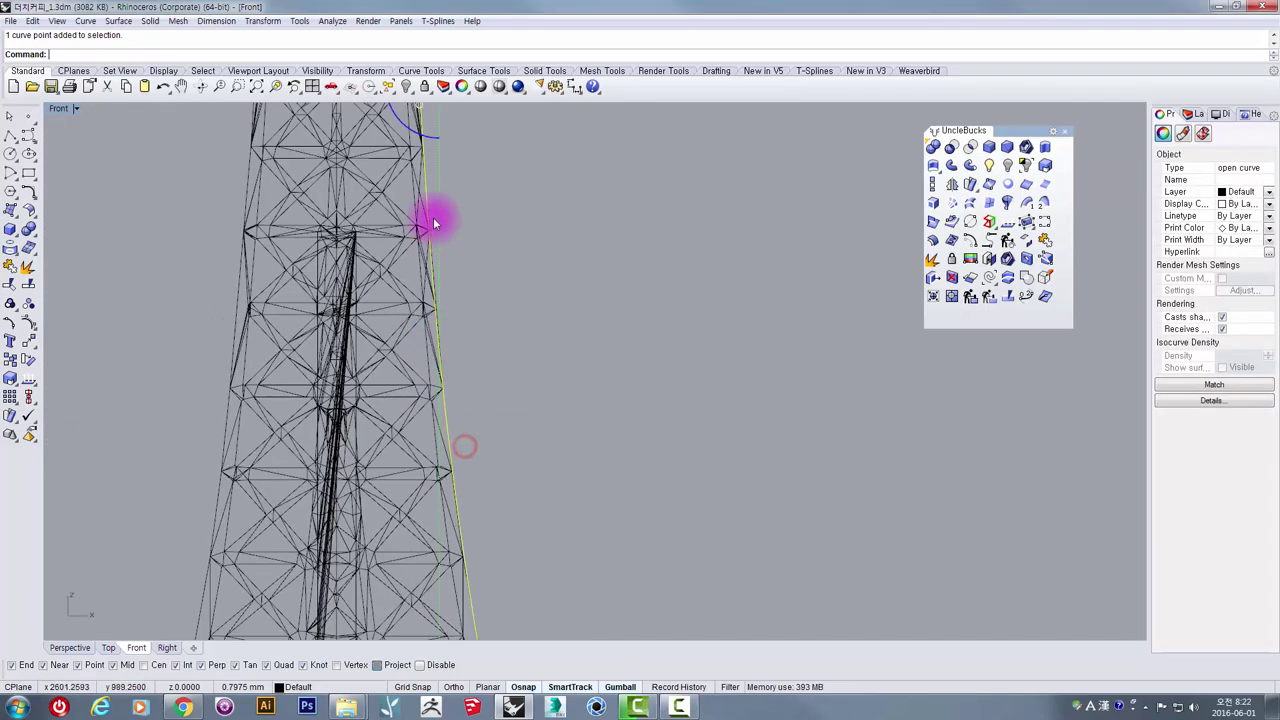
Step: Draw a degree-3 control point curve along the leg's outer edge from the upper platform rectangle into the lower platform rectangle, and select it
{"action": "scroll", "coordinate": [433, 302], "scroll_direction": "up", "scroll_amount": 4}
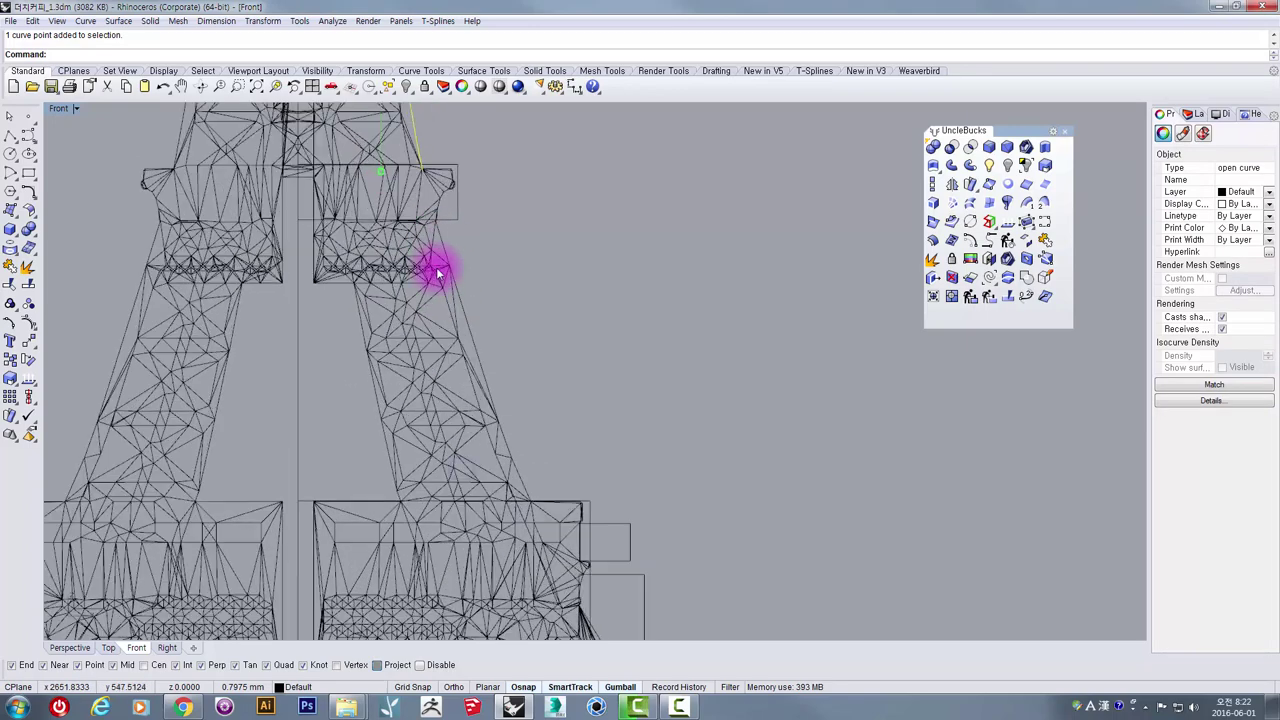
{"action": "left_click", "coordinate": [30, 136]}
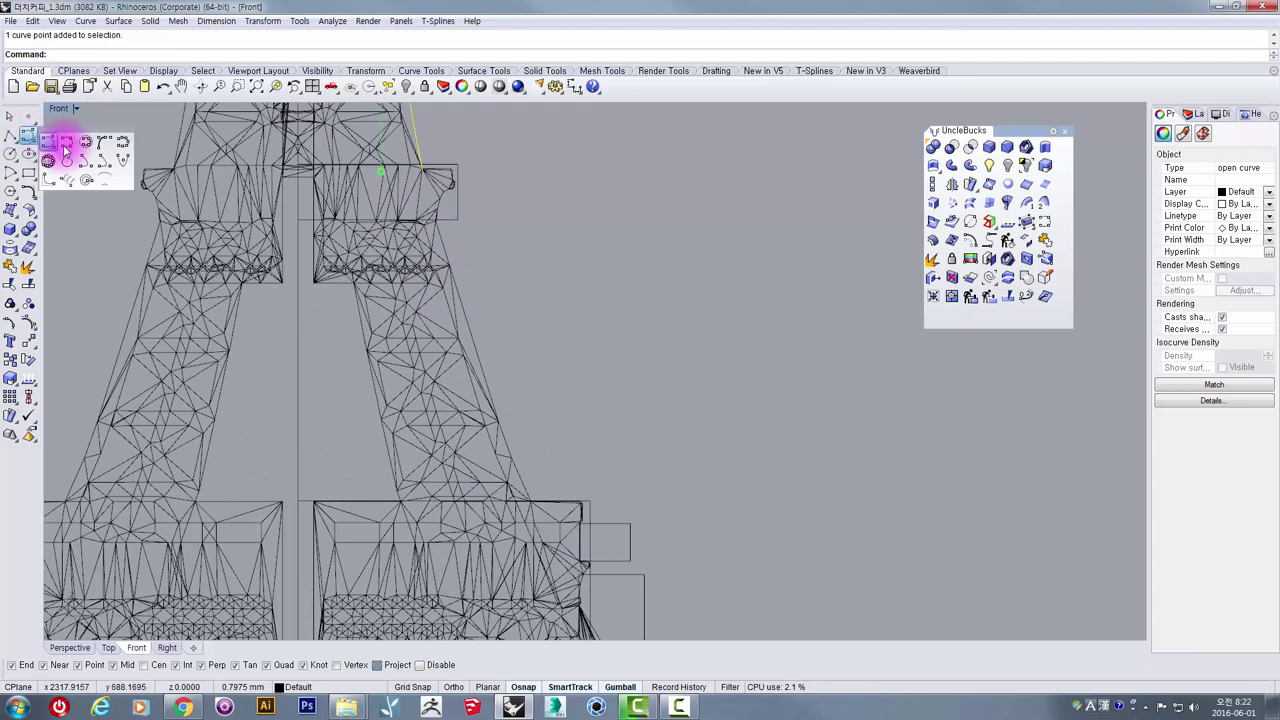
{"action": "left_click", "coordinate": [51, 143]}
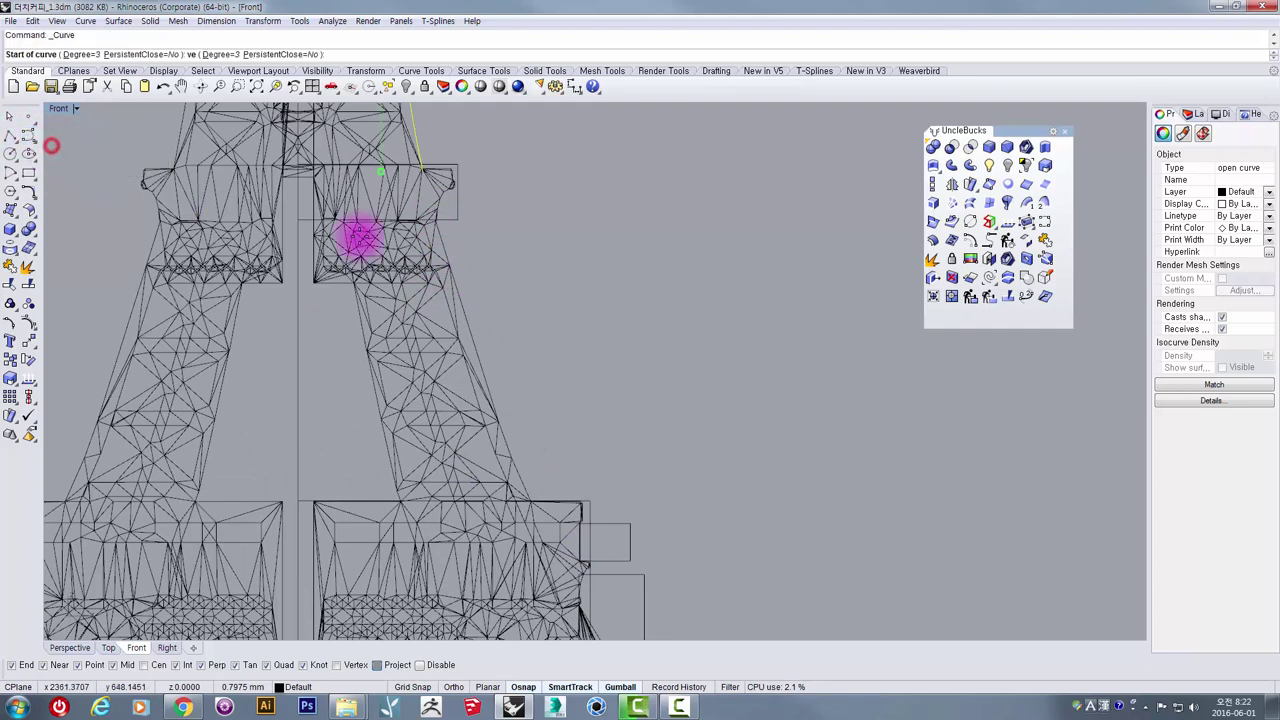
{"action": "scroll", "coordinate": [423, 194], "scroll_direction": "up", "scroll_amount": 5}
{"action": "left_click", "coordinate": [357, 187]}
{"action": "right_click_drag", "start_coordinate": [434, 420], "coordinate": [412, 195]}
{"action": "left_click", "coordinate": [425, 262]}
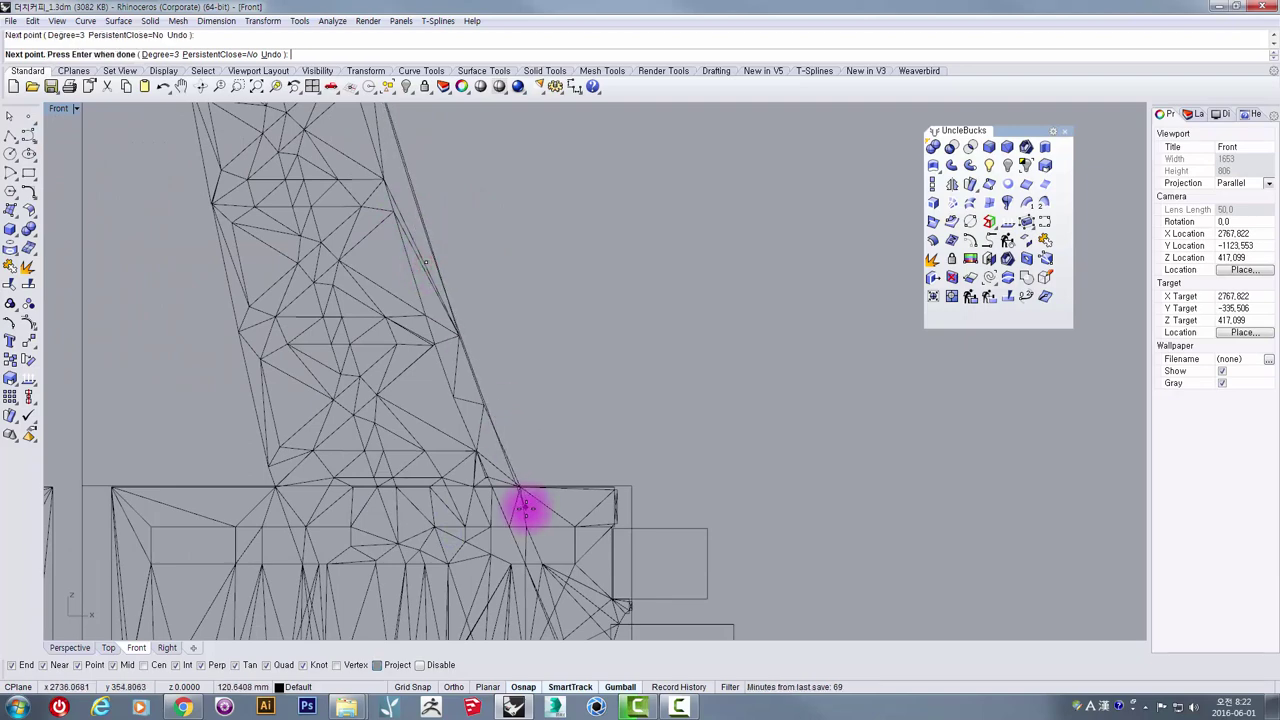
{"action": "right_click", "coordinate": [551, 360]}
{"action": "right_click", "coordinate": [436, 290]}
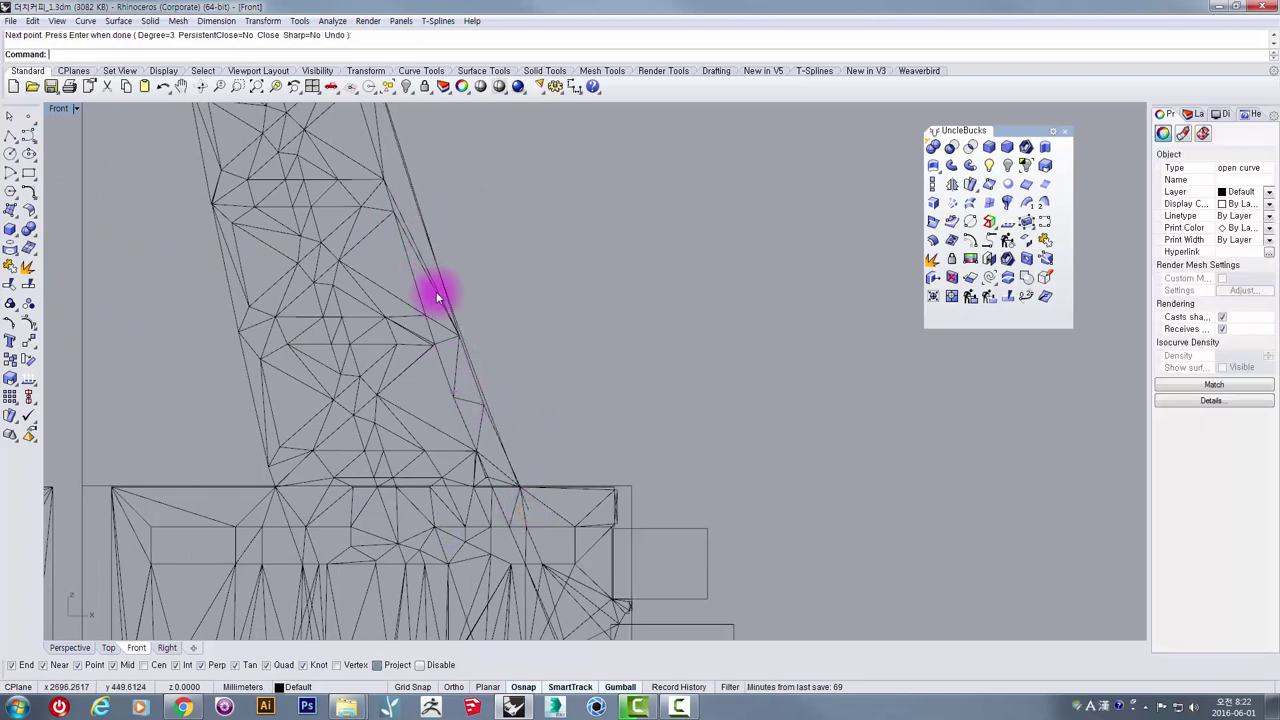
{"action": "left_click", "coordinate": [480, 318]}
{"action": "scroll", "coordinate": [460, 315], "scroll_direction": "down", "scroll_amount": 5}
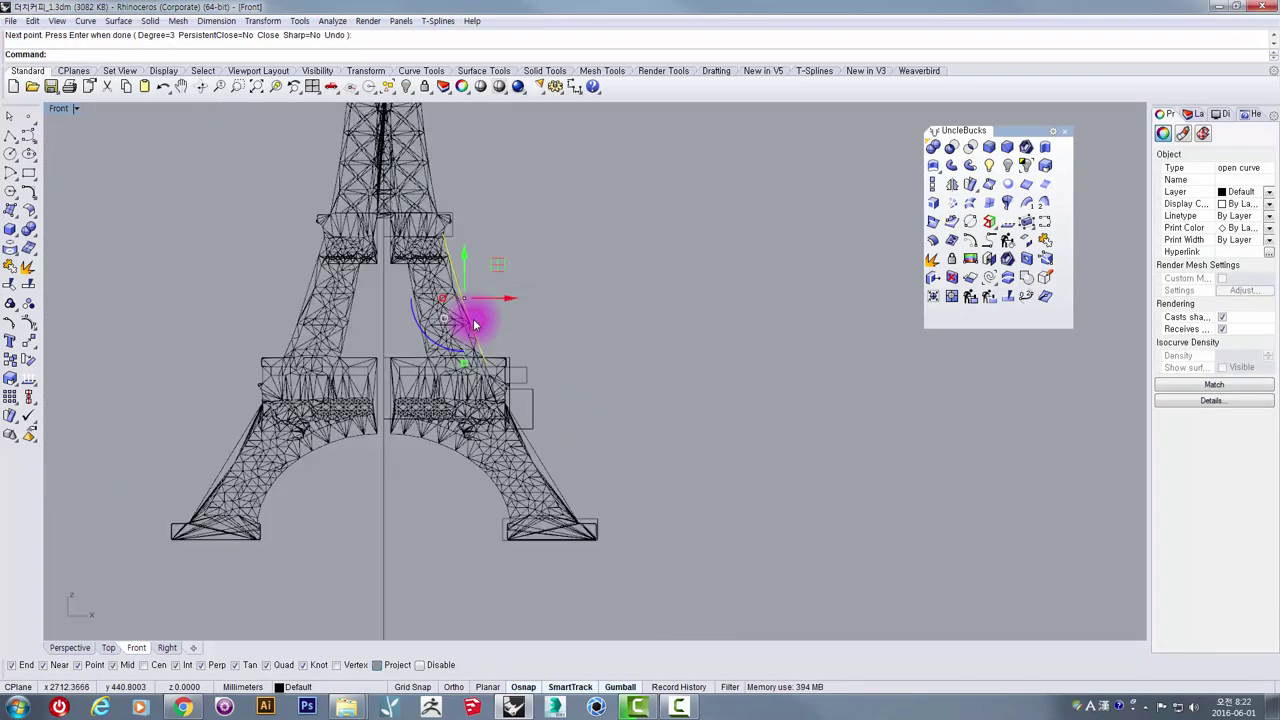
Step: Draw a degree-3 control point curve along the leg's inner edge, from the lattice band below the upper platform into the lower platform rectangle
{"action": "scroll", "coordinate": [437, 305], "scroll_direction": "up", "scroll_amount": 5}
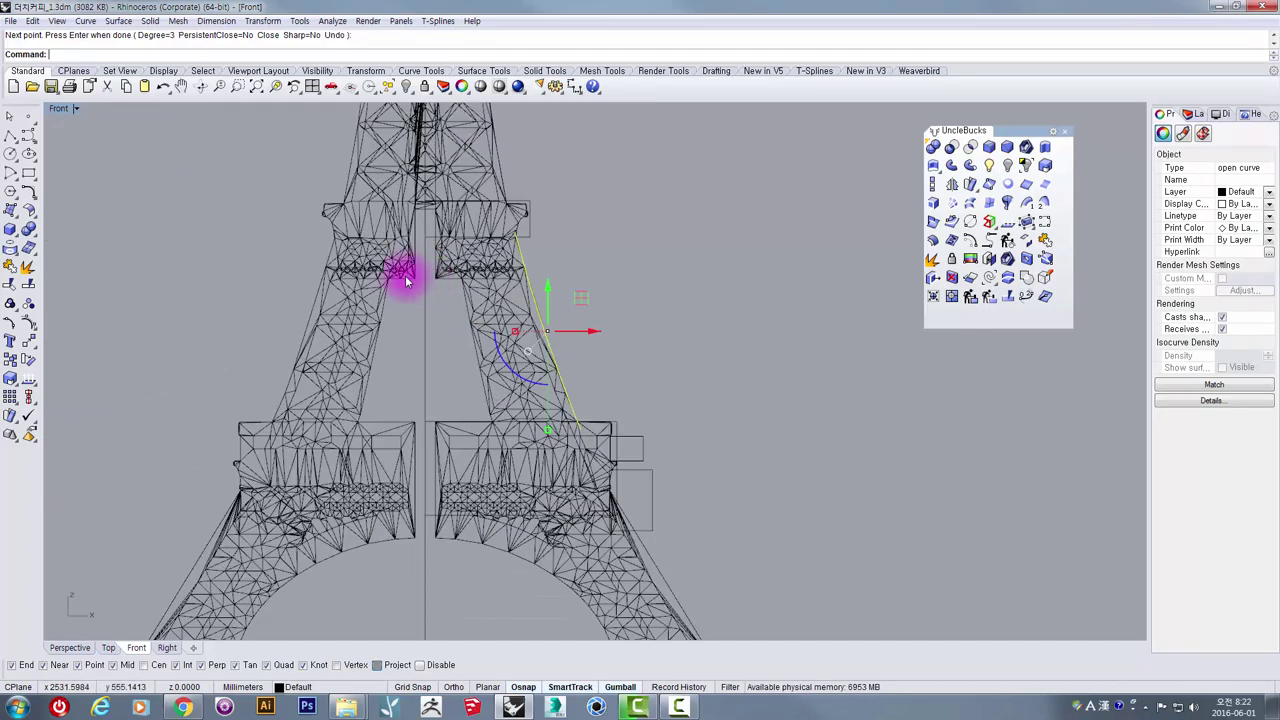
{"action": "scroll", "coordinate": [486, 370], "scroll_direction": "down", "scroll_amount": 3}
{"action": "scroll", "coordinate": [486, 357], "scroll_direction": "up", "scroll_amount": 3}
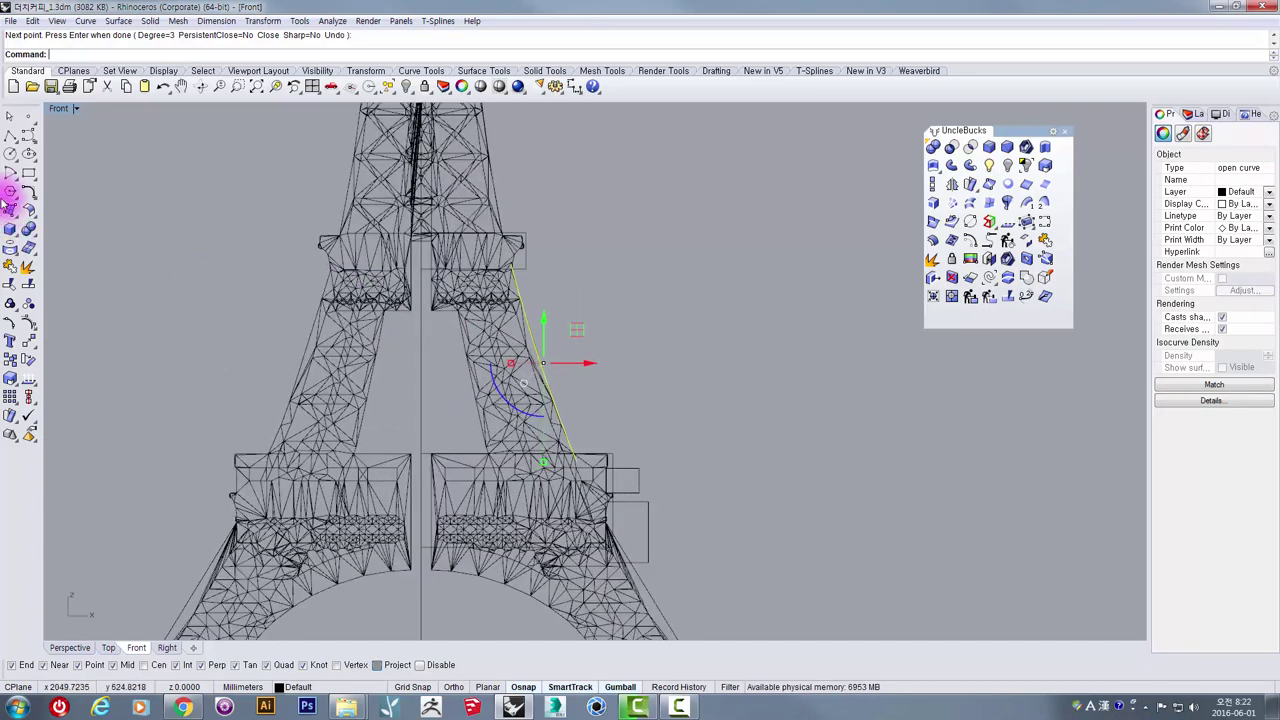
{"action": "left_click", "coordinate": [27, 136]}
{"action": "scroll", "coordinate": [462, 322], "scroll_direction": "up", "scroll_amount": 3}
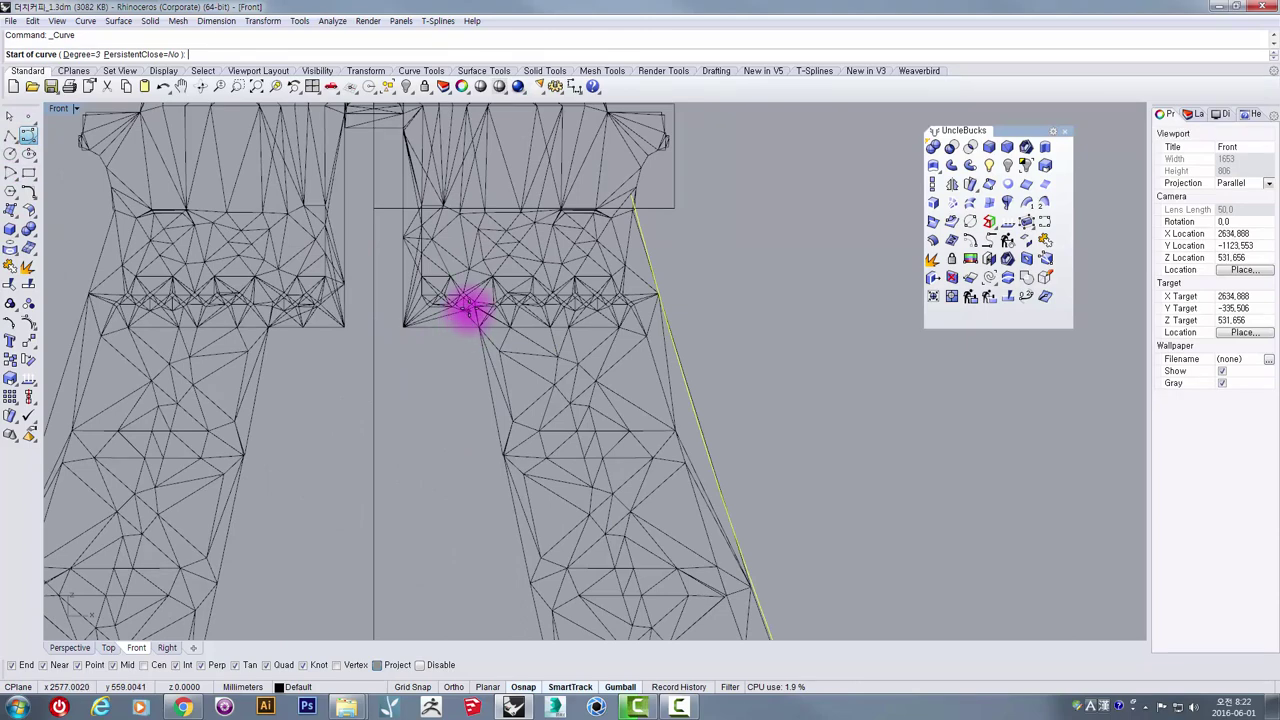
{"action": "left_click", "coordinate": [470, 308]}
{"action": "right_click_drag", "start_coordinate": [510, 536], "coordinate": [484, 362]}
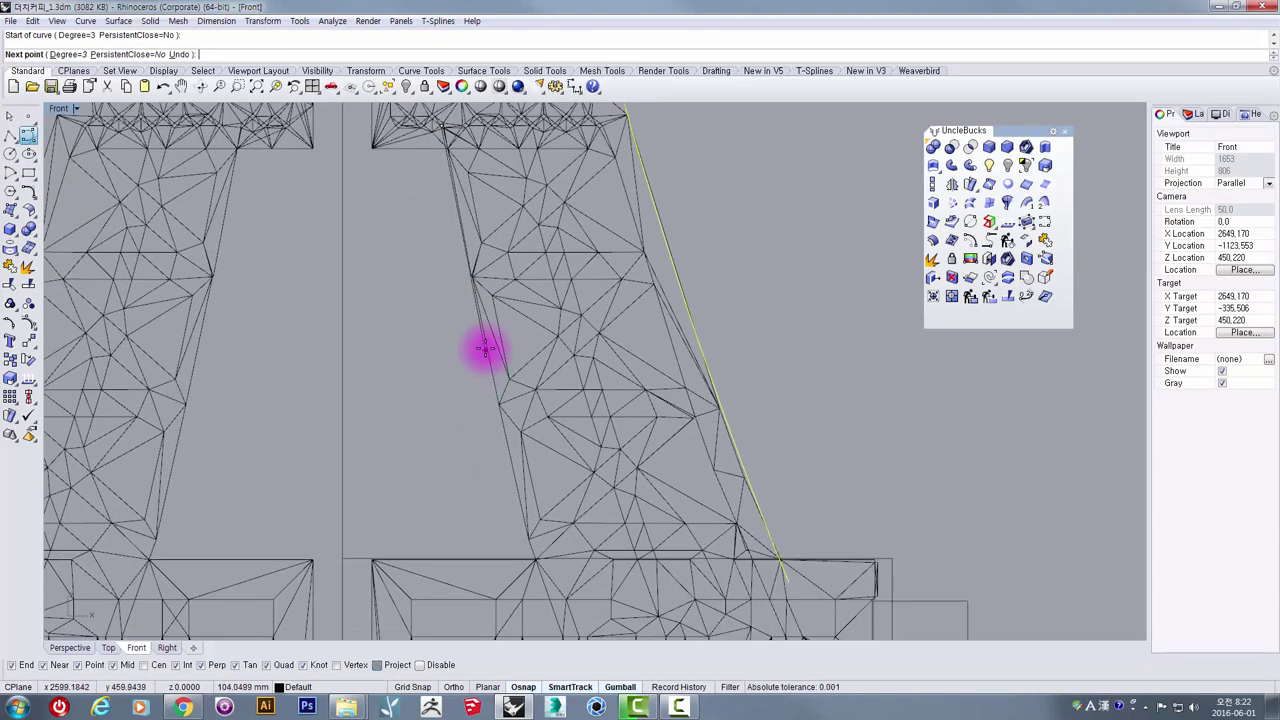
{"action": "left_click", "coordinate": [486, 348]}
{"action": "left_click", "coordinate": [538, 580]}
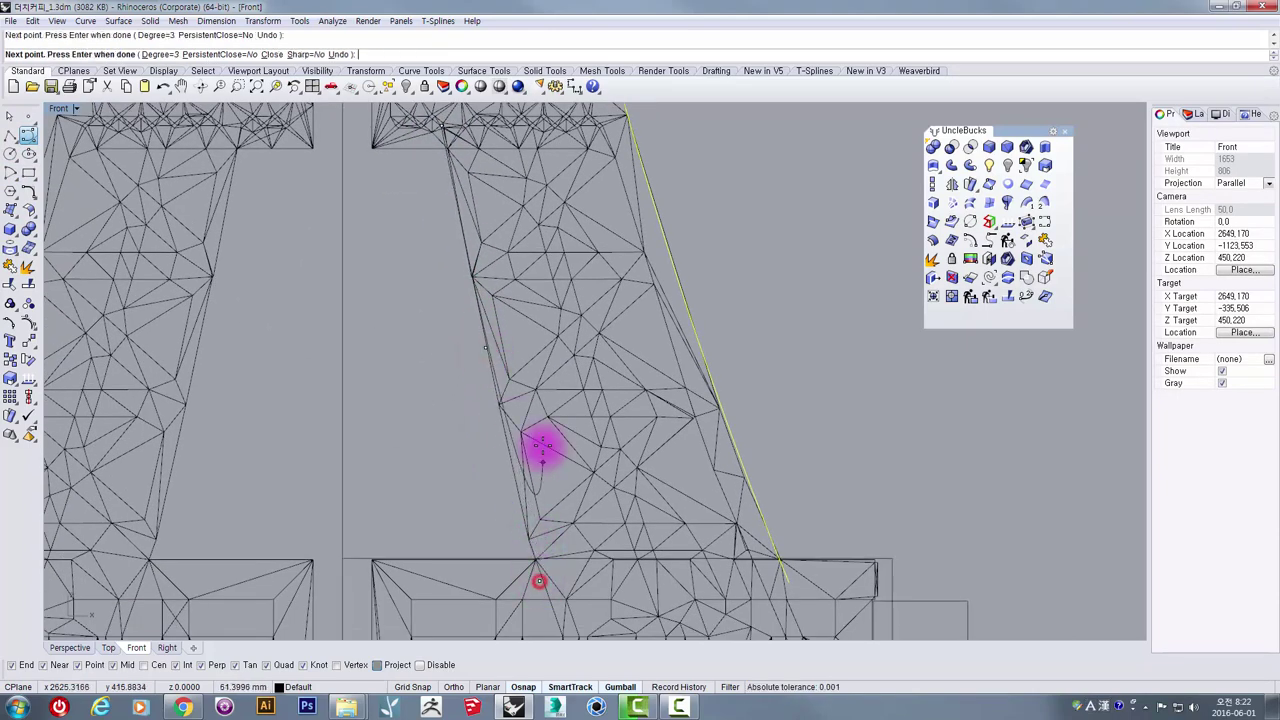
{"action": "right_click", "coordinate": [541, 450]}
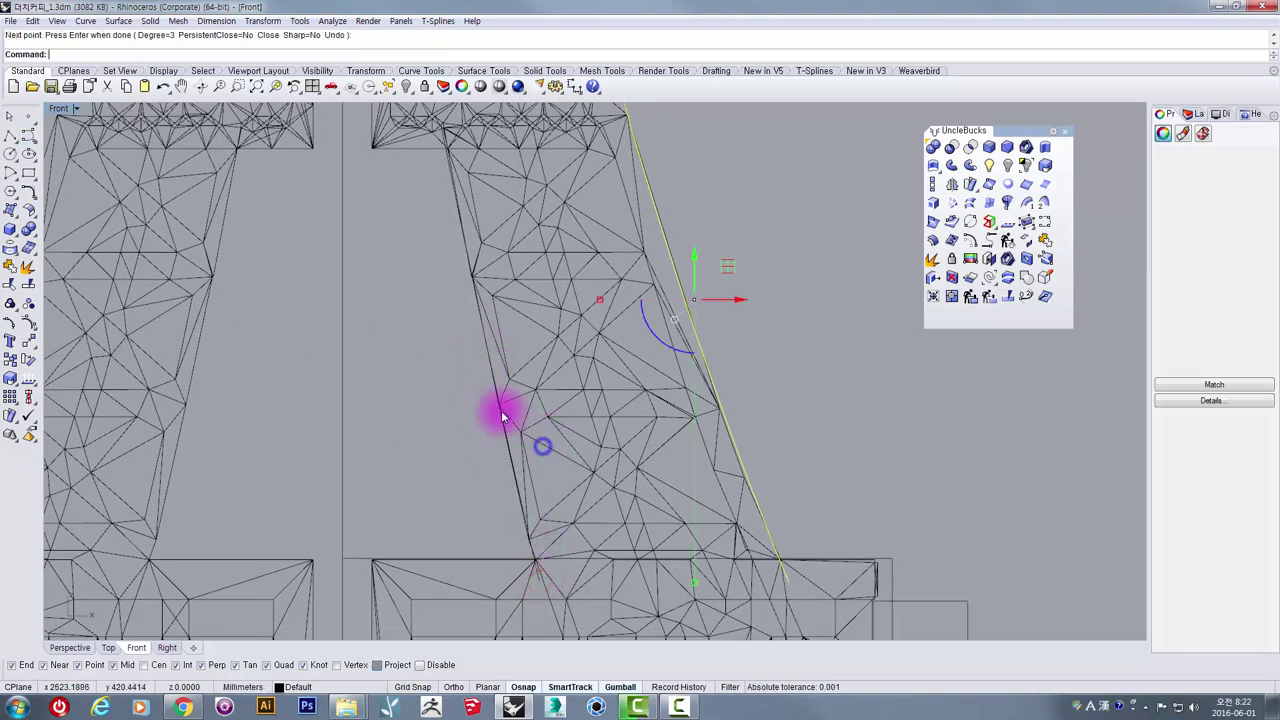
Step: Draw a horizontal line about 61 mm long from the centre axis across the inner leg curve, level with the upper lattice band's underside
{"action": "left_click", "coordinate": [12, 136]}
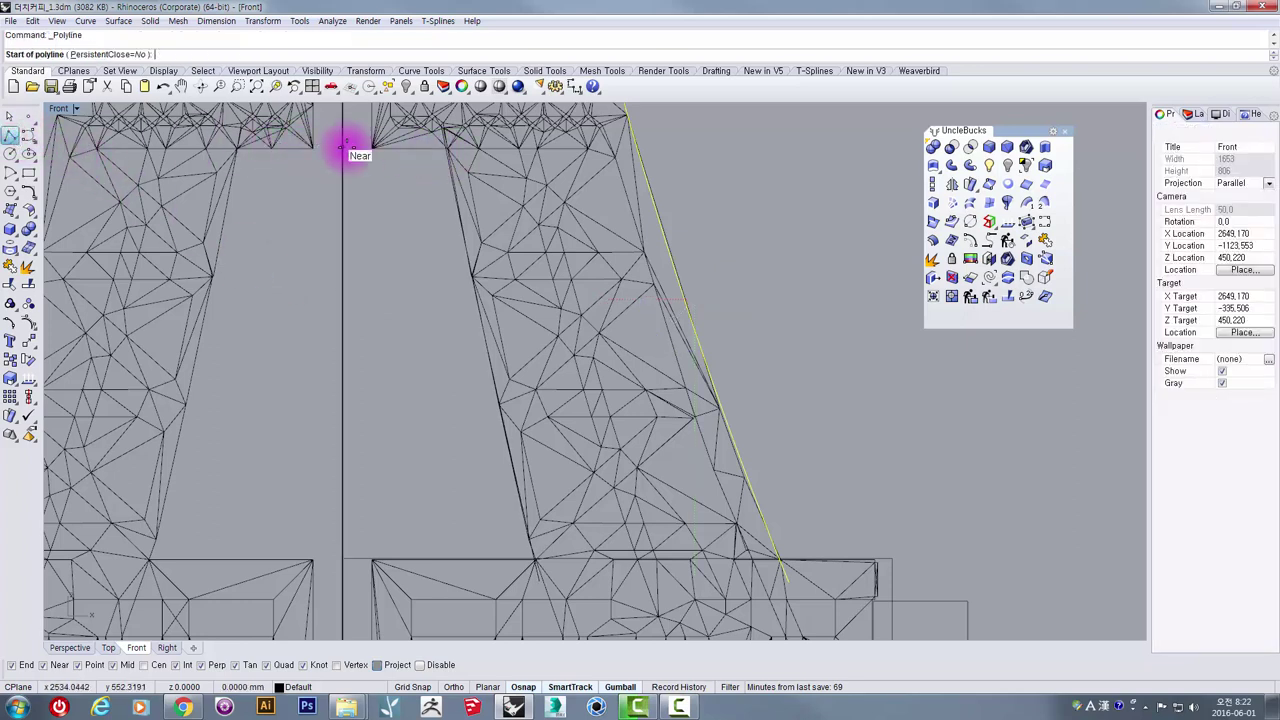
{"action": "left_click", "coordinate": [342, 148]}
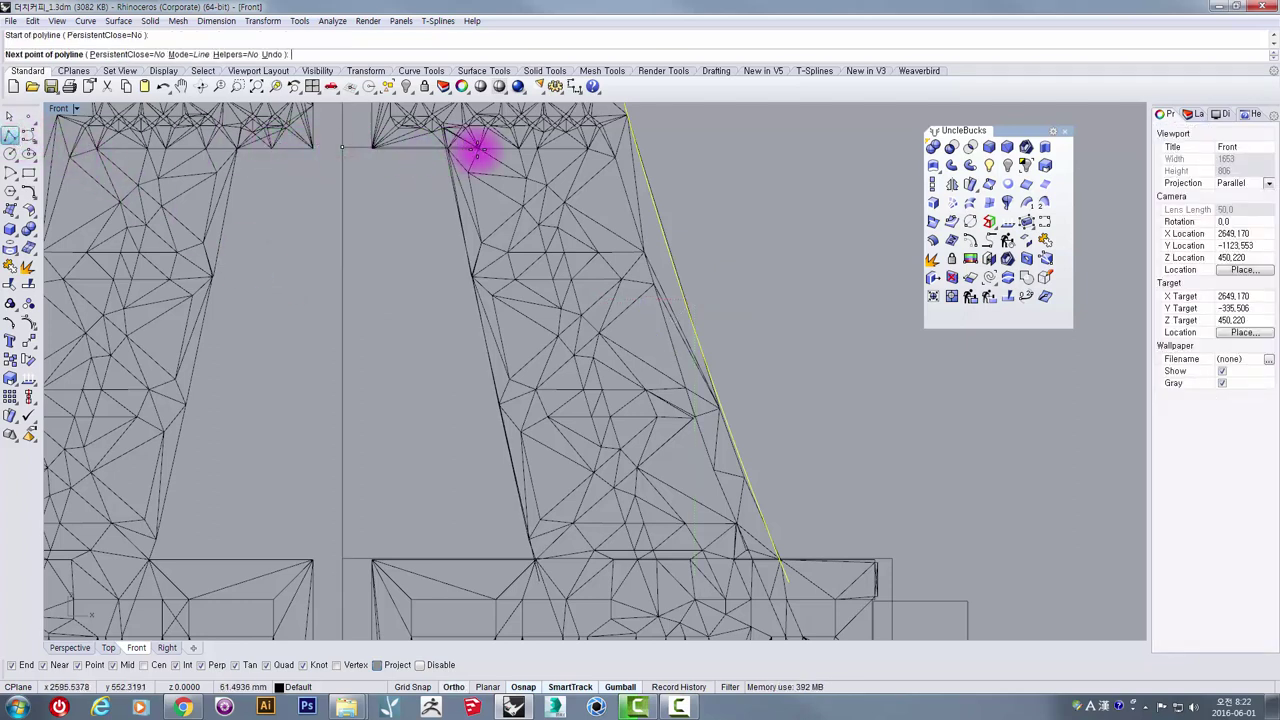
{"action": "left_click", "coordinate": [478, 149]}
{"action": "right_click", "coordinate": [497, 446]}
{"action": "right_click", "coordinate": [348, 586]}
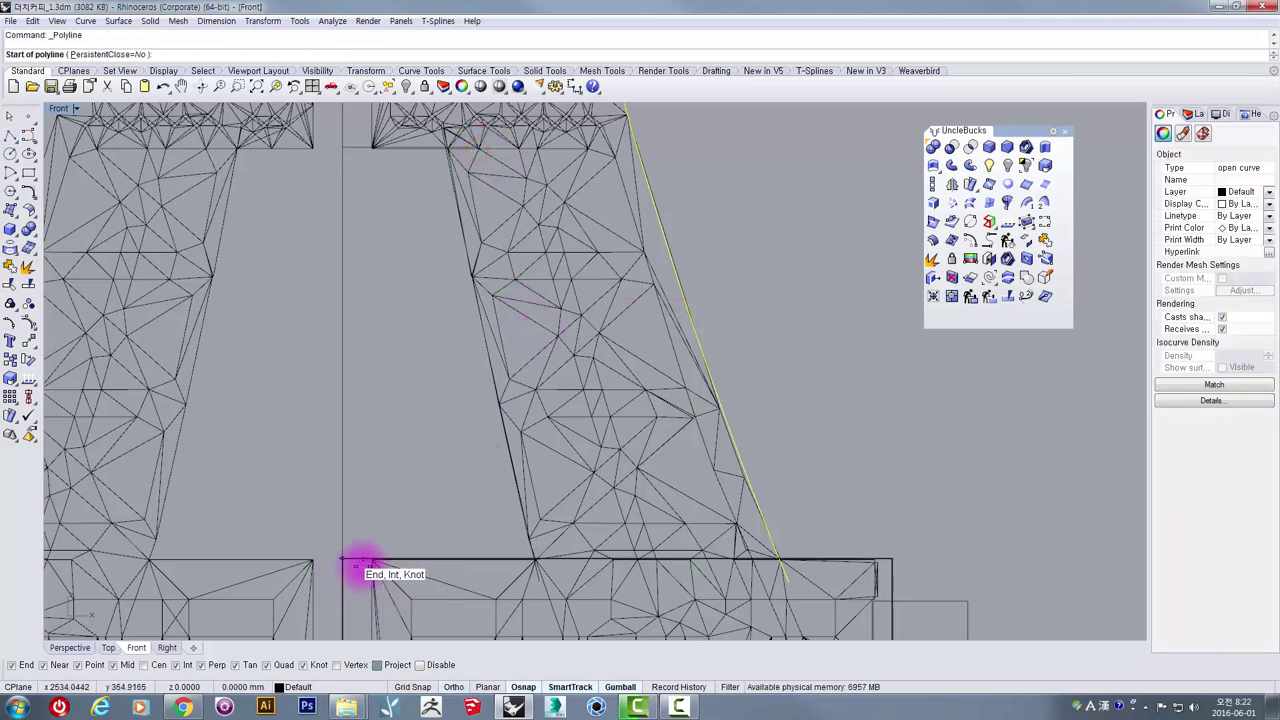
{"action": "key", "text": "Escape"}
{"action": "left_click", "coordinate": [357, 564]}
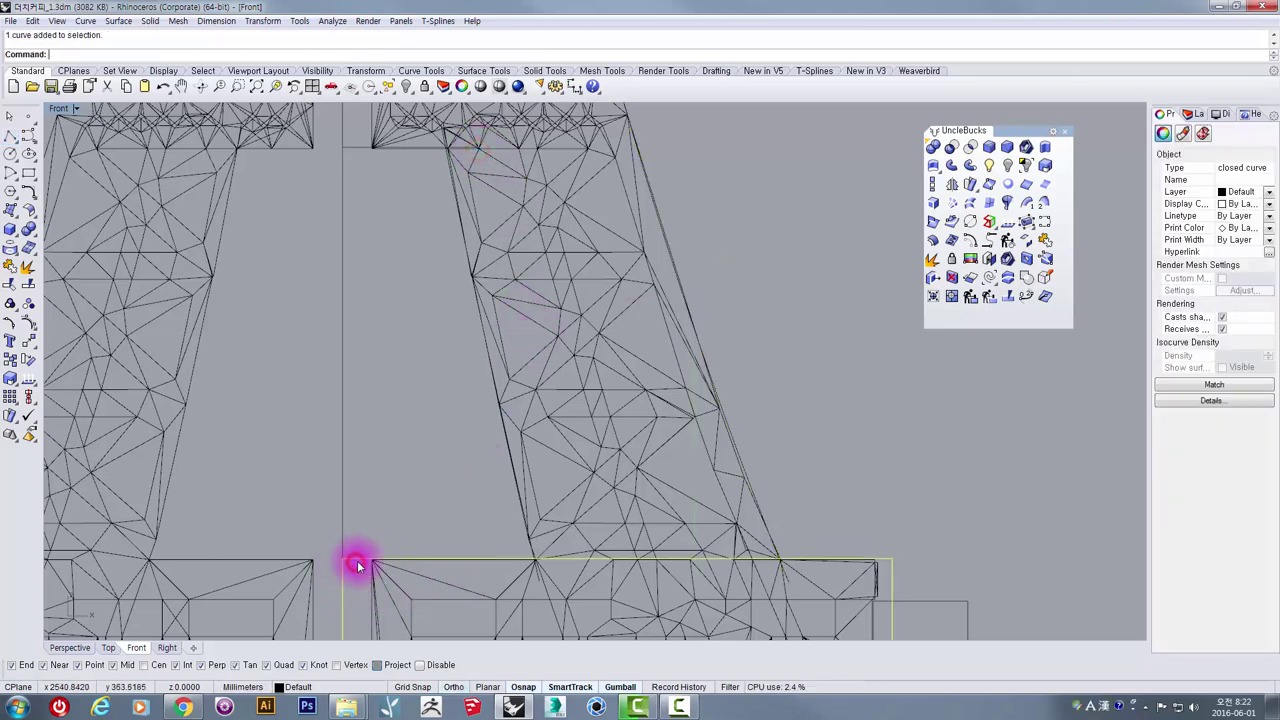
{"action": "scroll", "coordinate": [356, 563], "scroll_direction": "down", "scroll_amount": 5}
{"action": "scroll", "coordinate": [371, 549], "scroll_direction": "up", "scroll_amount": 5}
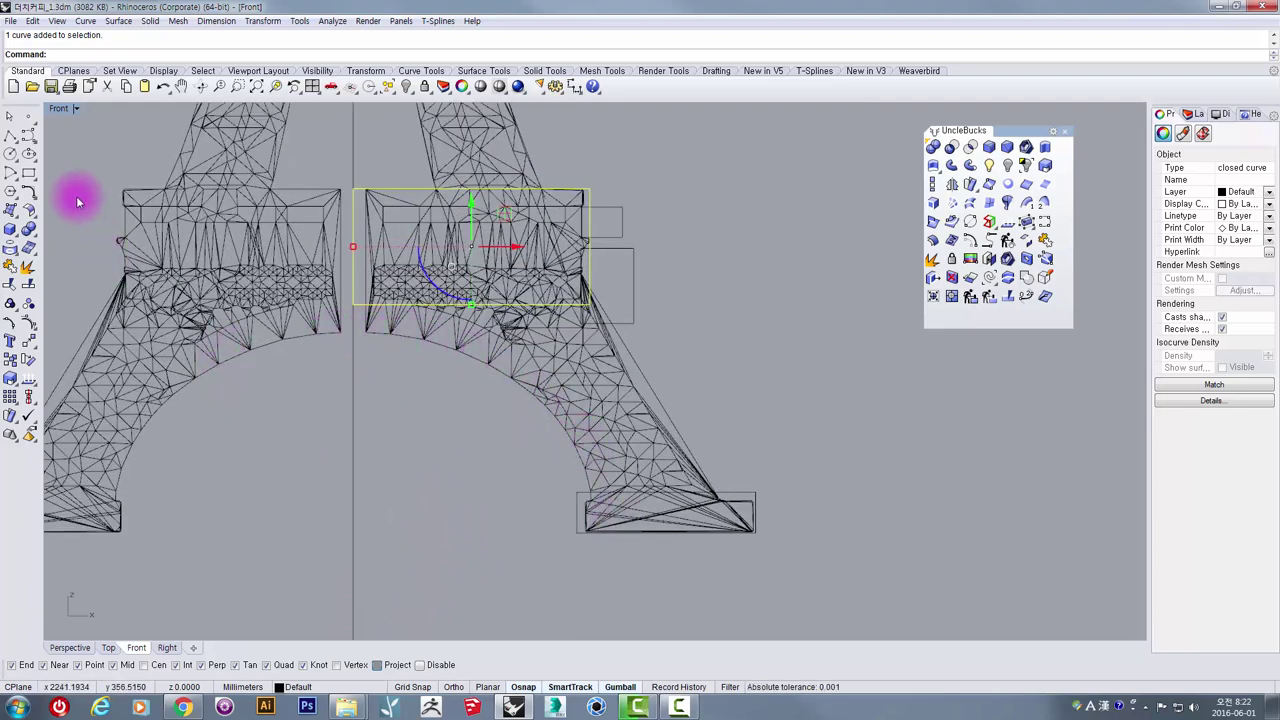
{"action": "left_click", "coordinate": [28, 156]}
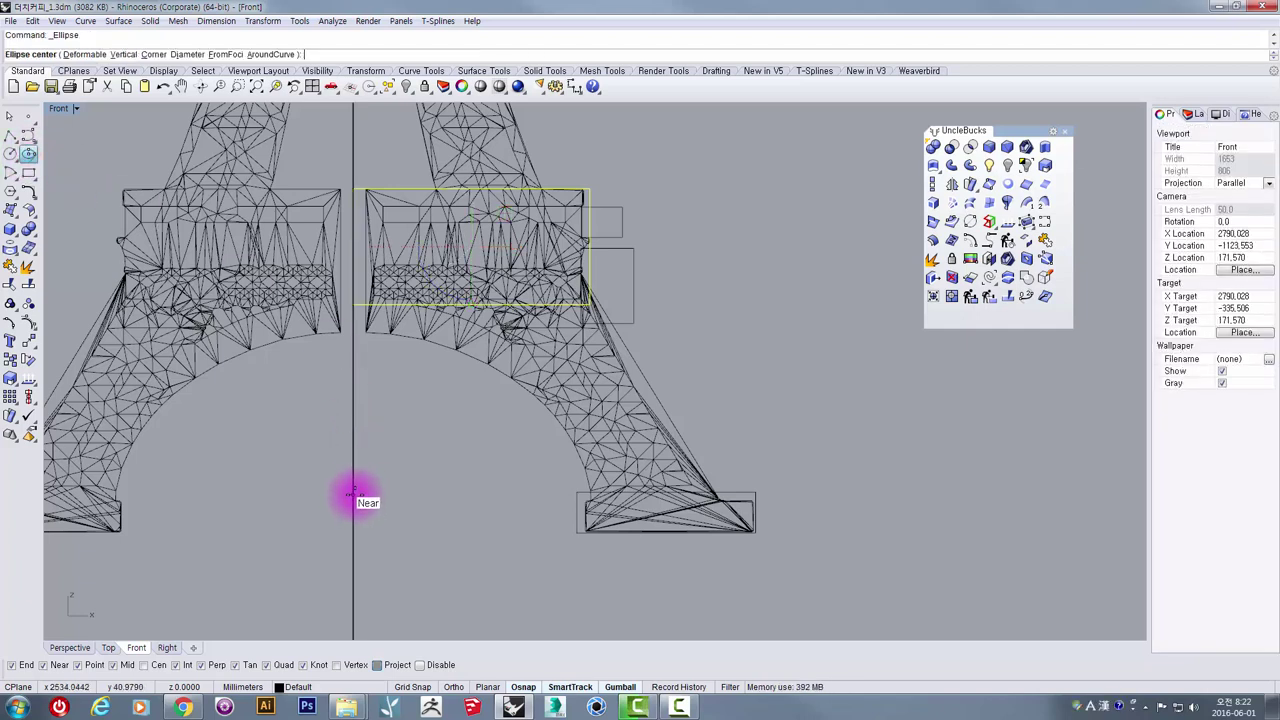
{"action": "left_click", "coordinate": [352, 494]}
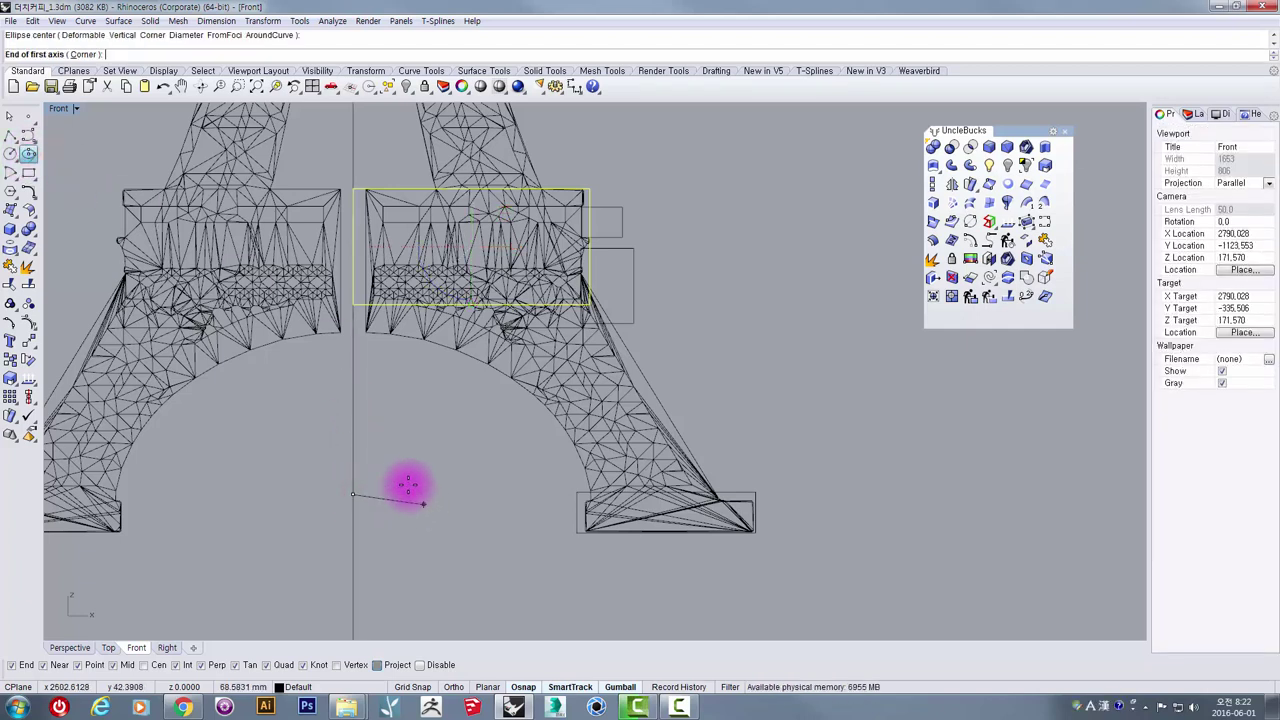
{"action": "key", "text": "shift"}
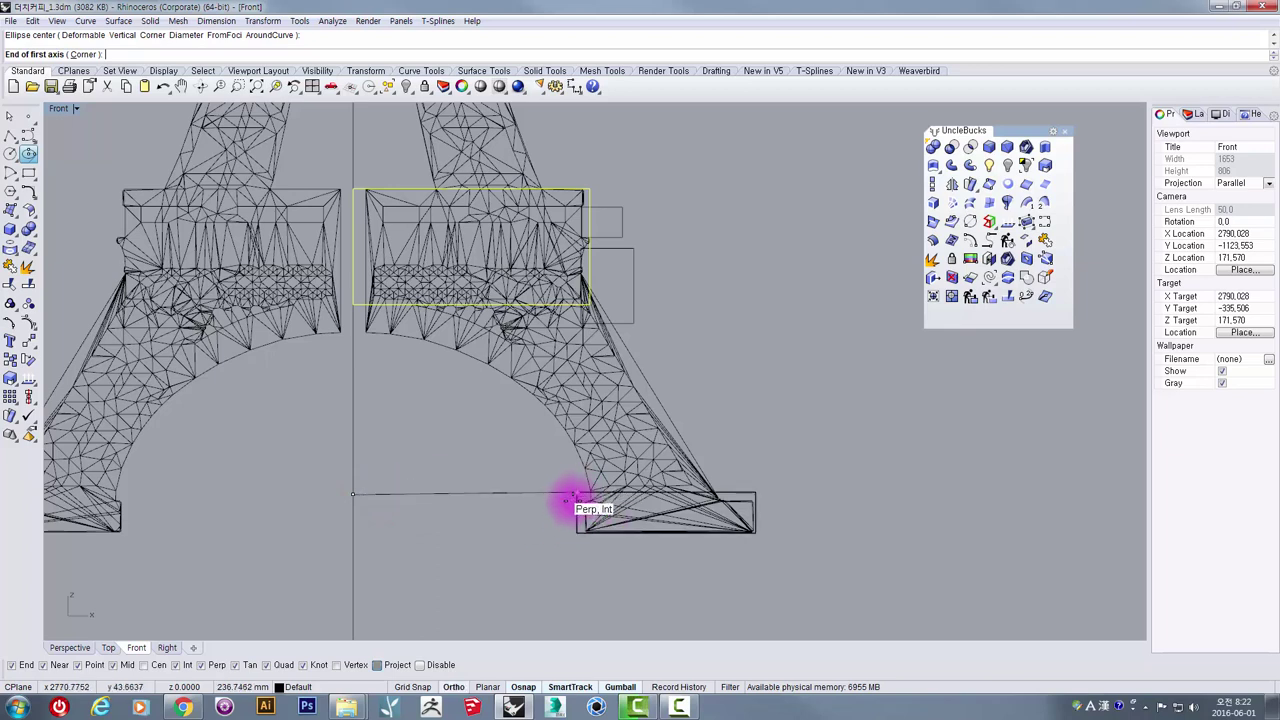
{"action": "left_click", "coordinate": [564, 503]}
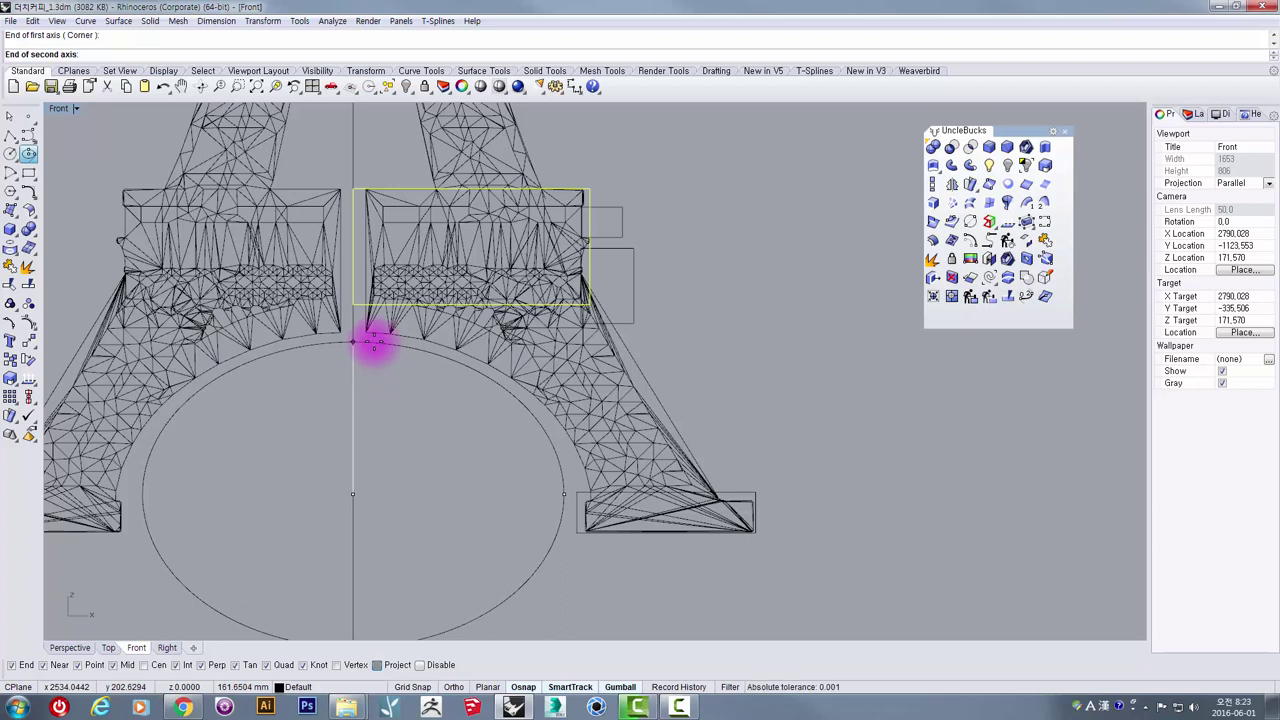
{"action": "left_click", "coordinate": [372, 343]}
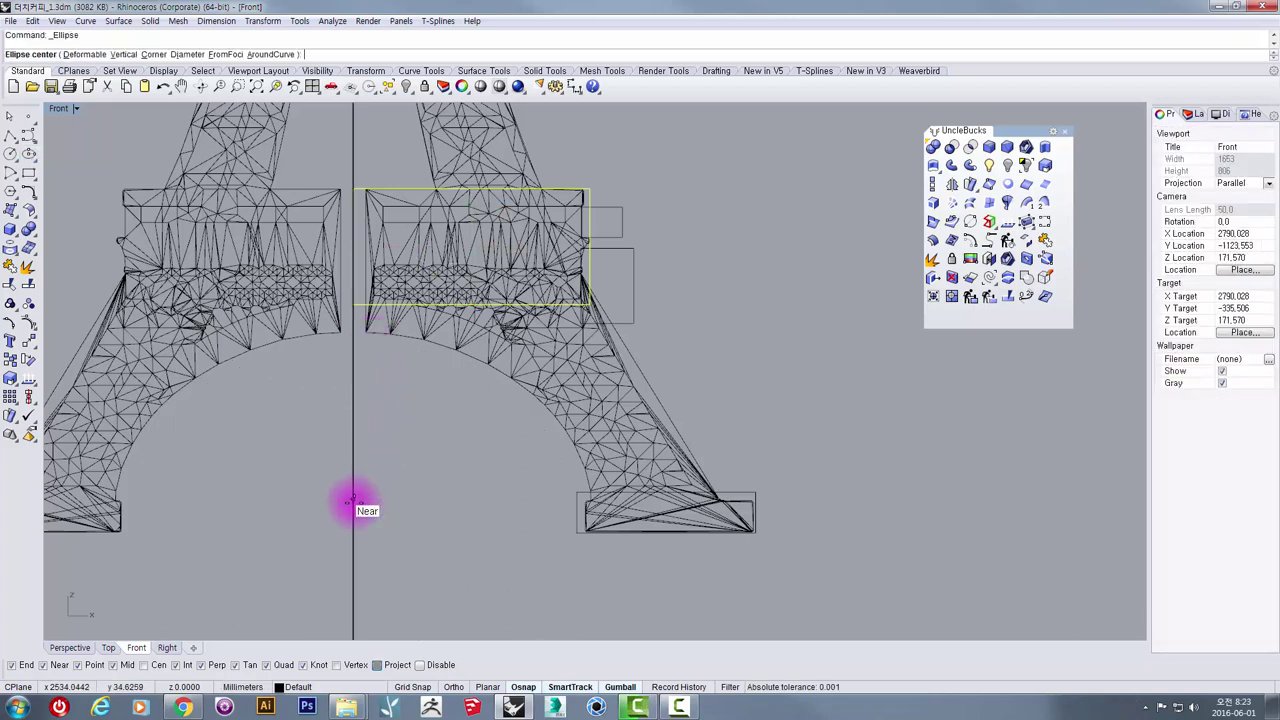
Step: Draw an ellipse centred on the axis near foot height, with radii of about 254 mm and 181 mm following the arch, and select it
{"action": "left_click", "coordinate": [353, 503]}
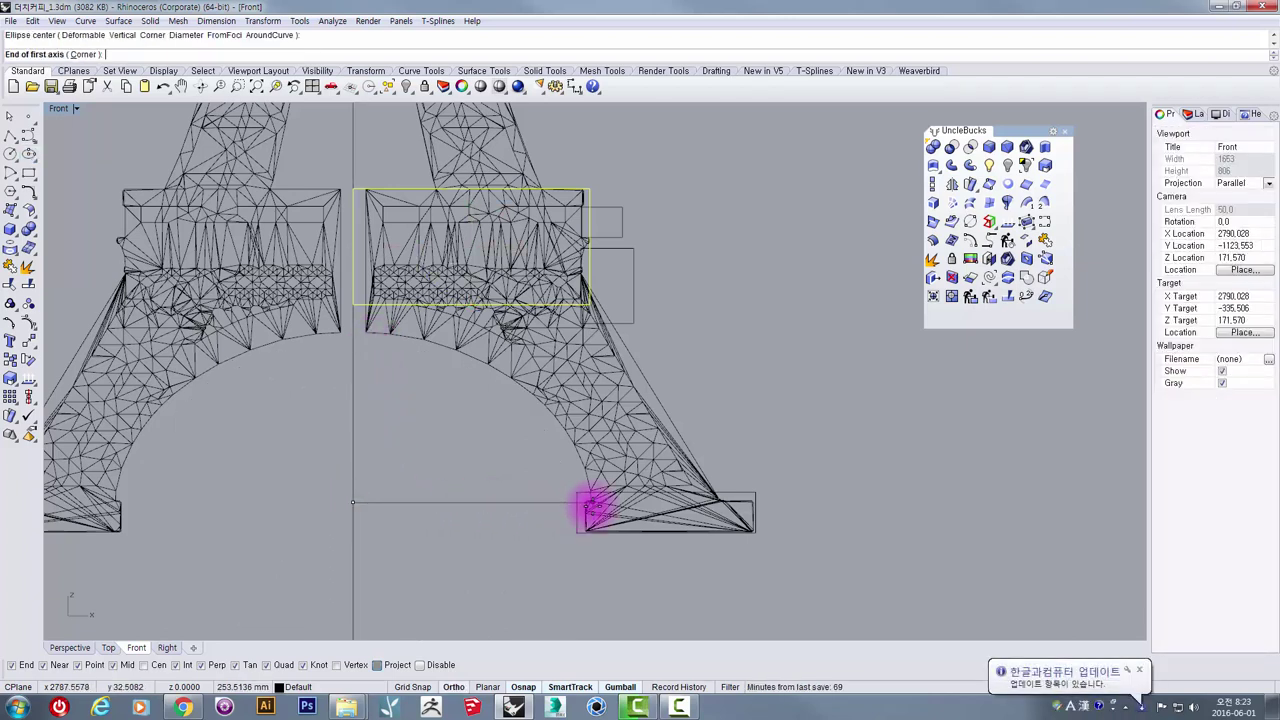
{"action": "left_click", "coordinate": [592, 506]}
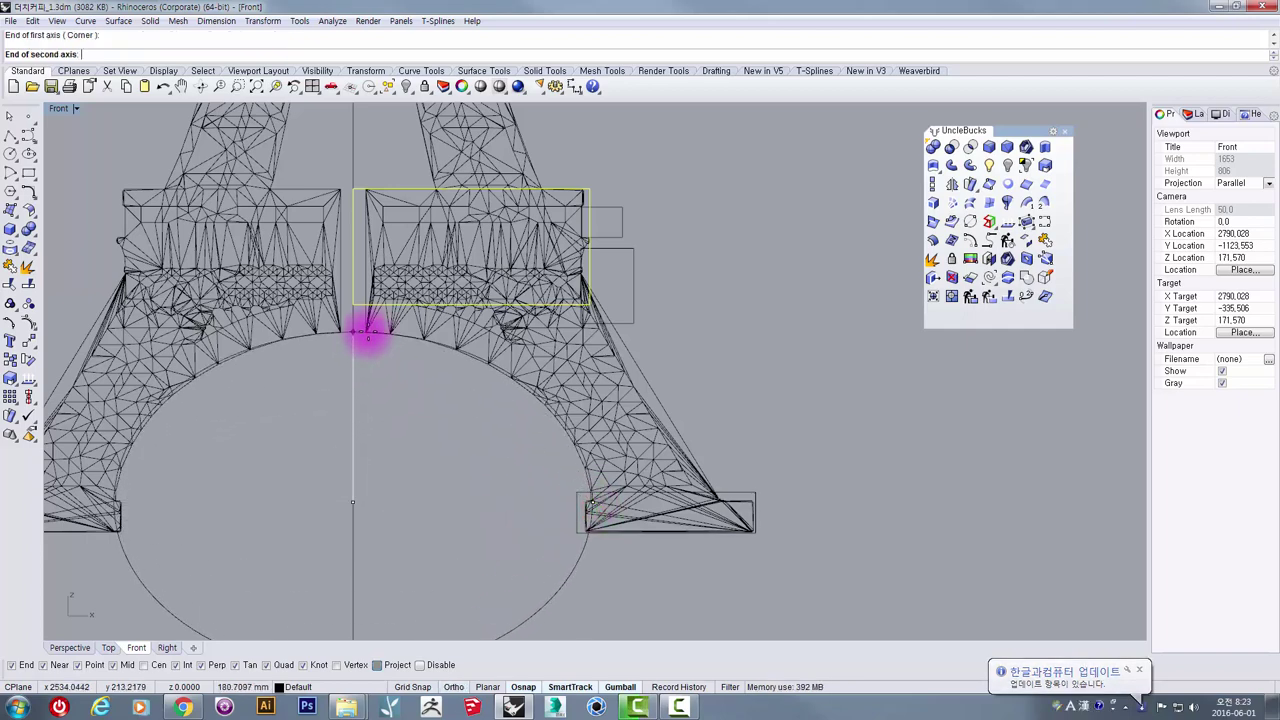
{"action": "left_click", "coordinate": [368, 336]}
{"action": "left_click", "coordinate": [361, 338]}
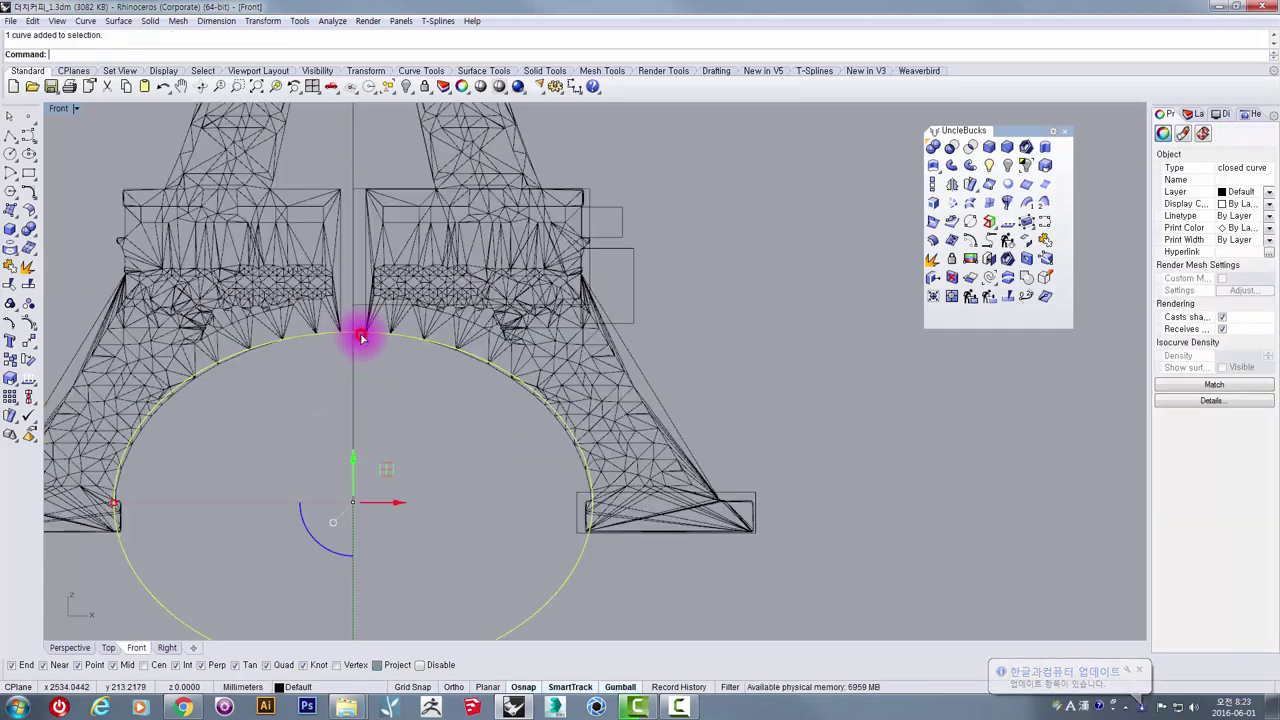
Step: Select all the traced curves without the tower mesh and try moving them clear of the tower
{"action": "scroll", "coordinate": [365, 342], "scroll_direction": "down", "scroll_amount": 16}
{"action": "right_click_drag", "start_coordinate": [422, 338], "coordinate": [420, 448]}
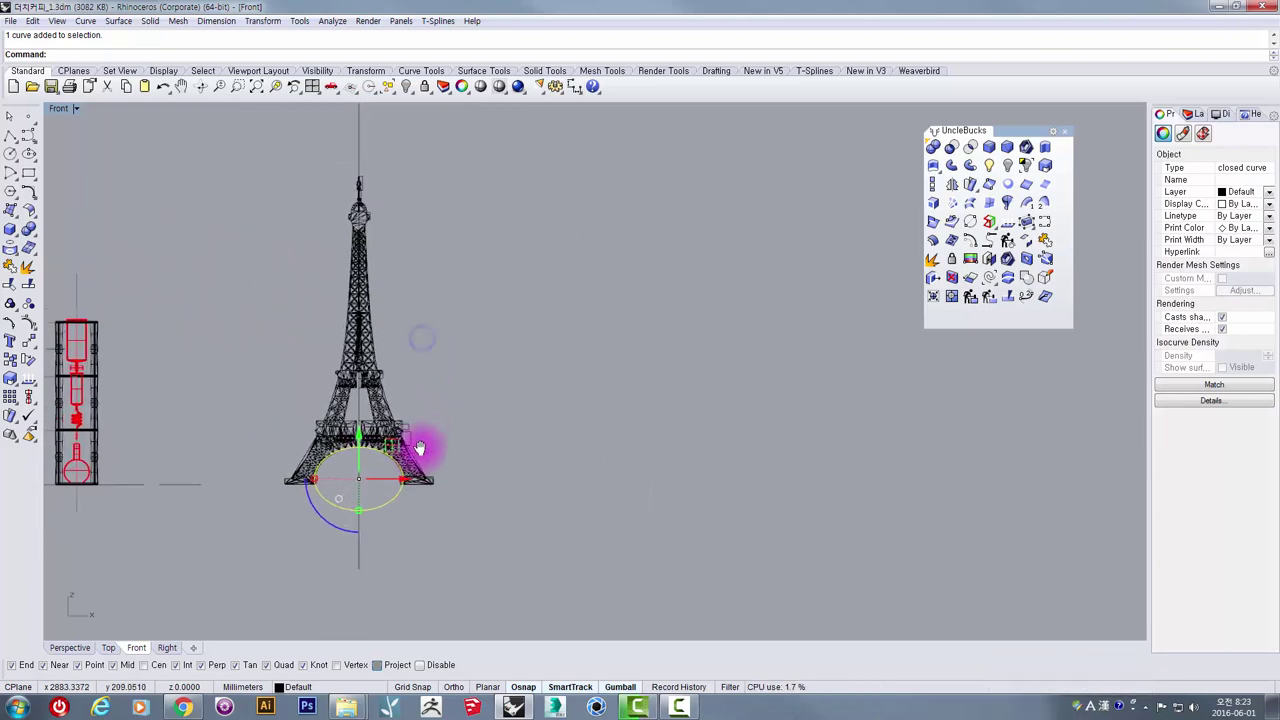
{"action": "left_click_drag", "start_coordinate": [341, 152], "coordinate": [334, 139]}
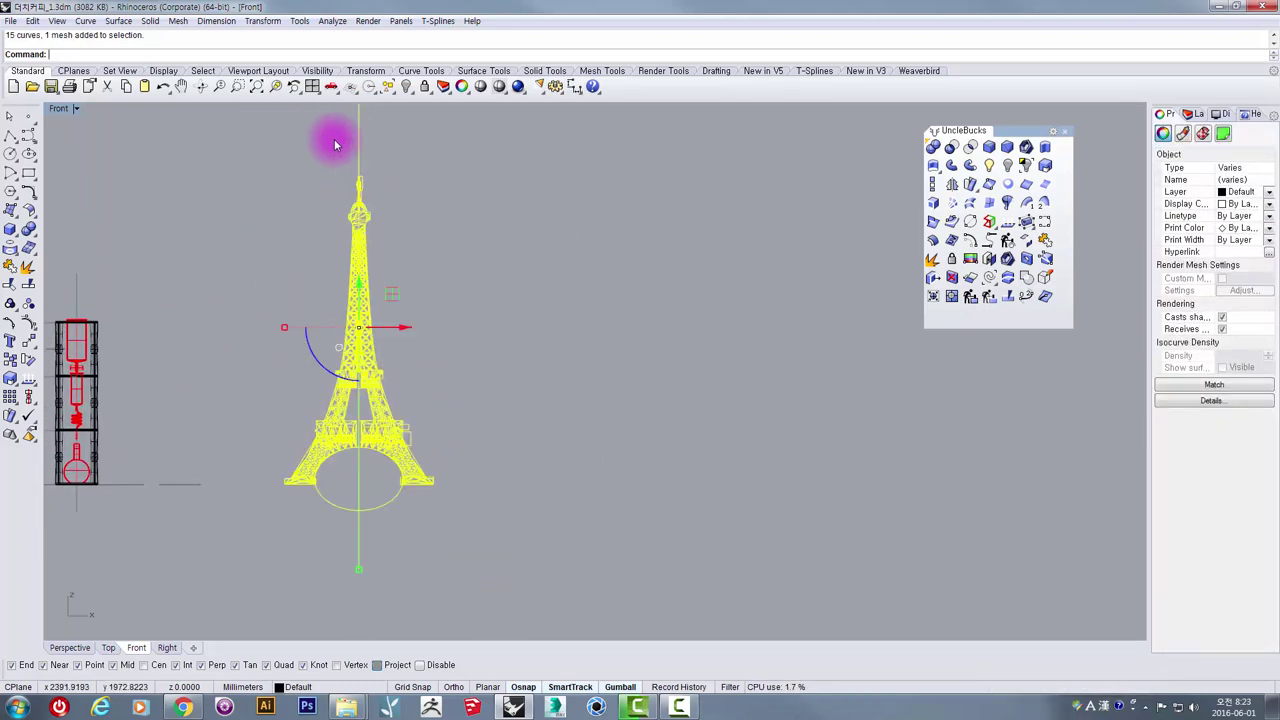
{"action": "scroll", "coordinate": [336, 180], "scroll_direction": "up", "scroll_amount": 5}
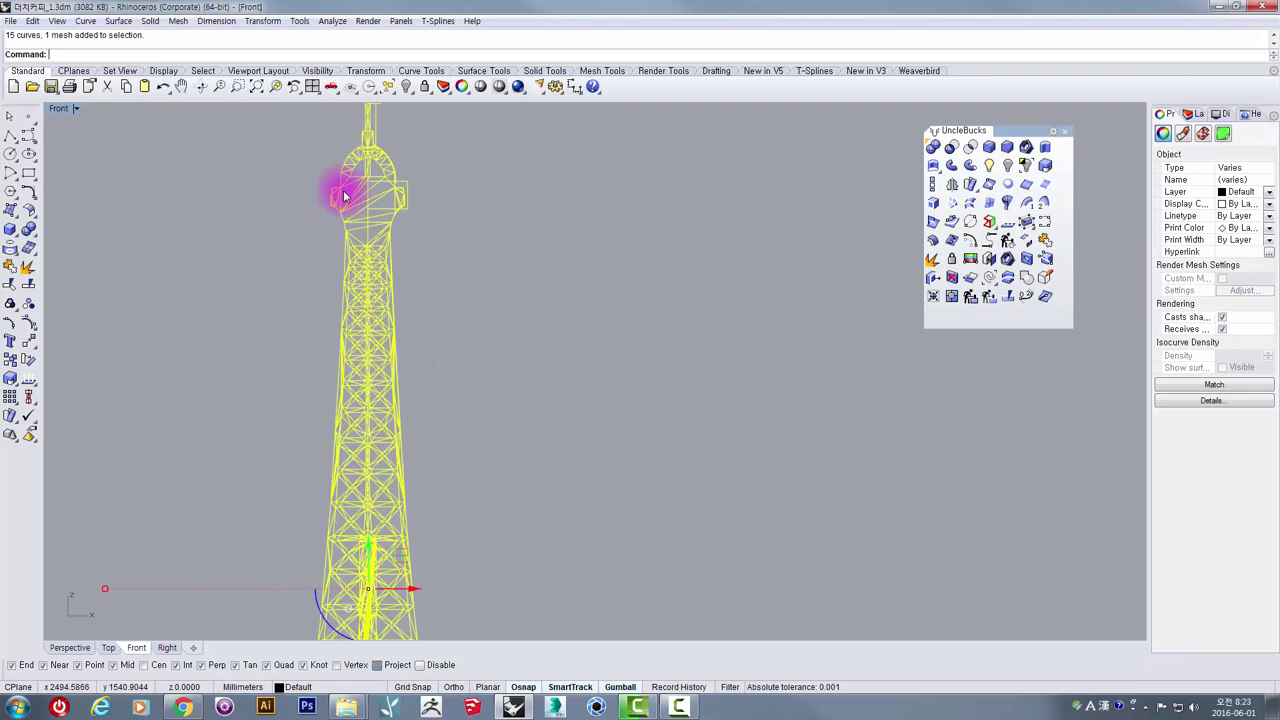
{"action": "scroll", "coordinate": [337, 191], "scroll_direction": "down", "scroll_amount": 5}
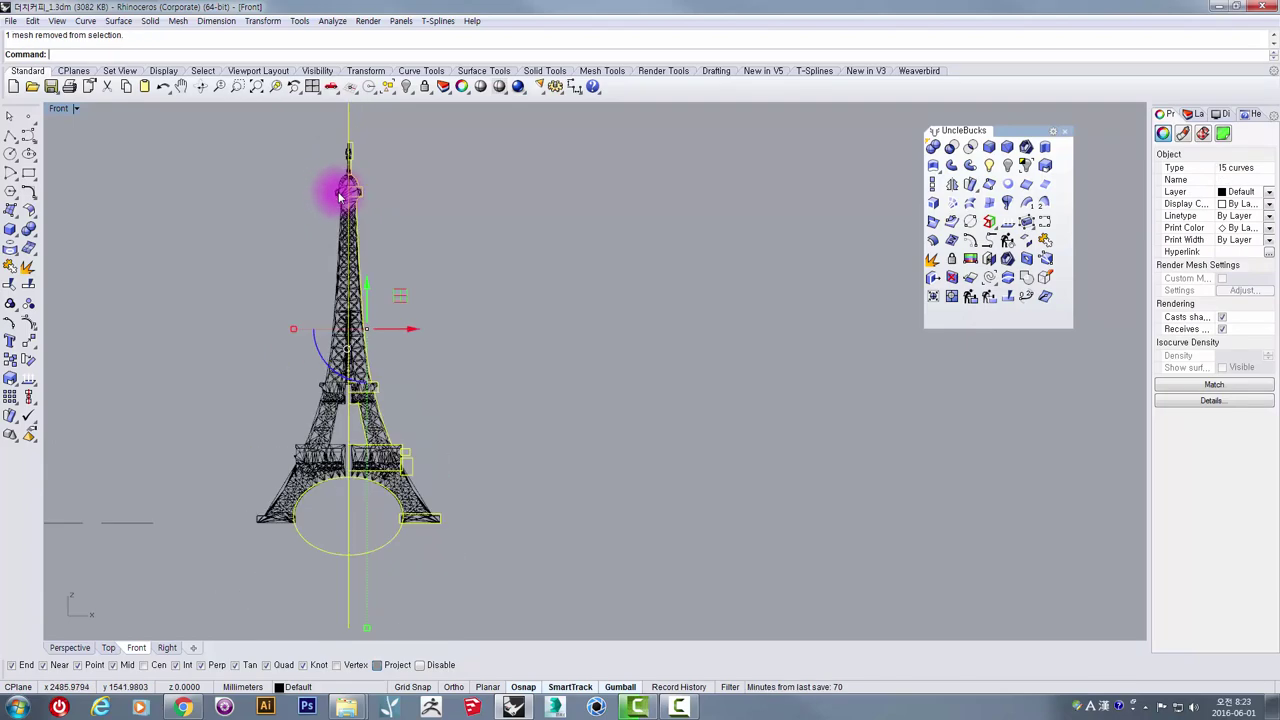
{"action": "left_click_drag", "start_coordinate": [389, 305], "coordinate": [517, 339]}
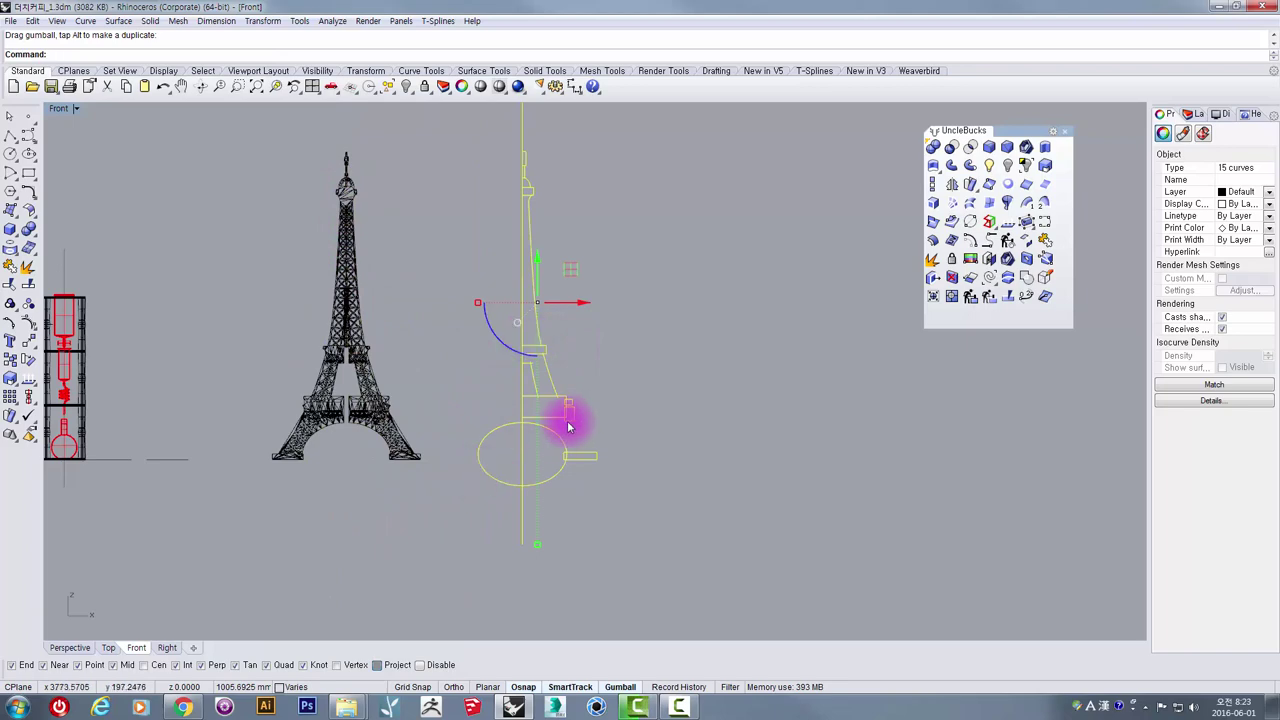
{"action": "key", "text": "ctrl+z"}
Step: Draw a degree-3 curve along the lower leg's outer edge, from the lower platform's outer side into the foot rectangle, and add it to the selection
{"action": "scroll", "coordinate": [403, 444], "scroll_direction": "up", "scroll_amount": 5}
{"action": "scroll", "coordinate": [403, 444], "scroll_direction": "up", "scroll_amount": 3}
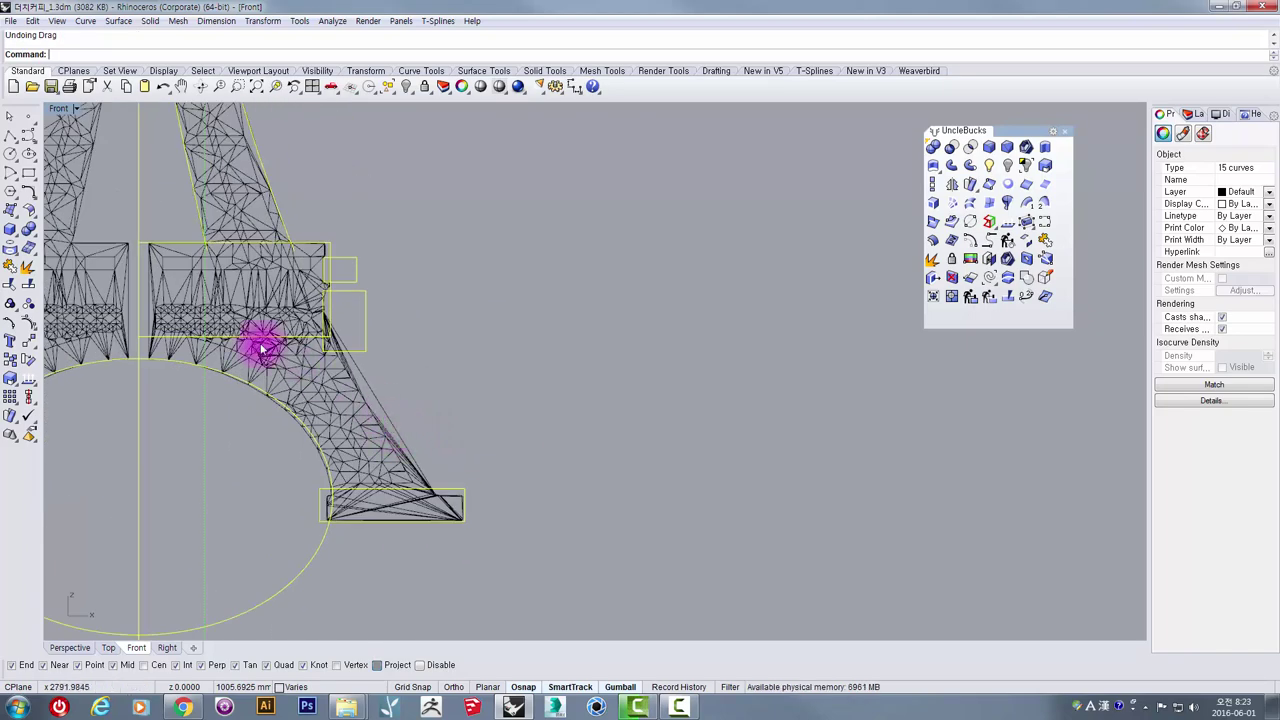
{"action": "left_click", "coordinate": [29, 138]}
{"action": "scroll", "coordinate": [340, 335], "scroll_direction": "up", "scroll_amount": 3}
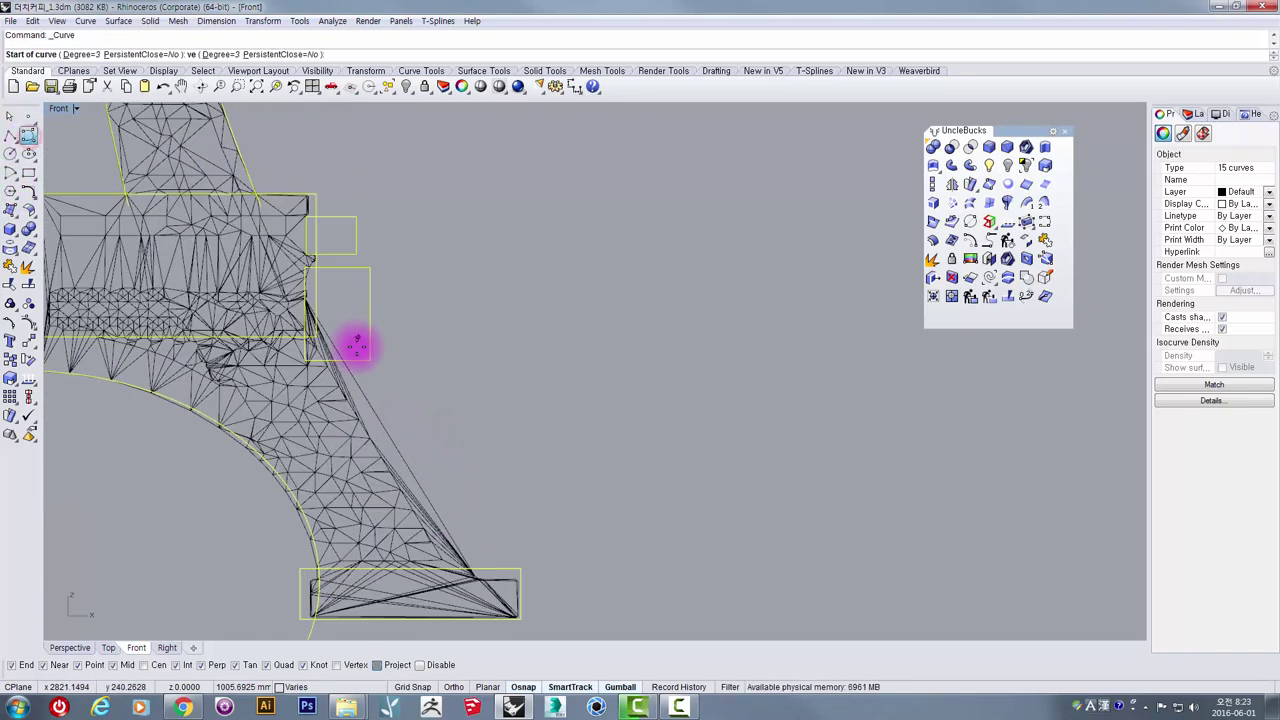
{"action": "scroll", "coordinate": [278, 272], "scroll_direction": "up", "scroll_amount": 3}
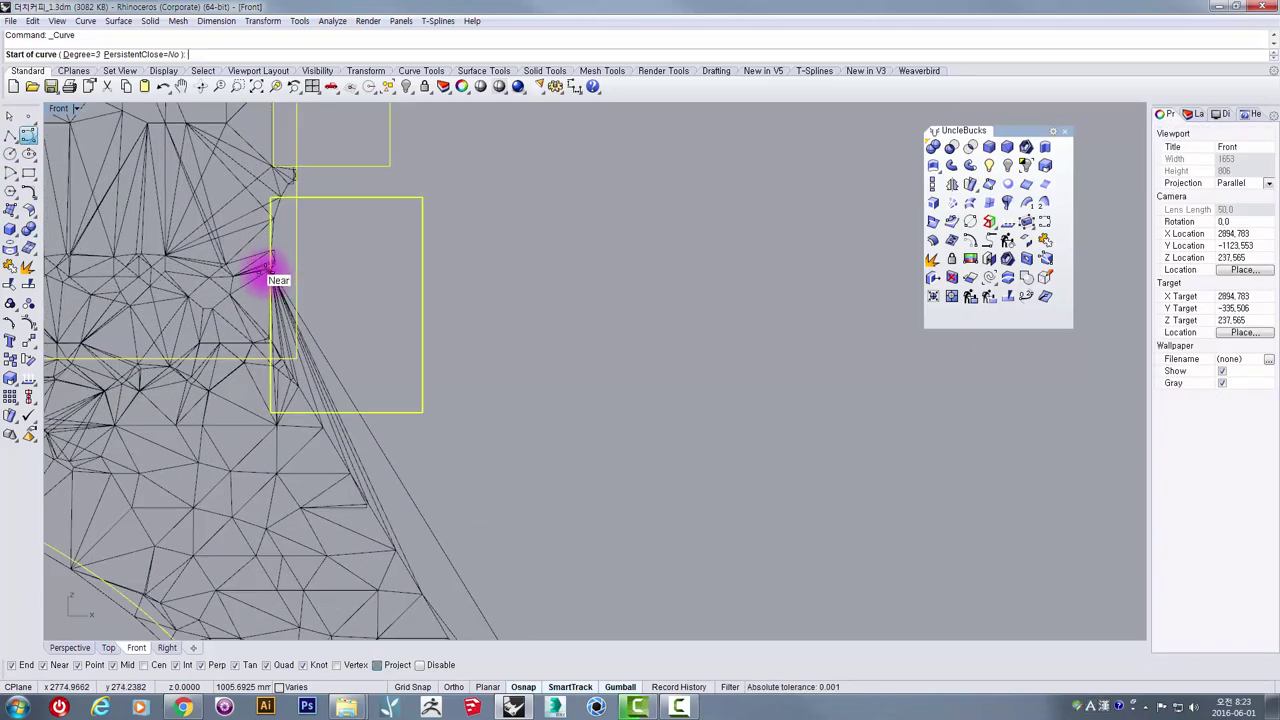
{"action": "left_click", "coordinate": [268, 270]}
{"action": "scroll", "coordinate": [363, 405], "scroll_direction": "down", "scroll_amount": 4}
{"action": "right_click_drag", "start_coordinate": [421, 526], "coordinate": [361, 299]}
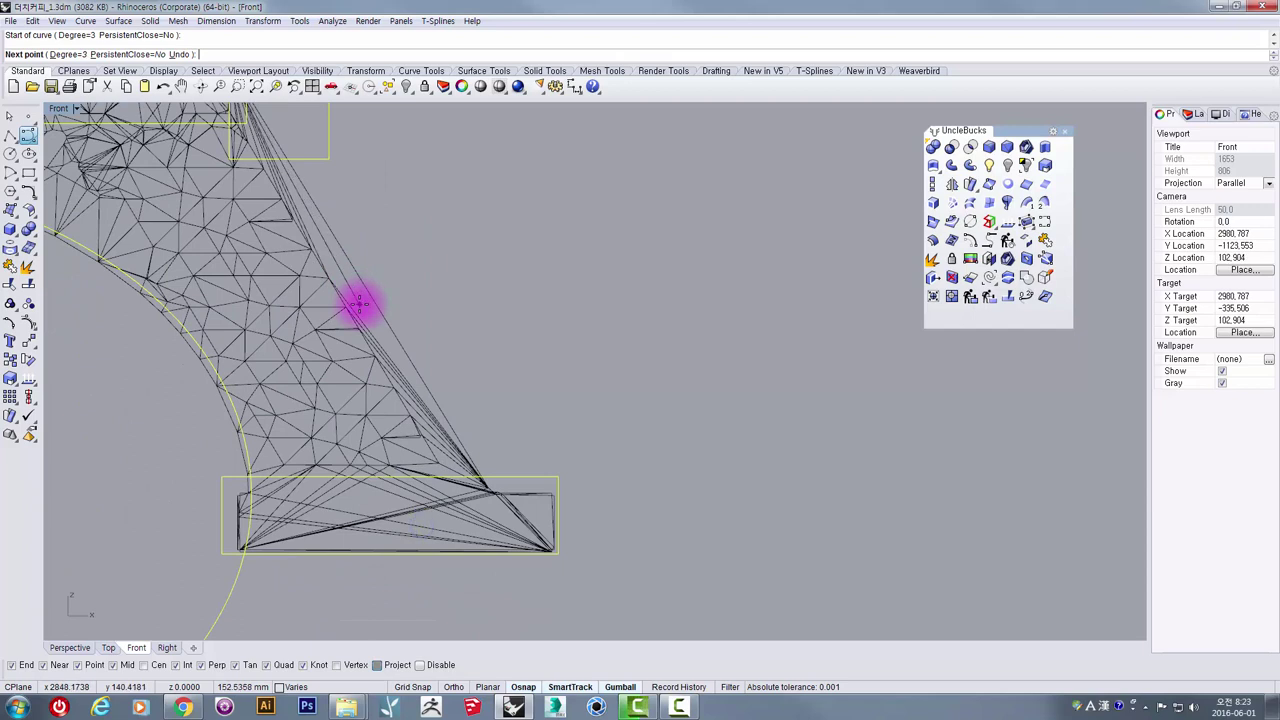
{"action": "left_click", "coordinate": [355, 275]}
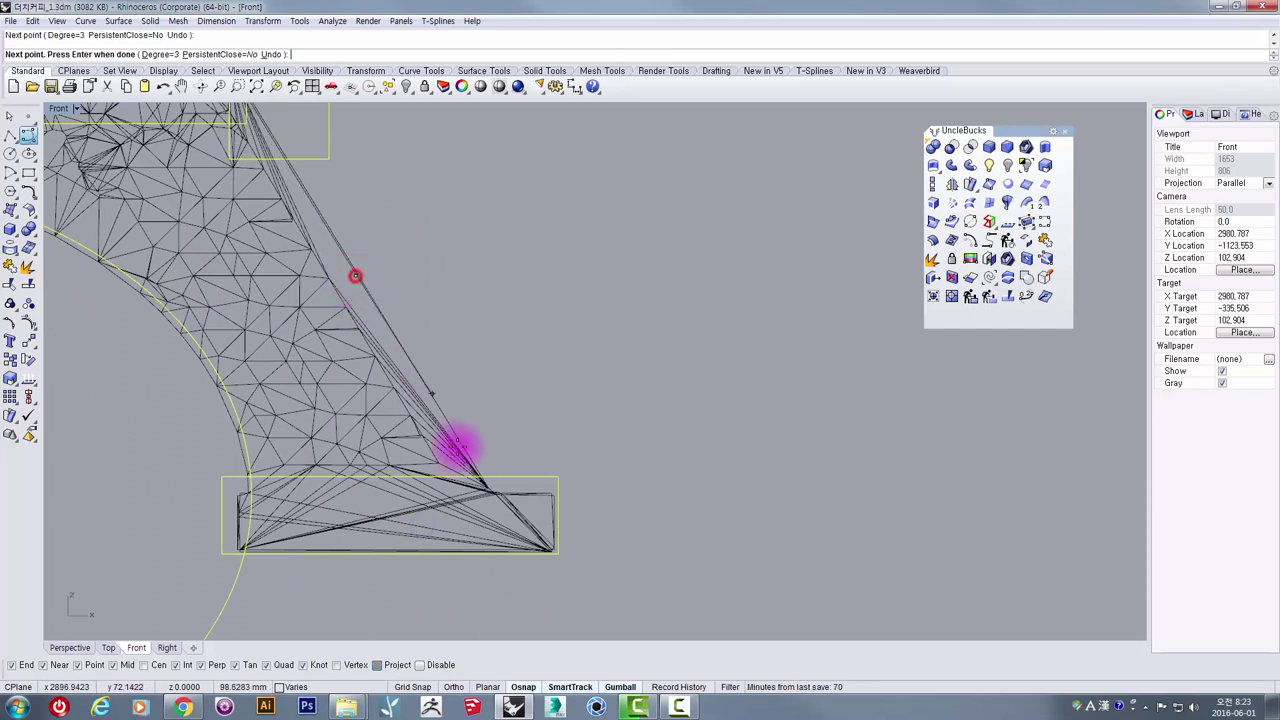
{"action": "left_click", "coordinate": [513, 505]}
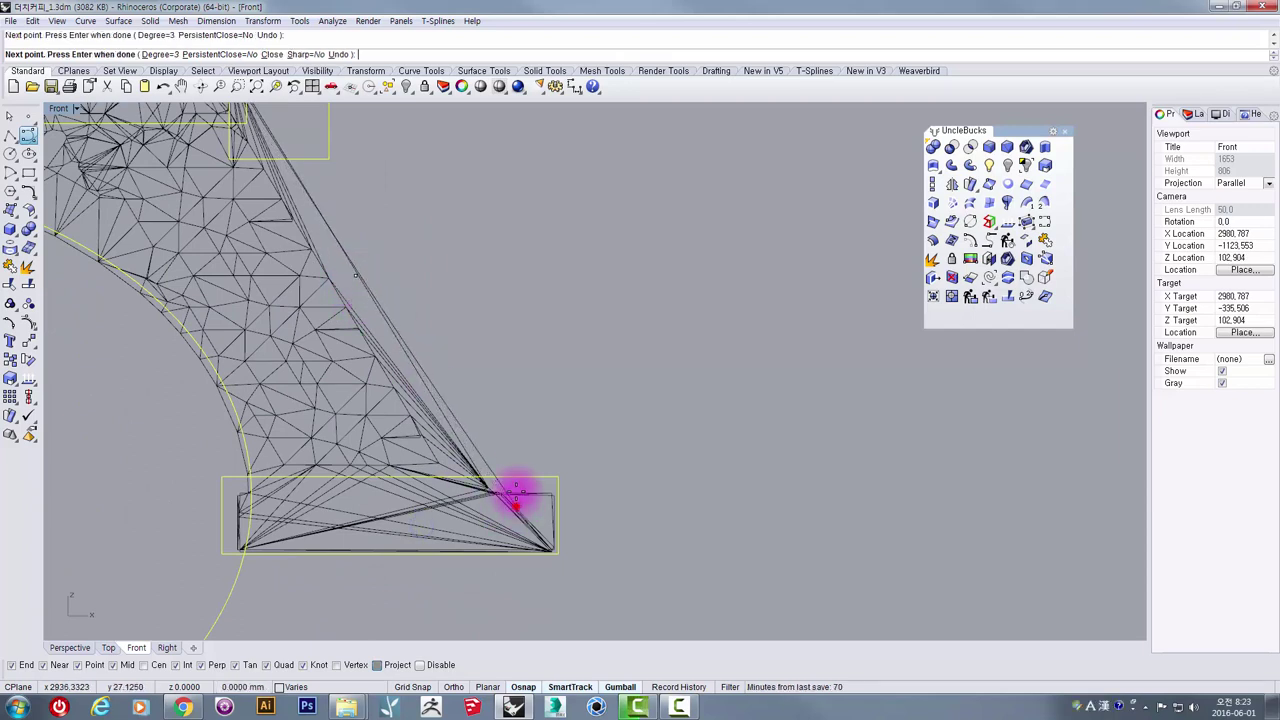
{"action": "right_click", "coordinate": [543, 377]}
{"action": "scroll", "coordinate": [467, 433], "scroll_direction": "down", "scroll_amount": 4}
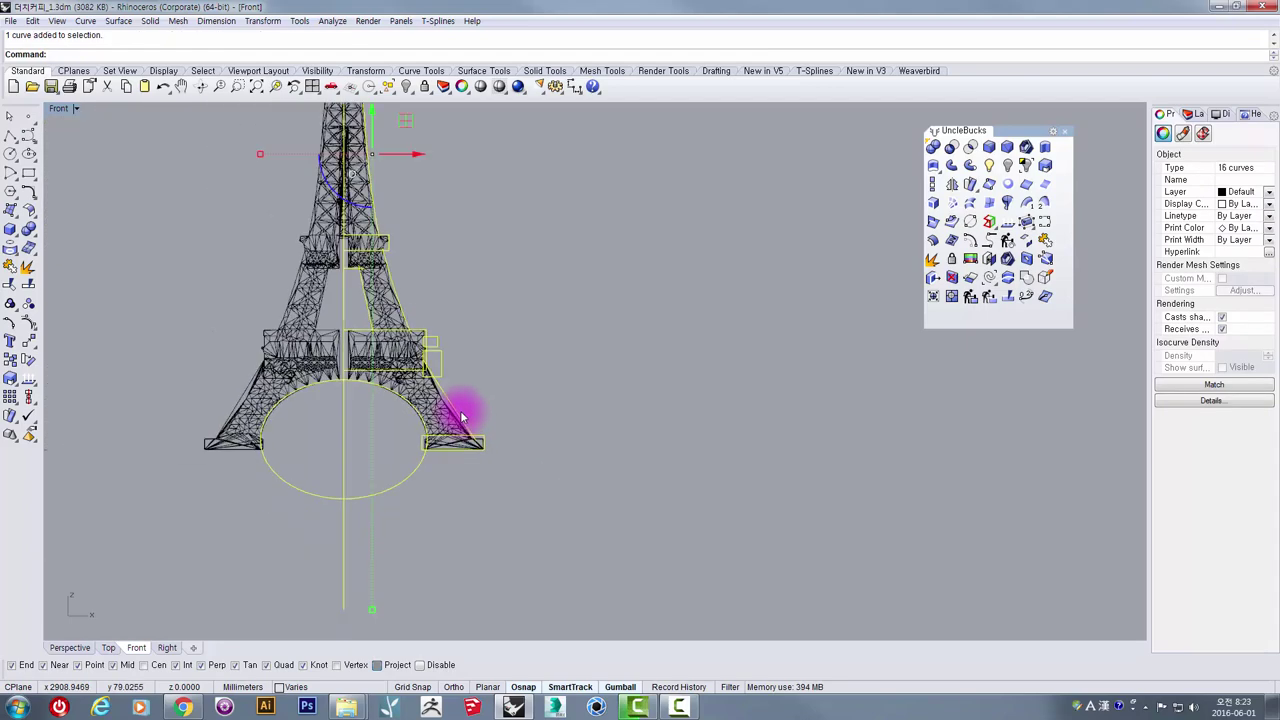
Step: Try to move the 16 selected curves about 1255 mm horizontally away from the tower mesh
{"action": "right_click_drag", "start_coordinate": [457, 414], "coordinate": [286, 371]}
{"action": "left_click_drag", "start_coordinate": [257, 288], "coordinate": [592, 288]}
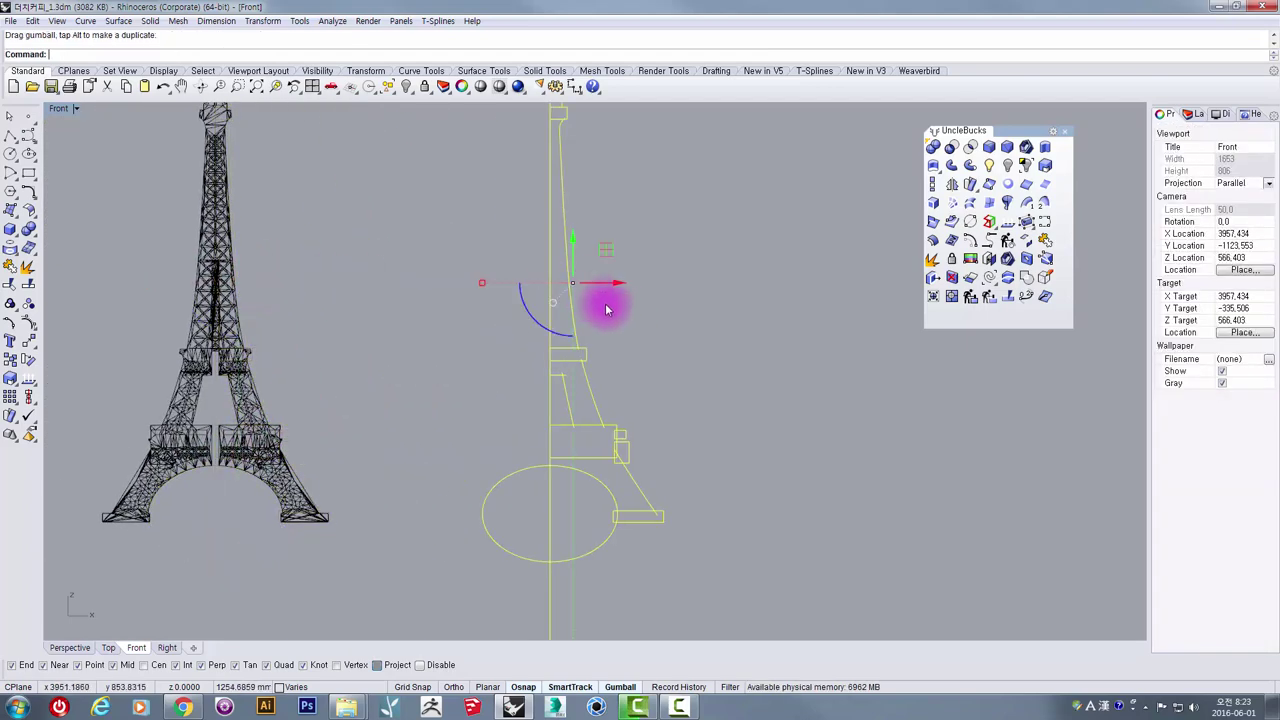
{"action": "scroll", "coordinate": [624, 315], "scroll_direction": "down", "scroll_amount": 4}
{"action": "right_click_drag", "start_coordinate": [624, 315], "coordinate": [501, 362]}
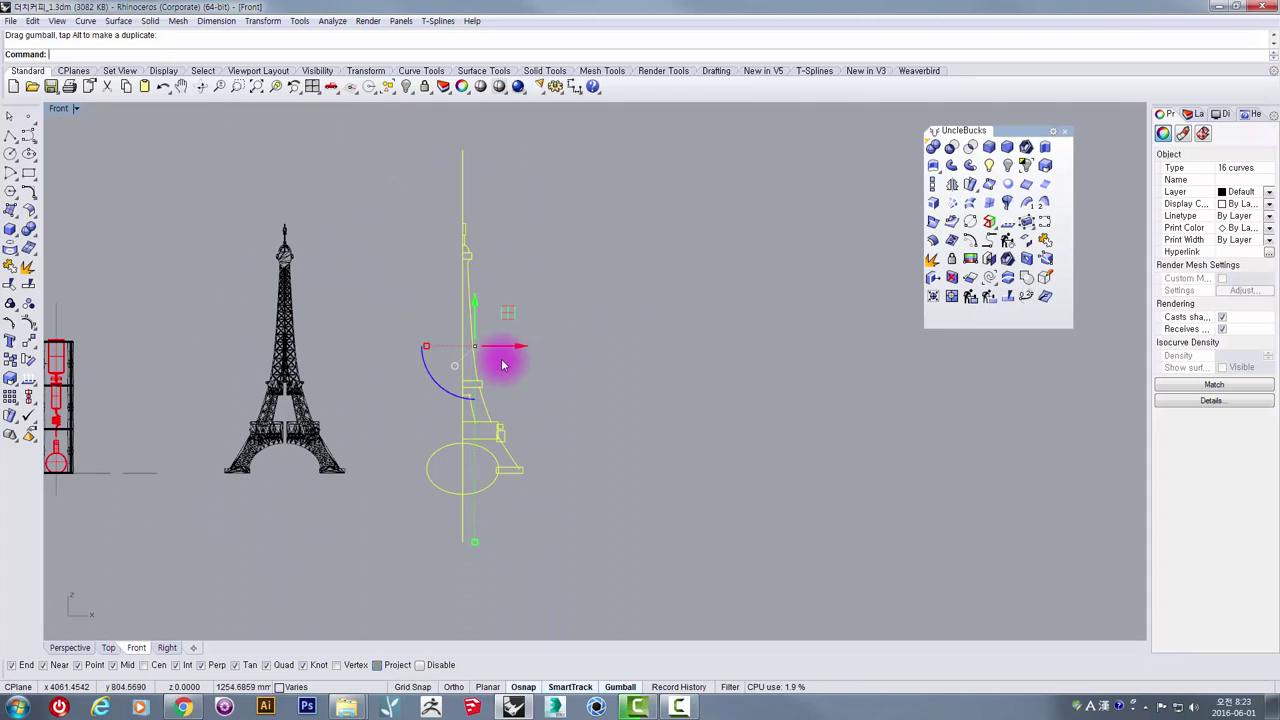
{"action": "key", "text": "ctrl+z"}
Step: Copy the 16 selected curves about 1533 mm horizontally away from the tower, keeping the originals over the mesh
{"action": "left_click_drag", "start_coordinate": [324, 349], "coordinate": [539, 362]}
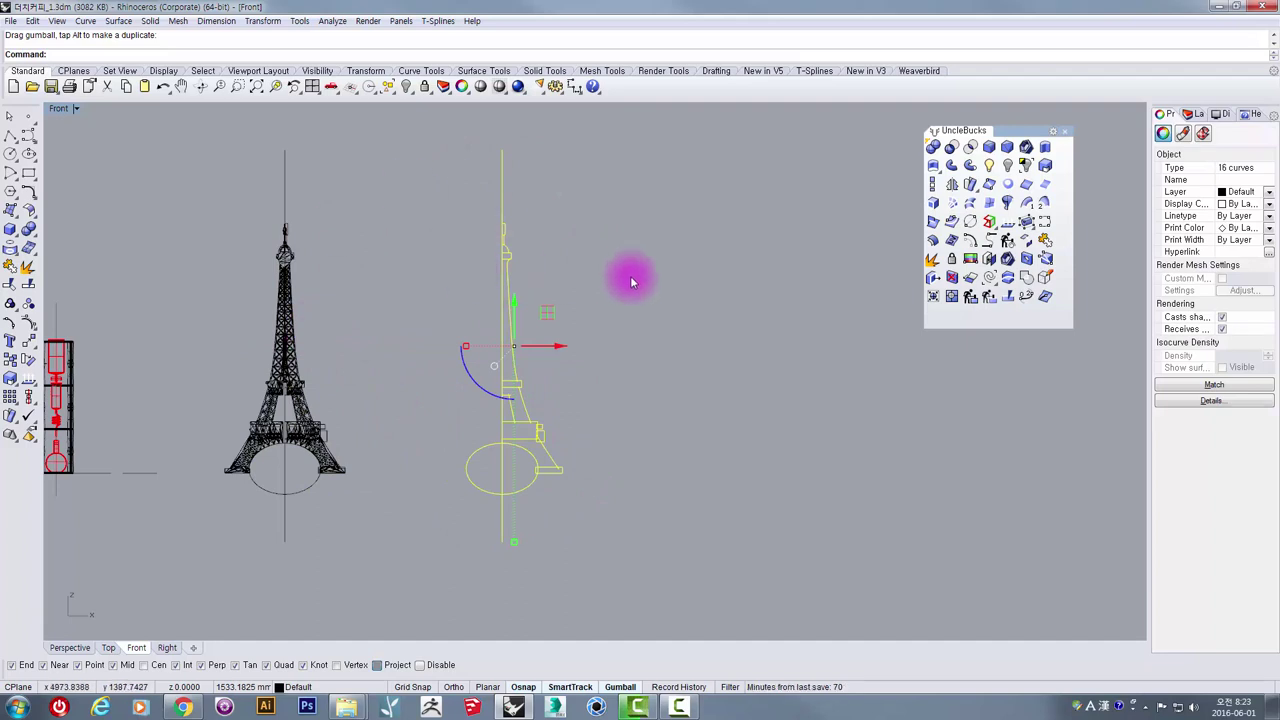
{"action": "scroll", "coordinate": [629, 274], "scroll_direction": "up", "scroll_amount": 2}
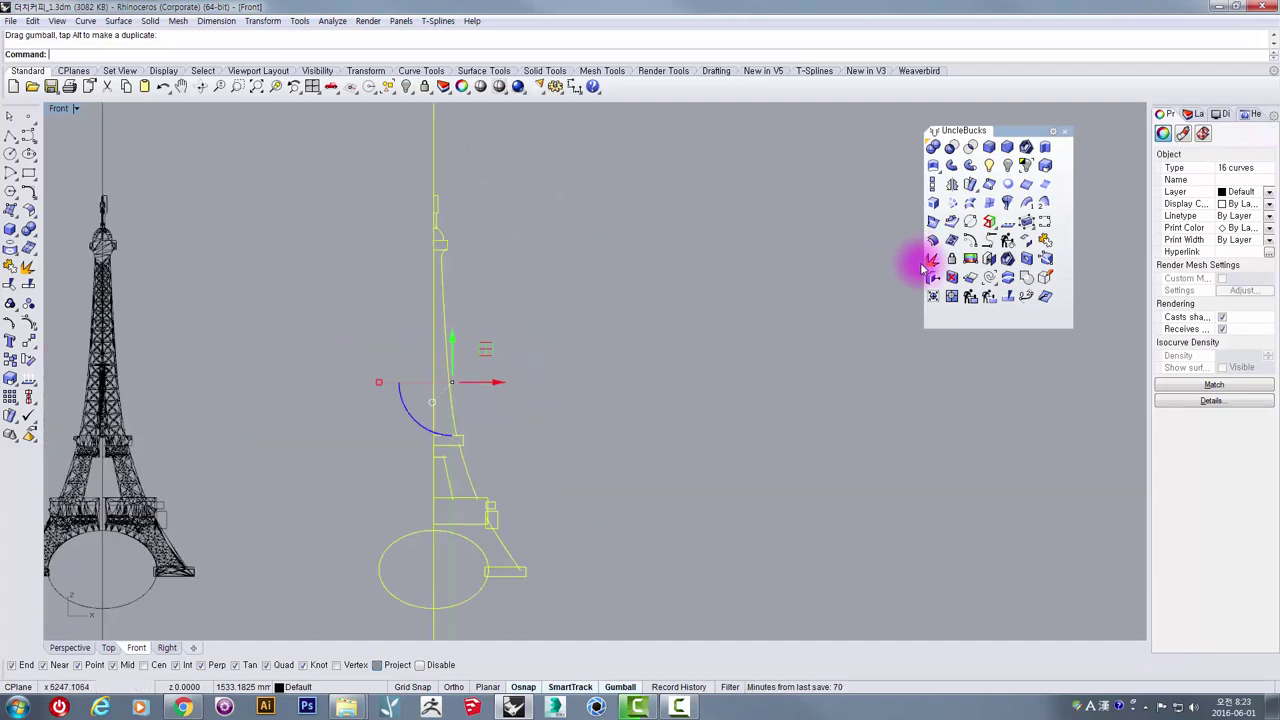
Step: Run Curve Boolean on the 16 copied curves with combined regions and keep the whole enclosed tower profile as one outline
{"action": "left_click", "coordinate": [1025, 281]}
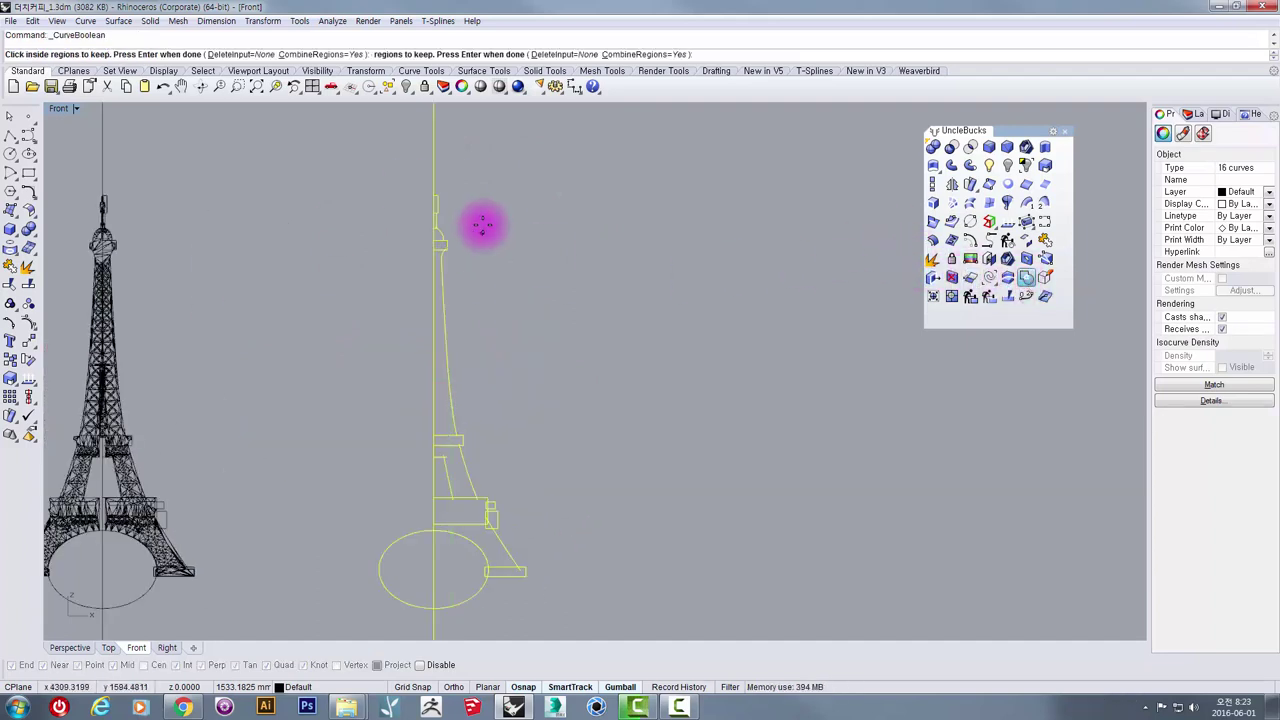
{"action": "scroll", "coordinate": [429, 189], "scroll_direction": "up", "scroll_amount": 5}
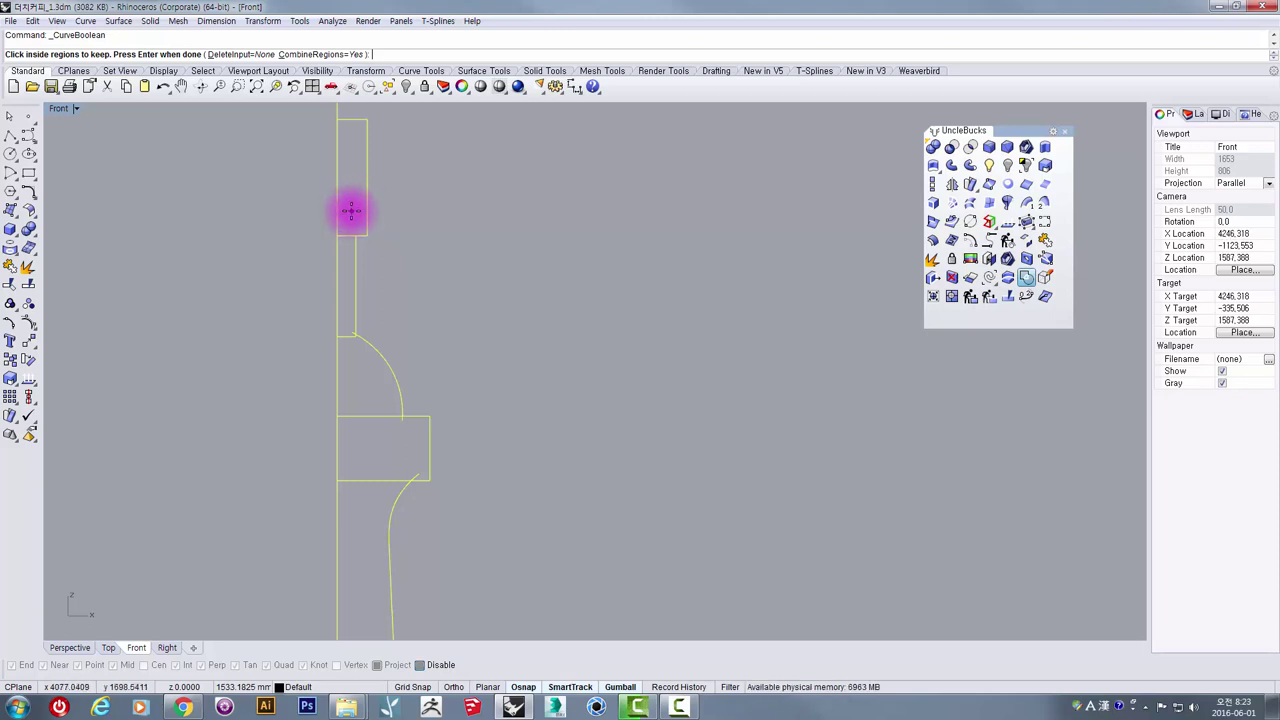
{"action": "scroll", "coordinate": [353, 209], "scroll_direction": "down", "scroll_amount": 6}
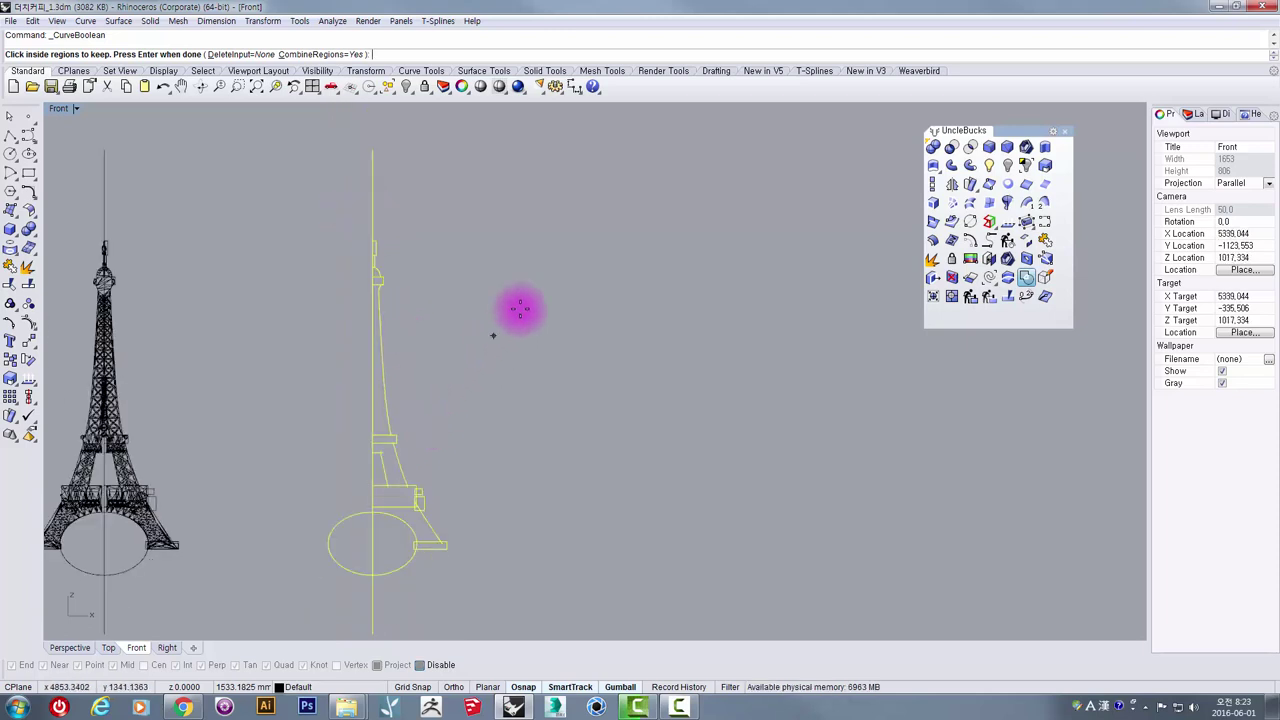
{"action": "left_click", "coordinate": [520, 309]}
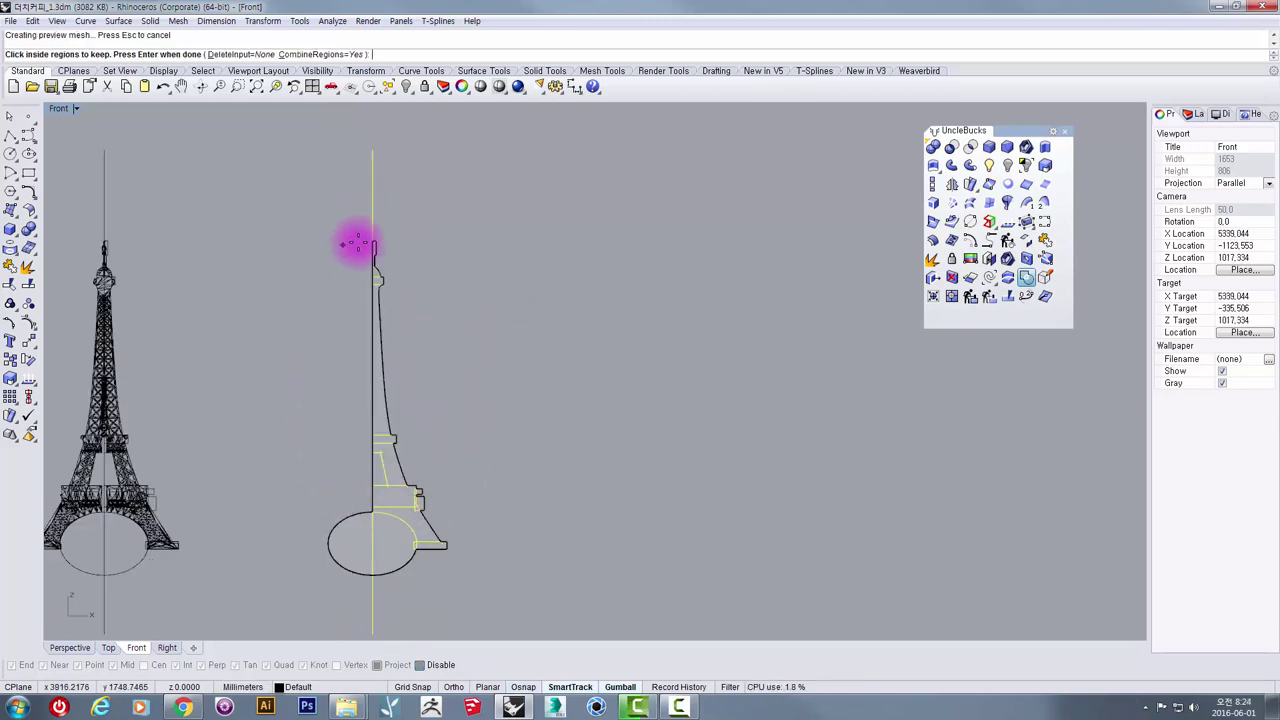
{"action": "left_click", "coordinate": [371, 428]}
{"action": "left_click", "coordinate": [374, 510]}
{"action": "left_click", "coordinate": [332, 523]}
{"action": "left_click", "coordinate": [362, 430]}
{"action": "left_click", "coordinate": [369, 295]}
{"action": "left_click", "coordinate": [391, 225]}
{"action": "left_click", "coordinate": [424, 505]}
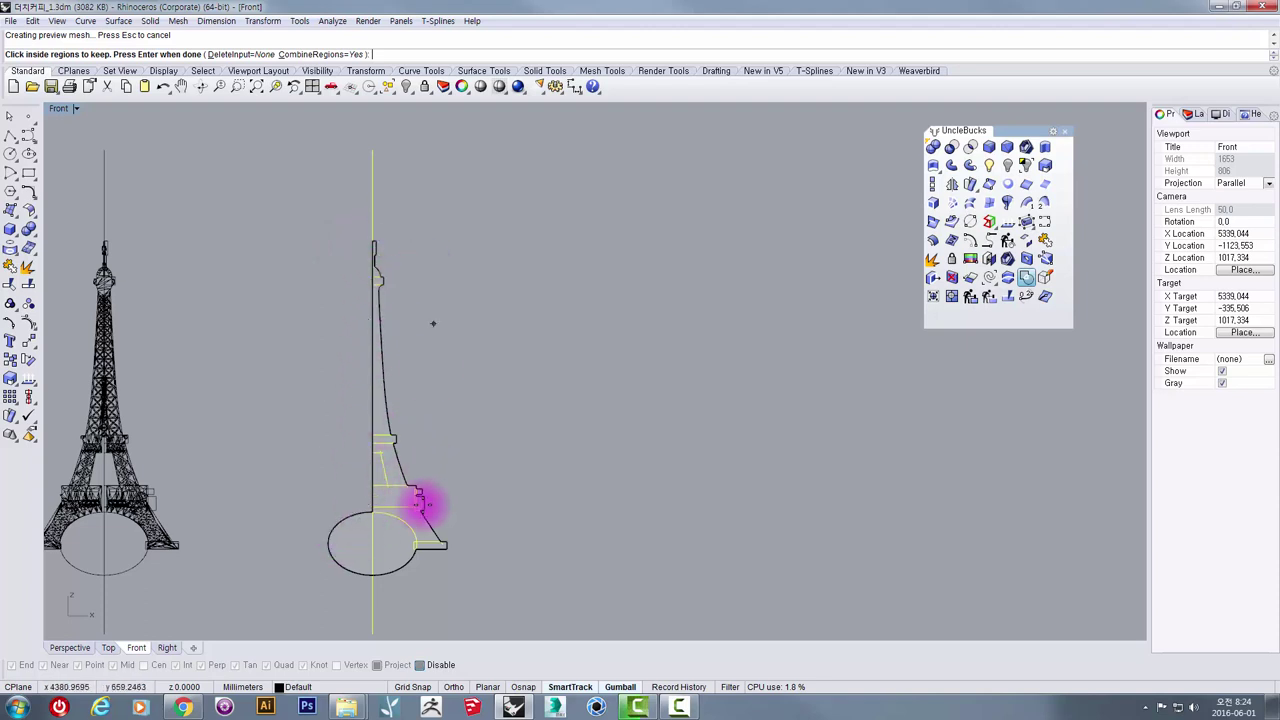
Step: Exclude the opening between the legs above the lower platform and both halves of the arch ellipse from the kept regions
{"action": "scroll", "coordinate": [390, 500], "scroll_direction": "up", "scroll_amount": 6}
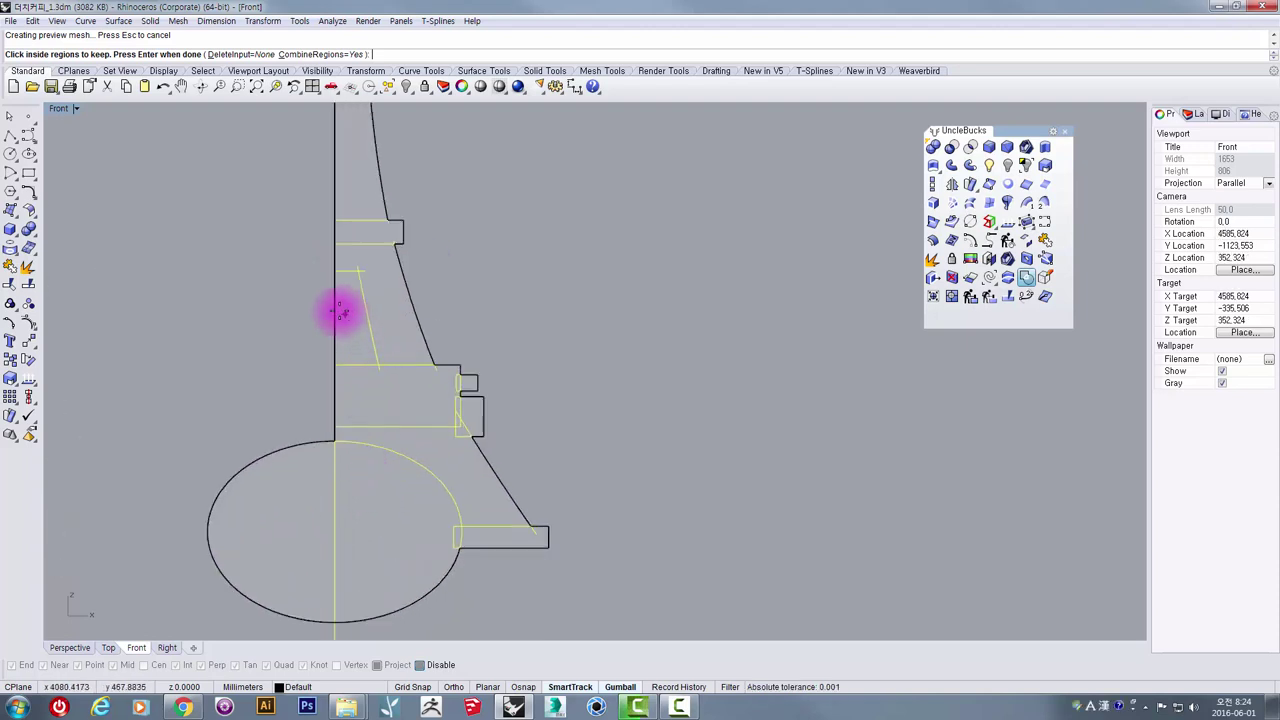
{"action": "left_click", "coordinate": [343, 304]}
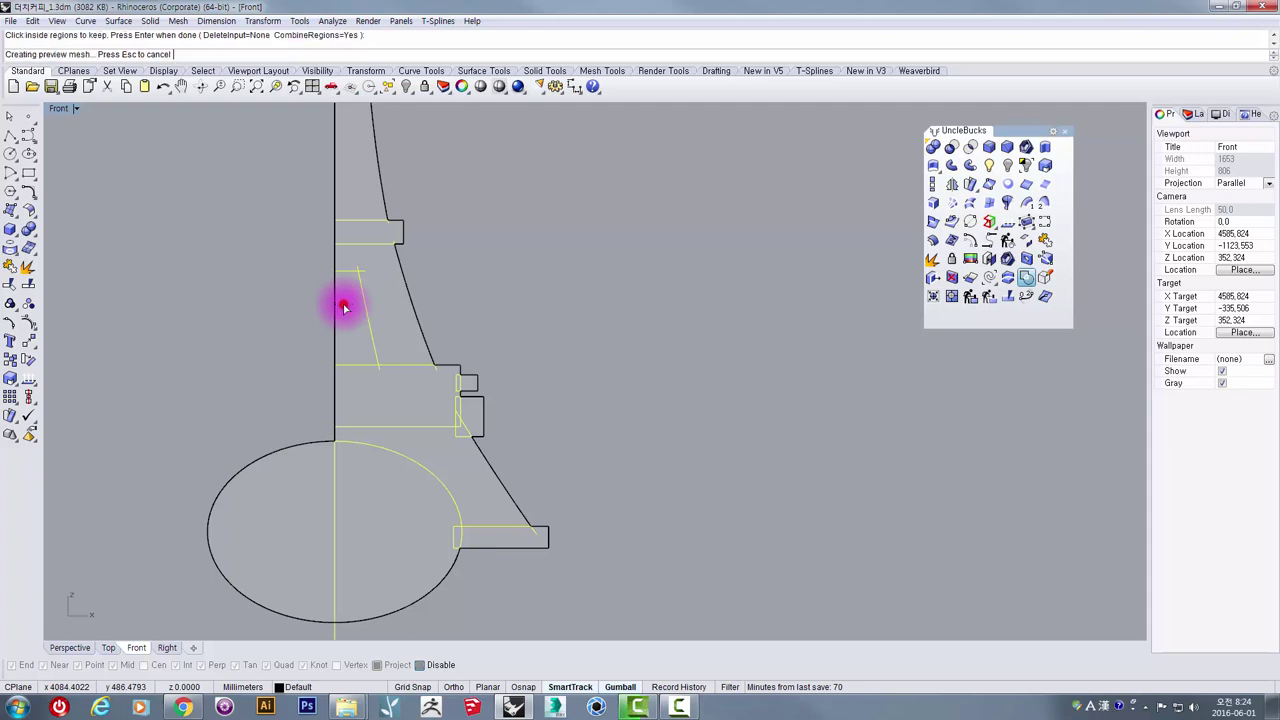
{"action": "left_click", "coordinate": [324, 511]}
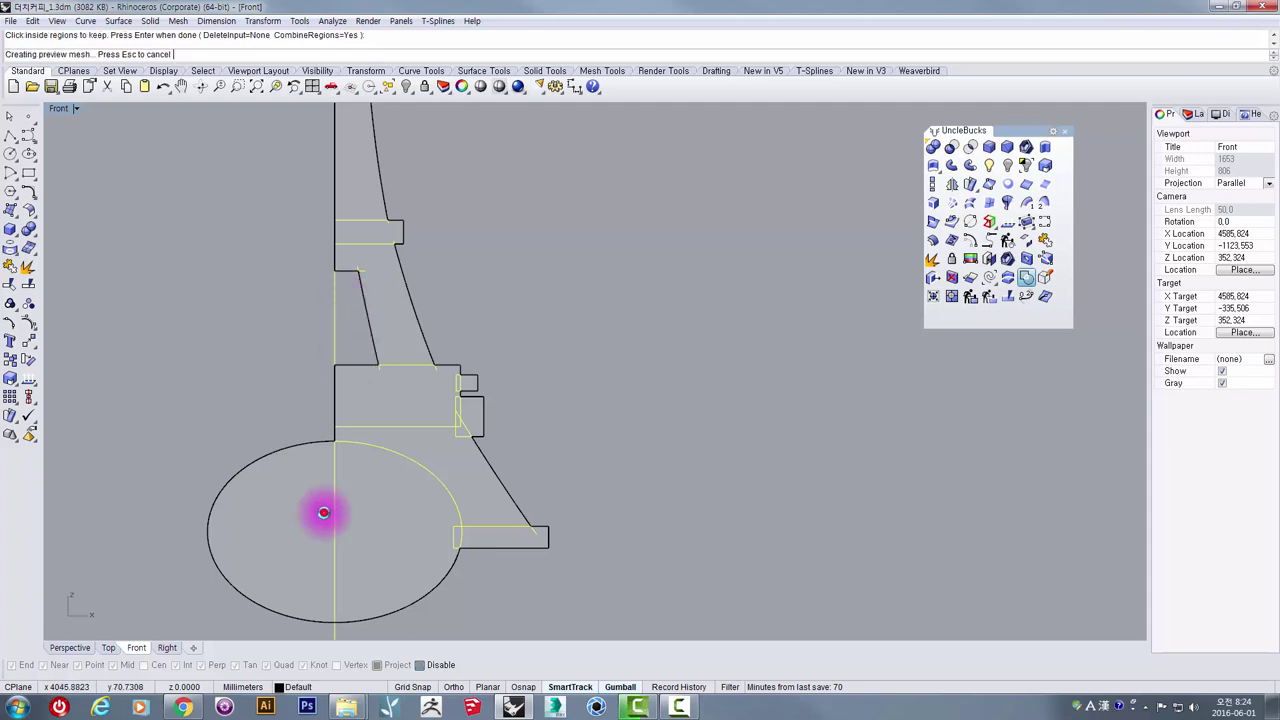
{"action": "left_click", "coordinate": [406, 495]}
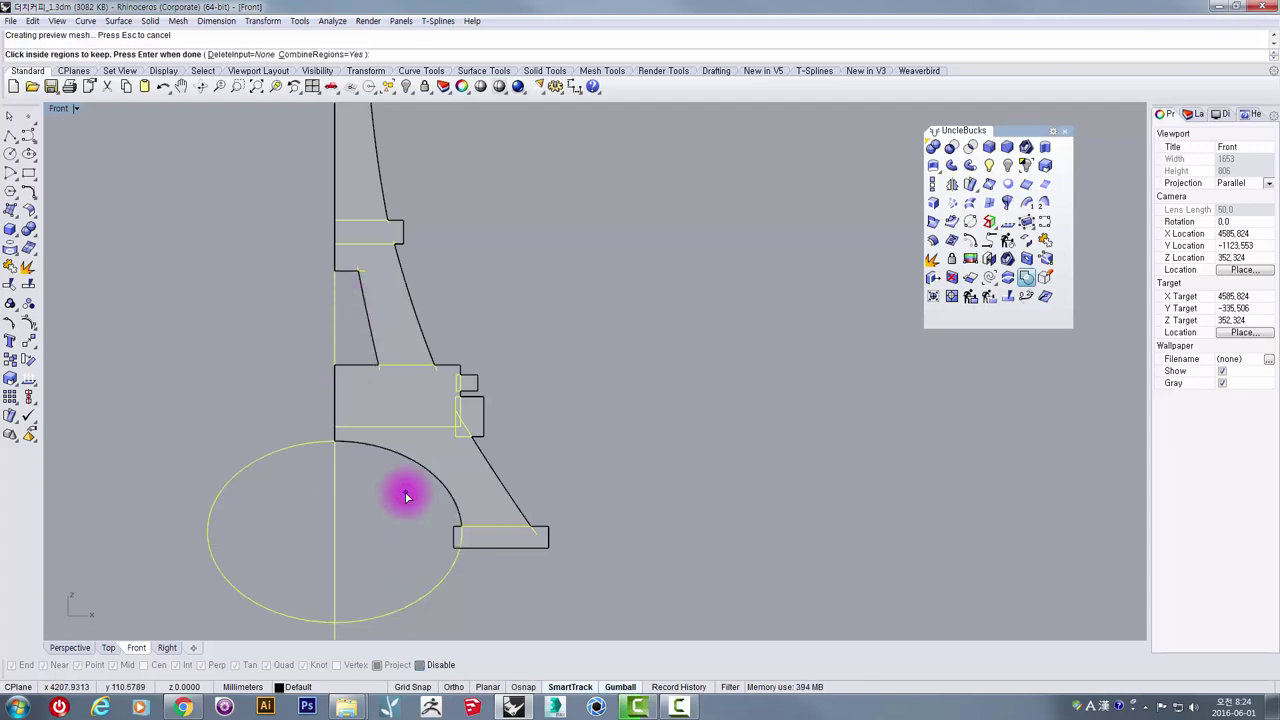
Step: Exclude the two small rectangles and their overlaps at the lower platform's outer side, and create the combined half outline
{"action": "scroll", "coordinate": [440, 530], "scroll_direction": "up", "scroll_amount": 4}
{"action": "scroll", "coordinate": [415, 460], "scroll_direction": "down", "scroll_amount": 6}
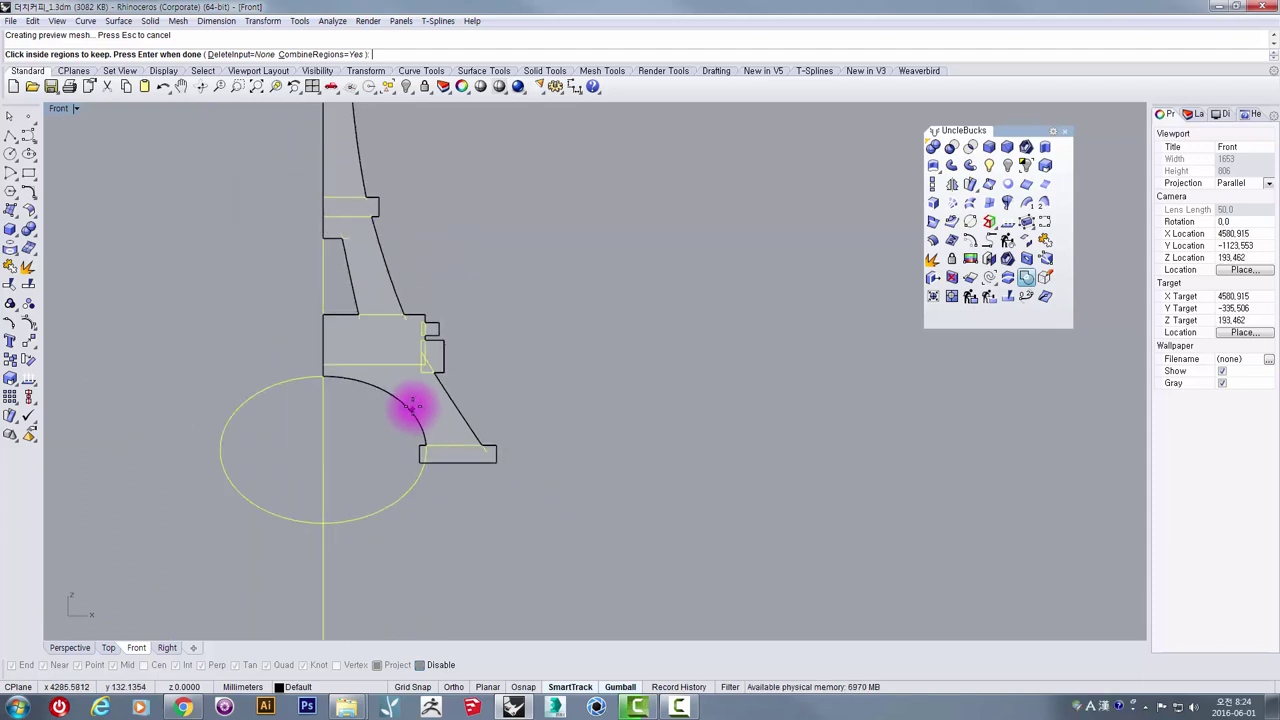
{"action": "scroll", "coordinate": [360, 250], "scroll_direction": "down", "scroll_amount": 3}
{"action": "scroll", "coordinate": [420, 320], "scroll_direction": "up", "scroll_amount": 2}
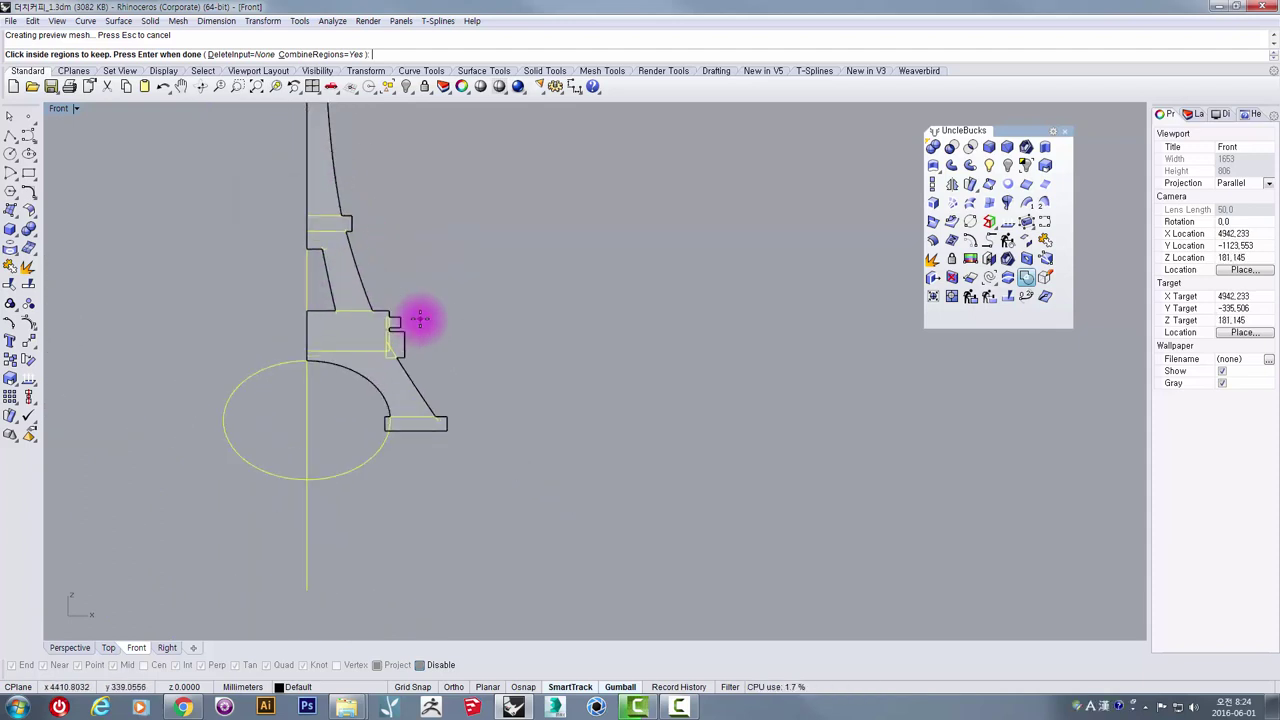
{"action": "scroll", "coordinate": [420, 320], "scroll_direction": "up", "scroll_amount": 5}
{"action": "left_click", "coordinate": [401, 294]}
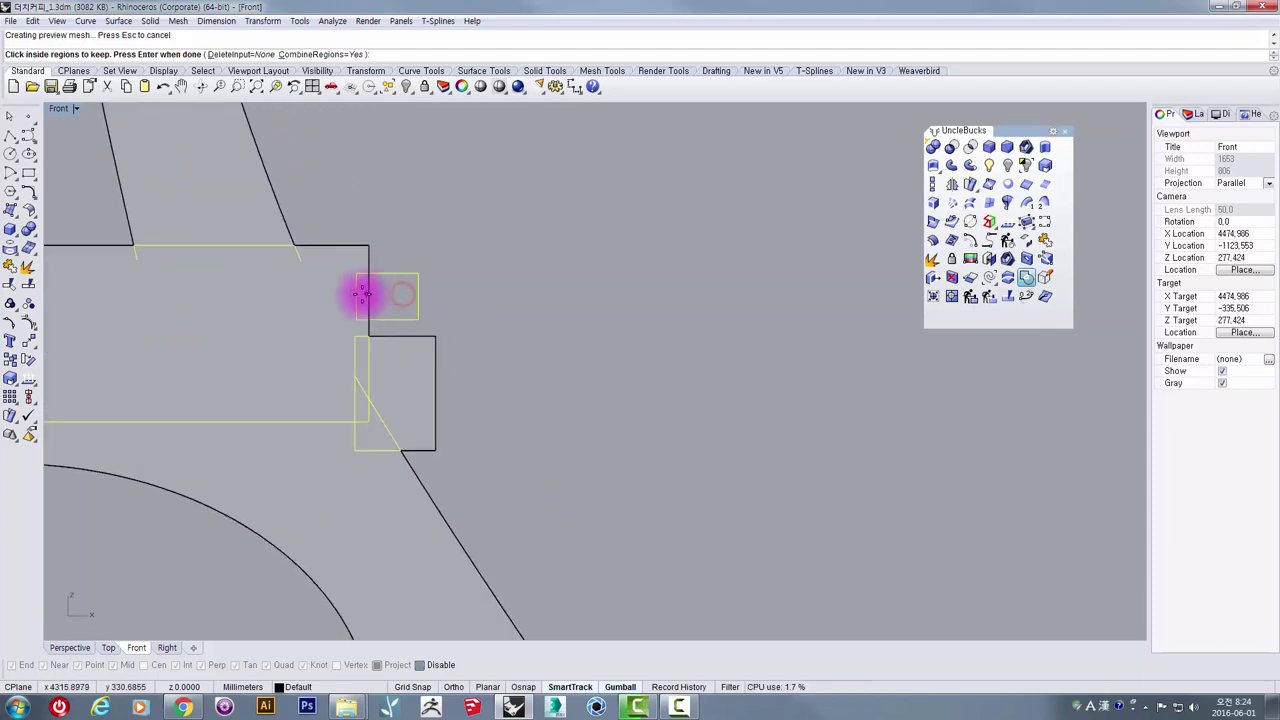
{"action": "left_click", "coordinate": [355, 321]}
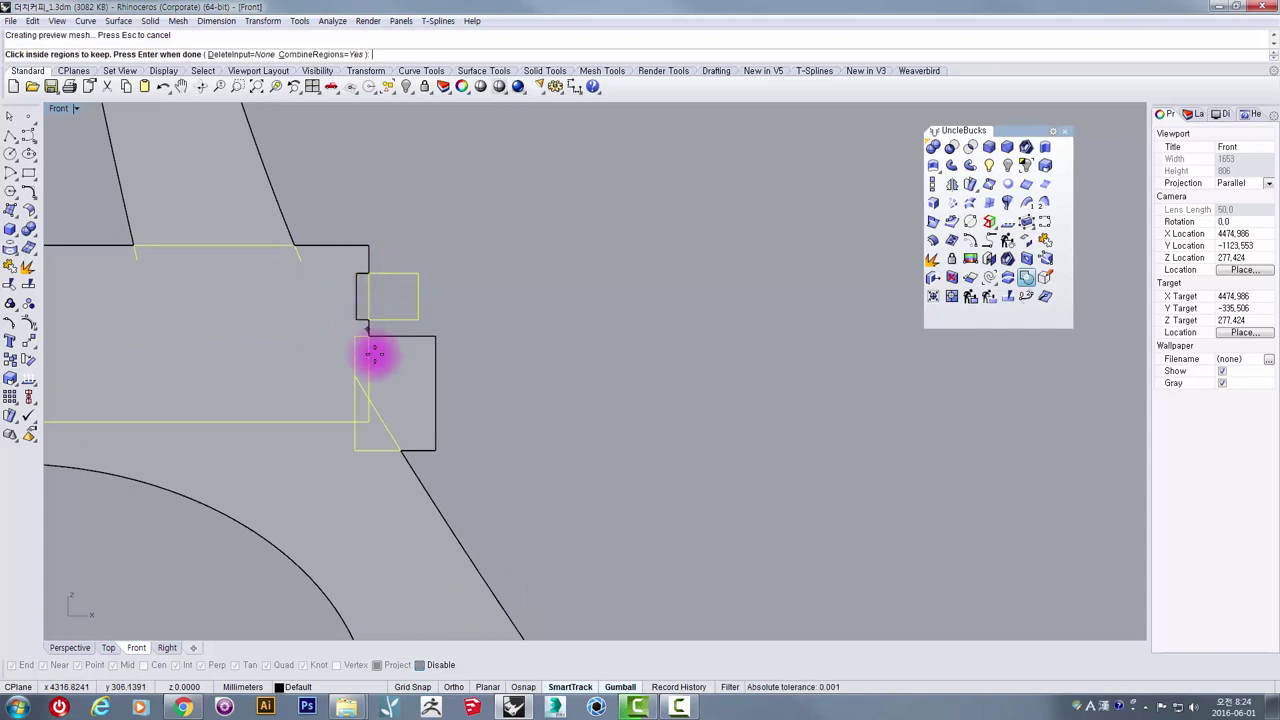
{"action": "left_click", "coordinate": [426, 364]}
{"action": "scroll", "coordinate": [360, 360], "scroll_direction": "up", "scroll_amount": 3}
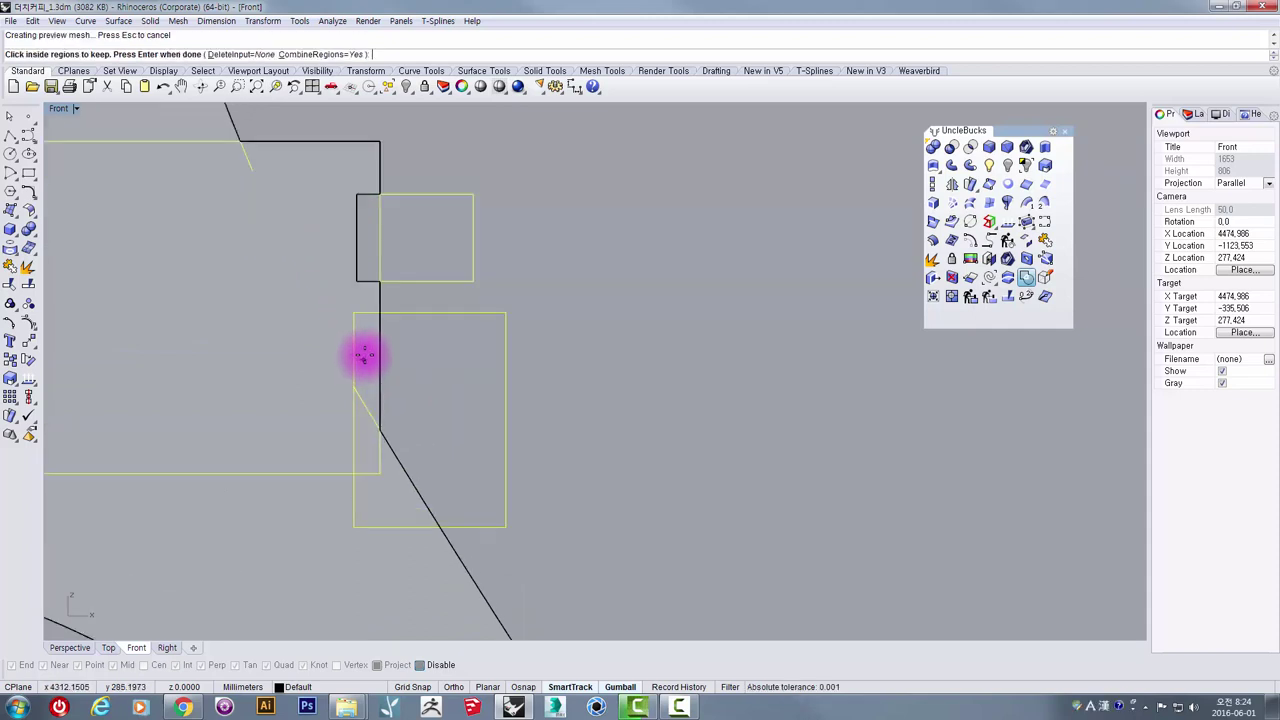
{"action": "scroll", "coordinate": [365, 353], "scroll_direction": "down", "scroll_amount": 8}
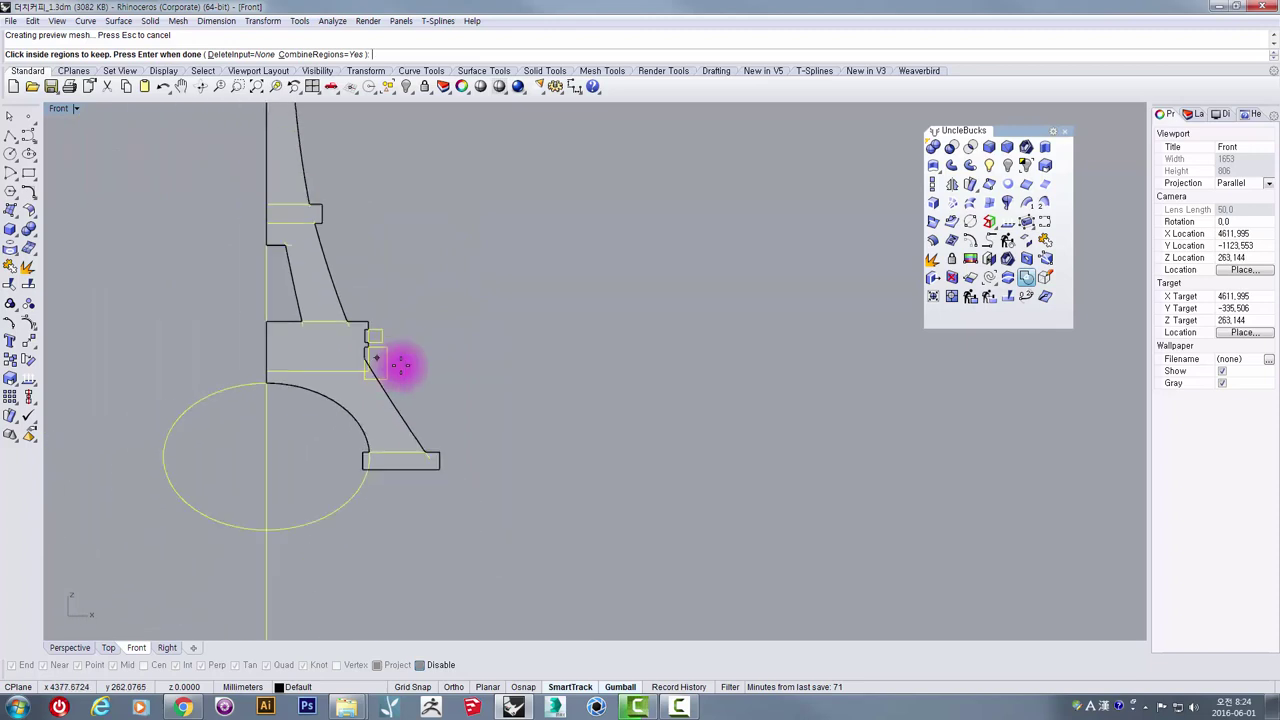
{"action": "scroll", "coordinate": [401, 365], "scroll_direction": "down", "scroll_amount": 8}
{"action": "mouse_move", "coordinate": [427, 303]}
{"action": "right_mouse_down"}
{"action": "mouse_move", "coordinate": [452, 374]}
{"action": "mouse_move", "coordinate": [443, 401]}
{"action": "right_mouse_up"}
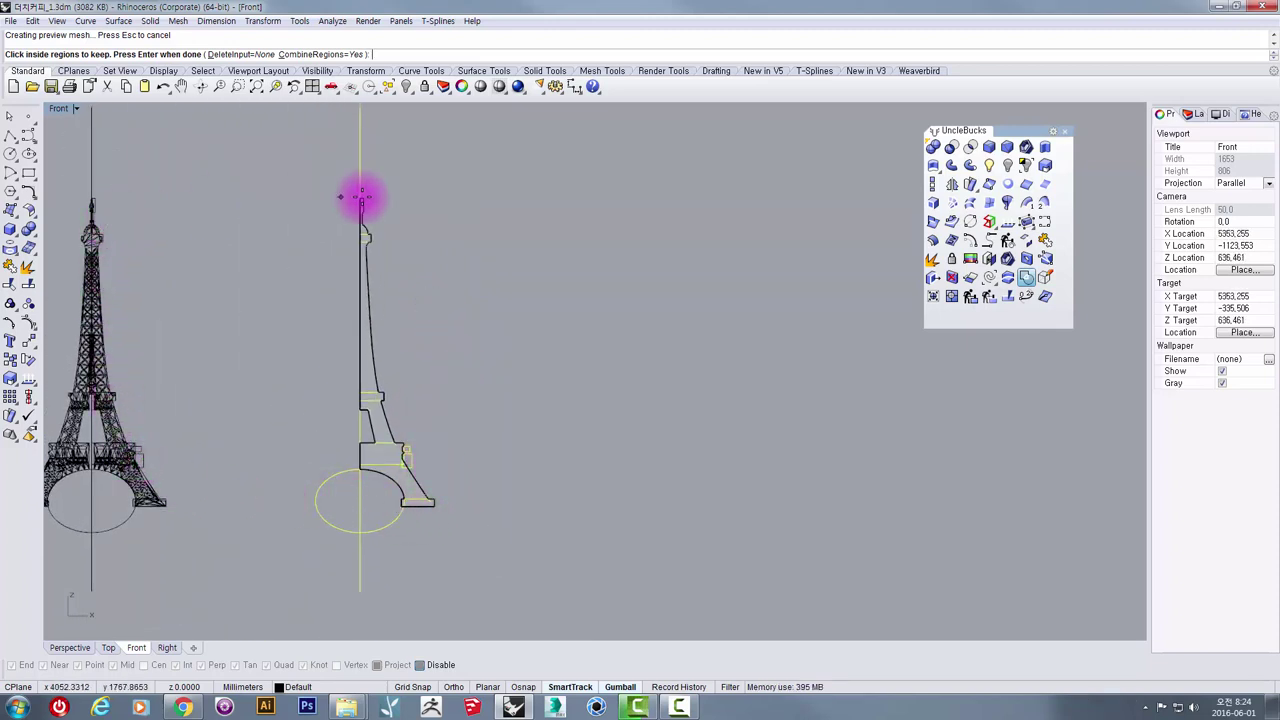
{"action": "scroll", "coordinate": [392, 452], "scroll_direction": "up", "scroll_amount": 2}
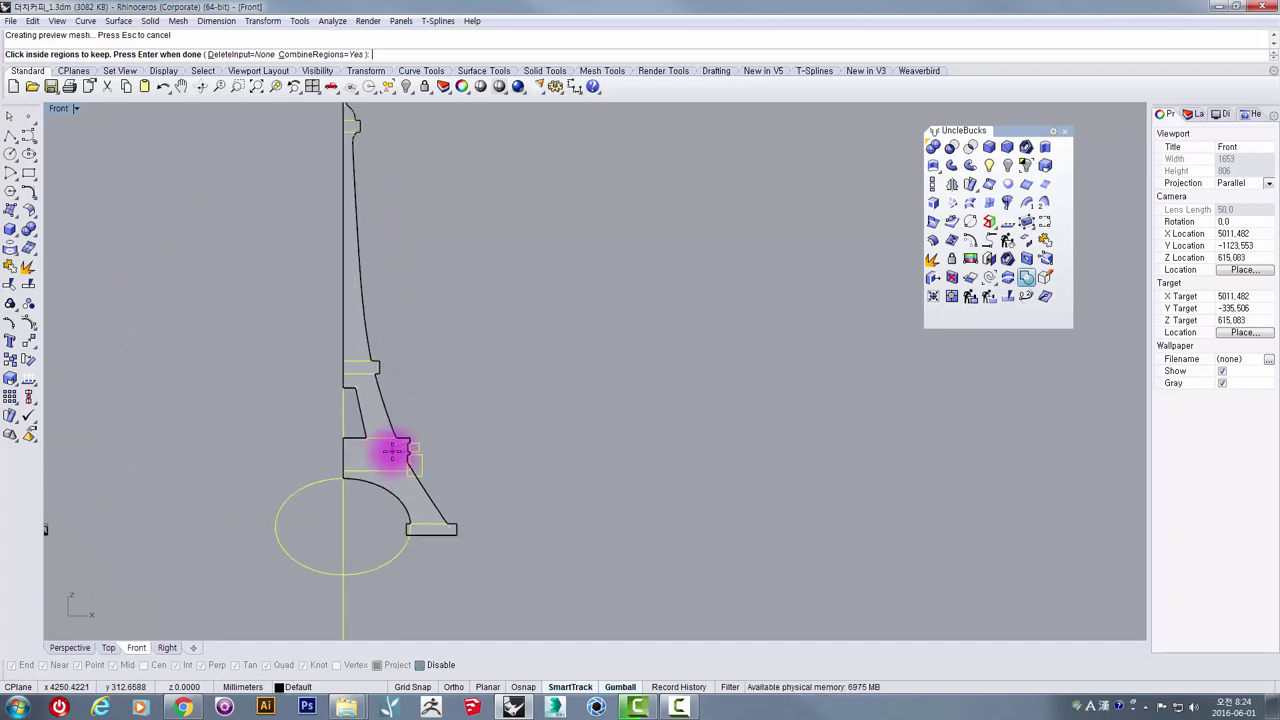
{"action": "key", "text": "Return"}
Step: Move the closed half outline about 1115 mm horizontally away from its source curves
{"action": "scroll", "coordinate": [392, 452], "scroll_direction": "down", "scroll_amount": 2}
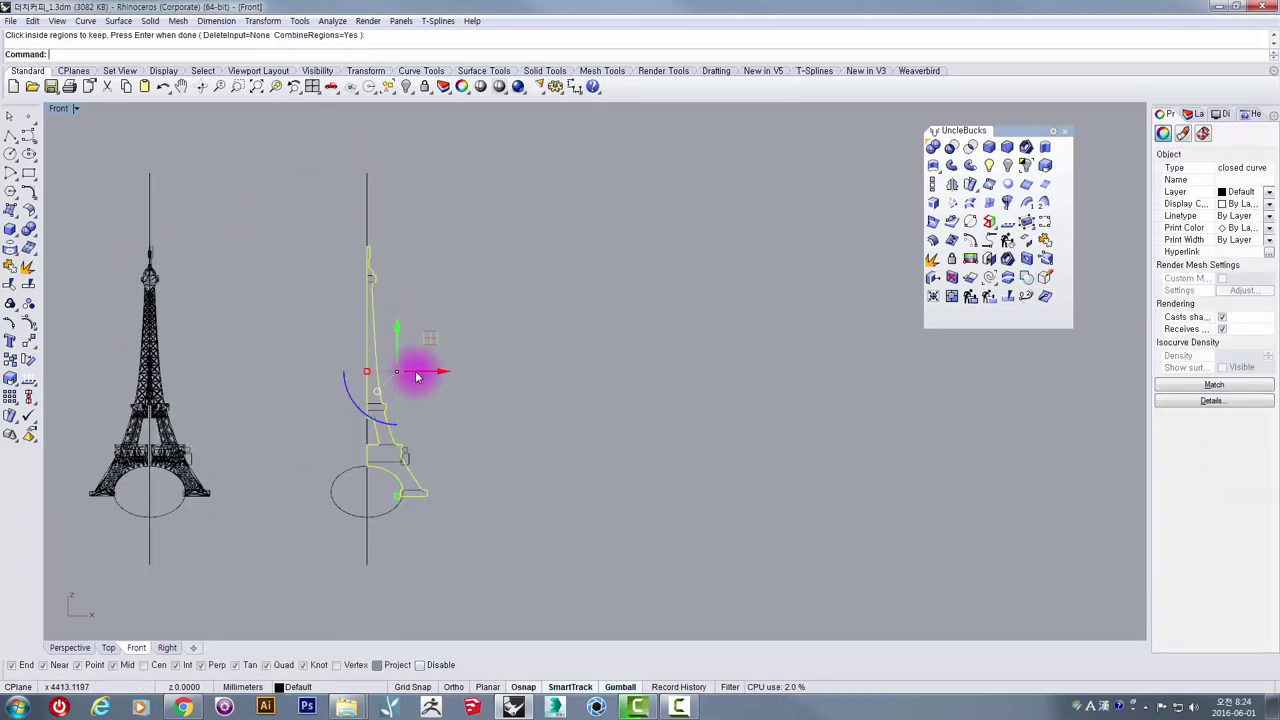
{"action": "left_click_drag", "start_coordinate": [419, 376], "coordinate": [580, 380]}
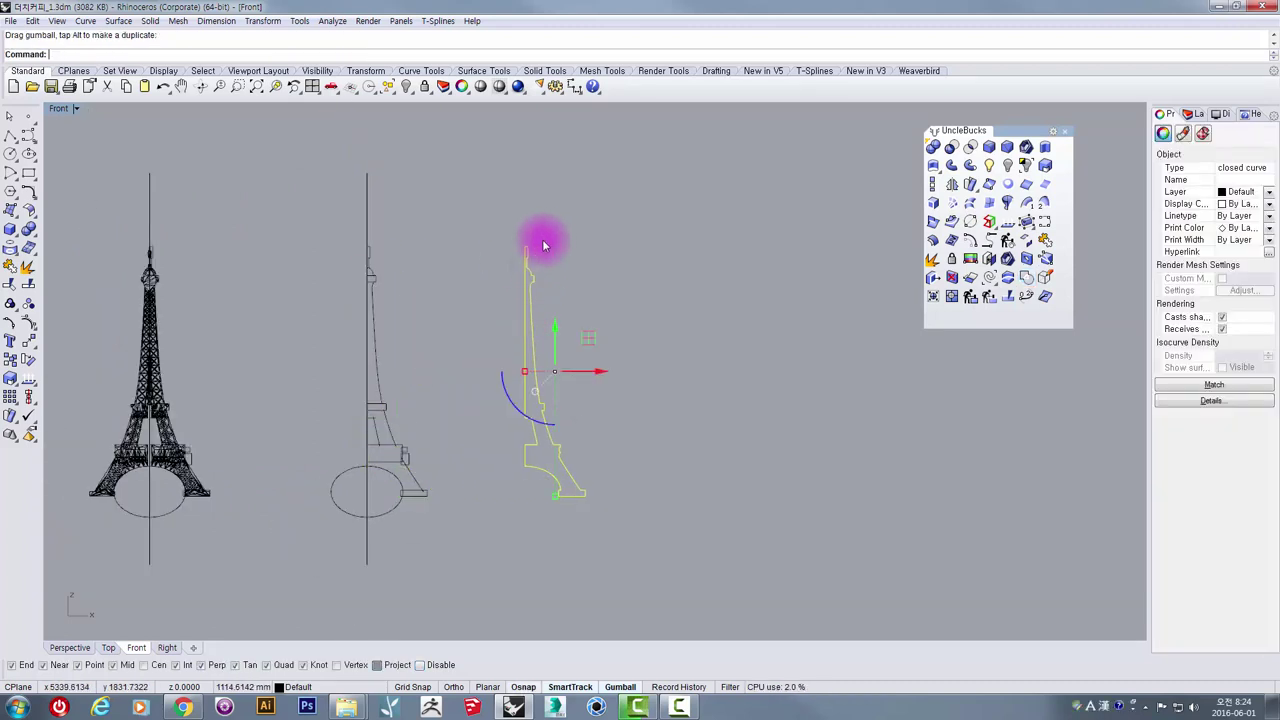
{"action": "scroll", "coordinate": [535, 461], "scroll_direction": "up", "scroll_amount": 5}
{"action": "left_click", "coordinate": [651, 334]}
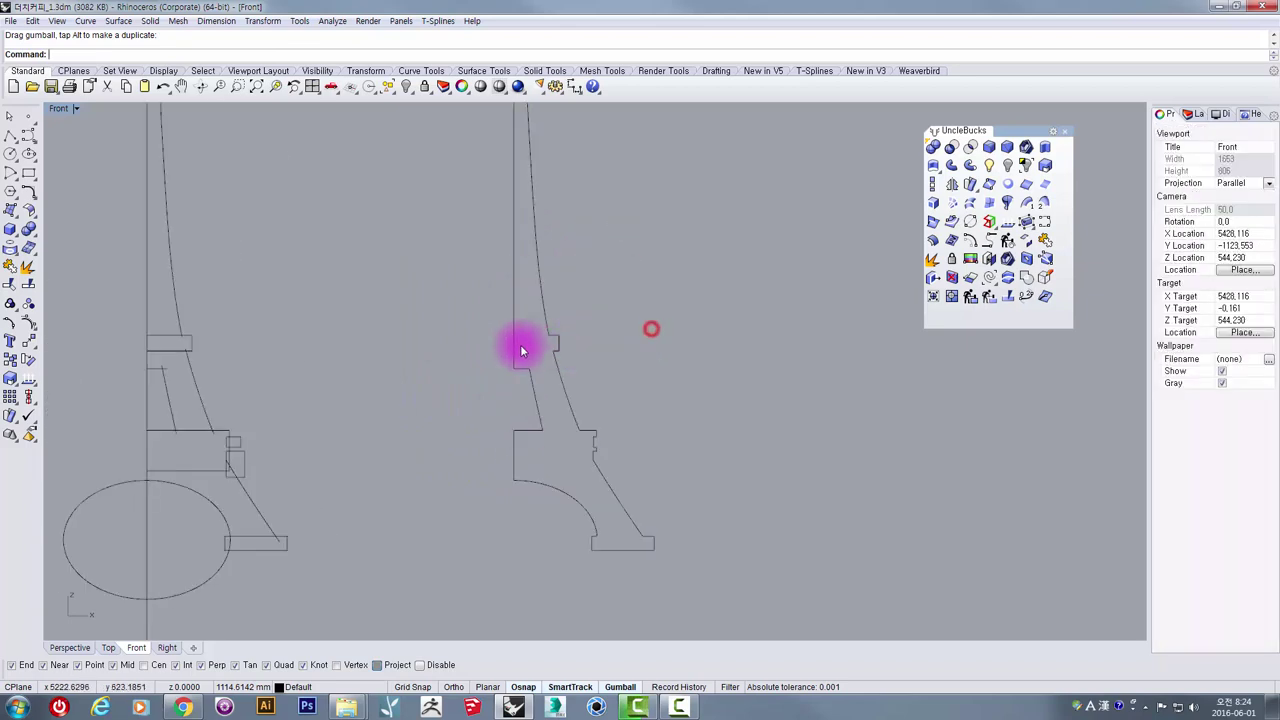
Step: Mirror the half outline about its straight vertical centre edge, keeping the original
{"action": "left_click", "coordinate": [512, 347]}
{"action": "scroll", "coordinate": [512, 347], "scroll_direction": "down", "scroll_amount": 3}
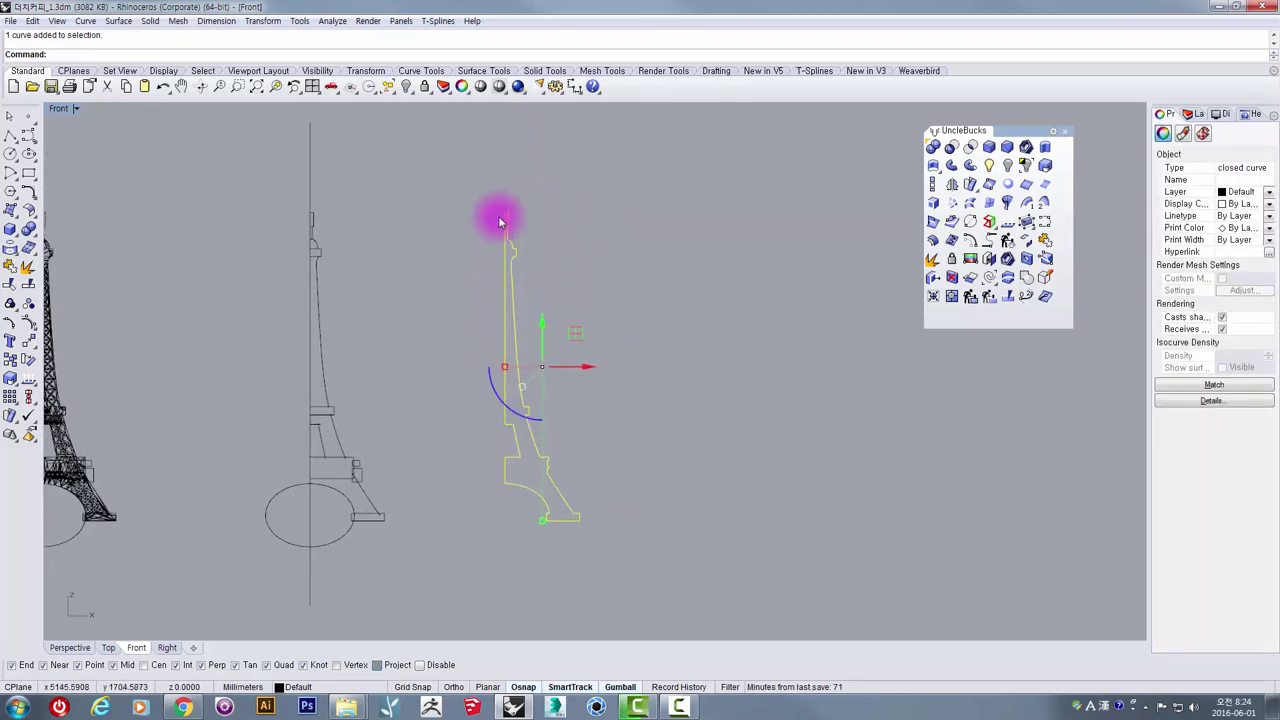
{"action": "left_click", "coordinate": [953, 190]}
{"action": "scroll", "coordinate": [537, 314], "scroll_direction": "up", "scroll_amount": 3}
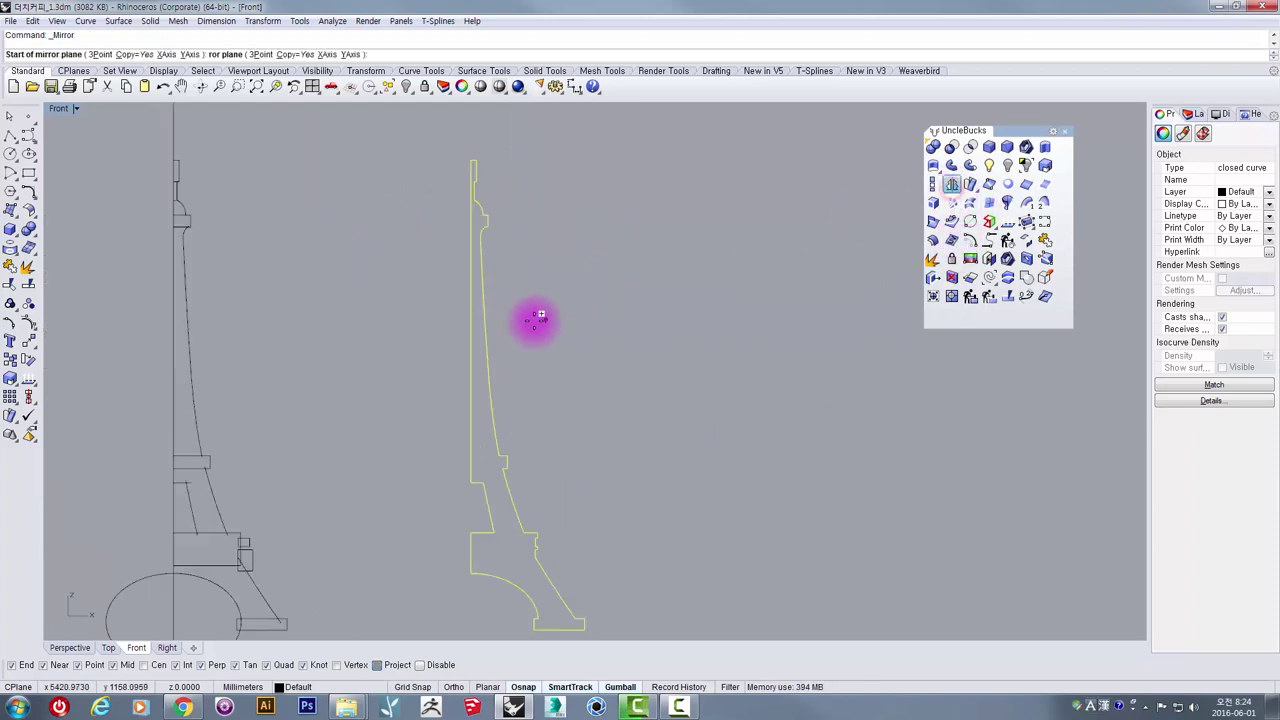
{"action": "left_click", "coordinate": [471, 277]}
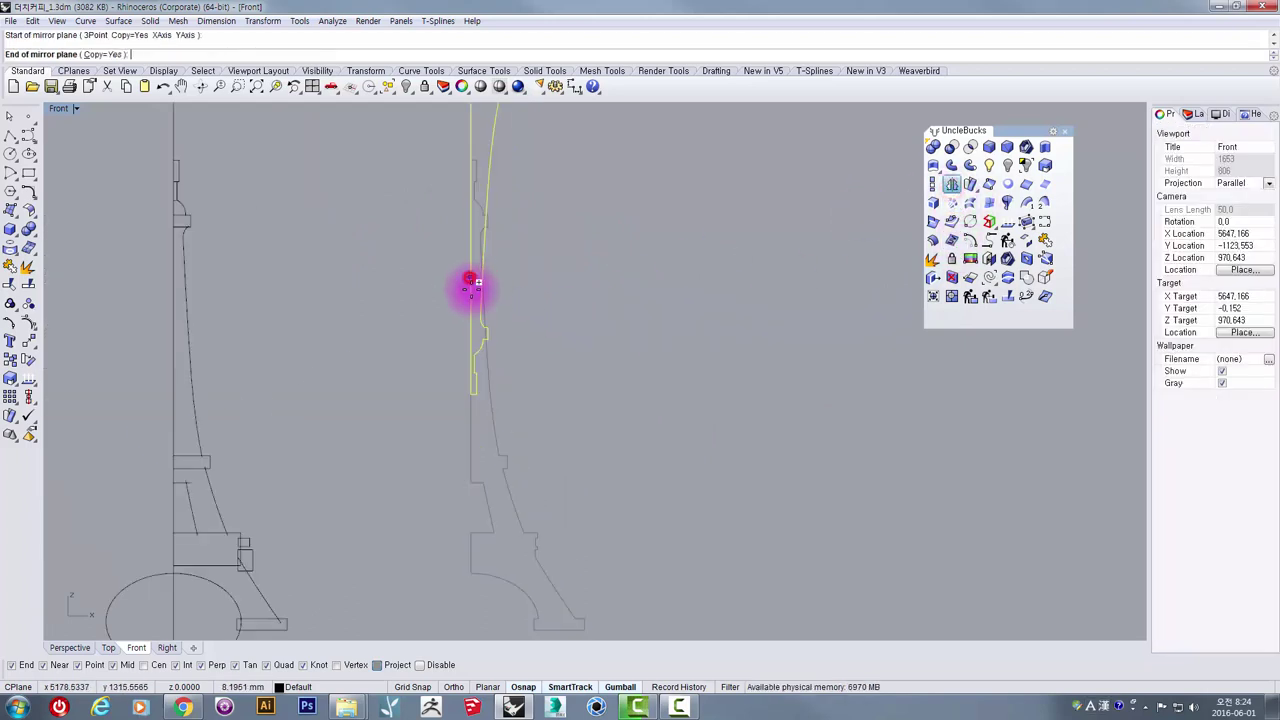
{"action": "left_click", "coordinate": [471, 372]}
{"action": "scroll", "coordinate": [624, 430], "scroll_direction": "down", "scroll_amount": 4}
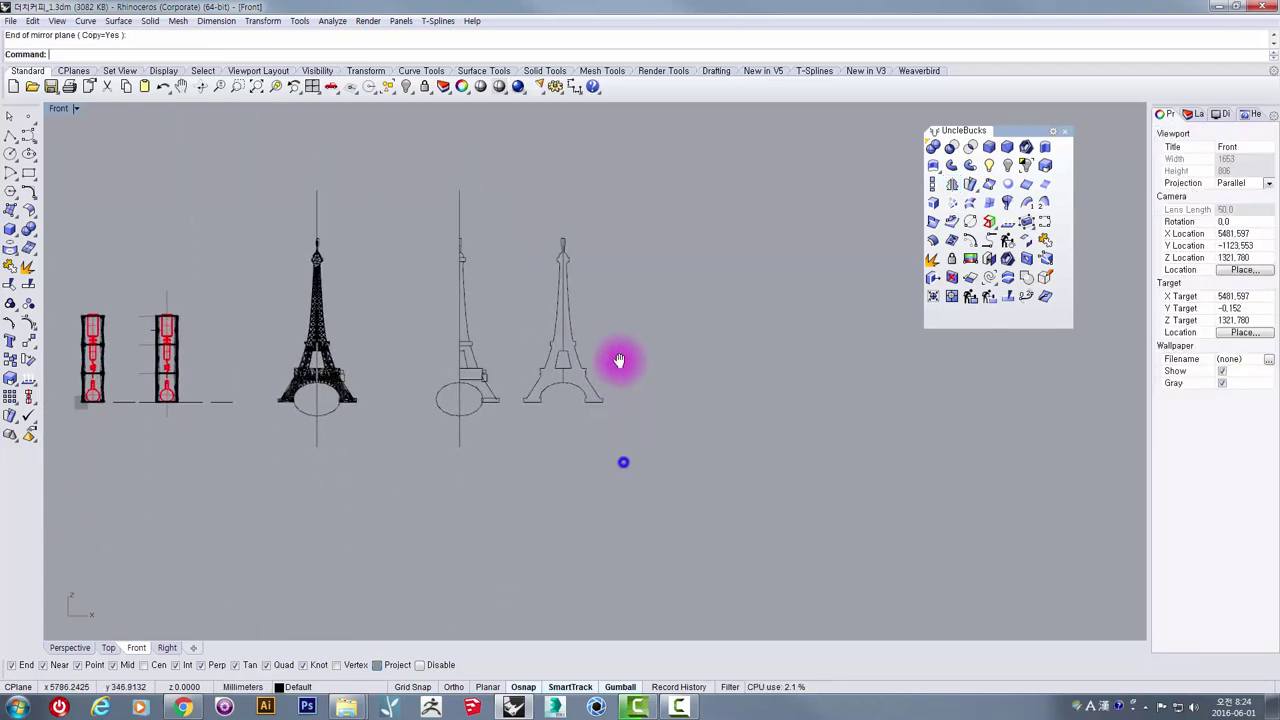
Step: Combine the two mirrored halves with Curve Boolean into one full tower outline, including the trapezoidal opening between the legs
{"action": "left_click_drag", "start_coordinate": [547, 262], "coordinate": [552, 255]}
{"action": "scroll", "coordinate": [515, 238], "scroll_direction": "up", "scroll_amount": 5}
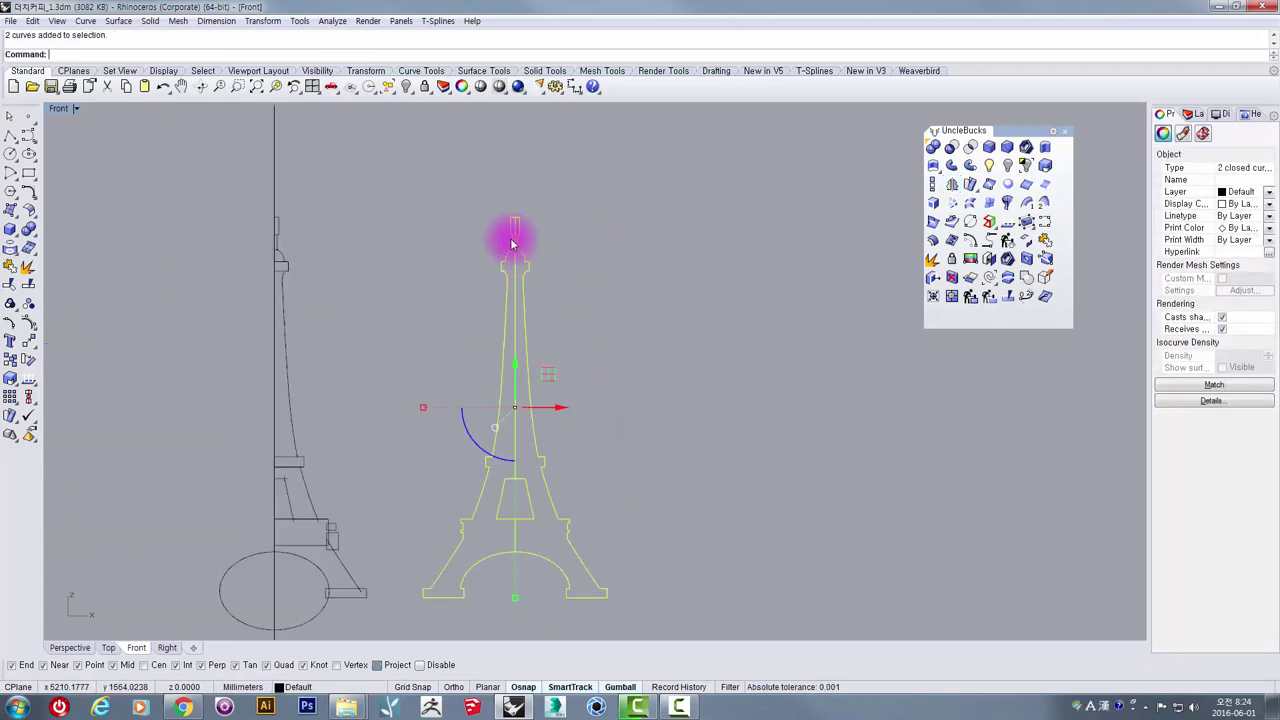
{"action": "scroll", "coordinate": [506, 230], "scroll_direction": "down", "scroll_amount": 3}
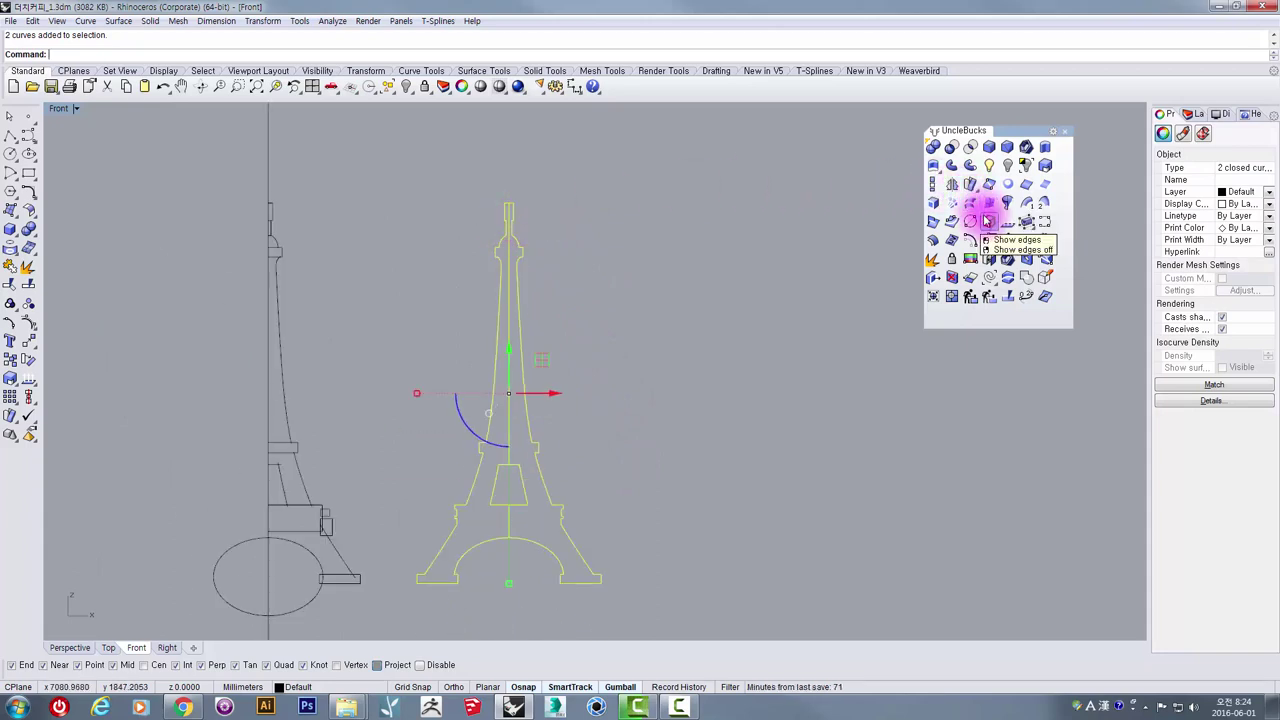
{"action": "left_click", "coordinate": [1020, 277]}
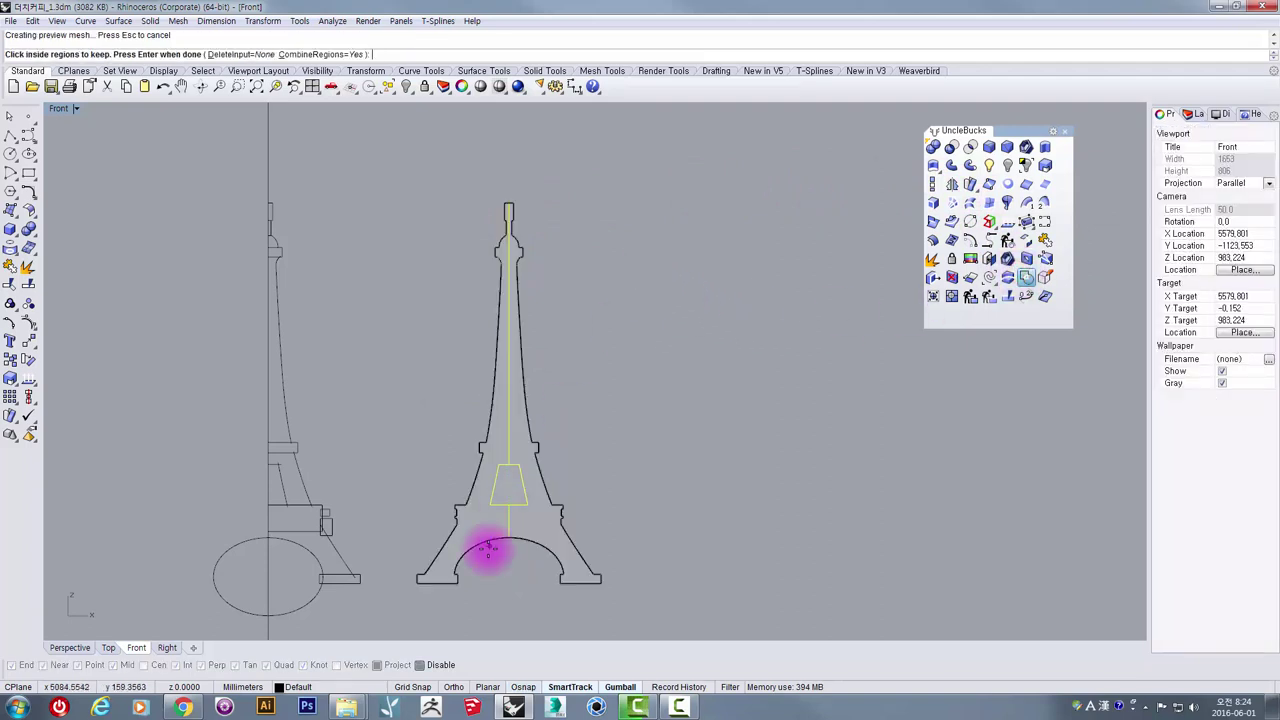
{"action": "scroll", "coordinate": [525, 440], "scroll_direction": "up", "scroll_amount": 3}
{"action": "left_click", "coordinate": [529, 430]}
{"action": "scroll", "coordinate": [529, 430], "scroll_direction": "down", "scroll_amount": 3}
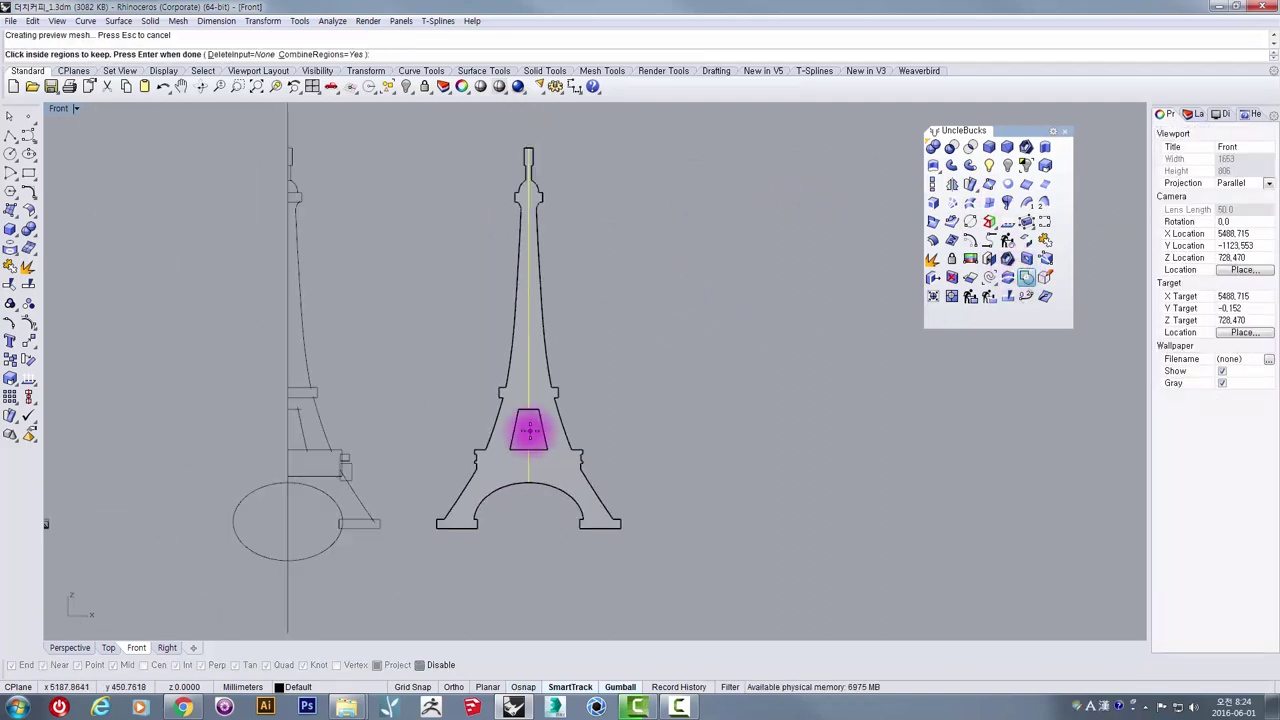
{"action": "key", "text": "Return"}
Step: Move the full tower outline and its opening about 1075 mm and another 423 mm horizontally away from the mirrored halves
{"action": "scroll", "coordinate": [529, 430], "scroll_direction": "down", "scroll_amount": 3}
{"action": "left_click_drag", "start_coordinate": [549, 391], "coordinate": [651, 395]}
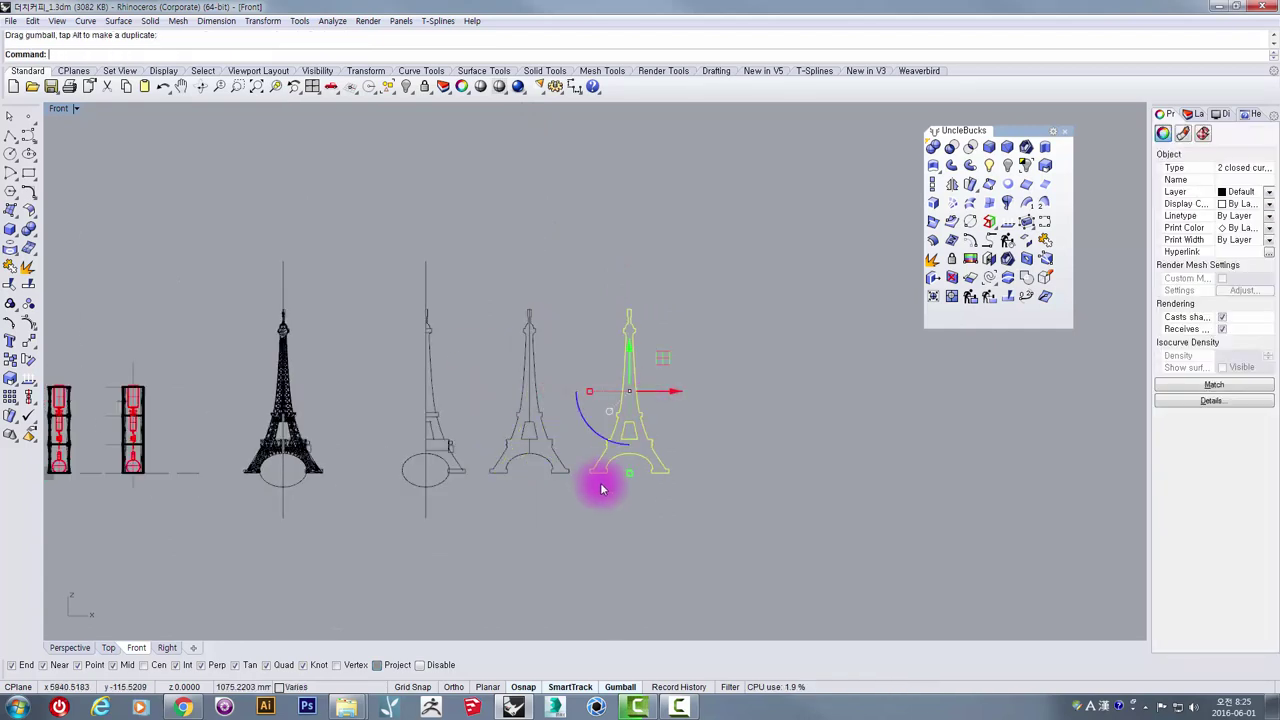
{"action": "left_click", "coordinate": [590, 535]}
{"action": "left_click_drag", "start_coordinate": [603, 320], "coordinate": [604, 321]}
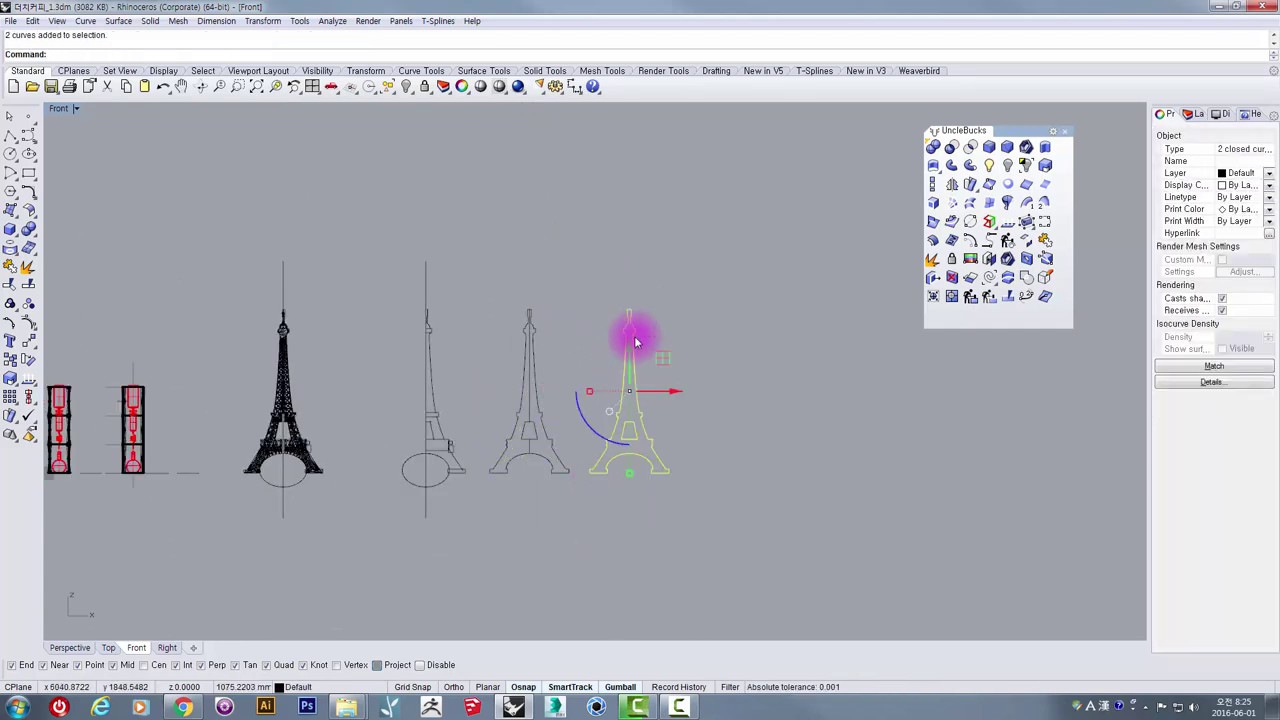
{"action": "left_click_drag", "start_coordinate": [648, 397], "coordinate": [697, 398]}
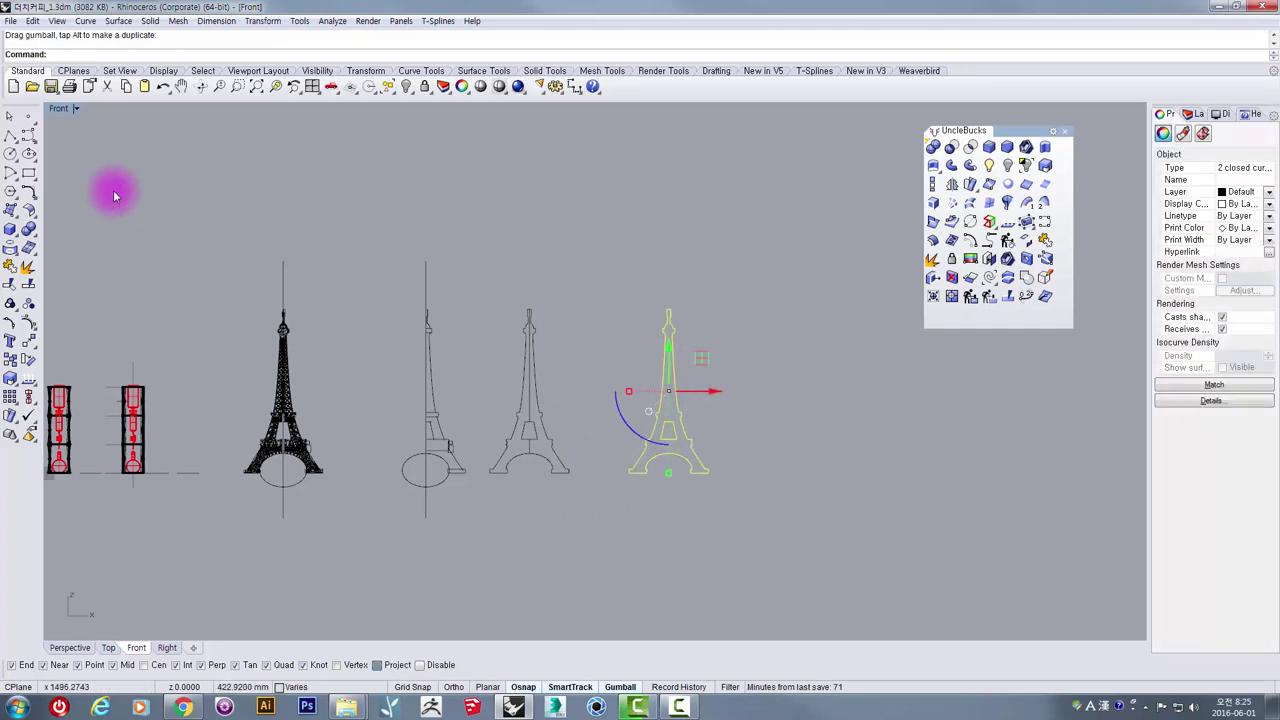
Step: Scale the full tower outline and its opening from the midpoint of the base, using the spire top as reference, to 1500 mm high
{"action": "scroll", "coordinate": [667, 321], "scroll_direction": "up", "scroll_amount": 8}
{"action": "right_click_drag", "start_coordinate": [657, 521], "coordinate": [676, 382]}
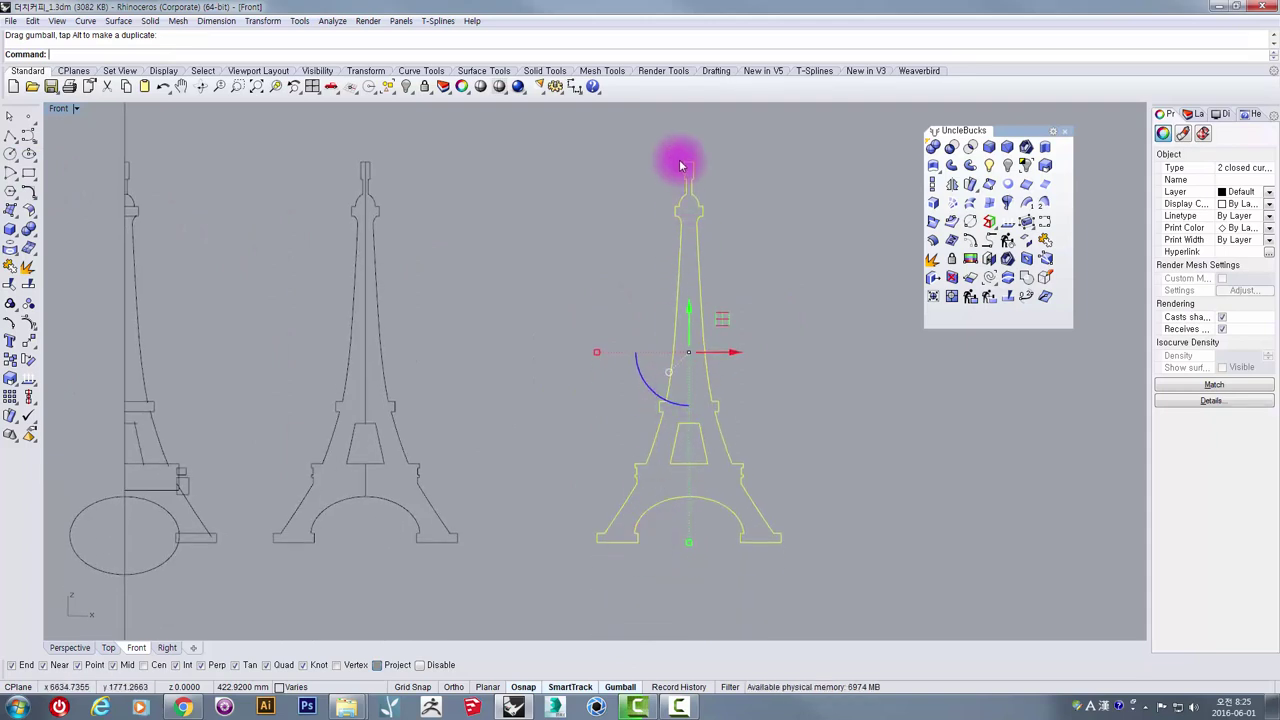
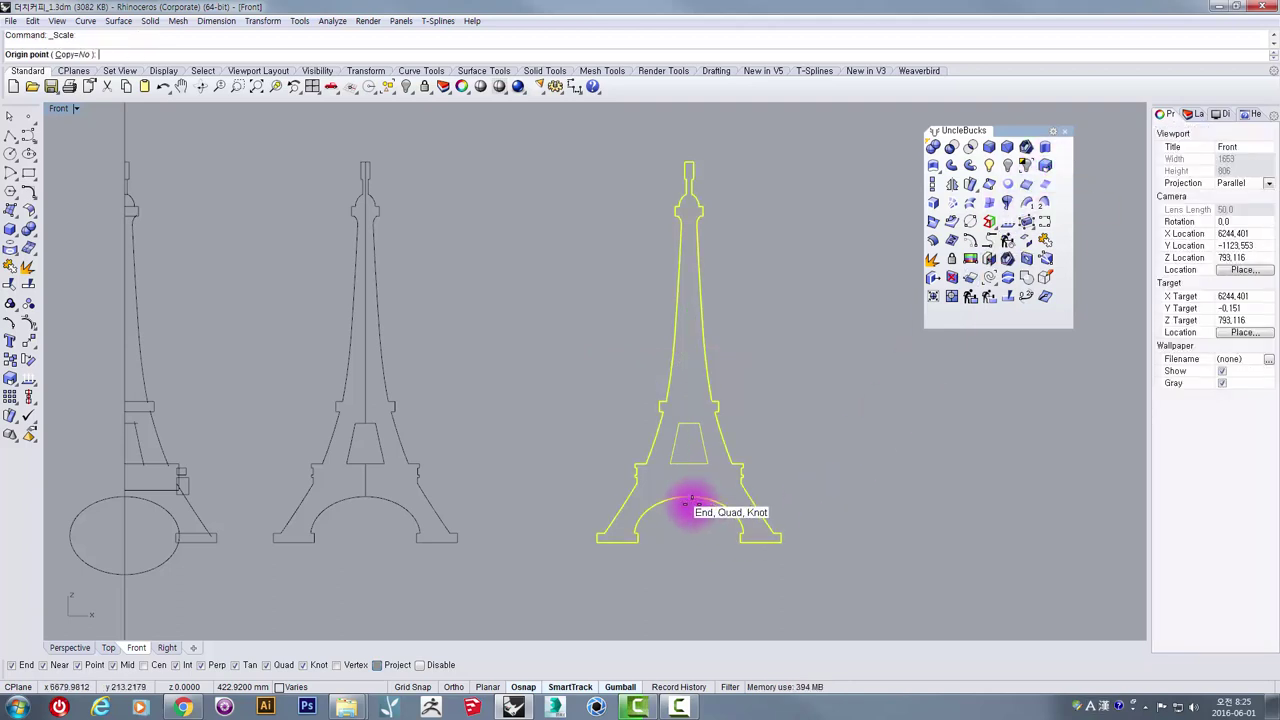
{"action": "left_click", "coordinate": [687, 499]}
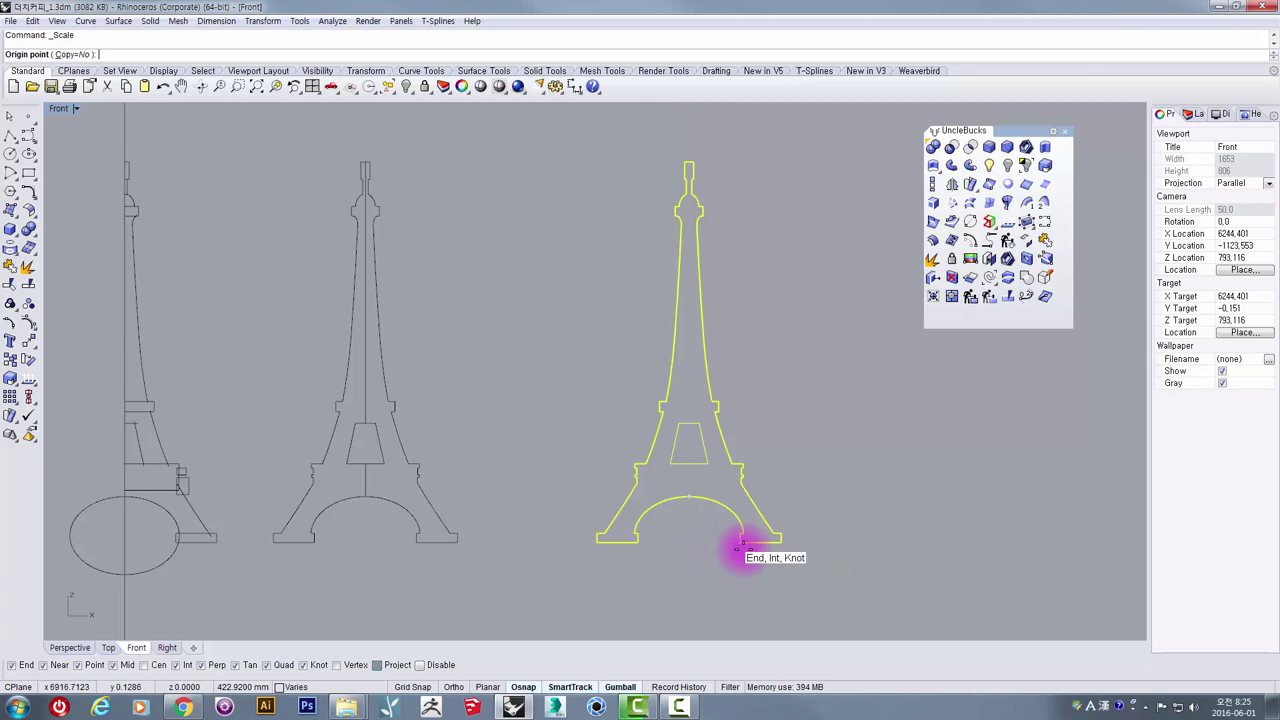
{"action": "mouse_move", "coordinate": [740, 545]}
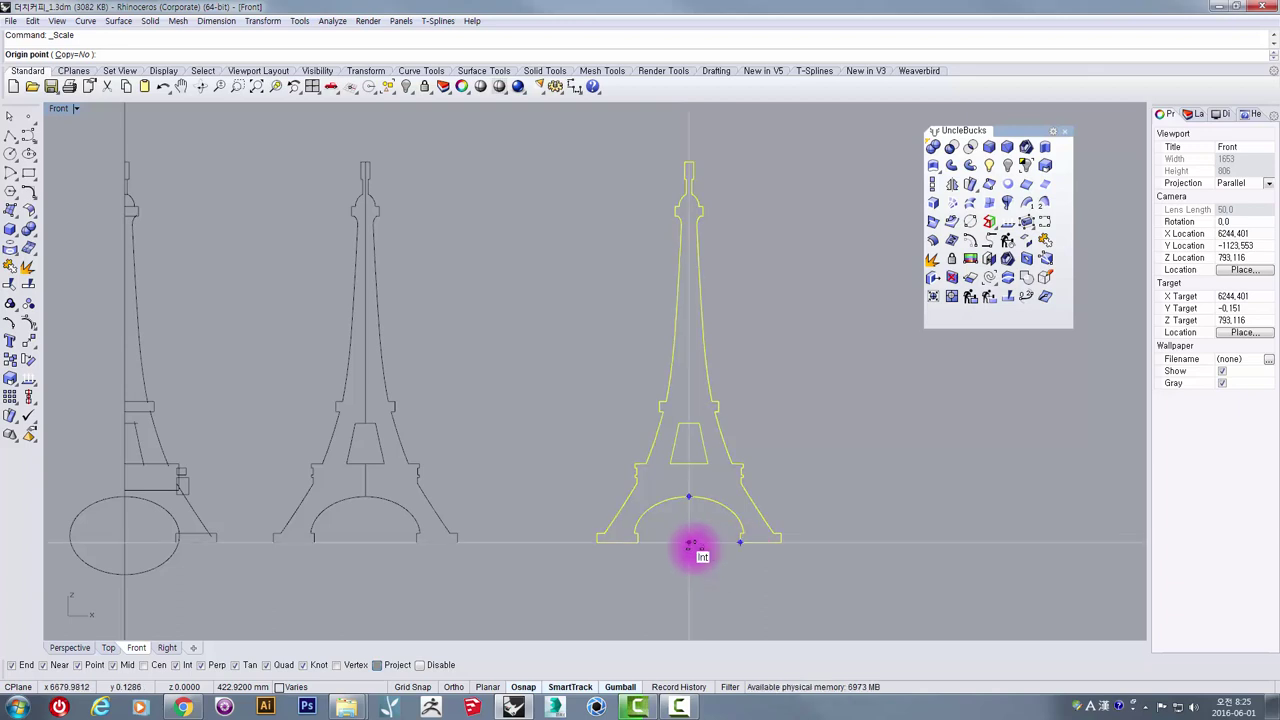
{"action": "left_click", "coordinate": [690, 545]}
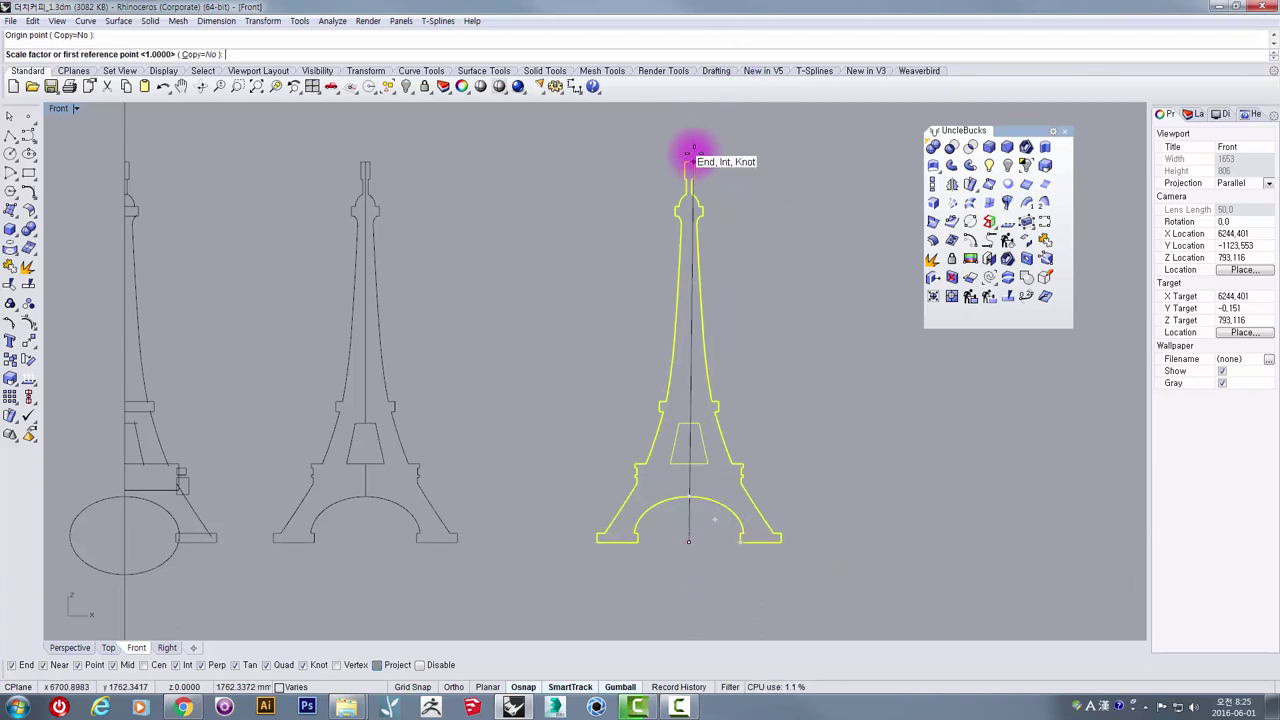
{"action": "scroll", "coordinate": [693, 155], "scroll_direction": "up", "scroll_amount": 10}
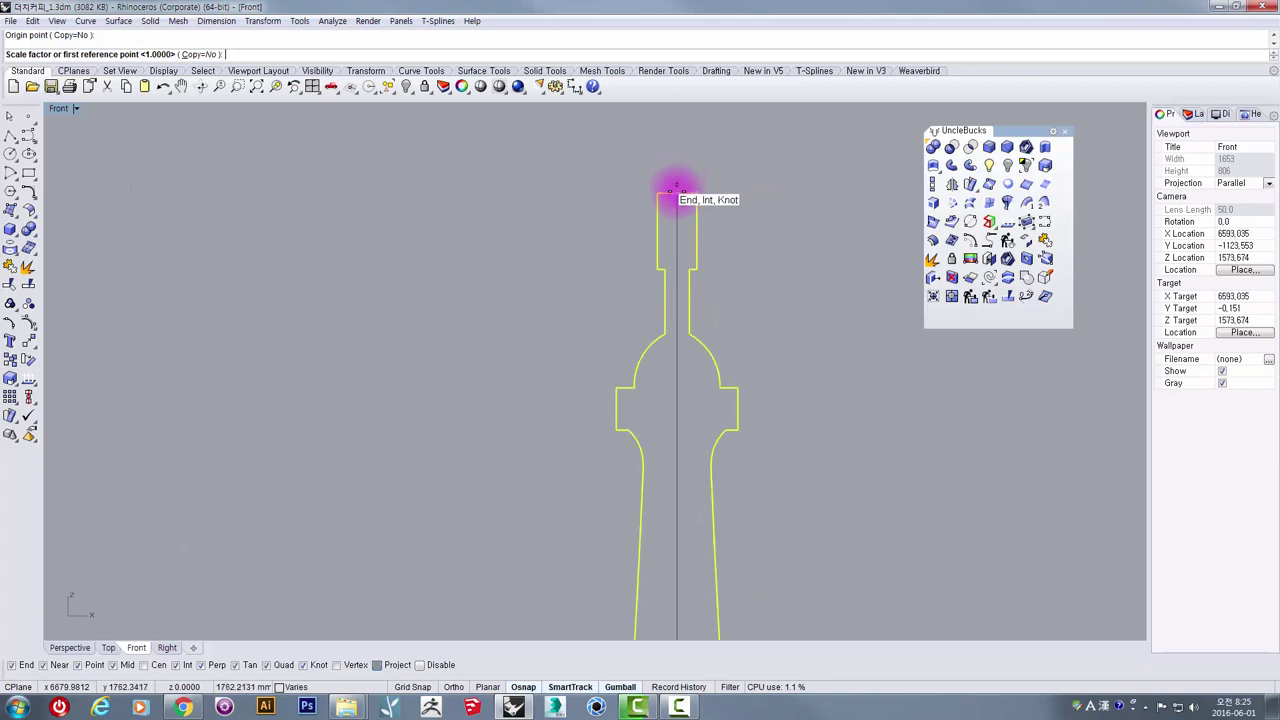
{"action": "left_click", "coordinate": [676, 190]}
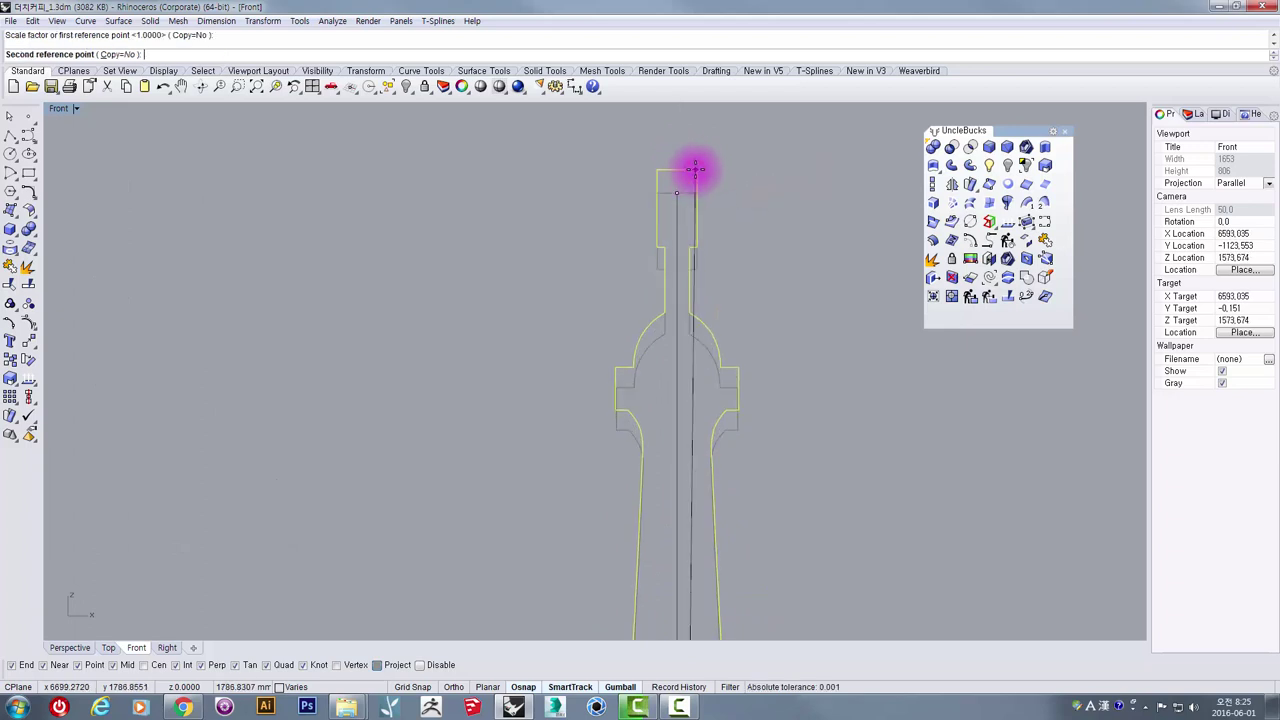
{"action": "scroll", "coordinate": [683, 208], "scroll_direction": "down", "scroll_amount": 5}
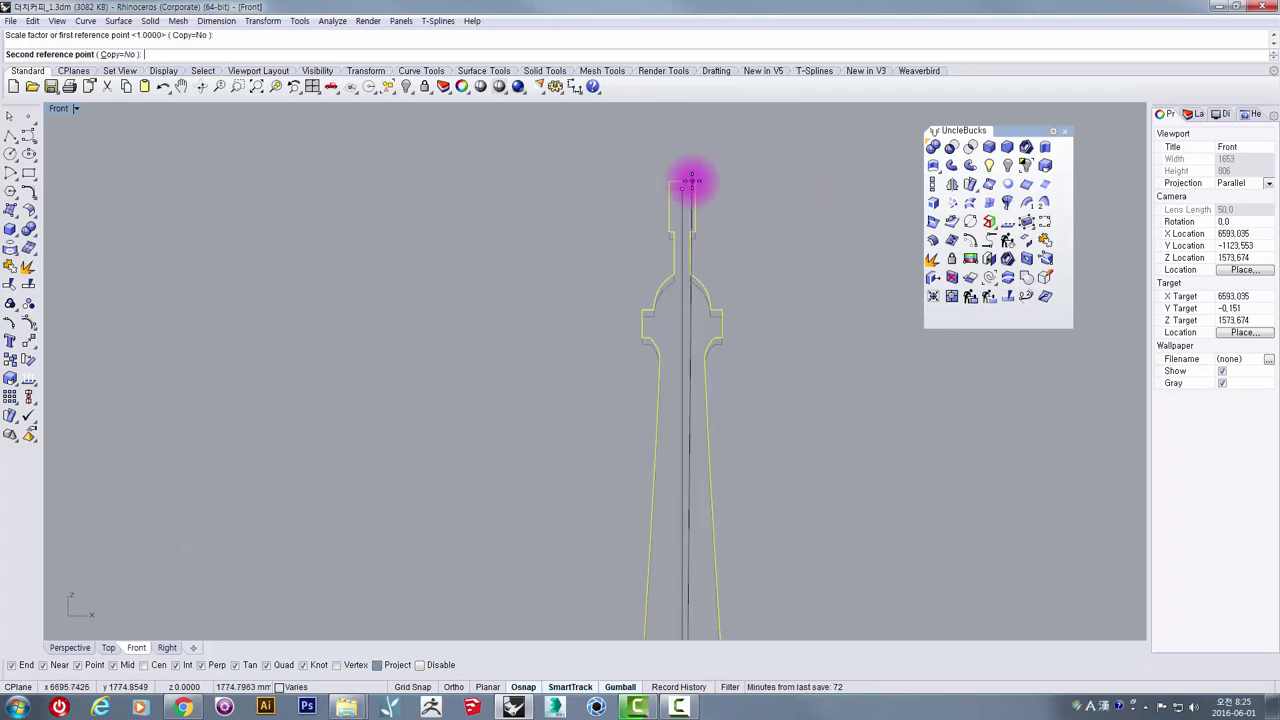
{"action": "scroll", "coordinate": [689, 294], "scroll_direction": "down", "scroll_amount": 4}
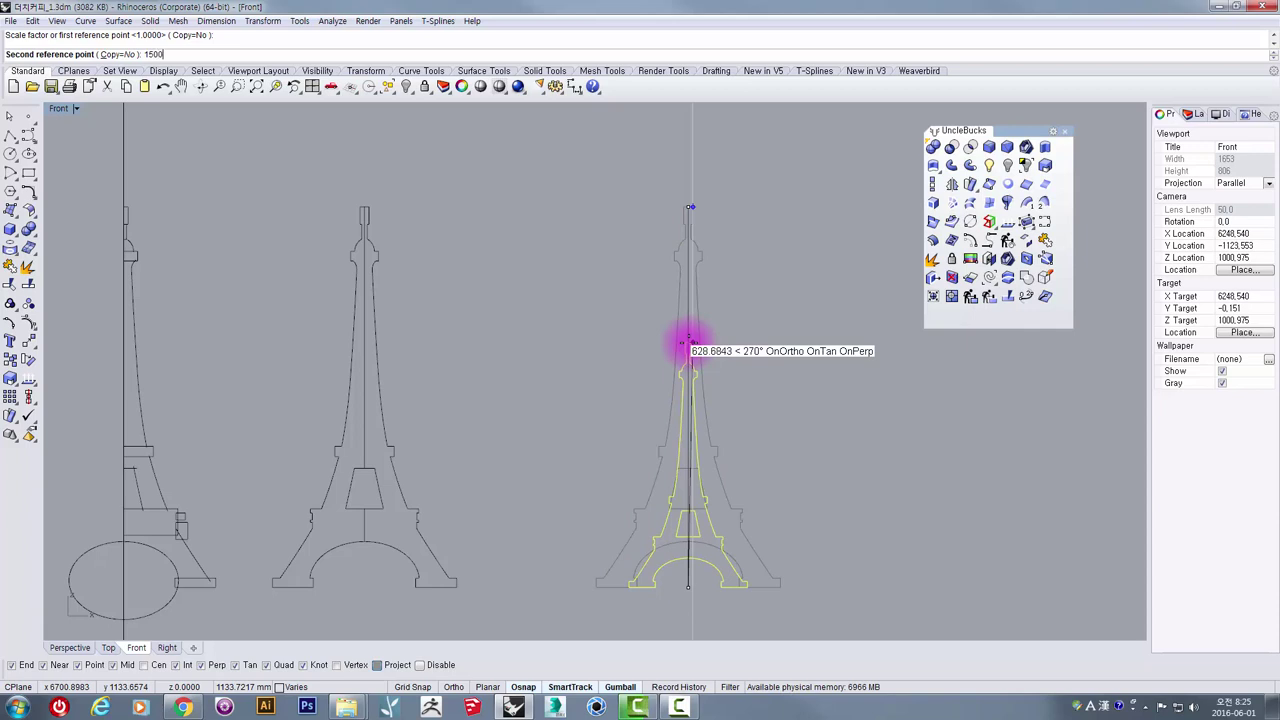
{"action": "key", "text": "Return"}
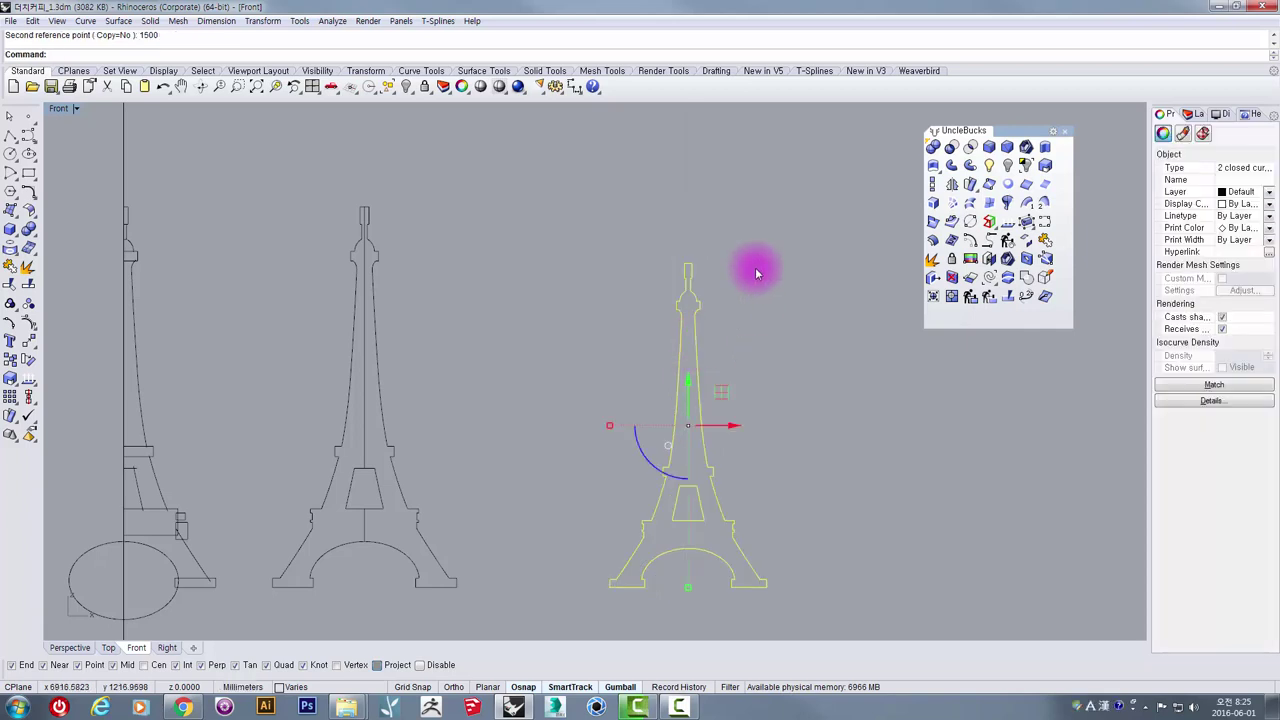
Step: Dimension the scaled tower outline's overall height from the spire top to the base and examine the dimension
{"action": "left_click", "coordinate": [574, 88]}
{"action": "scroll", "coordinate": [694, 263], "scroll_direction": "up", "scroll_amount": 2}
{"action": "left_click", "coordinate": [697, 266]}
{"action": "scroll", "coordinate": [697, 266], "scroll_direction": "down", "scroll_amount": 3}
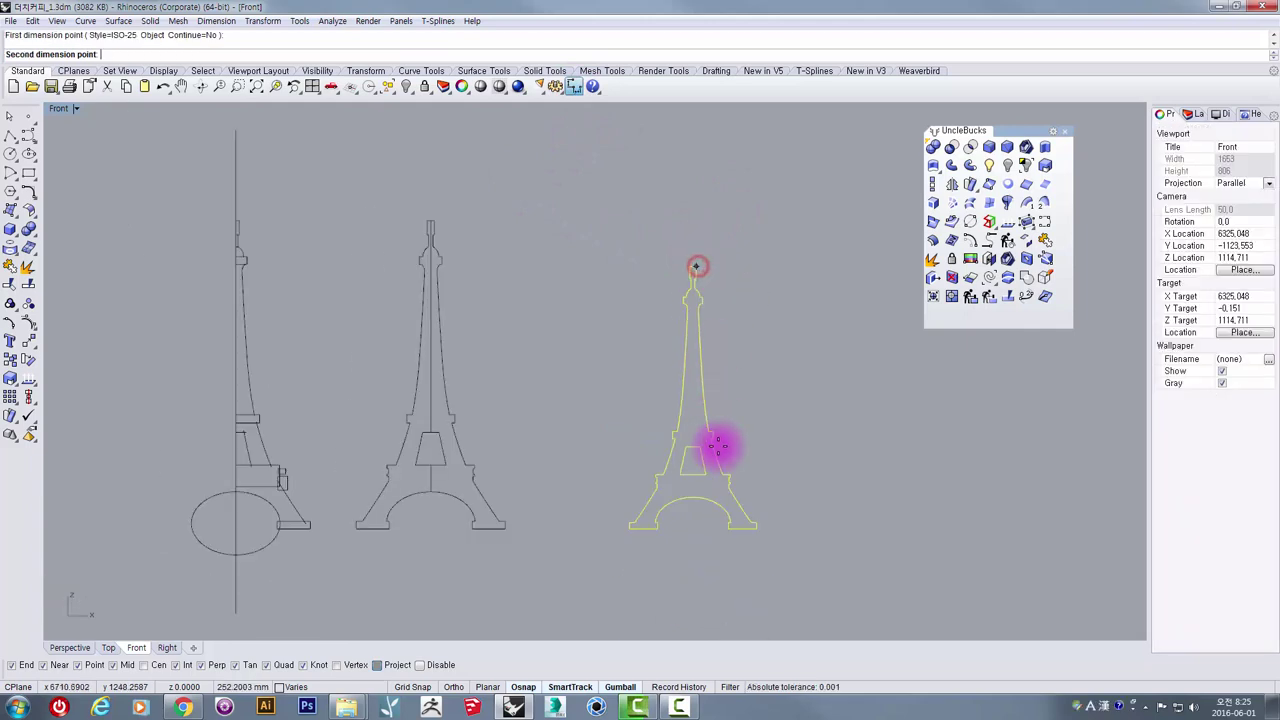
{"action": "right_click_drag", "start_coordinate": [720, 466], "coordinate": [716, 334]}
{"action": "left_click", "coordinate": [727, 398]}
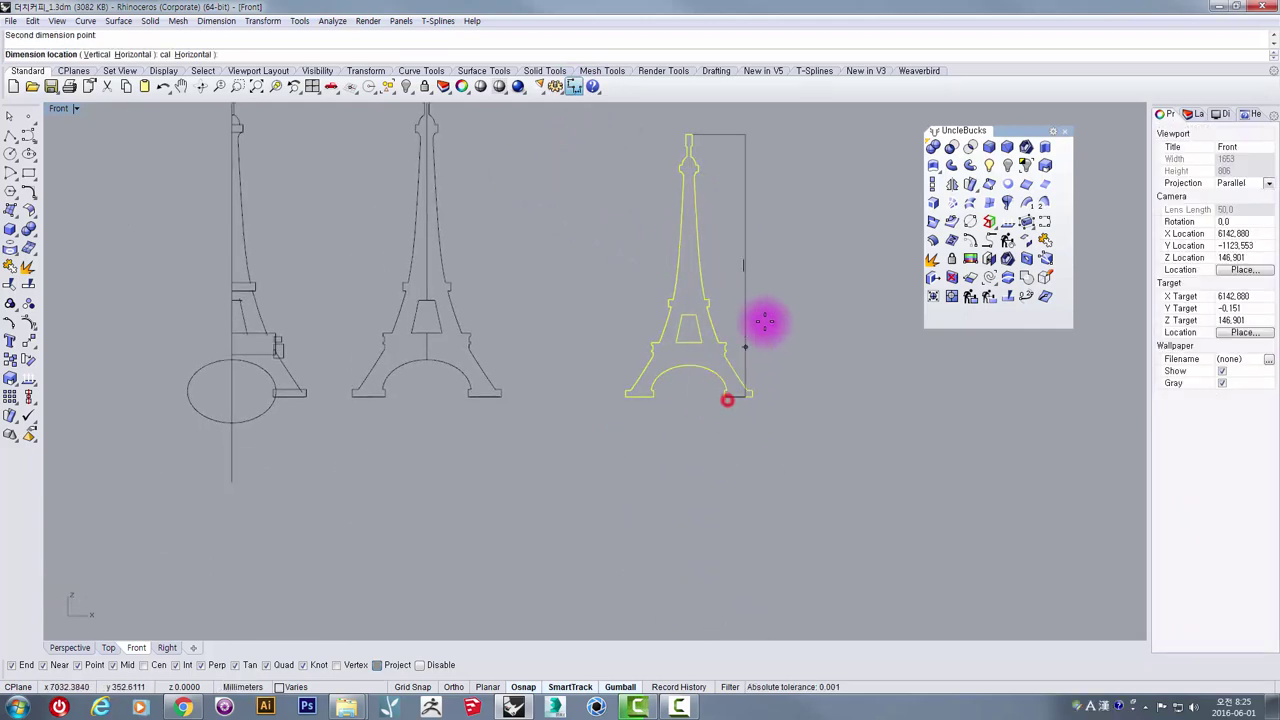
{"action": "left_click", "coordinate": [788, 306]}
{"action": "scroll", "coordinate": [798, 265], "scroll_direction": "up", "scroll_amount": 6}
{"action": "left_click_drag", "start_coordinate": [792, 265], "coordinate": [746, 219]}
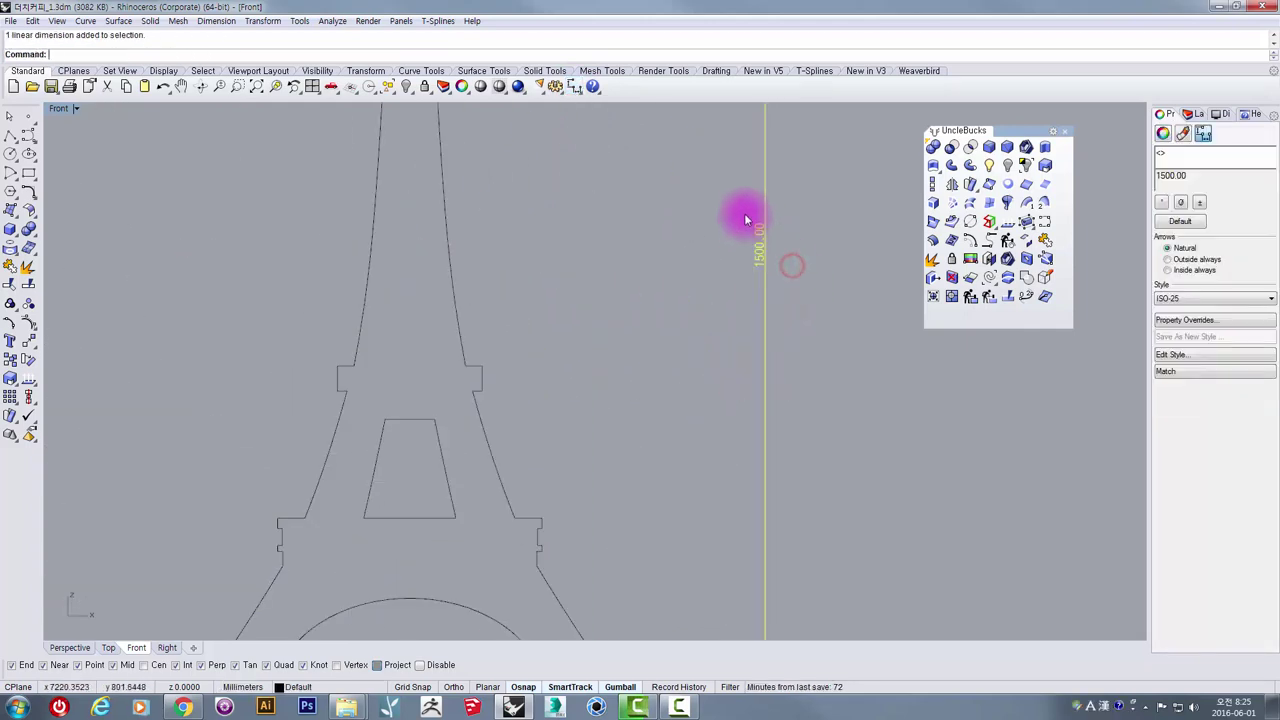
{"action": "scroll", "coordinate": [744, 219], "scroll_direction": "down", "scroll_amount": 6}
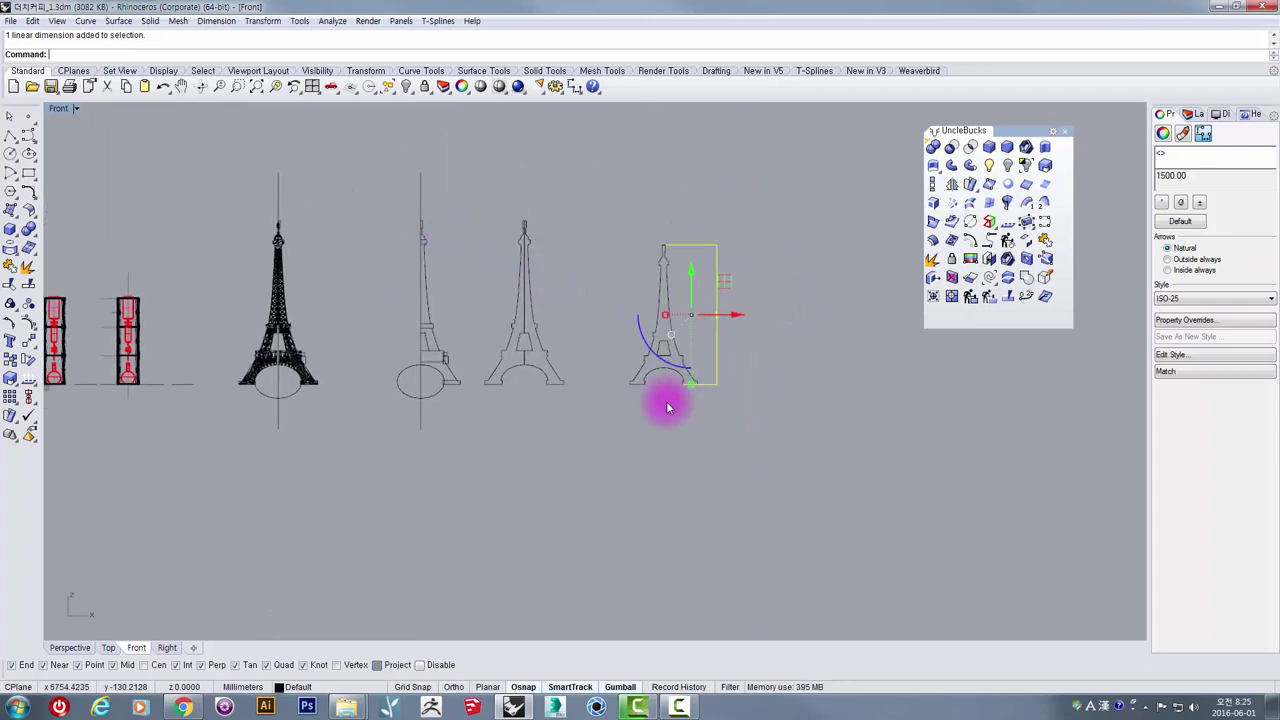
Step: Move the scaled tower outline and its opening about 5769 mm horizontally onto the second glassware rack
{"action": "left_click", "coordinate": [650, 471]}
{"action": "left_click_drag", "start_coordinate": [622, 328], "coordinate": [333, 353]}
{"action": "scroll", "coordinate": [683, 321], "scroll_direction": "down", "scroll_amount": 2}
{"action": "scroll", "coordinate": [290, 340], "scroll_direction": "up", "scroll_amount": 8}
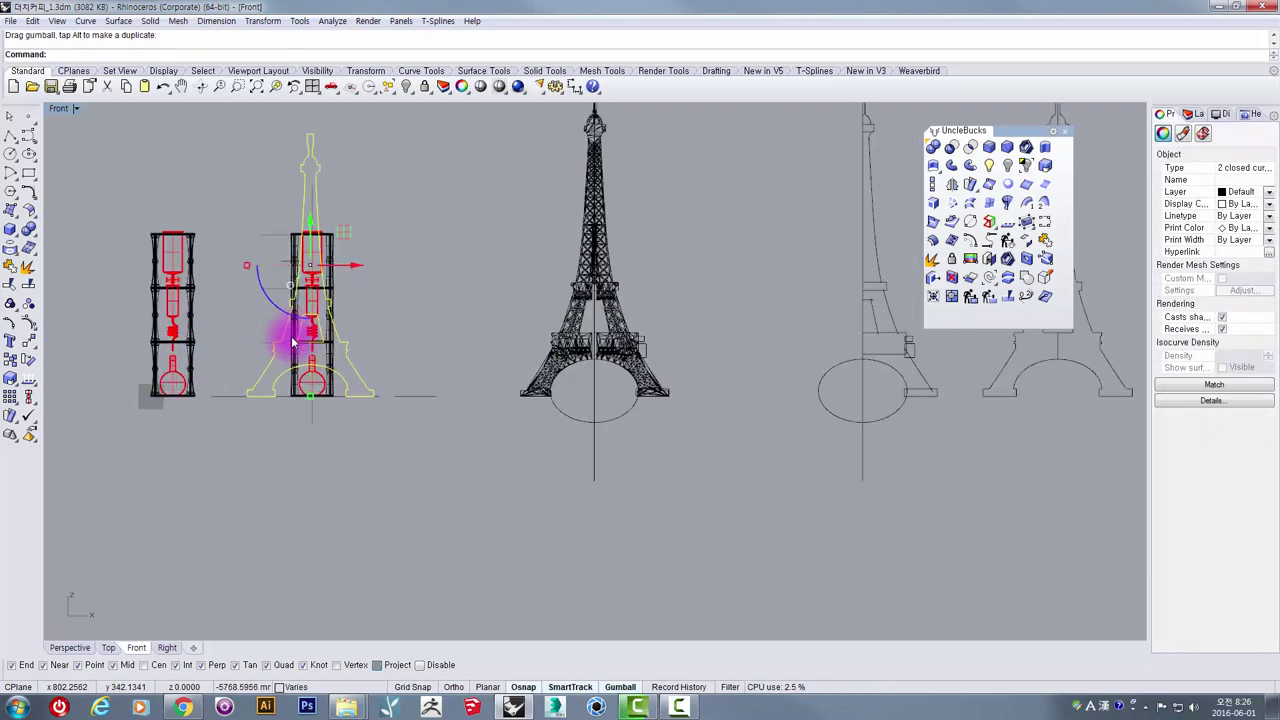
{"action": "scroll", "coordinate": [317, 332], "scroll_direction": "up", "scroll_amount": 6}
{"action": "scroll", "coordinate": [318, 332], "scroll_direction": "down", "scroll_amount": 6}
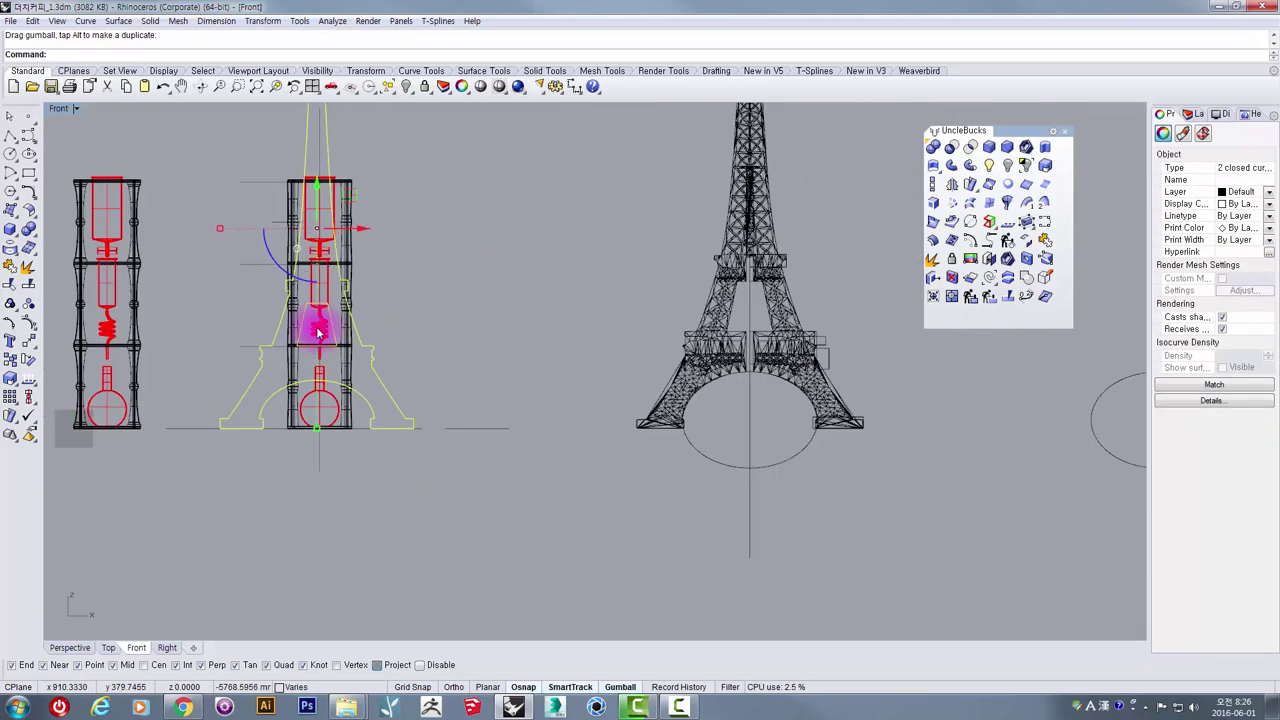
Step: In the Perspective view, move the tower outline and its opening about 597 mm along X, clear of the second rack
{"action": "double_click", "coordinate": [59, 110]}
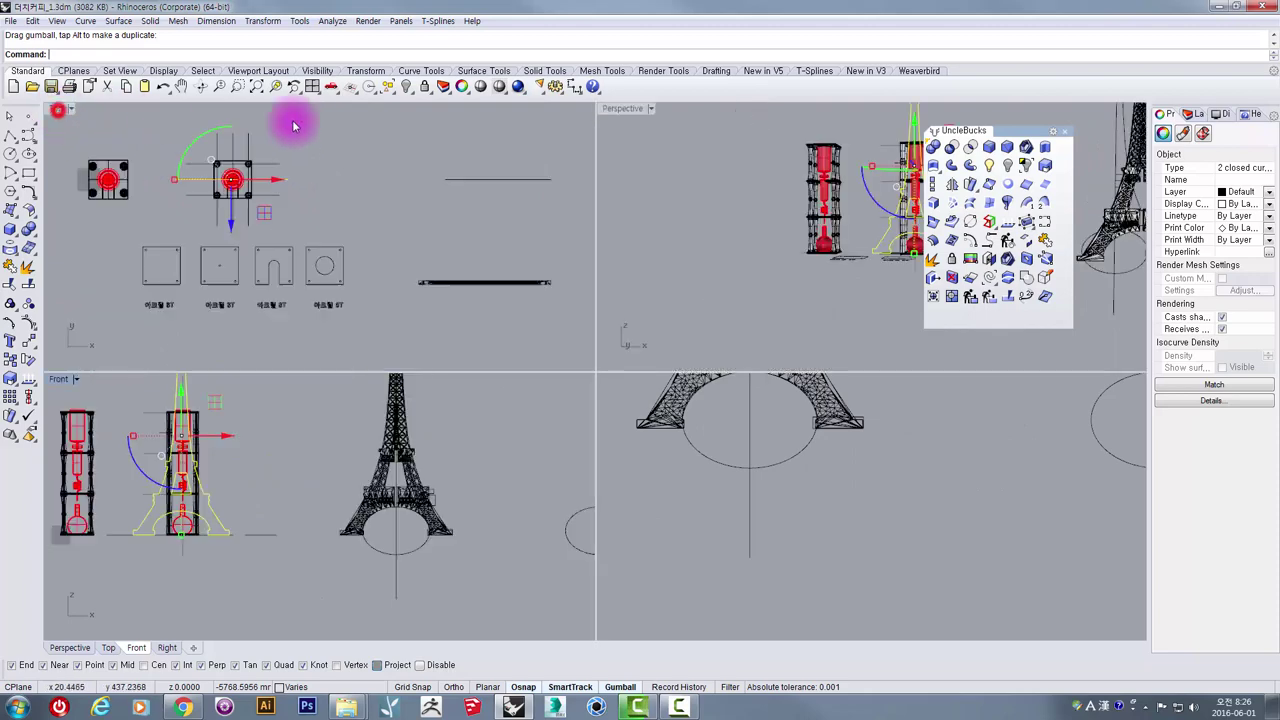
{"action": "double_click", "coordinate": [623, 108]}
{"action": "right_click_drag", "start_coordinate": [649, 157], "coordinate": [577, 313]}
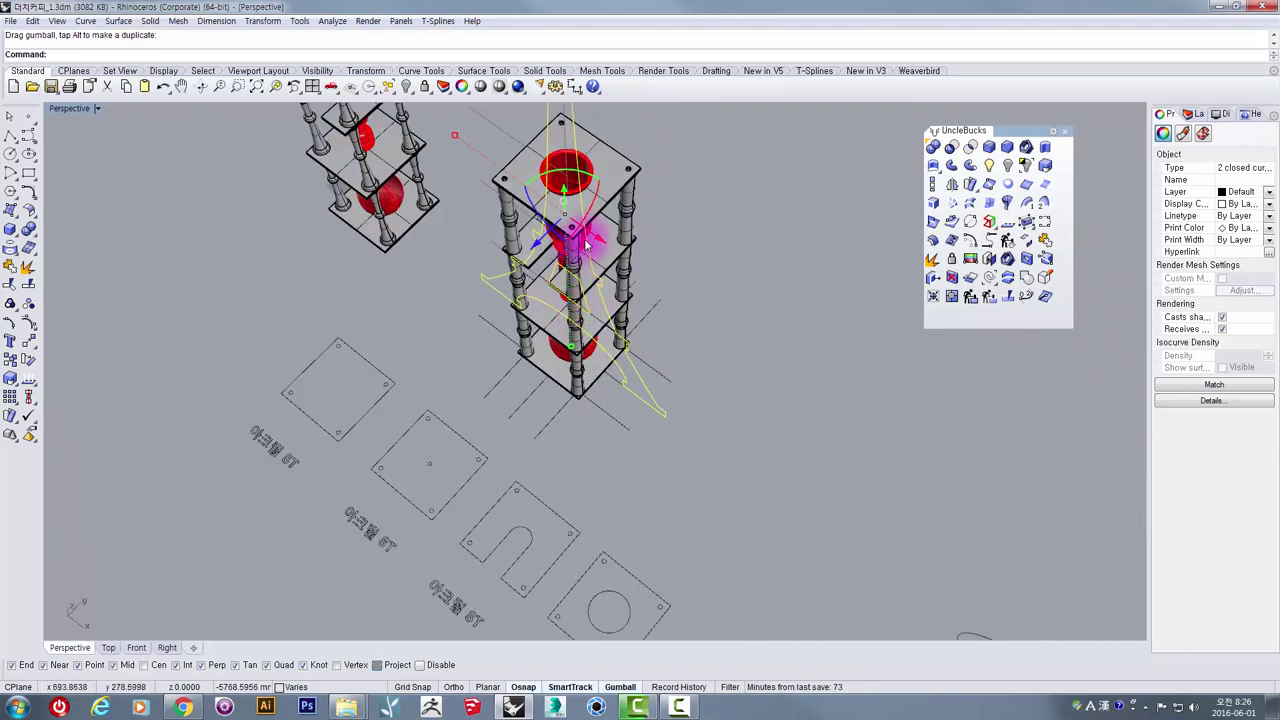
{"action": "left_click_drag", "start_coordinate": [593, 237], "coordinate": [780, 380]}
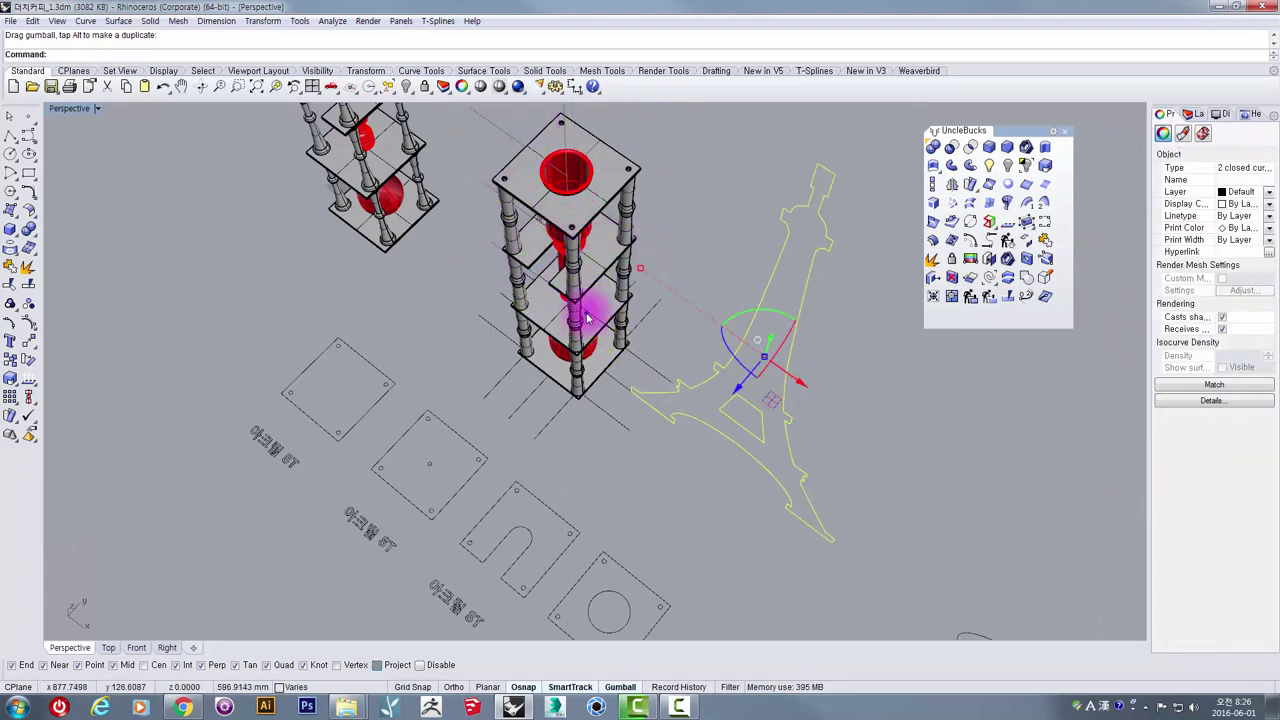
{"action": "right_click_drag", "start_coordinate": [585, 318], "coordinate": [934, 206]}
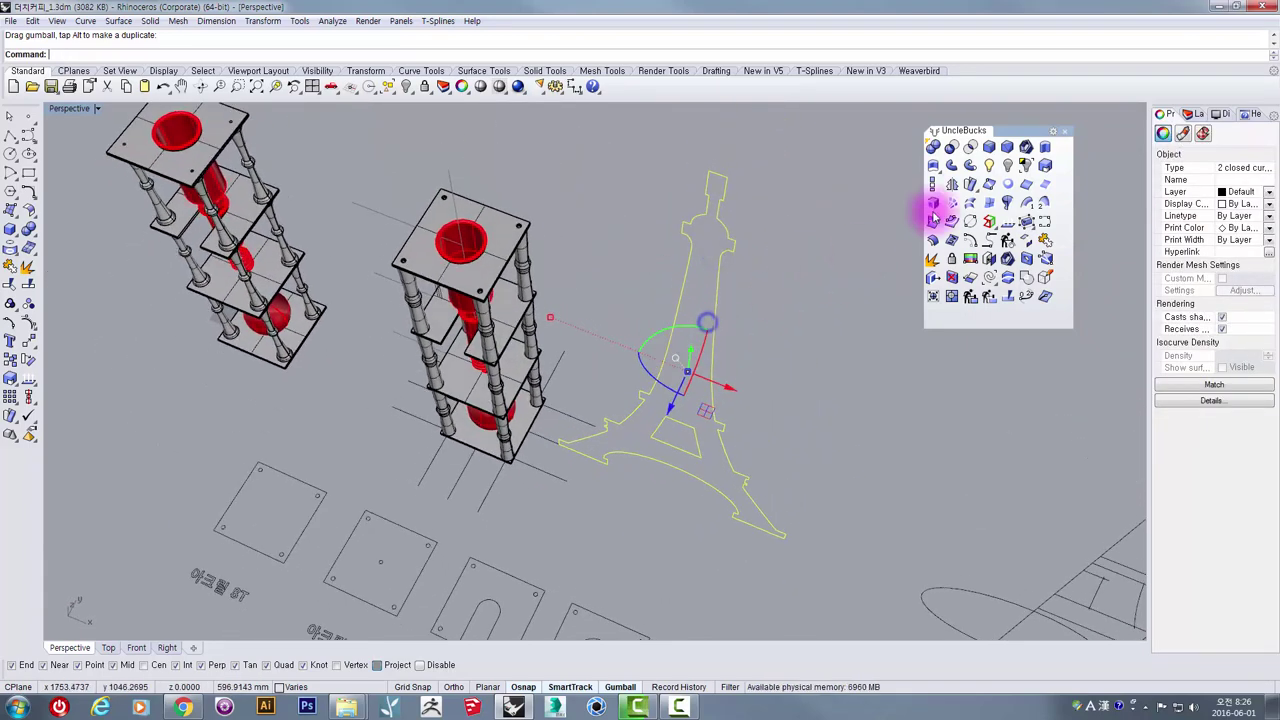
Step: Extrude the tower outline and its trapezoidal opening into a thin solid plate
{"action": "left_click", "coordinate": [1046, 148]}
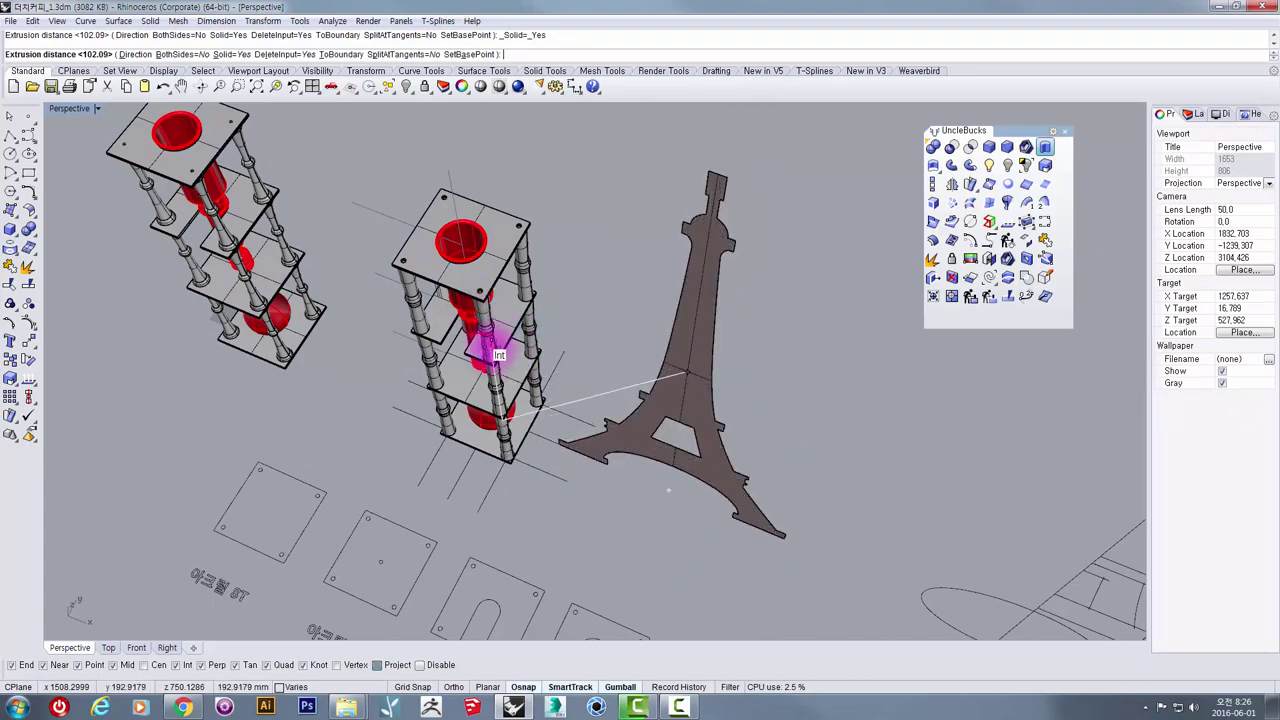
{"action": "right_click_drag", "start_coordinate": [518, 408], "coordinate": [490, 302]}
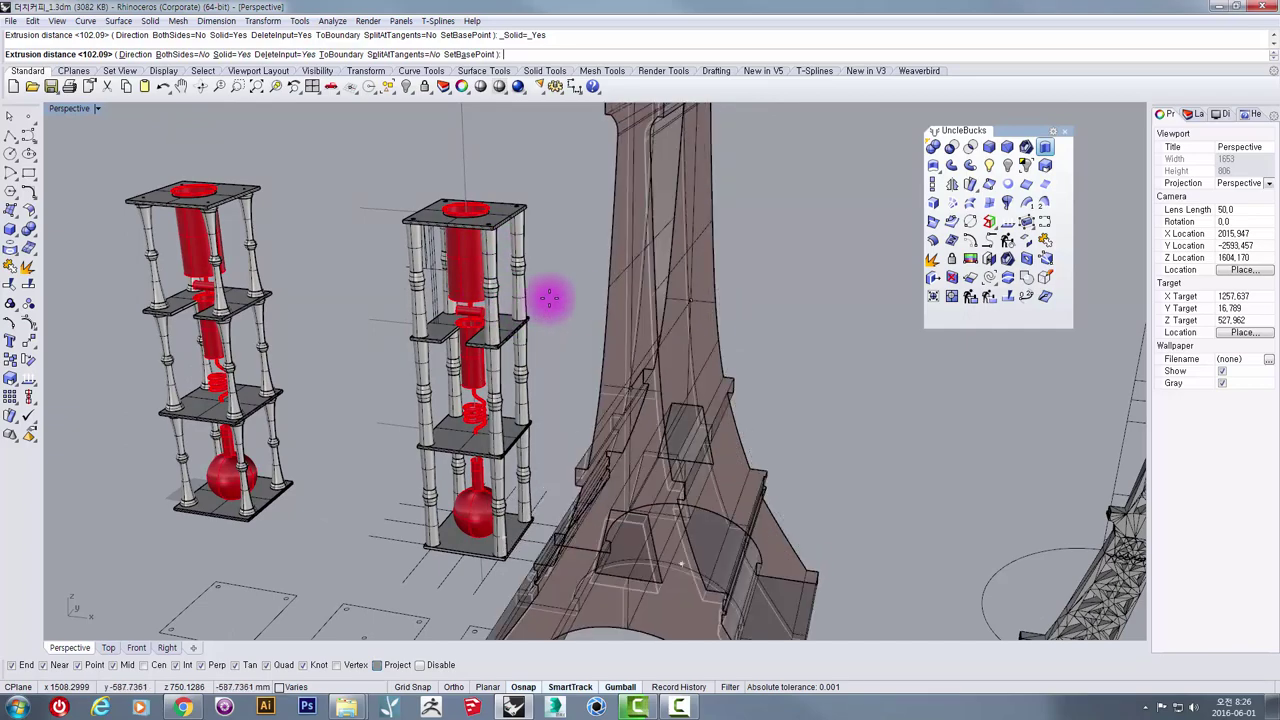
{"action": "right_click_drag", "start_coordinate": [652, 405], "coordinate": [675, 497]}
{"action": "scroll", "coordinate": [678, 497], "scroll_direction": "up", "scroll_amount": 10}
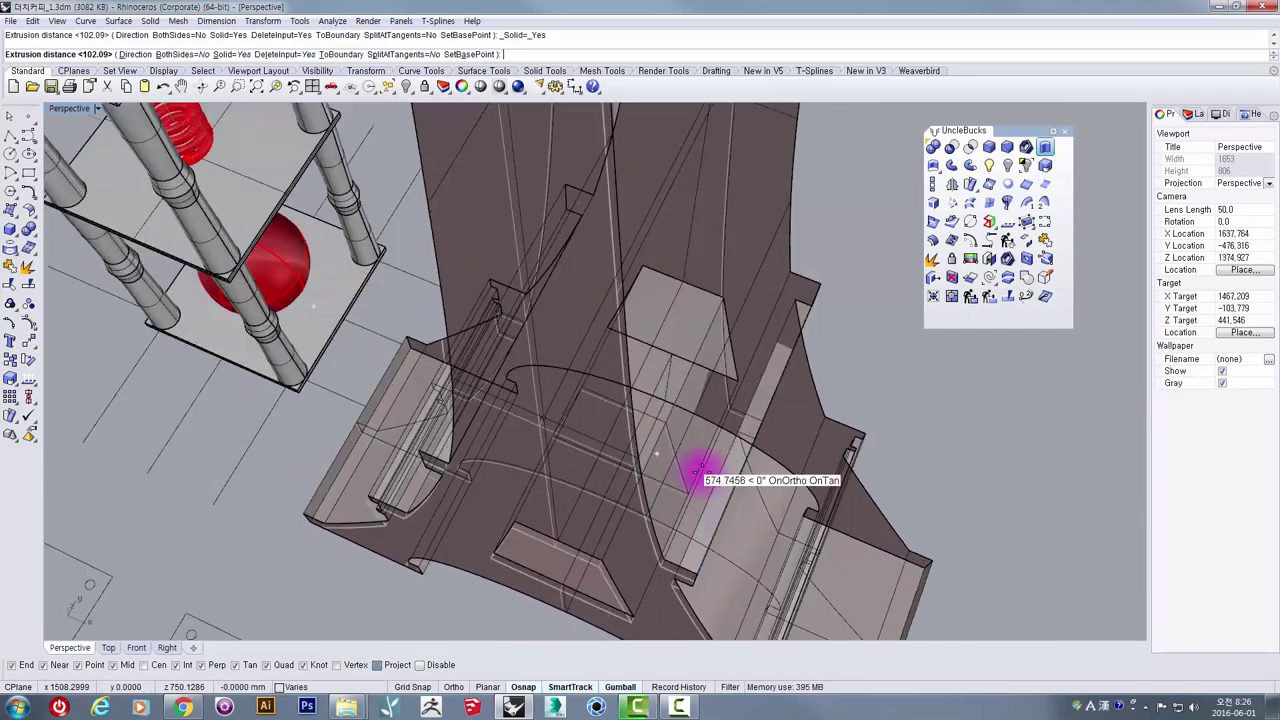
{"action": "scroll", "coordinate": [700, 469], "scroll_direction": "down", "scroll_amount": 6}
{"action": "right_click_drag", "start_coordinate": [711, 509], "coordinate": [549, 471]}
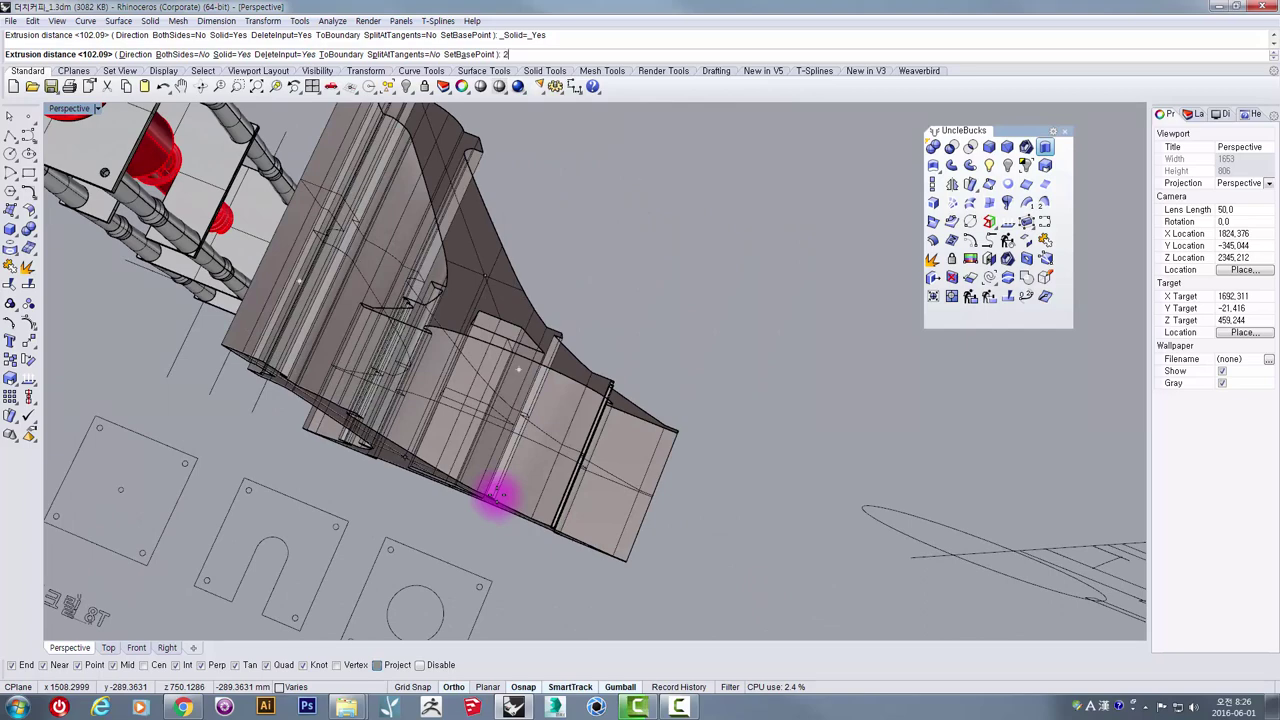
{"action": "key", "text": "Return"}
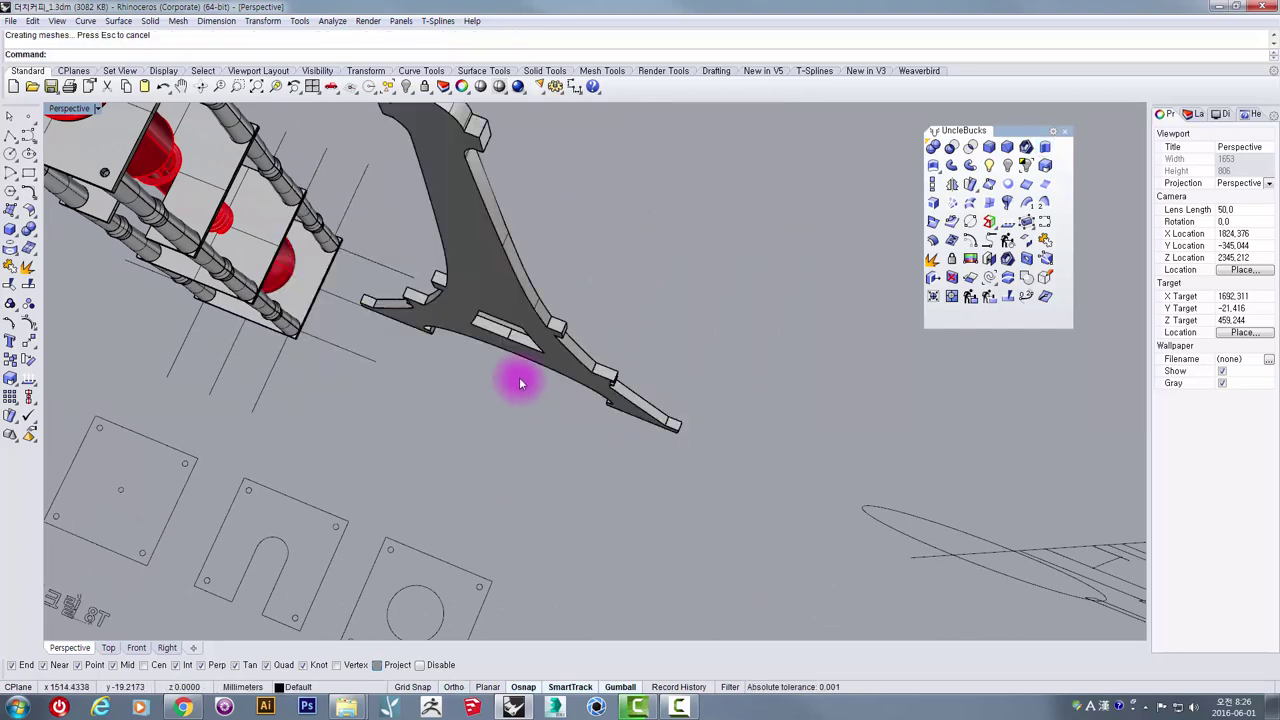
Step: Move the extruded tower plate about 159 mm along Y, forward of the second rack
{"action": "right_click_drag", "start_coordinate": [520, 383], "coordinate": [566, 355]}
{"action": "left_click", "coordinate": [507, 325]}
{"action": "left_click_drag", "start_coordinate": [565, 355], "coordinate": [571, 407]}
{"action": "right_click_drag", "start_coordinate": [575, 507], "coordinate": [596, 430]}
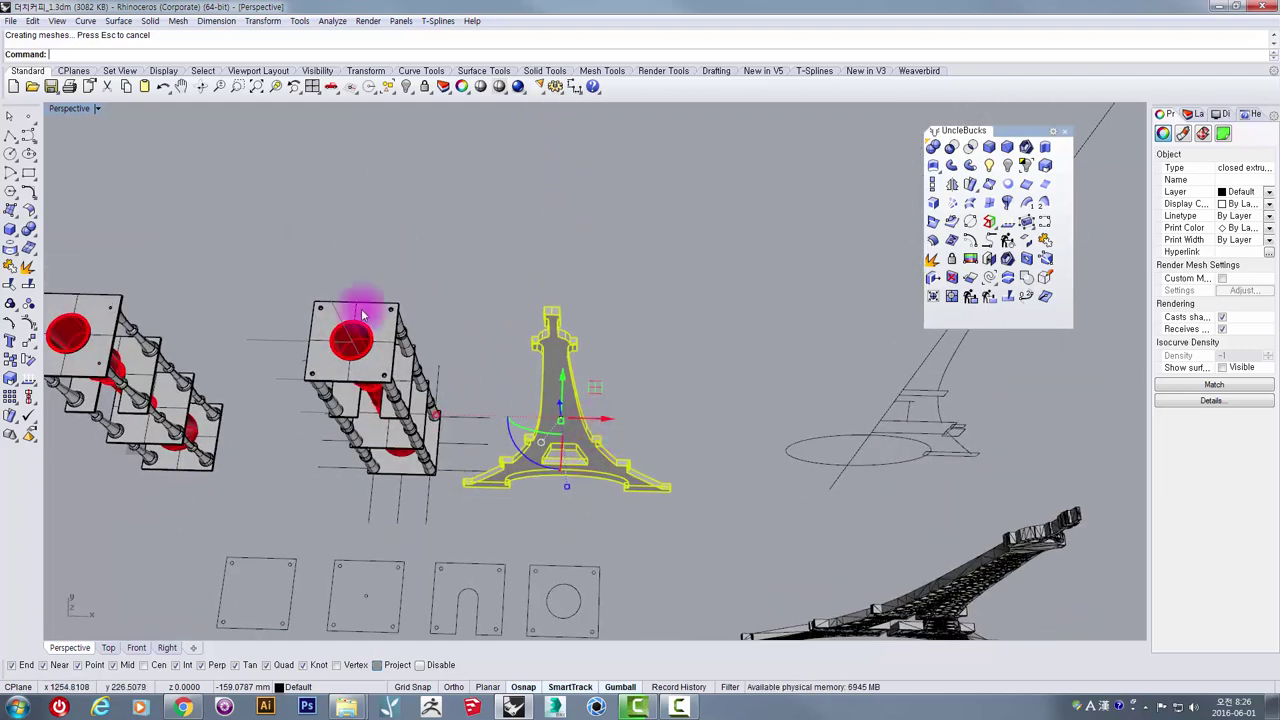
Step: In the Front view, draw a vertical guide line extending upward from the top end of the second rack's centre line
{"action": "double_click", "coordinate": [70, 110]}
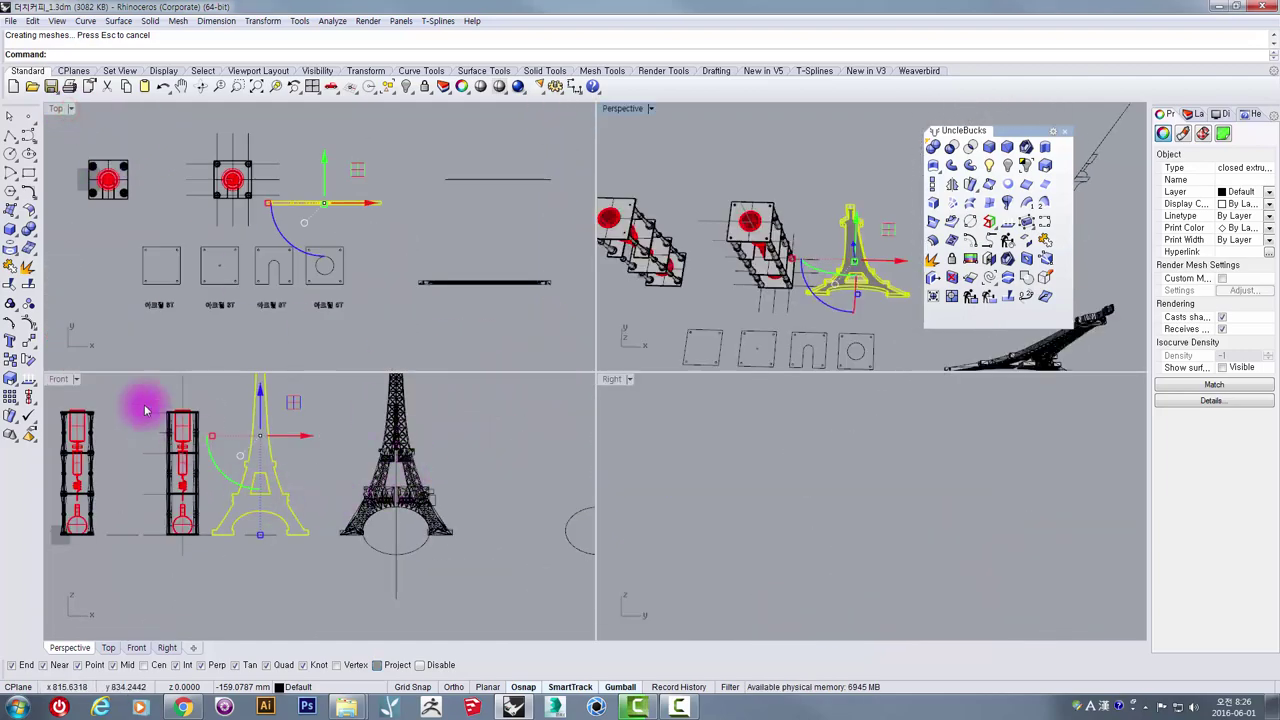
{"action": "double_click", "coordinate": [57, 382]}
{"action": "scroll", "coordinate": [471, 357], "scroll_direction": "up", "scroll_amount": 2}
{"action": "scroll", "coordinate": [502, 225], "scroll_direction": "up", "scroll_amount": 3}
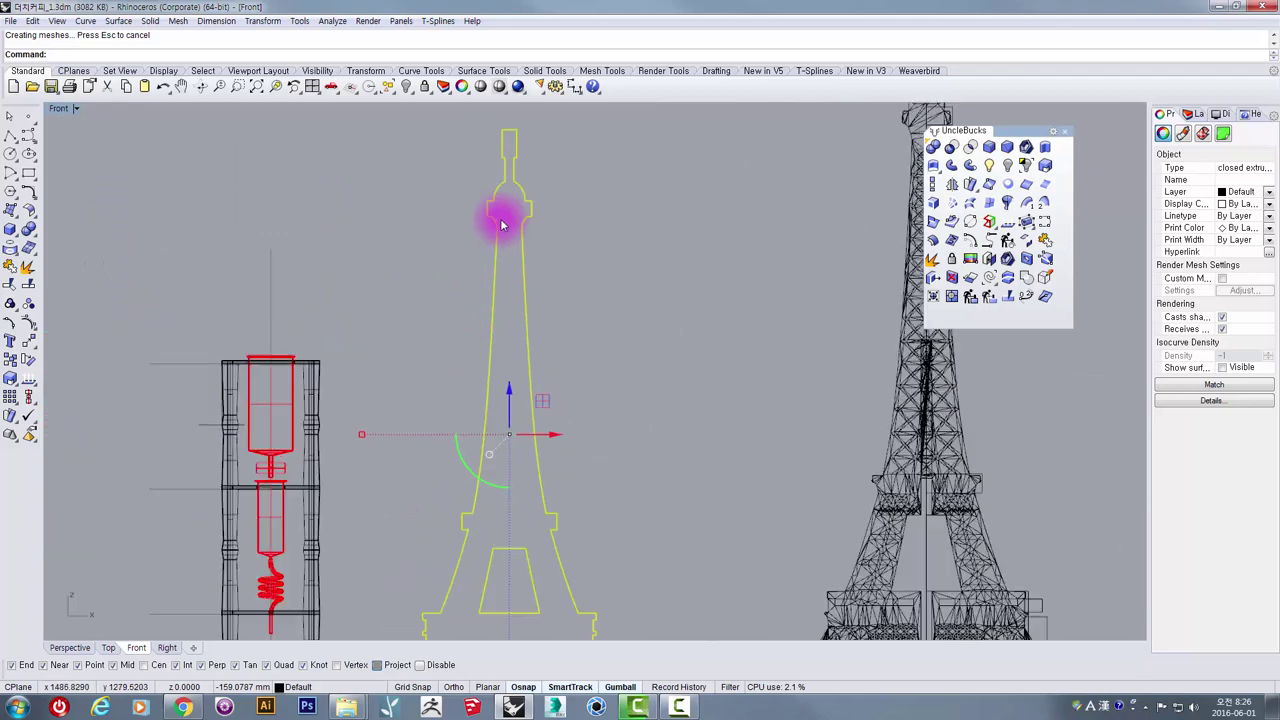
{"action": "scroll", "coordinate": [435, 302], "scroll_direction": "down", "scroll_amount": 2}
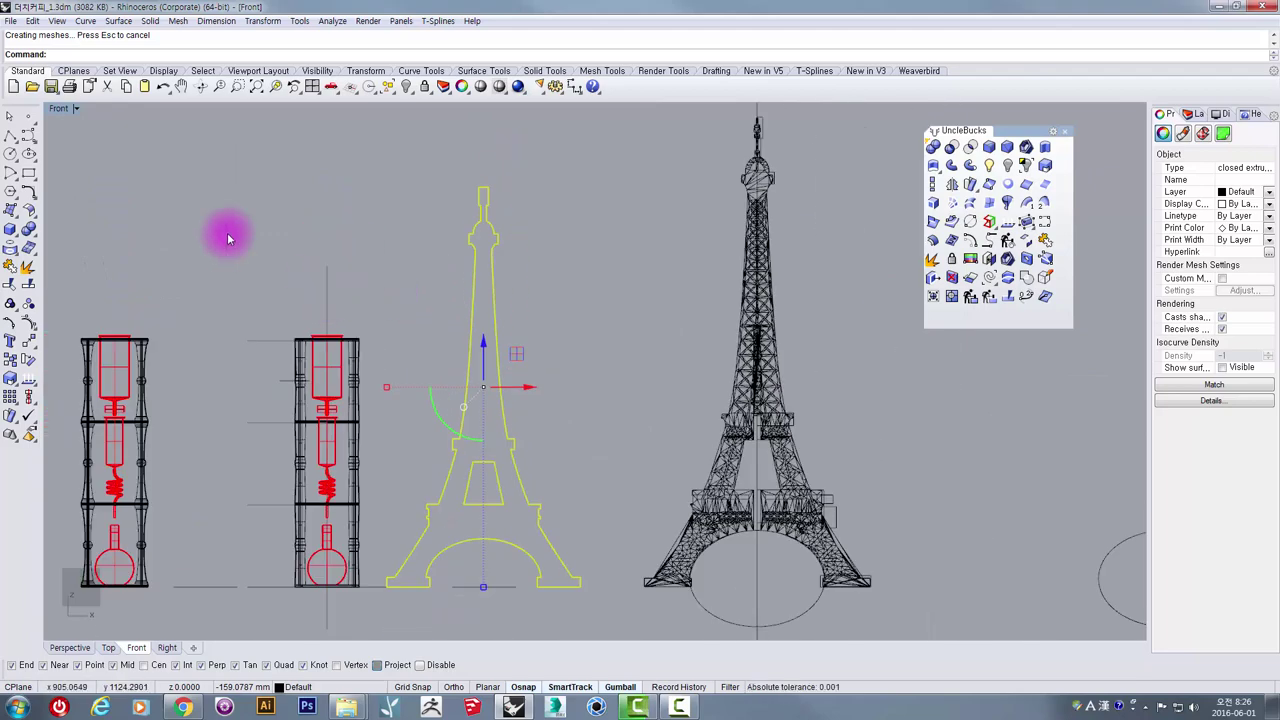
{"action": "left_click", "coordinate": [15, 133]}
{"action": "left_click", "coordinate": [334, 279]}
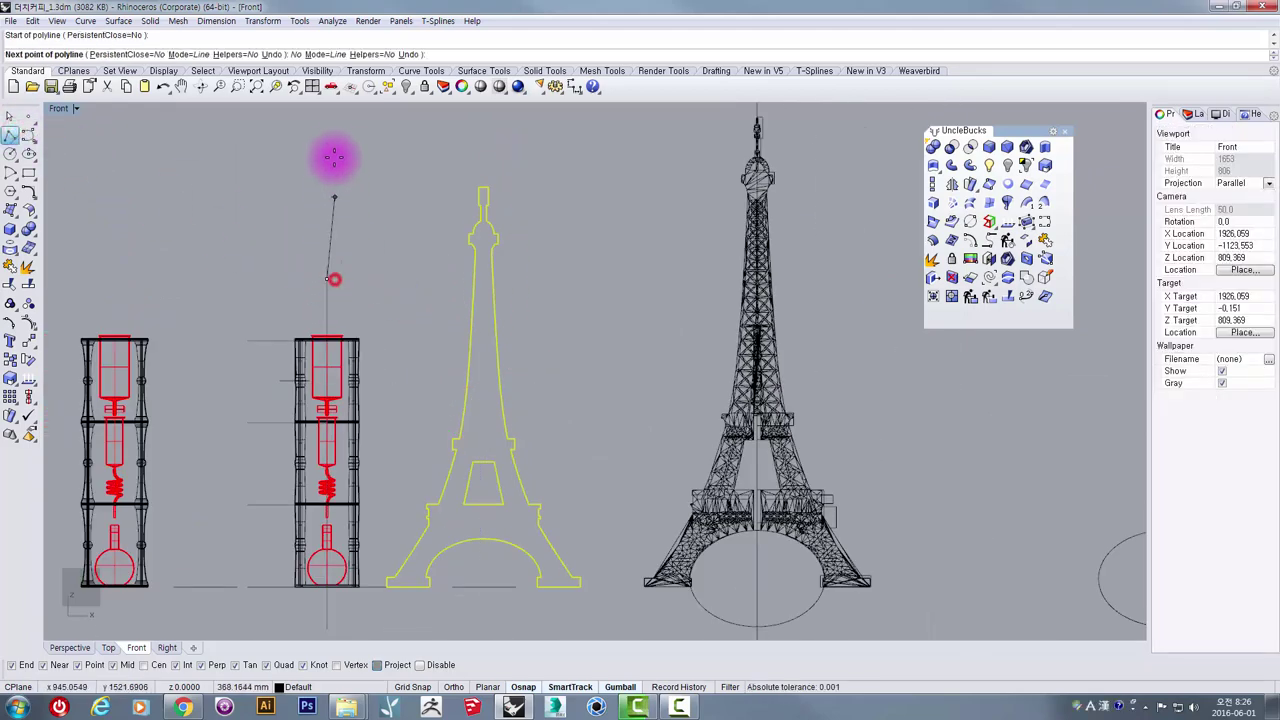
{"action": "left_click", "coordinate": [328, 125]}
{"action": "key", "text": "Return"}
Step: In the Front view, move the tower plate horizontally from its top edge's midpoint onto the second rack's vertical guide line
{"action": "scroll", "coordinate": [491, 223], "scroll_direction": "up", "scroll_amount": 3}
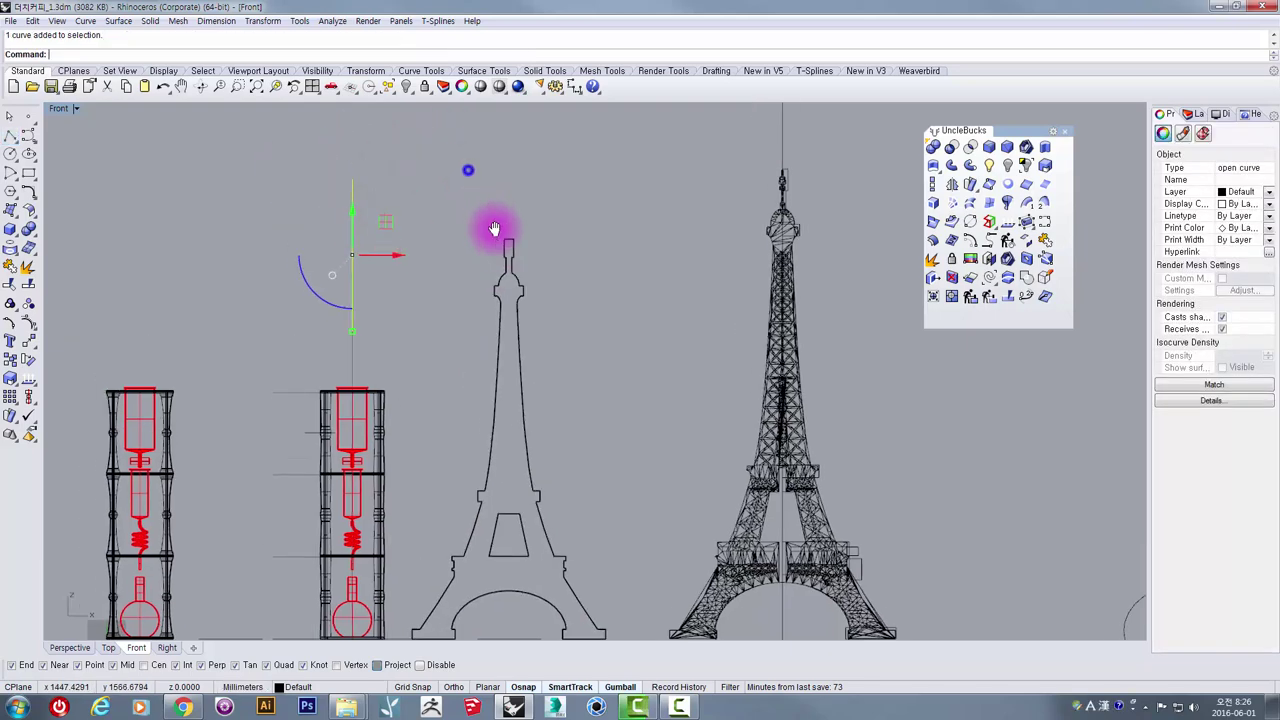
{"action": "left_click", "coordinate": [515, 258]}
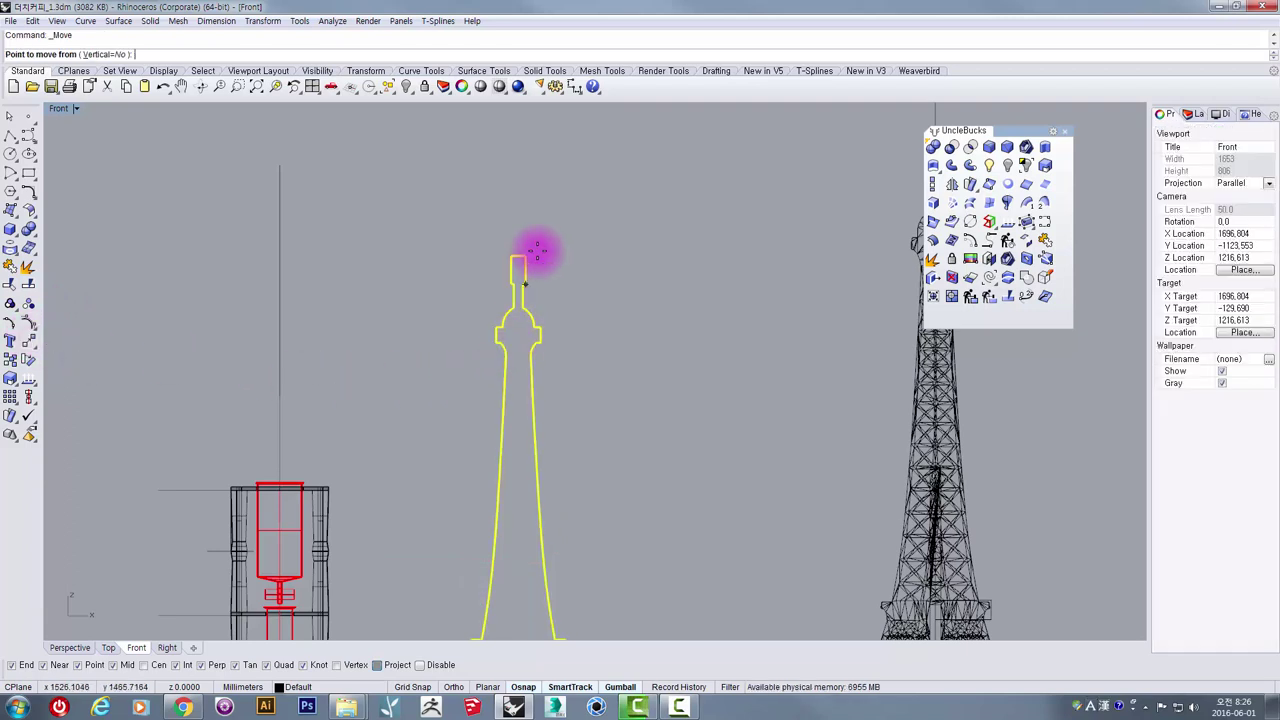
{"action": "scroll", "coordinate": [527, 248], "scroll_direction": "up", "scroll_amount": 3}
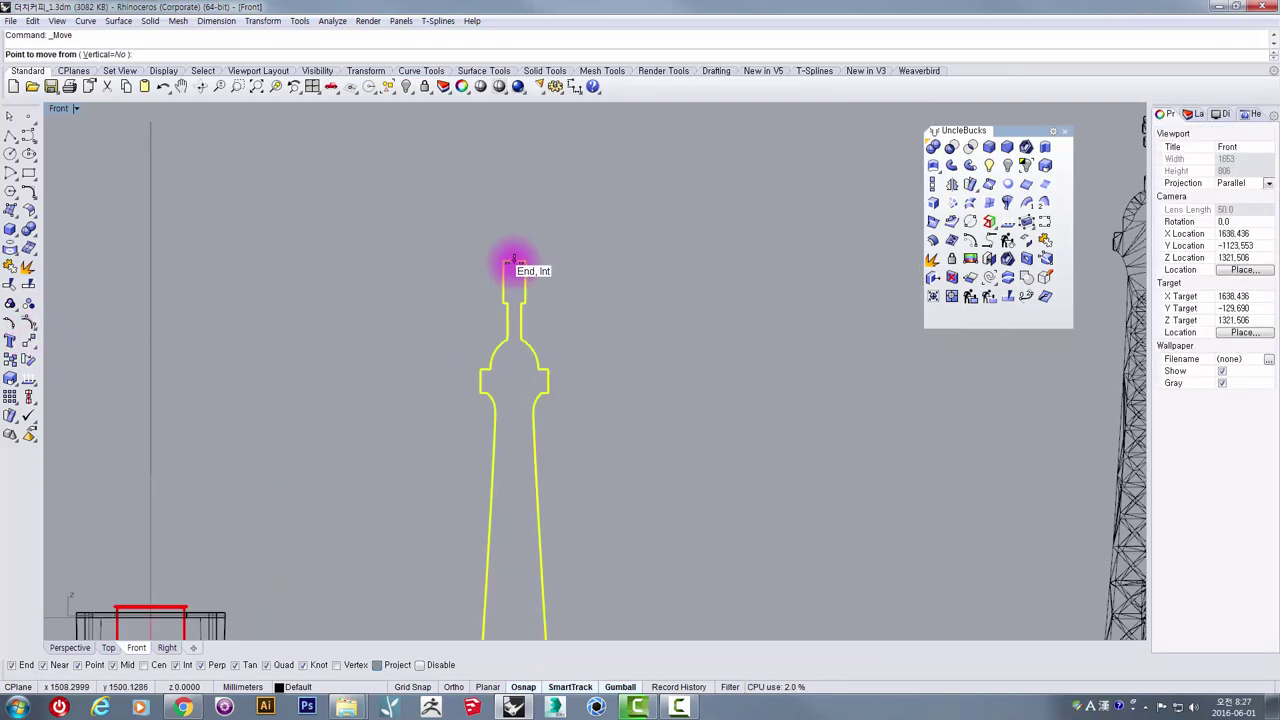
{"action": "scroll", "coordinate": [513, 262], "scroll_direction": "up", "scroll_amount": 3}
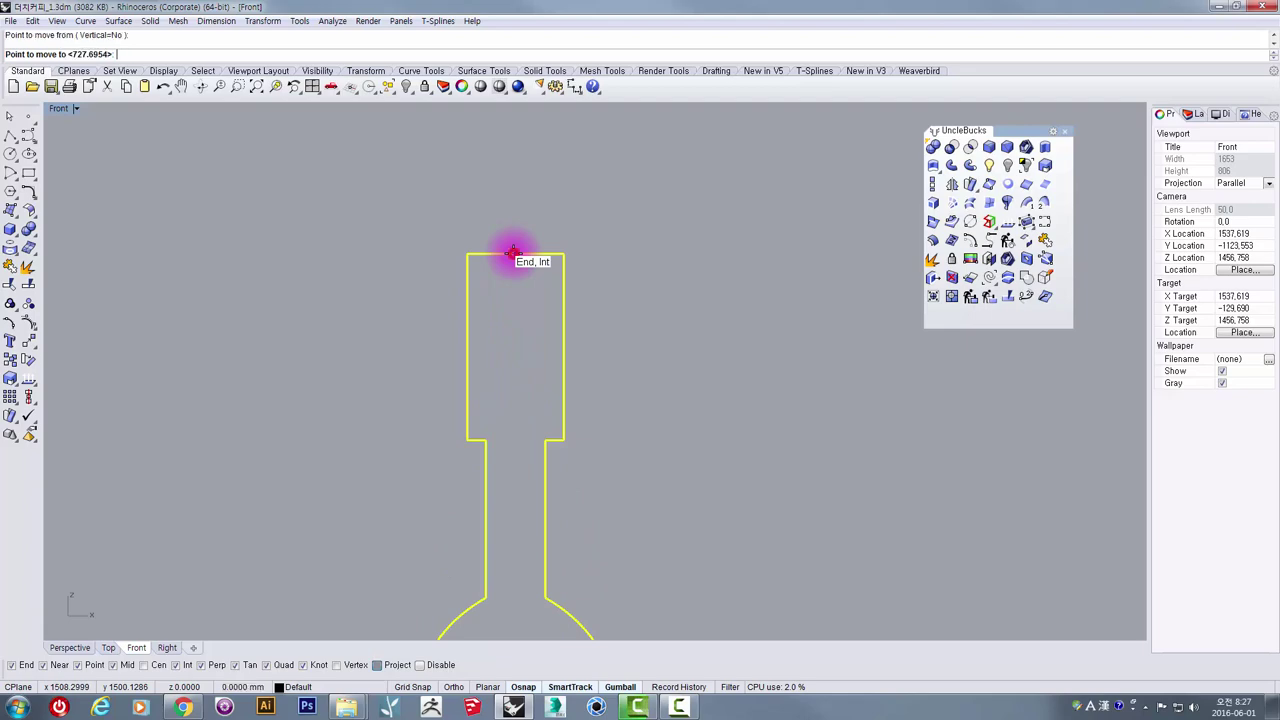
{"action": "scroll", "coordinate": [513, 250], "scroll_direction": "down", "scroll_amount": 5}
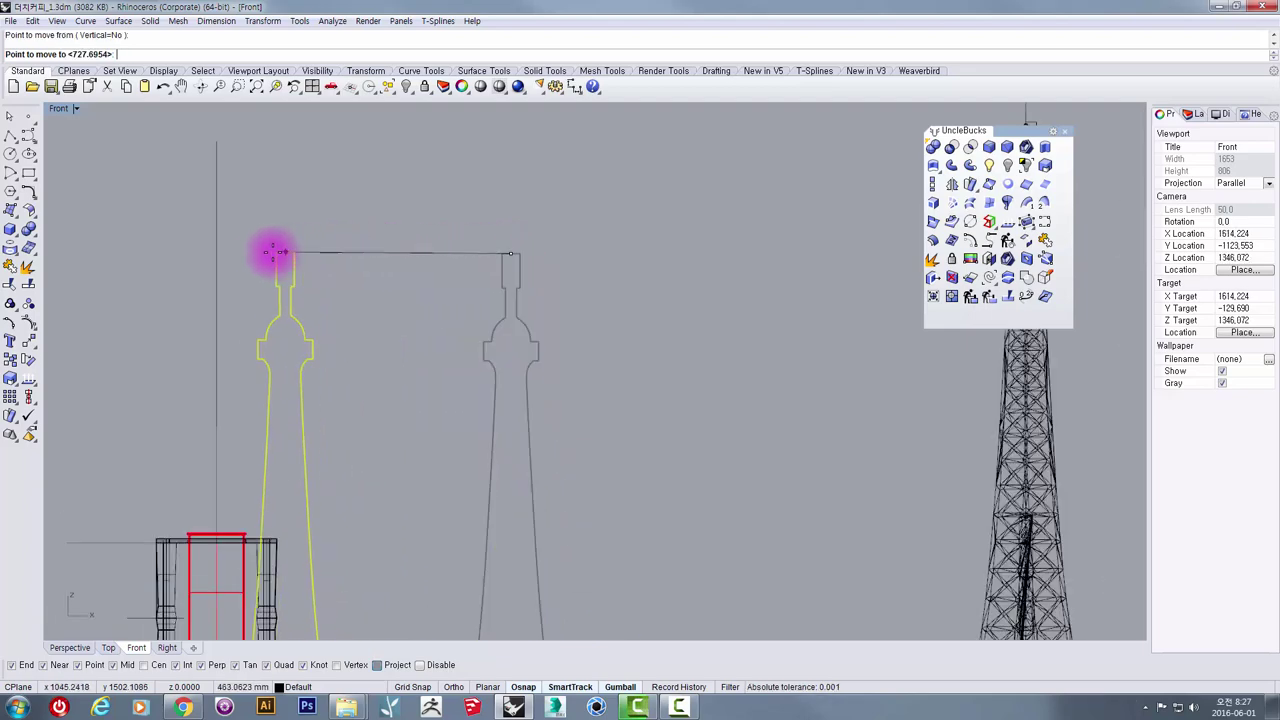
{"action": "left_click", "coordinate": [223, 257]}
{"action": "scroll", "coordinate": [250, 278], "scroll_direction": "down", "scroll_amount": 2}
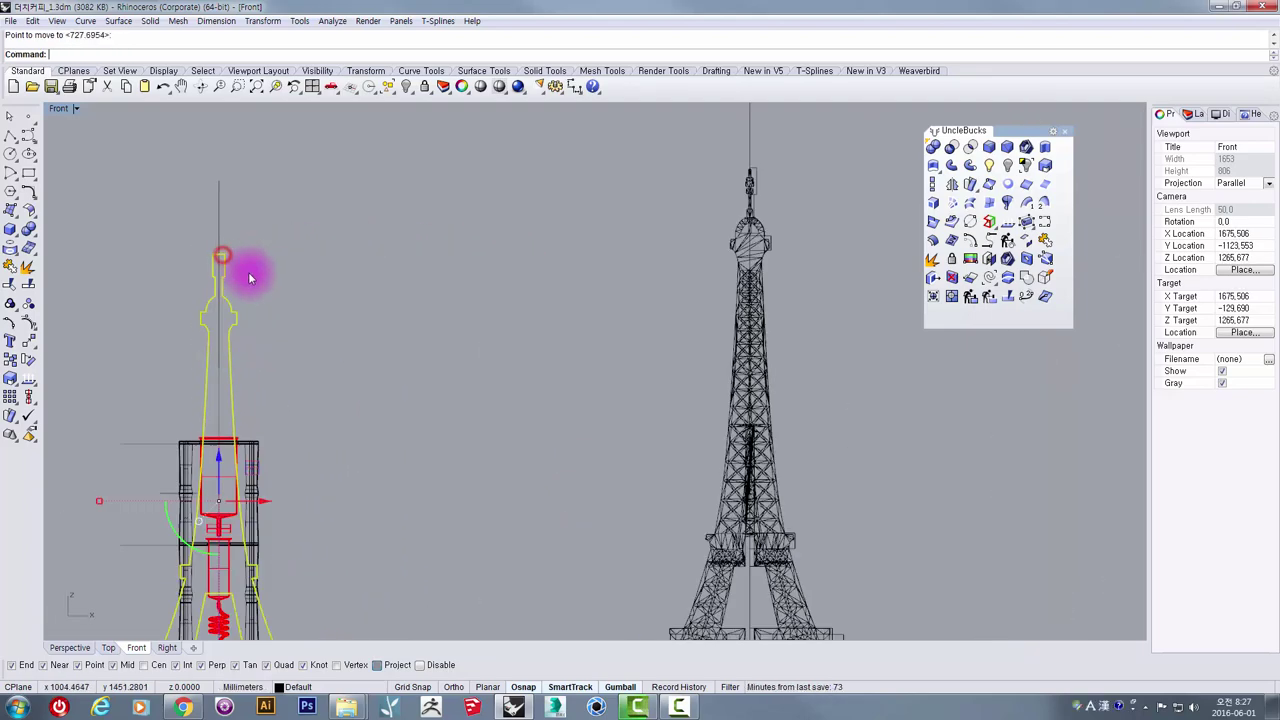
Step: Move the tower plate vertically from its foot's lower corner so that its base rests on the horizontal ground line
{"action": "scroll", "coordinate": [250, 285], "scroll_direction": "down", "scroll_amount": 4}
{"action": "scroll", "coordinate": [305, 425], "scroll_direction": "up", "scroll_amount": 8}
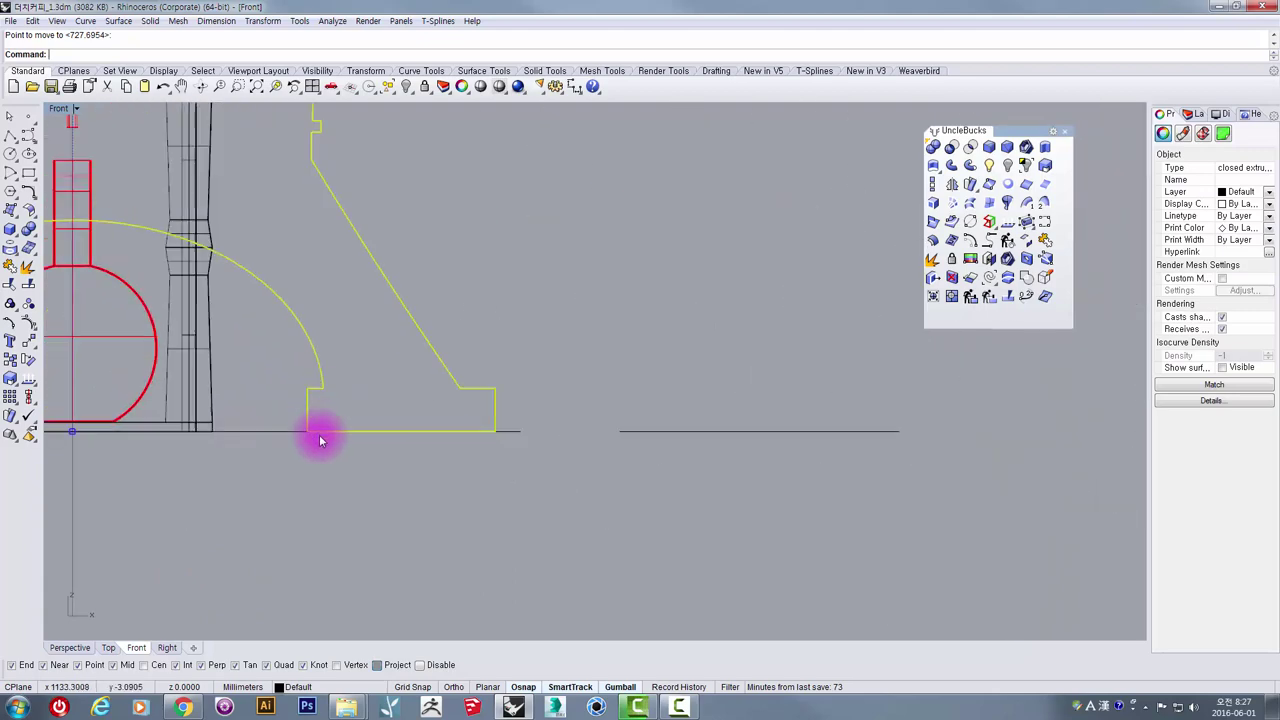
{"action": "scroll", "coordinate": [320, 440], "scroll_direction": "up", "scroll_amount": 6}
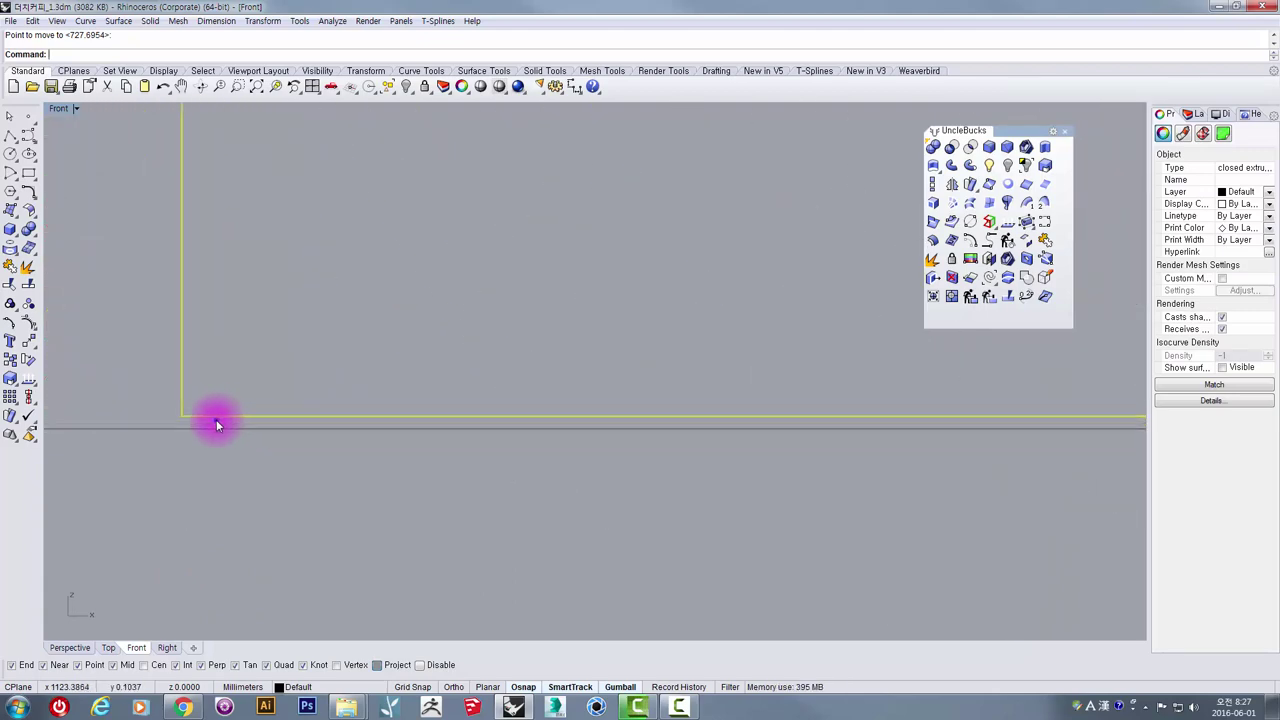
{"action": "right_click_drag", "start_coordinate": [216, 422], "coordinate": [400, 386]}
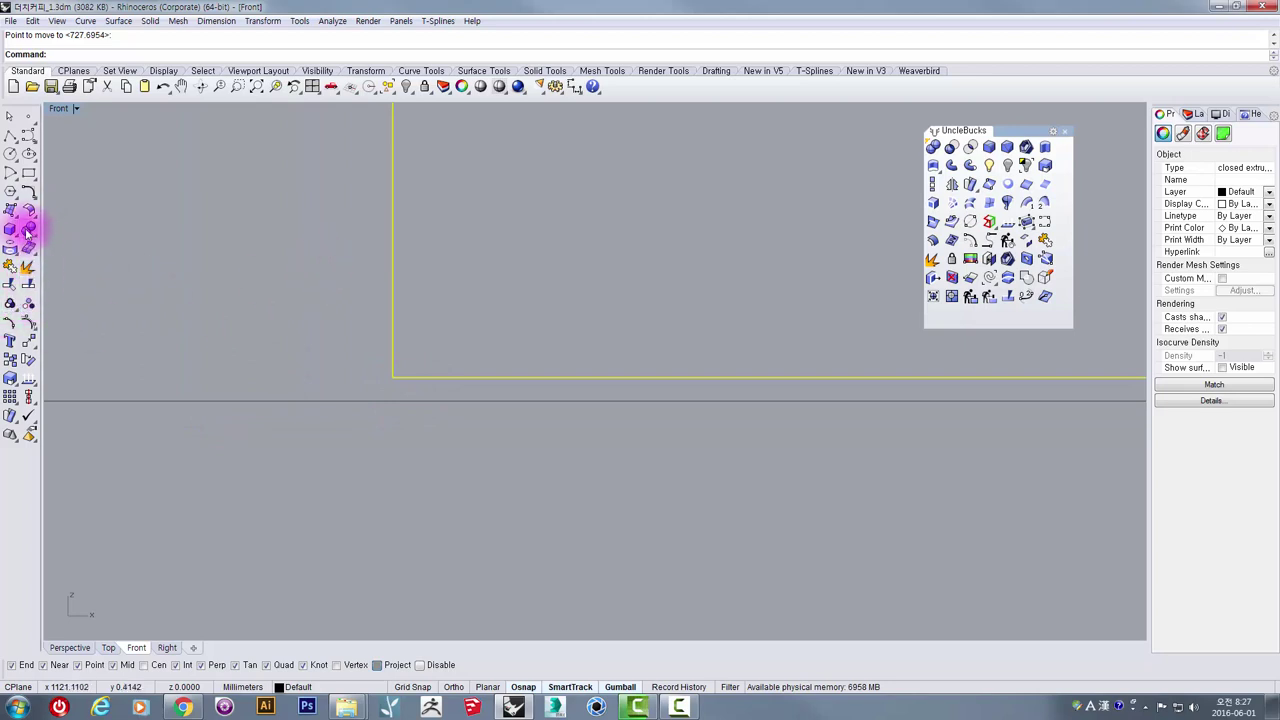
{"action": "left_click", "coordinate": [29, 341]}
{"action": "left_click", "coordinate": [393, 378]}
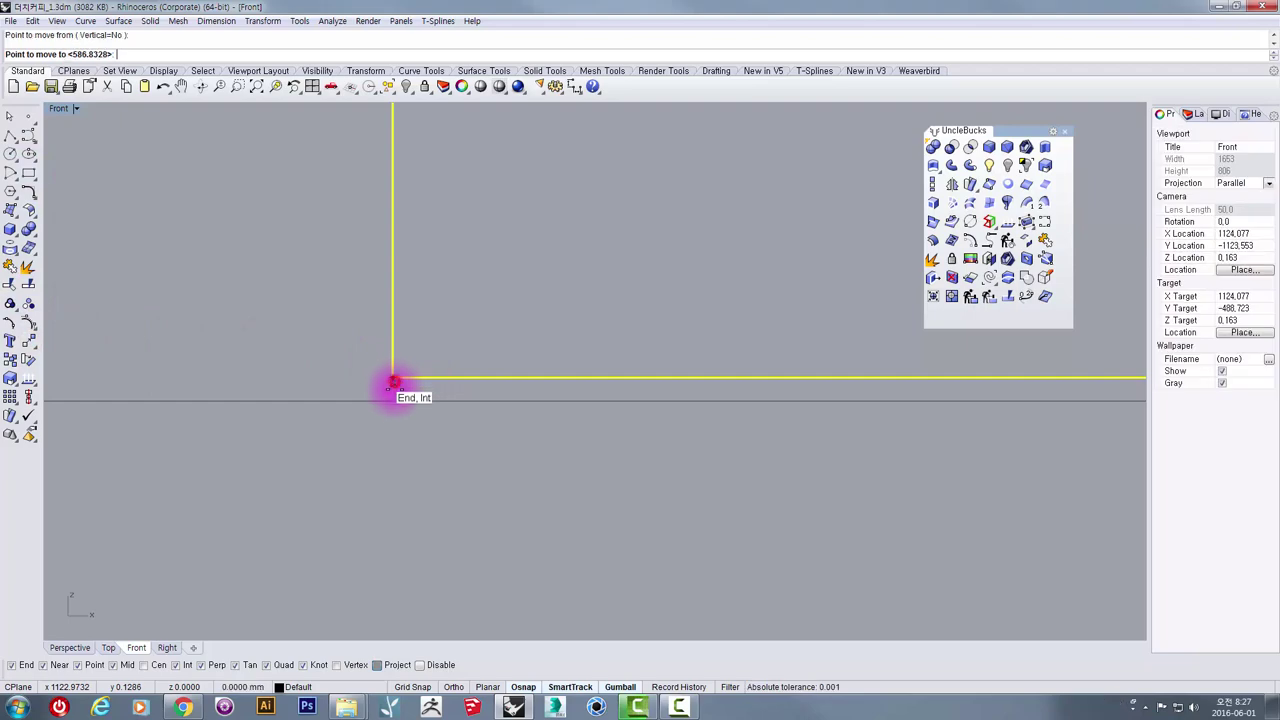
{"action": "left_click", "coordinate": [394, 396]}
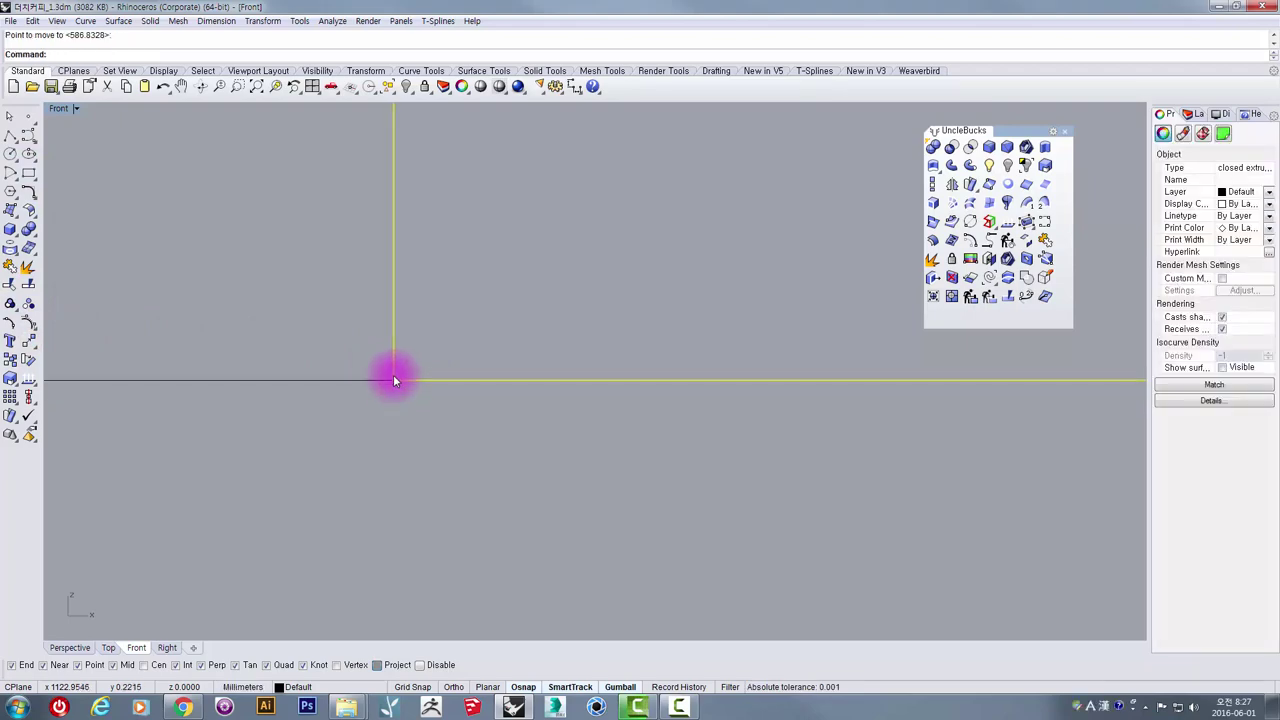
{"action": "scroll", "coordinate": [393, 373], "scroll_direction": "down", "scroll_amount": 15}
{"action": "right_click_drag", "start_coordinate": [329, 352], "coordinate": [323, 552]}
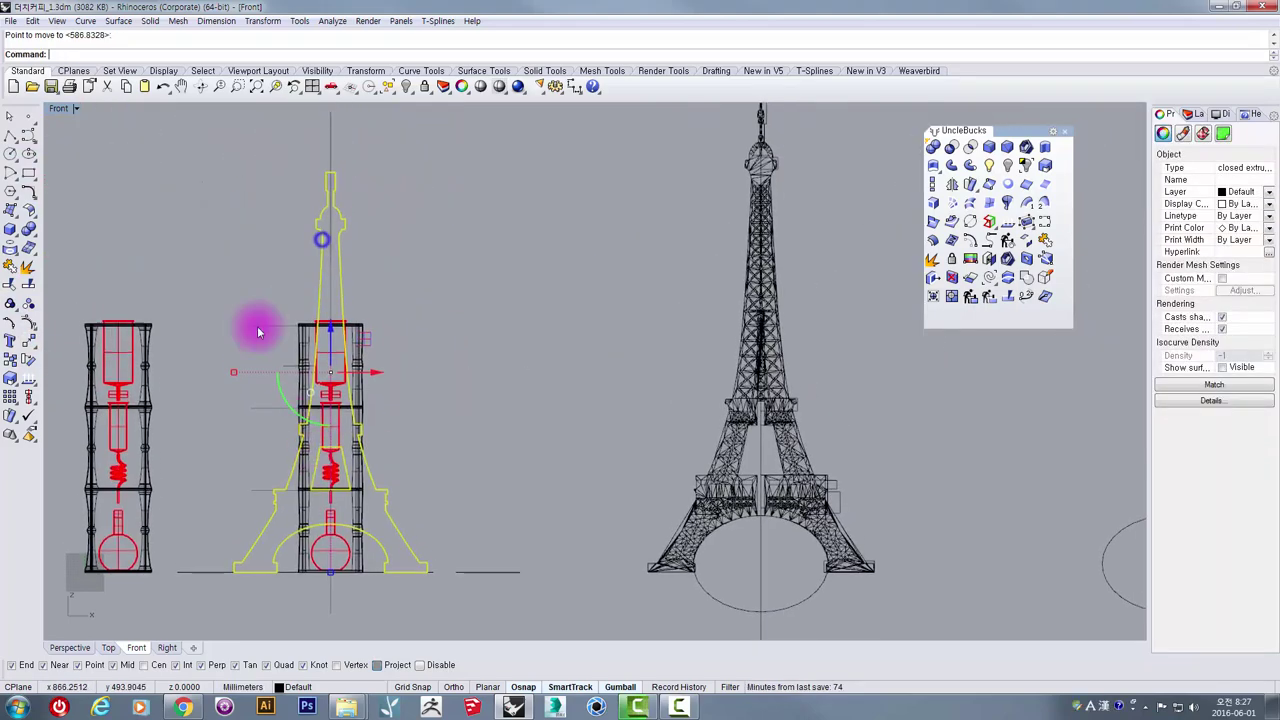
Step: In the Perspective view, select the slotted shelf of the second rack and examine its opening relative to the tower plate
{"action": "double_click", "coordinate": [55, 110]}
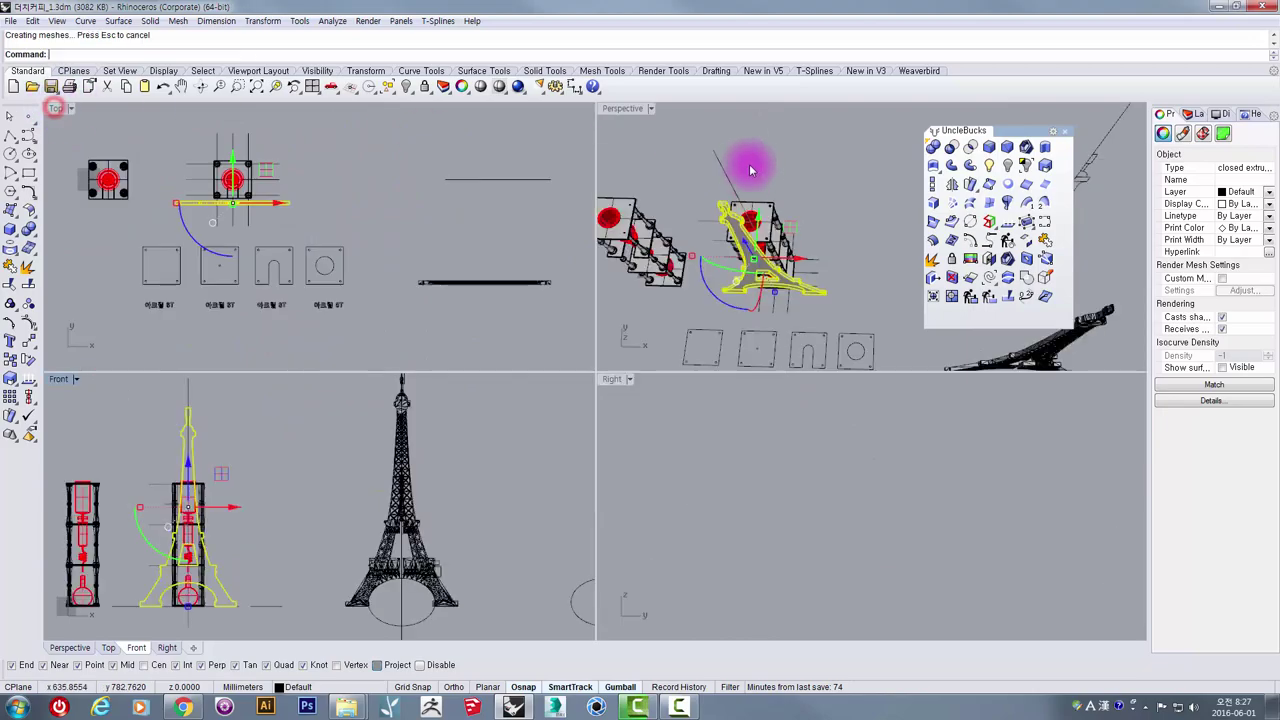
{"action": "double_click", "coordinate": [616, 108]}
{"action": "right_click_drag", "start_coordinate": [519, 377], "coordinate": [603, 271]}
{"action": "left_click", "coordinate": [593, 277]}
{"action": "right_click_drag", "start_coordinate": [495, 375], "coordinate": [528, 465]}
{"action": "scroll", "coordinate": [528, 465], "scroll_direction": "up", "scroll_amount": 12}
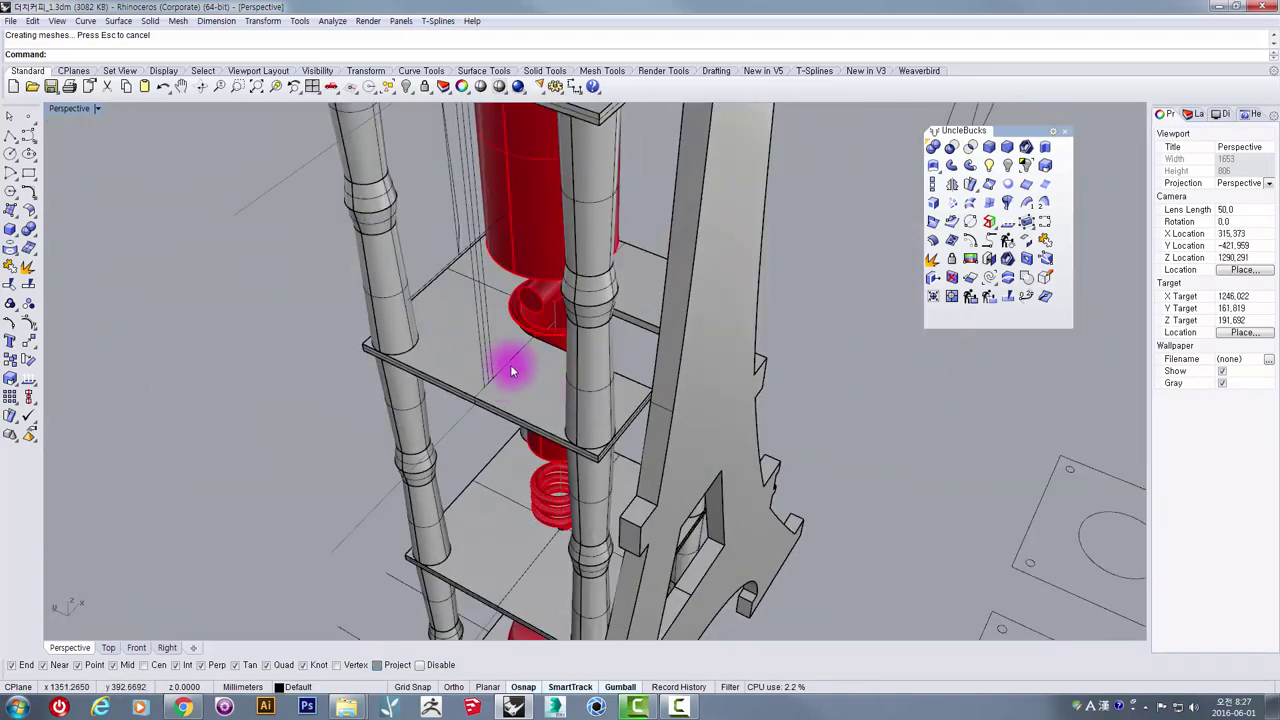
{"action": "left_click", "coordinate": [511, 371]}
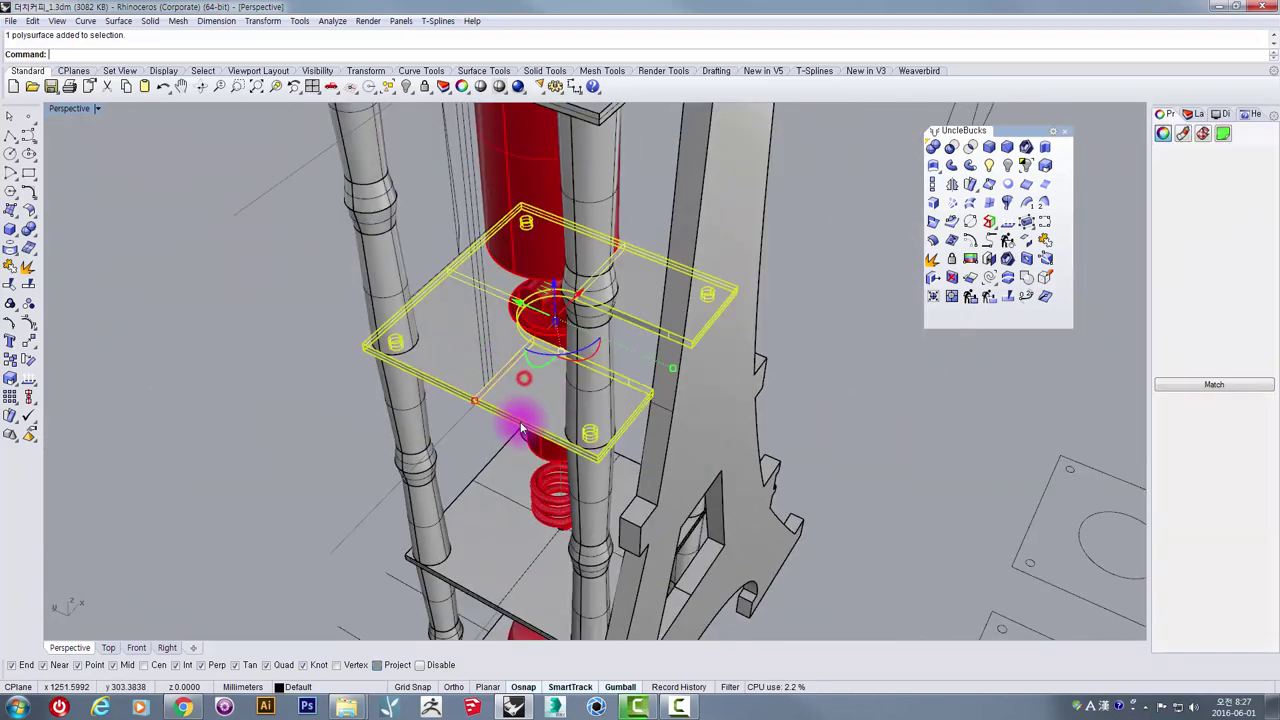
{"action": "scroll", "coordinate": [600, 280], "scroll_direction": "up", "scroll_amount": 5}
{"action": "right_click_drag", "start_coordinate": [640, 357], "coordinate": [829, 346]}
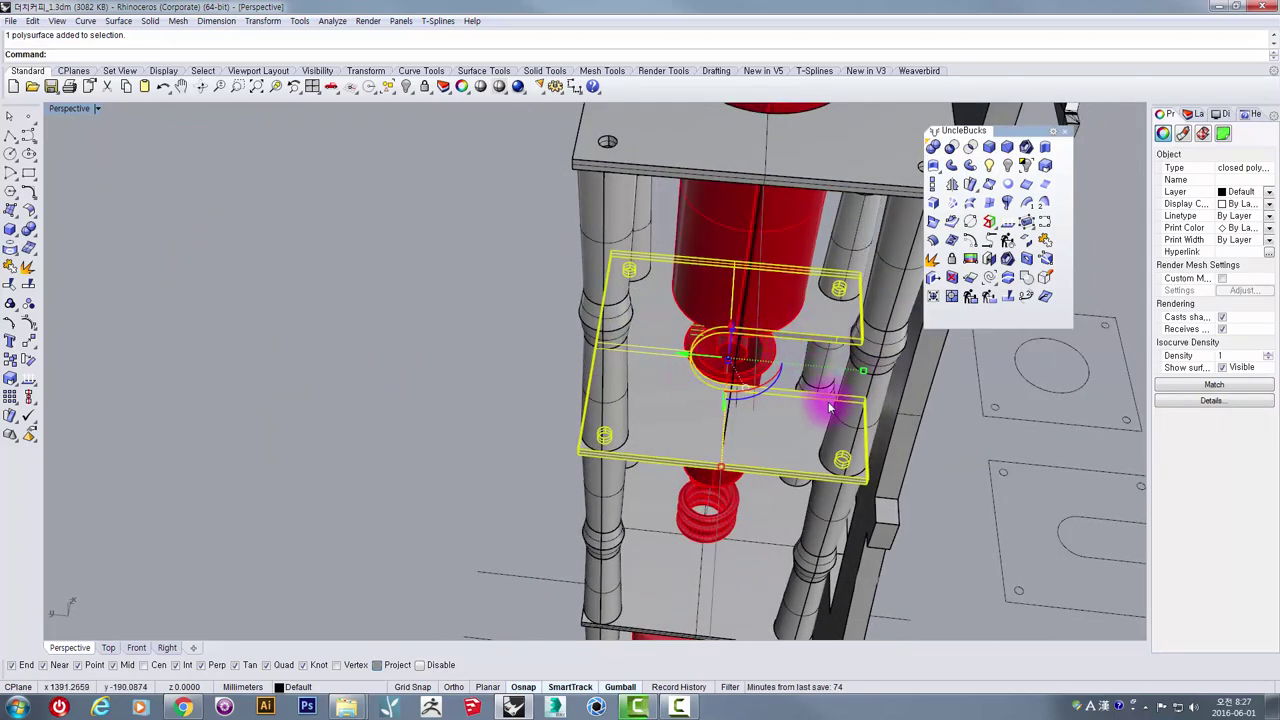
{"action": "right_click_drag", "start_coordinate": [829, 407], "coordinate": [531, 294]}
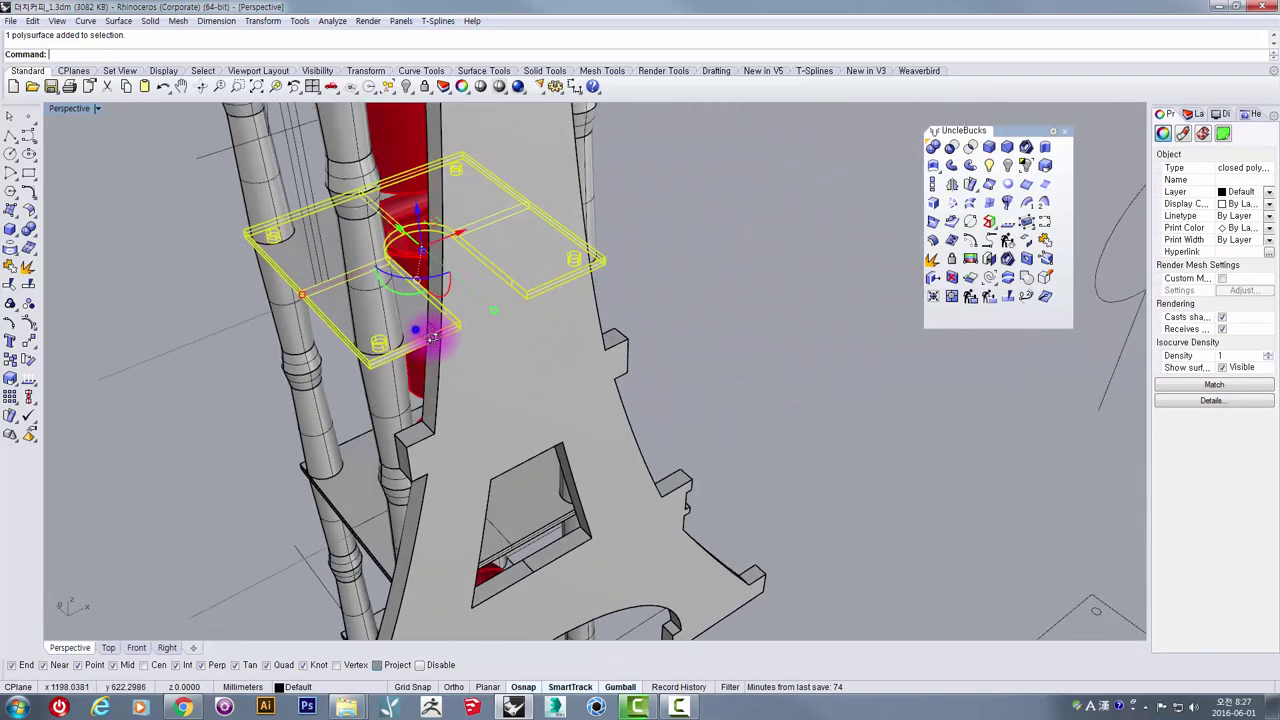
{"action": "right_click_drag", "start_coordinate": [433, 338], "coordinate": [420, 383]}
{"action": "right_click_drag", "start_coordinate": [481, 340], "coordinate": [581, 375]}
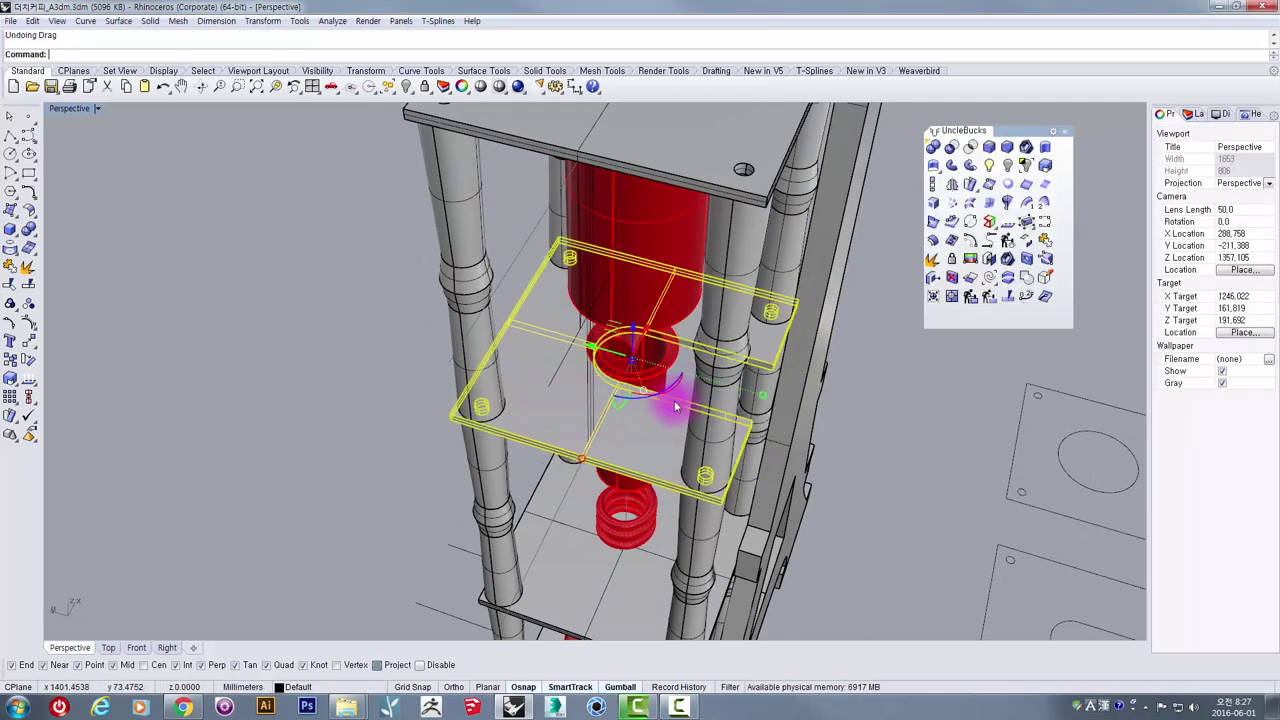
Step: Undo the last drag and try to rotate the slotted shelf about its vertical axis
{"action": "key", "text": "ctrl+z"}
{"action": "right_click_drag", "start_coordinate": [672, 393], "coordinate": [745, 313]}
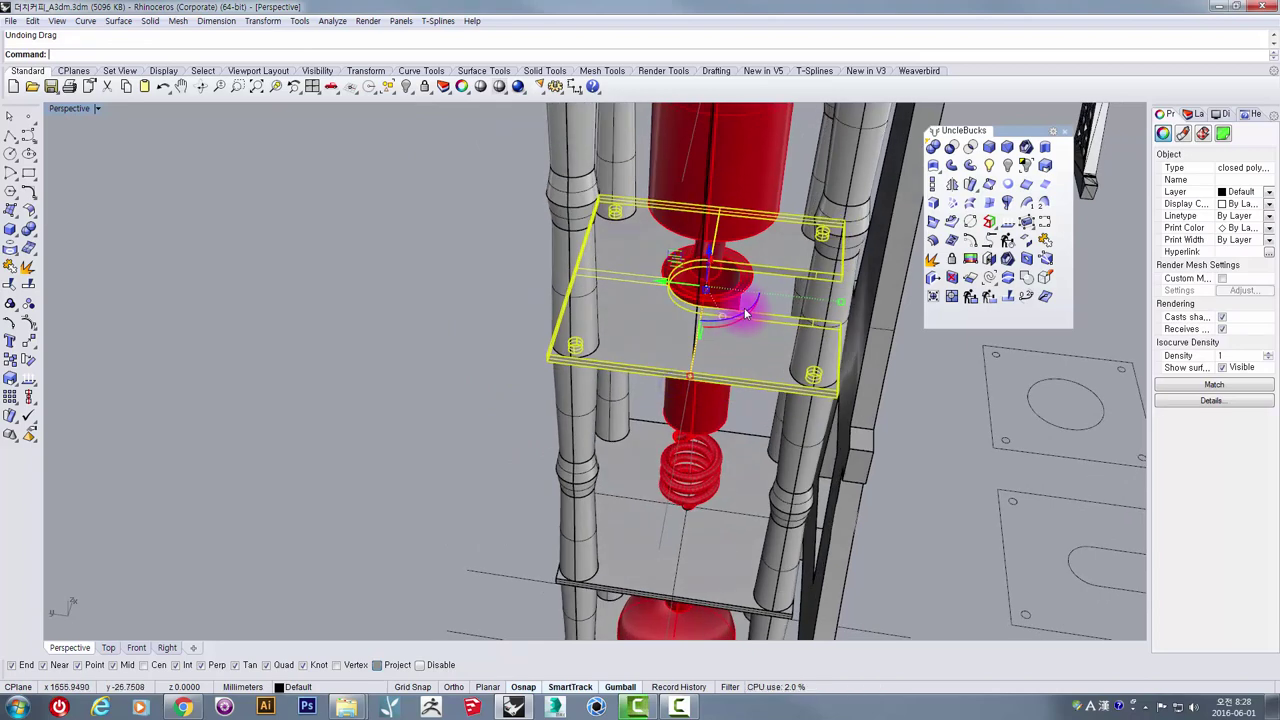
{"action": "left_click_drag", "start_coordinate": [748, 316], "coordinate": [790, 292]}
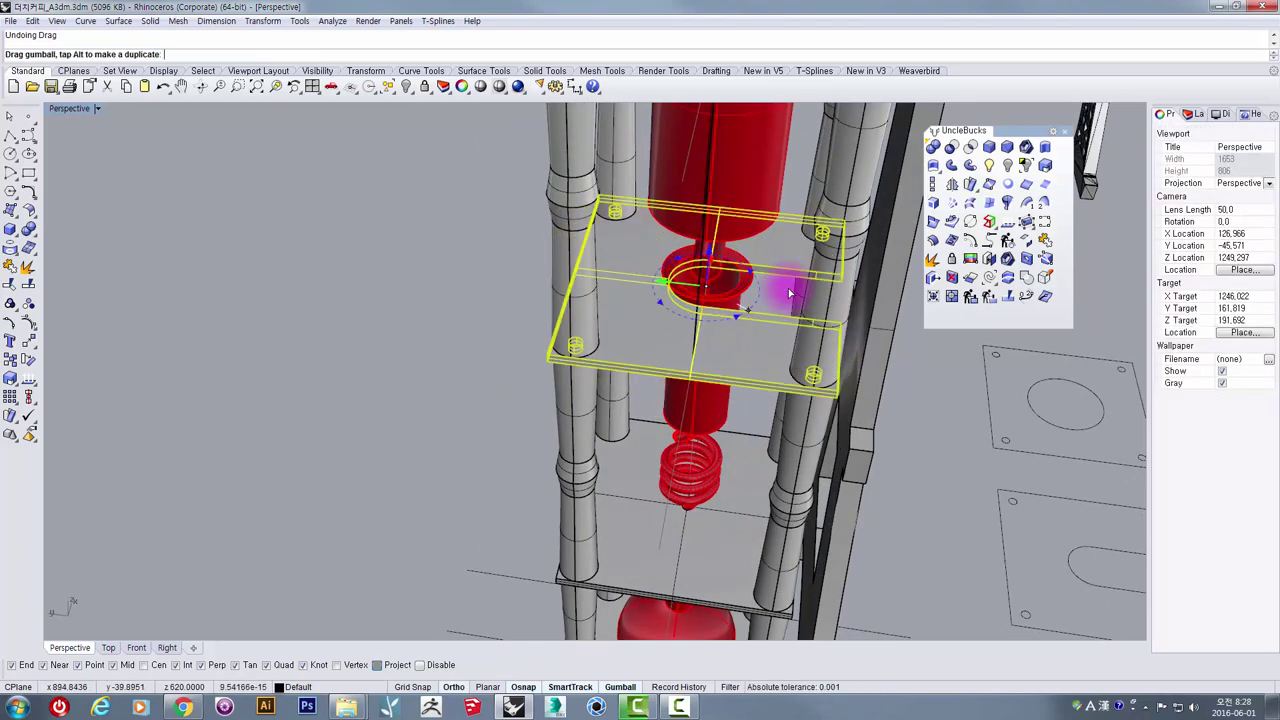
{"action": "left_click", "coordinate": [346, 409]}
{"action": "right_click_drag", "start_coordinate": [436, 386], "coordinate": [444, 371]}
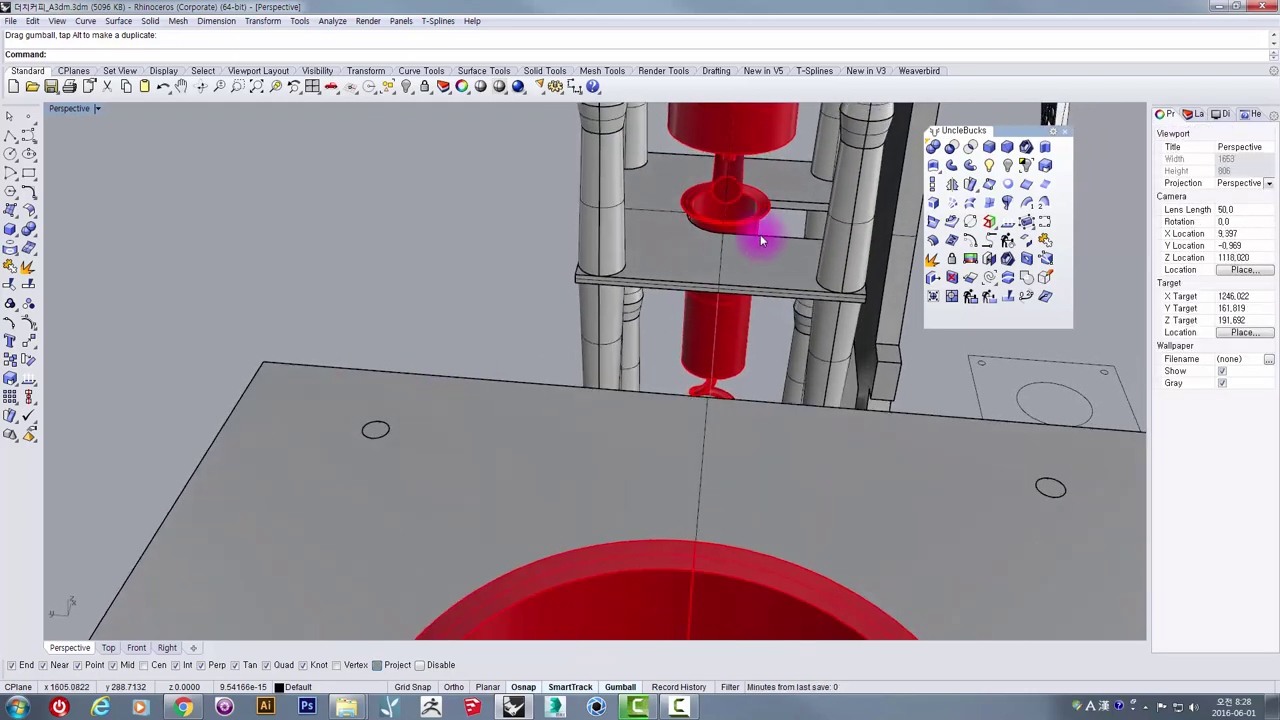
Step: Rotate the second rack's slotted shelf 90 degrees about the vertical axis so its slot opens along X
{"action": "scroll", "coordinate": [773, 269], "scroll_direction": "down", "scroll_amount": 6}
{"action": "scroll", "coordinate": [773, 272], "scroll_direction": "up", "scroll_amount": 6}
{"action": "left_click", "coordinate": [737, 349]}
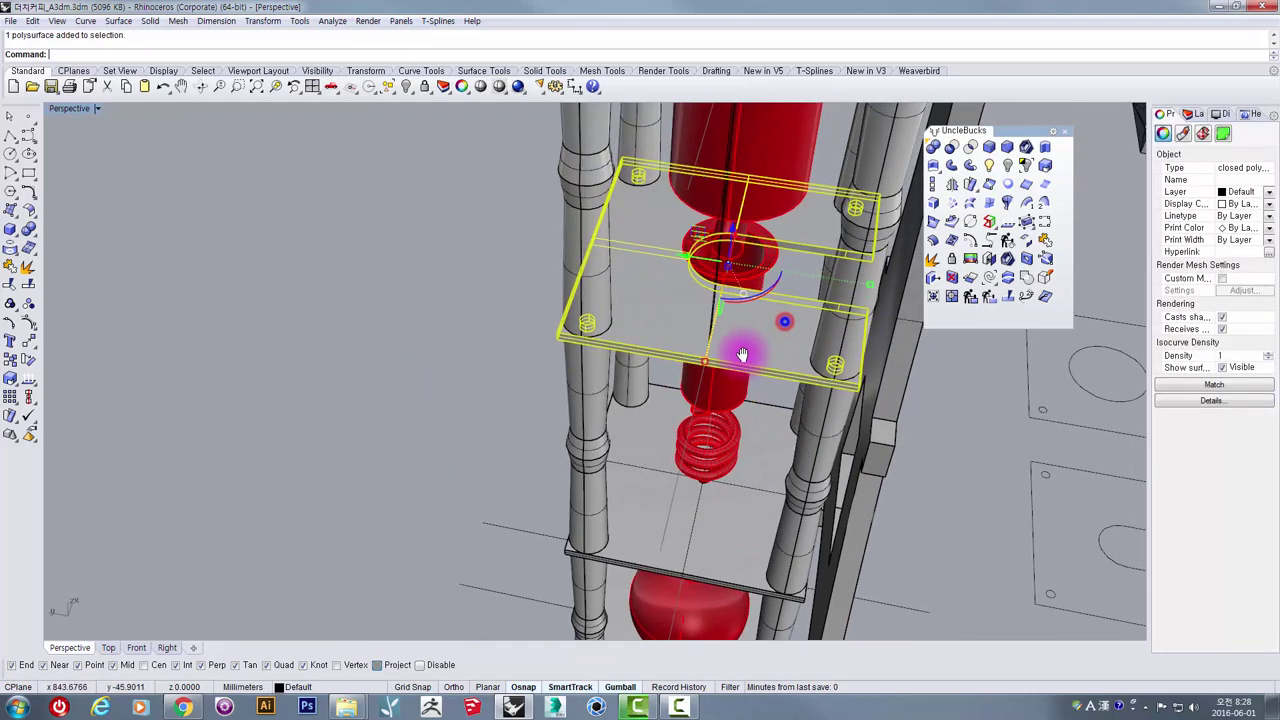
{"action": "scroll", "coordinate": [737, 349], "scroll_direction": "up", "scroll_amount": 2}
{"action": "left_click_drag", "start_coordinate": [695, 352], "coordinate": [726, 296]}
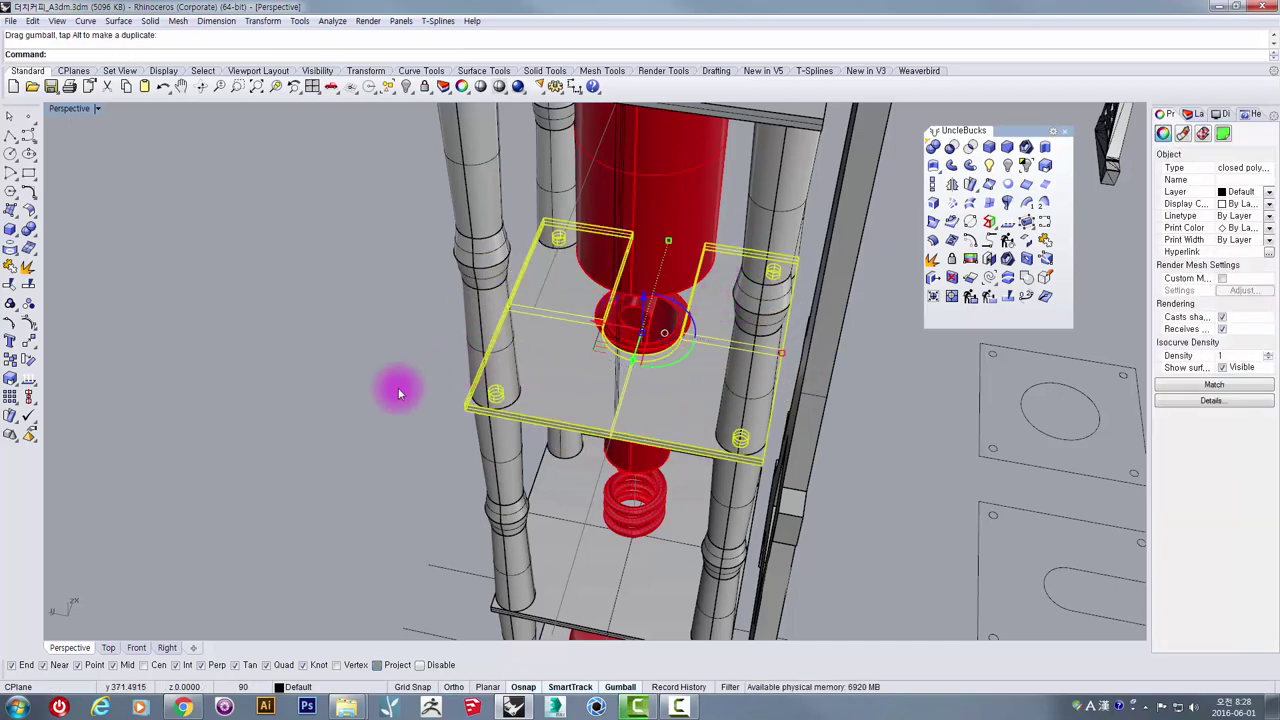
{"action": "left_click", "coordinate": [382, 392]}
Step: In the Top view, move the tower plate about 49 mm along Y onto the centre line of the front posts
{"action": "right_click_drag", "start_coordinate": [409, 406], "coordinate": [463, 424]}
{"action": "scroll", "coordinate": [405, 380], "scroll_direction": "up", "scroll_amount": 2}
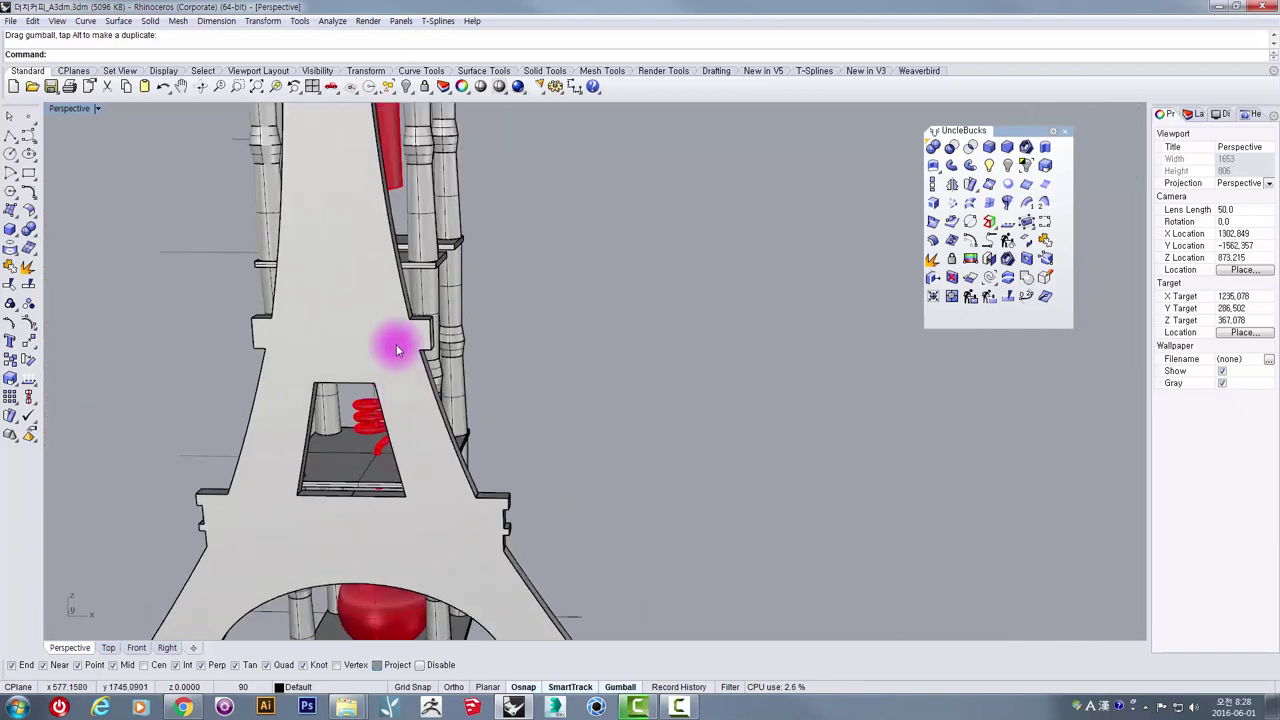
{"action": "left_click", "coordinate": [391, 344]}
{"action": "double_click", "coordinate": [58, 110]}
{"action": "double_click", "coordinate": [58, 110]}
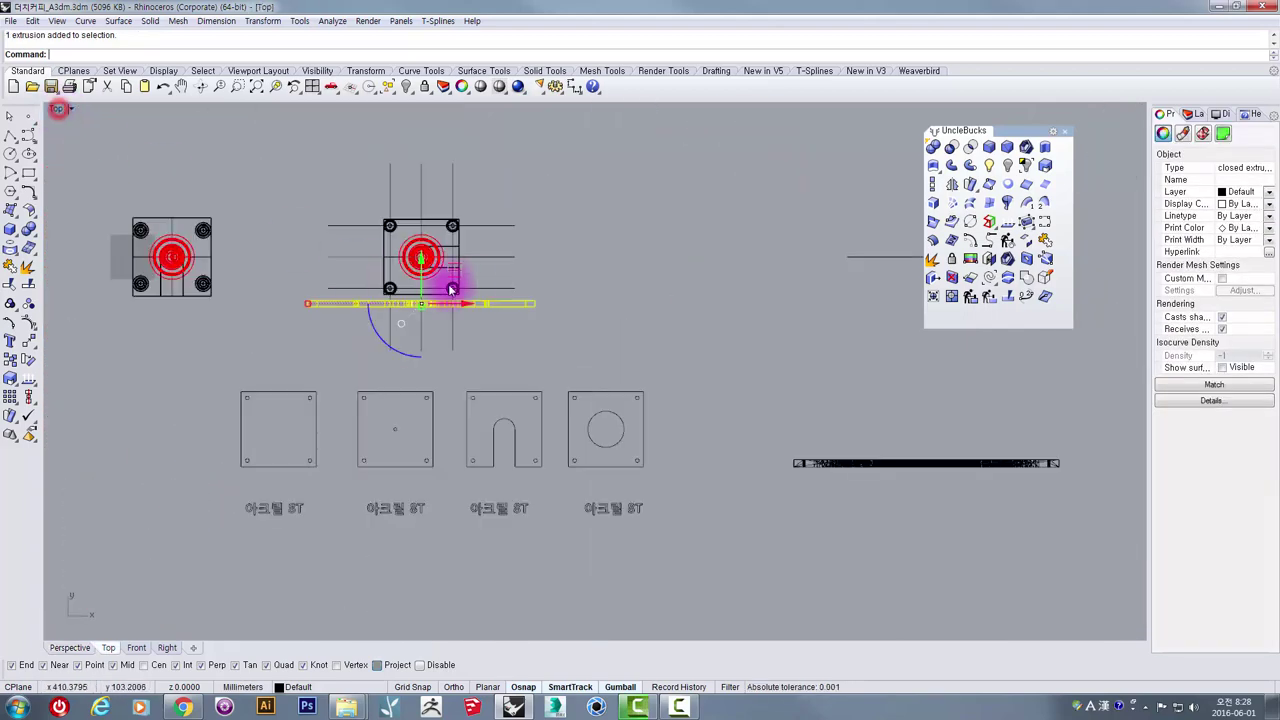
{"action": "scroll", "coordinate": [449, 277], "scroll_direction": "up", "scroll_amount": 5}
{"action": "left_click_drag", "start_coordinate": [358, 362], "coordinate": [389, 282]}
{"action": "scroll", "coordinate": [366, 320], "scroll_direction": "up", "scroll_amount": 8}
{"action": "scroll", "coordinate": [443, 380], "scroll_direction": "down", "scroll_amount": 4}
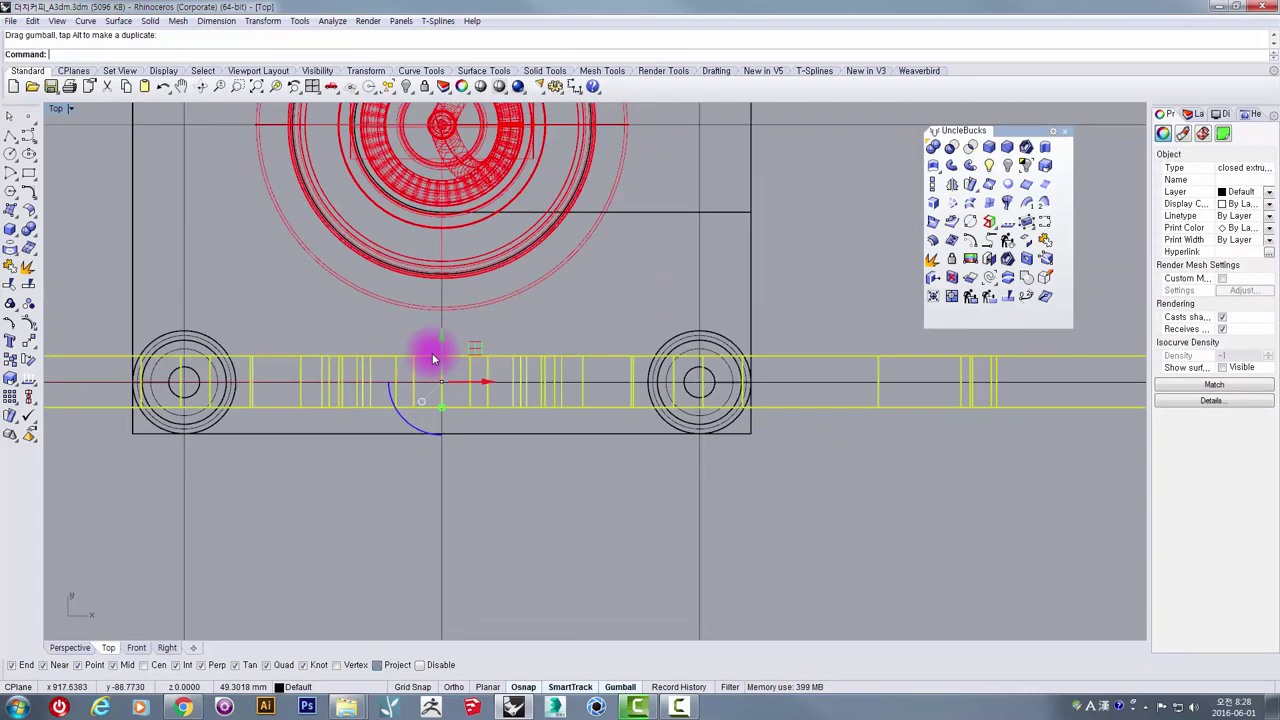
Step: Move the tower plate along Y so that its front face is flush with the rack shelves' front edge
{"action": "scroll", "coordinate": [451, 386], "scroll_direction": "up", "scroll_amount": 3}
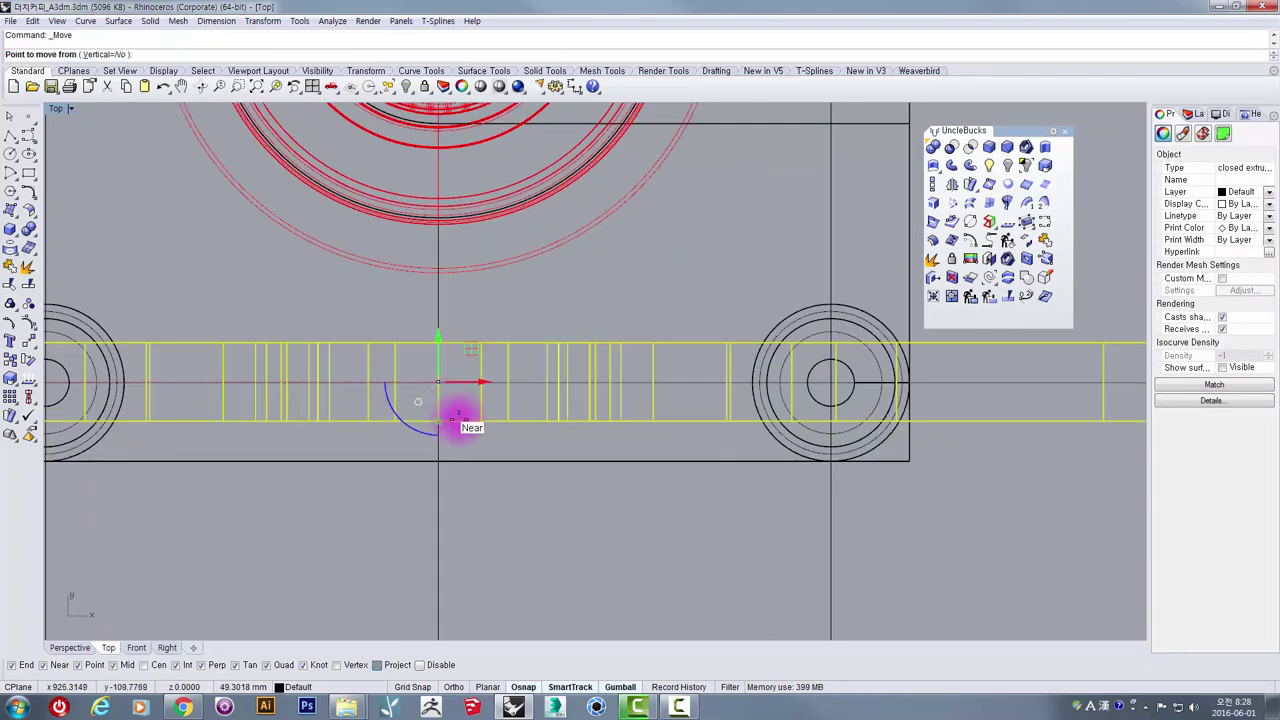
{"action": "left_click", "coordinate": [457, 418]}
{"action": "left_click", "coordinate": [458, 456]}
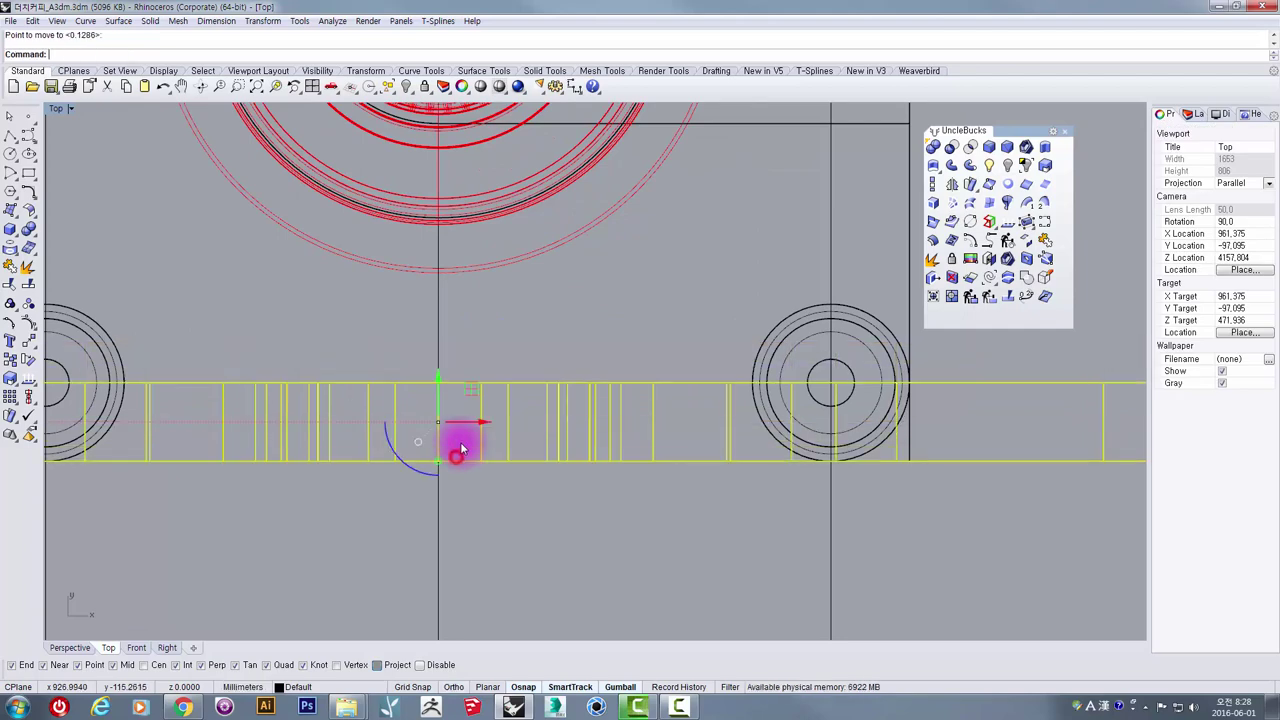
Step: Mirror a copy of the tower plate across the second rack's X-direction centre line and view both plates in Perspective
{"action": "scroll", "coordinate": [459, 442], "scroll_direction": "down", "scroll_amount": 10}
{"action": "right_click_drag", "start_coordinate": [511, 373], "coordinate": [483, 448]}
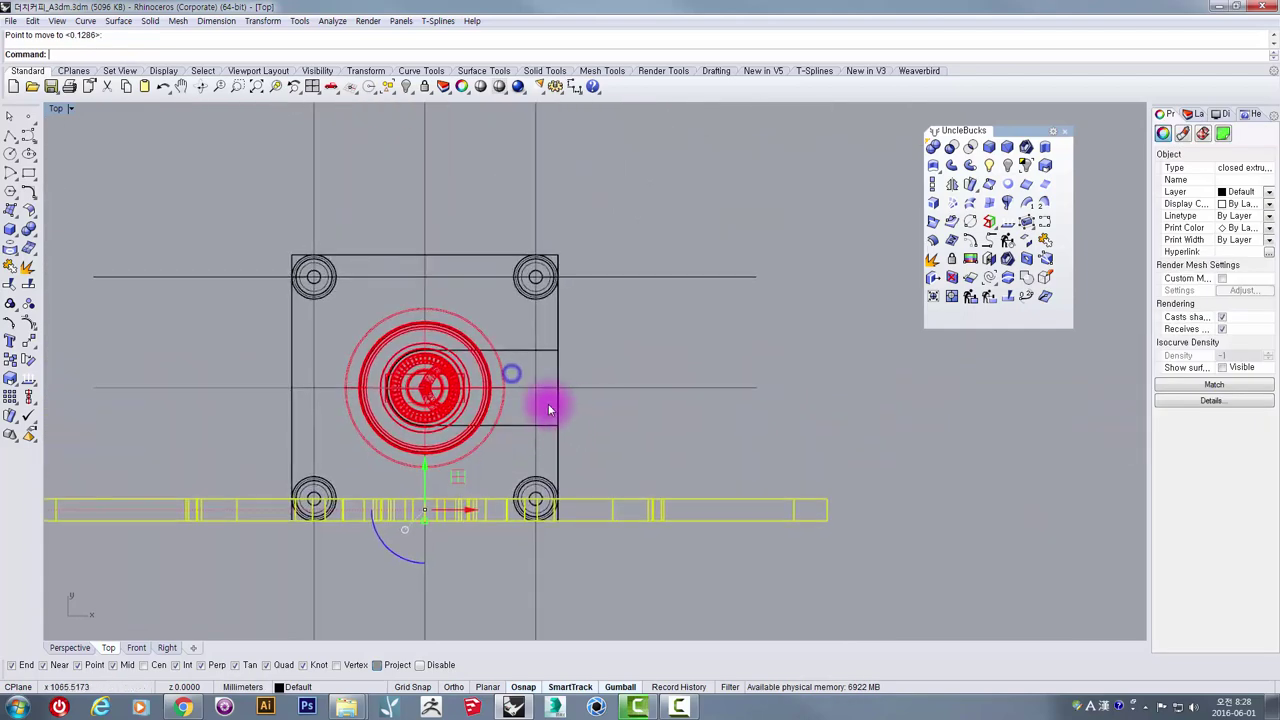
{"action": "left_click", "coordinate": [950, 188]}
{"action": "left_click", "coordinate": [823, 387]}
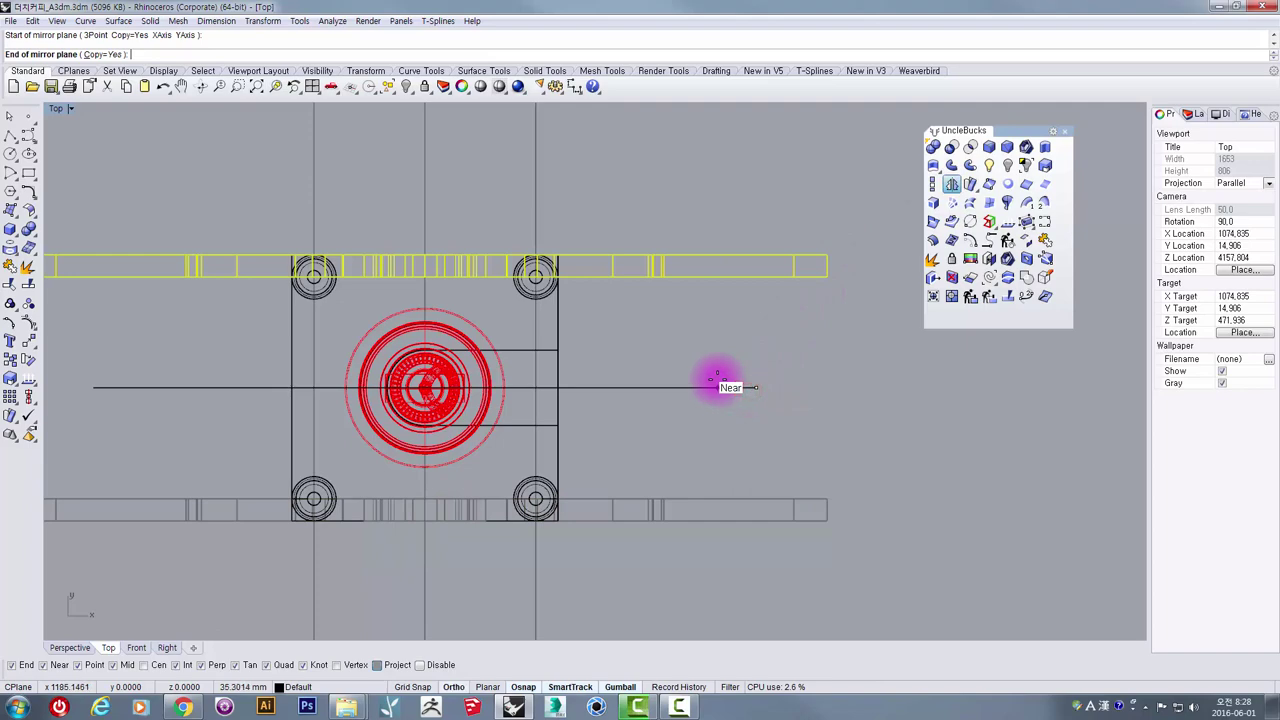
{"action": "left_click", "coordinate": [712, 382]}
{"action": "double_click", "coordinate": [62, 108]}
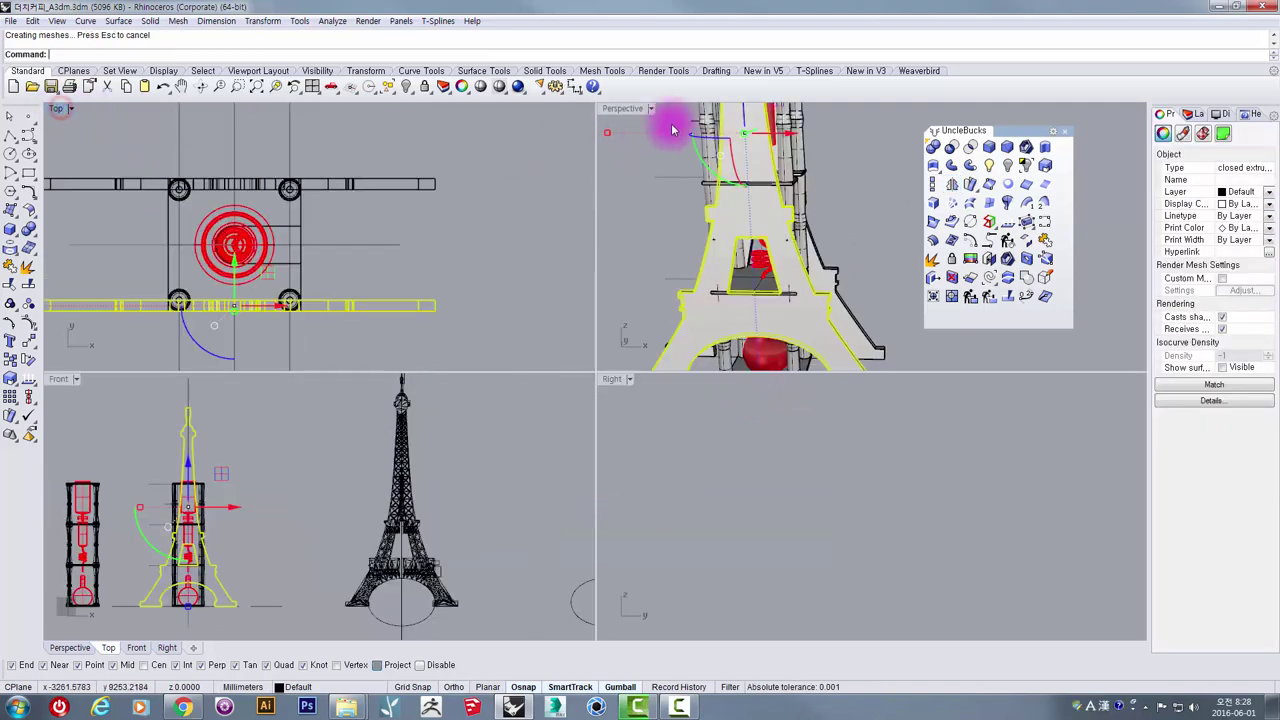
{"action": "double_click", "coordinate": [606, 110]}
{"action": "right_click_drag", "start_coordinate": [686, 191], "coordinate": [388, 403]}
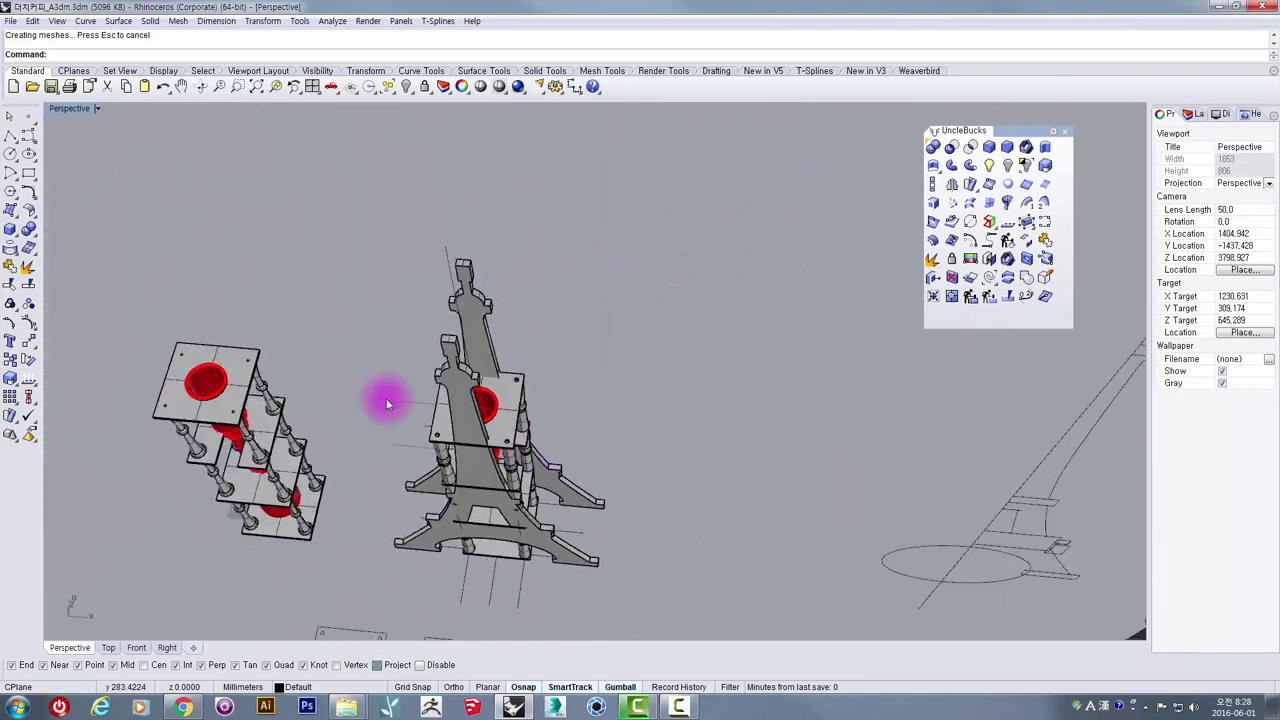
Step: In the Top view, move all posts at the second rack's four corners about 1486 mm along X, away from the rack
{"action": "double_click", "coordinate": [68, 112]}
{"action": "double_click", "coordinate": [63, 109]}
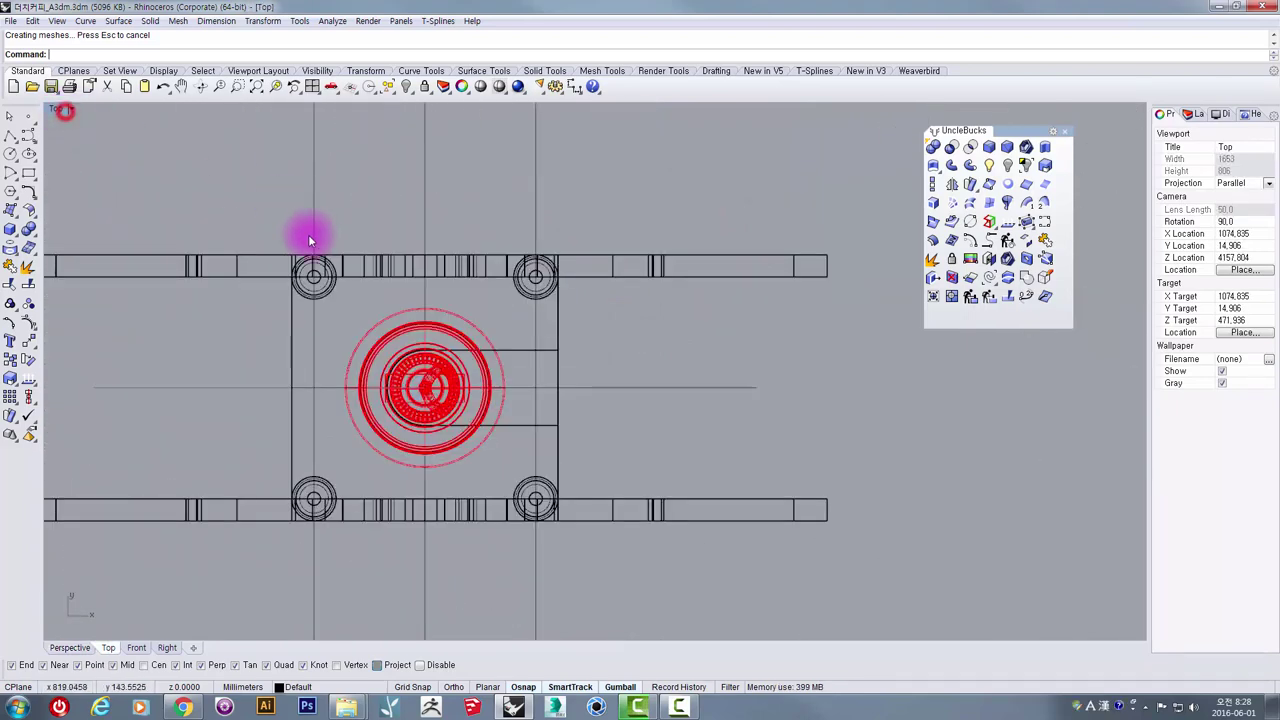
{"action": "left_click_drag", "start_coordinate": [347, 293], "coordinate": [355, 310]}
{"action": "left_click_drag", "start_coordinate": [494, 221], "coordinate": [602, 308], "text": "shift"}
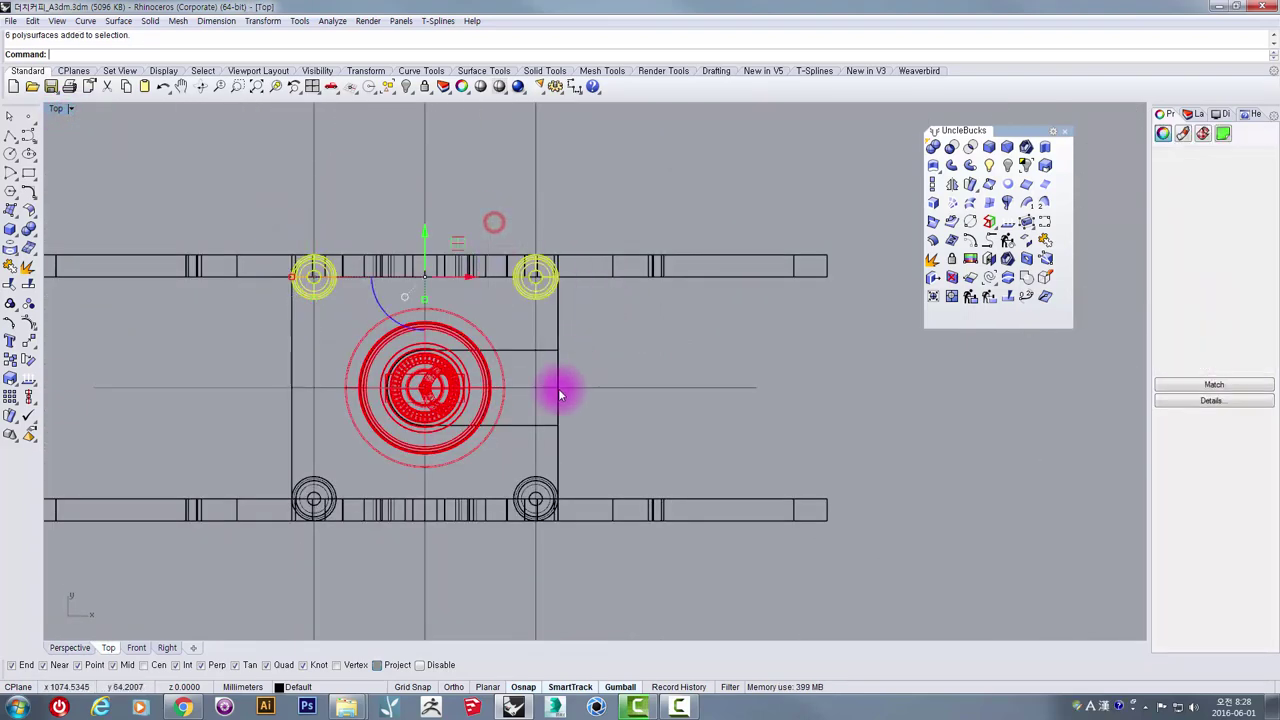
{"action": "left_click_drag", "start_coordinate": [361, 550], "coordinate": [361, 550], "text": "shift"}
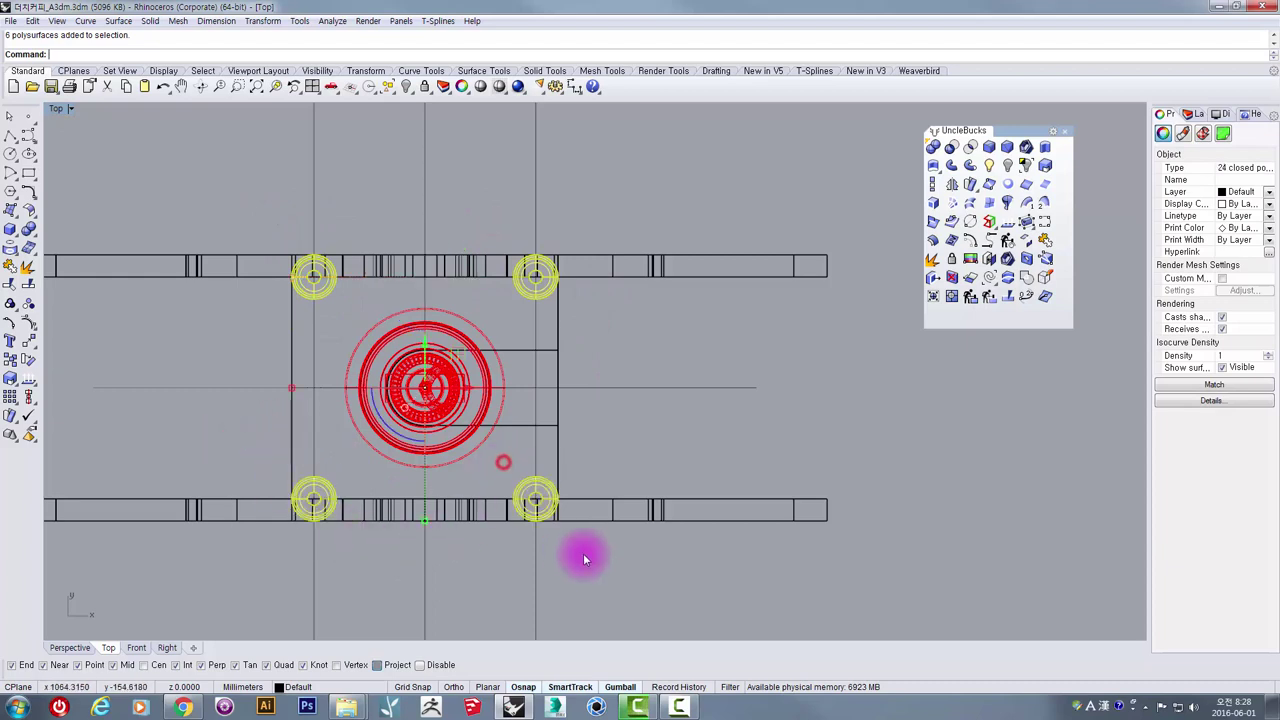
{"action": "scroll", "coordinate": [585, 559], "scroll_direction": "down", "scroll_amount": 6}
{"action": "left_click_drag", "start_coordinate": [437, 429], "coordinate": [857, 469]}
{"action": "left_click", "coordinate": [555, 330]}
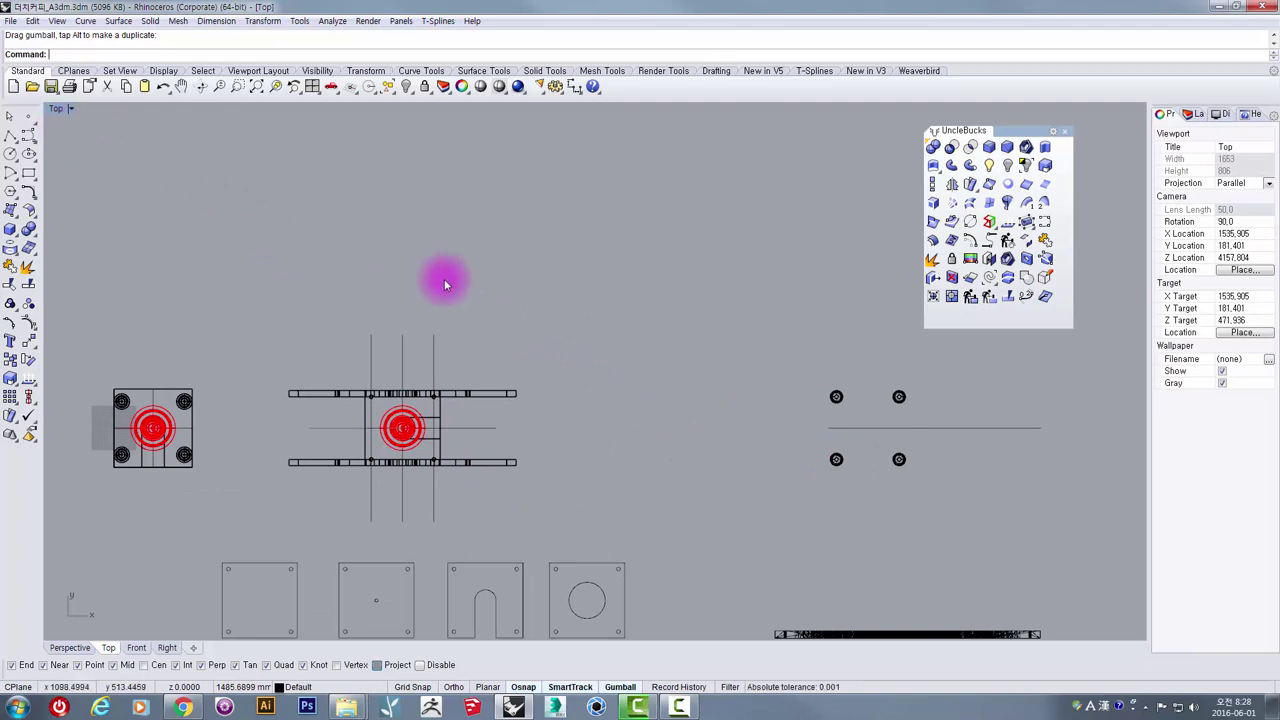
Step: Select the relocated posts together with the curves beside them and return to the four-view layout
{"action": "left_click_drag", "start_coordinate": [974, 522], "coordinate": [974, 522]}
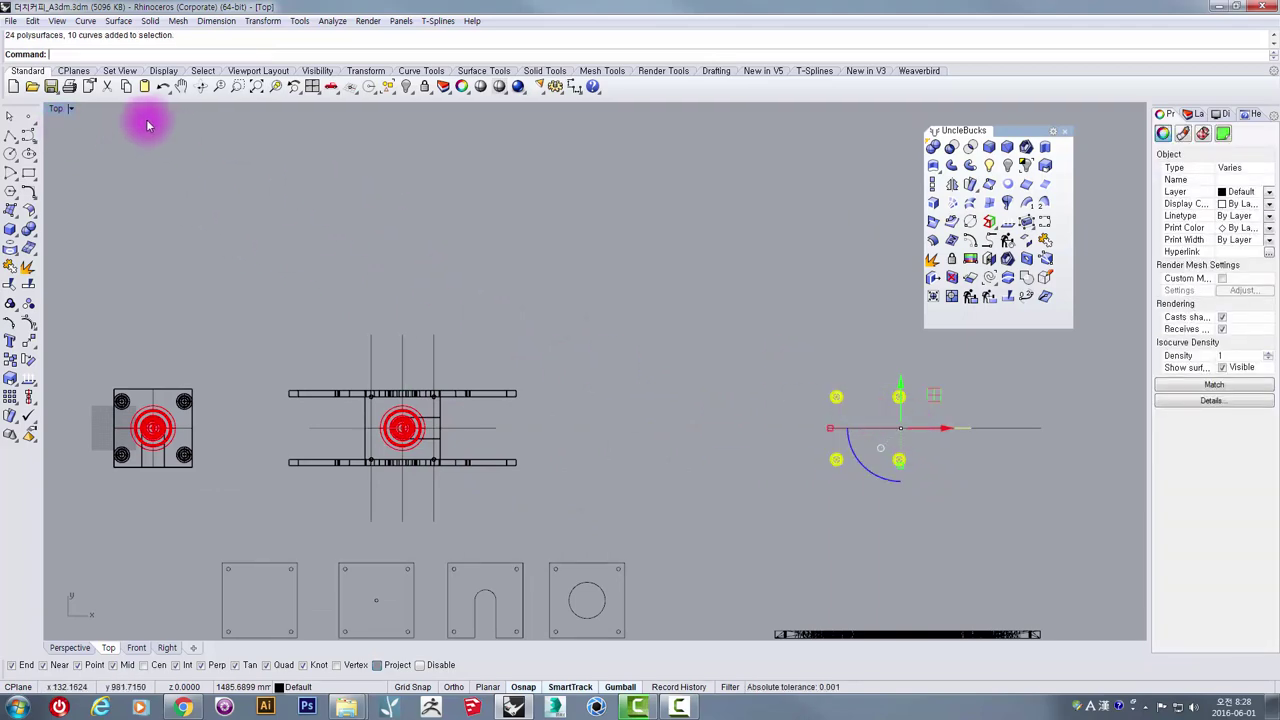
{"action": "double_click", "coordinate": [58, 110]}
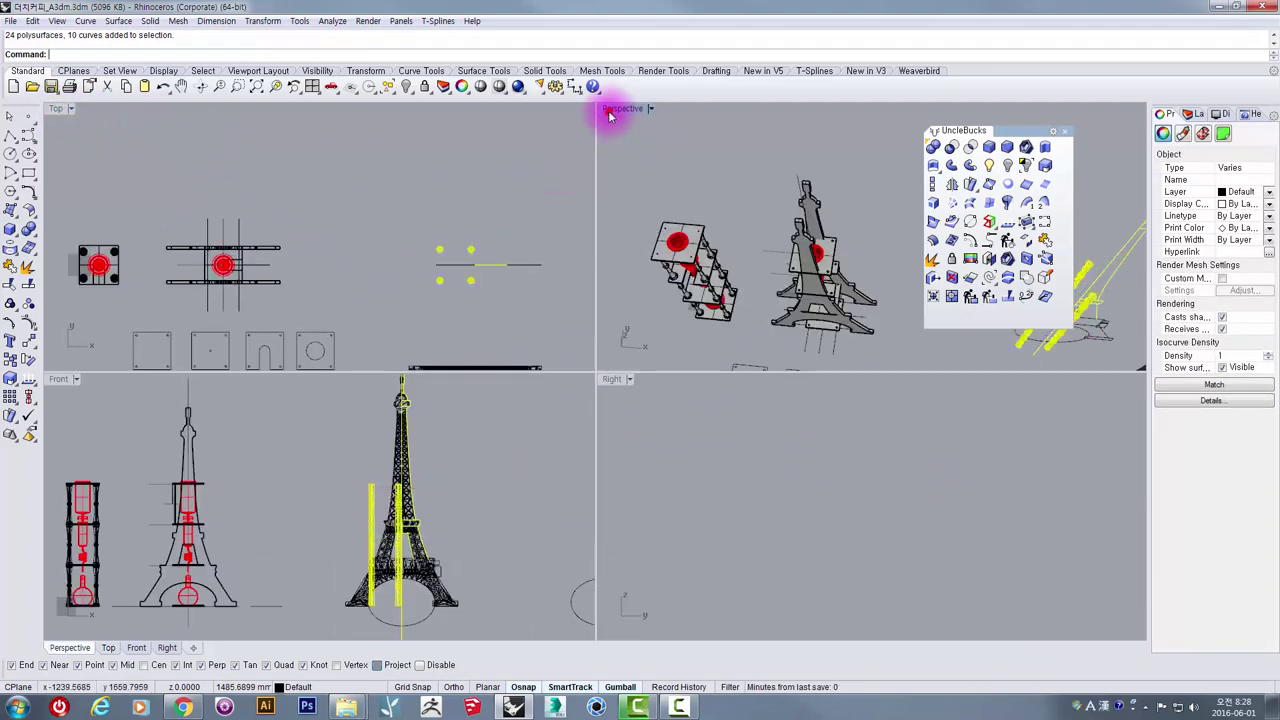
Step: Move the lattice tower, its rods and the outline curves beside it onto a new layer, Layer 01, and hide that layer
{"action": "double_click", "coordinate": [609, 112]}
{"action": "right_click_drag", "start_coordinate": [771, 414], "coordinate": [584, 342]}
{"action": "scroll", "coordinate": [584, 342], "scroll_direction": "down", "scroll_amount": 10}
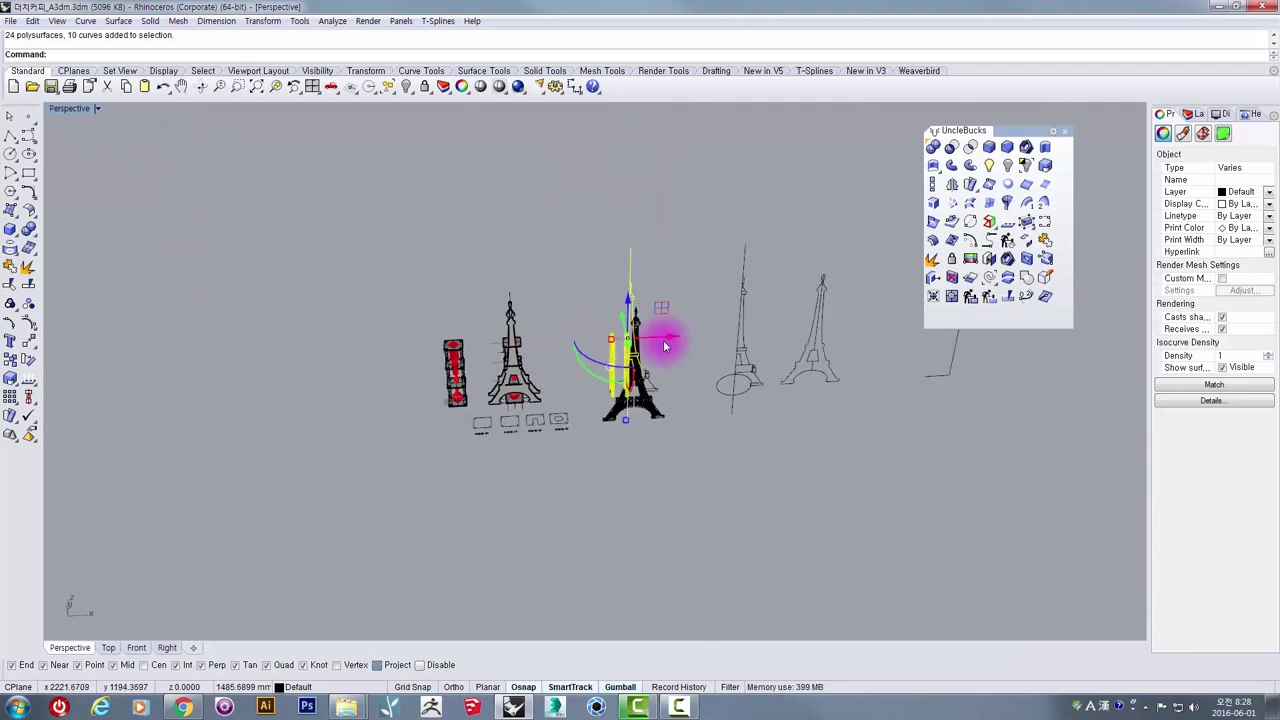
{"action": "right_click_drag", "start_coordinate": [665, 345], "coordinate": [646, 363]}
{"action": "left_click_drag", "start_coordinate": [548, 235], "coordinate": [1023, 589]}
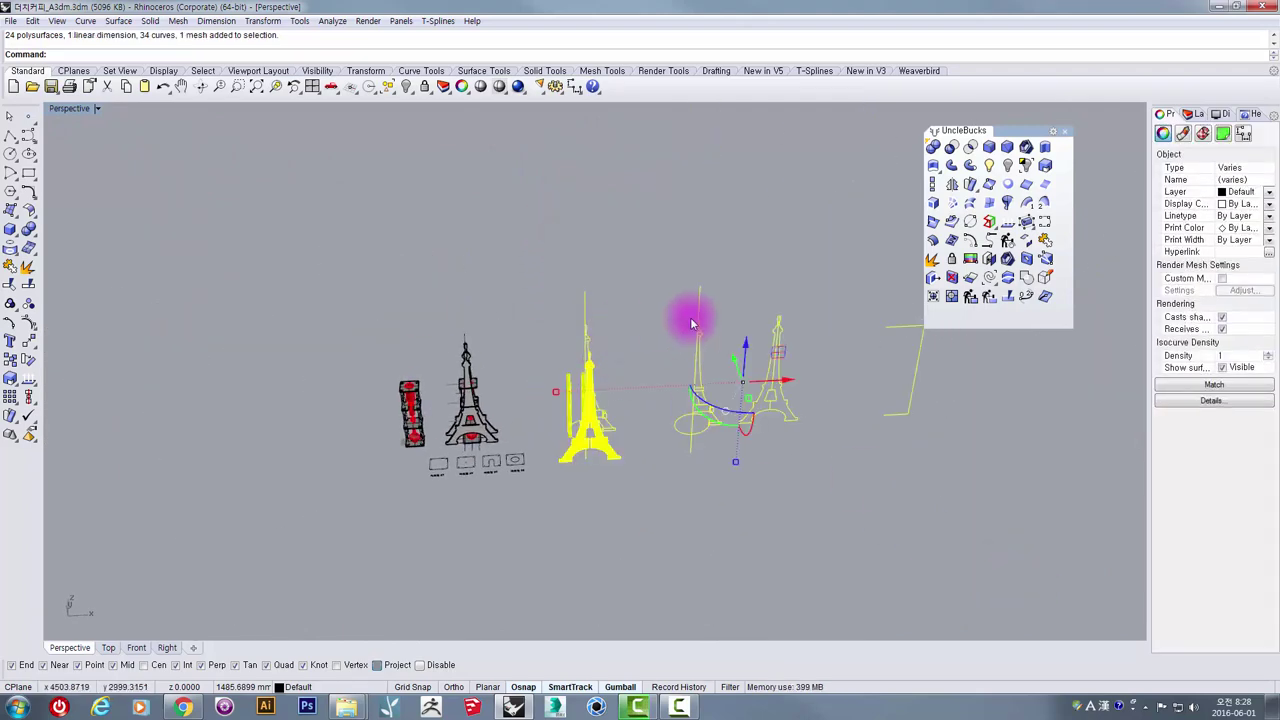
{"action": "scroll", "coordinate": [691, 323], "scroll_direction": "up", "scroll_amount": 3}
{"action": "left_click", "coordinate": [1197, 115]}
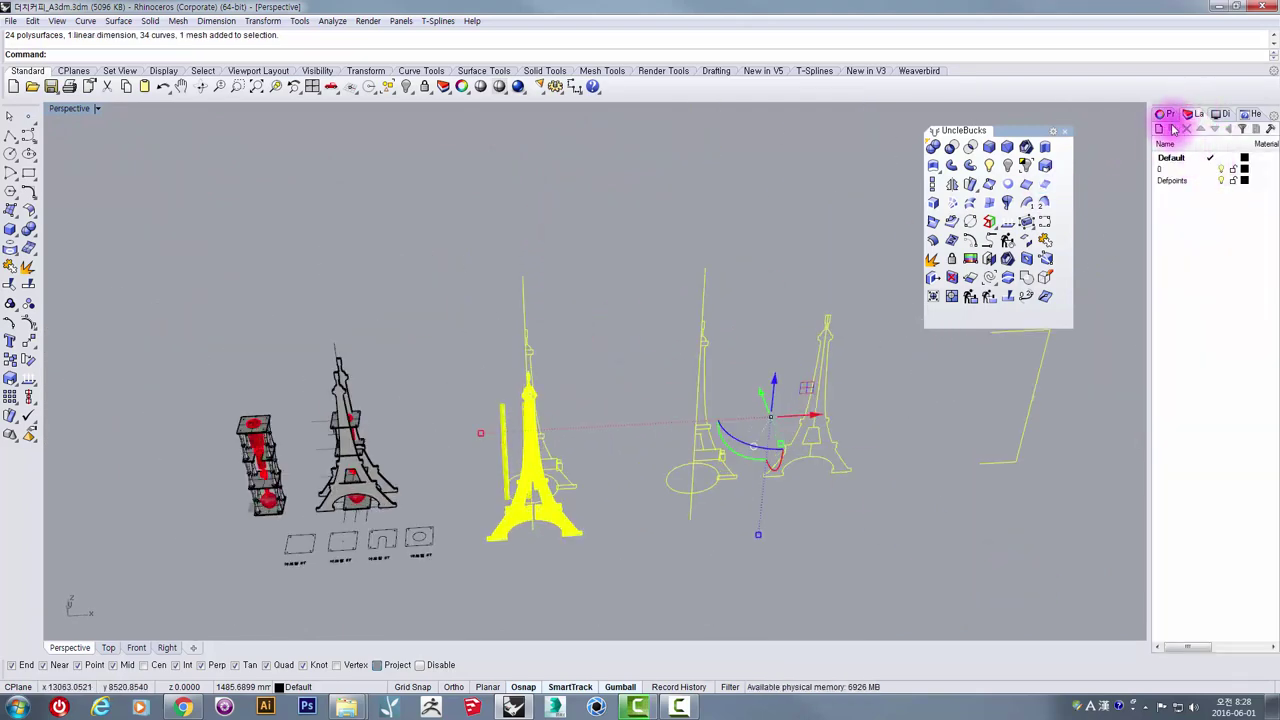
{"action": "left_click", "coordinate": [1197, 218]}
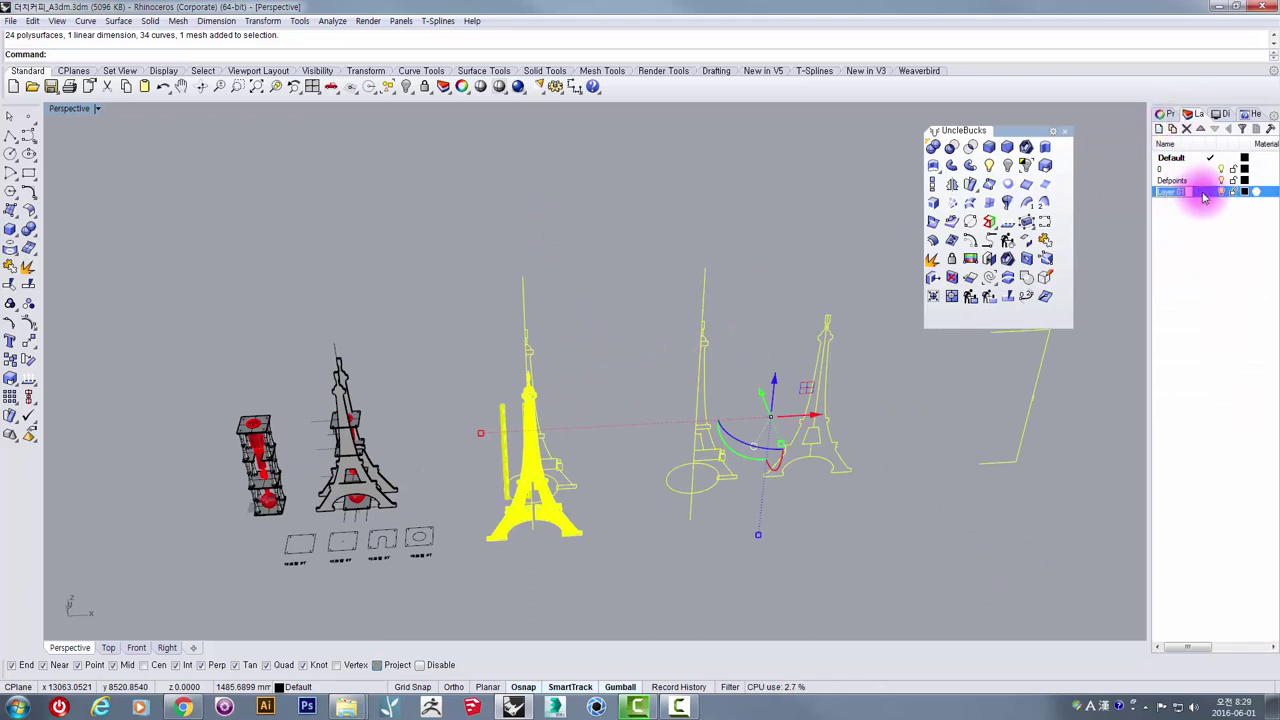
{"action": "right_click", "coordinate": [1204, 196]}
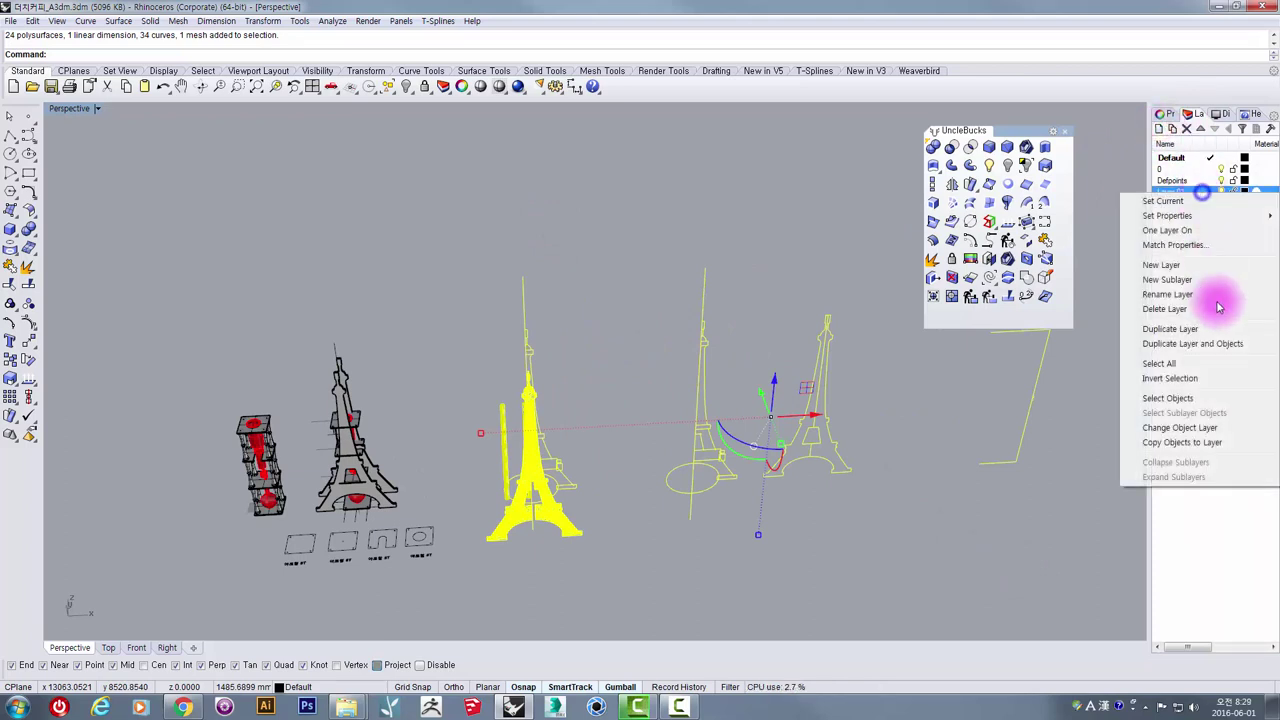
{"action": "left_click", "coordinate": [1169, 433]}
{"action": "left_click", "coordinate": [1221, 192]}
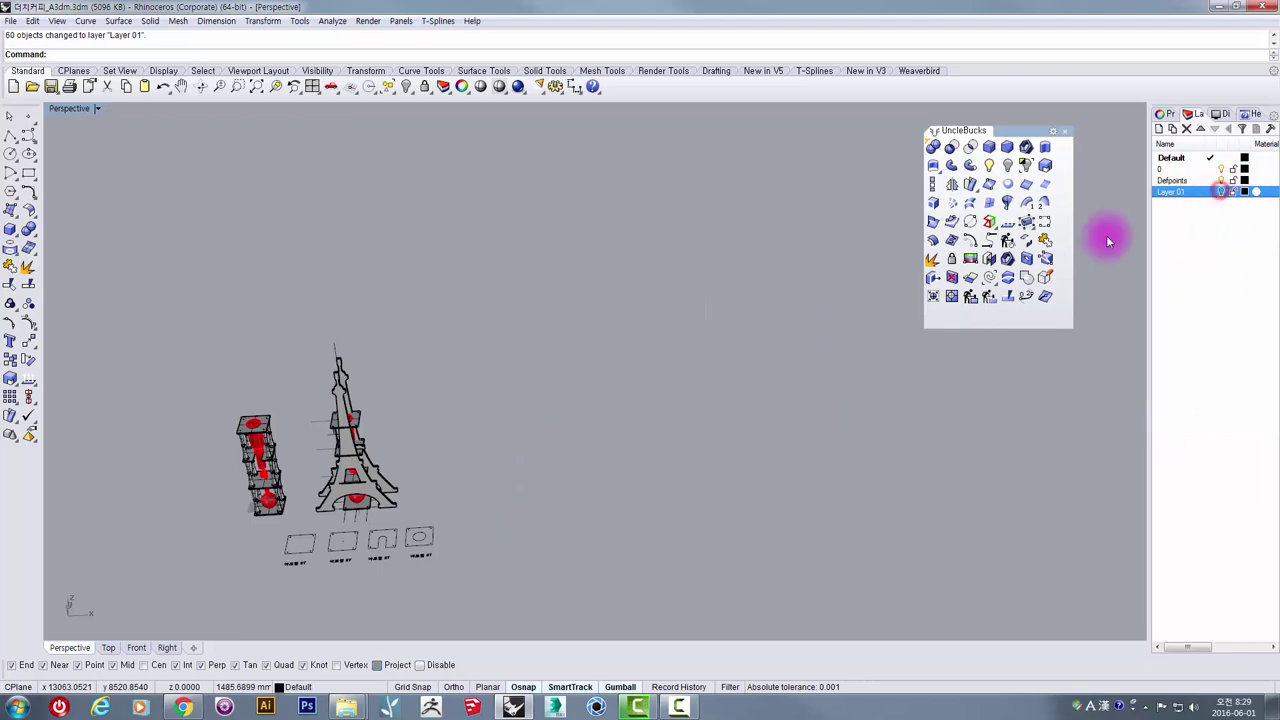
{"action": "mouse_move", "coordinate": [434, 443]}
{"action": "right_mouse_down", "text": "shift"}
{"action": "mouse_move", "coordinate": [606, 417]}
{"action": "mouse_move", "coordinate": [600, 491]}
{"action": "right_mouse_up", "text": "shift"}
{"action": "scroll", "coordinate": [600, 491], "scroll_direction": "up", "scroll_amount": 6}
{"action": "left_click_drag", "start_coordinate": [739, 581], "coordinate": [662, 557]}
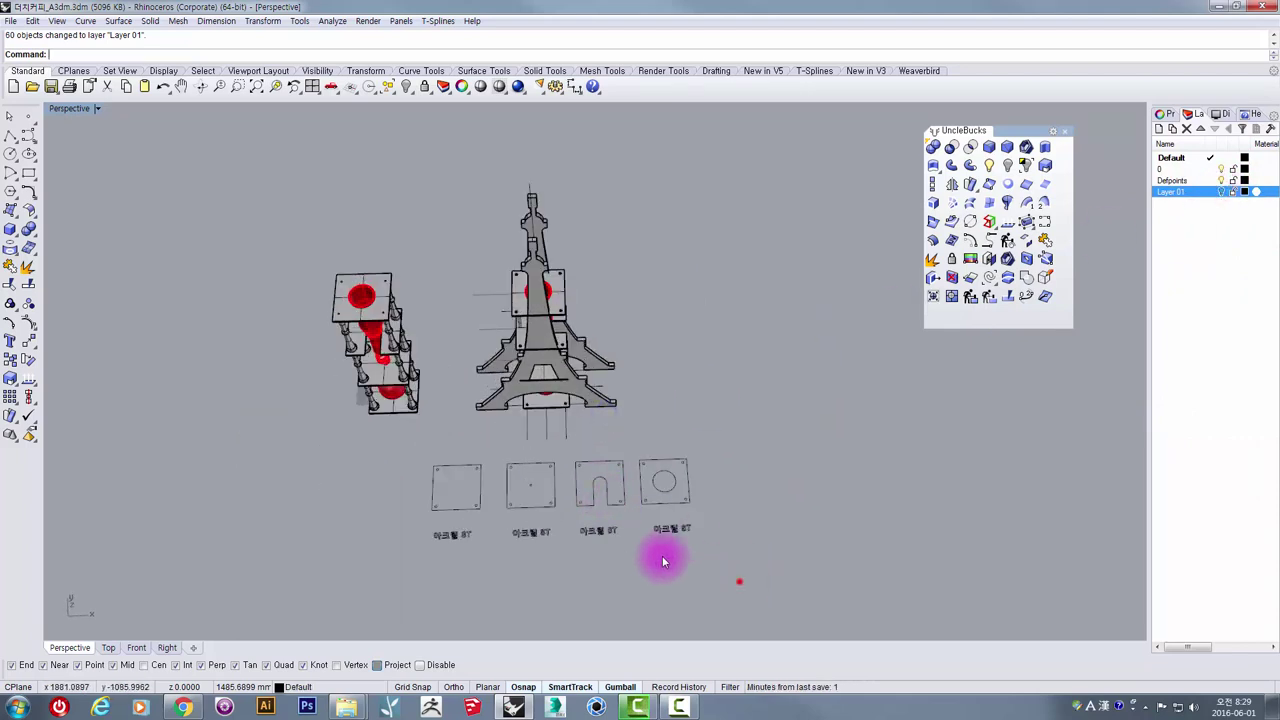
{"action": "left_click_drag", "start_coordinate": [385, 449], "coordinate": [385, 449]}
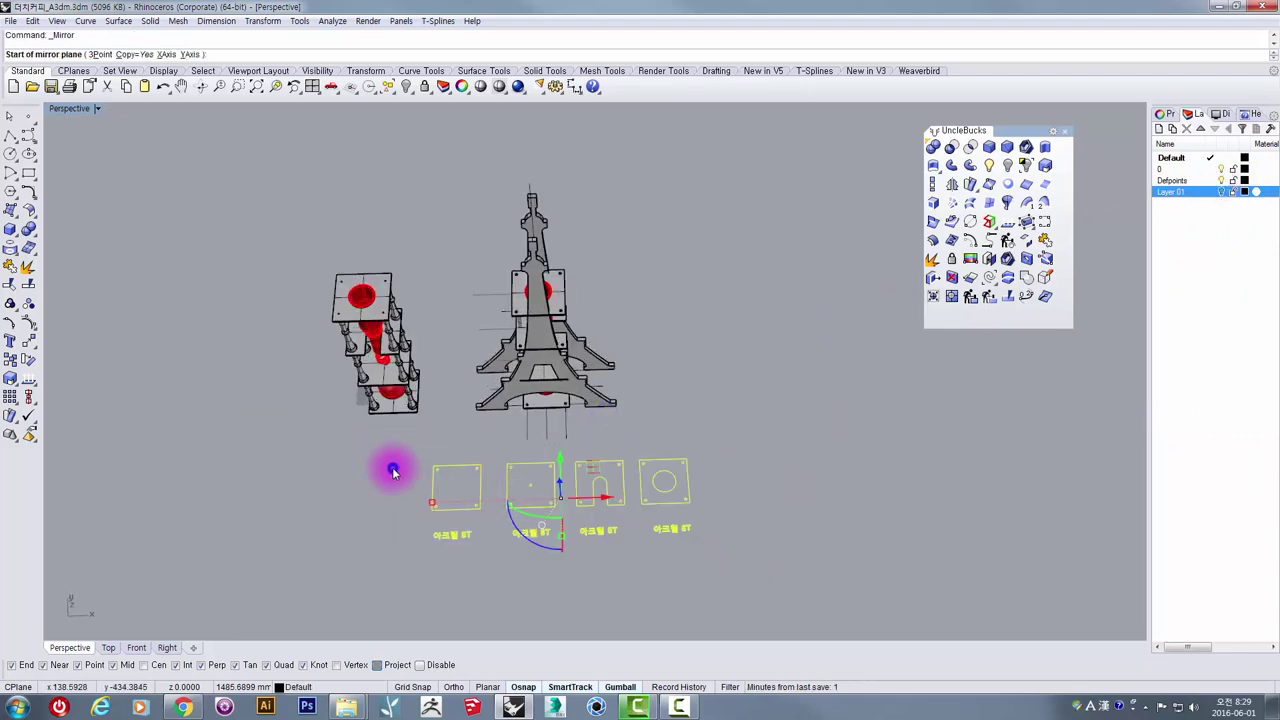
{"action": "right_click", "coordinate": [1195, 193]}
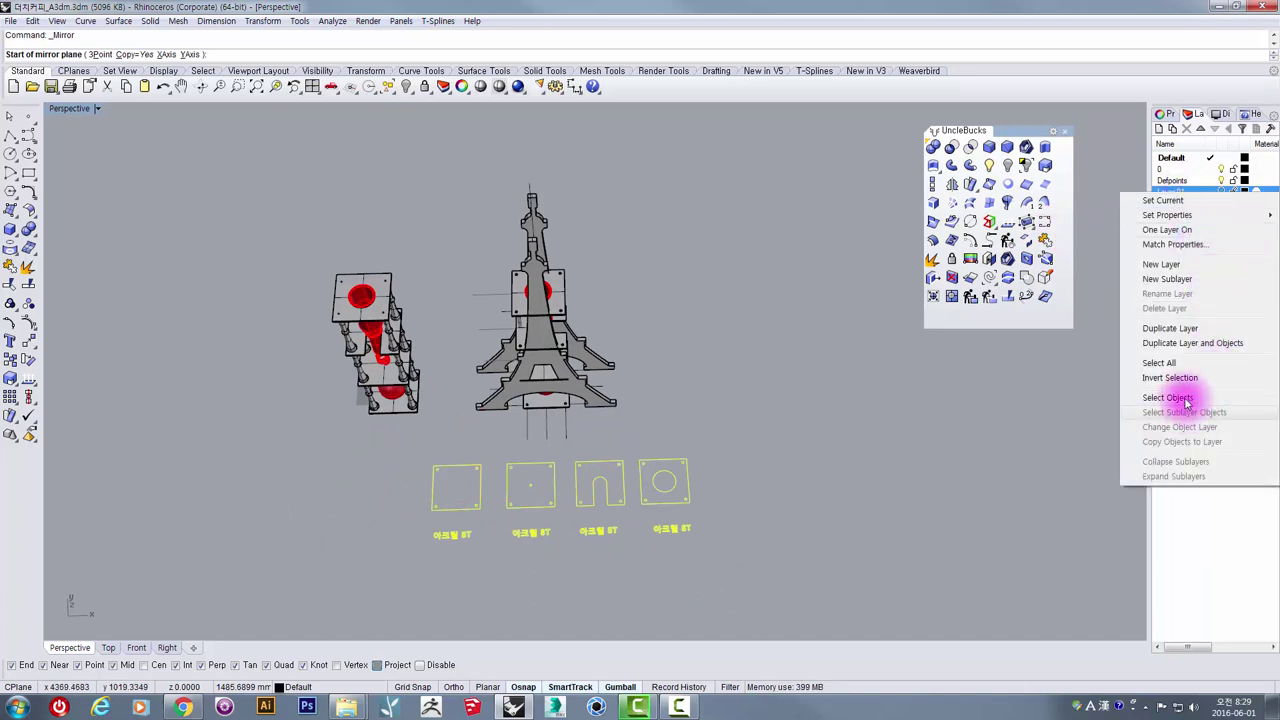
{"action": "key", "text": "Escape"}
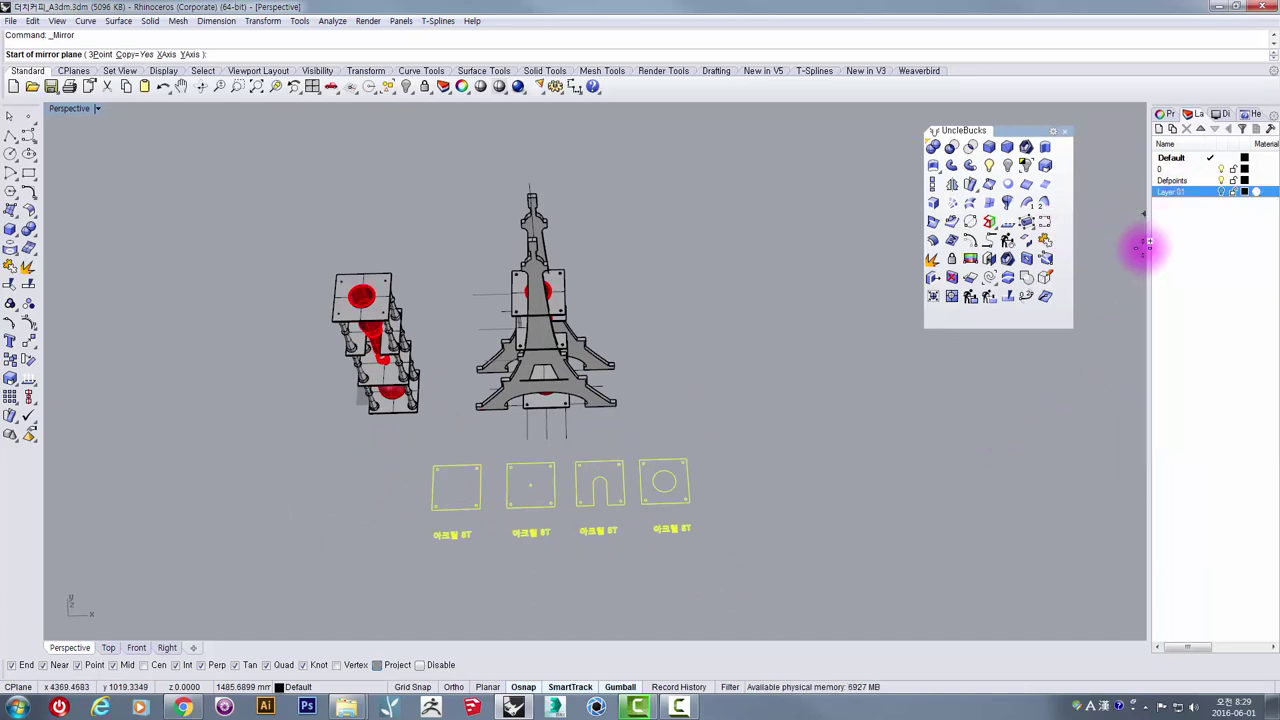
{"action": "left_click", "coordinate": [1221, 192]}
{"action": "right_click", "coordinate": [1195, 192]}
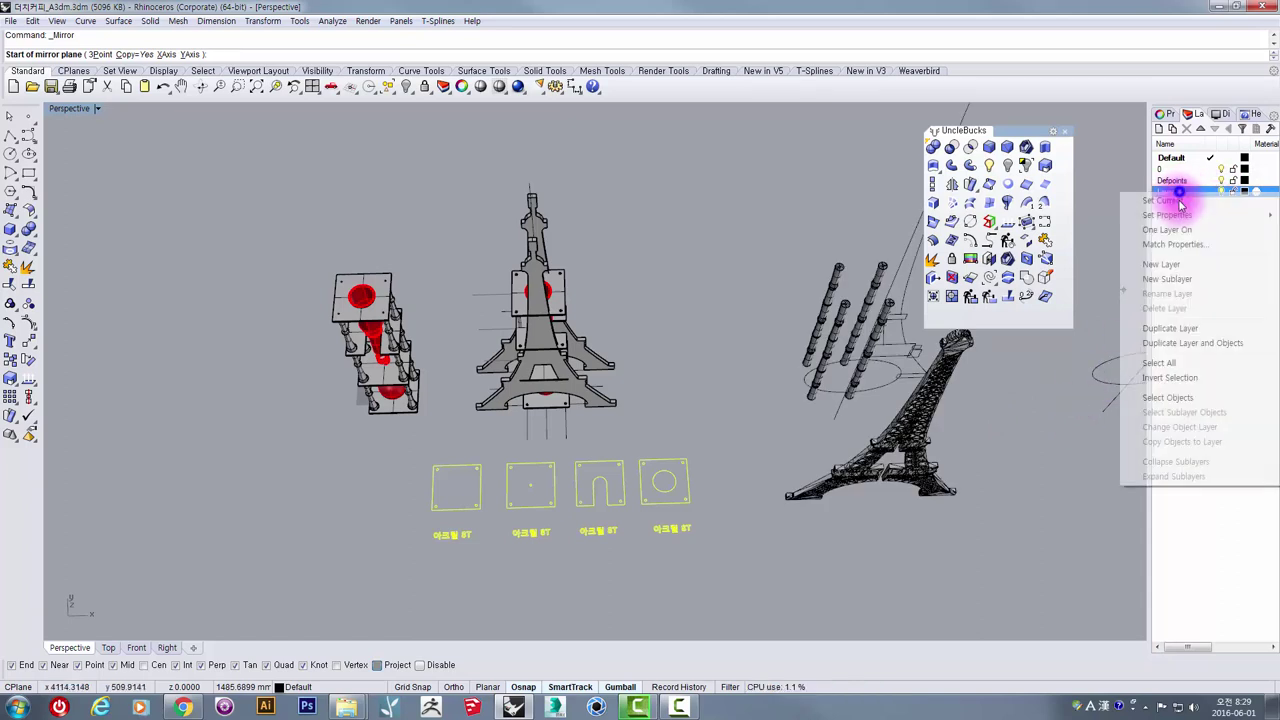
{"action": "left_click", "coordinate": [719, 552]}
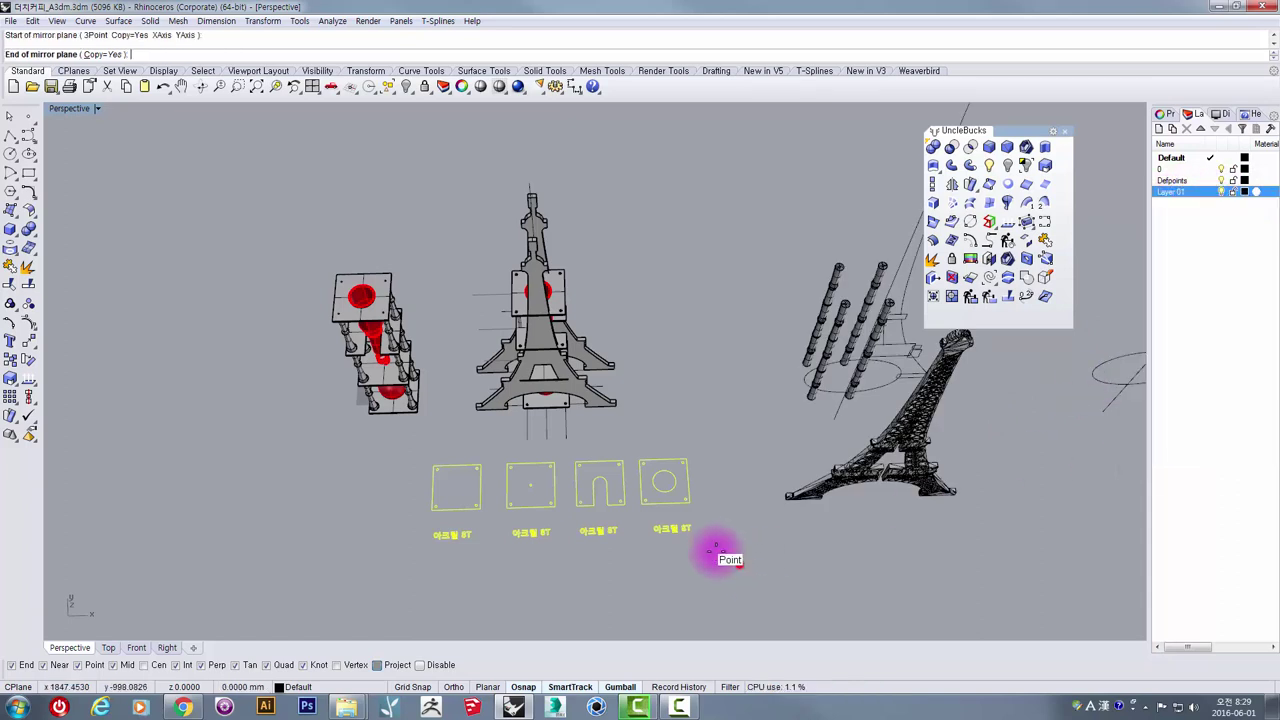
{"action": "key", "text": "Escape"}
Step: Move the four flat plate outlines and their text labels onto Layer 01
{"action": "left_click_drag", "start_coordinate": [740, 582], "coordinate": [369, 452]}
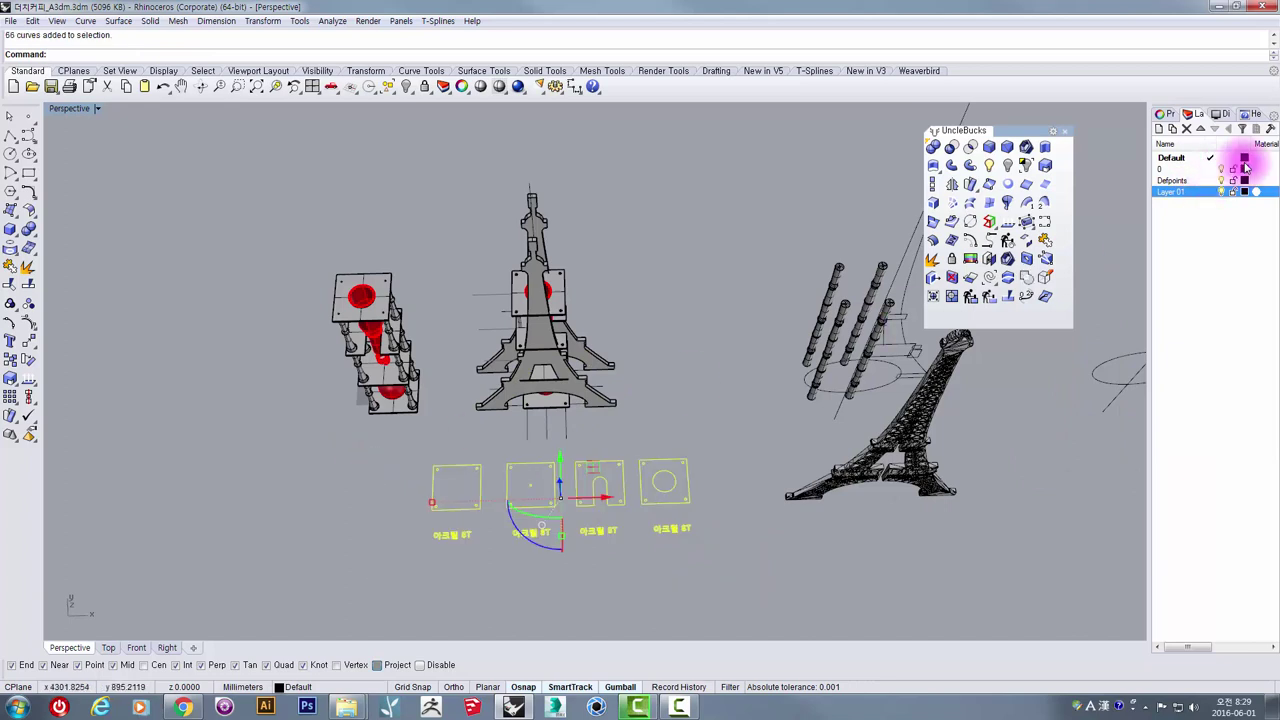
{"action": "right_click", "coordinate": [1180, 196]}
{"action": "left_click", "coordinate": [1197, 428]}
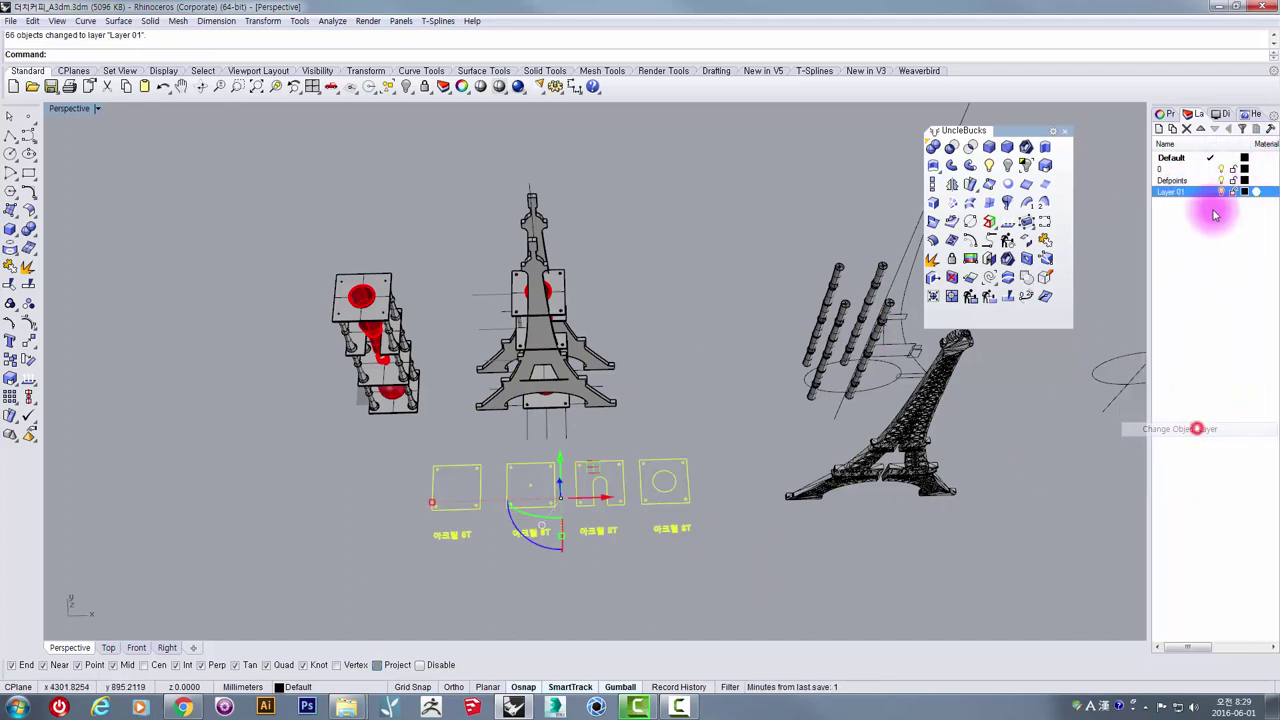
Step: Move the separate column assembly of plates, posts and red apparatus onto Layer 01 and hide the layer
{"action": "left_click_drag", "start_coordinate": [286, 211], "coordinate": [450, 425]}
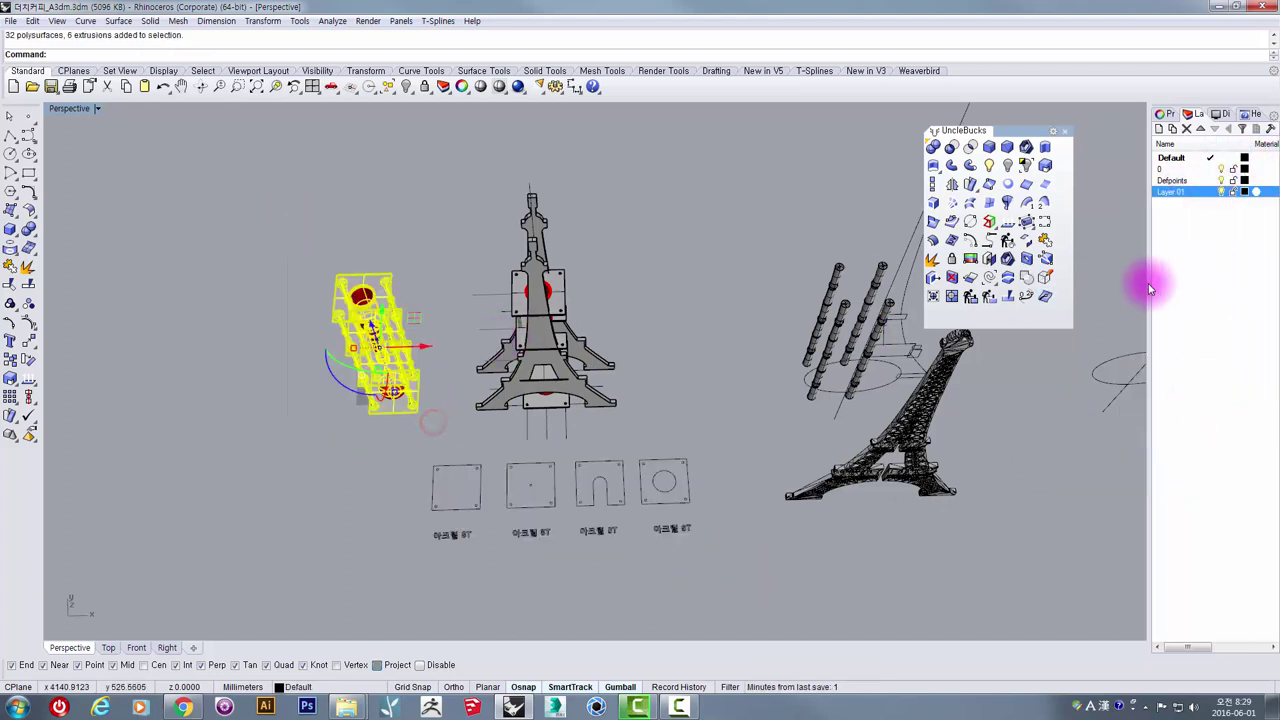
{"action": "right_click", "coordinate": [1190, 198]}
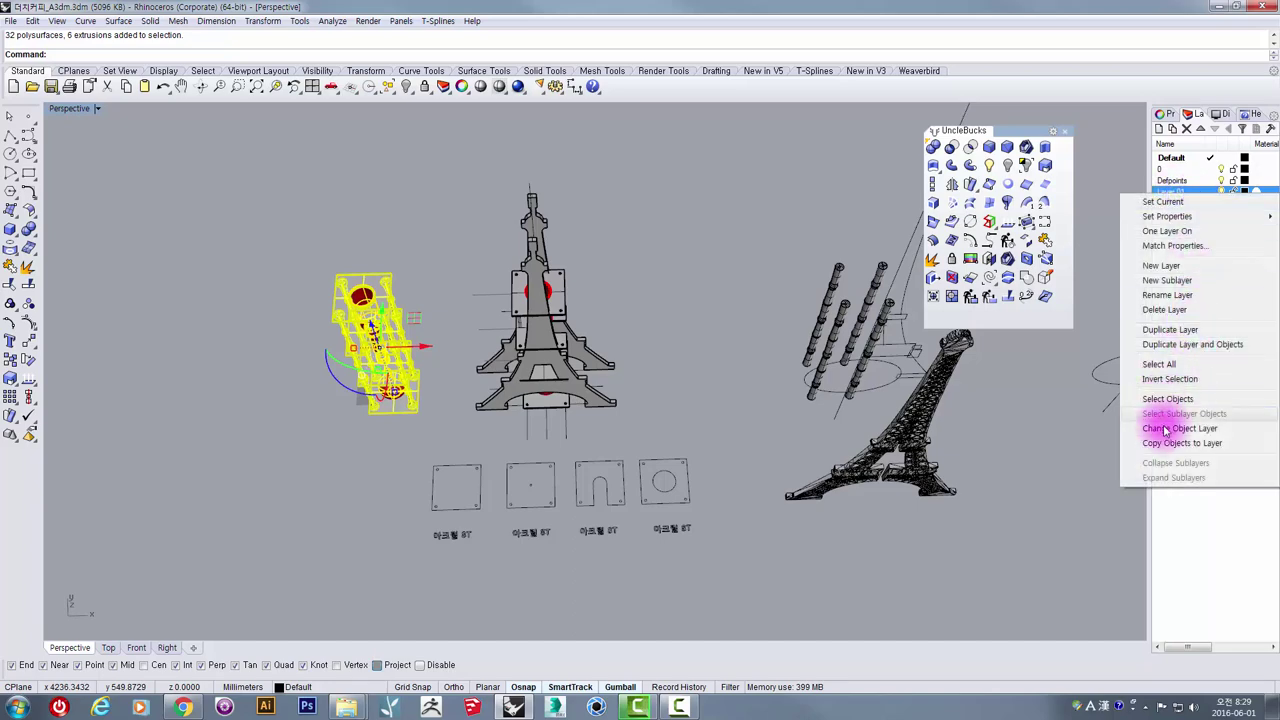
{"action": "left_click", "coordinate": [1178, 428]}
{"action": "left_click", "coordinate": [1222, 191]}
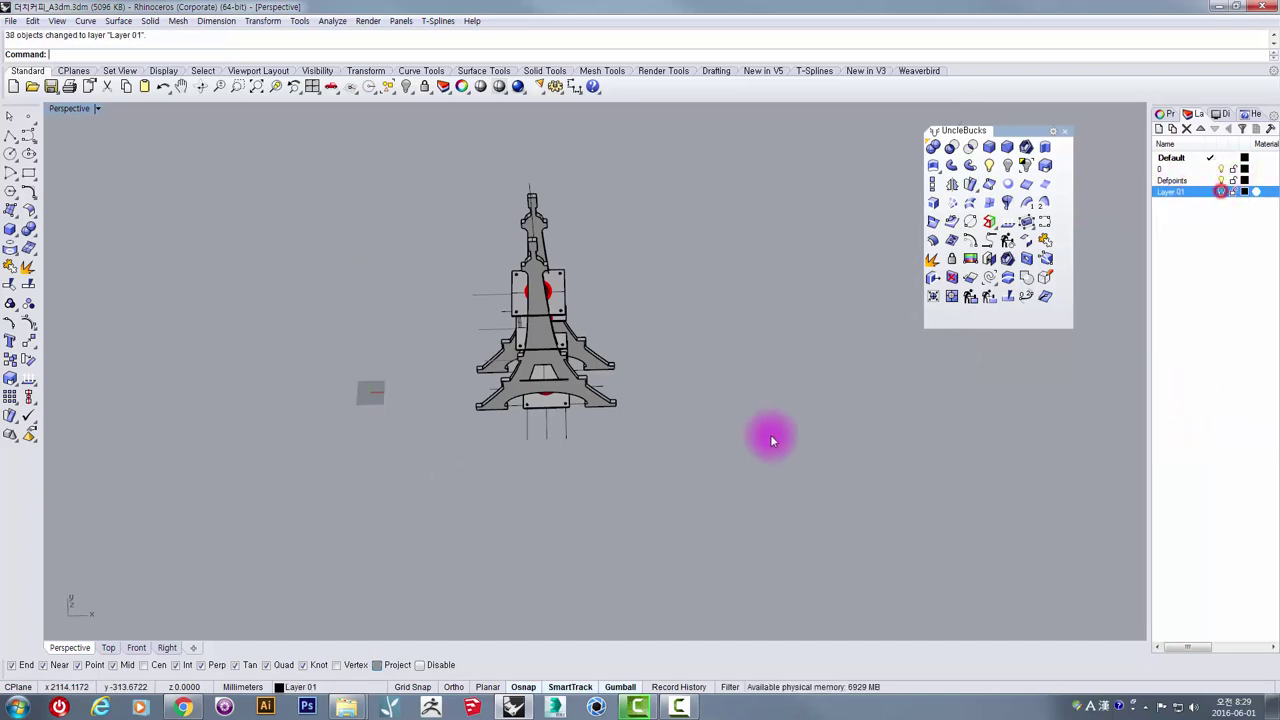
Step: Pull the selected construction curves clear of the remaining tower model and delete them
{"action": "scroll", "coordinate": [575, 280], "scroll_direction": "up", "scroll_amount": 8}
{"action": "scroll", "coordinate": [529, 306], "scroll_direction": "down", "scroll_amount": 6}
{"action": "right_click_drag", "start_coordinate": [561, 319], "coordinate": [509, 407]}
{"action": "scroll", "coordinate": [475, 298], "scroll_direction": "up", "scroll_amount": 6}
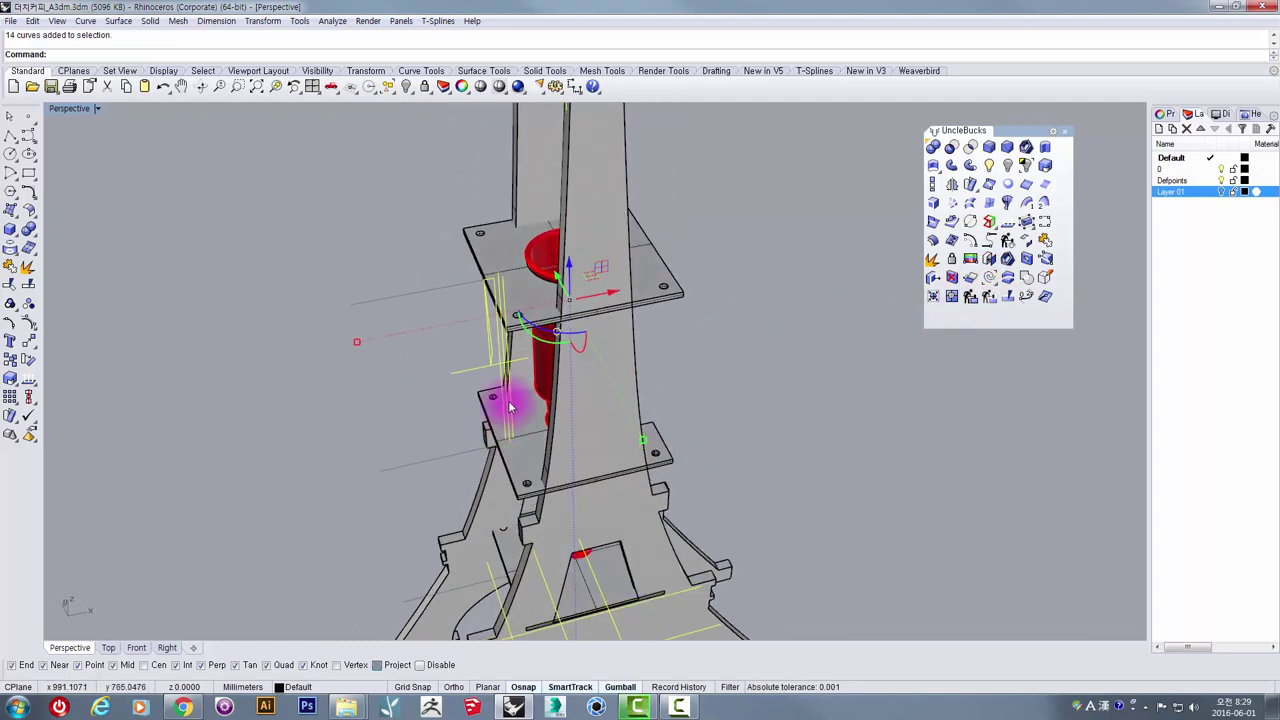
{"action": "scroll", "coordinate": [510, 405], "scroll_direction": "down", "scroll_amount": 5}
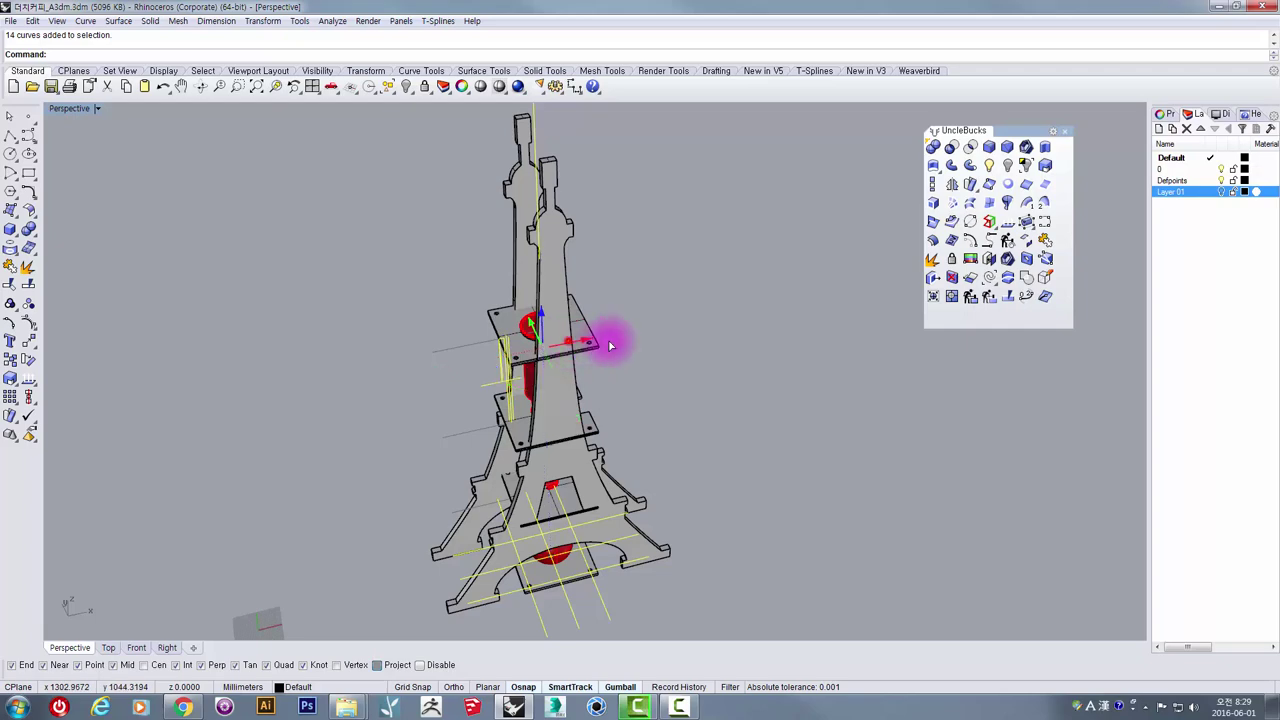
{"action": "left_click_drag", "start_coordinate": [610, 345], "coordinate": [890, 570]}
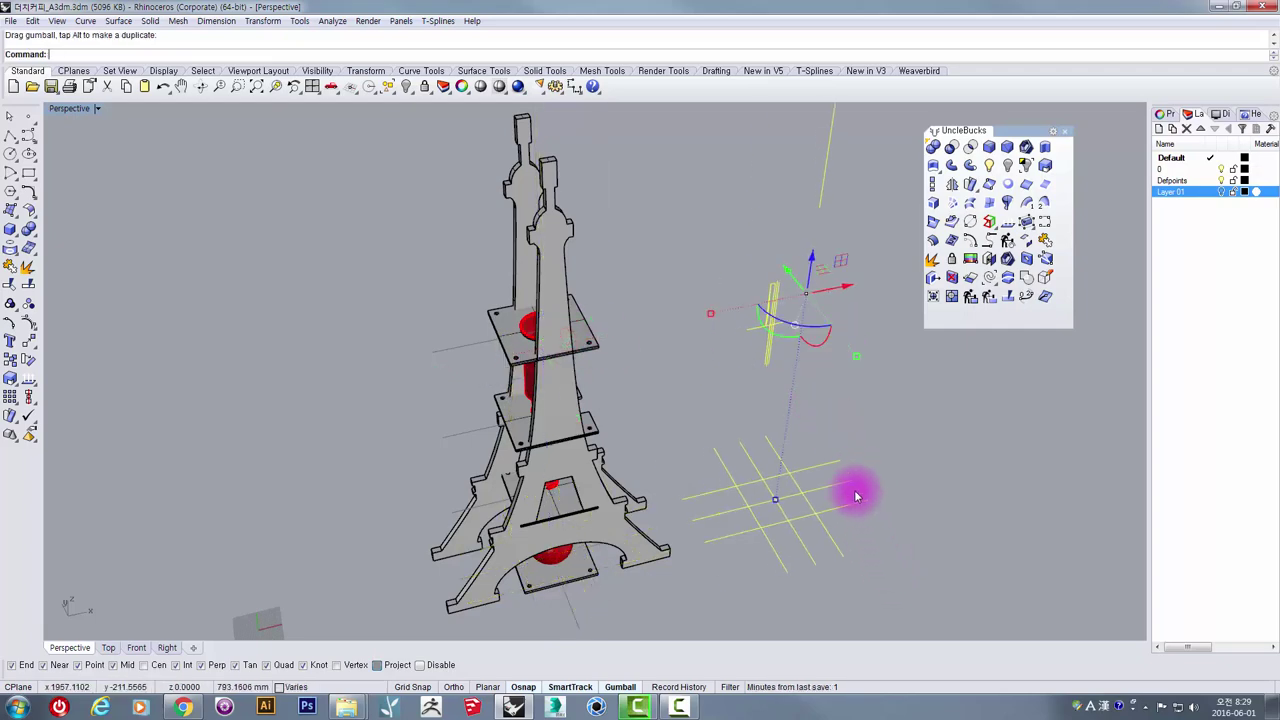
{"action": "key", "text": "Delete"}
Step: Examine the tower's shelves, their corner holes and the red apparatus from several angles
{"action": "right_click_drag", "start_coordinate": [791, 460], "coordinate": [767, 374]}
{"action": "scroll", "coordinate": [750, 370], "scroll_direction": "down", "scroll_amount": 7}
{"action": "right_click_drag", "start_coordinate": [672, 434], "coordinate": [636, 341]}
{"action": "scroll", "coordinate": [660, 329], "scroll_direction": "up", "scroll_amount": 10}
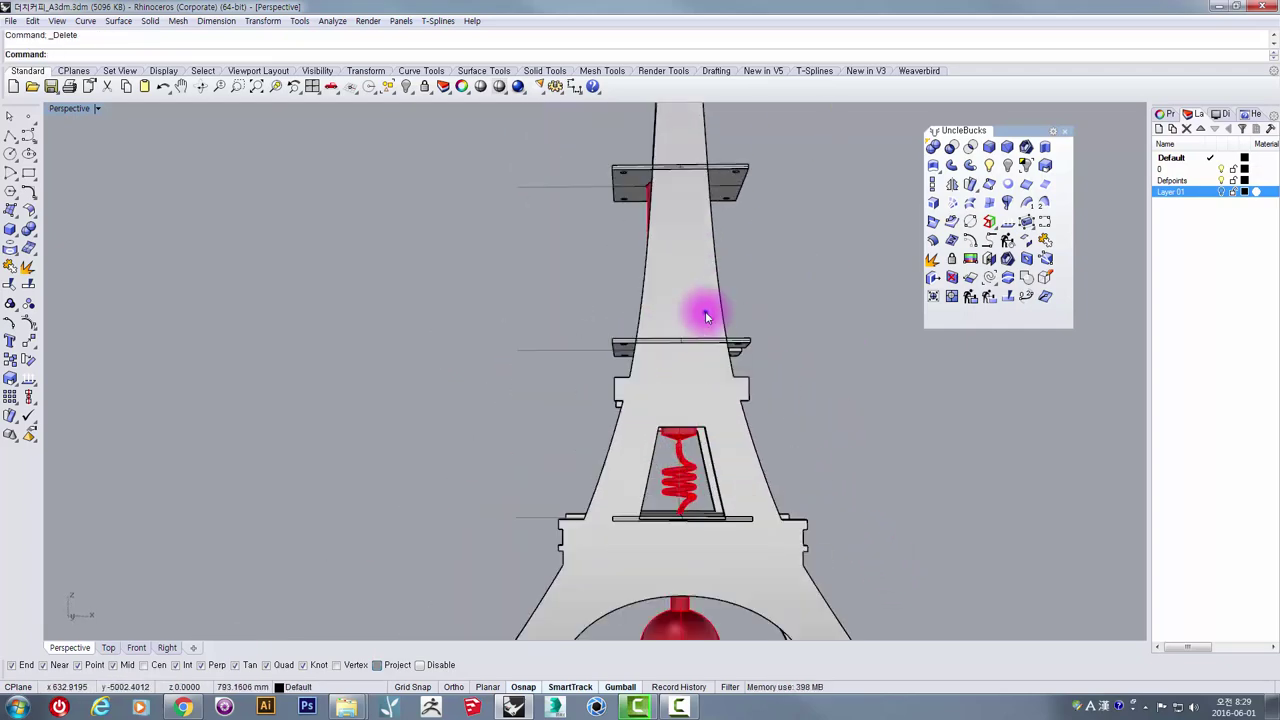
{"action": "right_click_drag", "start_coordinate": [705, 316], "coordinate": [738, 381]}
{"action": "left_click", "coordinate": [607, 344]}
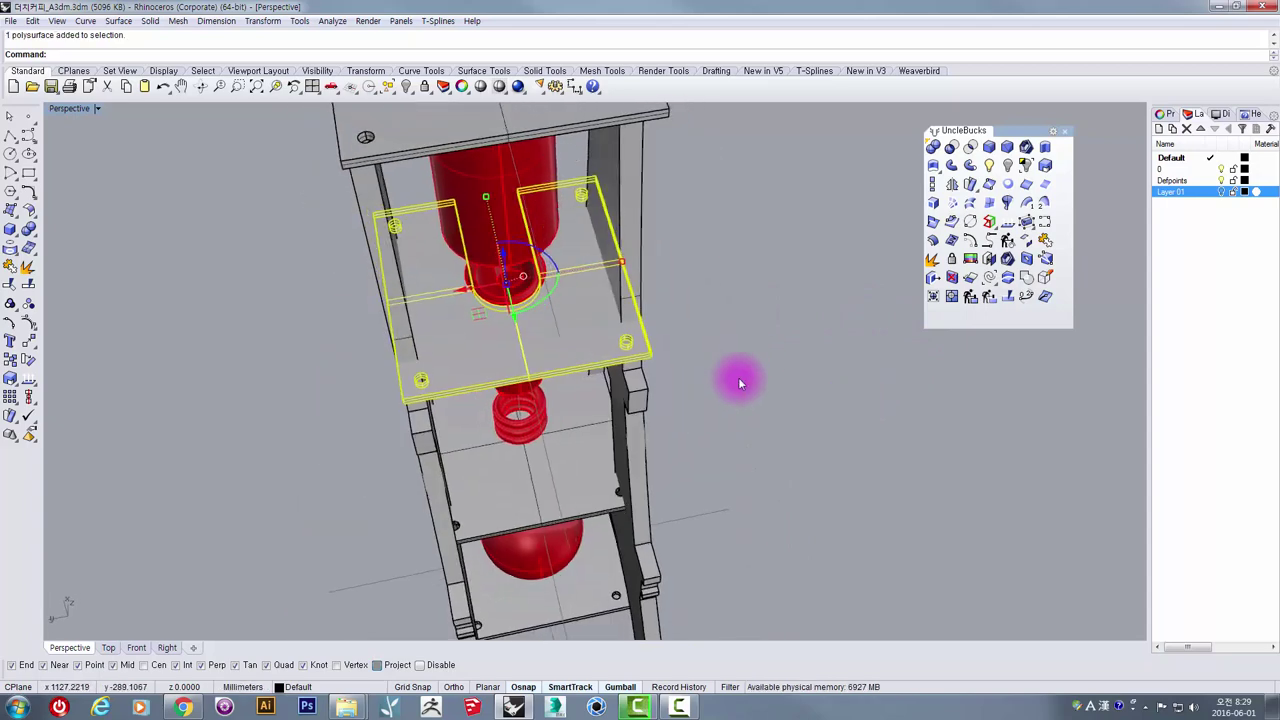
{"action": "left_click", "coordinate": [830, 273]}
{"action": "right_click_drag", "start_coordinate": [660, 314], "coordinate": [904, 234]}
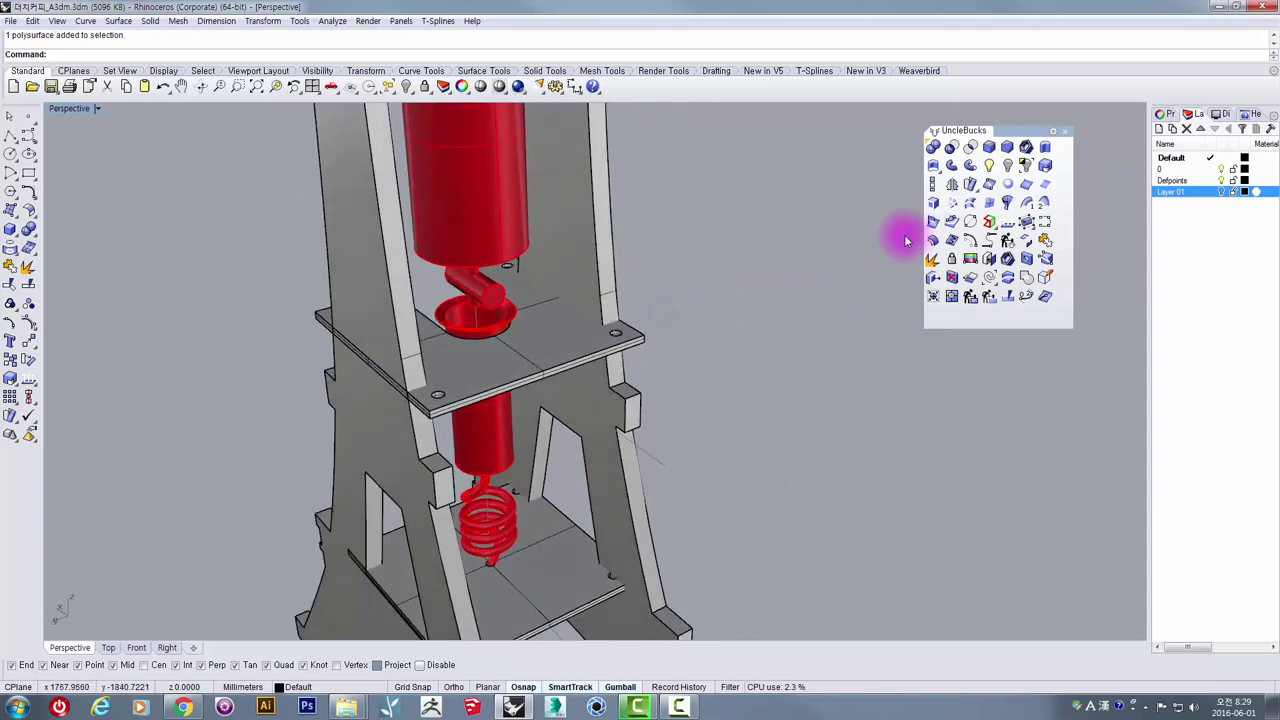
{"action": "right_click_drag", "start_coordinate": [779, 285], "coordinate": [688, 432]}
{"action": "scroll", "coordinate": [590, 405], "scroll_direction": "up", "scroll_amount": 5}
{"action": "scroll", "coordinate": [688, 432], "scroll_direction": "down", "scroll_amount": 6}
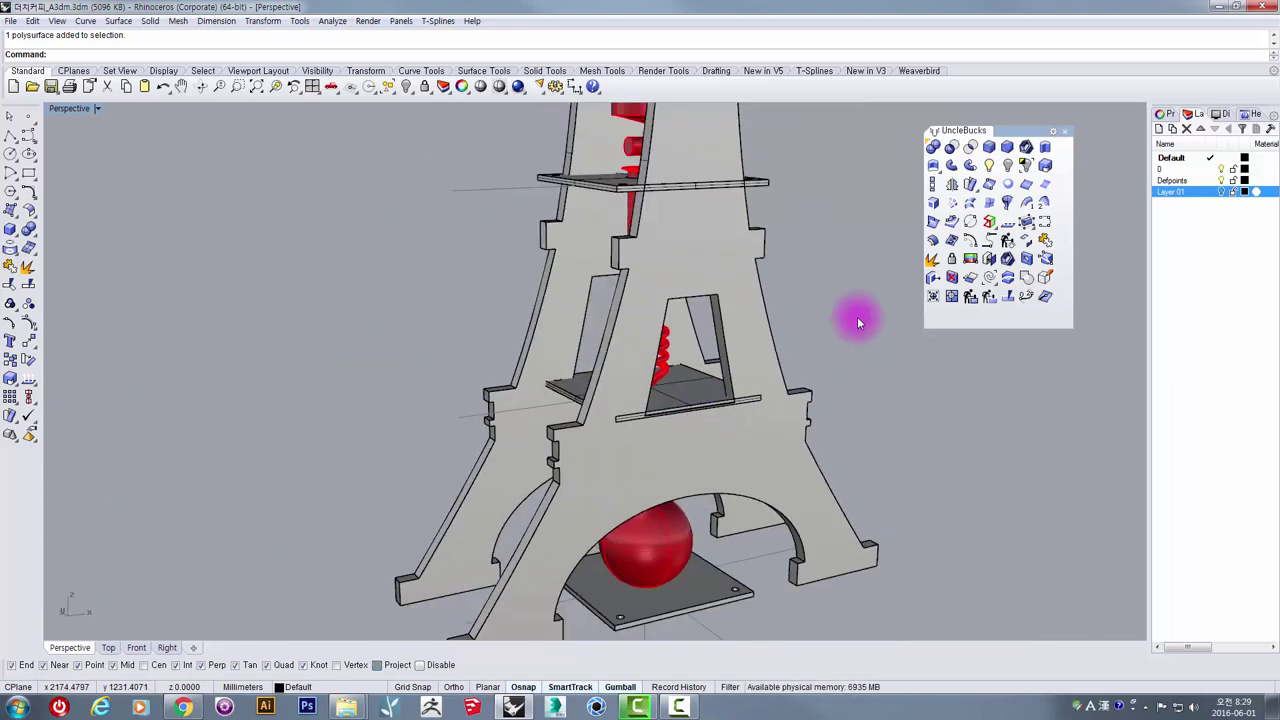
{"action": "right_click_drag", "start_coordinate": [757, 237], "coordinate": [716, 356]}
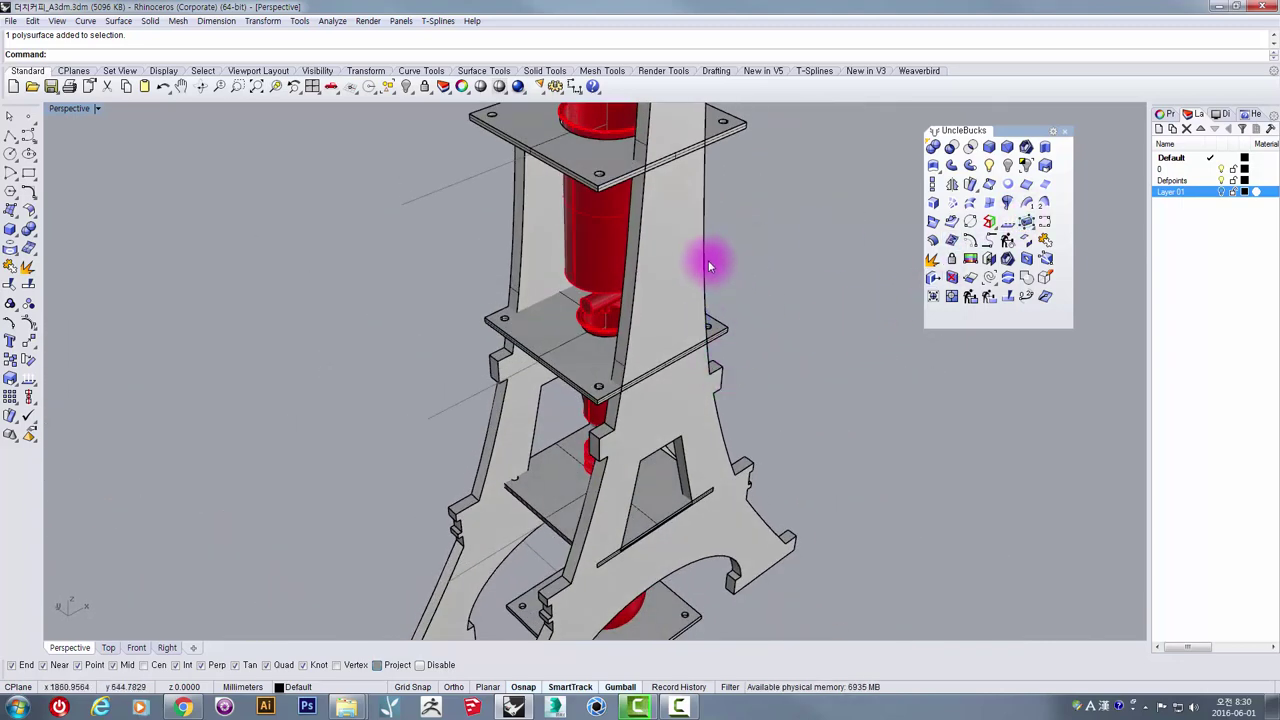
{"action": "right_click_drag", "start_coordinate": [708, 266], "coordinate": [908, 243]}
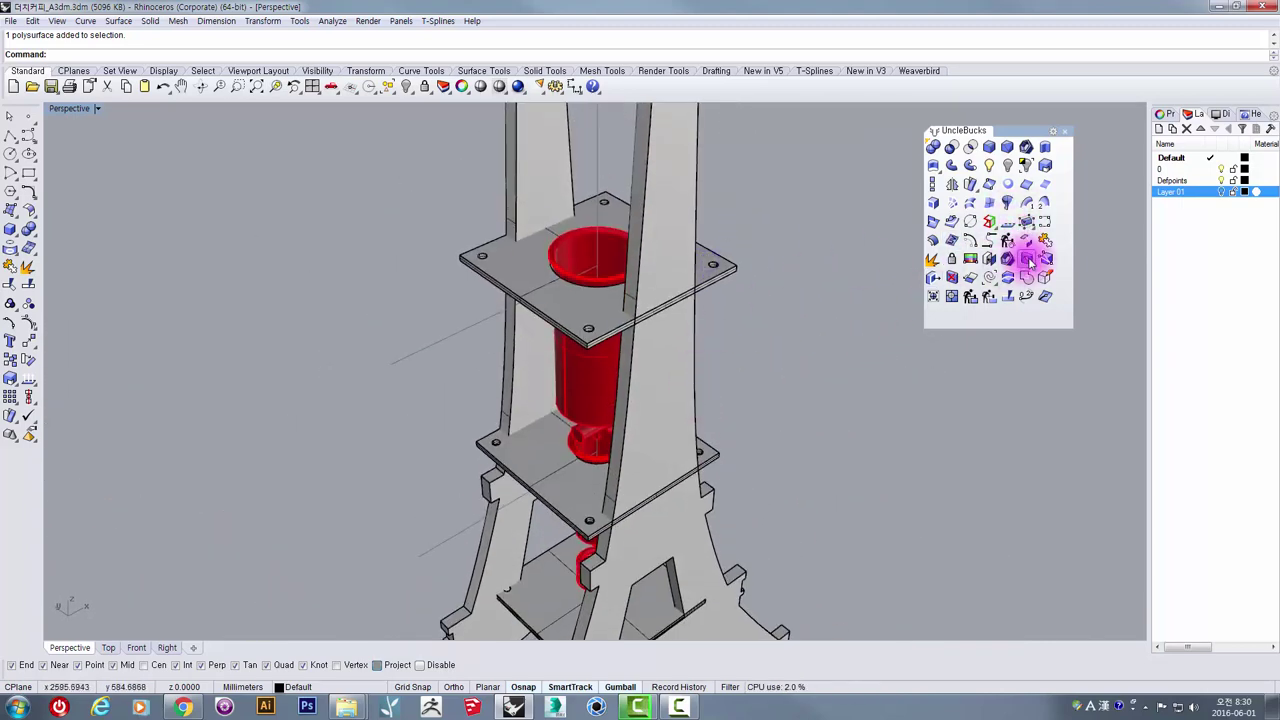
Step: Remove the corner holes from the top shelf around the red funnel with the DeleteHole command
{"action": "left_click", "coordinate": [954, 279]}
{"action": "scroll", "coordinate": [595, 205], "scroll_direction": "up", "scroll_amount": 6}
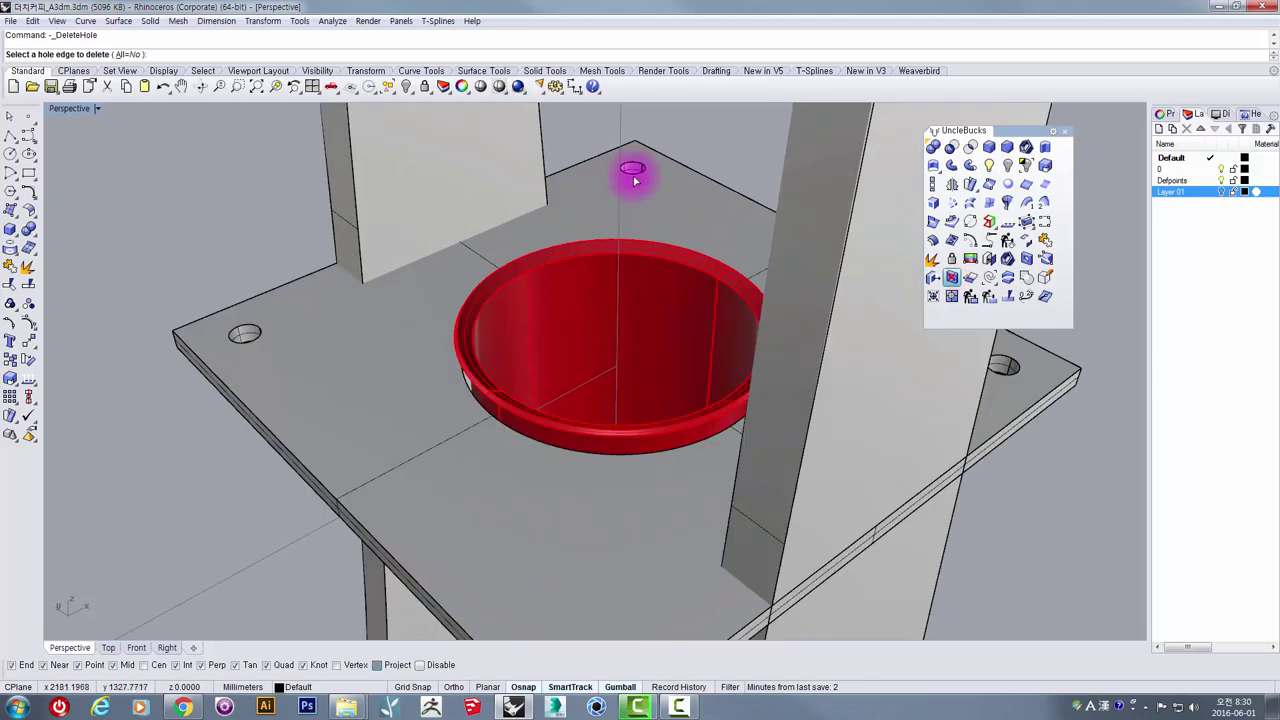
{"action": "left_click", "coordinate": [633, 174]}
{"action": "right_click_drag", "start_coordinate": [249, 342], "coordinate": [851, 293]}
{"action": "left_click", "coordinate": [857, 279]}
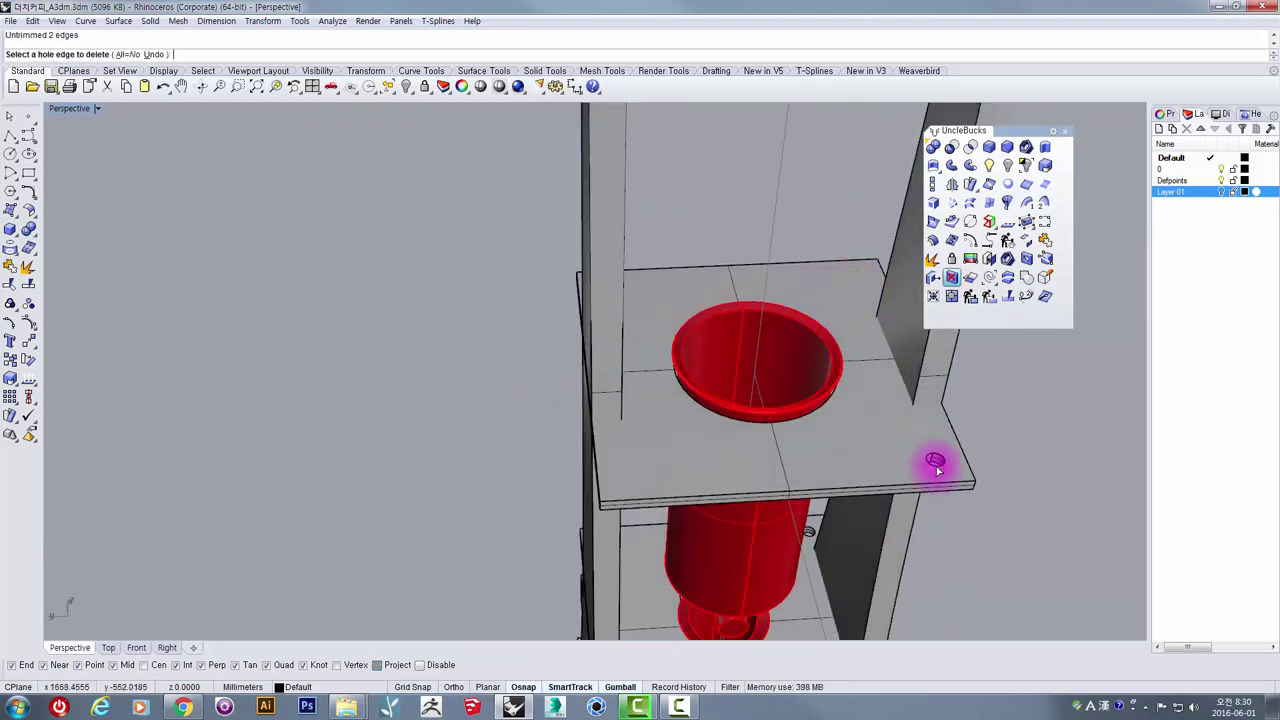
Step: Remove the corner holes from the notched second shelf above the lower red cylinder
{"action": "scroll", "coordinate": [932, 470], "scroll_direction": "down", "scroll_amount": 4}
{"action": "right_click_drag", "start_coordinate": [897, 542], "coordinate": [764, 256], "text": "shift"}
{"action": "scroll", "coordinate": [758, 356], "scroll_direction": "up", "scroll_amount": 8}
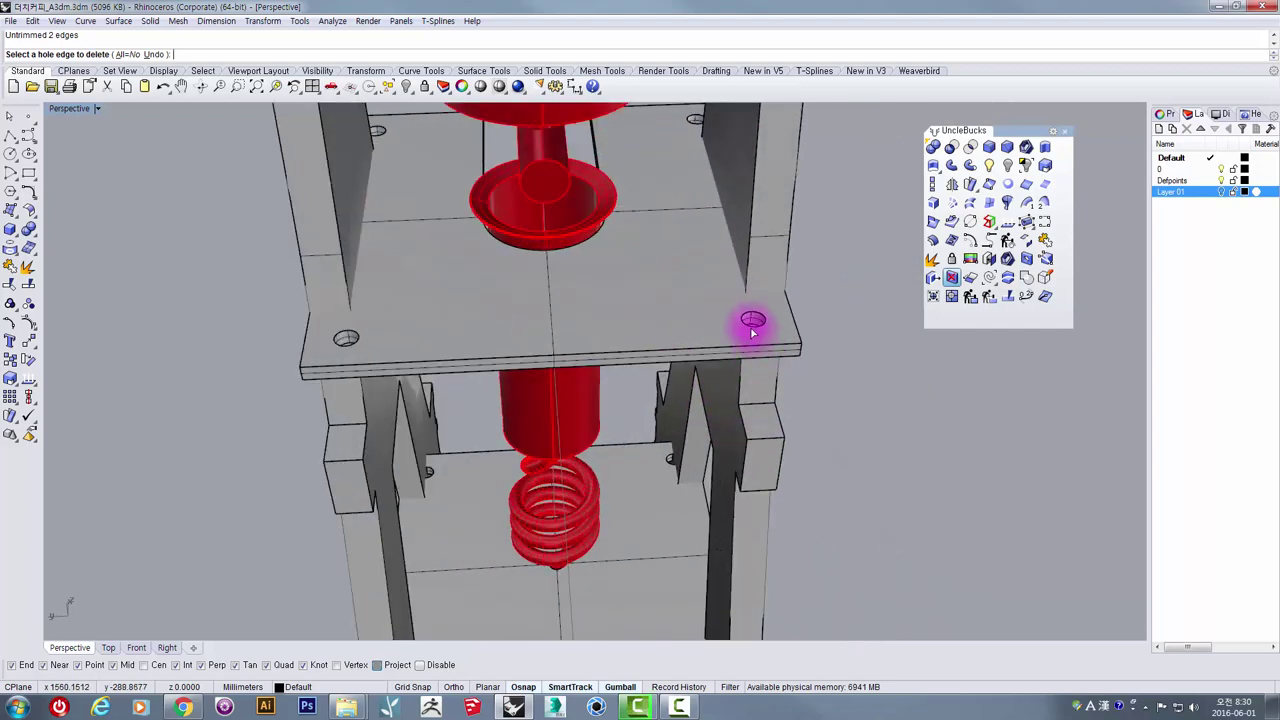
{"action": "left_click", "coordinate": [380, 136]}
{"action": "scroll", "coordinate": [658, 151], "scroll_direction": "down", "scroll_amount": 6}
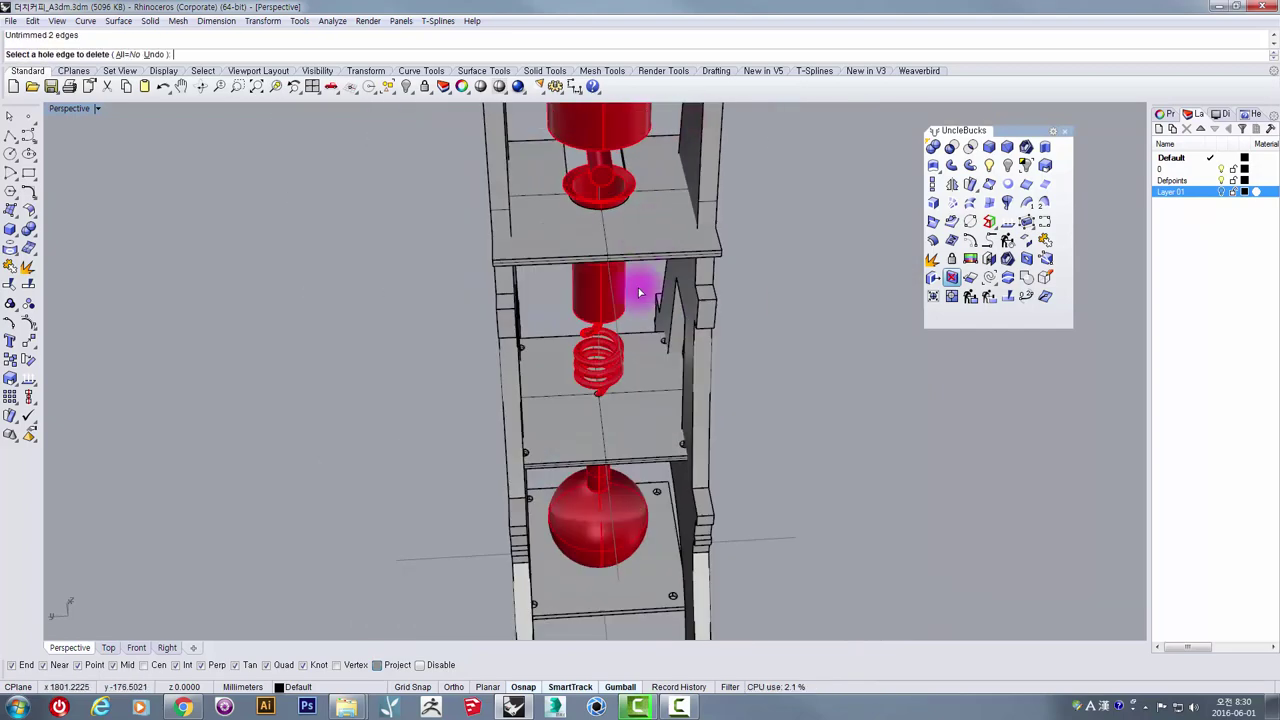
Step: Remove the corner holes from the third shelf under the red coil, keeping its centre hole
{"action": "right_click_drag", "start_coordinate": [626, 314], "coordinate": [684, 206]}
{"action": "right_click_drag", "start_coordinate": [714, 389], "coordinate": [669, 494]}
{"action": "scroll", "coordinate": [669, 494], "scroll_direction": "up", "scroll_amount": 5}
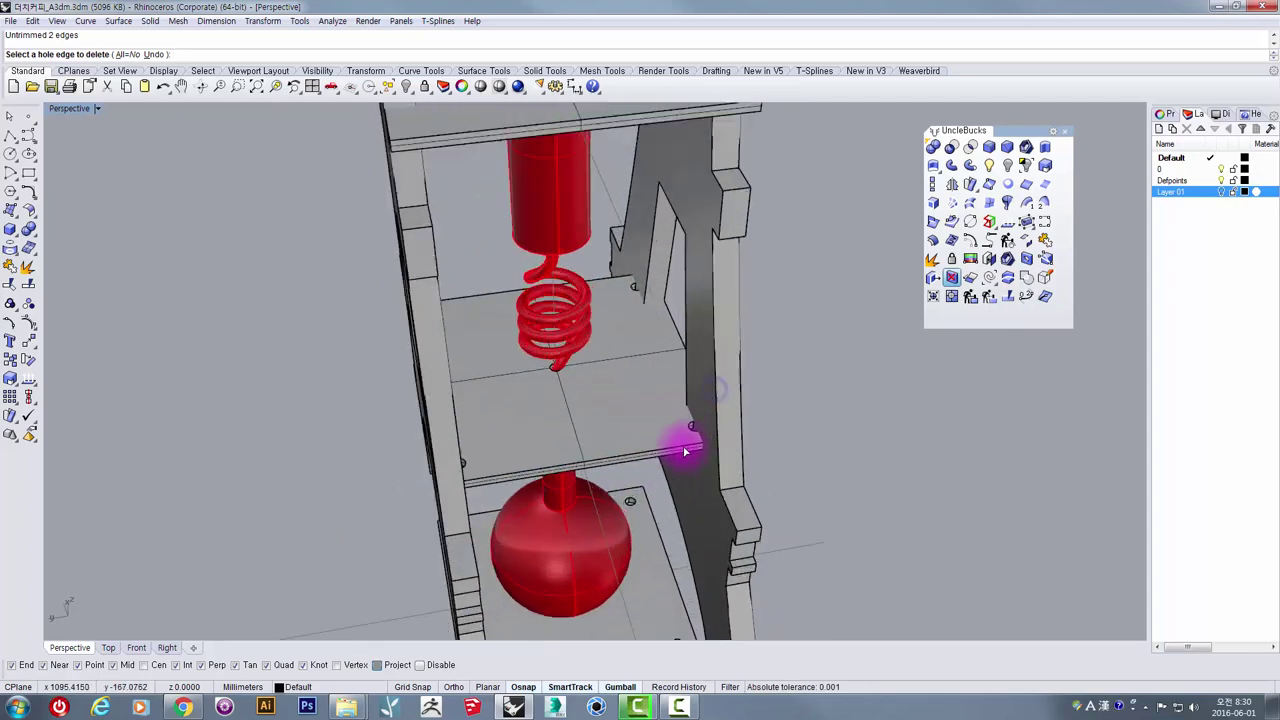
{"action": "left_click", "coordinate": [695, 413]}
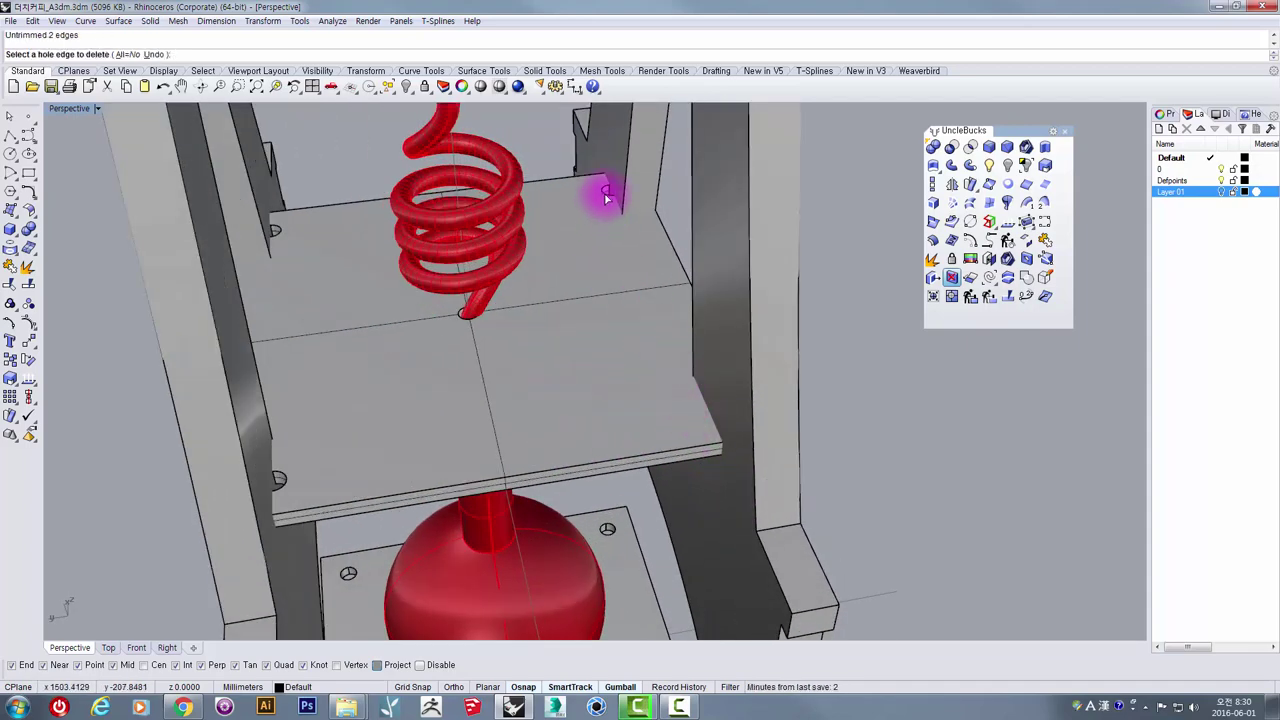
{"action": "left_click", "coordinate": [280, 230]}
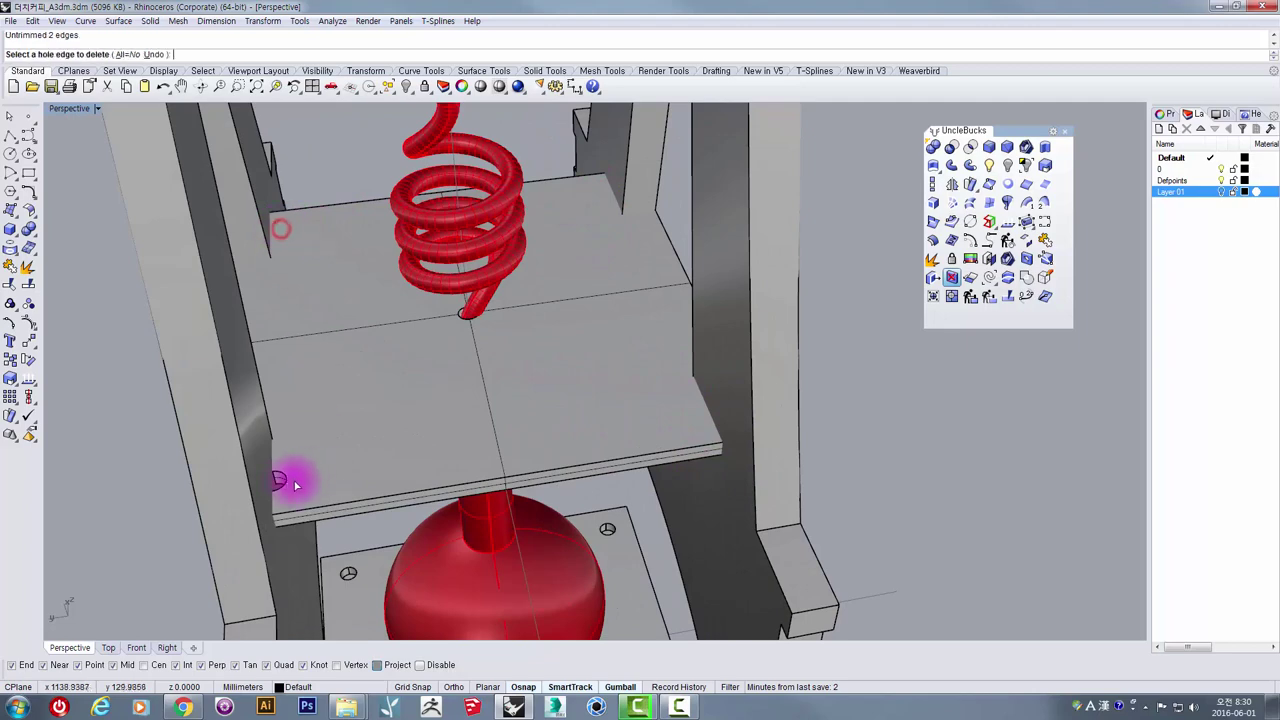
Step: Finish deleting holes and delete the base plate with corner holes under the red sphere
{"action": "scroll", "coordinate": [417, 597], "scroll_direction": "down", "scroll_amount": 10}
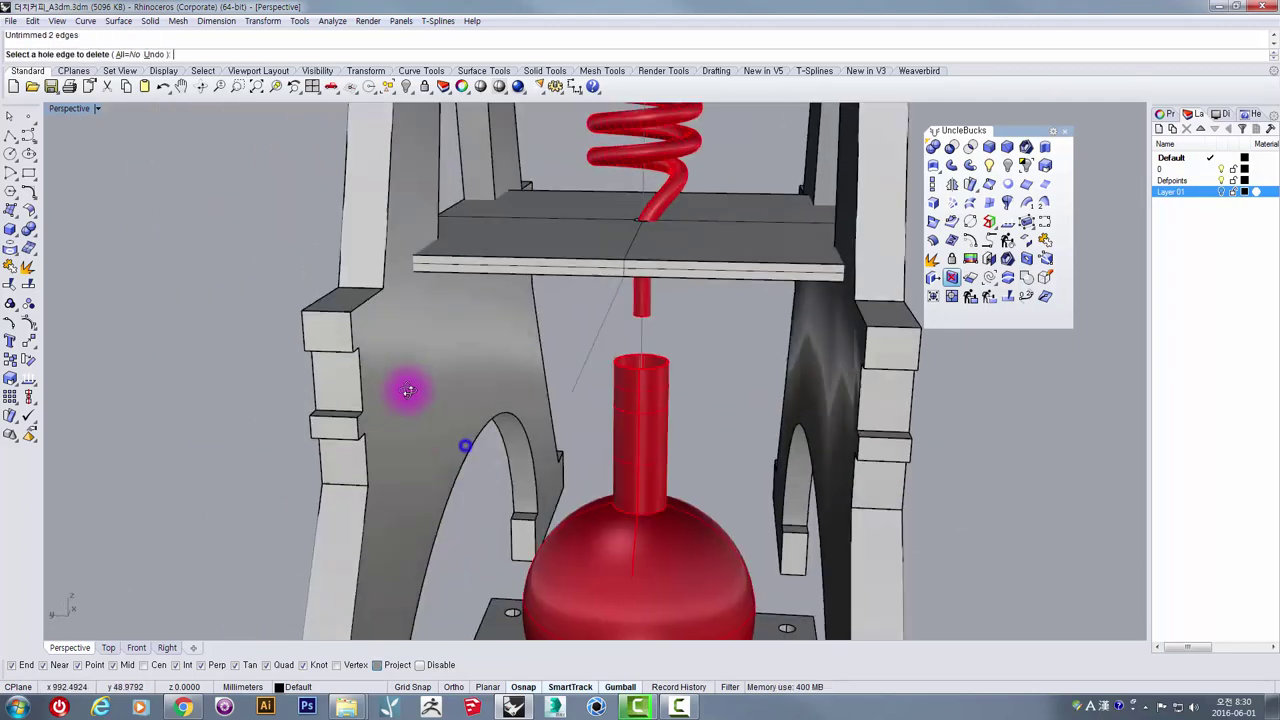
{"action": "right_click_drag", "start_coordinate": [624, 443], "coordinate": [666, 328], "text": "shift"}
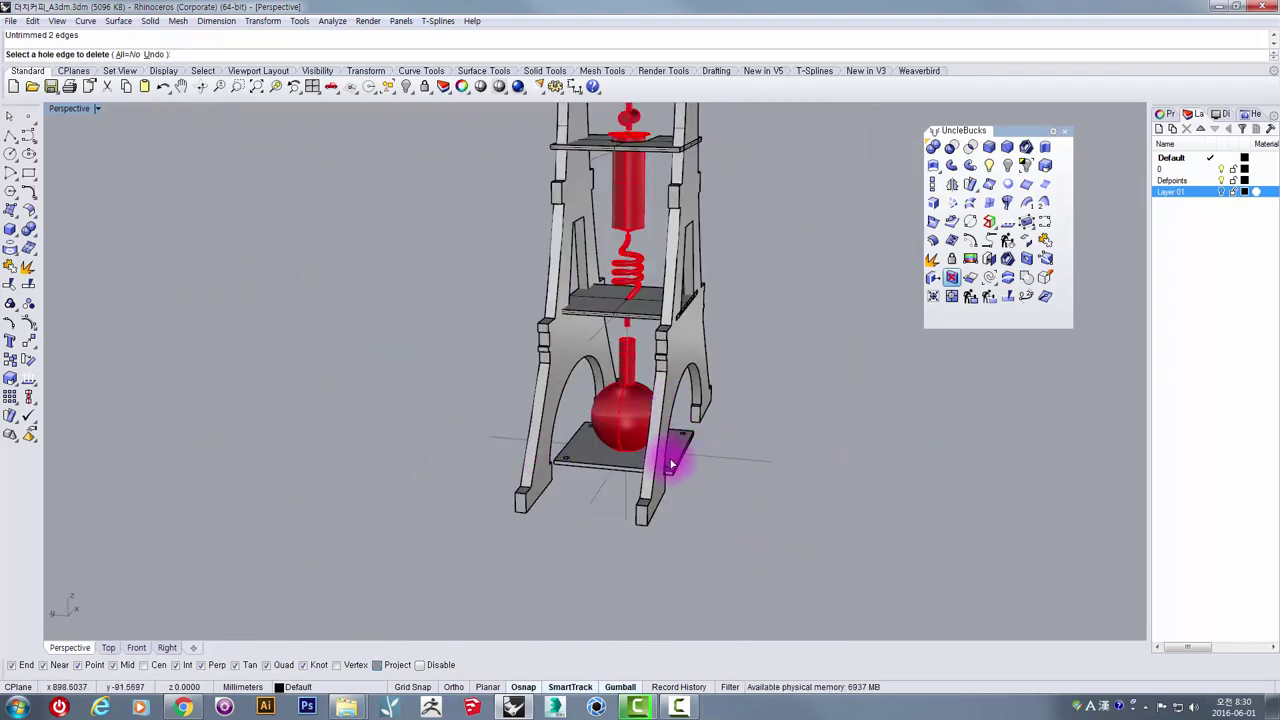
{"action": "scroll", "coordinate": [672, 463], "scroll_direction": "up", "scroll_amount": 5}
{"action": "key", "text": "Return"}
{"action": "left_click", "coordinate": [758, 476]}
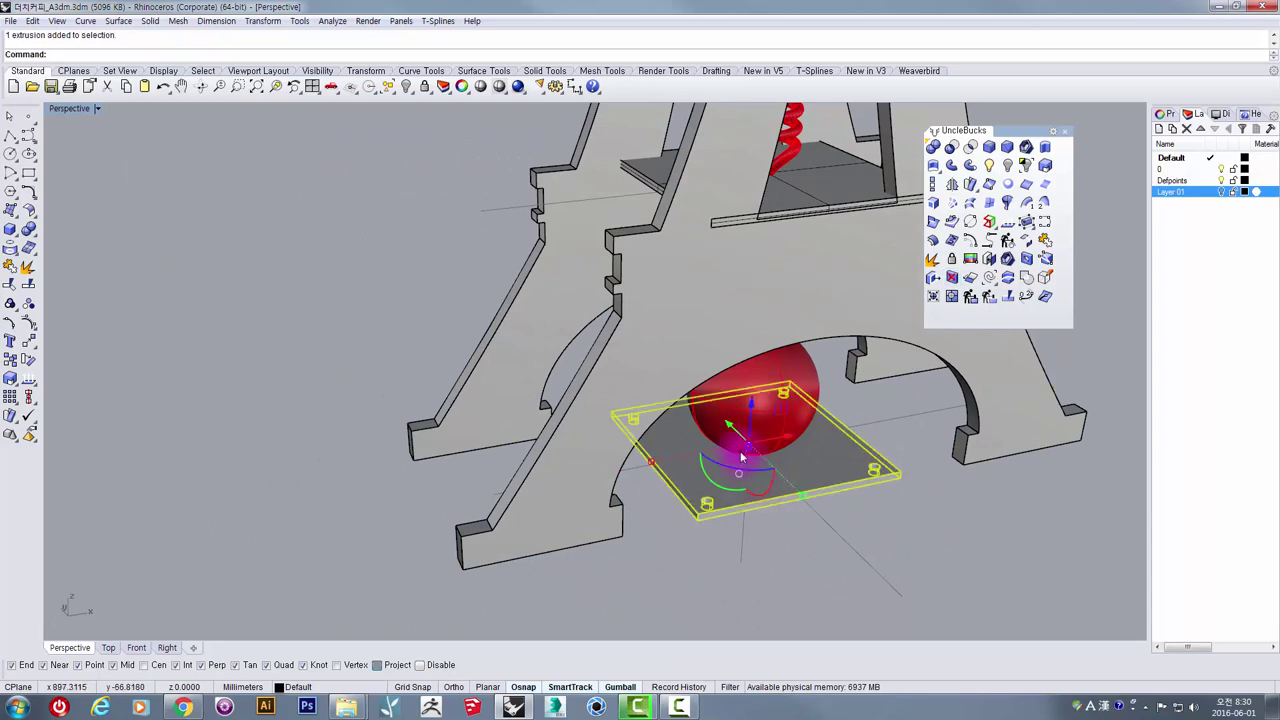
{"action": "key", "text": "Delete"}
Step: Move the third shelf under the red coil down so it sits below the side panels' window openings
{"action": "right_click_drag", "start_coordinate": [740, 449], "coordinate": [703, 470]}
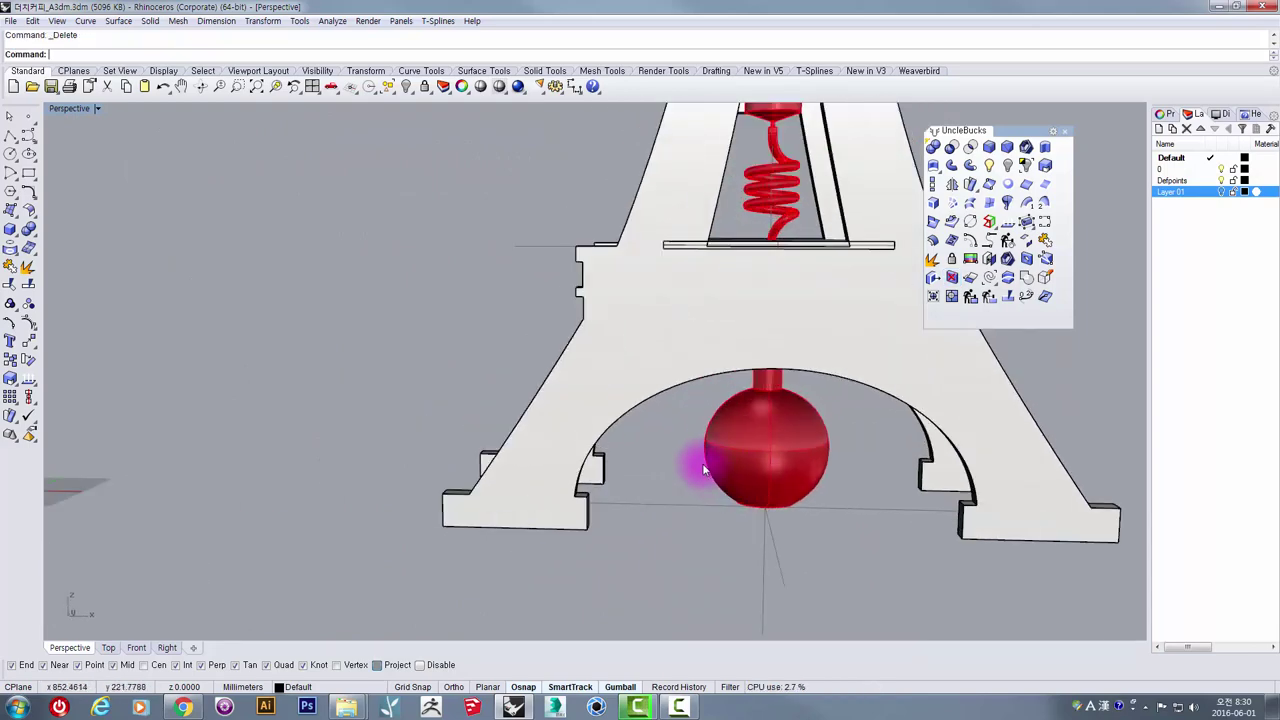
{"action": "right_click_drag", "start_coordinate": [856, 441], "coordinate": [669, 509]}
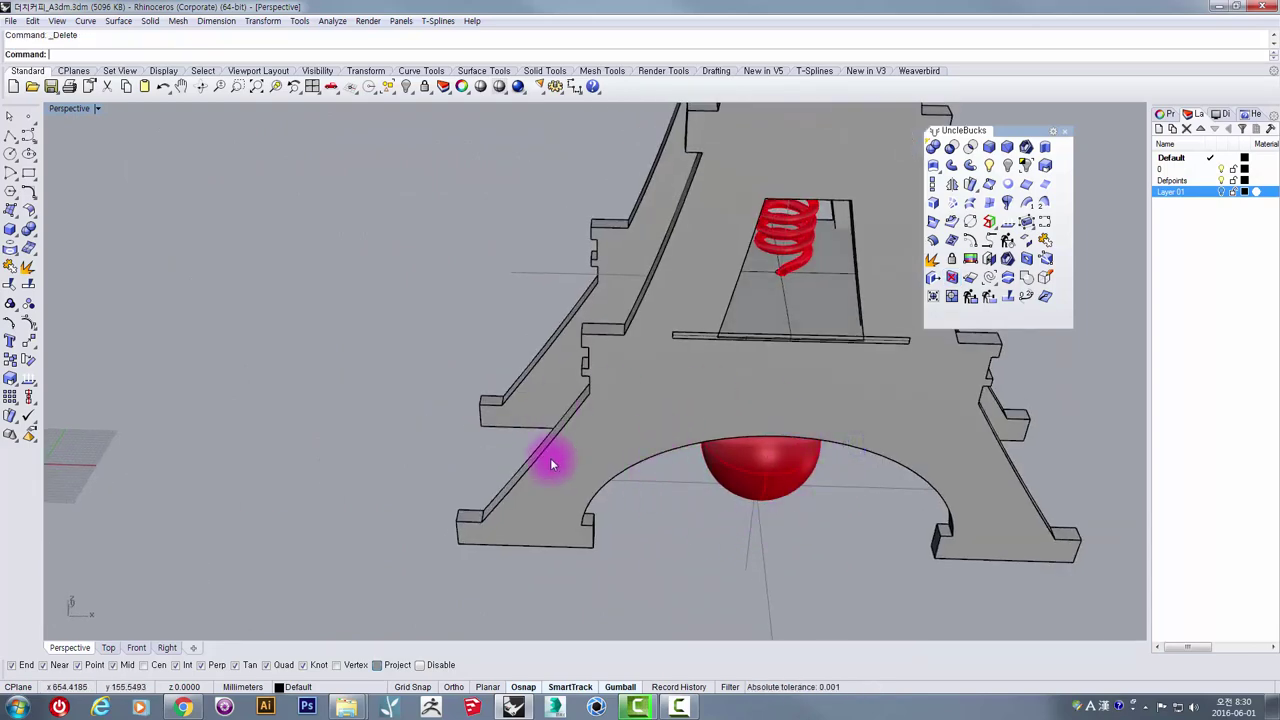
{"action": "right_click_drag", "start_coordinate": [550, 463], "coordinate": [733, 463]}
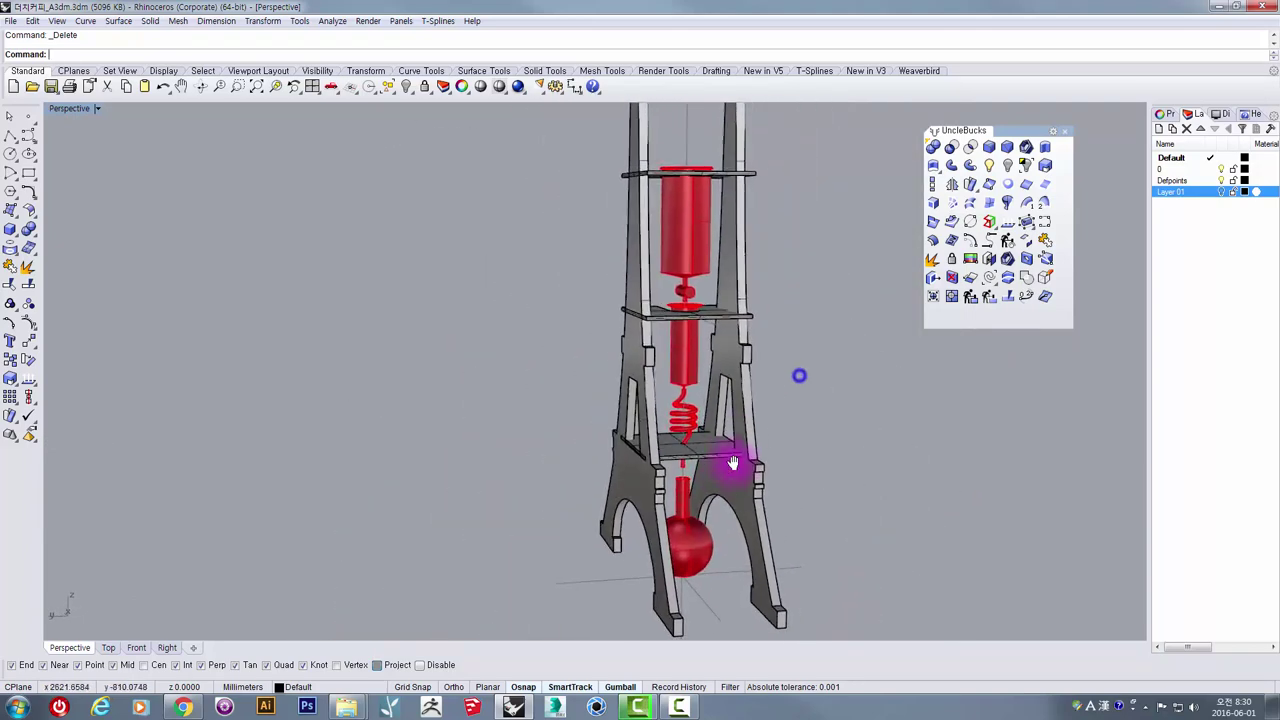
{"action": "scroll", "coordinate": [733, 463], "scroll_direction": "up", "scroll_amount": 6}
{"action": "left_click", "coordinate": [654, 457]}
{"action": "scroll", "coordinate": [630, 456], "scroll_direction": "up", "scroll_amount": 3}
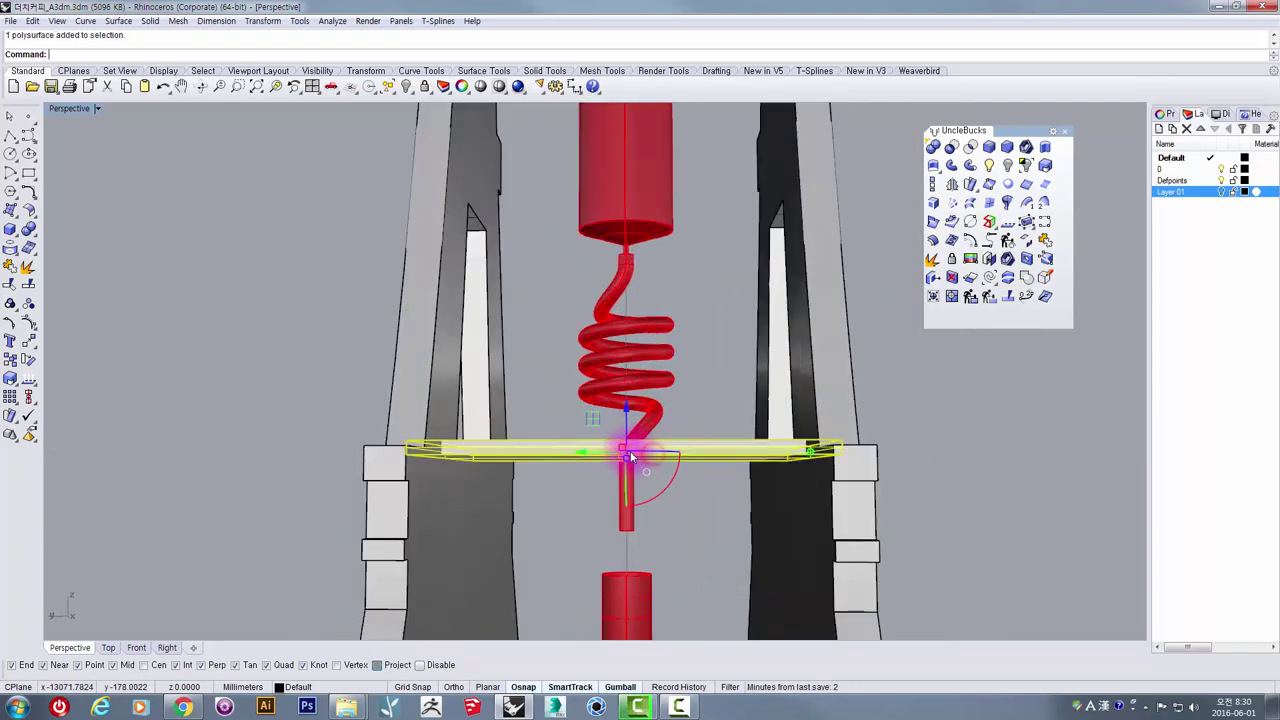
{"action": "right_click_drag", "start_coordinate": [739, 443], "coordinate": [635, 478]}
{"action": "left_click", "coordinate": [1043, 386]}
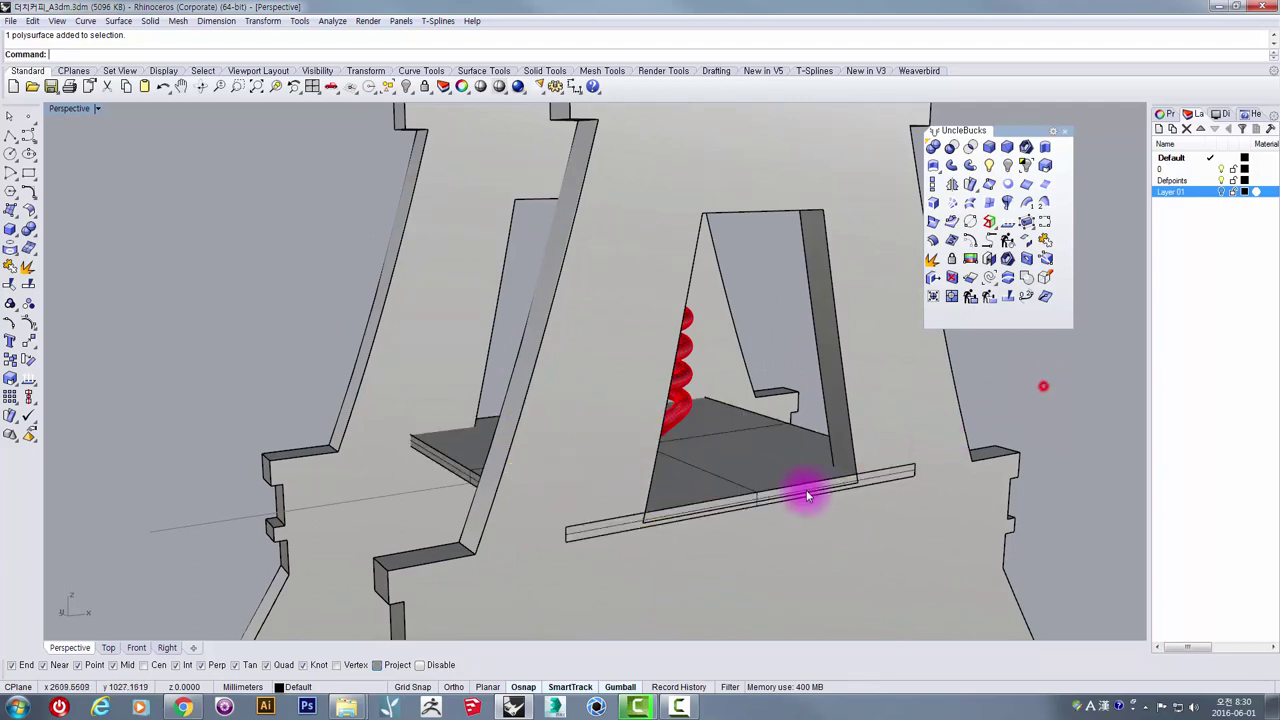
{"action": "left_click", "coordinate": [732, 466]}
{"action": "left_click_drag", "start_coordinate": [641, 418], "coordinate": [643, 456]}
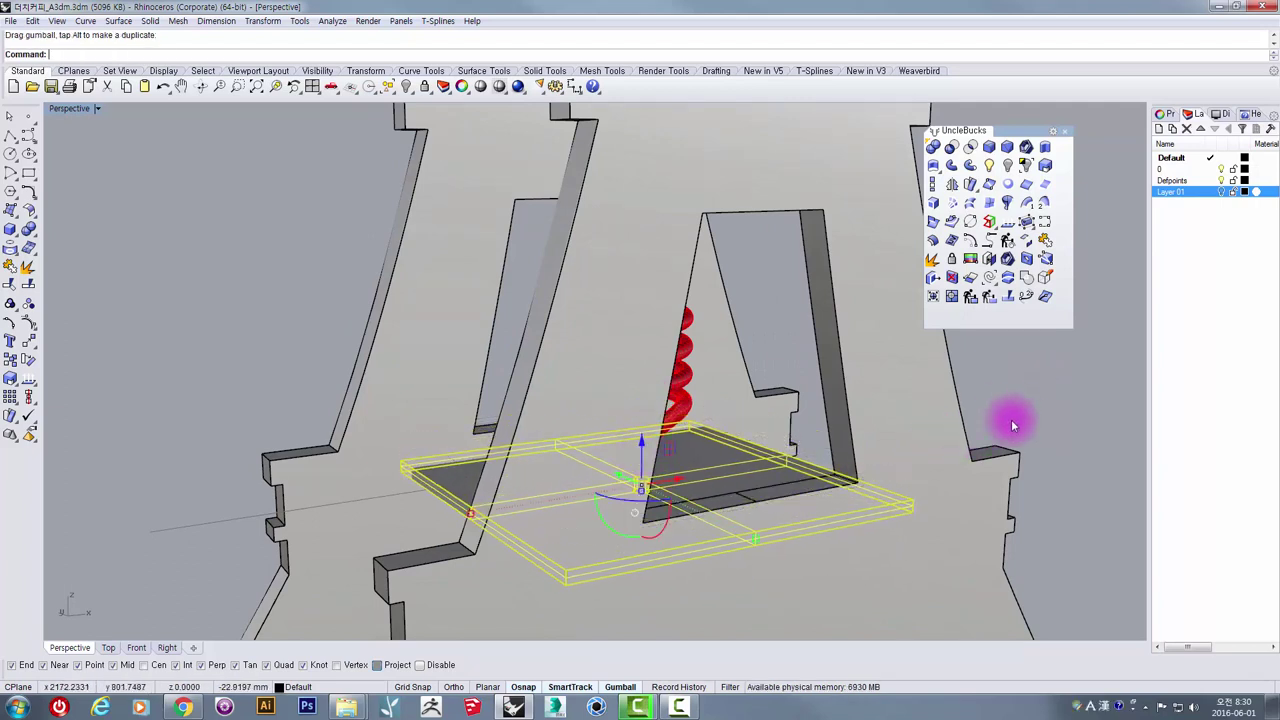
{"action": "left_click", "coordinate": [1015, 409]}
Step: Create intersection curves between the three shelves and the two tower side panels
{"action": "scroll", "coordinate": [1003, 420], "scroll_direction": "down", "scroll_amount": 5}
{"action": "right_click_drag", "start_coordinate": [874, 503], "coordinate": [817, 512]}
{"action": "scroll", "coordinate": [817, 512], "scroll_direction": "down", "scroll_amount": 7}
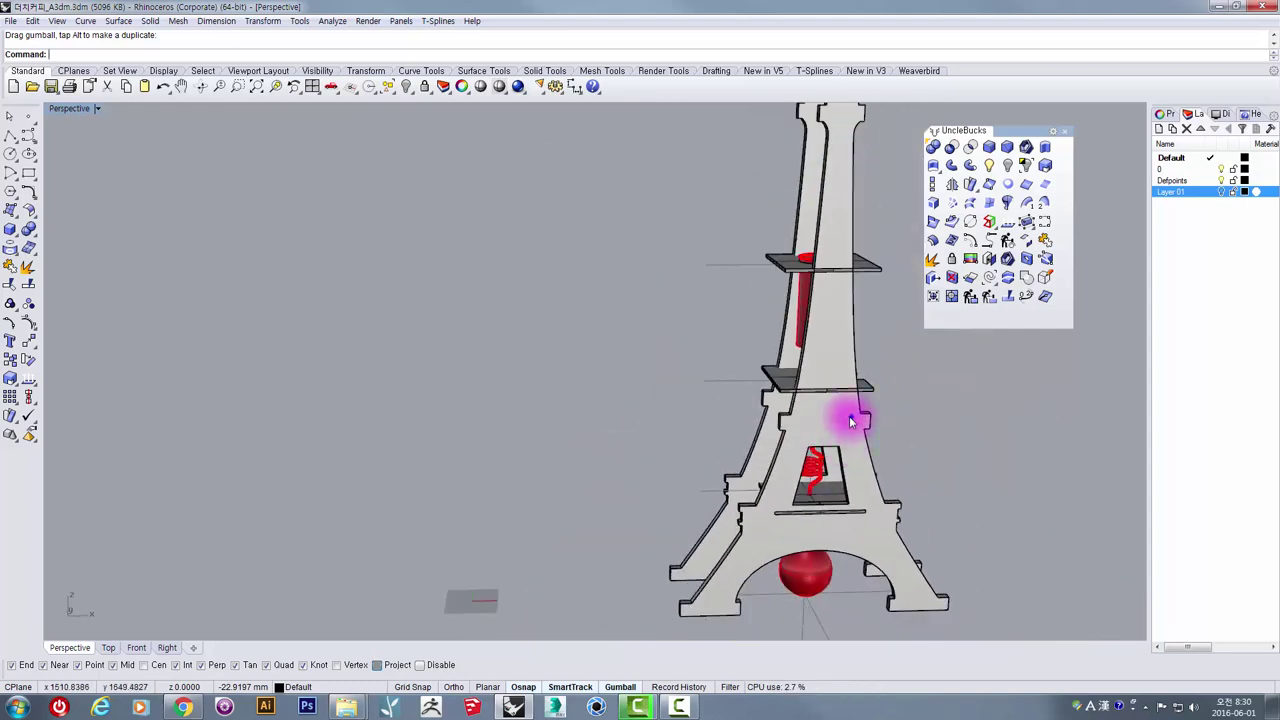
{"action": "right_click_drag", "start_coordinate": [851, 417], "coordinate": [795, 403]}
{"action": "scroll", "coordinate": [694, 378], "scroll_direction": "up", "scroll_amount": 4}
{"action": "scroll", "coordinate": [711, 310], "scroll_direction": "up", "scroll_amount": 4}
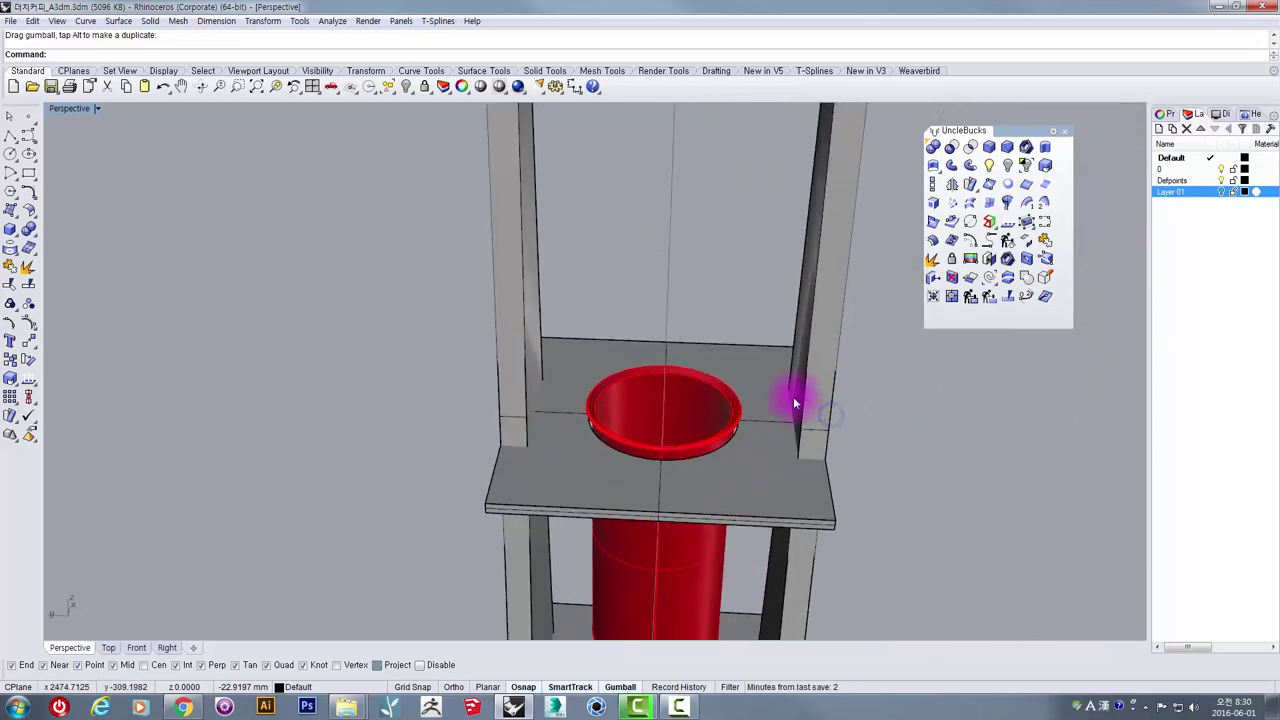
{"action": "left_click", "coordinate": [793, 478]}
{"action": "right_click_drag", "start_coordinate": [786, 508], "coordinate": [645, 460]}
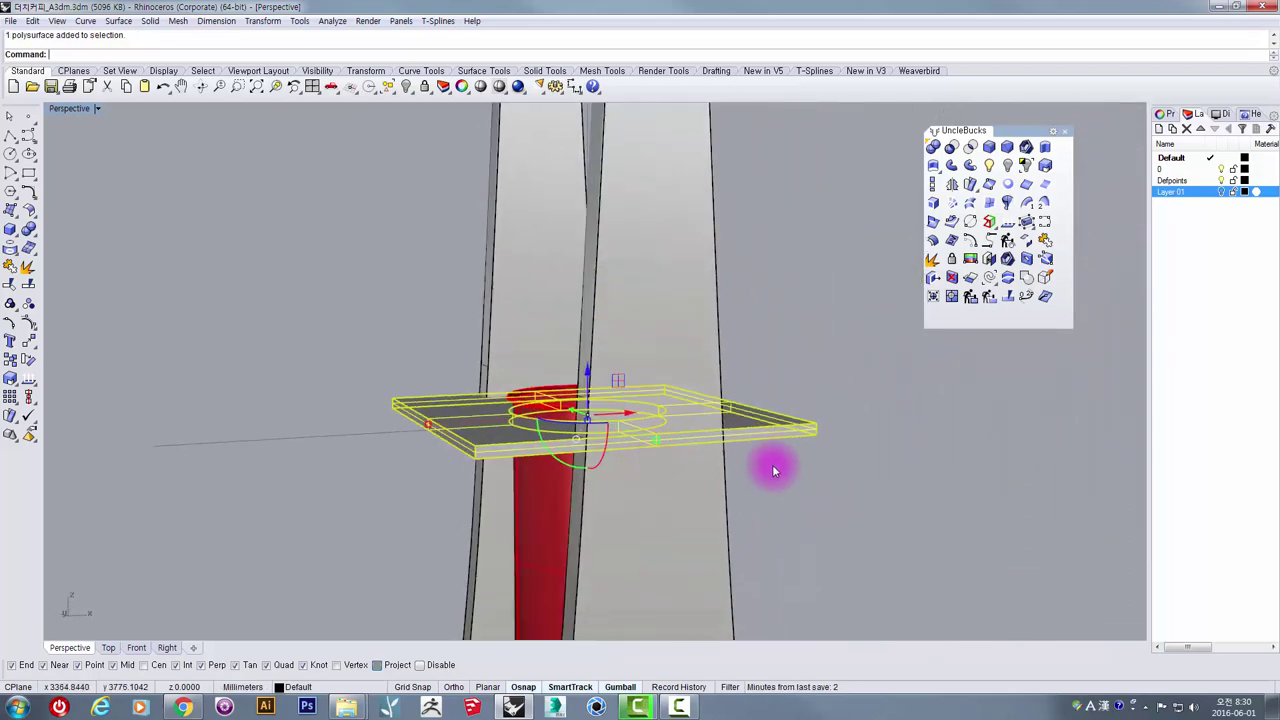
{"action": "left_click", "coordinate": [680, 324], "text": "shift"}
{"action": "scroll", "coordinate": [716, 515], "scroll_direction": "down", "scroll_amount": 4}
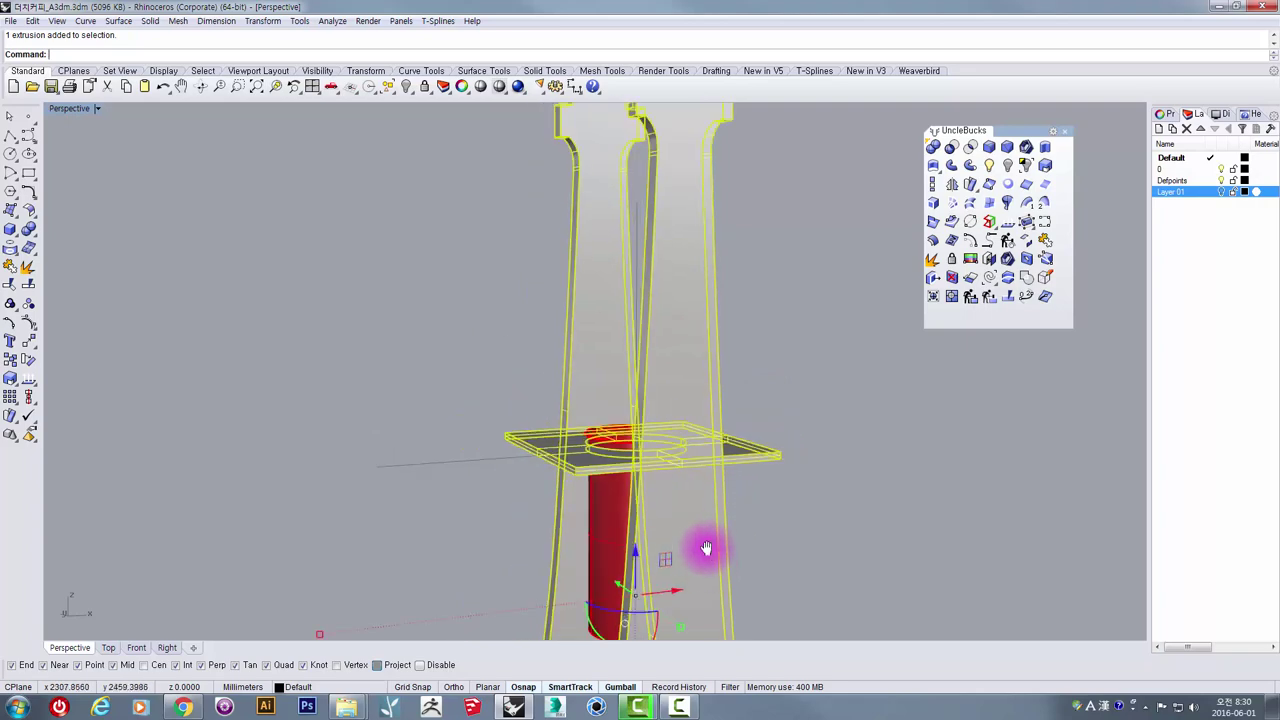
{"action": "right_click_drag", "start_coordinate": [706, 549], "coordinate": [717, 258], "text": "shift"}
{"action": "left_click", "coordinate": [570, 420], "text": "shift"}
{"action": "right_click_drag", "start_coordinate": [685, 563], "coordinate": [672, 332], "text": "shift"}
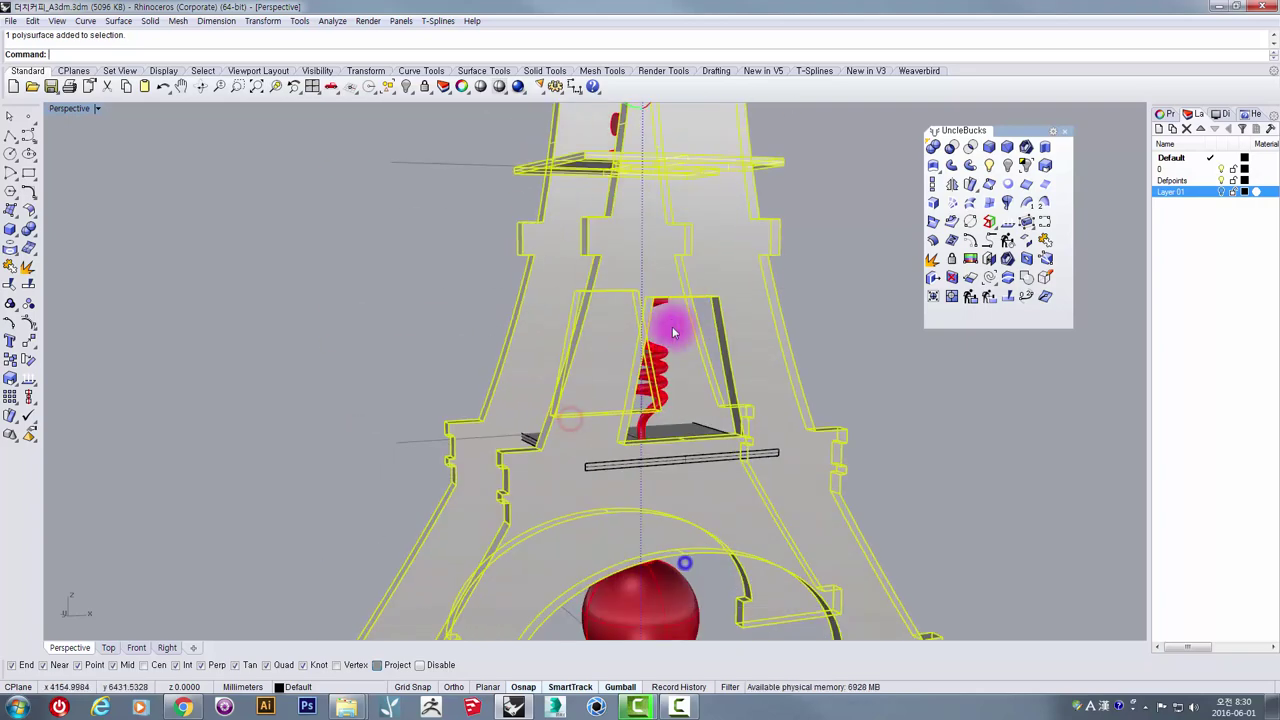
{"action": "right_click_drag", "start_coordinate": [537, 431], "coordinate": [543, 443]}
{"action": "left_click", "coordinate": [543, 443], "text": "shift"}
{"action": "scroll", "coordinate": [572, 455], "scroll_direction": "down", "scroll_amount": 4}
{"action": "right_click_drag", "start_coordinate": [631, 469], "coordinate": [640, 400]}
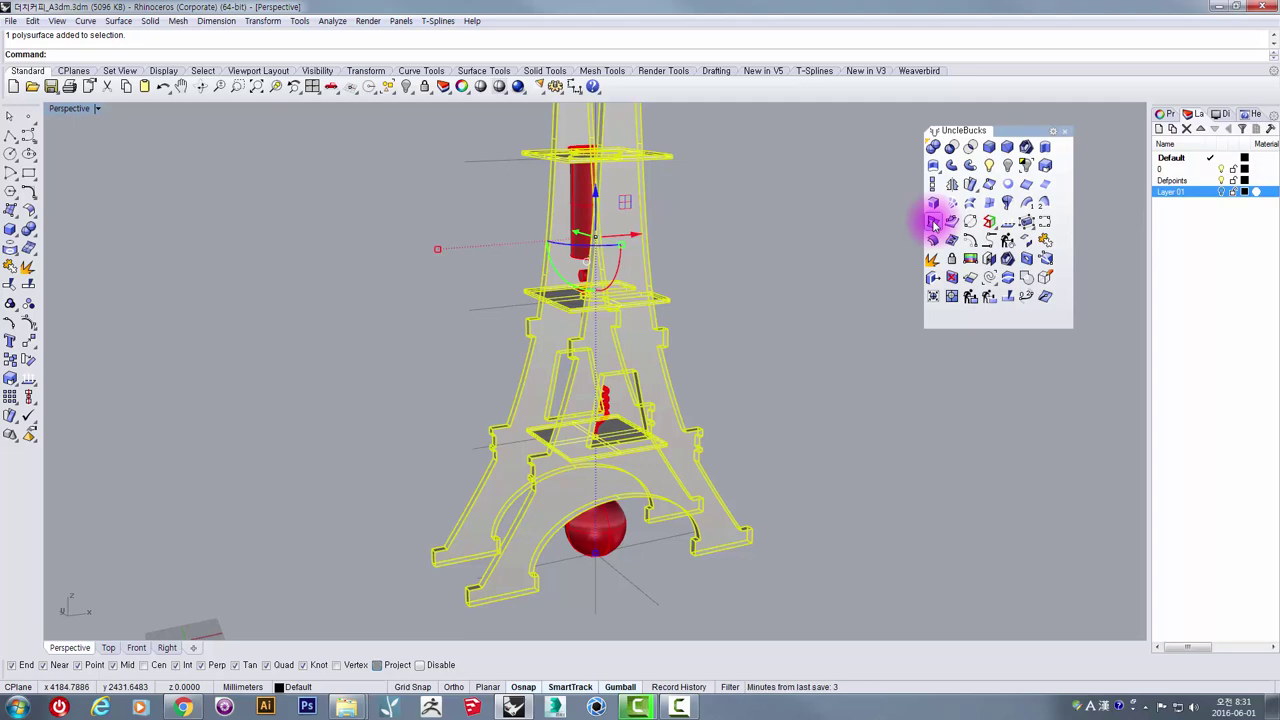
{"action": "right_click_drag", "start_coordinate": [754, 220], "coordinate": [977, 262]}
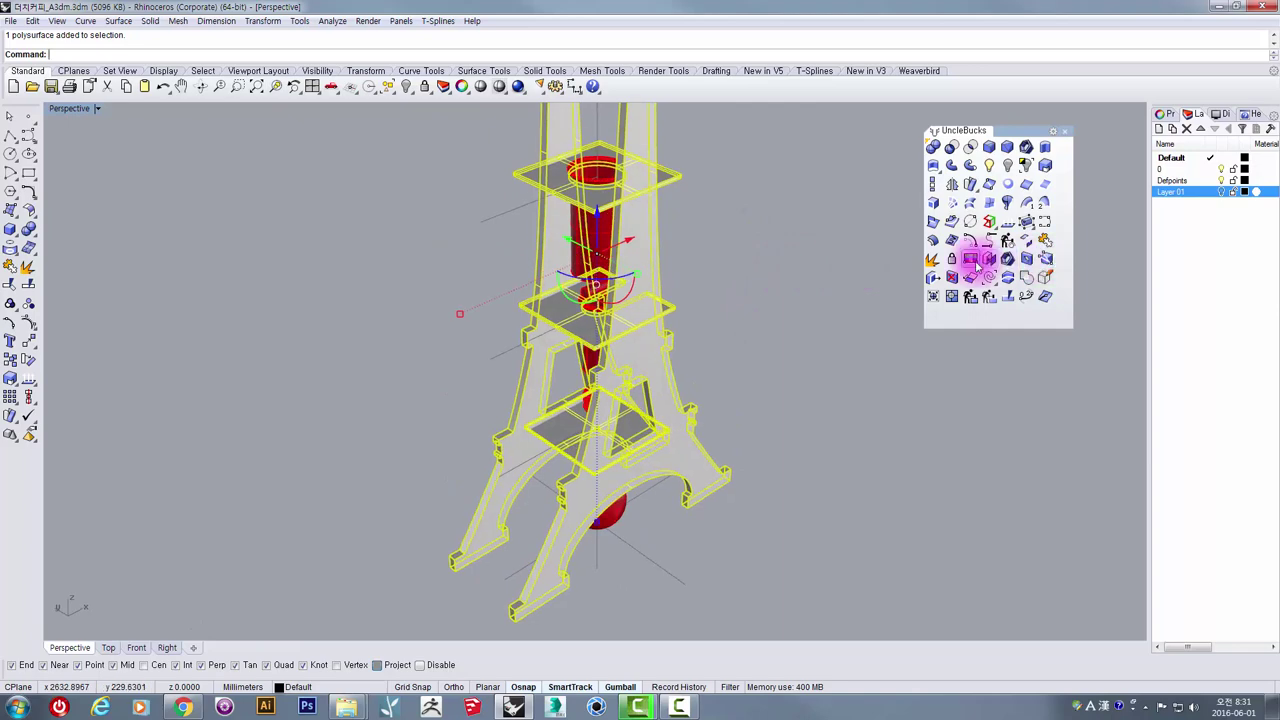
{"action": "left_click", "coordinate": [931, 226]}
Step: Examine the intersection curves where the top shelf meets the side panels
{"action": "scroll", "coordinate": [563, 167], "scroll_direction": "up", "scroll_amount": 7}
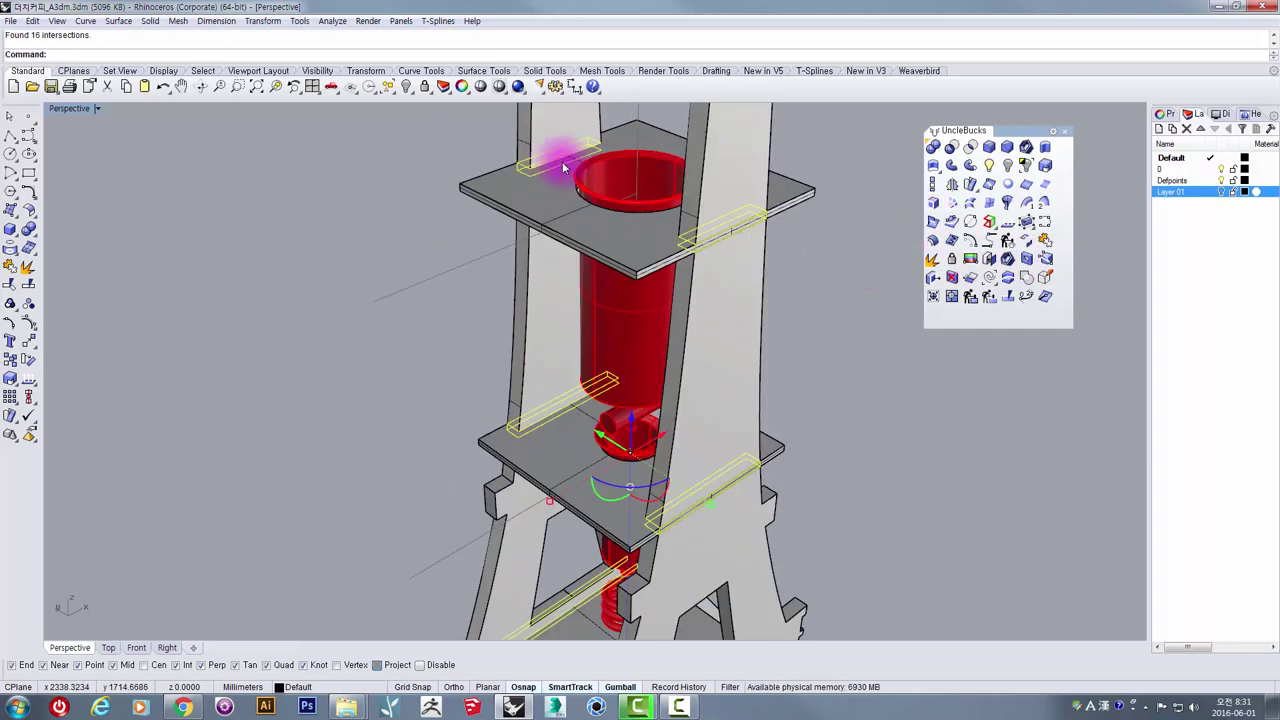
{"action": "right_click_drag", "start_coordinate": [527, 258], "coordinate": [517, 286]}
{"action": "left_click", "coordinate": [311, 251]}
{"action": "scroll", "coordinate": [536, 256], "scroll_direction": "up", "scroll_amount": 8}
{"action": "left_click", "coordinate": [494, 318]}
{"action": "scroll", "coordinate": [493, 320], "scroll_direction": "down", "scroll_amount": 9}
{"action": "scroll", "coordinate": [517, 286], "scroll_direction": "up", "scroll_amount": 6}
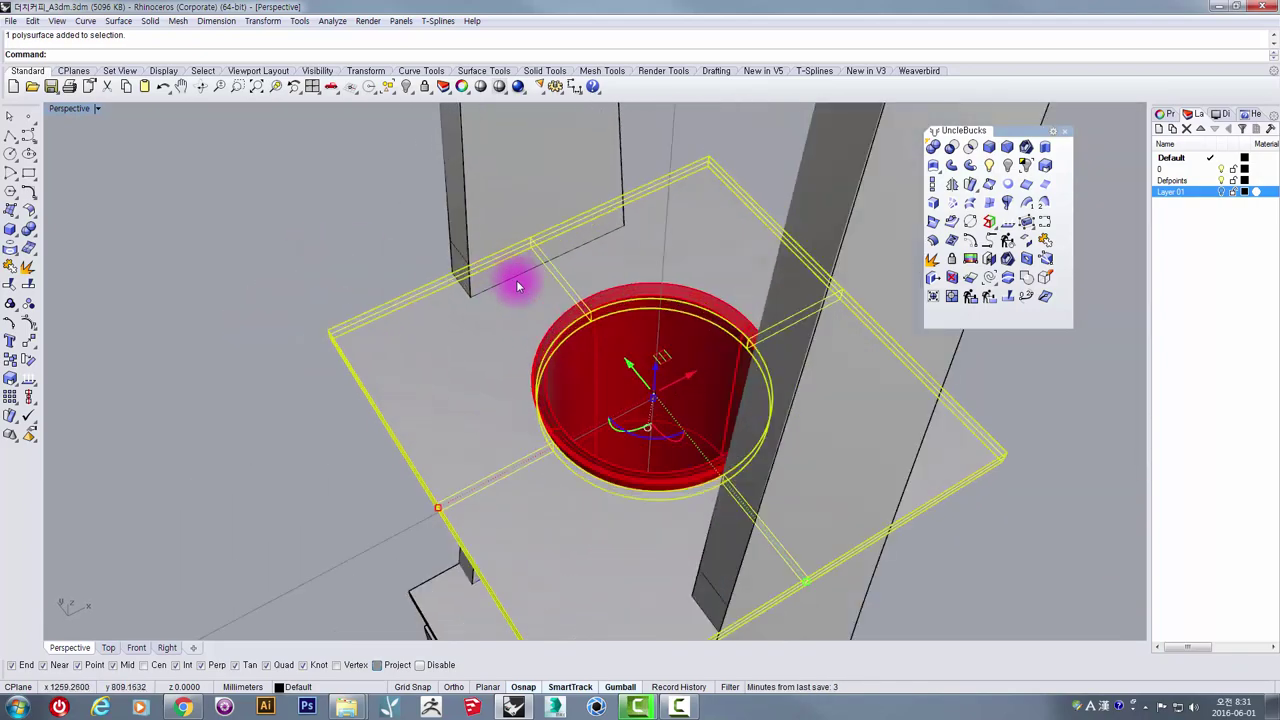
{"action": "left_click", "coordinate": [510, 155]}
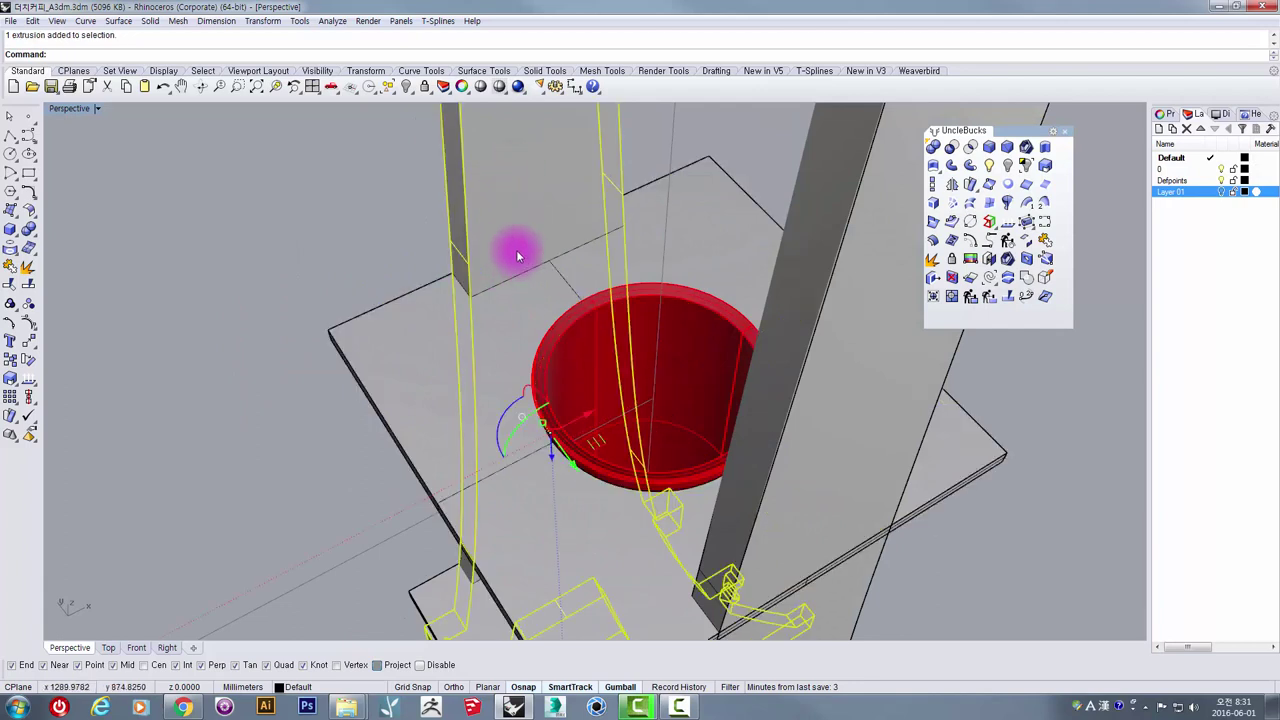
{"action": "left_click", "coordinate": [545, 287]}
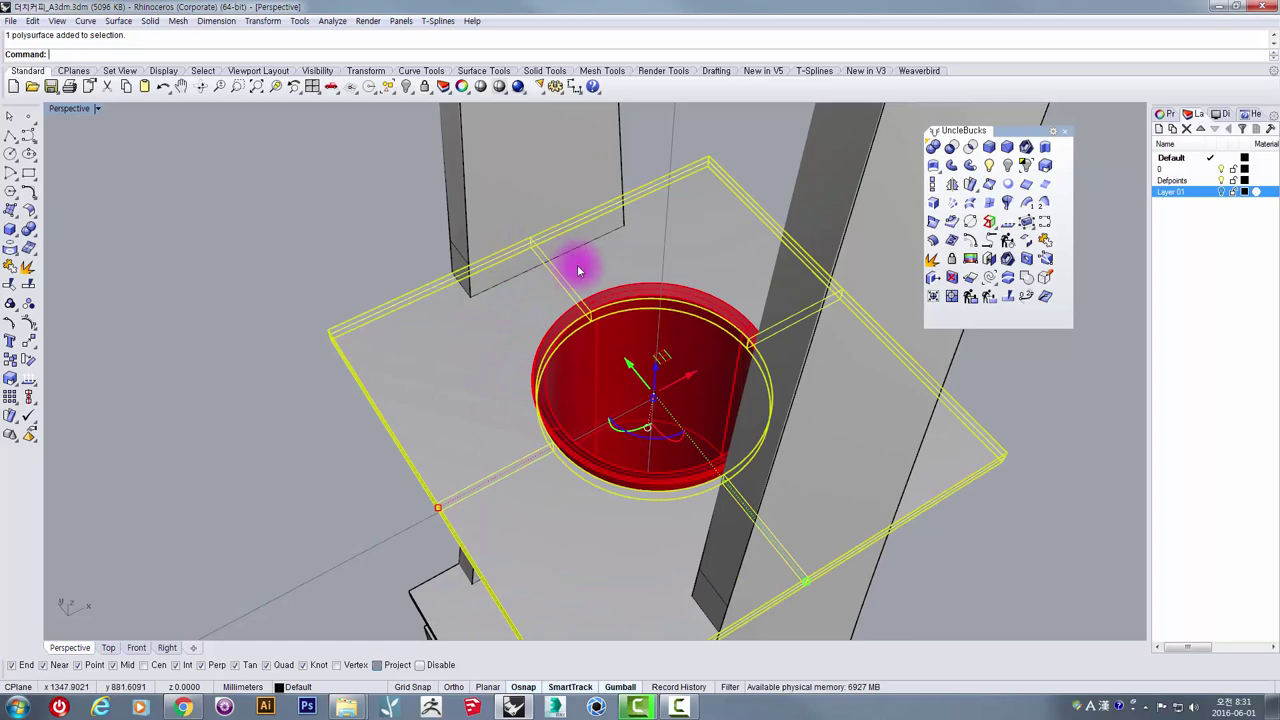
{"action": "right_click_drag", "start_coordinate": [549, 349], "coordinate": [589, 331]}
{"action": "scroll", "coordinate": [611, 230], "scroll_direction": "down", "scroll_amount": 6}
{"action": "scroll", "coordinate": [614, 223], "scroll_direction": "up", "scroll_amount": 9}
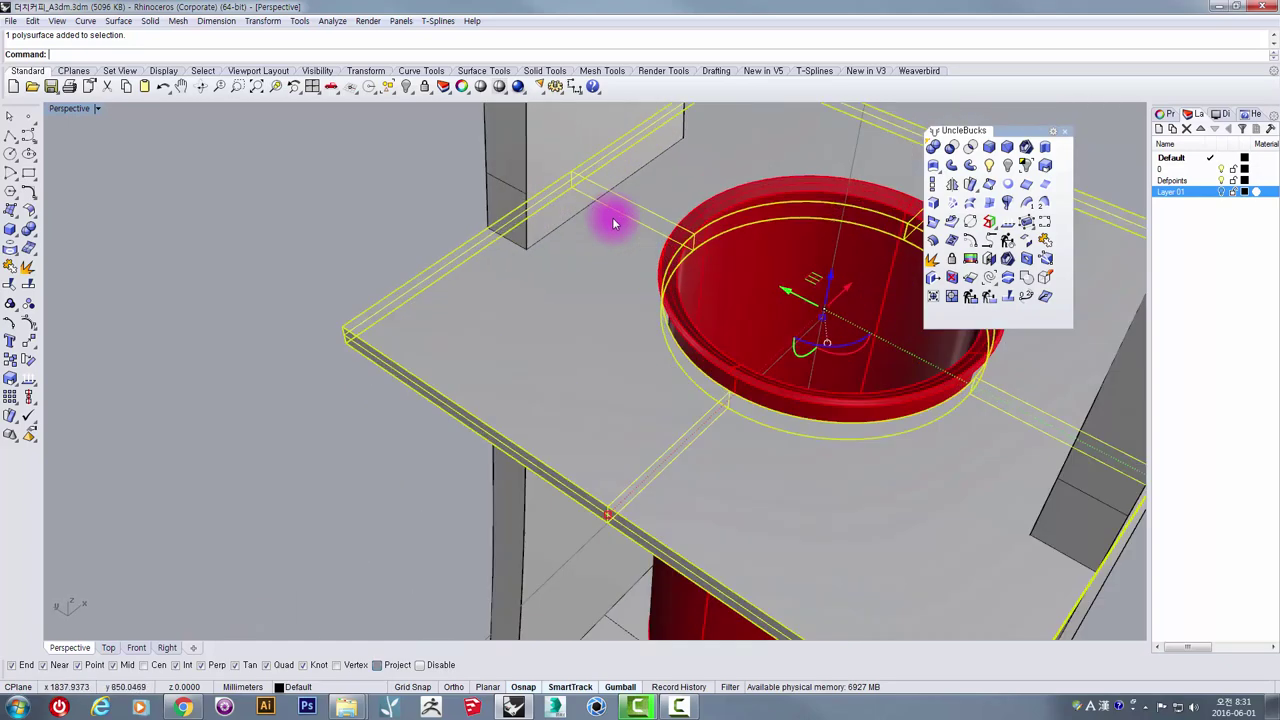
{"action": "scroll", "coordinate": [614, 223], "scroll_direction": "down", "scroll_amount": 6}
{"action": "right_click_drag", "start_coordinate": [604, 224], "coordinate": [589, 255]}
{"action": "scroll", "coordinate": [448, 217], "scroll_direction": "down", "scroll_amount": 6}
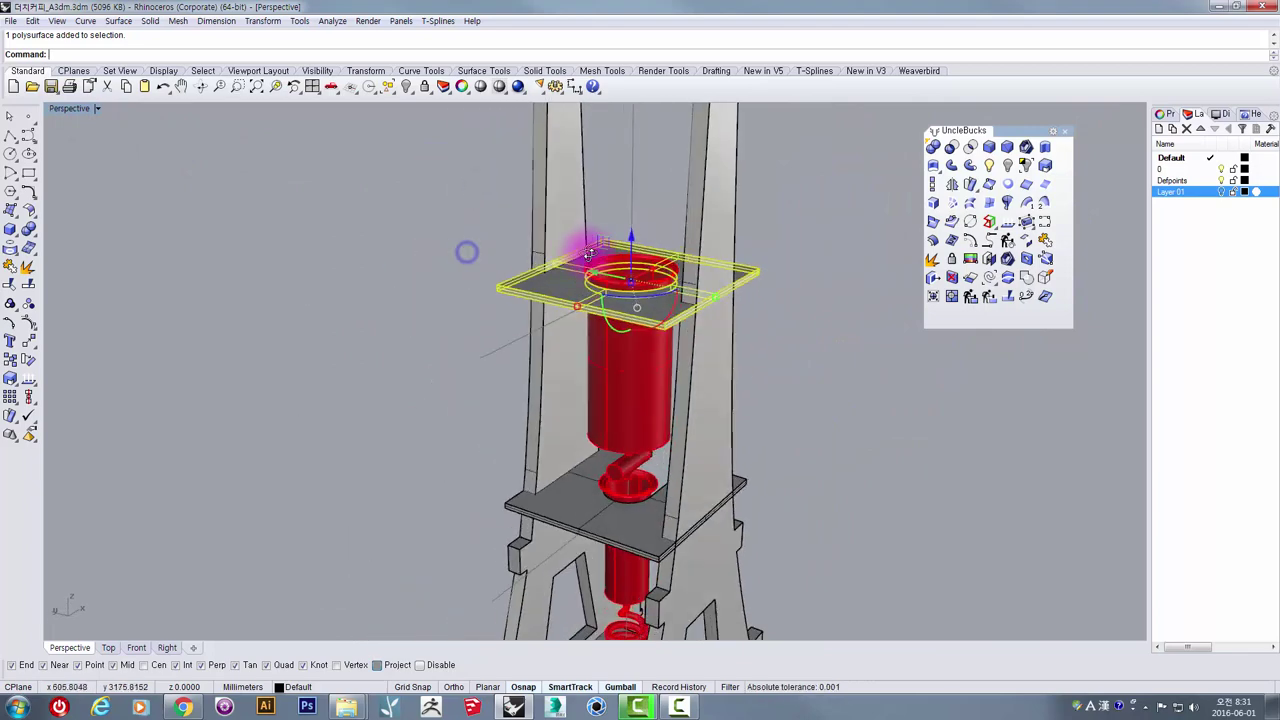
Step: Isolate the top shelf and its intersection curves by hiding all other objects
{"action": "left_click", "coordinate": [478, 244]}
{"action": "left_click", "coordinate": [529, 293]}
{"action": "right_click_drag", "start_coordinate": [511, 291], "coordinate": [560, 296]}
{"action": "left_click_drag", "start_coordinate": [477, 201], "coordinate": [634, 326]}
{"action": "scroll", "coordinate": [754, 296], "scroll_direction": "up", "scroll_amount": 5}
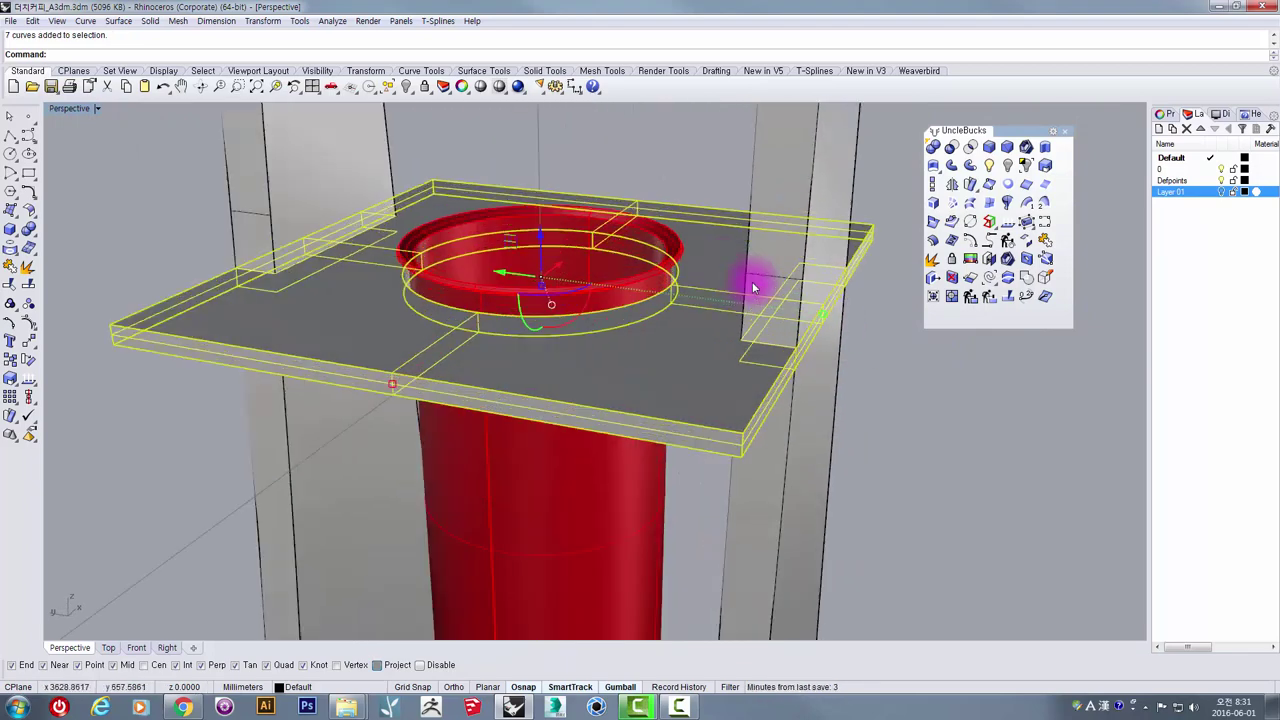
{"action": "right_click_drag", "start_coordinate": [756, 322], "coordinate": [749, 309]}
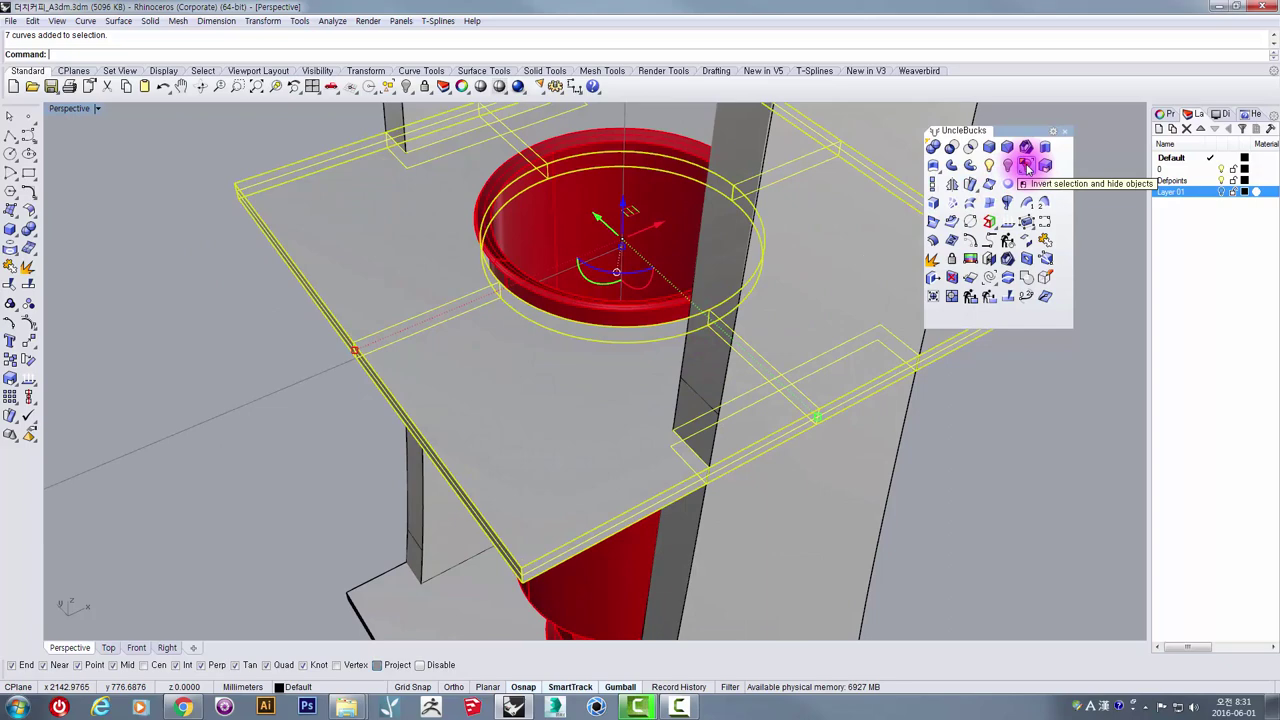
{"action": "left_click", "coordinate": [1026, 166]}
{"action": "right_click_drag", "start_coordinate": [674, 309], "coordinate": [648, 385]}
{"action": "scroll", "coordinate": [649, 334], "scroll_direction": "down", "scroll_amount": 5}
{"action": "right_click_drag", "start_coordinate": [648, 385], "coordinate": [334, 197]}
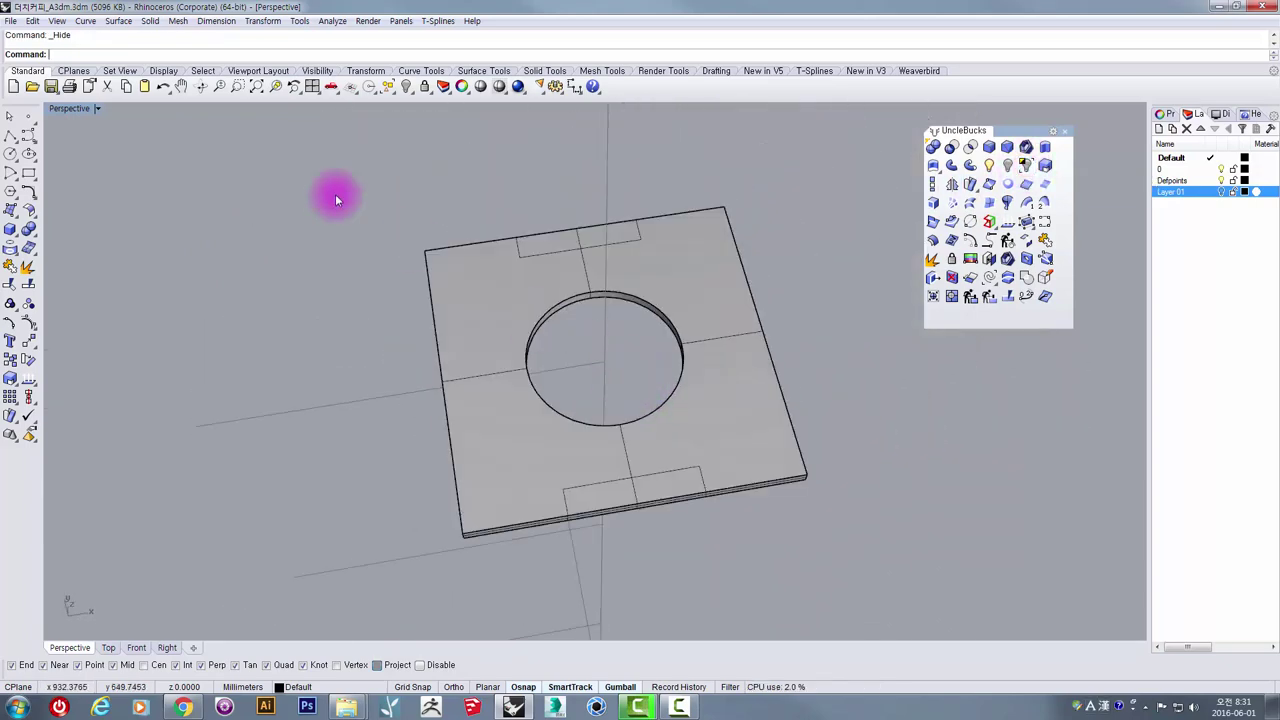
Step: Show the isolated shelf in the maximized Top view
{"action": "double_click", "coordinate": [65, 108]}
{"action": "double_click", "coordinate": [57, 108]}
{"action": "scroll", "coordinate": [371, 414], "scroll_direction": "up", "scroll_amount": 3}
{"action": "right_click_drag", "start_coordinate": [371, 414], "coordinate": [429, 243]}
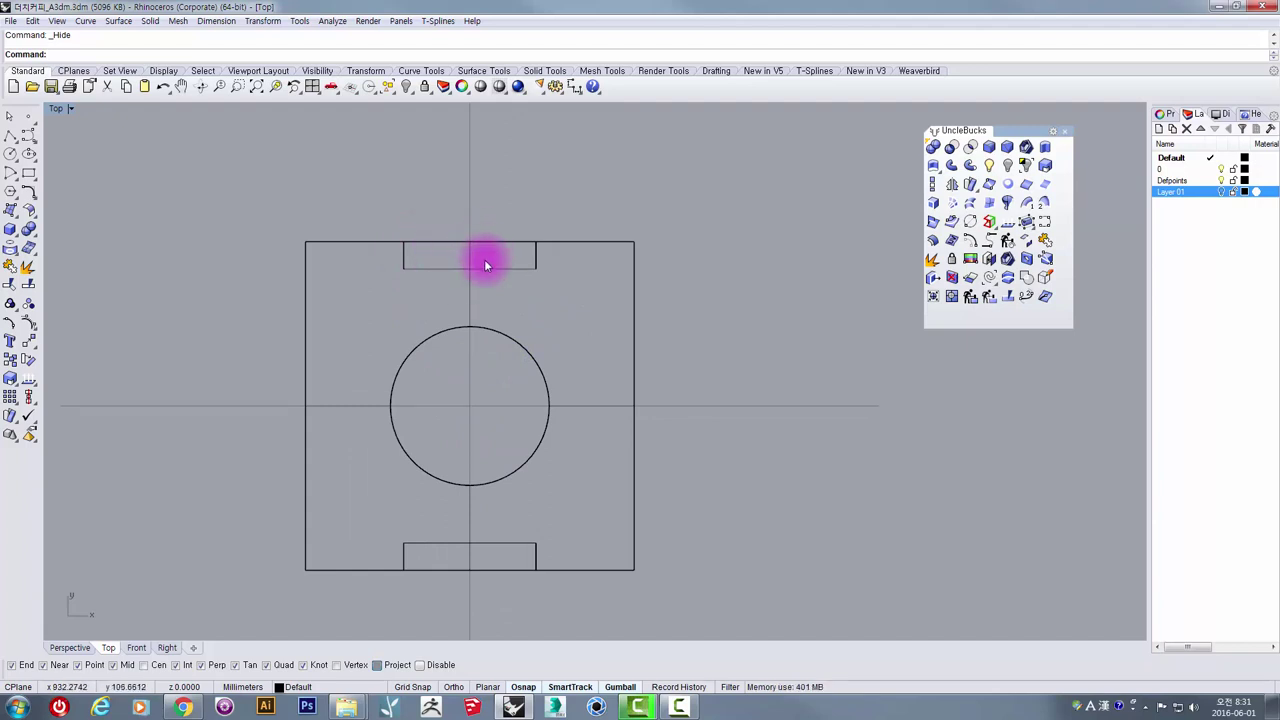
{"action": "left_click", "coordinate": [27, 173]}
{"action": "scroll", "coordinate": [457, 243], "scroll_direction": "up", "scroll_amount": 3}
{"action": "scroll", "coordinate": [460, 300], "scroll_direction": "down", "scroll_amount": 3}
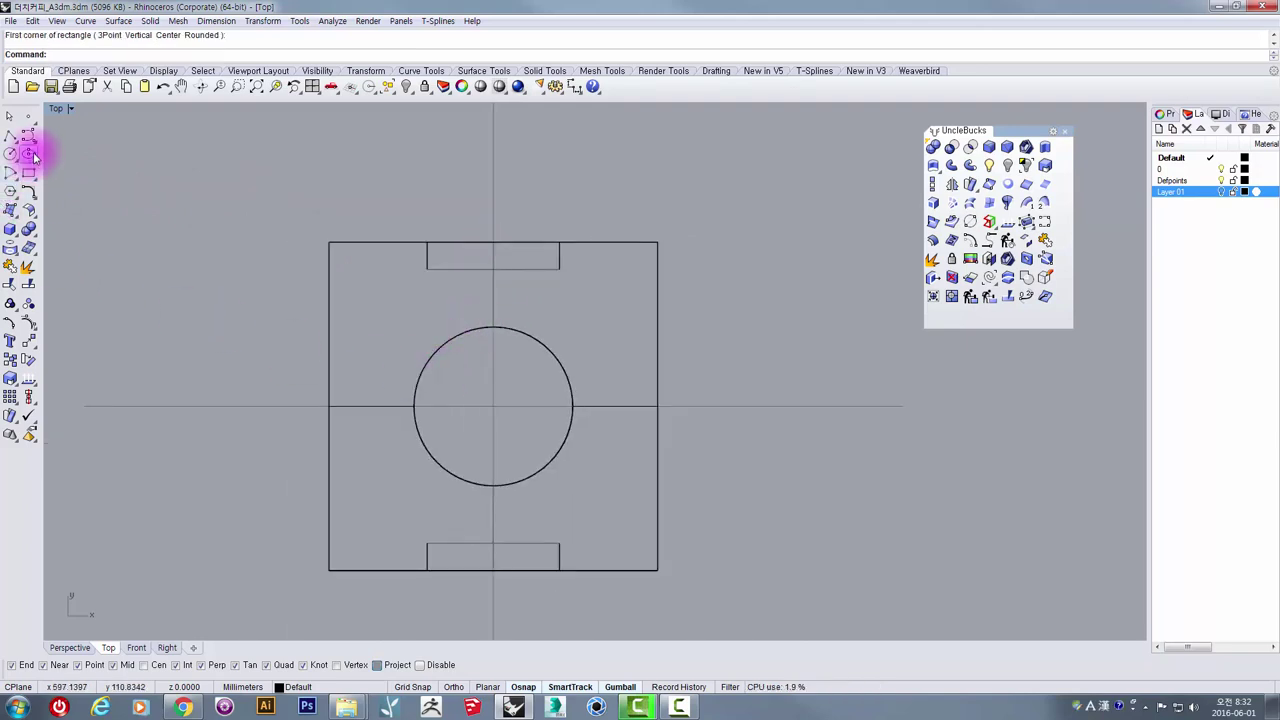
{"action": "left_click", "coordinate": [422, 368]}
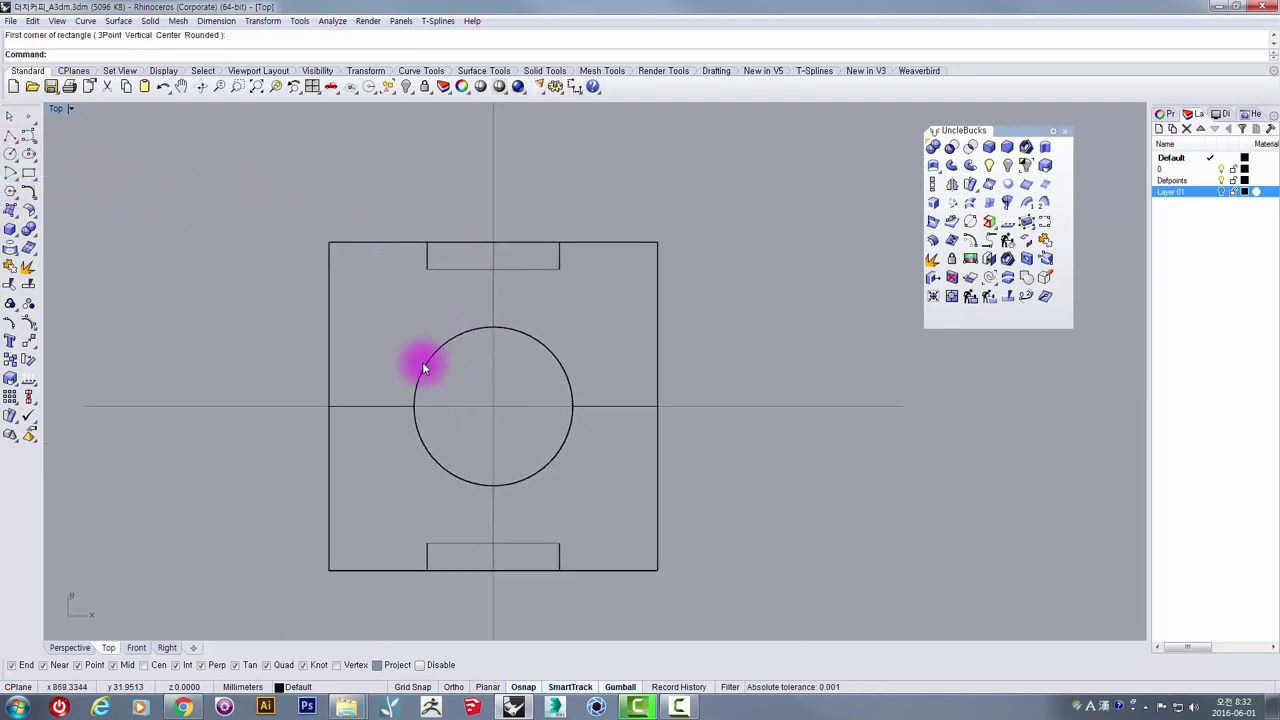
{"action": "key", "text": "Escape"}
Step: Draw a circle from the centre of the shelf's round hole out to the hole's edge
{"action": "left_click", "coordinate": [435, 350]}
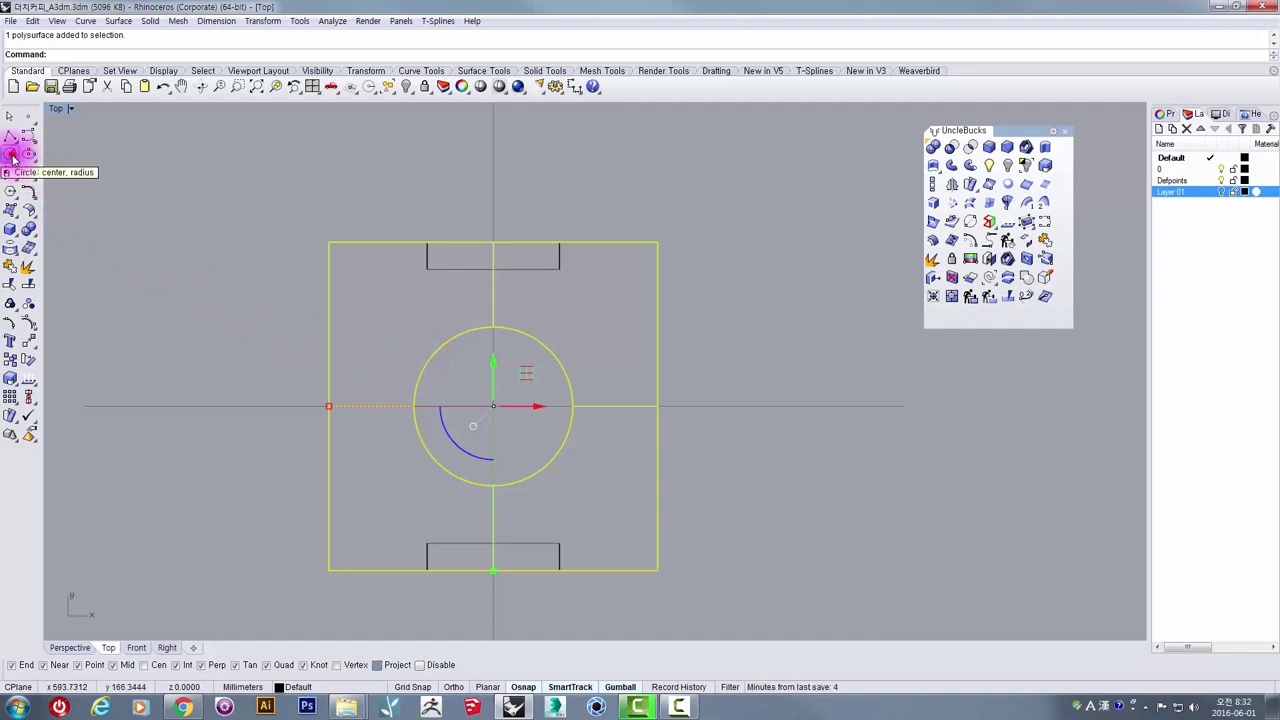
{"action": "left_click", "coordinate": [11, 155]}
{"action": "left_click", "coordinate": [493, 406]}
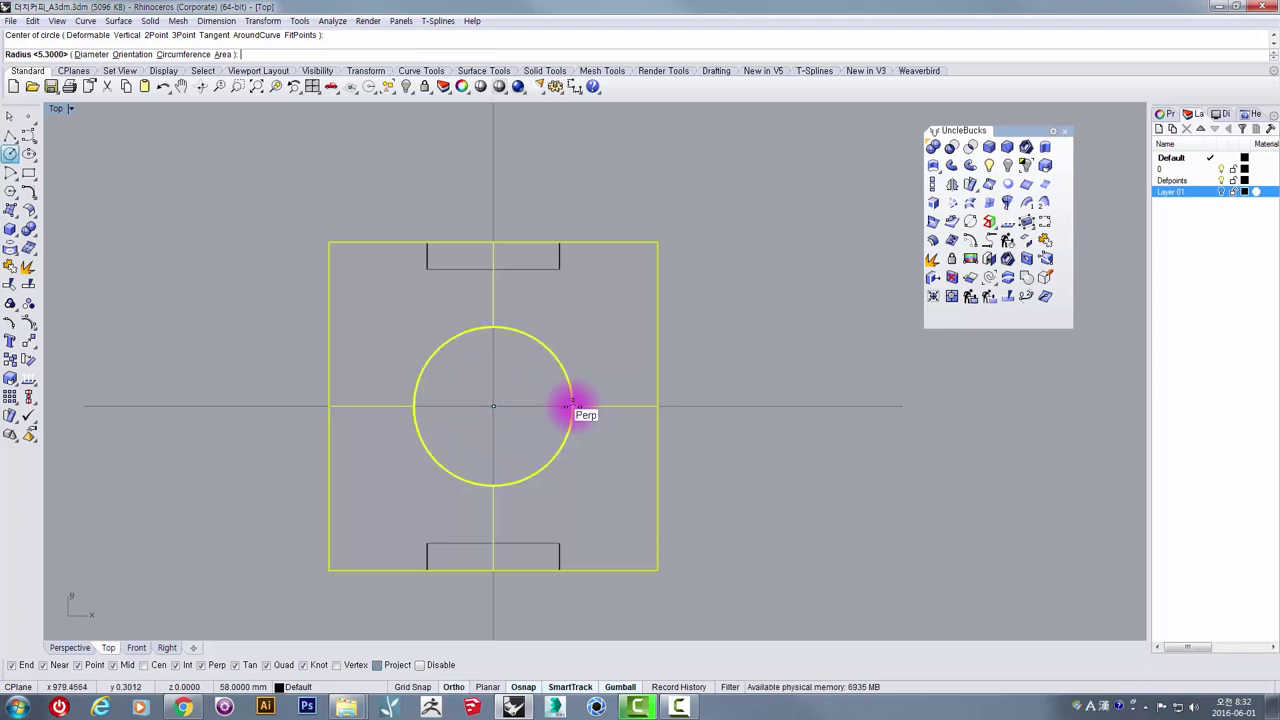
{"action": "left_click", "coordinate": [573, 407]}
Step: Offset the circle at the shelf's round hole outward by 20 mm
{"action": "left_click", "coordinate": [542, 345]}
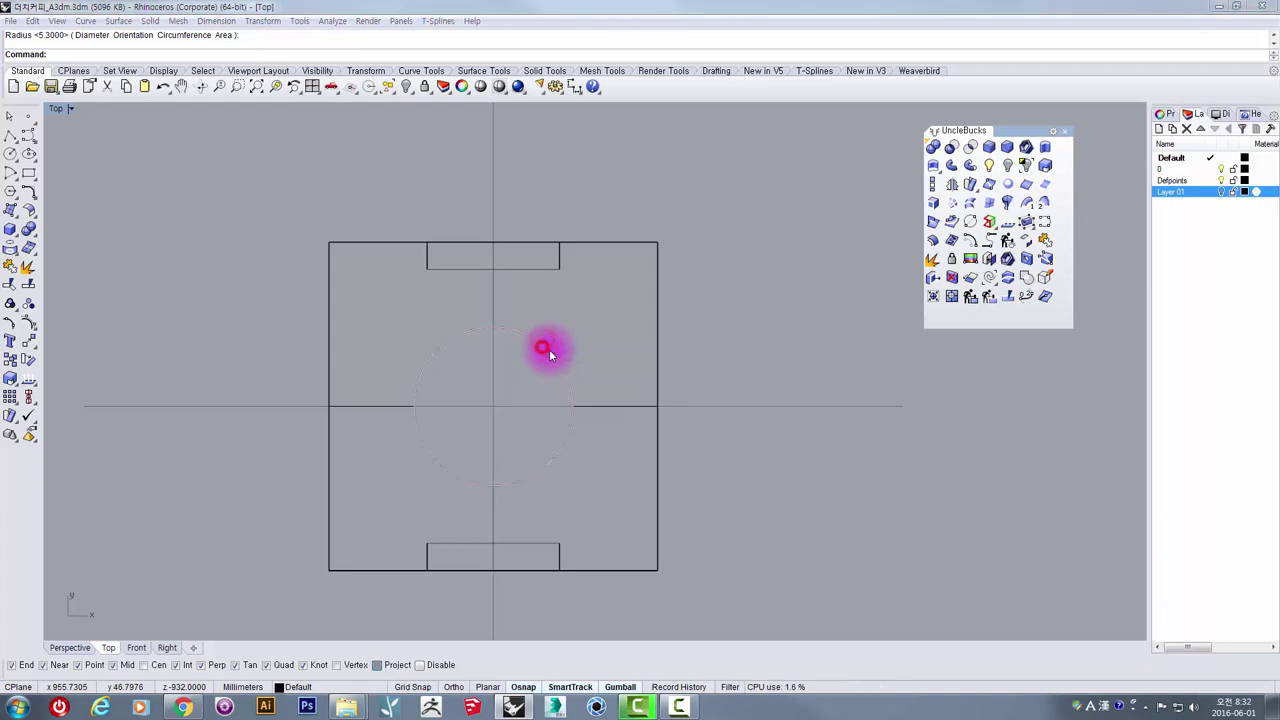
{"action": "left_click", "coordinate": [573, 379]}
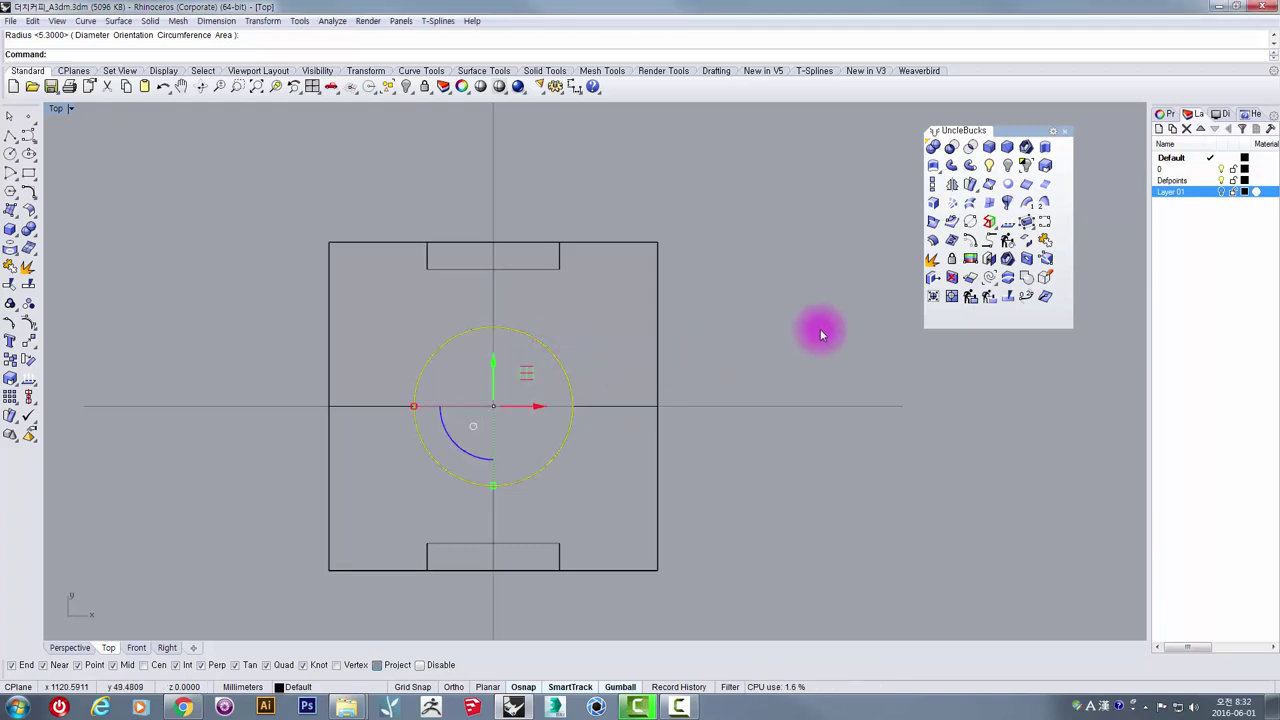
{"action": "left_click", "coordinate": [971, 240]}
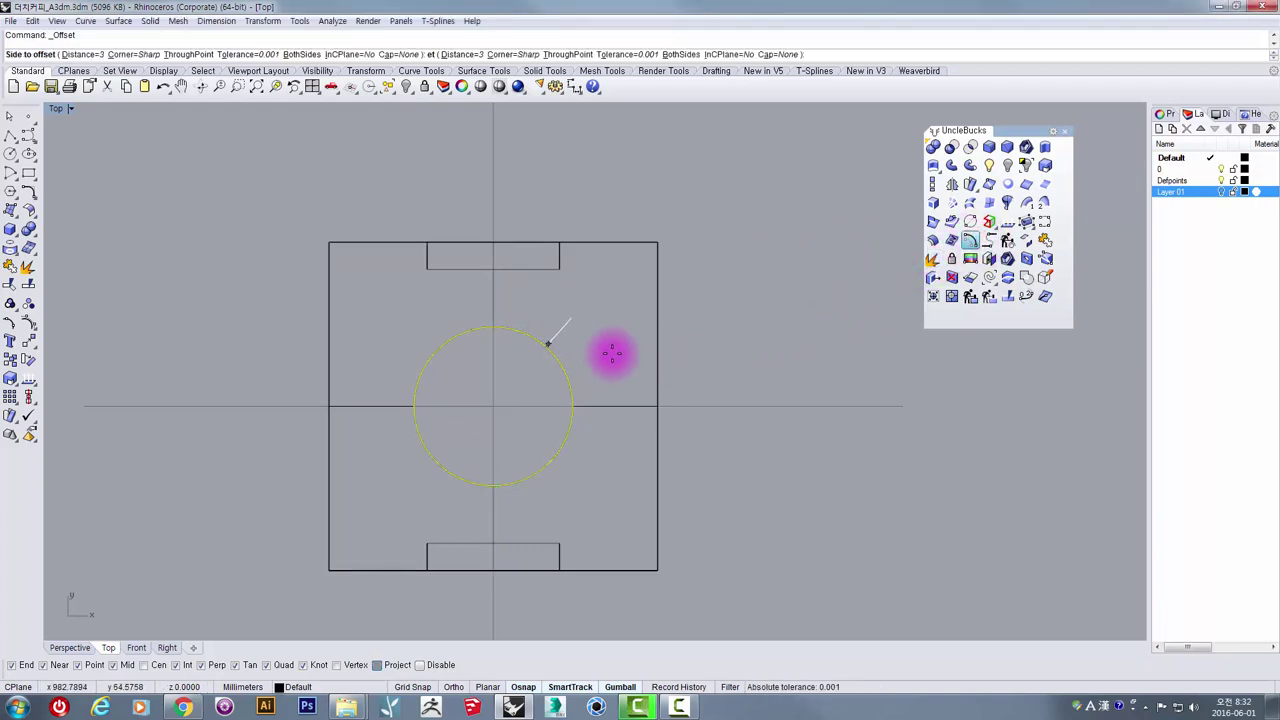
{"action": "type", "text": "2"}
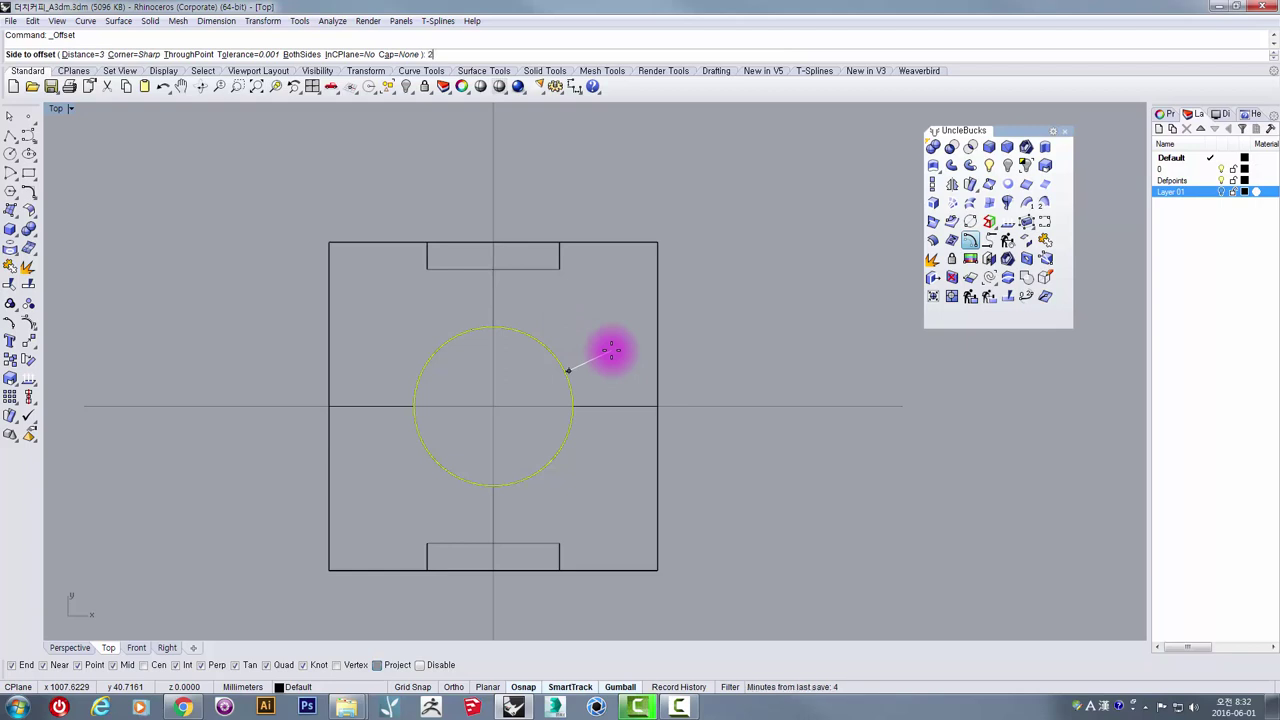
{"action": "type", "text": "0"}
{"action": "key", "text": "Return"}
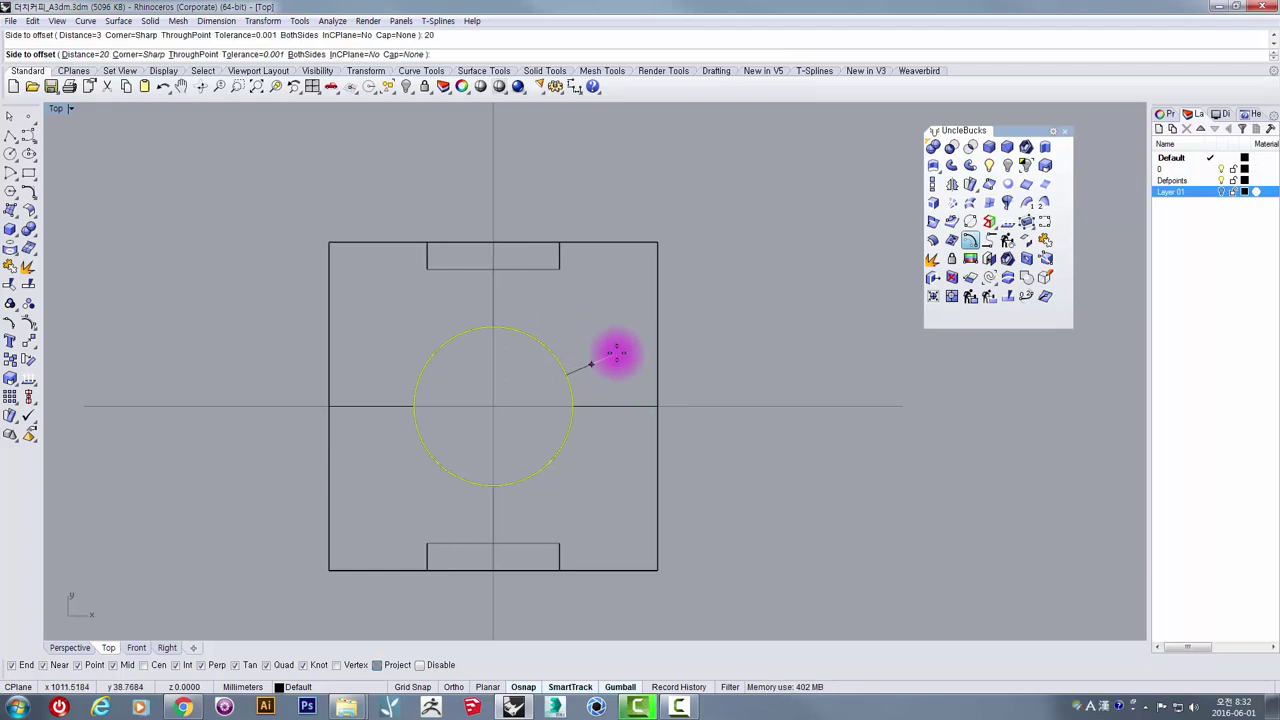
{"action": "left_click", "coordinate": [616, 352]}
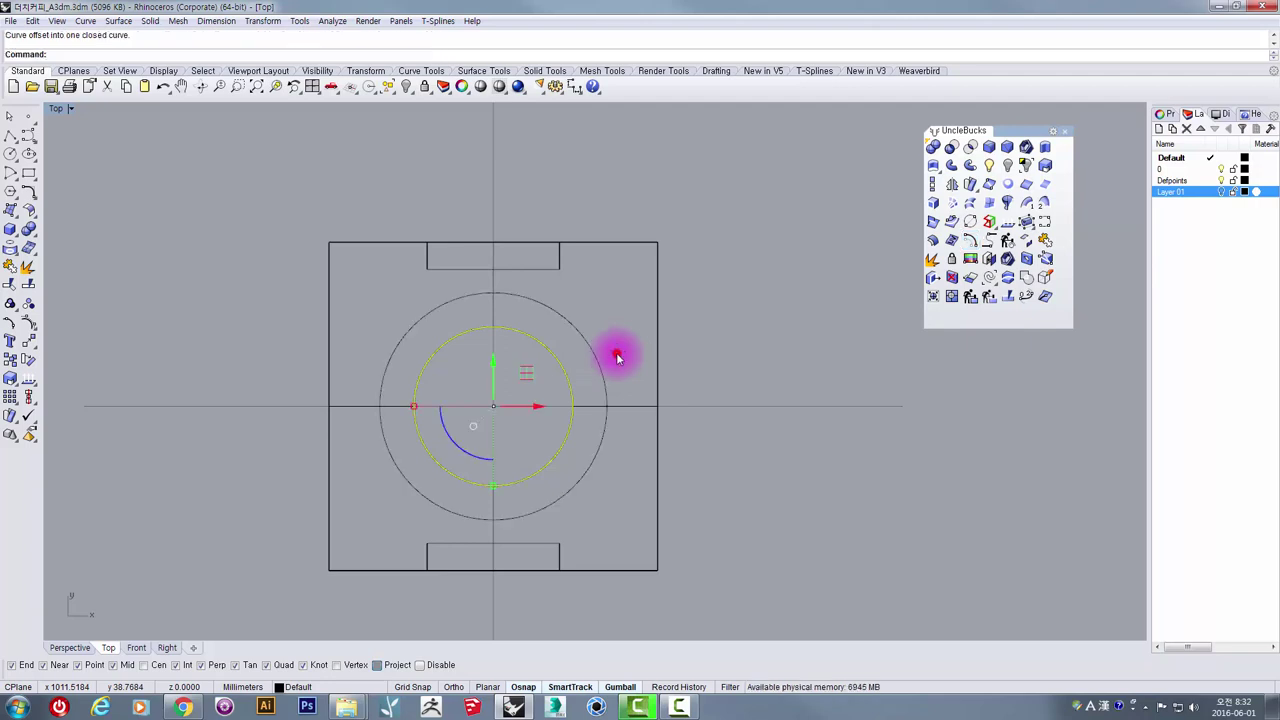
Step: Draw a rectangle from the upper notch's inner edge, just inside its corner, to the vertical centre line between the two circles
{"action": "scroll", "coordinate": [430, 262], "scroll_direction": "up", "scroll_amount": 2}
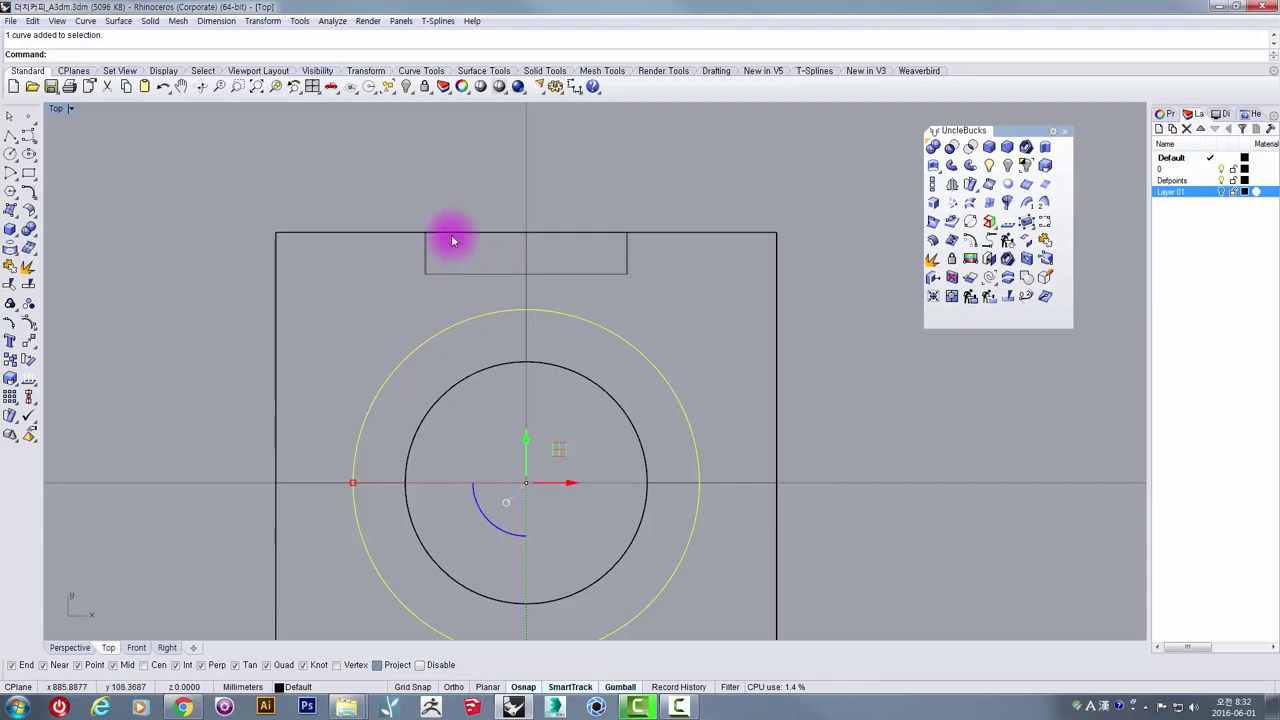
{"action": "scroll", "coordinate": [416, 265], "scroll_direction": "up", "scroll_amount": 3}
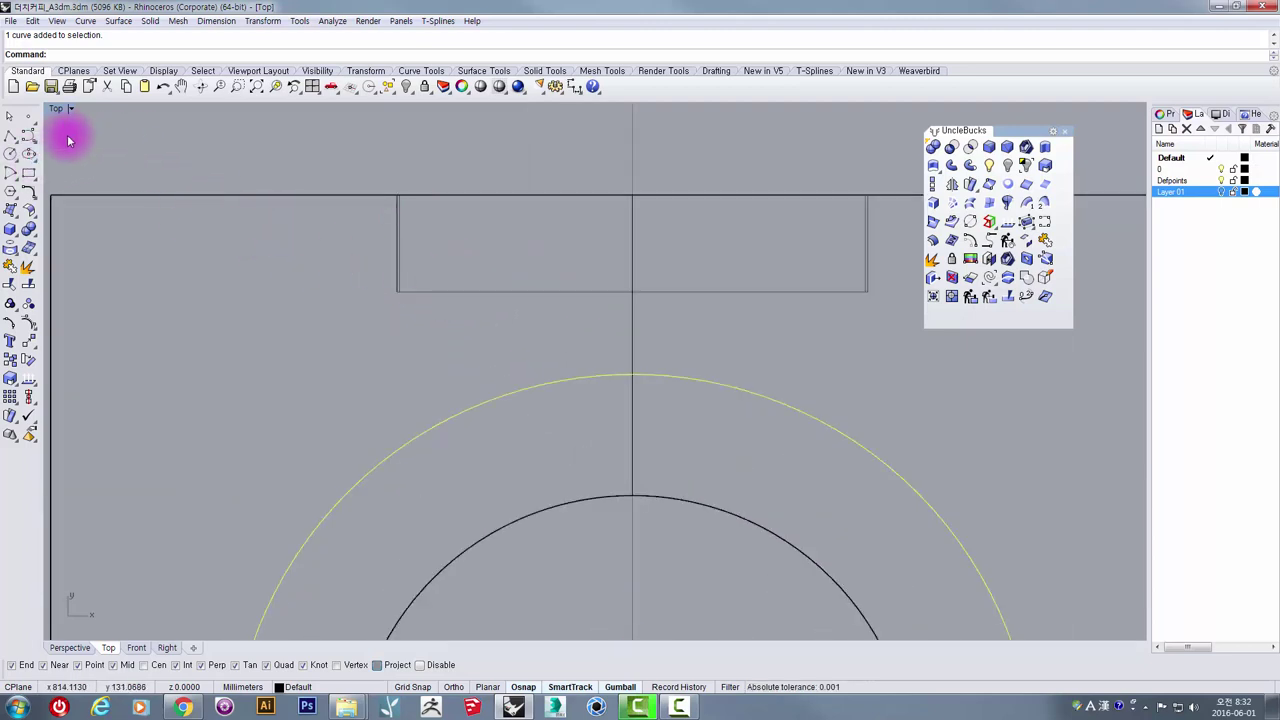
{"action": "left_click", "coordinate": [30, 174]}
{"action": "scroll", "coordinate": [511, 308], "scroll_direction": "up", "scroll_amount": 2}
{"action": "right_click_drag", "start_coordinate": [491, 306], "coordinate": [376, 326]}
{"action": "left_click", "coordinate": [269, 303]}
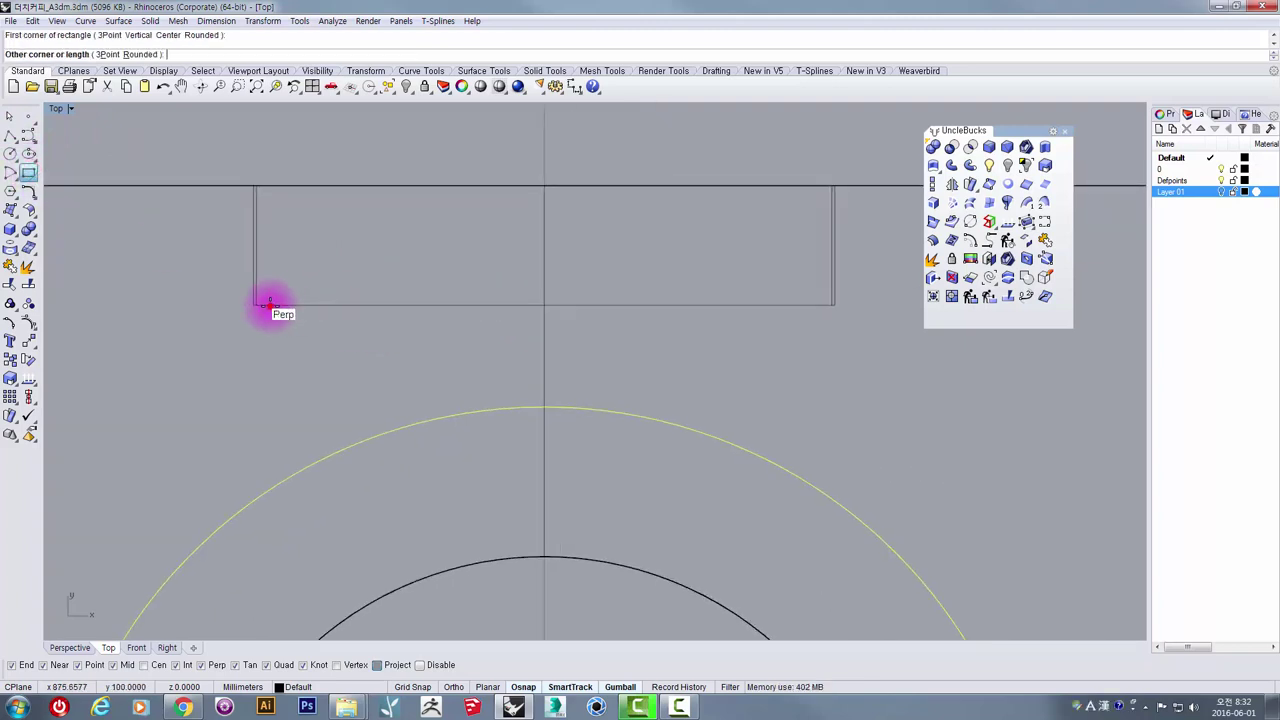
{"action": "left_click", "coordinate": [538, 510]}
{"action": "left_click_drag", "start_coordinate": [223, 398], "coordinate": [223, 394]}
Step: Draw a smaller rectangle inside the upper notch, from the shelf's outer edge to the notch's inner edge at the centre line
{"action": "scroll", "coordinate": [233, 388], "scroll_direction": "down", "scroll_amount": 6}
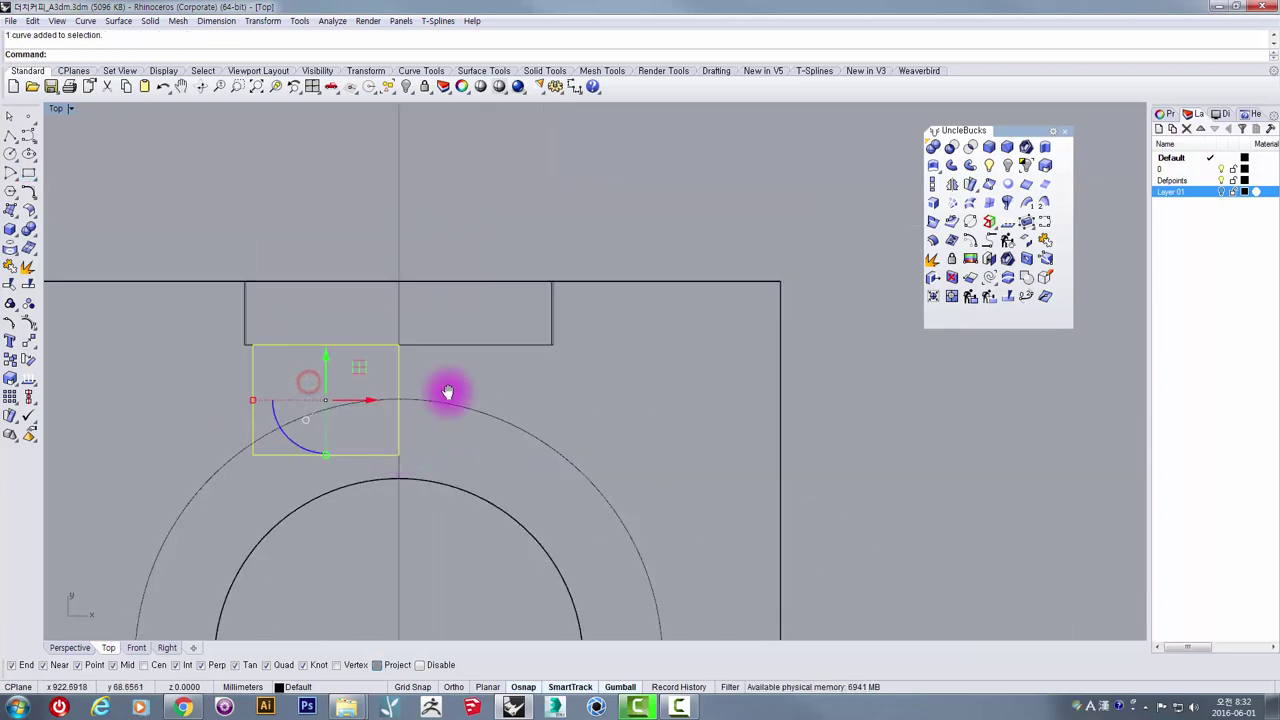
{"action": "right_click_drag", "start_coordinate": [448, 392], "coordinate": [492, 398]}
{"action": "scroll", "coordinate": [385, 333], "scroll_direction": "up", "scroll_amount": 6}
{"action": "left_click", "coordinate": [335, 291]}
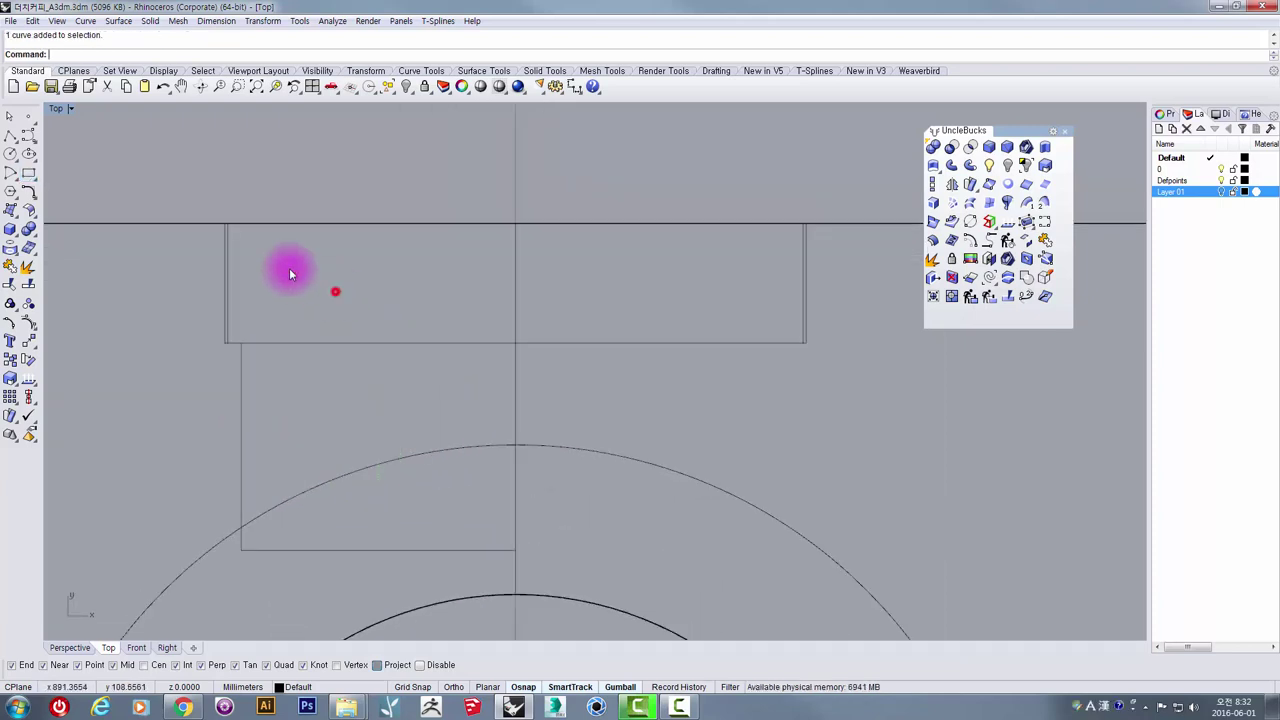
{"action": "left_click", "coordinate": [28, 174]}
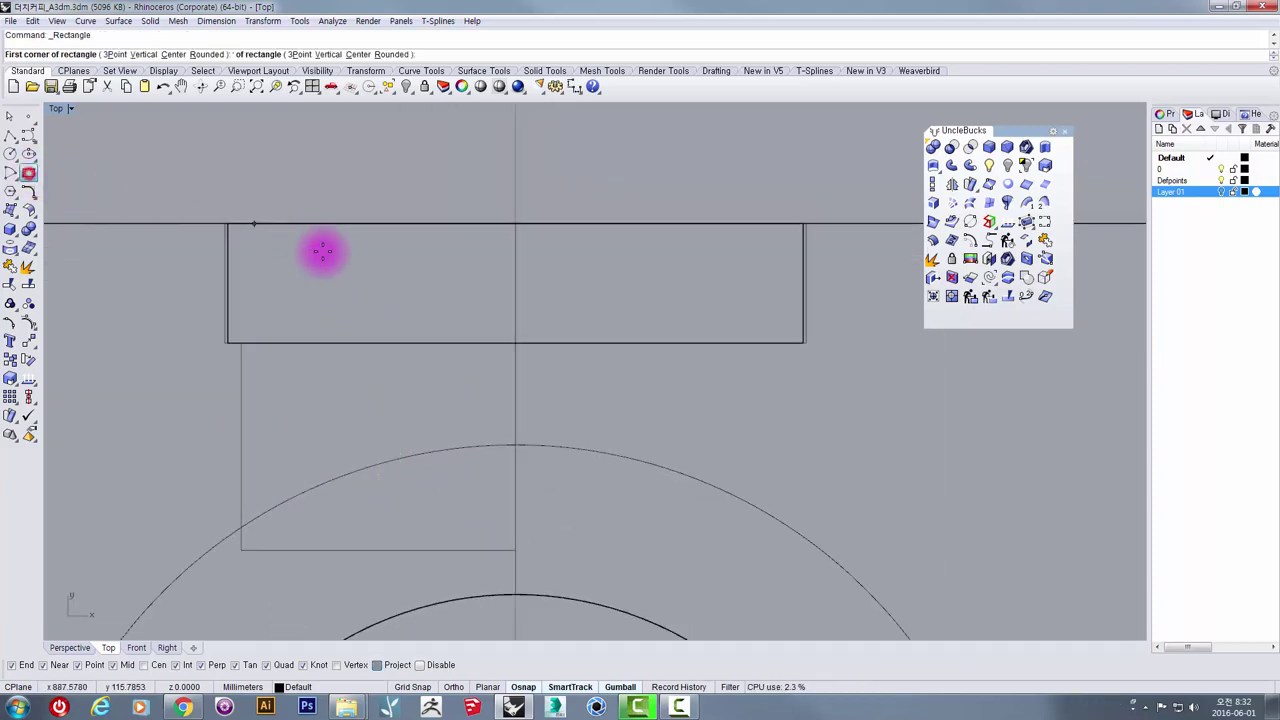
{"action": "left_click", "coordinate": [371, 222]}
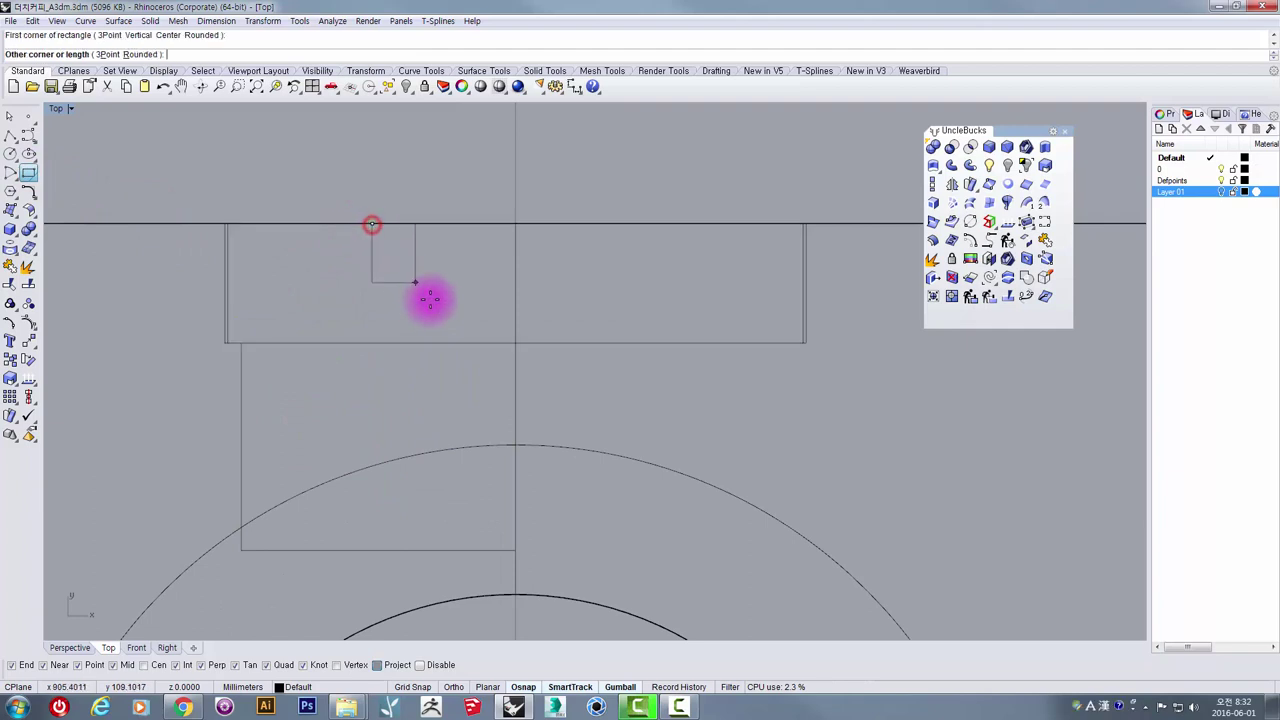
{"action": "left_click", "coordinate": [512, 342]}
Step: Mirror copies of both rectangles across the shelf's vertical centre line
{"action": "scroll", "coordinate": [503, 350], "scroll_direction": "down", "scroll_amount": 2}
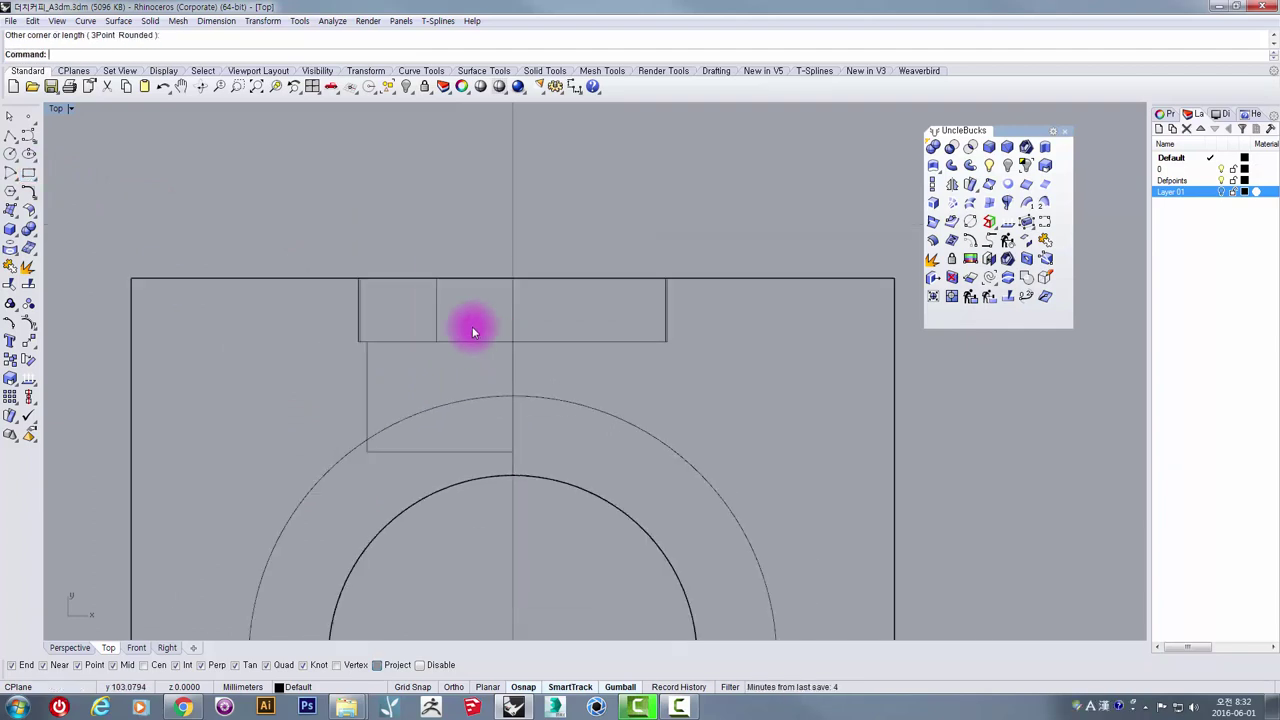
{"action": "left_click", "coordinate": [512, 335]}
{"action": "left_click", "coordinate": [369, 372], "text": "shift"}
{"action": "right_click_drag", "start_coordinate": [568, 421], "coordinate": [569, 315]}
{"action": "left_click", "coordinate": [957, 190]}
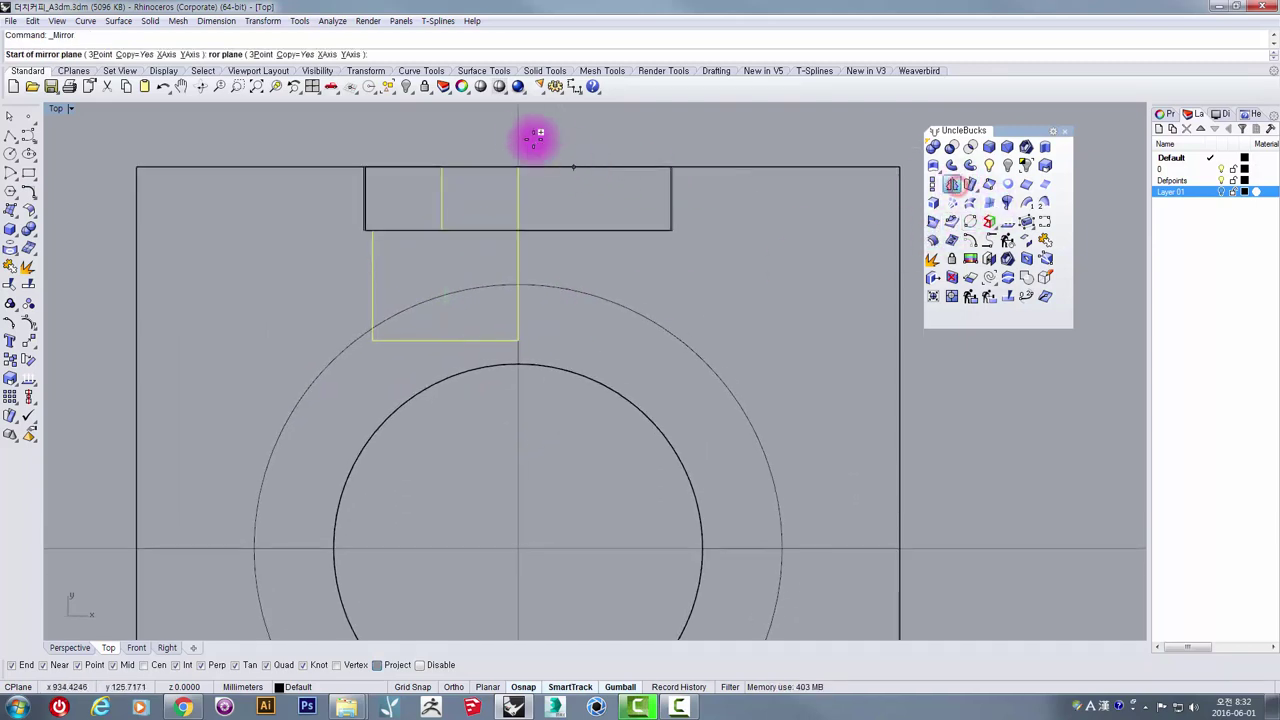
{"action": "left_click", "coordinate": [519, 124]}
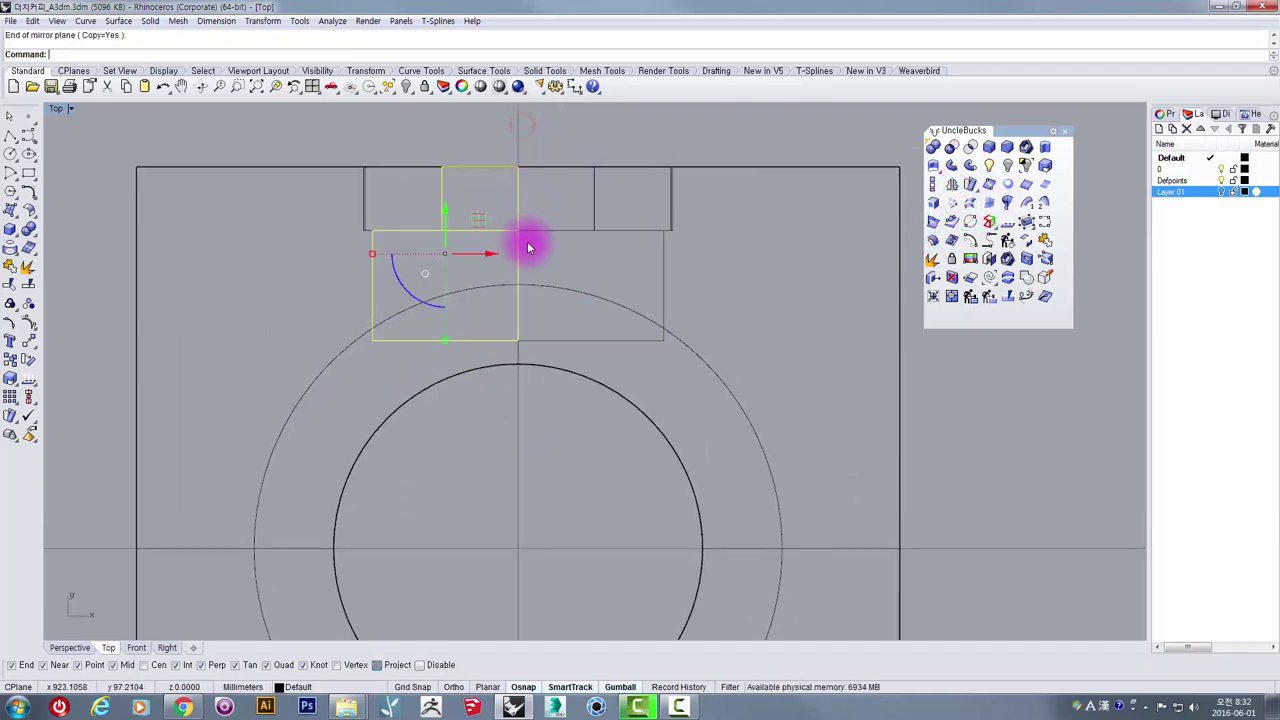
Step: Mirror copies of the four upper rectangles across the shelf's horizontal centre line to the lower notch
{"action": "scroll", "coordinate": [526, 240], "scroll_direction": "down", "scroll_amount": 5}
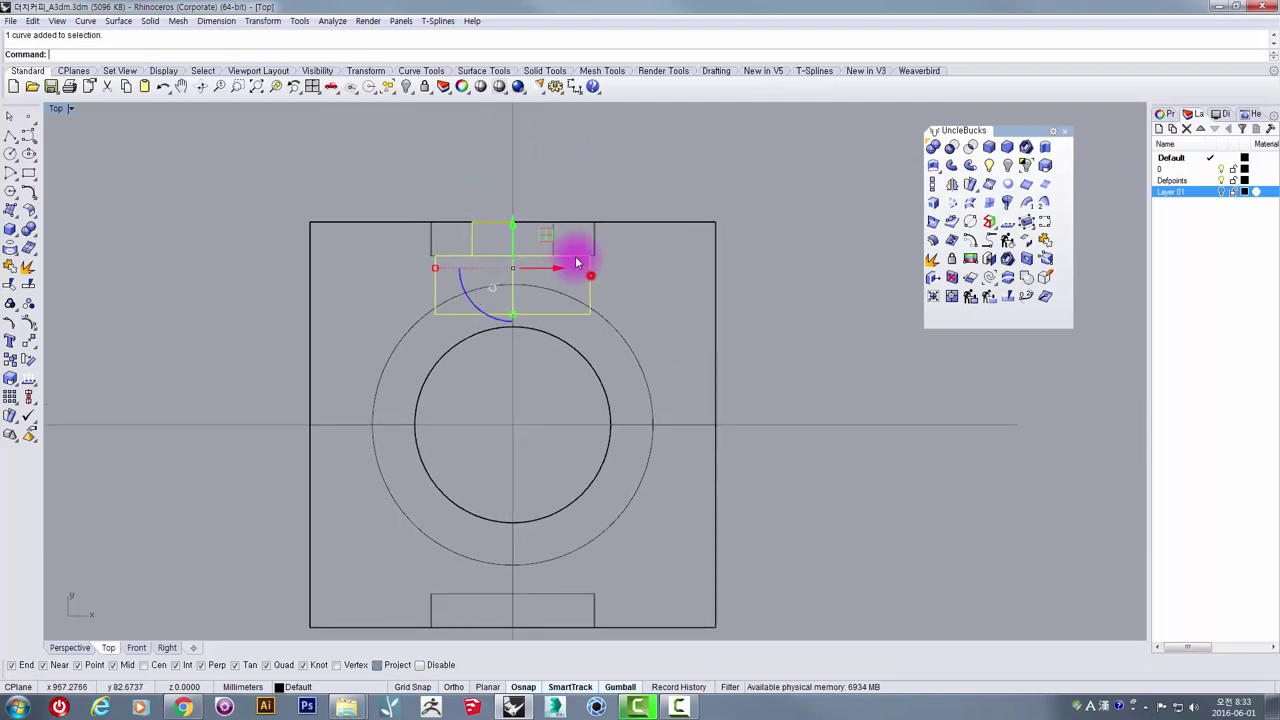
{"action": "left_click", "coordinate": [952, 185]}
{"action": "left_click", "coordinate": [781, 425]}
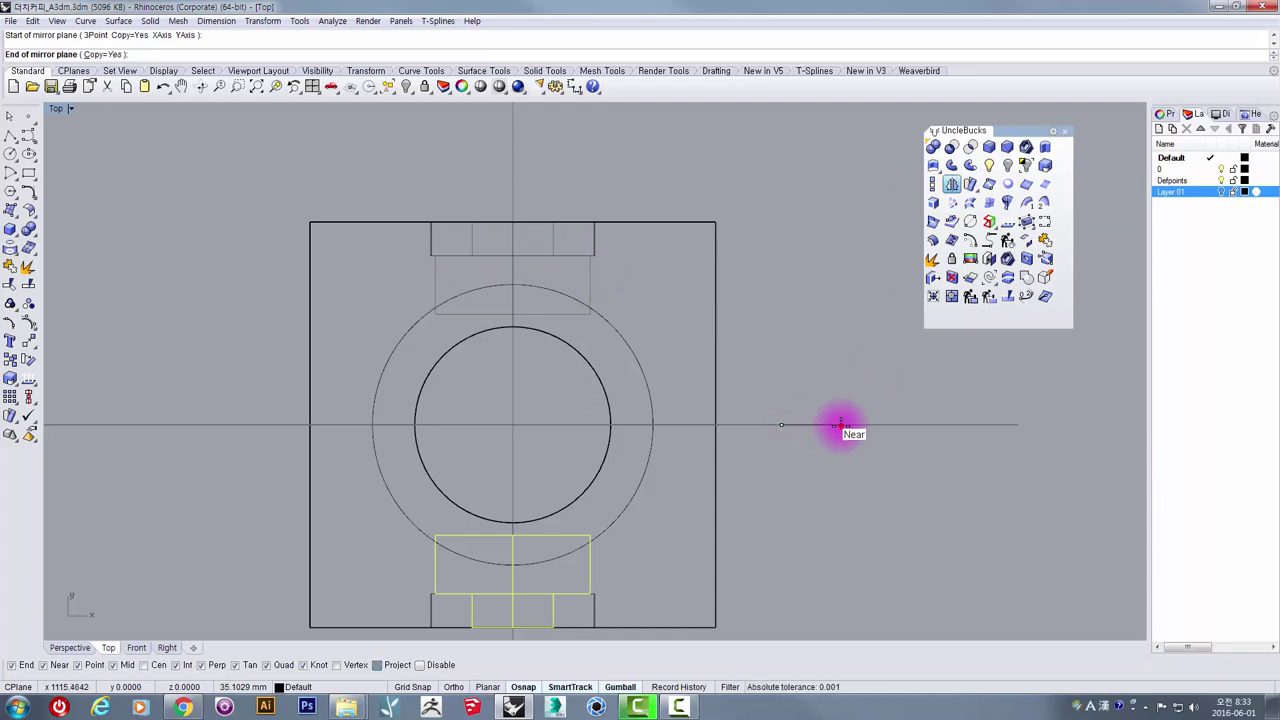
{"action": "left_click", "coordinate": [841, 425]}
{"action": "scroll", "coordinate": [834, 410], "scroll_direction": "down", "scroll_amount": 2}
{"action": "right_click_drag", "start_coordinate": [683, 428], "coordinate": [614, 347]}
Step: Select both circles together with all the rectangles at the upper and lower notches
{"action": "left_click", "coordinate": [577, 249]}
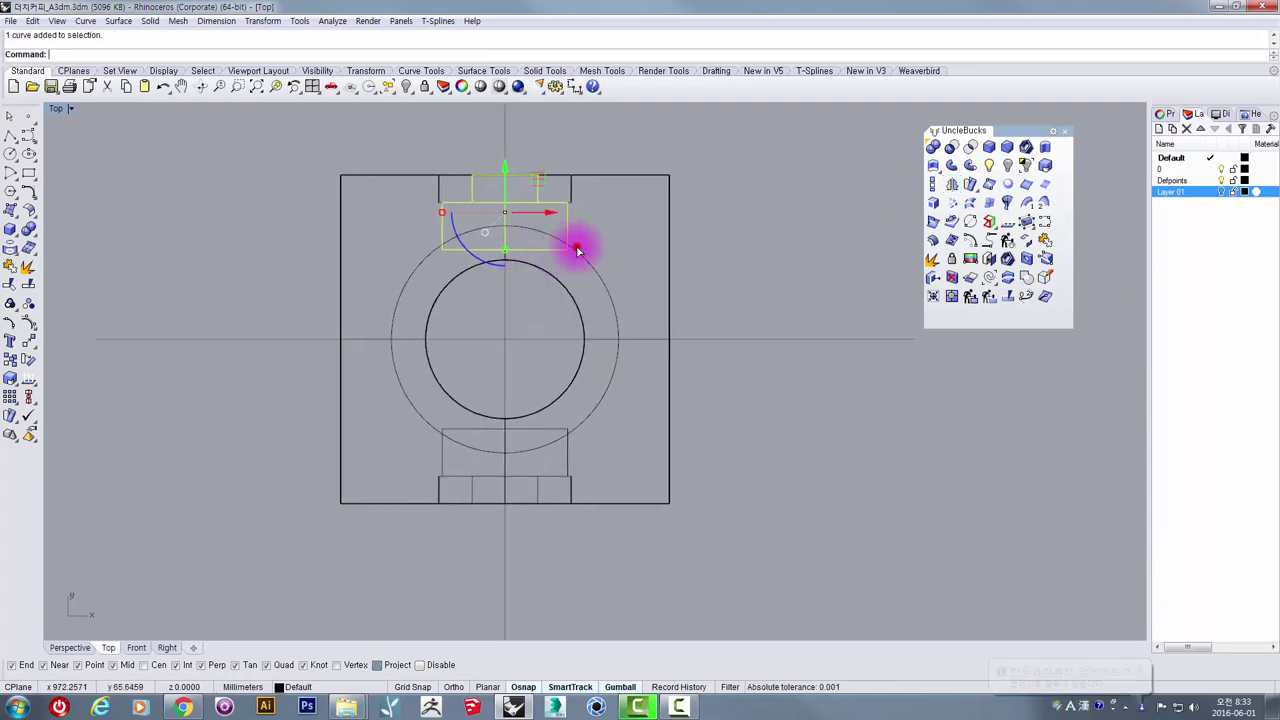
{"action": "left_click", "coordinate": [577, 250]}
{"action": "left_click", "coordinate": [555, 278]}
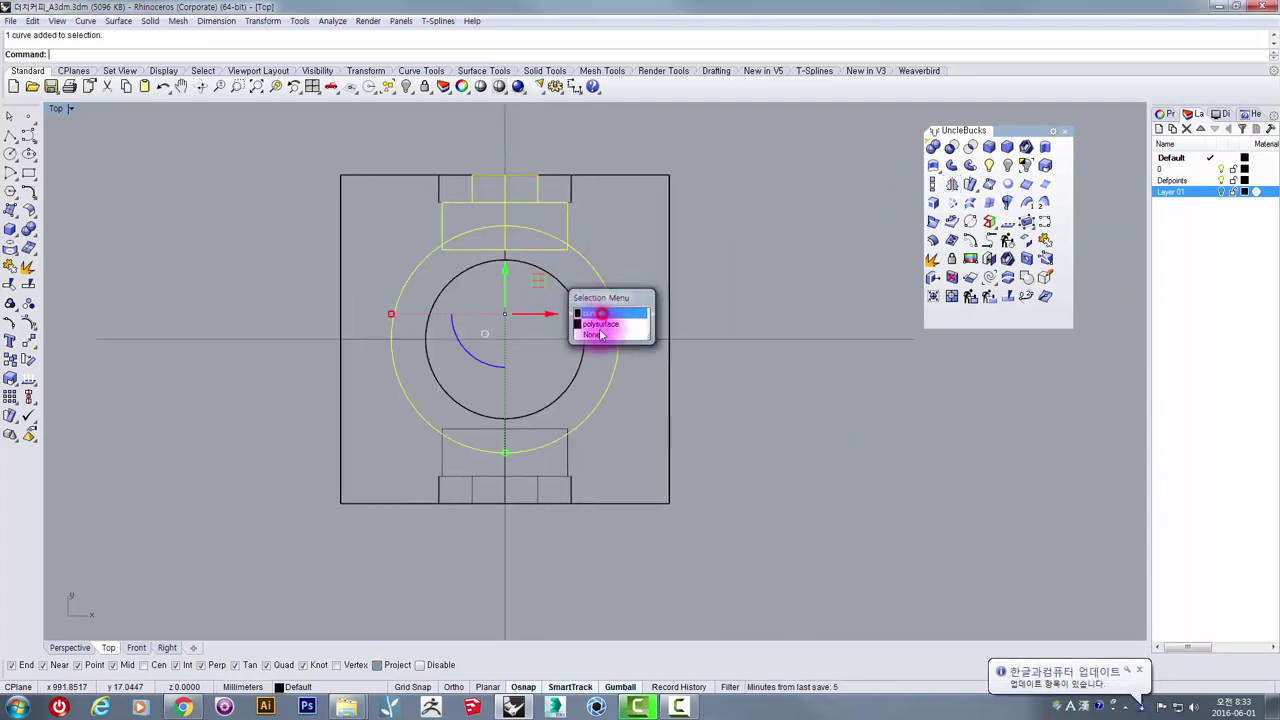
{"action": "left_click", "coordinate": [600, 314]}
{"action": "left_click", "coordinate": [566, 451], "text": "shift"}
{"action": "left_click", "coordinate": [533, 489], "text": "shift"}
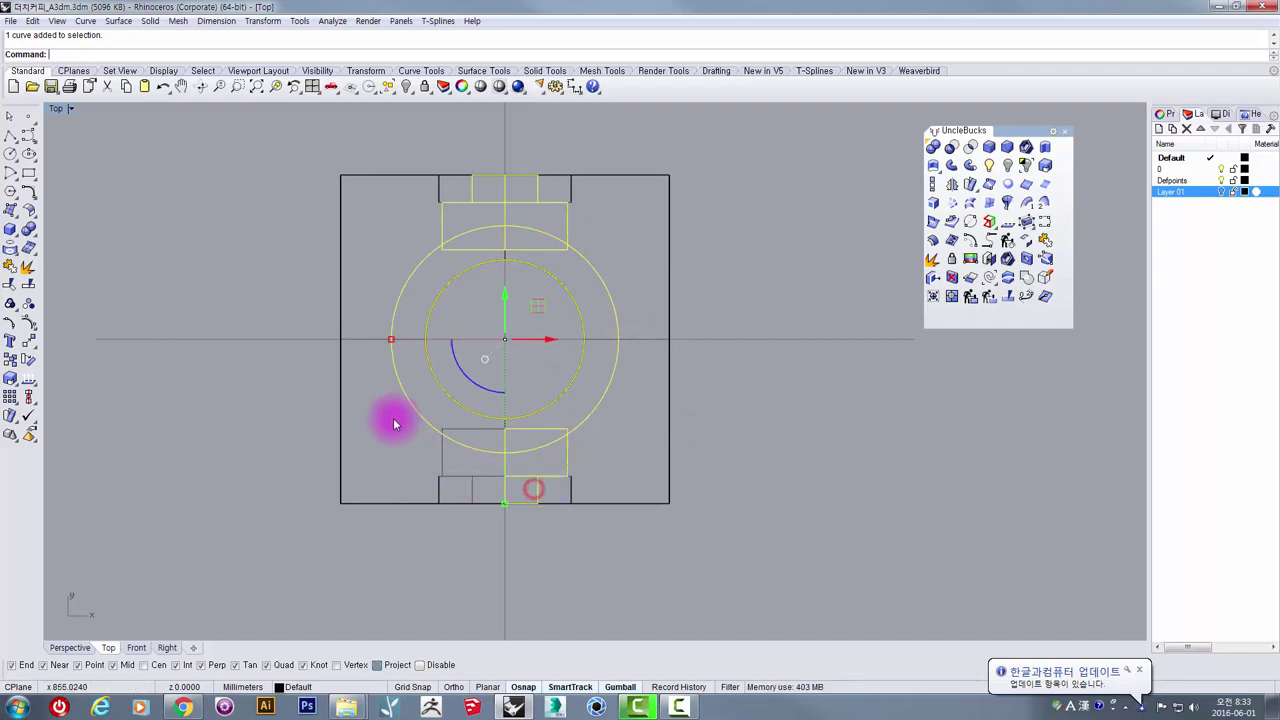
{"action": "left_click_drag", "start_coordinate": [542, 571], "coordinate": [542, 568], "text": "shift"}
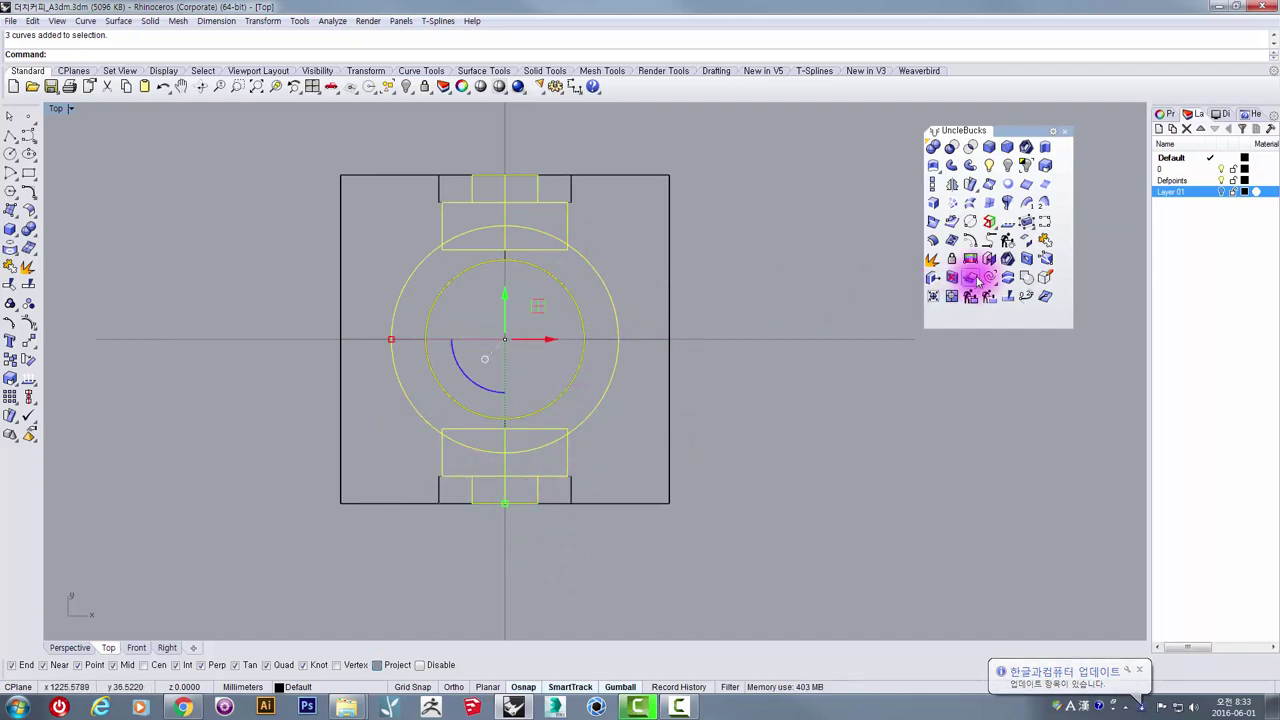
{"action": "left_click", "coordinate": [1026, 277]}
{"action": "left_click", "coordinate": [589, 309]}
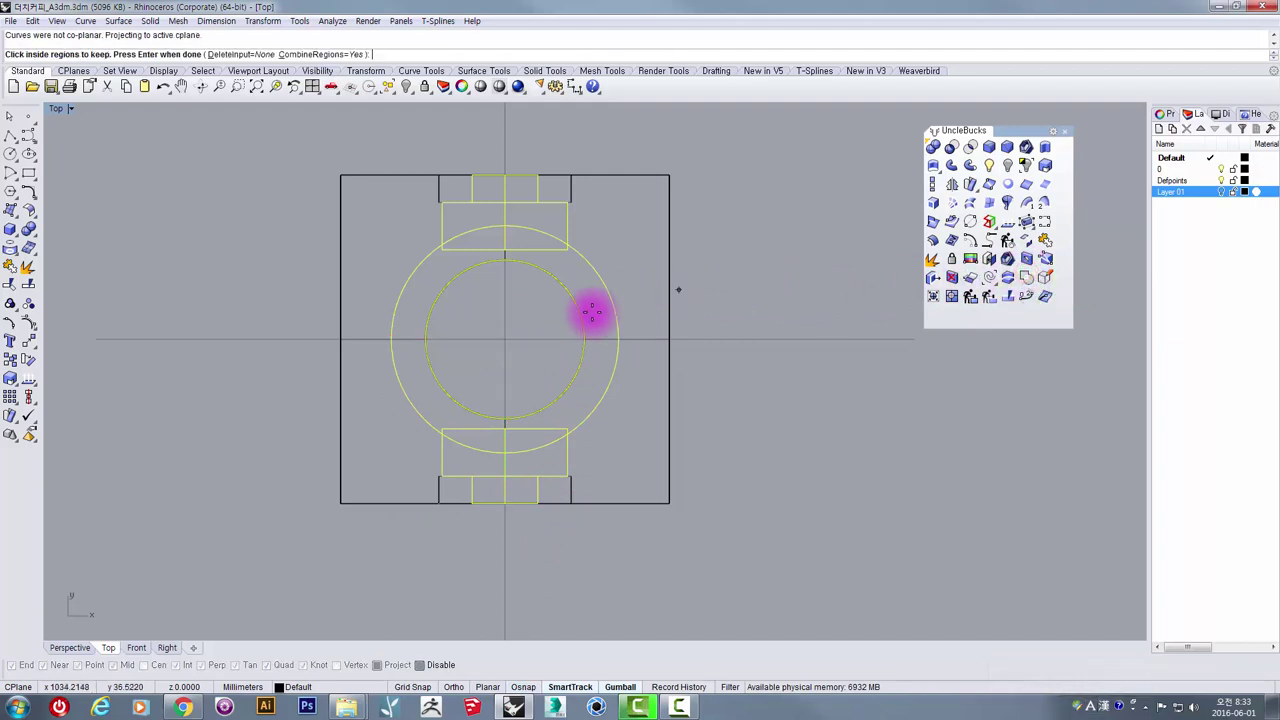
{"action": "left_click", "coordinate": [777, 200]}
{"action": "left_click", "coordinate": [582, 366]}
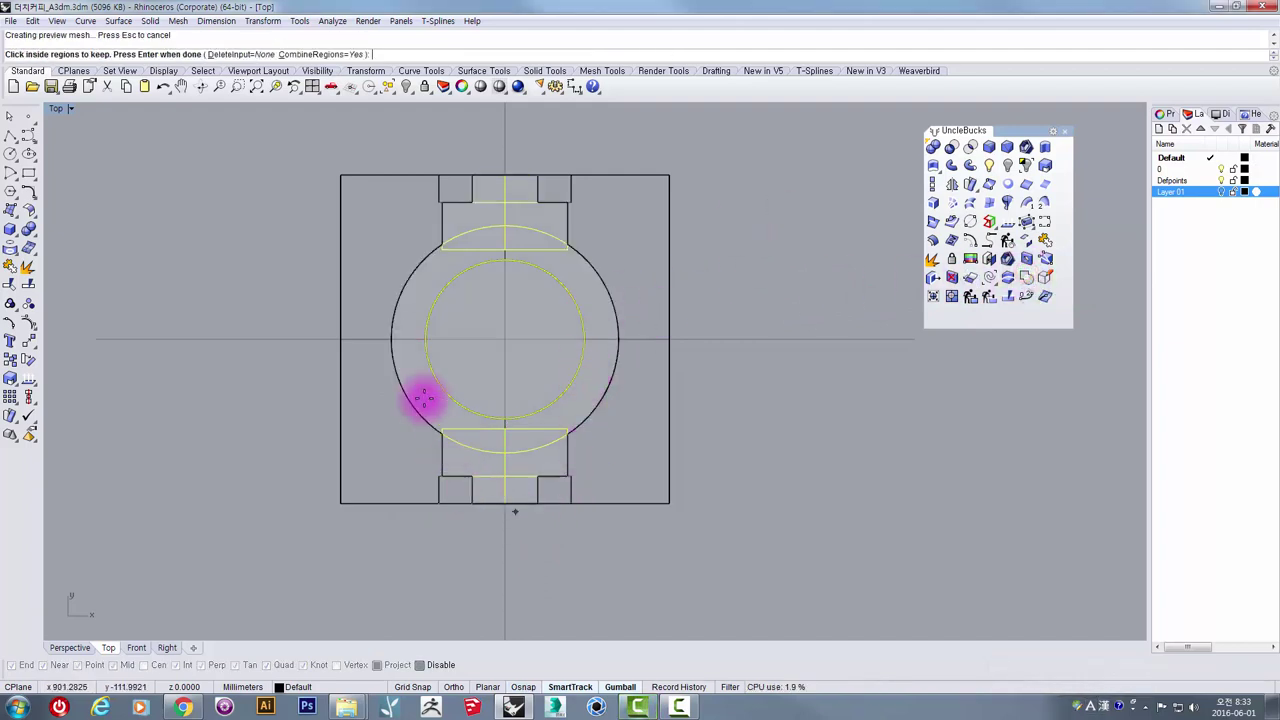
{"action": "left_click", "coordinate": [480, 306]}
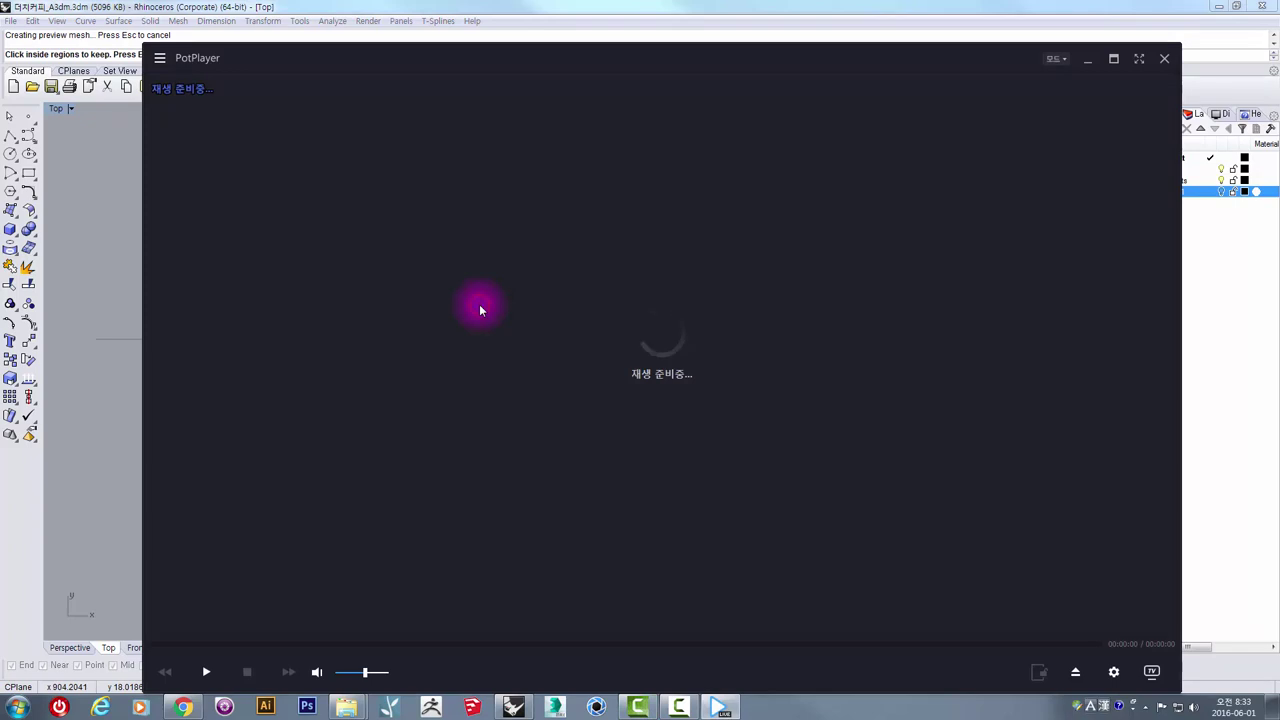
{"action": "left_click", "coordinate": [1087, 58]}
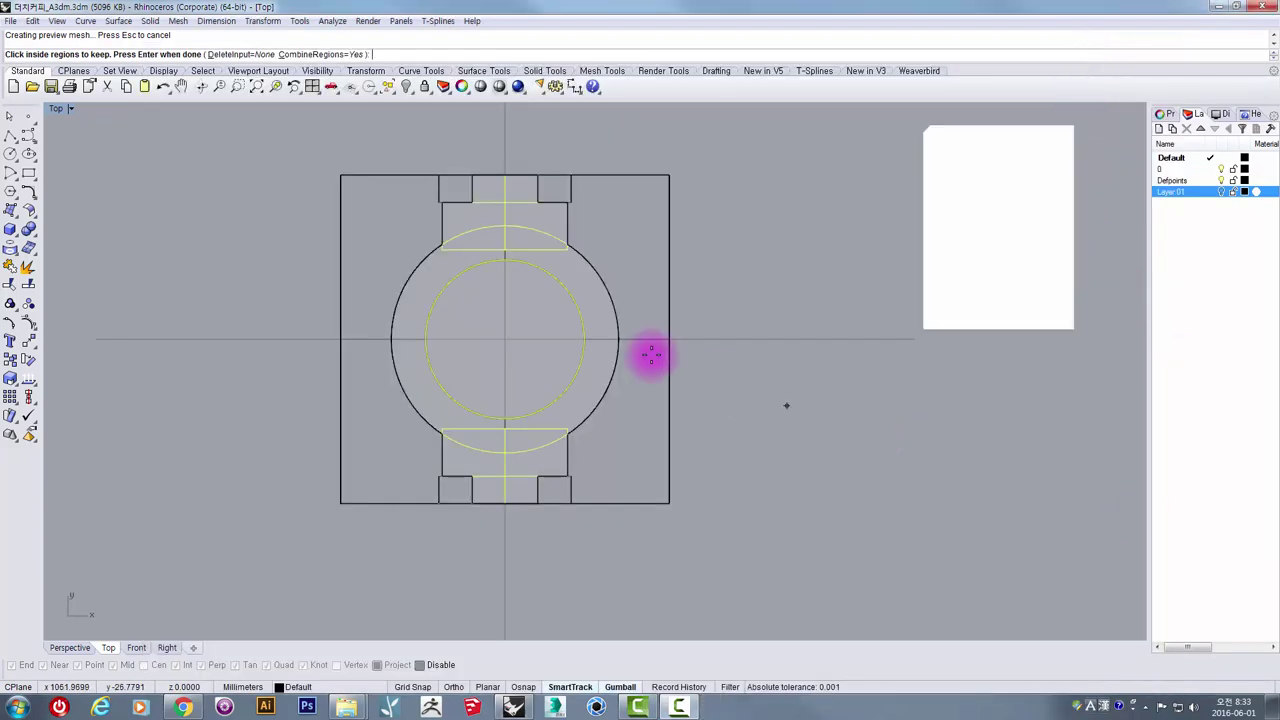
{"action": "right_click_drag", "start_coordinate": [623, 303], "coordinate": [611, 348]}
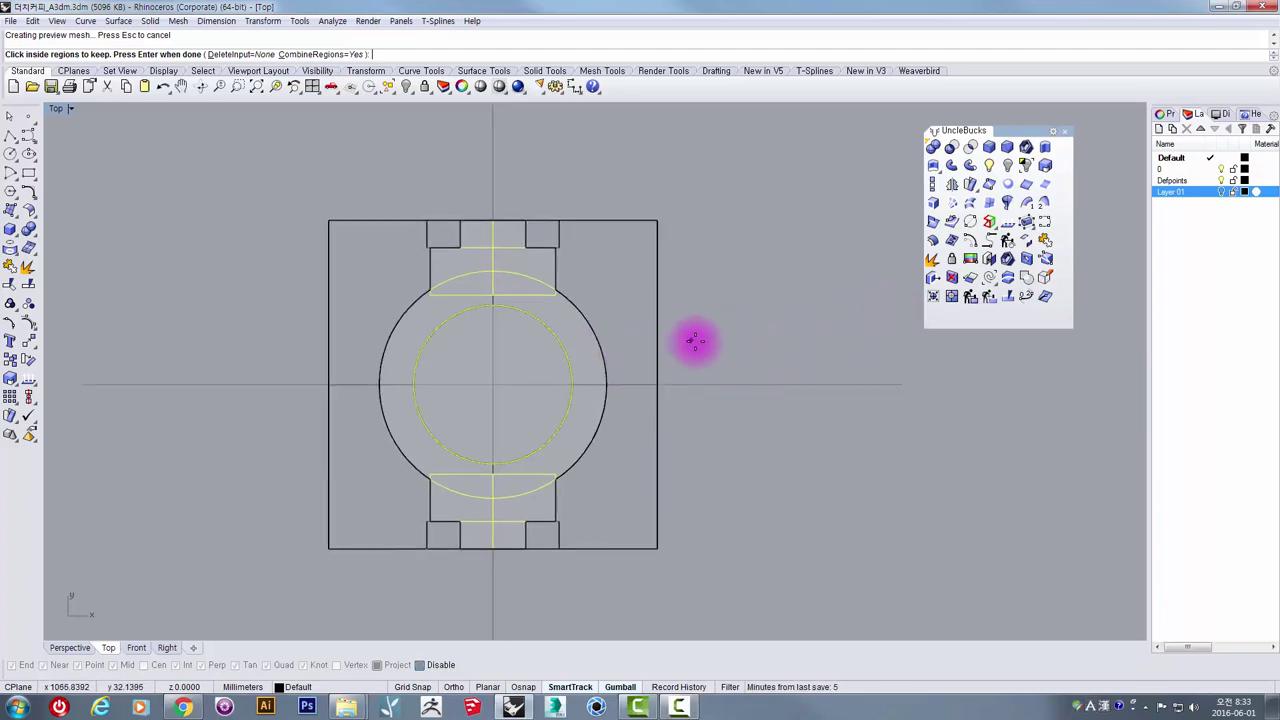
{"action": "key", "text": "Return"}
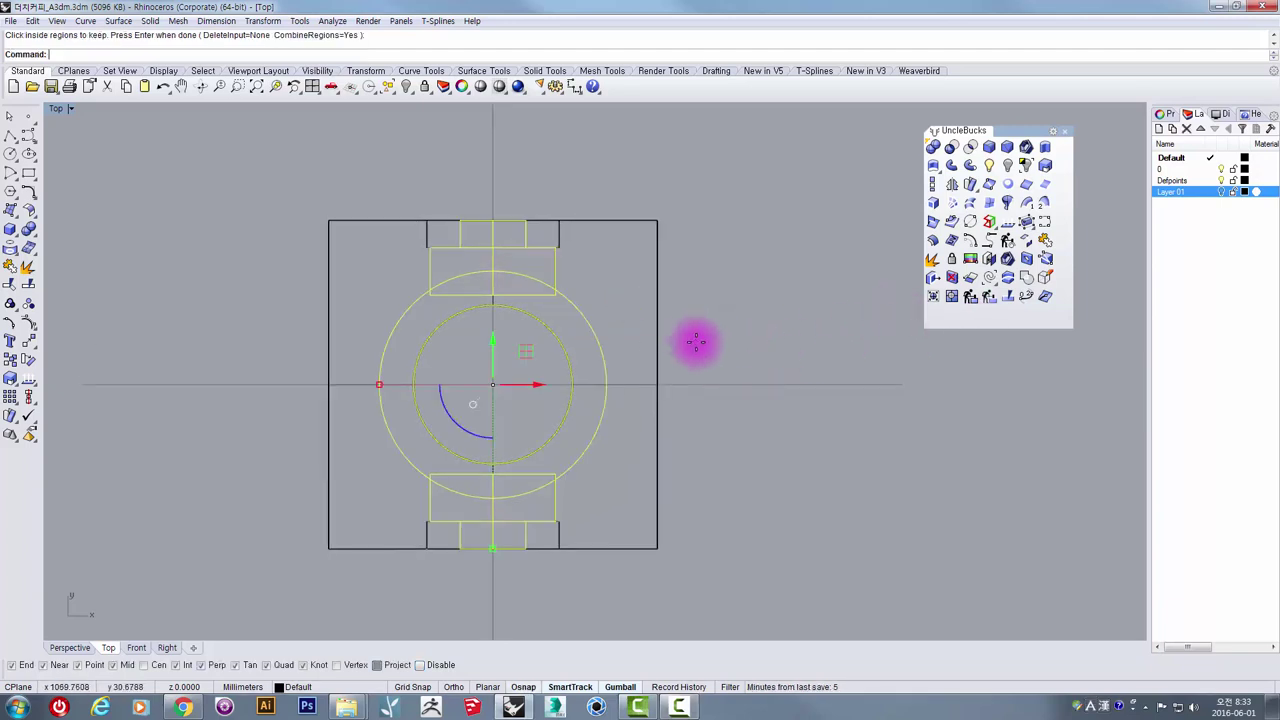
Step: Use Curve Boolean with combined regions to create the merged outline of the outer circle and rectangles, keeping the inner circle as the hole
{"action": "left_click", "coordinate": [1029, 278]}
{"action": "left_click", "coordinate": [735, 231]}
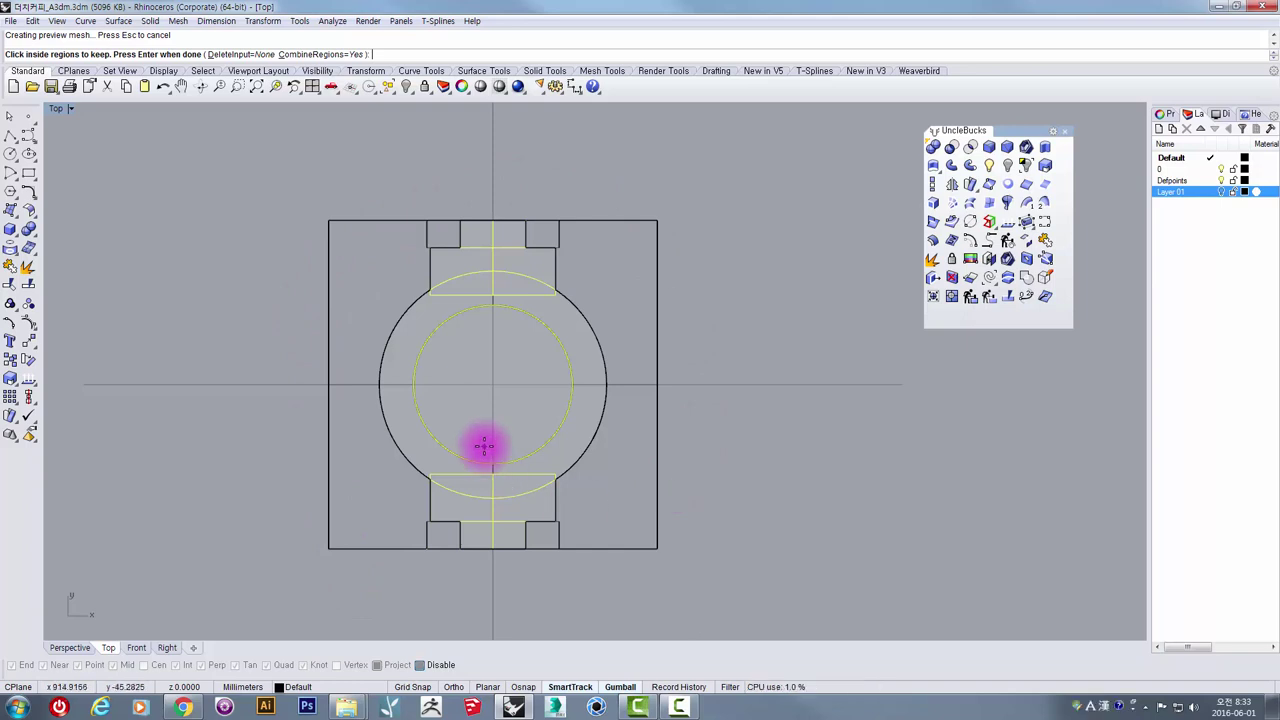
{"action": "scroll", "coordinate": [467, 402], "scroll_direction": "up", "scroll_amount": 2}
{"action": "scroll", "coordinate": [467, 402], "scroll_direction": "up", "scroll_amount": 1}
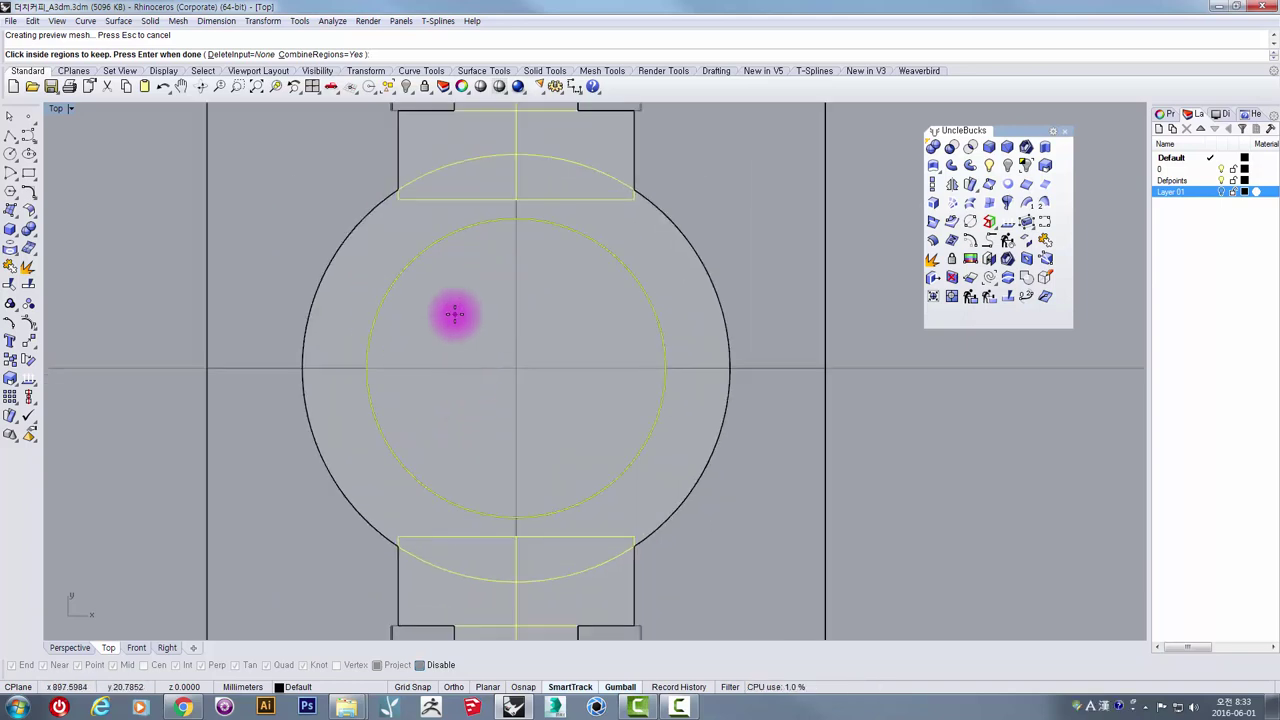
{"action": "left_click", "coordinate": [454, 314]}
{"action": "scroll", "coordinate": [456, 290], "scroll_direction": "down", "scroll_amount": 3}
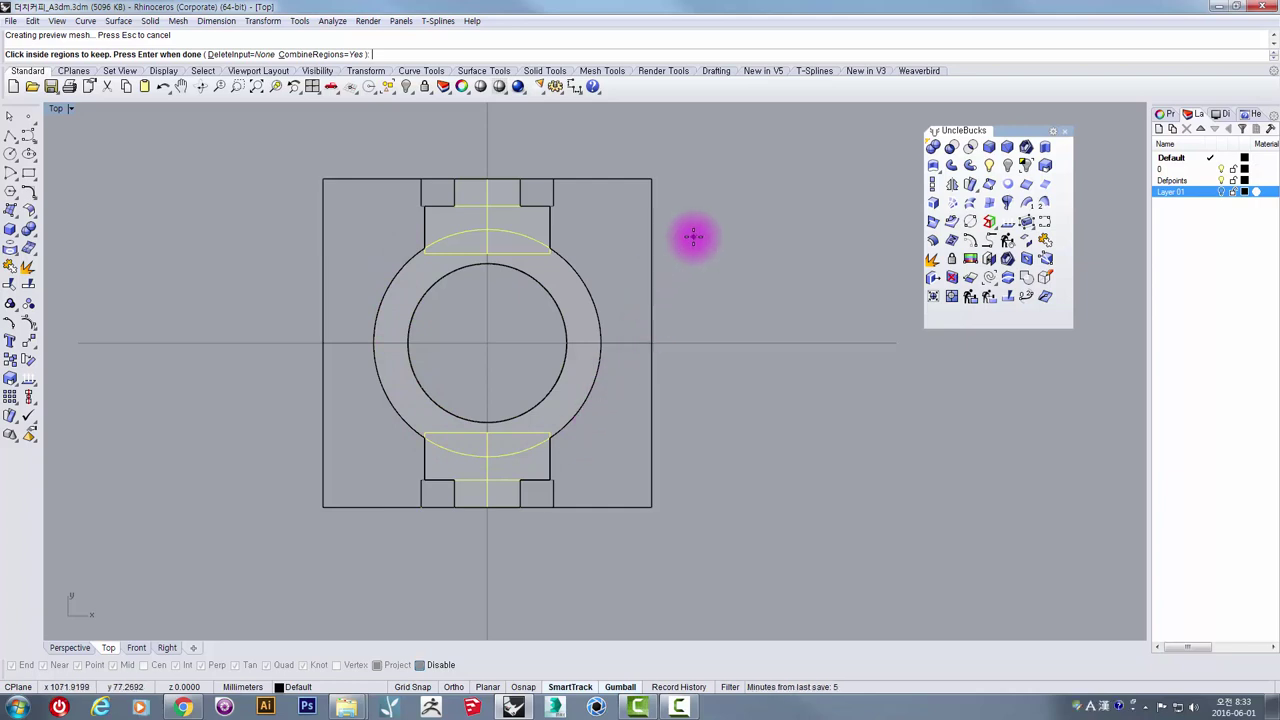
{"action": "key", "text": "Return"}
Step: Restore the four-view layout and raise the merged outline and hole curve vertically to just above the top shelf in the Front view
{"action": "scroll", "coordinate": [496, 244], "scroll_direction": "up", "scroll_amount": 2}
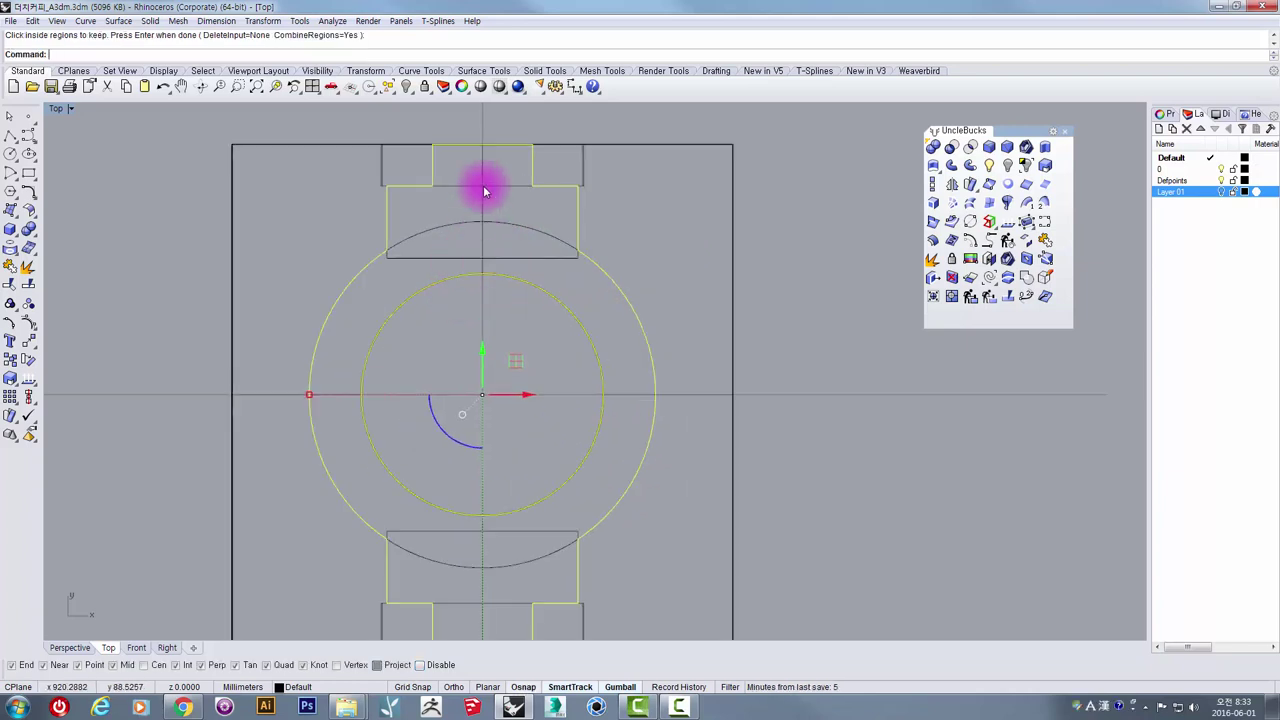
{"action": "double_click", "coordinate": [55, 110]}
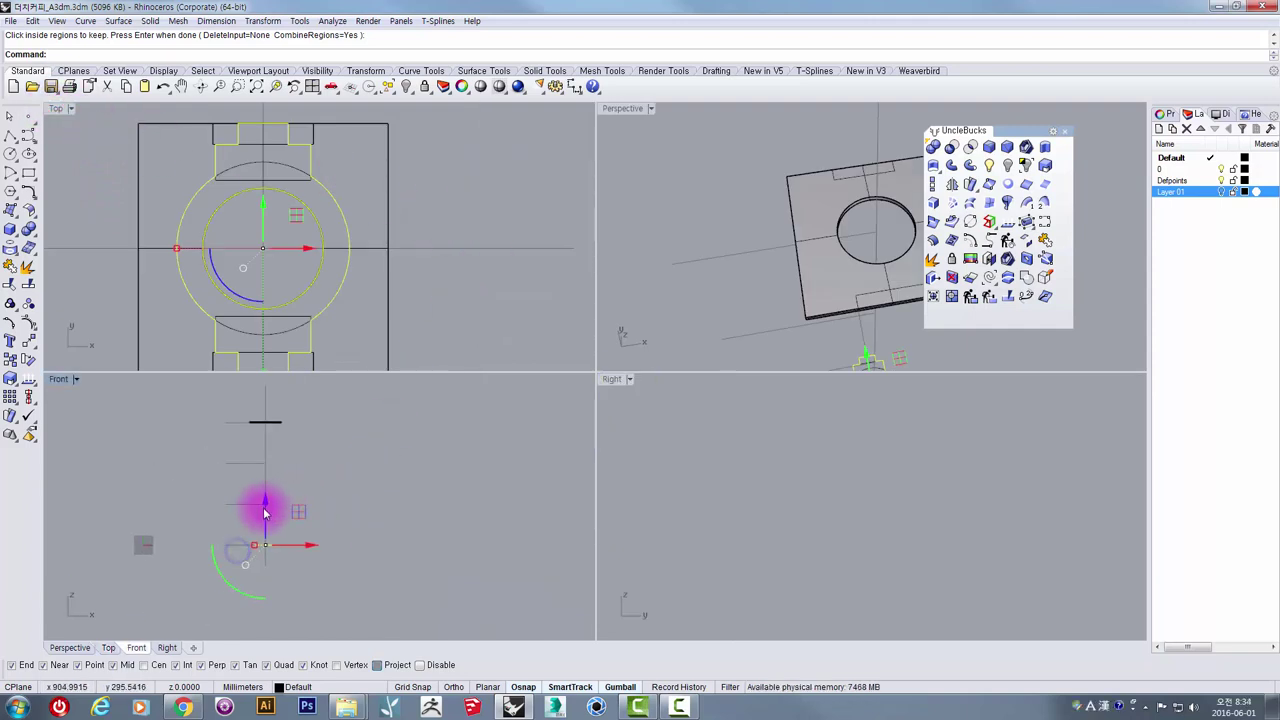
{"action": "left_click_drag", "start_coordinate": [268, 507], "coordinate": [299, 396]}
Step: Extrude the merged outline and hole curve 8 mm into a solid ring-shaped plate
{"action": "scroll", "coordinate": [267, 430], "scroll_direction": "up", "scroll_amount": 15}
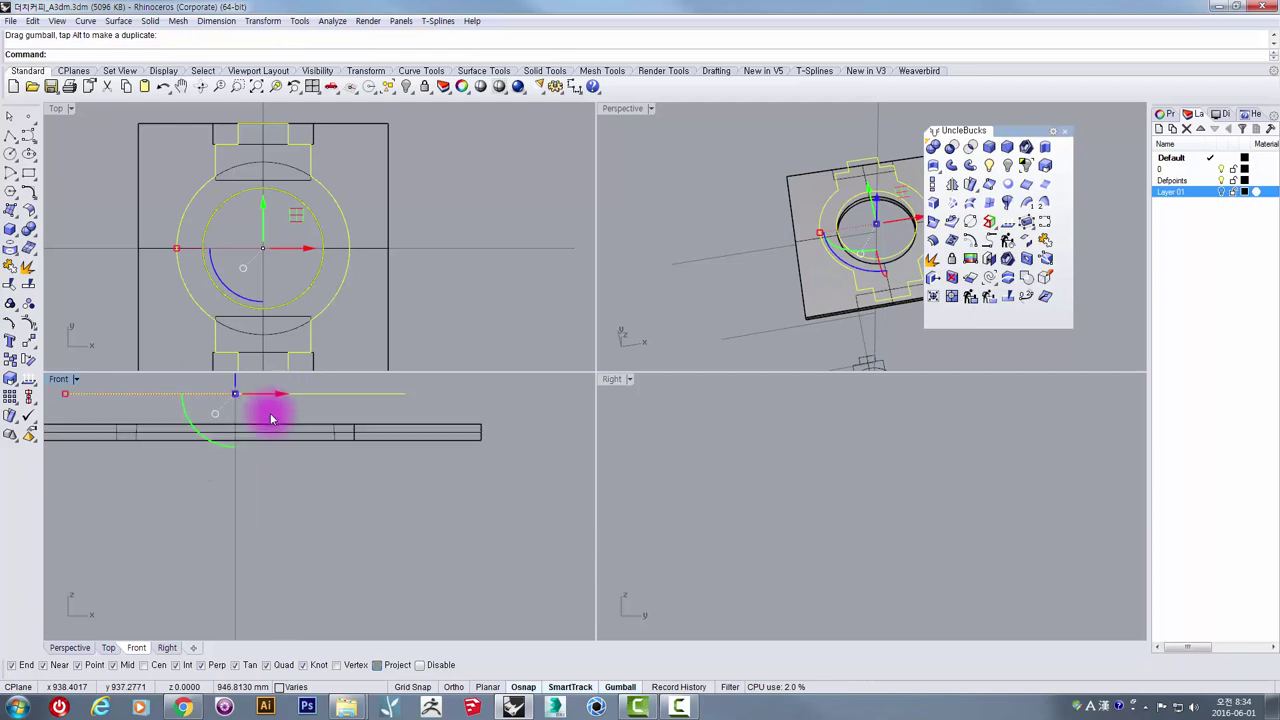
{"action": "right_click_drag", "start_coordinate": [280, 432], "coordinate": [390, 520]}
{"action": "mouse_move", "coordinate": [417, 452]}
{"action": "right_mouse_down"}
{"action": "mouse_move", "coordinate": [400, 475]}
{"action": "mouse_move", "coordinate": [399, 459]}
{"action": "right_mouse_up"}
{"action": "left_click", "coordinate": [1045, 148]}
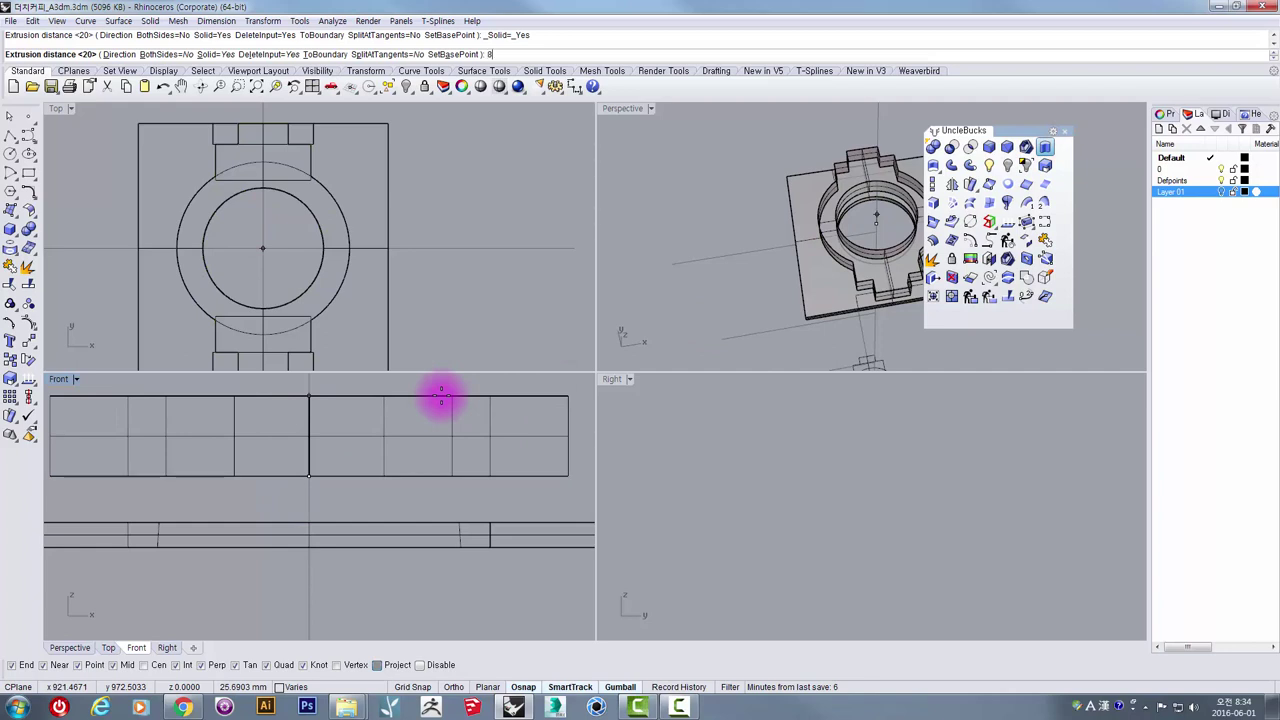
{"action": "type", "text": "8"}
{"action": "key", "text": "Return"}
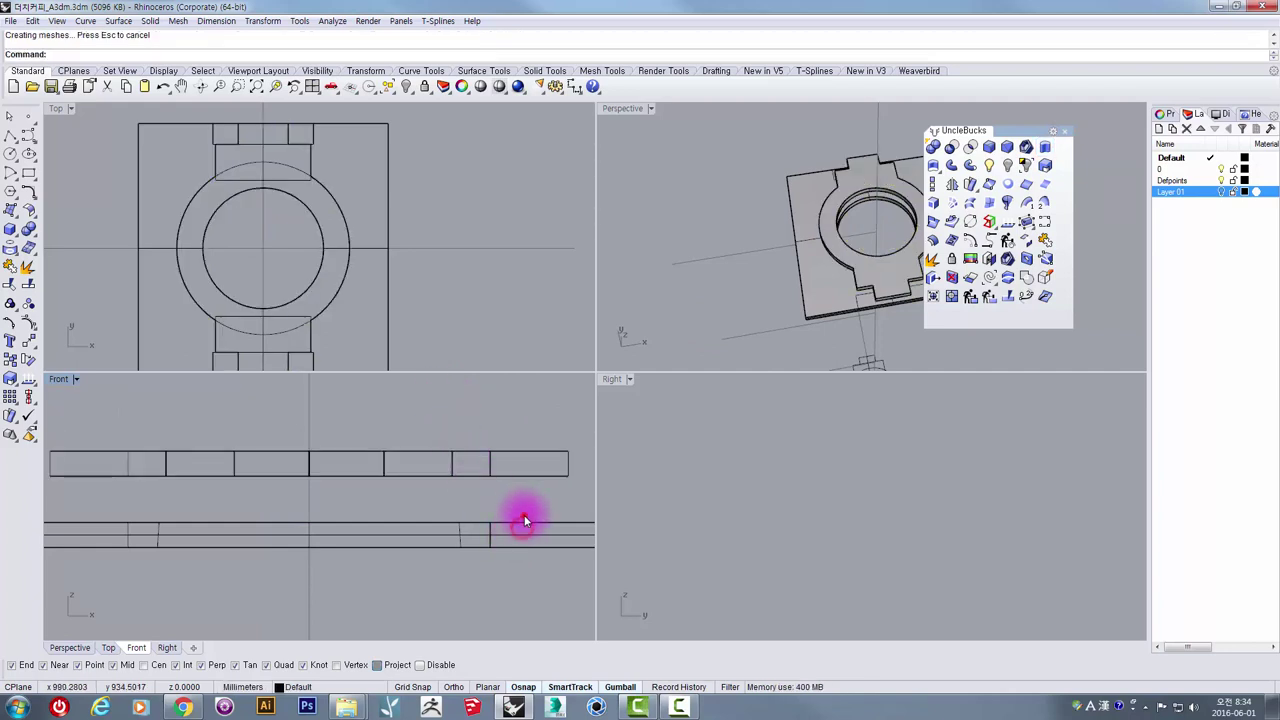
Step: Move the ring plate straight down in the Front view so its lower edge meets the lower edge of the square shelf
{"action": "left_click", "coordinate": [525, 522]}
{"action": "left_click", "coordinate": [528, 477]}
{"action": "right_click_drag", "start_coordinate": [543, 481], "coordinate": [434, 466]}
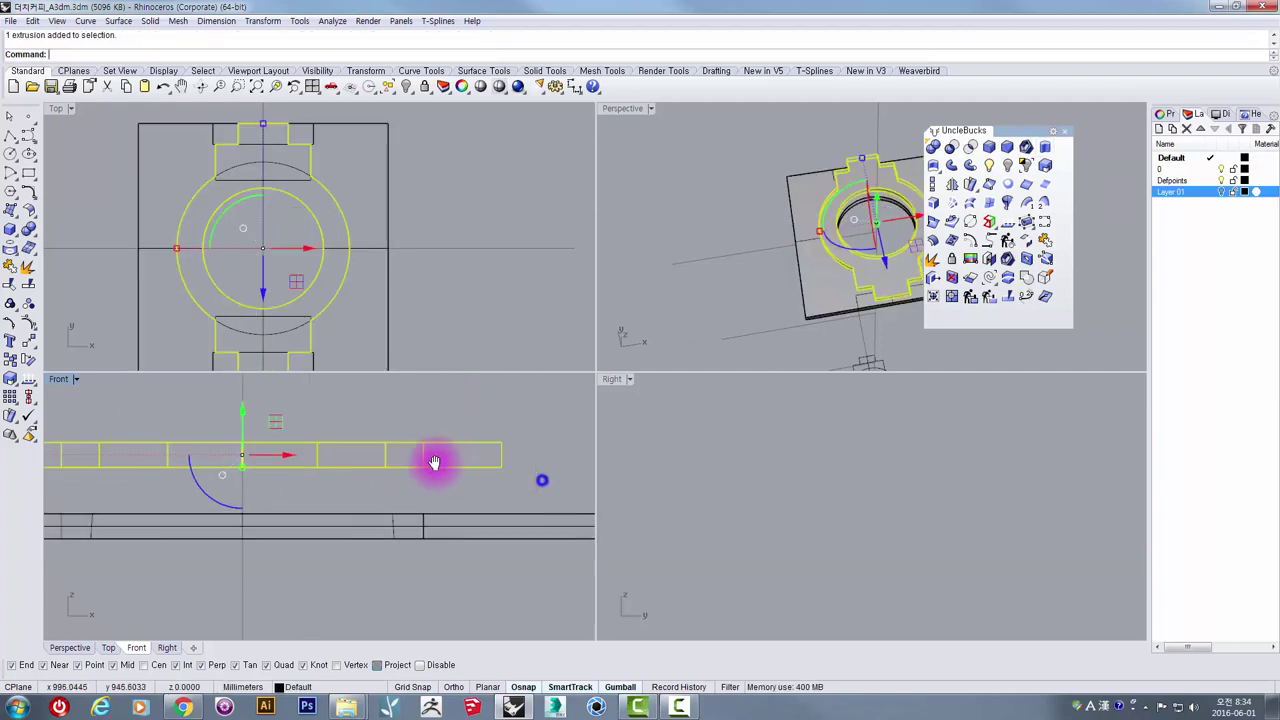
{"action": "scroll", "coordinate": [434, 467], "scroll_direction": "up", "scroll_amount": 2}
{"action": "key", "text": "Return"}
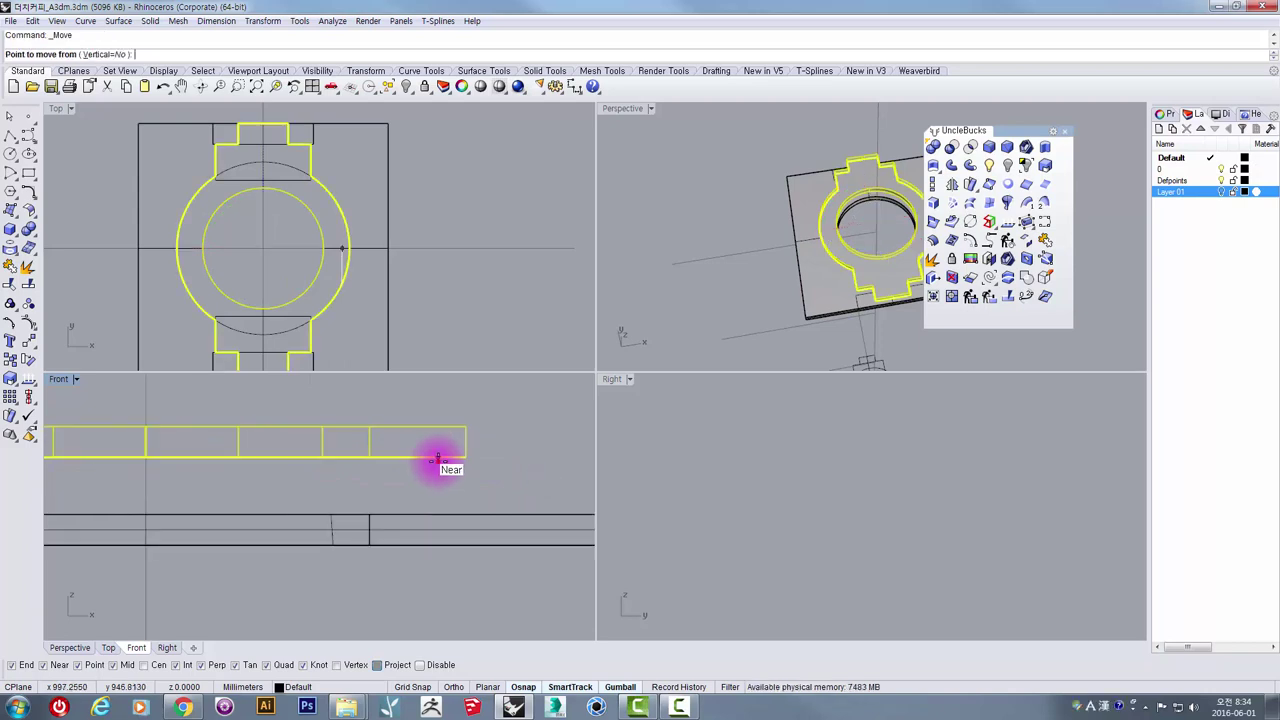
{"action": "left_click", "coordinate": [437, 459]}
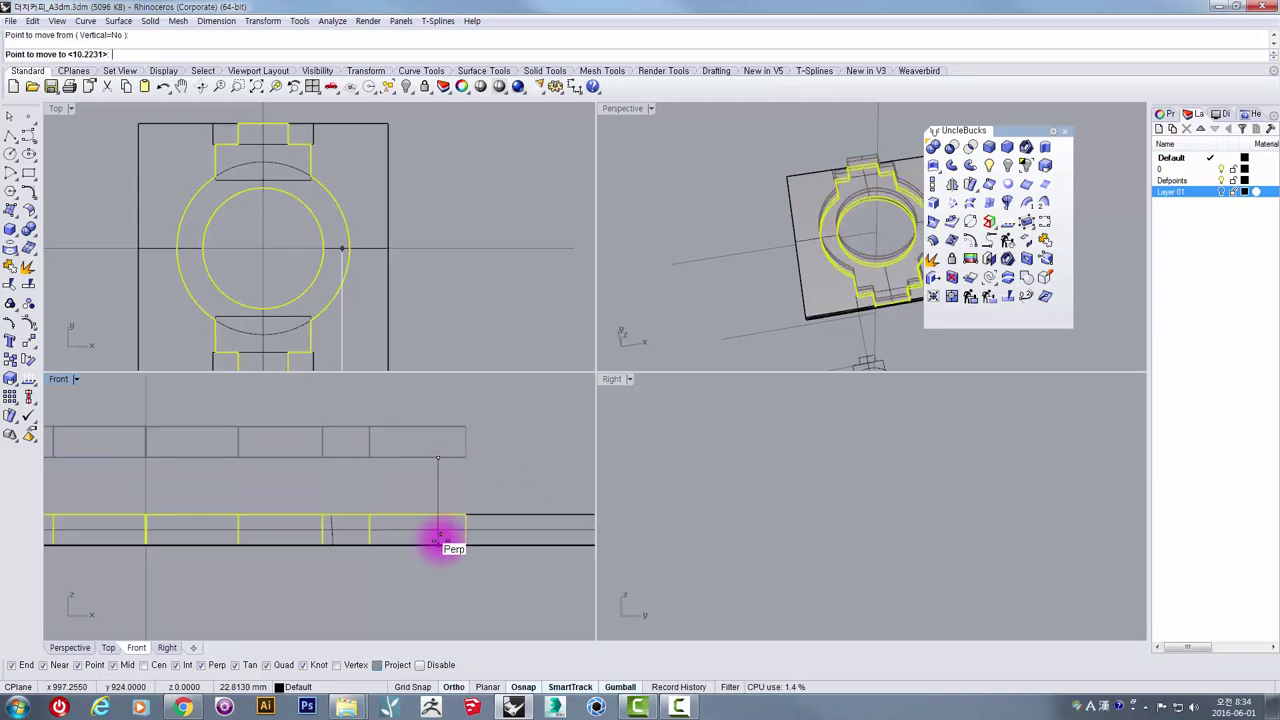
{"action": "left_click", "coordinate": [437, 540]}
Step: Enlarge the Perspective view and transfer the old square shelf with the round hole to Layer 01
{"action": "left_click", "coordinate": [612, 110]}
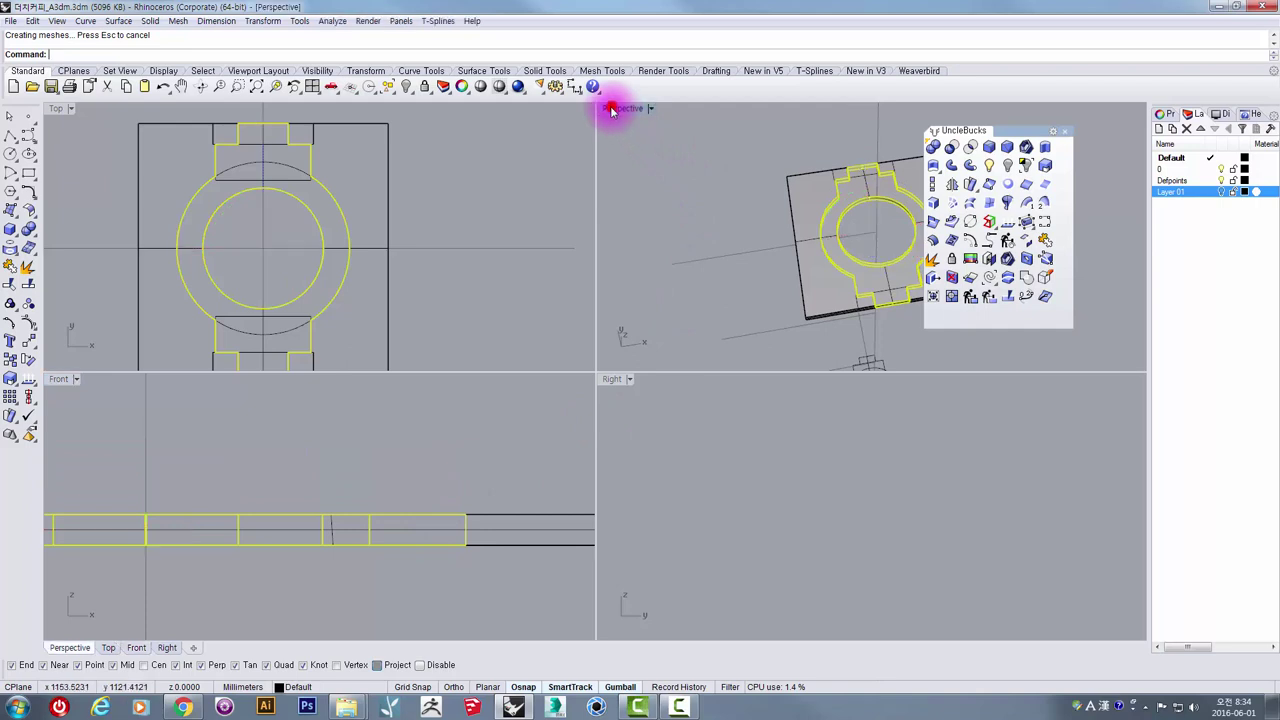
{"action": "left_click", "coordinate": [710, 258]}
{"action": "scroll", "coordinate": [733, 281], "scroll_direction": "down", "scroll_amount": 4}
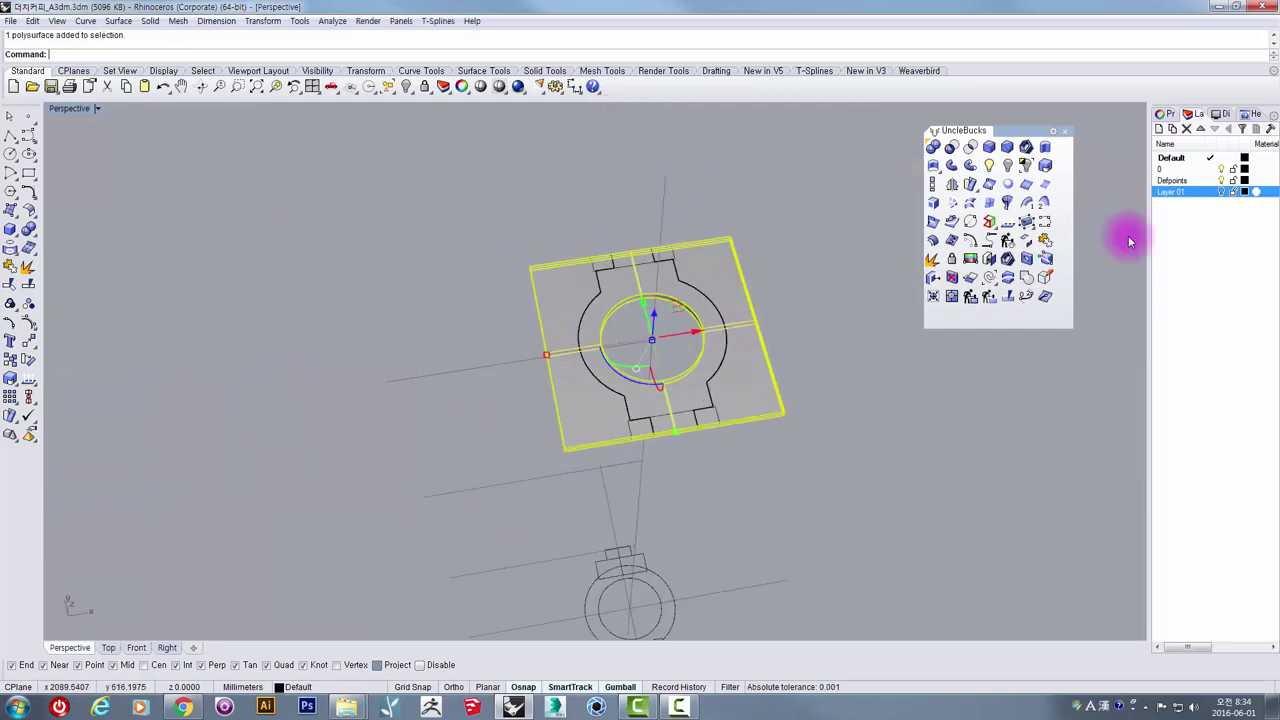
{"action": "right_click", "coordinate": [1174, 199]}
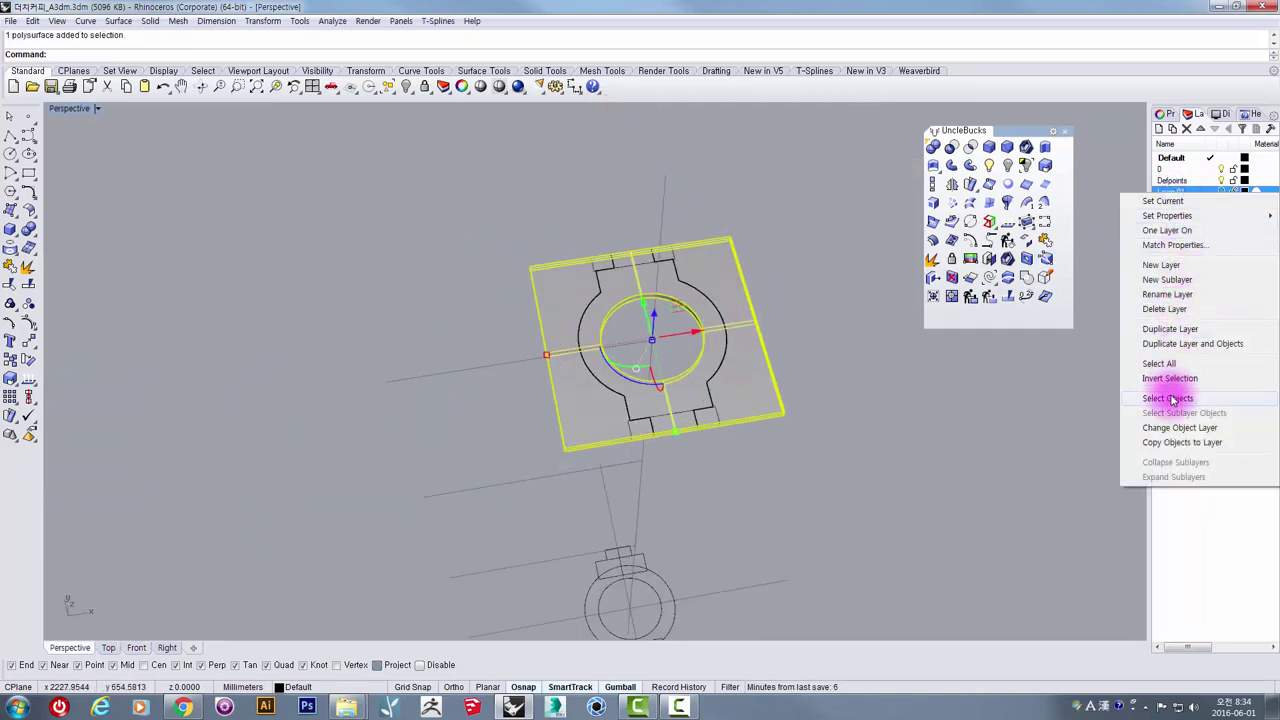
{"action": "left_click", "coordinate": [1174, 428]}
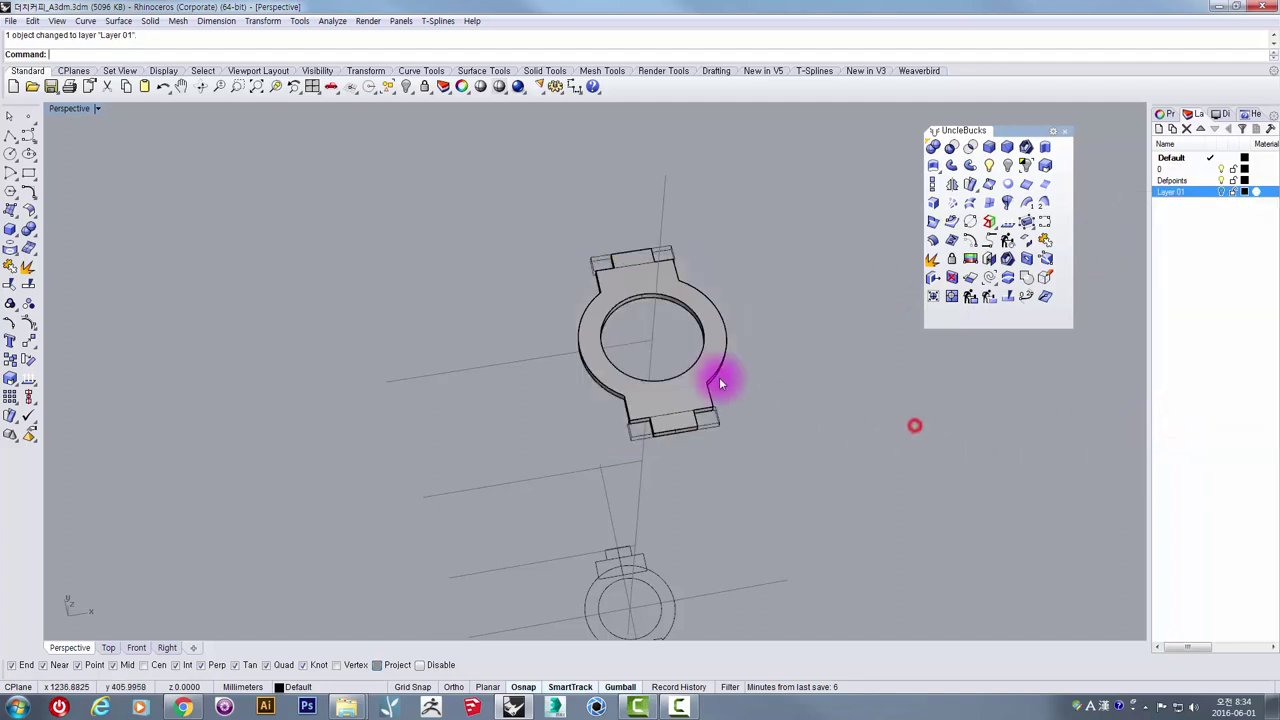
Step: Unhide the tower legs and coffee equipment around the ring plate
{"action": "left_click", "coordinate": [705, 318]}
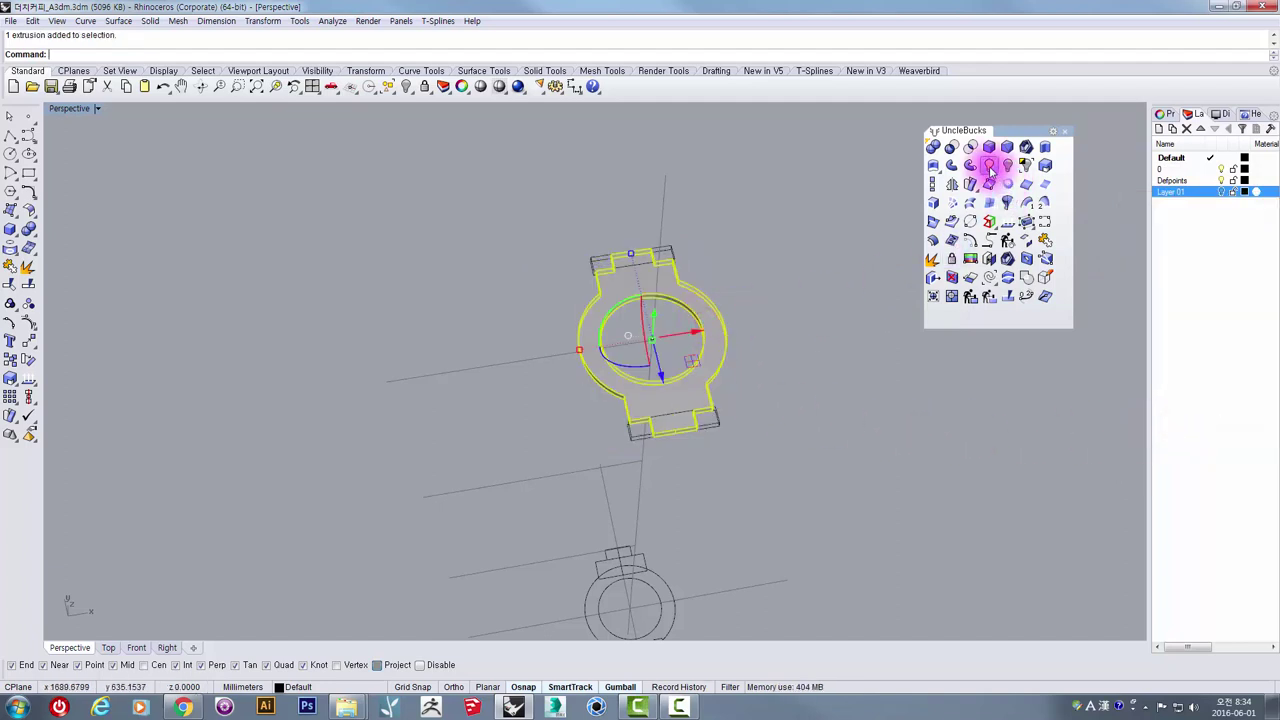
{"action": "left_click", "coordinate": [989, 168]}
{"action": "left_click", "coordinate": [777, 360]}
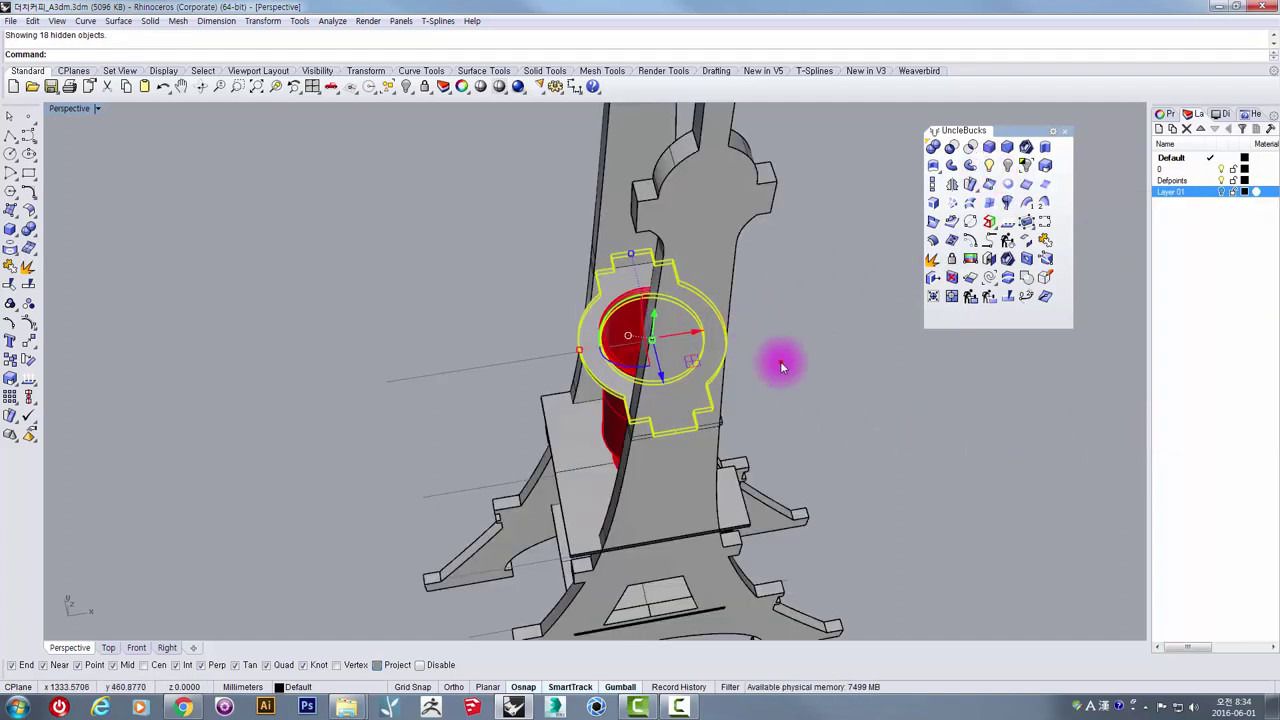
{"action": "right_click_drag", "start_coordinate": [686, 383], "coordinate": [646, 338]}
{"action": "scroll", "coordinate": [638, 340], "scroll_direction": "up", "scroll_amount": 7}
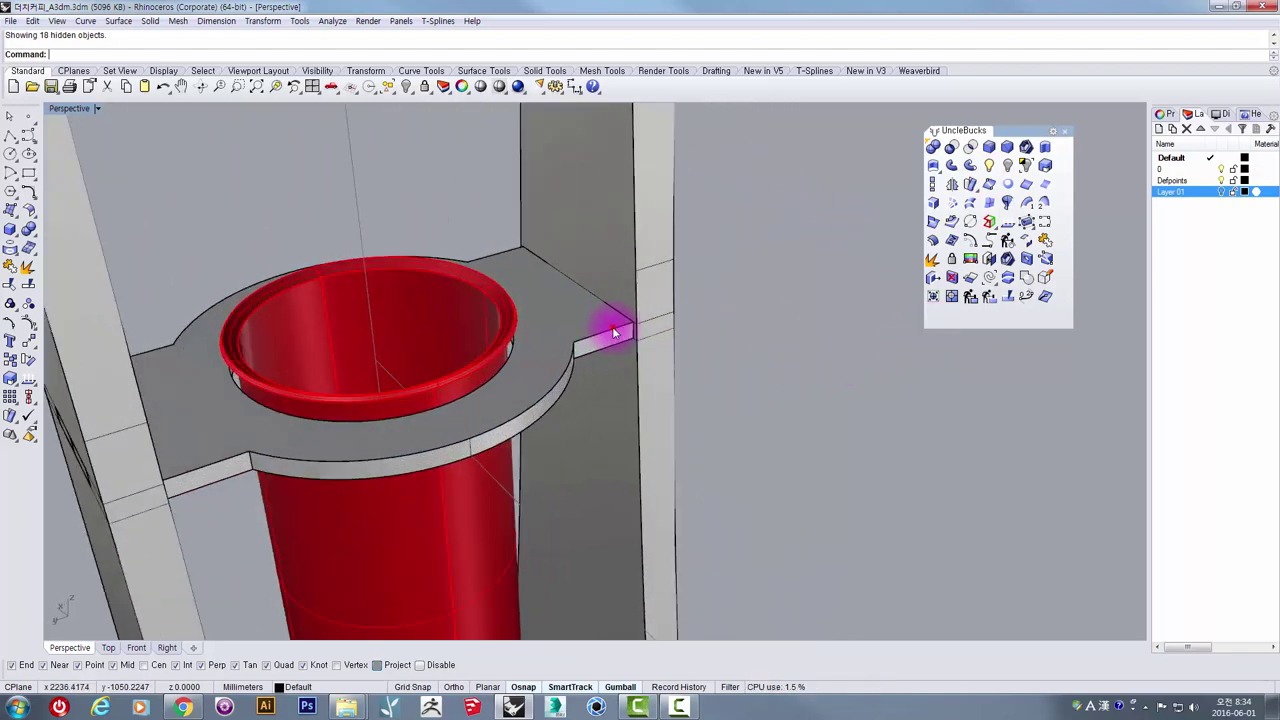
{"action": "left_click", "coordinate": [614, 329]}
{"action": "right_click_drag", "start_coordinate": [619, 474], "coordinate": [526, 434]}
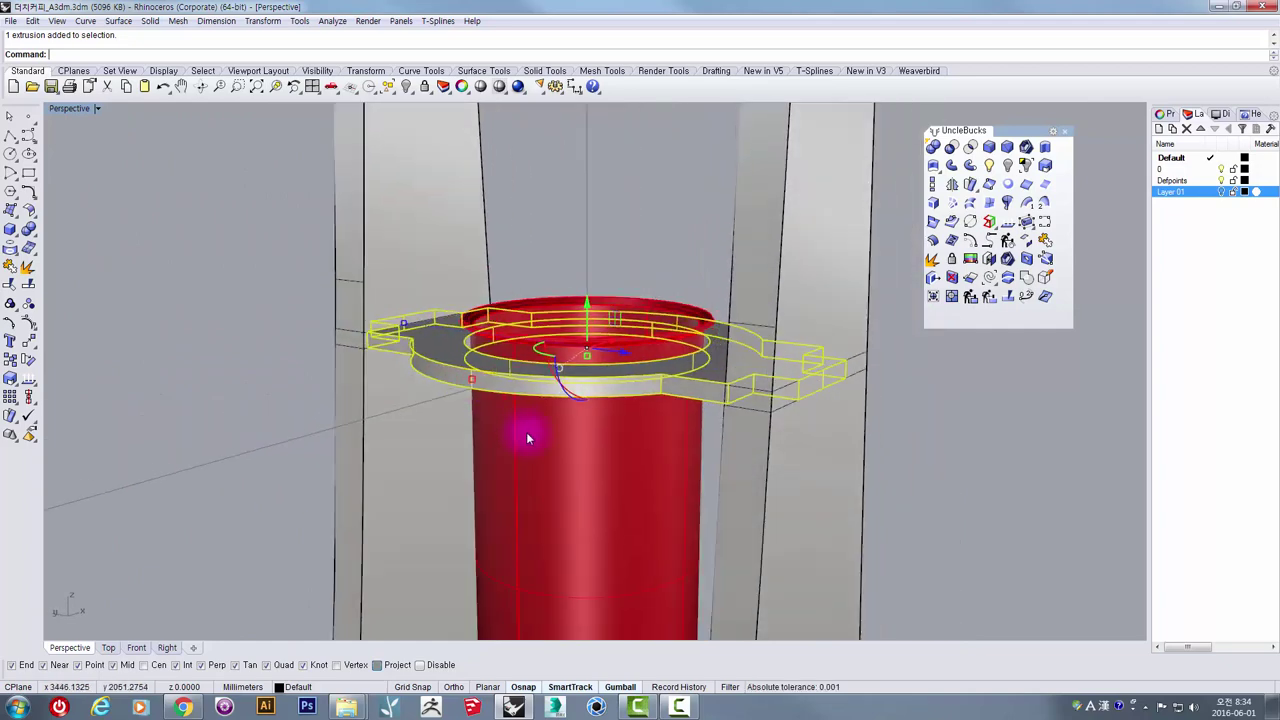
{"action": "scroll", "coordinate": [536, 440], "scroll_direction": "down", "scroll_amount": 8}
Step: Delete the leftover notch geometry around the ring plate's tab ends
{"action": "left_click", "coordinate": [815, 406]}
{"action": "right_click_drag", "start_coordinate": [697, 460], "coordinate": [563, 423]}
{"action": "left_click_drag", "start_coordinate": [263, 349], "coordinate": [823, 510]}
{"action": "scroll", "coordinate": [535, 418], "scroll_direction": "up", "scroll_amount": 3}
{"action": "right_click_drag", "start_coordinate": [535, 418], "coordinate": [654, 369]}
{"action": "key", "text": "Delete"}
{"action": "scroll", "coordinate": [386, 356], "scroll_direction": "up", "scroll_amount": 5}
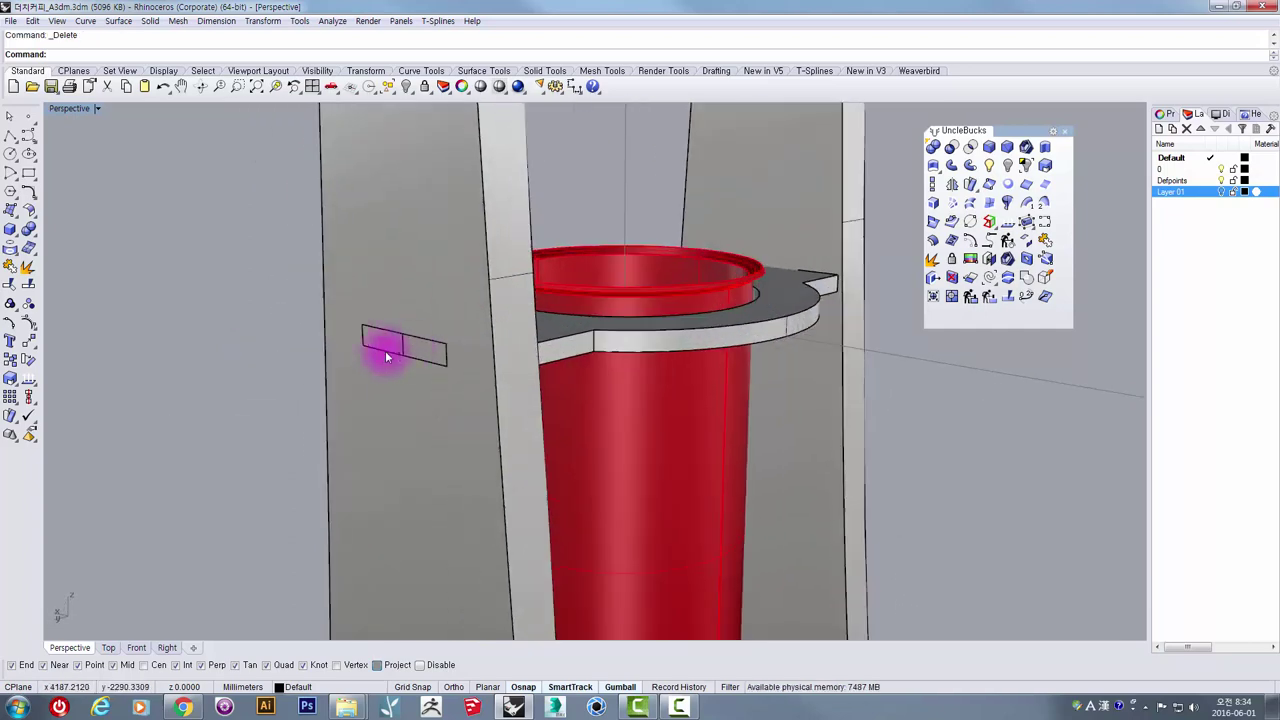
Step: Examine from several sides how the ring plate's tabs fit into the two tower legs and hold the upper vessel
{"action": "left_click", "coordinate": [418, 344]}
{"action": "left_click", "coordinate": [401, 268]}
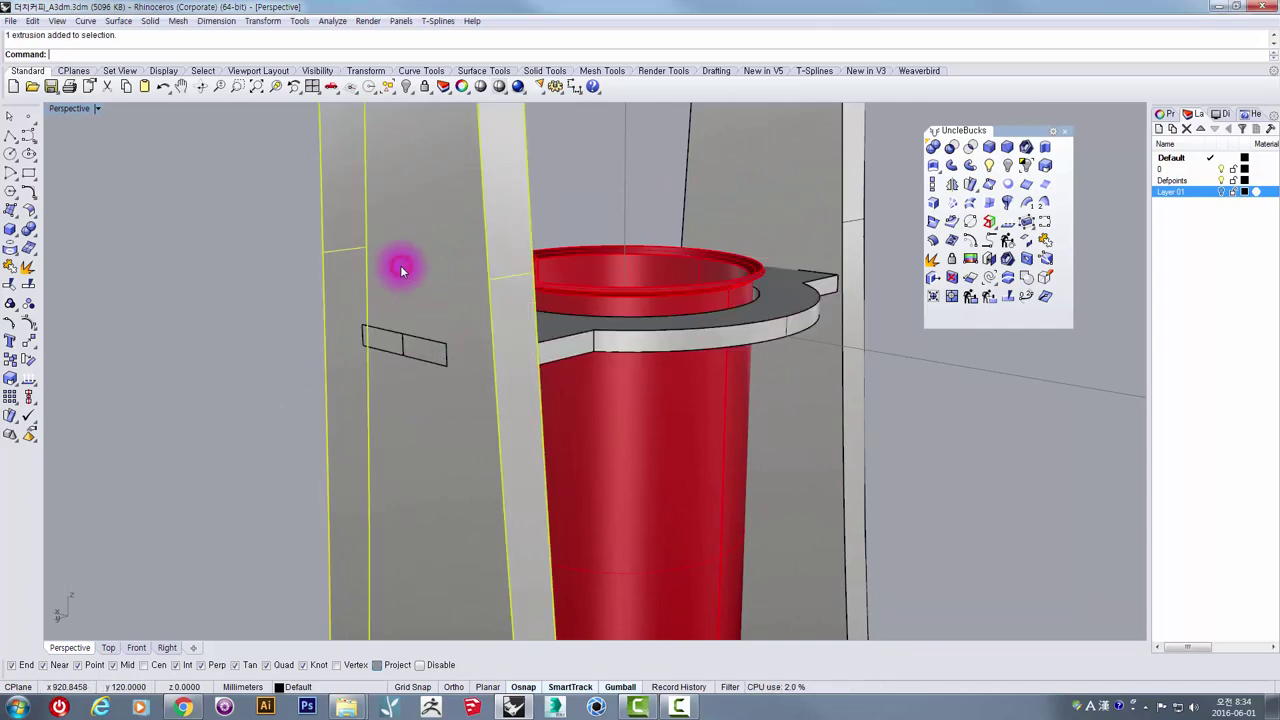
{"action": "right_click_drag", "start_coordinate": [759, 178], "coordinate": [677, 217]}
{"action": "left_click", "coordinate": [651, 303]}
{"action": "scroll", "coordinate": [652, 298], "scroll_direction": "down", "scroll_amount": 6}
{"action": "scroll", "coordinate": [691, 306], "scroll_direction": "up", "scroll_amount": 5}
{"action": "left_click", "coordinate": [691, 199]}
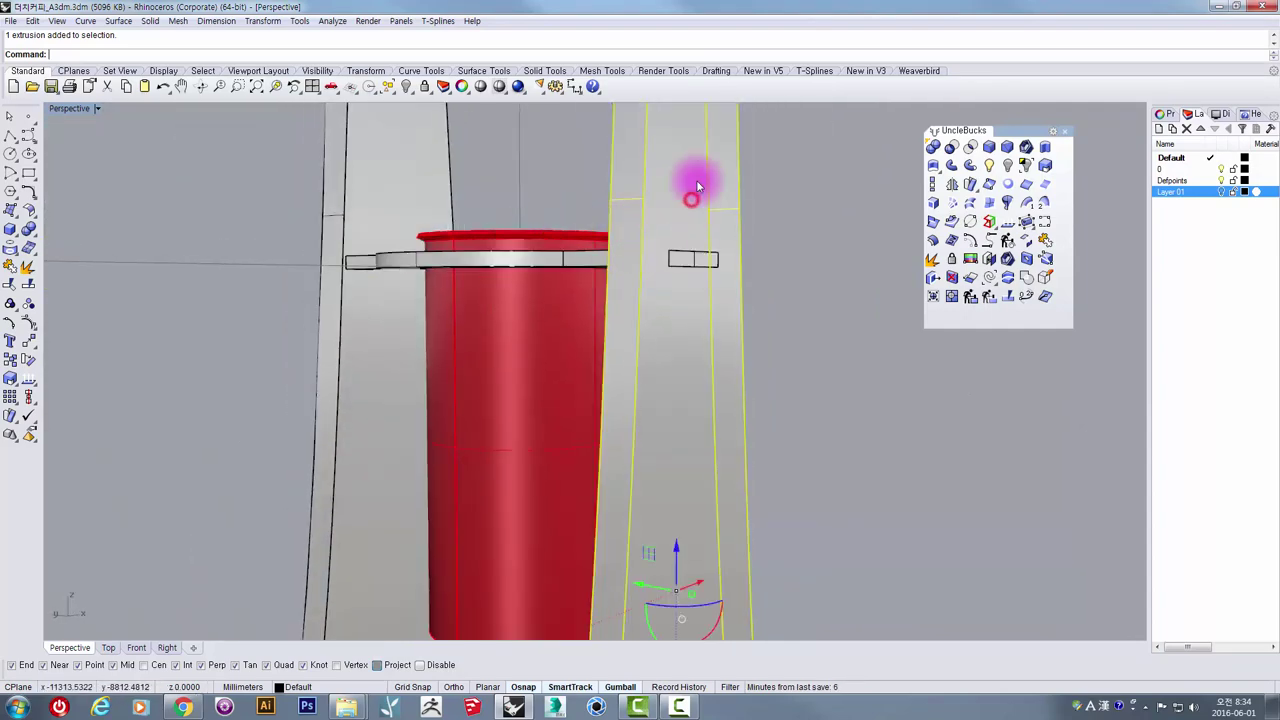
{"action": "right_click_drag", "start_coordinate": [513, 243], "coordinate": [622, 293]}
{"action": "scroll", "coordinate": [578, 260], "scroll_direction": "down", "scroll_amount": 4}
{"action": "scroll", "coordinate": [578, 260], "scroll_direction": "down", "scroll_amount": 5}
{"action": "scroll", "coordinate": [622, 293], "scroll_direction": "up", "scroll_amount": 6}
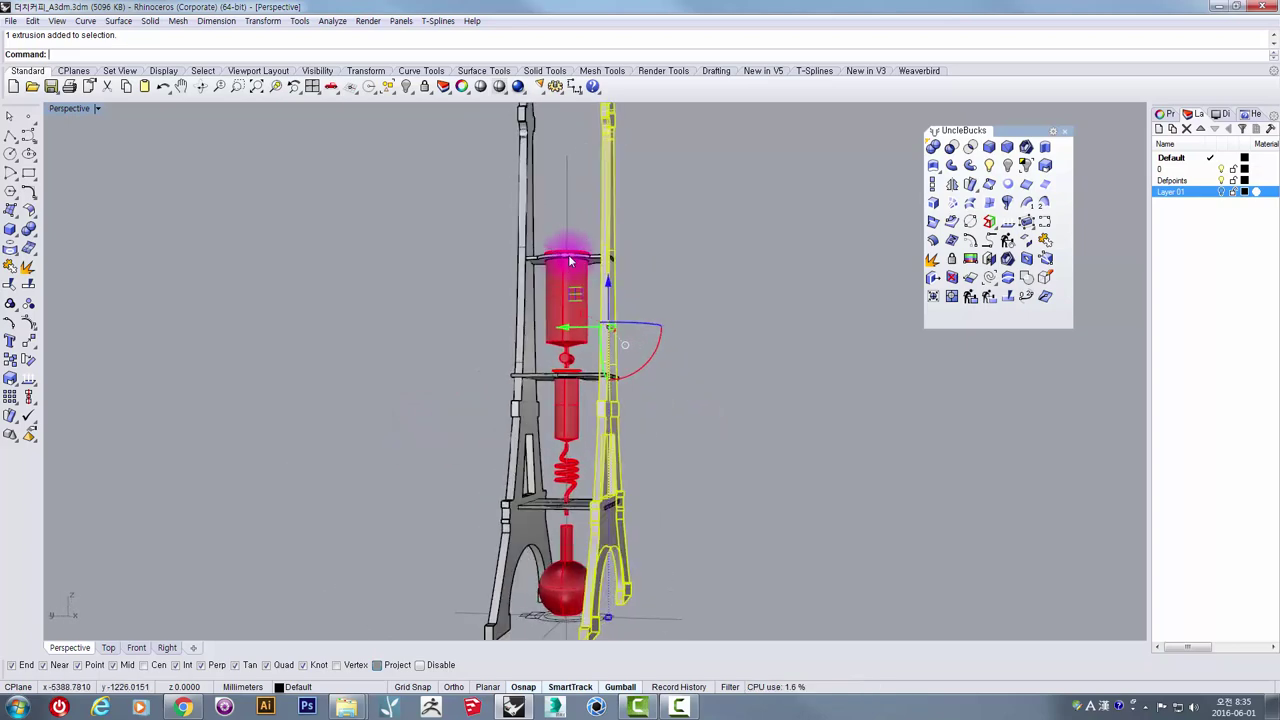
{"action": "scroll", "coordinate": [643, 215], "scroll_direction": "down", "scroll_amount": 4}
{"action": "right_click_drag", "start_coordinate": [657, 231], "coordinate": [591, 294], "text": "shift"}
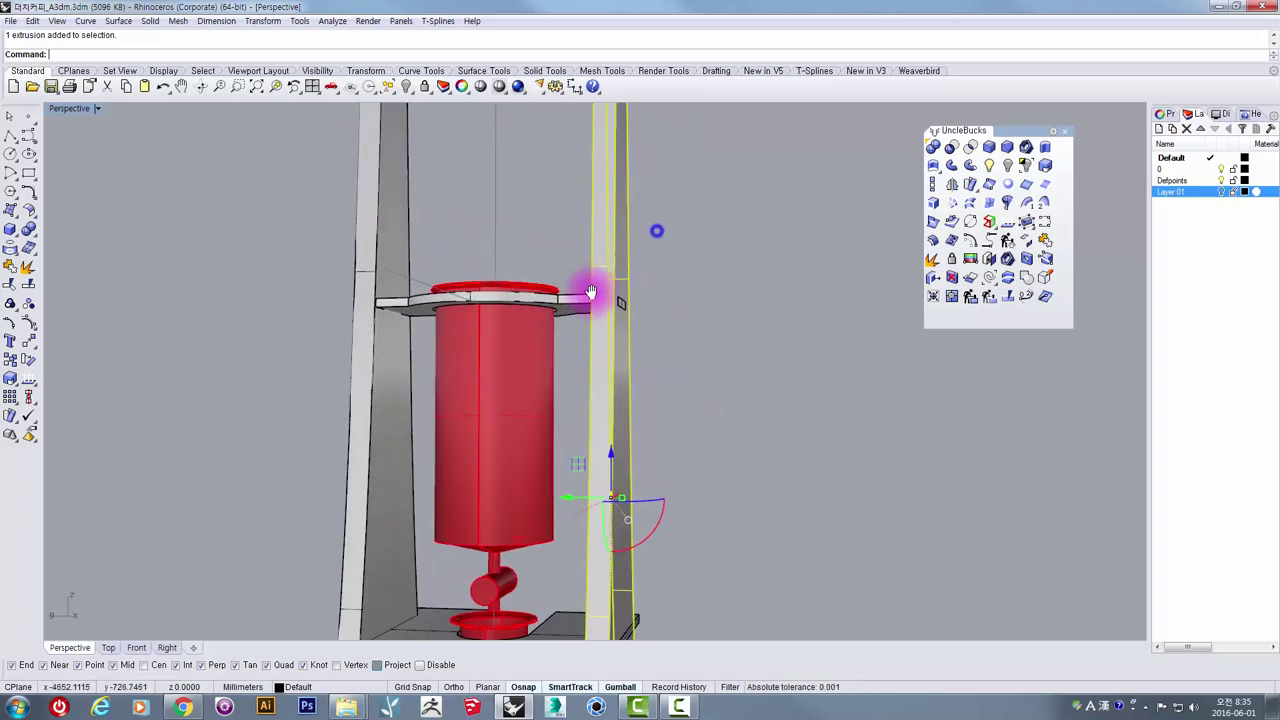
{"action": "scroll", "coordinate": [571, 299], "scroll_direction": "up", "scroll_amount": 12}
{"action": "mouse_move", "coordinate": [576, 329]}
{"action": "right_mouse_down"}
{"action": "mouse_move", "coordinate": [594, 386]}
{"action": "mouse_move", "coordinate": [589, 294]}
{"action": "mouse_move", "coordinate": [449, 260]}
{"action": "mouse_move", "coordinate": [395, 310]}
{"action": "mouse_move", "coordinate": [528, 337]}
{"action": "mouse_move", "coordinate": [557, 316]}
{"action": "mouse_move", "coordinate": [575, 338]}
{"action": "right_mouse_up"}
{"action": "scroll", "coordinate": [625, 305], "scroll_direction": "down", "scroll_amount": 4}
Step: Scale the ring plate vertically in the Front view from its upper edge to a thickness of 20 mm
{"action": "left_click", "coordinate": [593, 307]}
{"action": "double_click", "coordinate": [58, 109]}
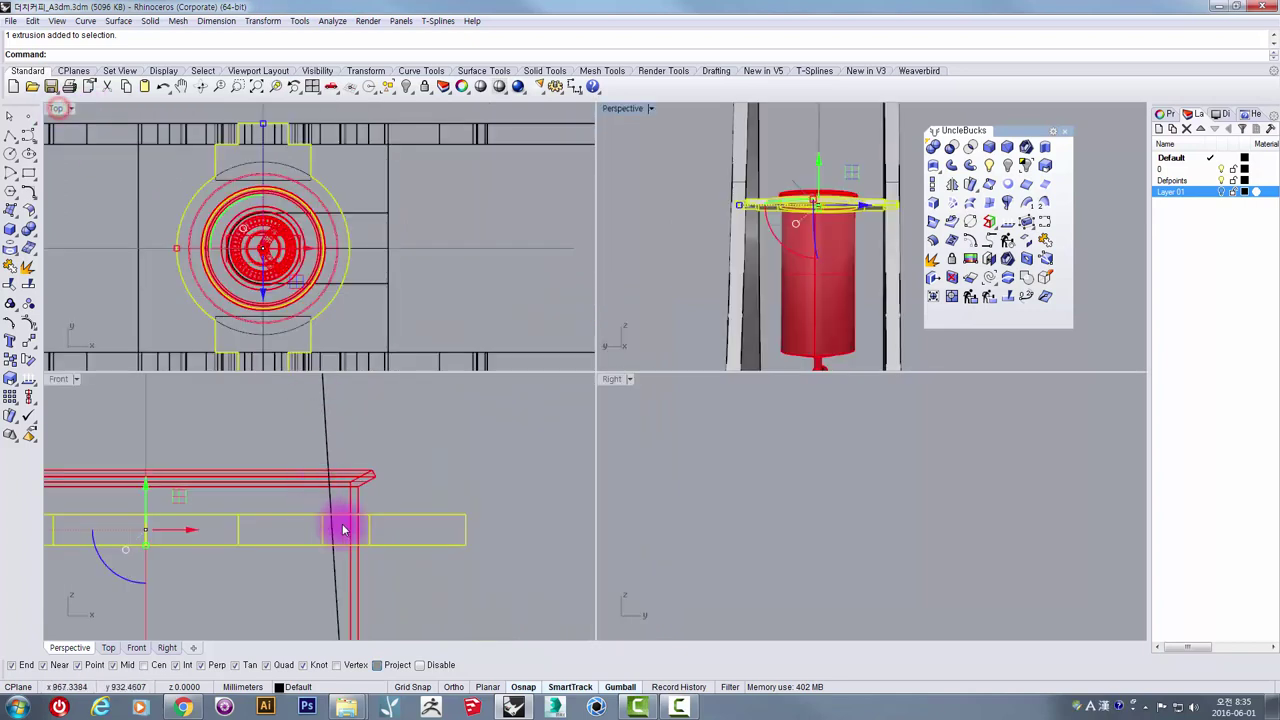
{"action": "right_click_drag", "start_coordinate": [408, 528], "coordinate": [451, 466]}
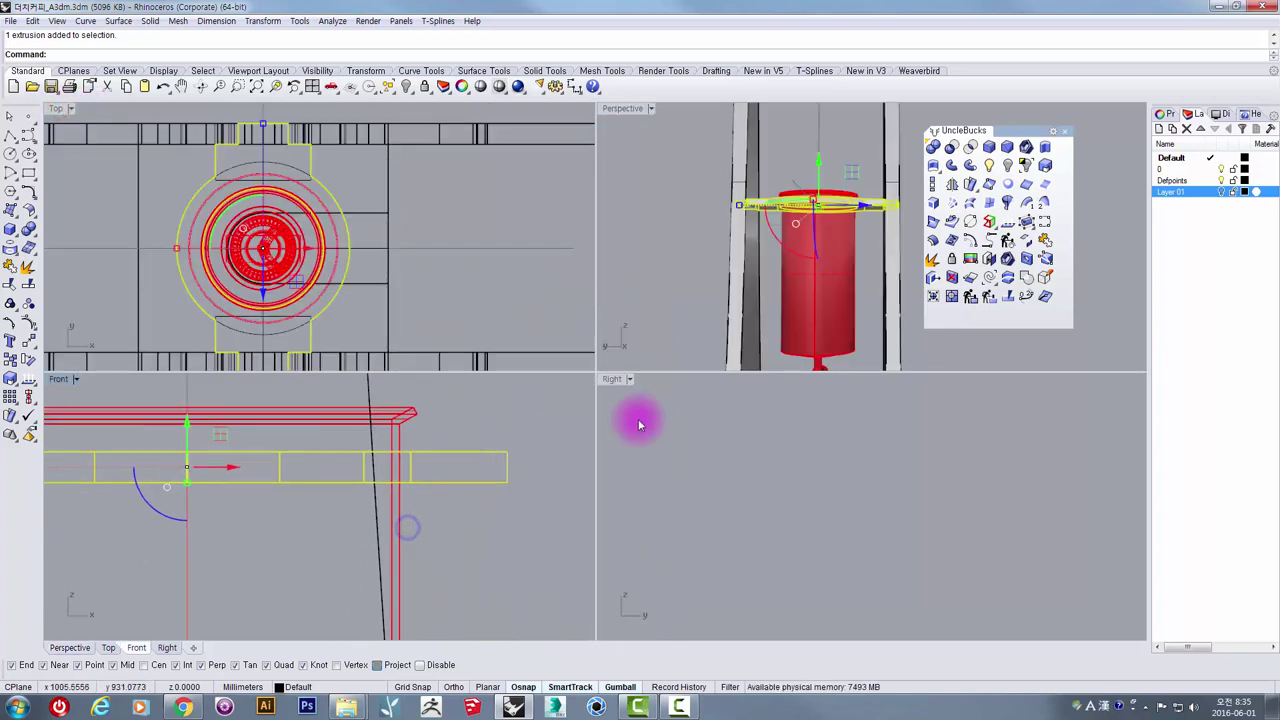
{"action": "left_click", "coordinate": [933, 185]}
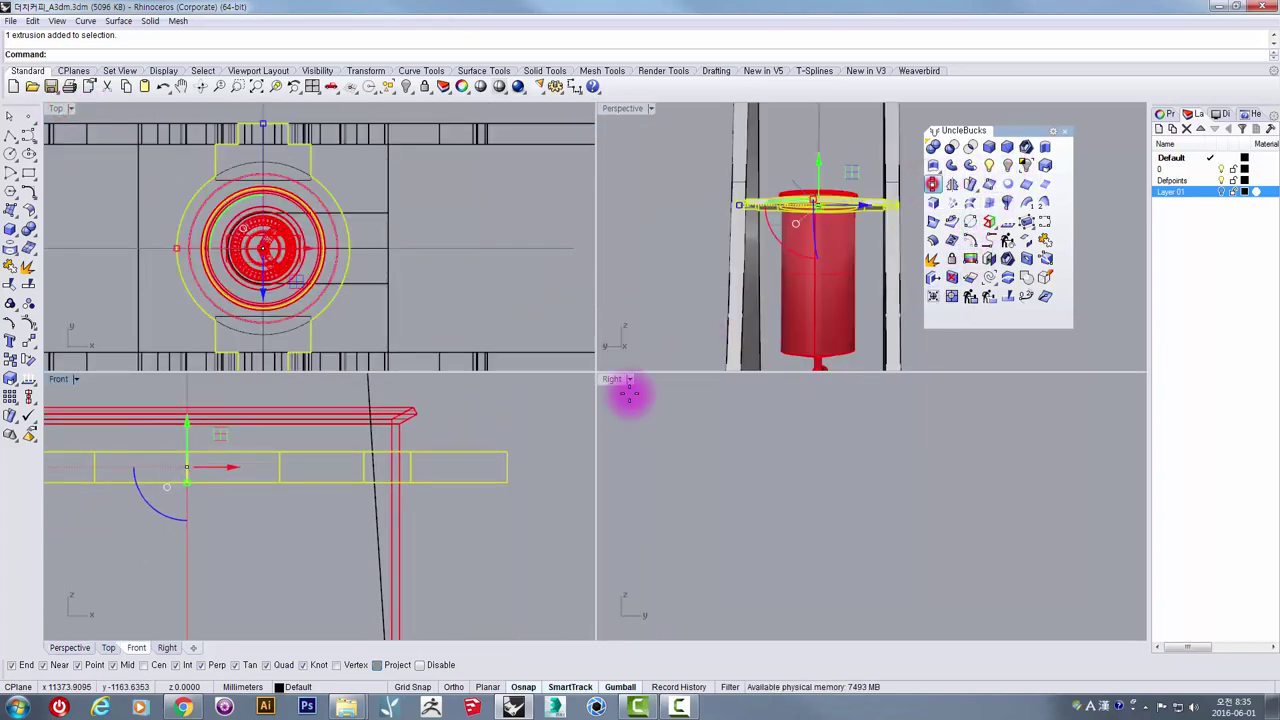
{"action": "left_click", "coordinate": [511, 452]}
{"action": "left_click", "coordinate": [507, 482]}
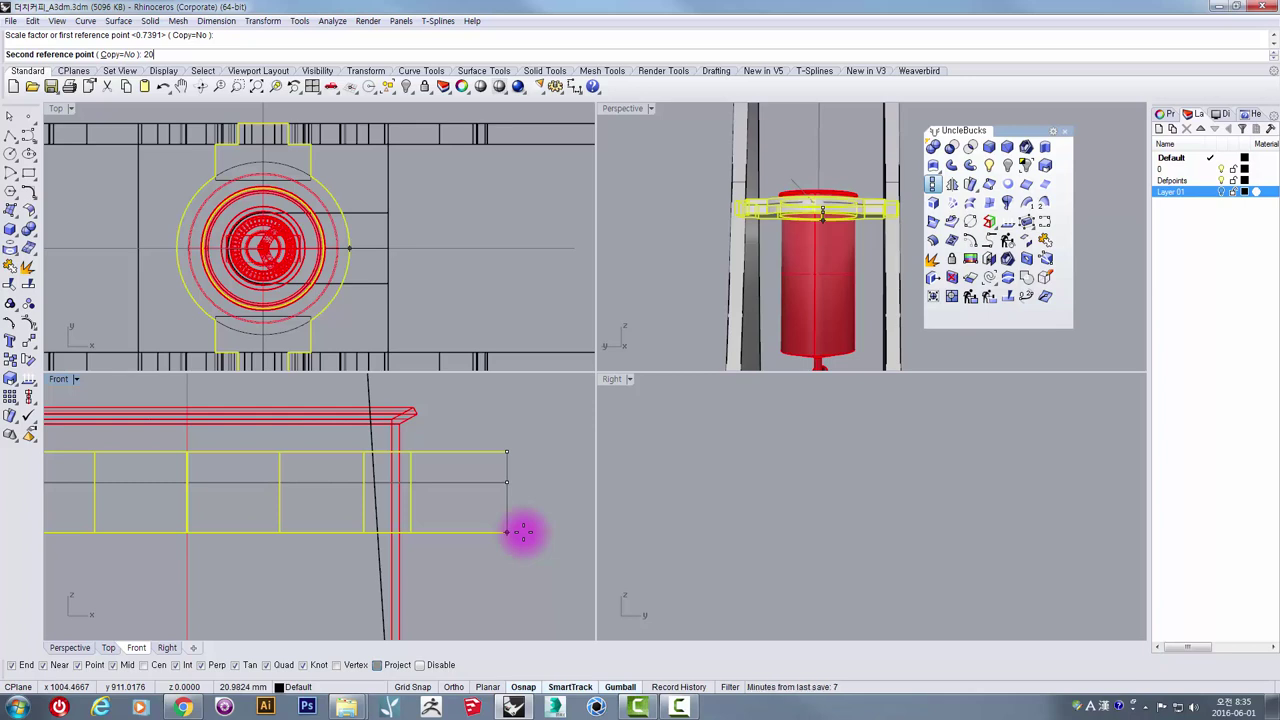
{"action": "key", "text": "Return"}
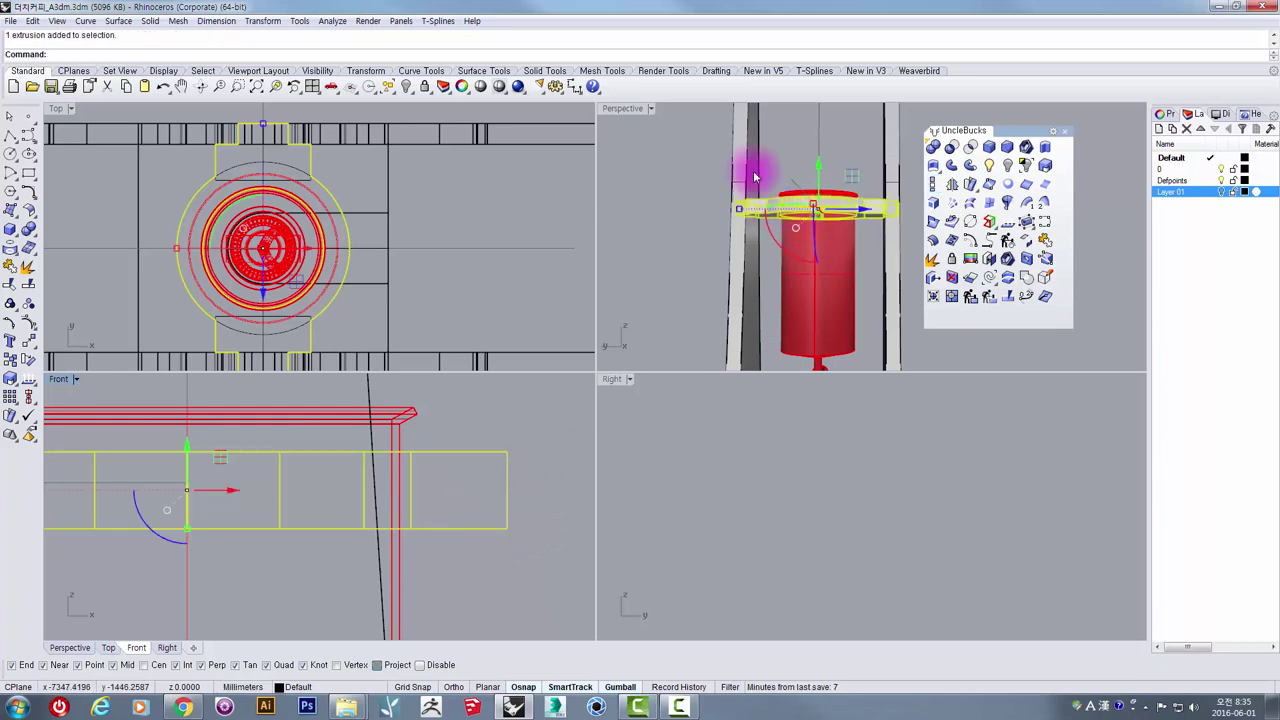
Step: Inspect the thickened ring plate and its tabs against the legs in an enlarged Perspective view
{"action": "double_click", "coordinate": [622, 108]}
{"action": "left_click", "coordinate": [767, 295]}
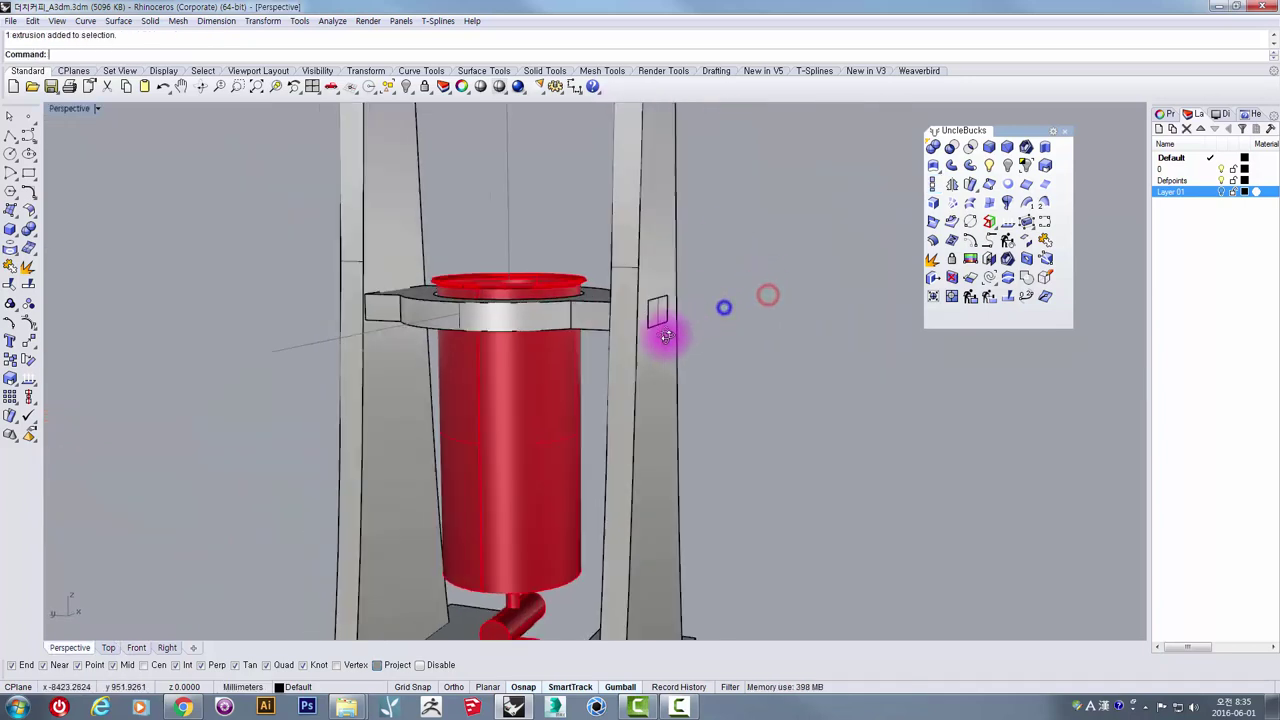
{"action": "right_click_drag", "start_coordinate": [666, 336], "coordinate": [580, 306]}
{"action": "left_click", "coordinate": [663, 313]}
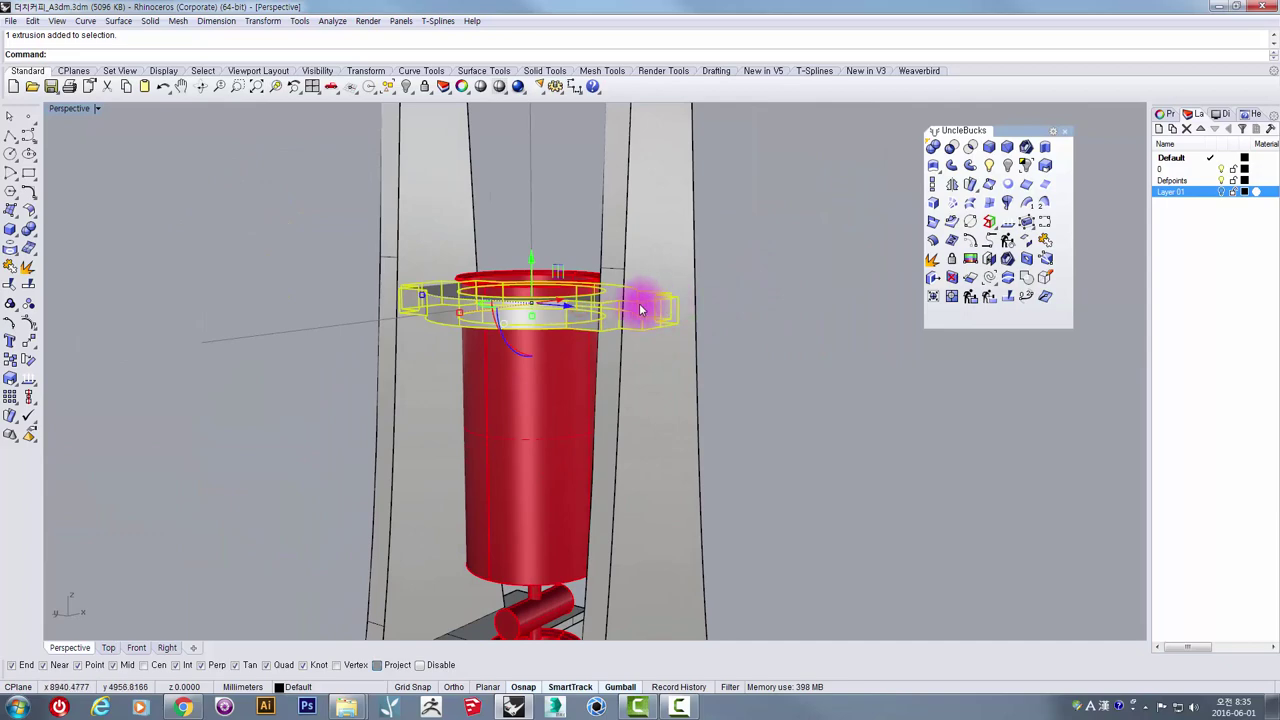
{"action": "left_click", "coordinate": [766, 318]}
{"action": "left_click", "coordinate": [570, 296]}
{"action": "right_click_drag", "start_coordinate": [631, 333], "coordinate": [457, 286]}
{"action": "scroll", "coordinate": [463, 270], "scroll_direction": "up", "scroll_amount": 5}
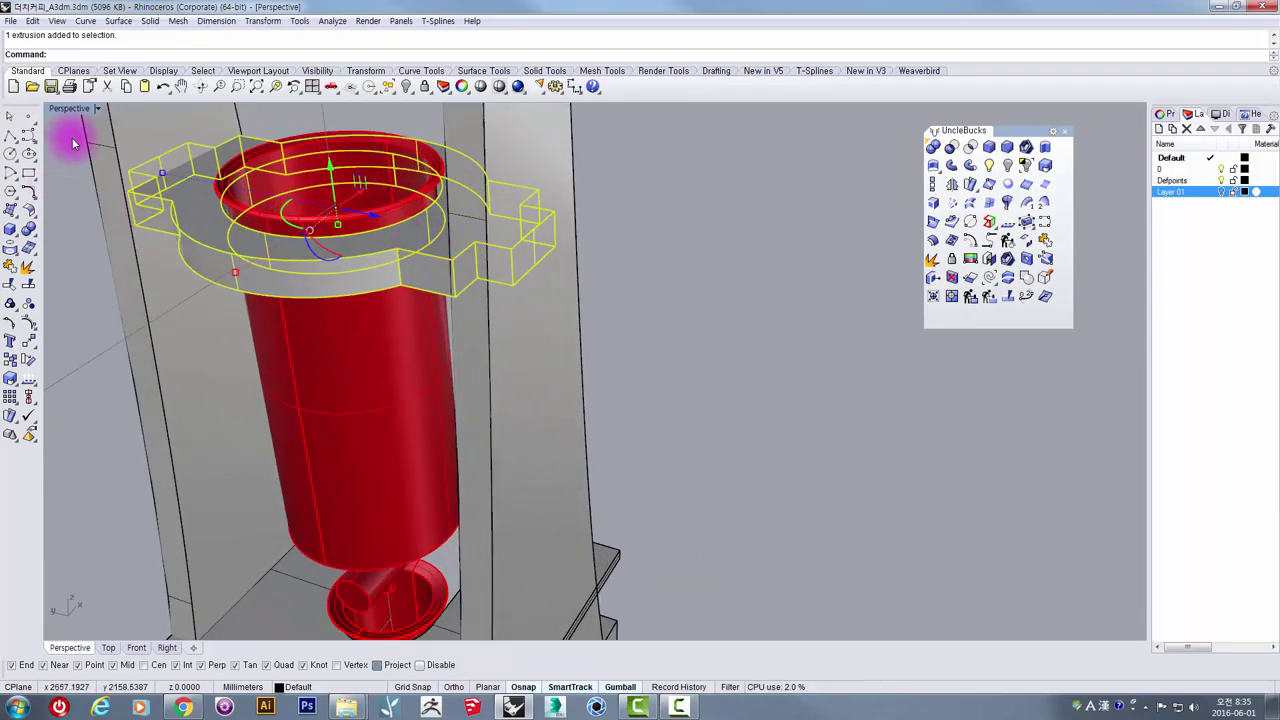
Step: Draw a rectangle in the Front view over the ring plate's middle tab section, spanning the plate's full thickness
{"action": "double_click", "coordinate": [62, 109]}
{"action": "left_click", "coordinate": [611, 480]}
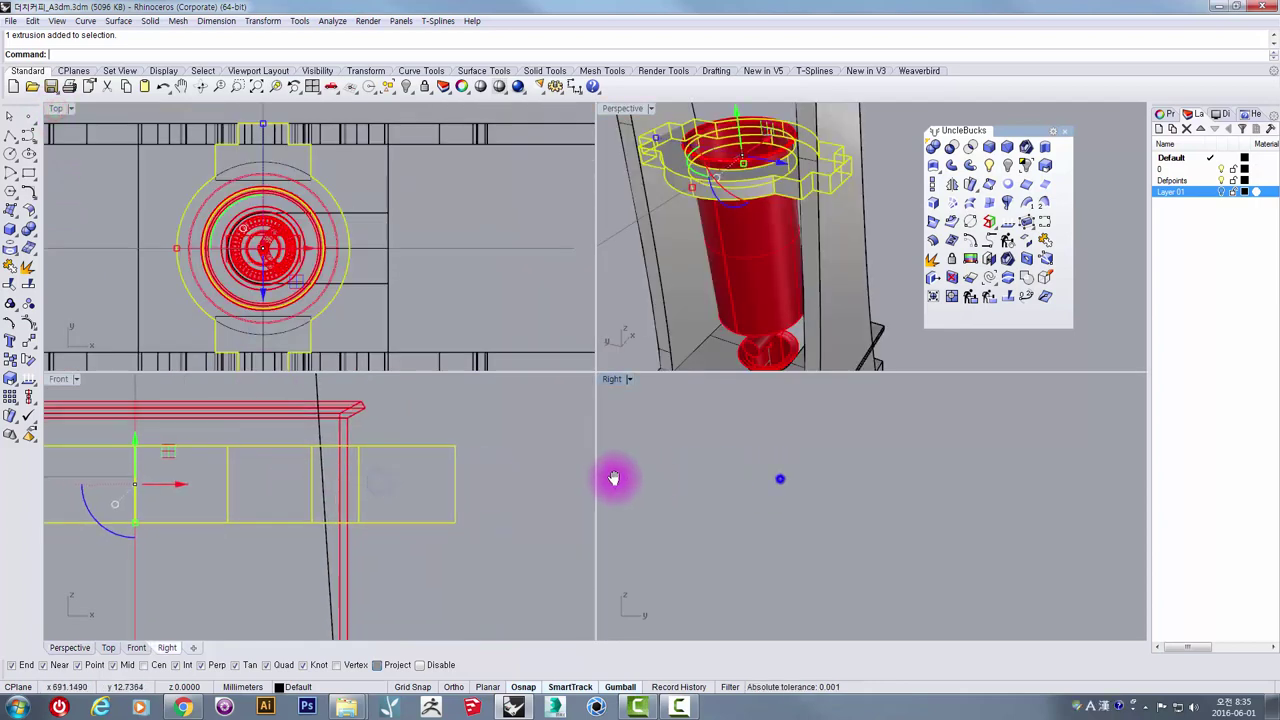
{"action": "right_click_drag", "start_coordinate": [389, 480], "coordinate": [570, 431]}
{"action": "scroll", "coordinate": [494, 449], "scroll_direction": "down", "scroll_amount": 13}
{"action": "scroll", "coordinate": [470, 438], "scroll_direction": "up", "scroll_amount": 13}
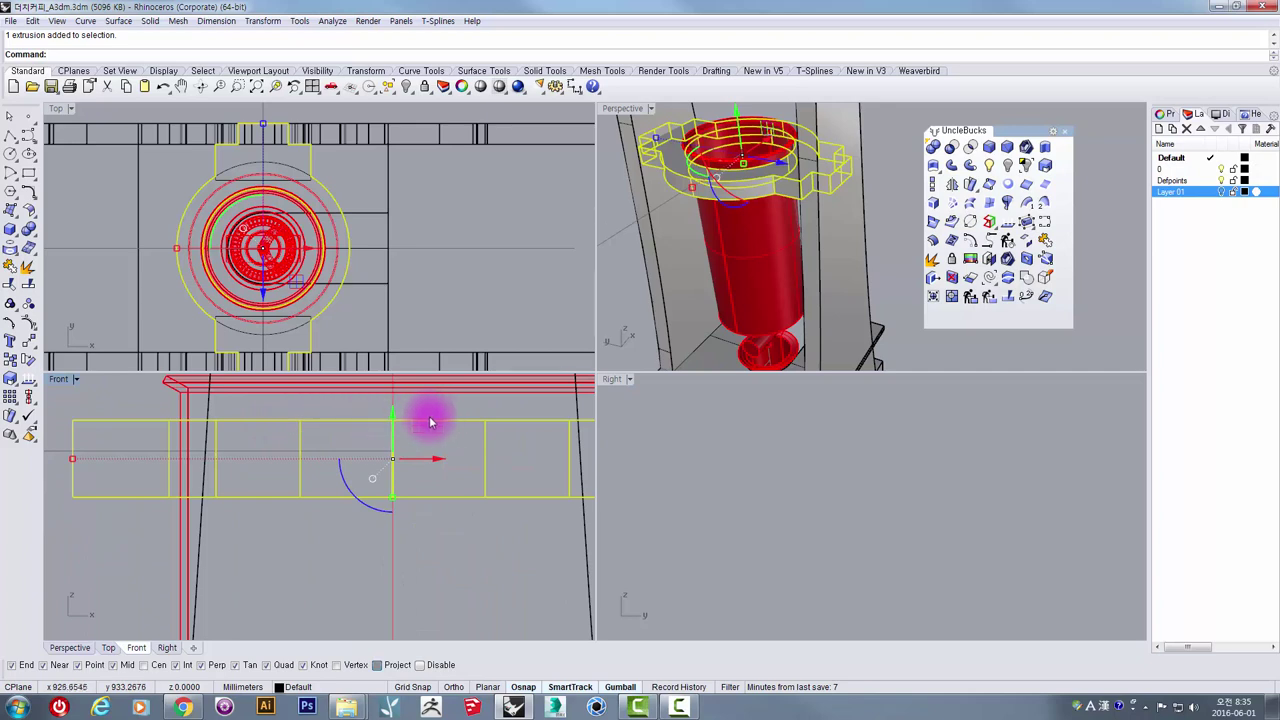
{"action": "left_click", "coordinate": [29, 173]}
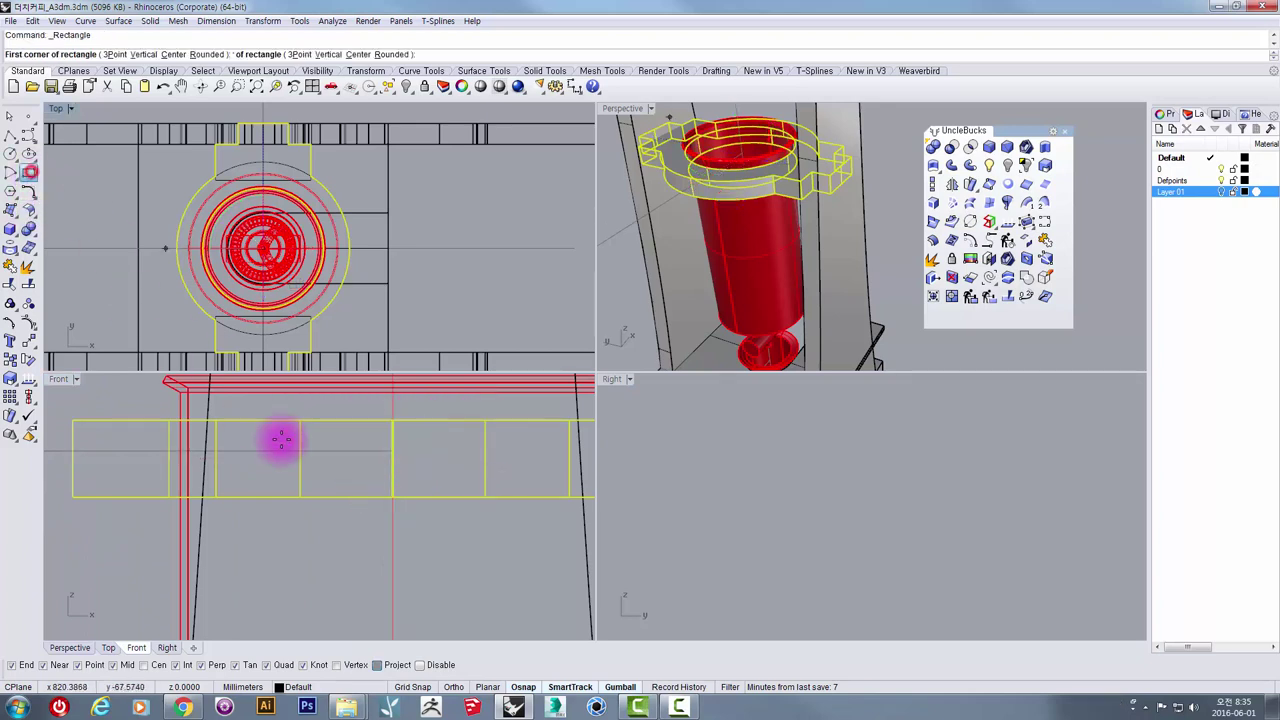
{"action": "left_click", "coordinate": [298, 421]}
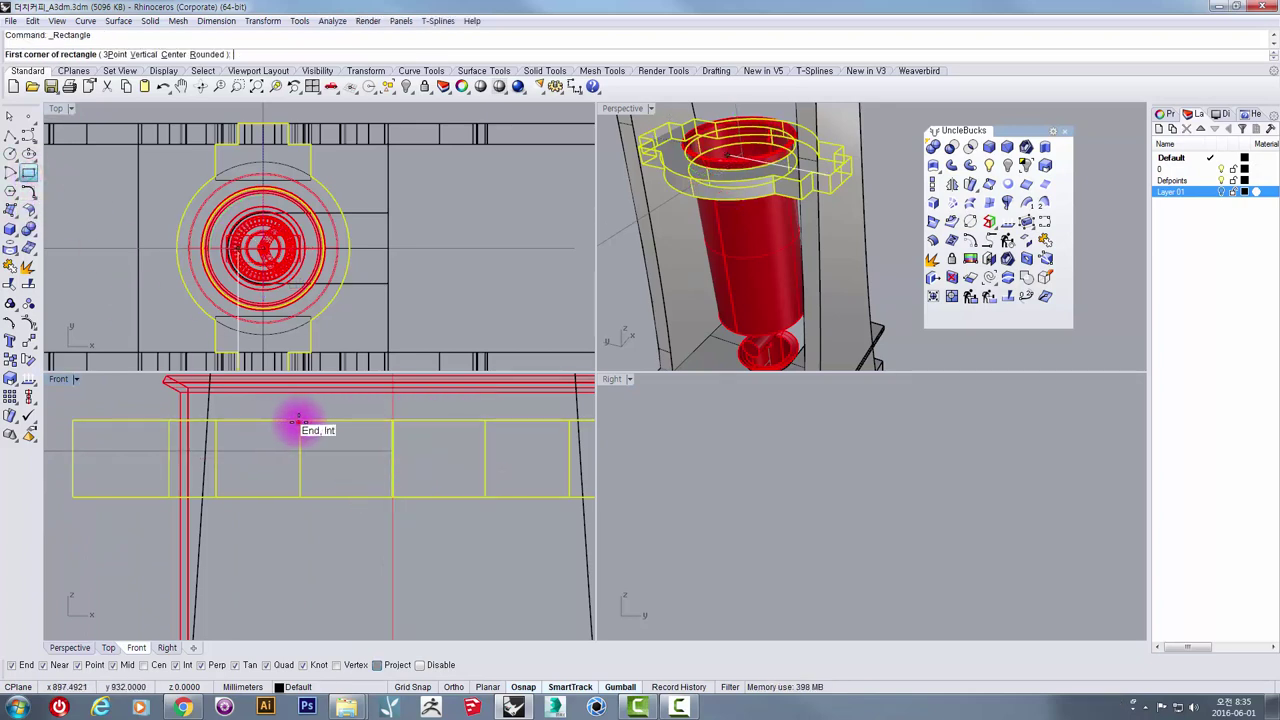
{"action": "left_click", "coordinate": [486, 496]}
Step: Extrude the rectangle to both sides, about 232 mm each way, into a solid bar passing through both tower legs
{"action": "left_click_drag", "start_coordinate": [278, 405], "coordinate": [546, 557]}
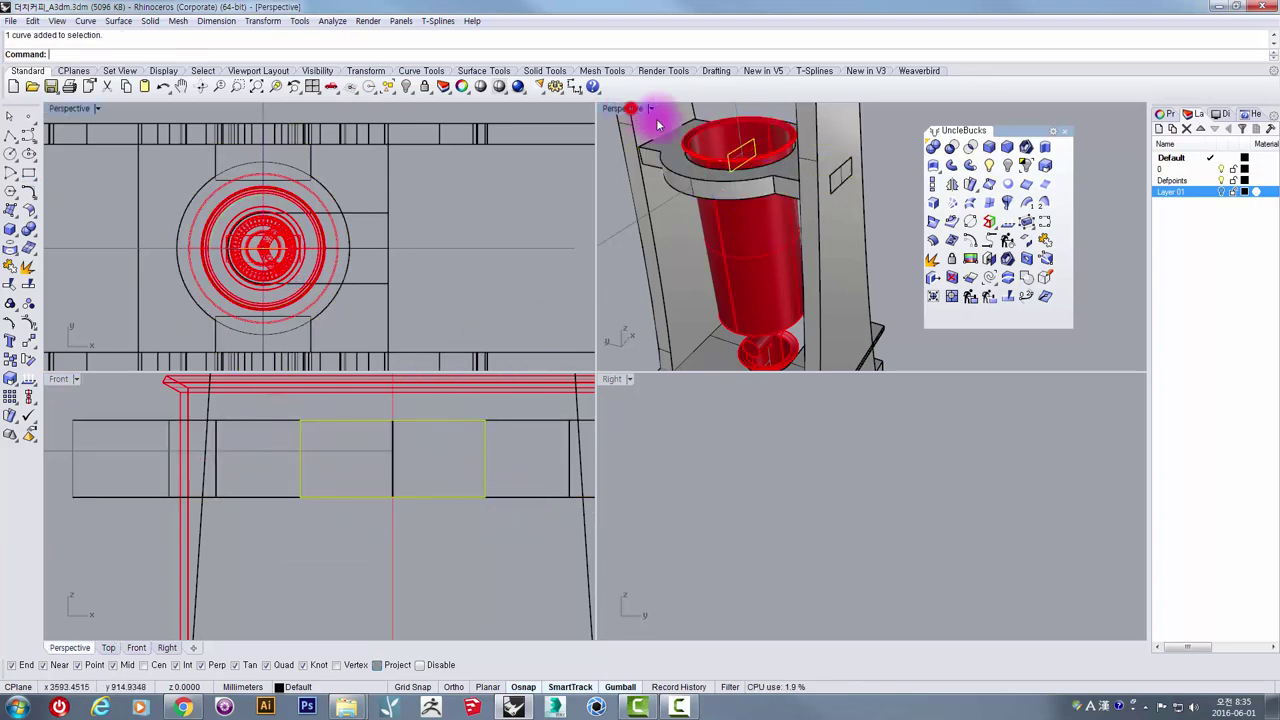
{"action": "double_click", "coordinate": [630, 108]}
{"action": "left_click", "coordinate": [1045, 147]}
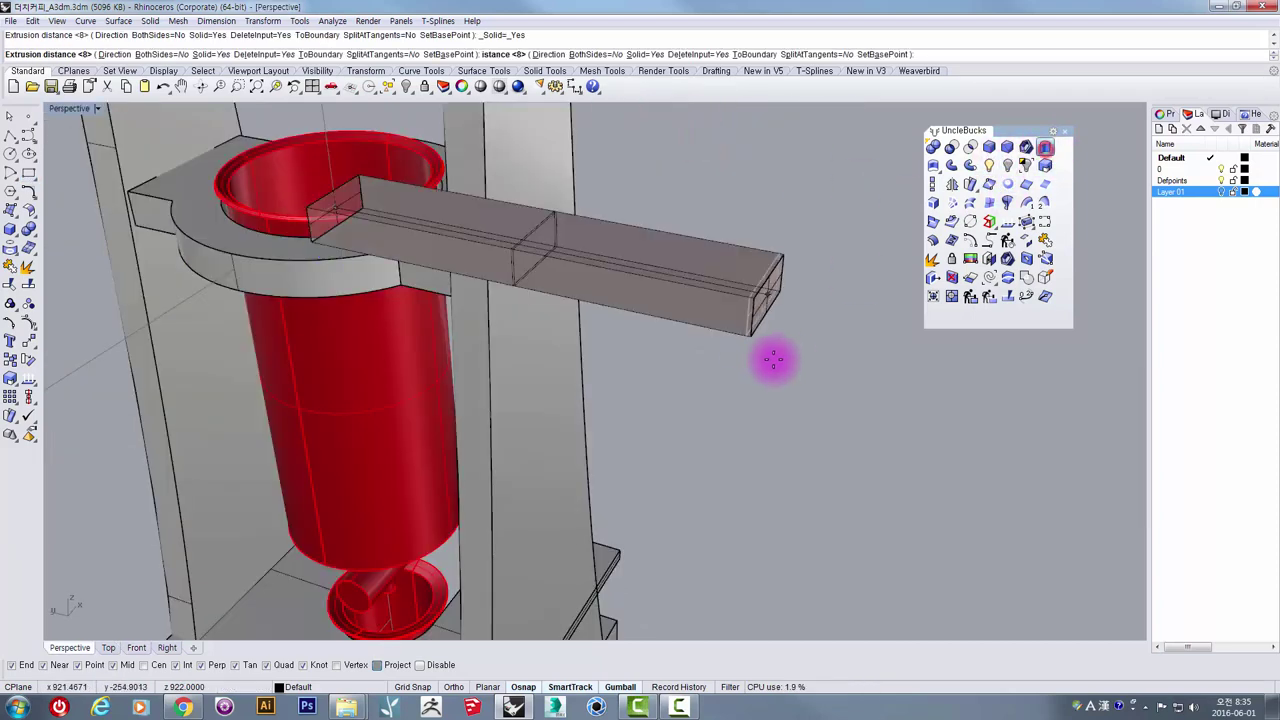
{"action": "left_click", "coordinate": [152, 54]}
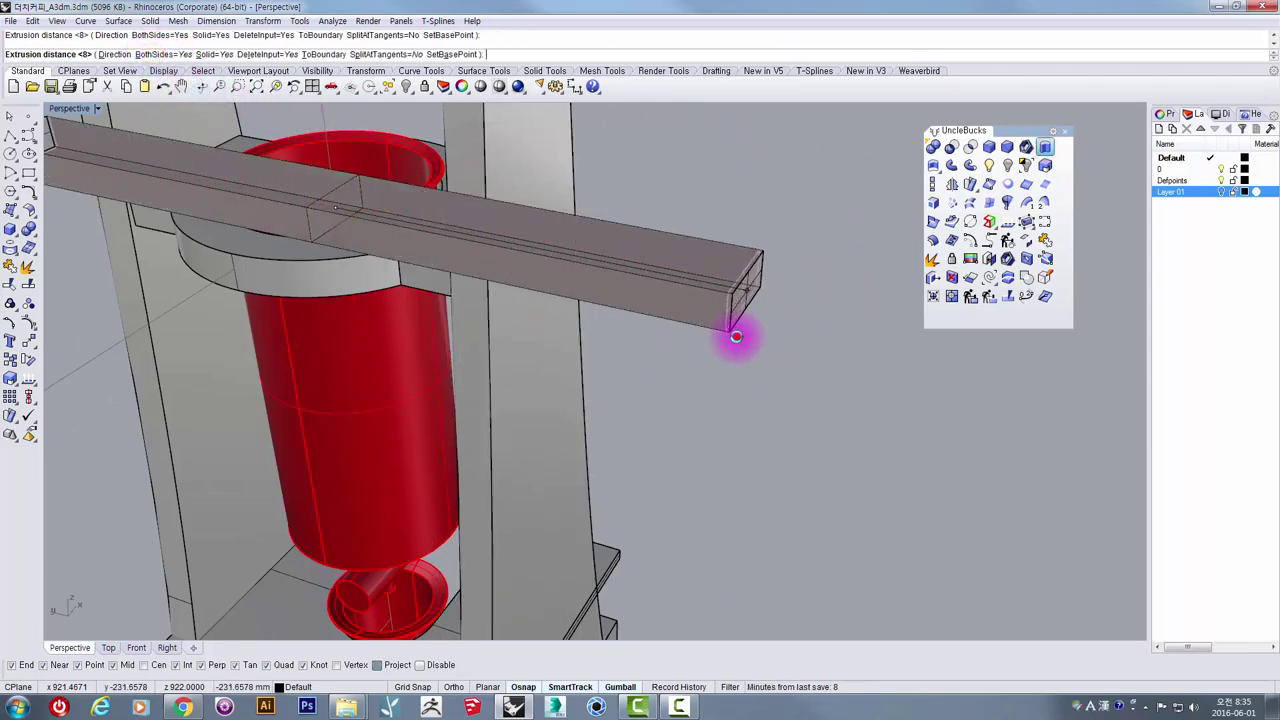
{"action": "left_click", "coordinate": [733, 337]}
{"action": "scroll", "coordinate": [700, 363], "scroll_direction": "down", "scroll_amount": 3}
{"action": "right_click_drag", "start_coordinate": [700, 363], "coordinate": [694, 320]}
{"action": "left_click", "coordinate": [720, 263]}
{"action": "right_click_drag", "start_coordinate": [703, 274], "coordinate": [645, 177]}
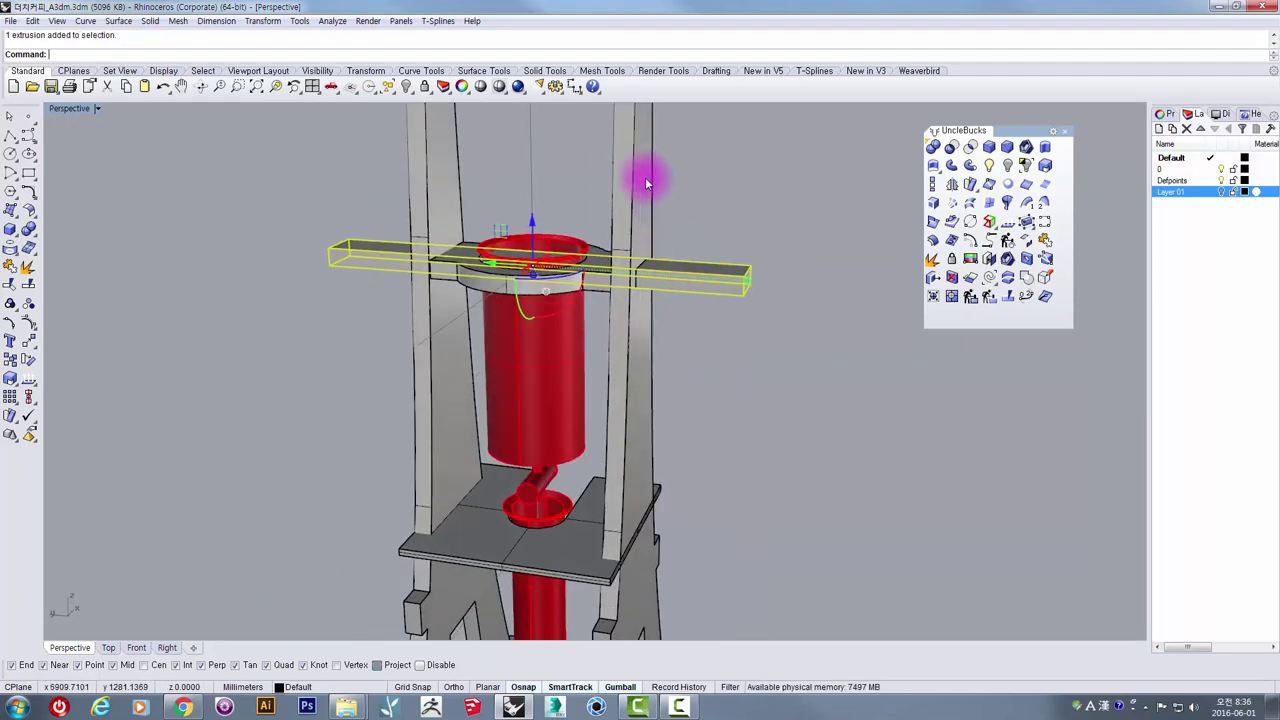
Step: Subtract the long bar from both tower legs with Boolean Difference to cut slots for the ring plate's tabs
{"action": "left_click", "coordinate": [645, 177]}
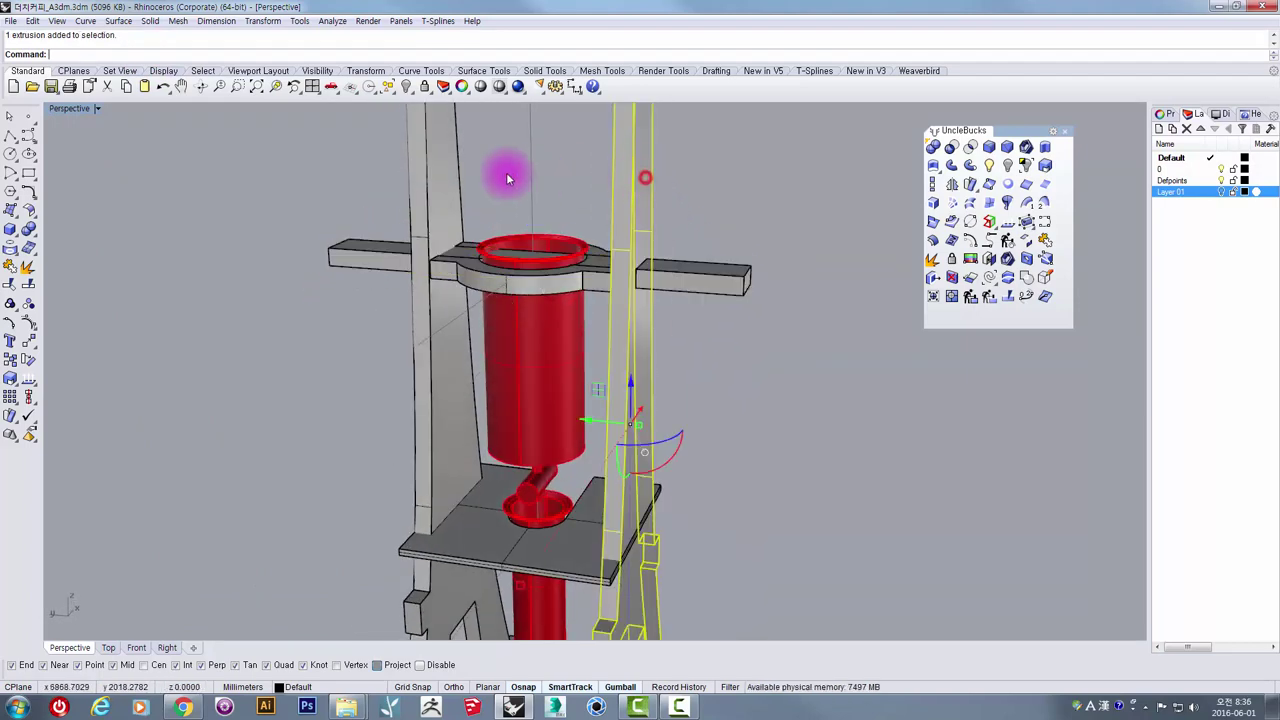
{"action": "left_click", "coordinate": [443, 161], "text": "shift"}
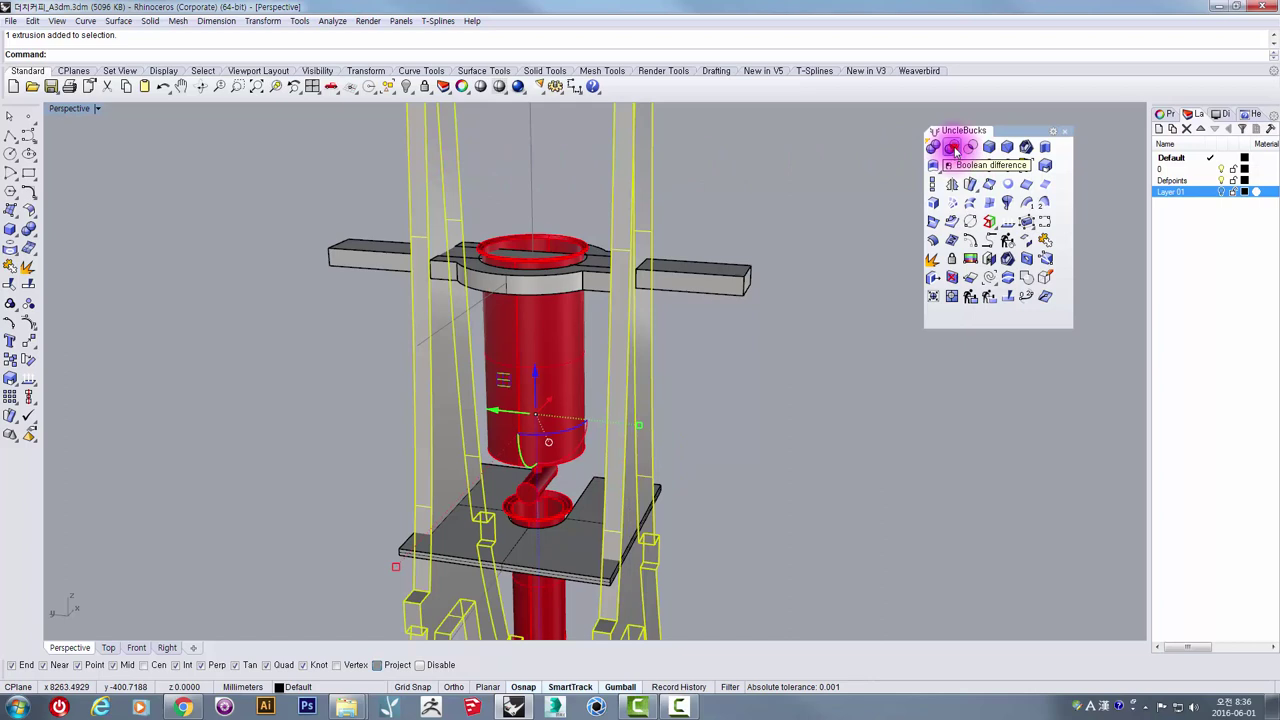
{"action": "left_click", "coordinate": [724, 287]}
{"action": "left_click", "coordinate": [713, 279]}
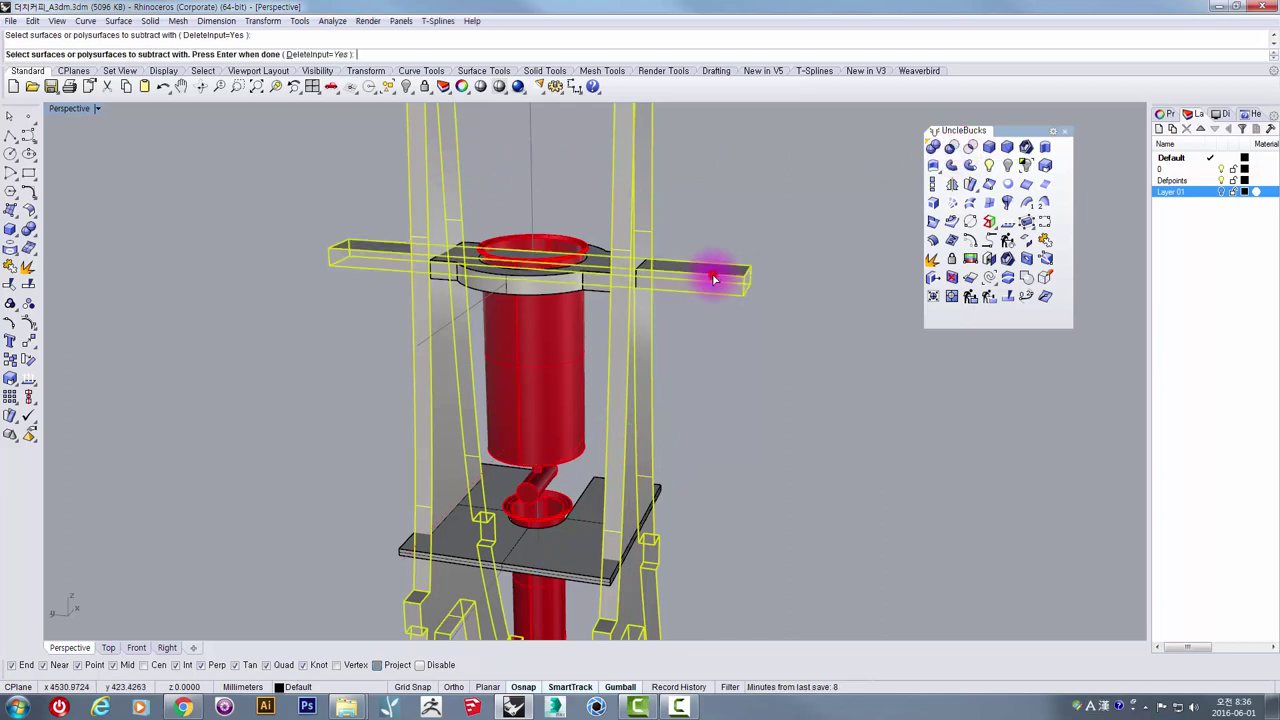
{"action": "key", "text": "Return"}
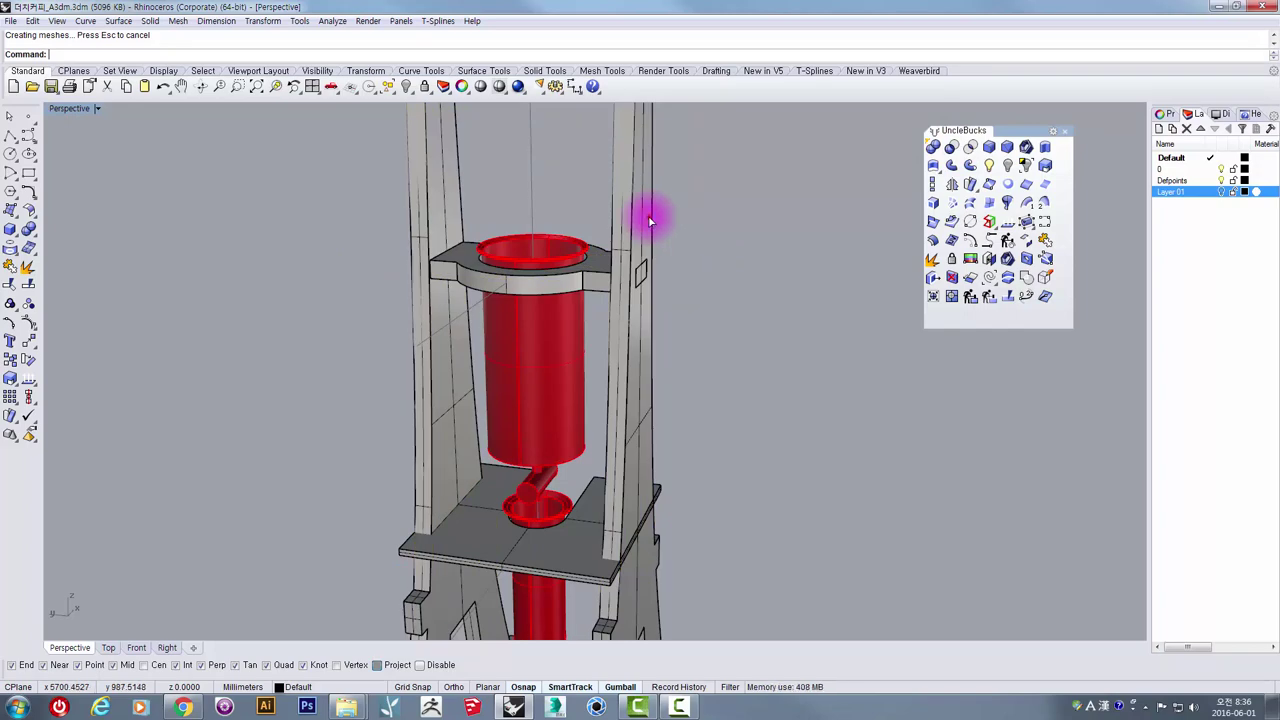
Step: Move one tower leg aside to inspect its slot and the ring plate's tab, and undo the move
{"action": "left_click", "coordinate": [649, 218]}
{"action": "right_click_drag", "start_coordinate": [691, 294], "coordinate": [634, 381]}
{"action": "left_click_drag", "start_coordinate": [601, 425], "coordinate": [670, 438]}
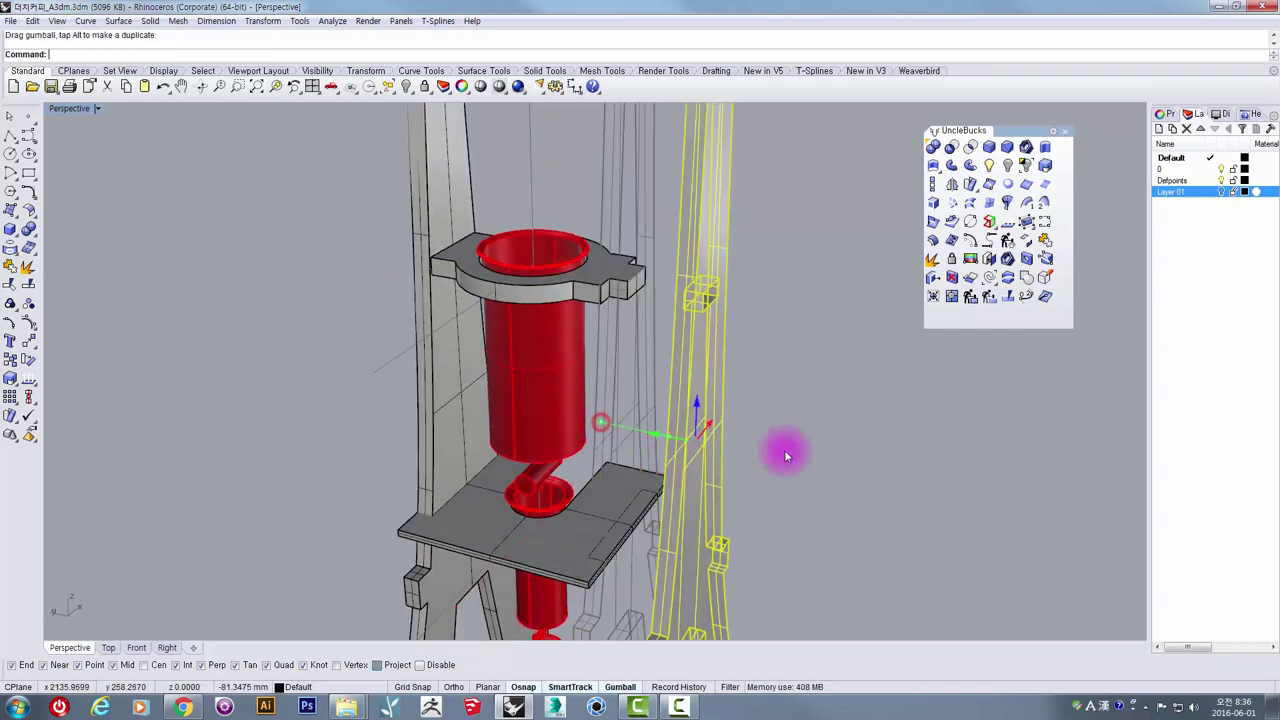
{"action": "left_click", "coordinate": [810, 449]}
{"action": "mouse_move", "coordinate": [766, 444]}
{"action": "right_mouse_down"}
{"action": "mouse_move", "coordinate": [631, 363]}
{"action": "mouse_move", "coordinate": [471, 361]}
{"action": "mouse_move", "coordinate": [463, 451]}
{"action": "mouse_move", "coordinate": [763, 423]}
{"action": "right_mouse_up"}
{"action": "key", "text": "ctrl+z"}
Step: Inspect how the ring plate's tabs meet both tower legs from the front
{"action": "left_click", "coordinate": [869, 350]}
{"action": "right_click_drag", "start_coordinate": [408, 289], "coordinate": [437, 269]}
{"action": "scroll", "coordinate": [437, 269], "scroll_direction": "up", "scroll_amount": 4}
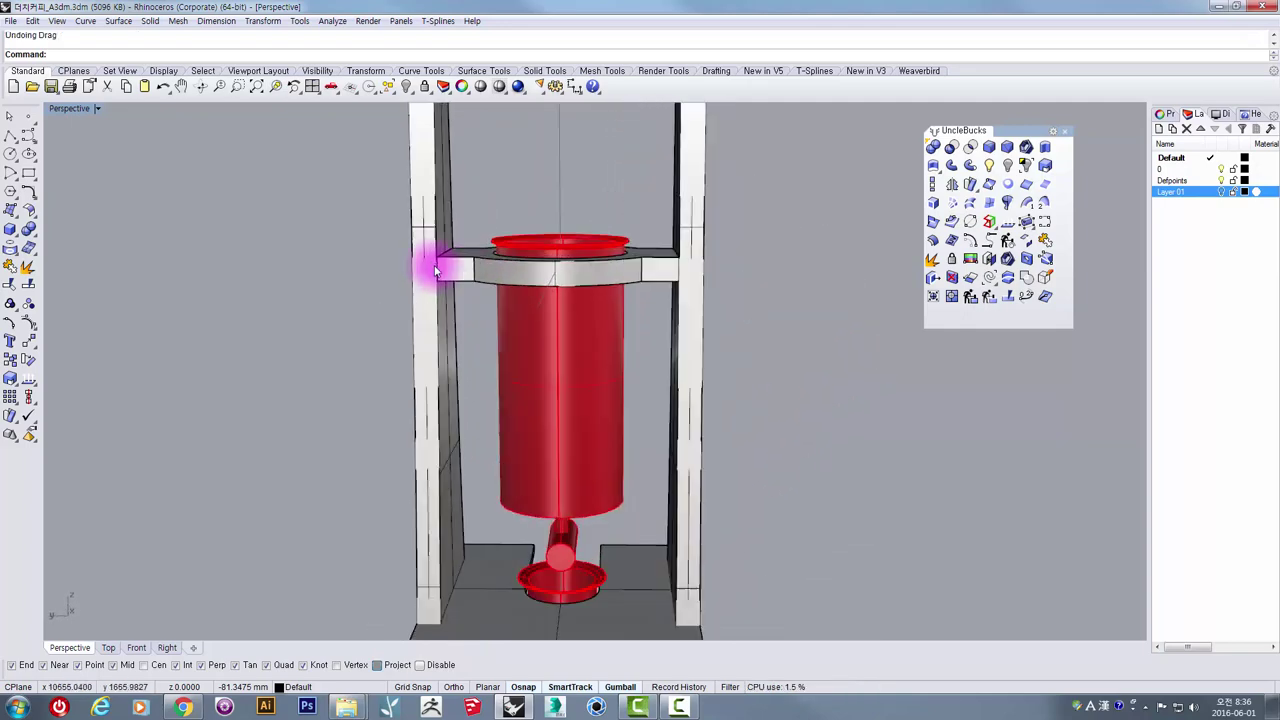
{"action": "left_click", "coordinate": [449, 251]}
{"action": "left_click", "coordinate": [419, 213]}
{"action": "scroll", "coordinate": [450, 242], "scroll_direction": "down", "scroll_amount": 4}
{"action": "left_click", "coordinate": [830, 320]}
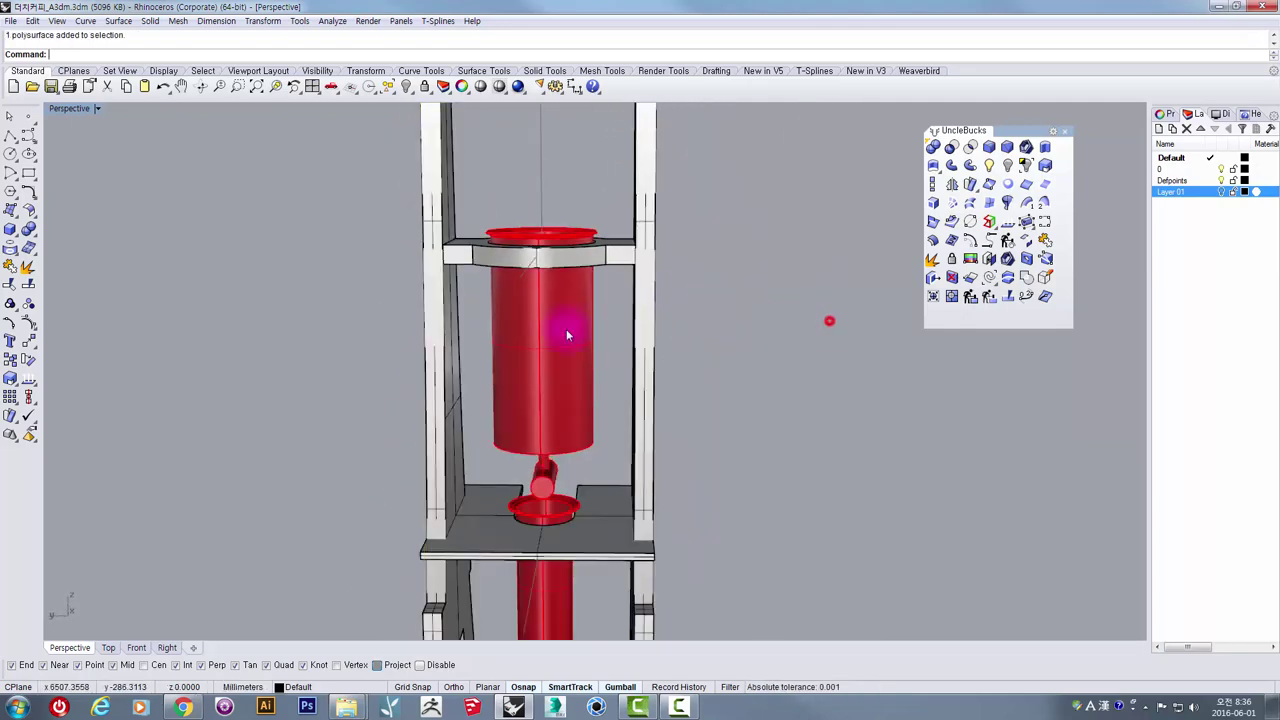
Step: Isolate the notched middle shelf together with the leg outline curves by hiding everything else
{"action": "right_click_drag", "start_coordinate": [566, 330], "coordinate": [491, 382]}
{"action": "scroll", "coordinate": [521, 446], "scroll_direction": "down", "scroll_amount": 4}
{"action": "right_click_drag", "start_coordinate": [522, 451], "coordinate": [600, 334], "text": "shift"}
{"action": "scroll", "coordinate": [600, 335], "scroll_direction": "up", "scroll_amount": 4}
{"action": "left_click", "coordinate": [600, 340]}
{"action": "scroll", "coordinate": [534, 323], "scroll_direction": "up", "scroll_amount": 3}
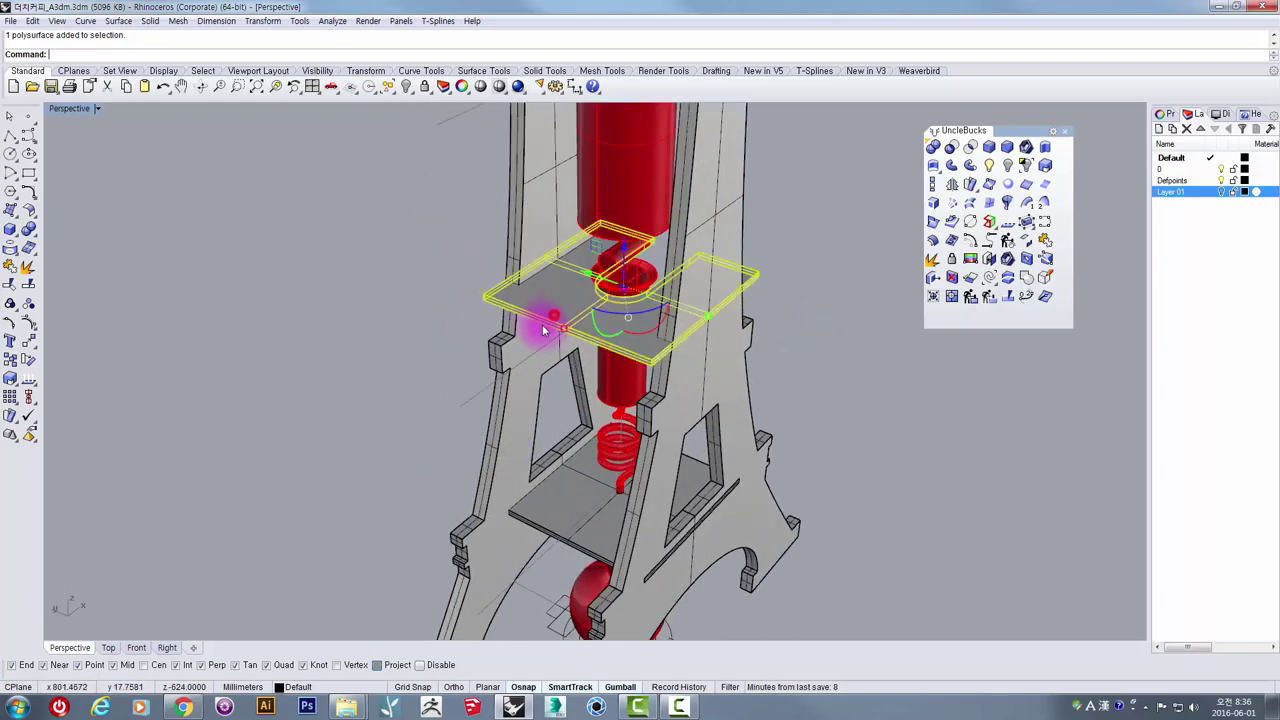
{"action": "scroll", "coordinate": [508, 285], "scroll_direction": "up", "scroll_amount": 3}
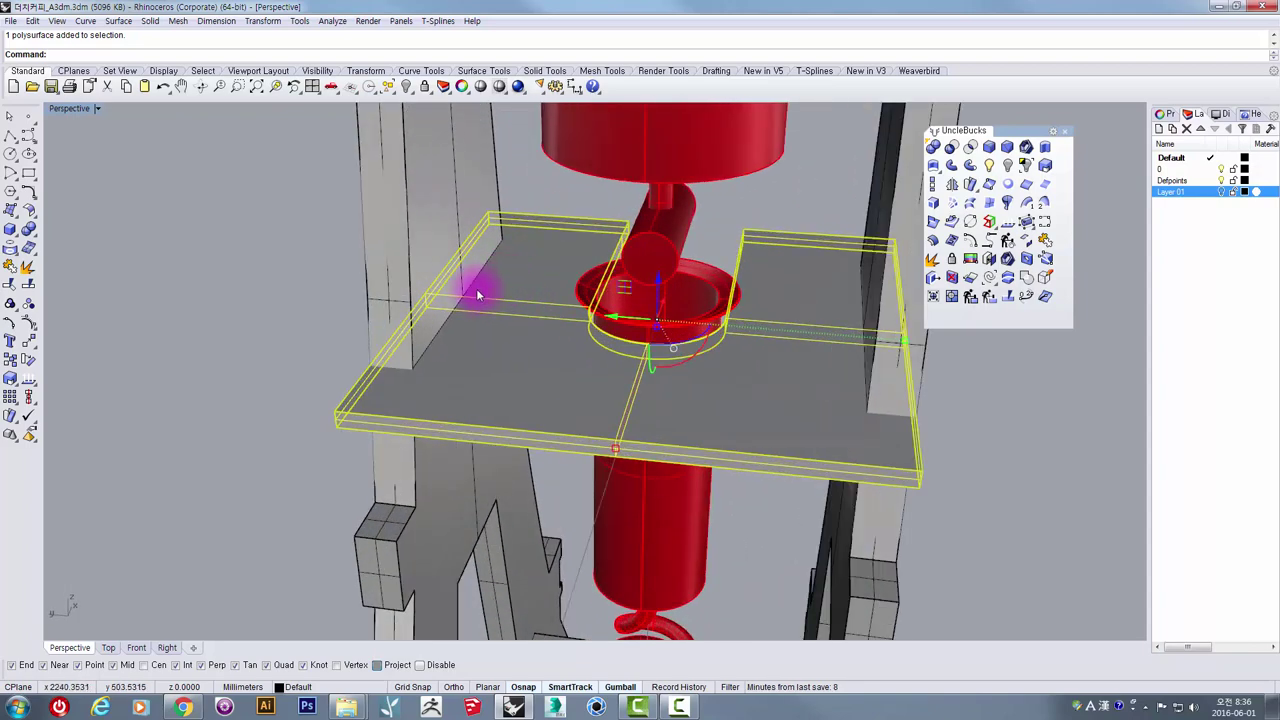
{"action": "scroll", "coordinate": [477, 286], "scroll_direction": "down", "scroll_amount": 2}
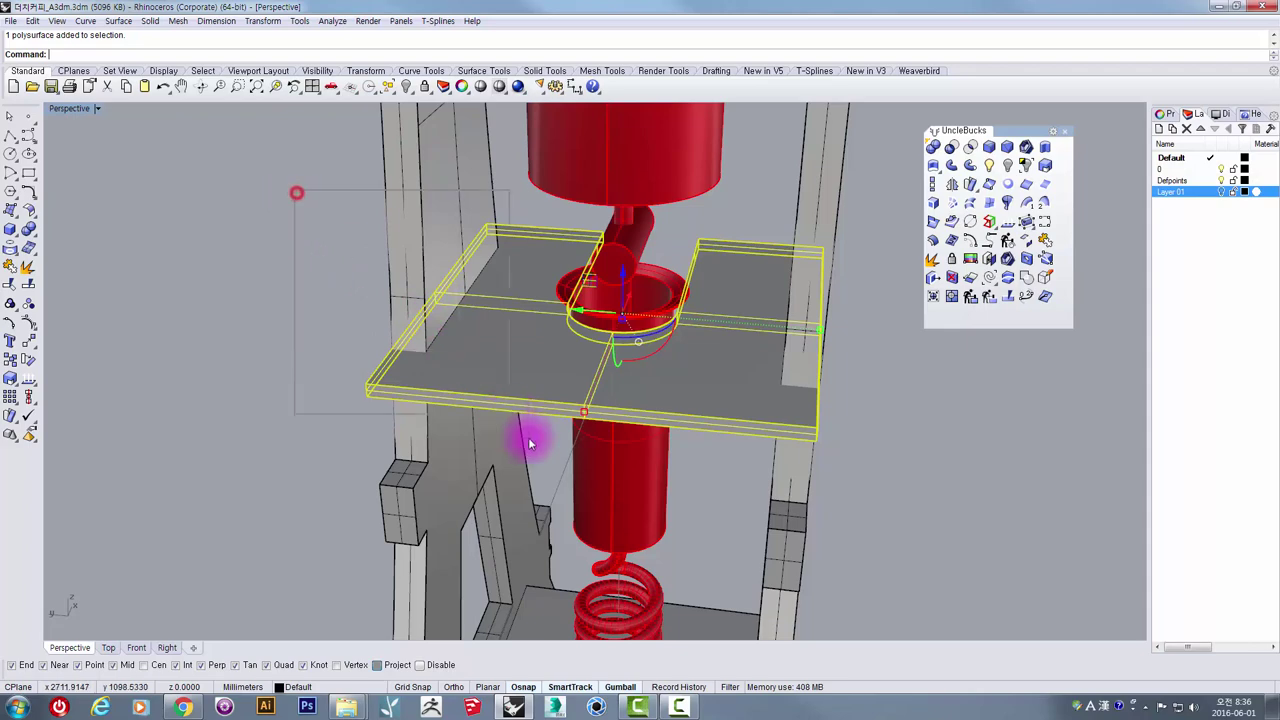
{"action": "right_click_drag", "start_coordinate": [734, 408], "coordinate": [736, 268]}
{"action": "left_click_drag", "start_coordinate": [881, 365], "coordinate": [882, 362], "text": "shift"}
{"action": "right_click_drag", "start_coordinate": [879, 355], "coordinate": [826, 358]}
{"action": "left_click", "coordinate": [1028, 164]}
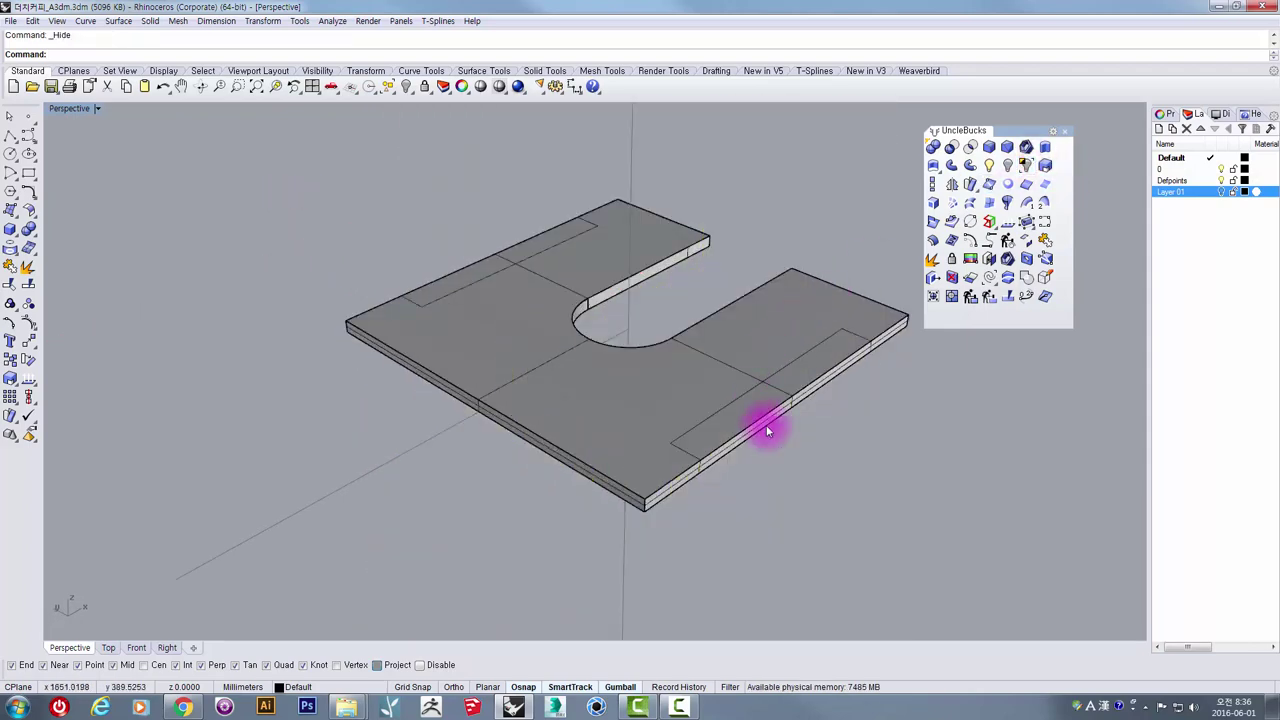
Step: Draw a circle in the Top view centred on the shelf's notch, matching the radius of its rounded end
{"action": "right_click_drag", "start_coordinate": [872, 409], "coordinate": [663, 294]}
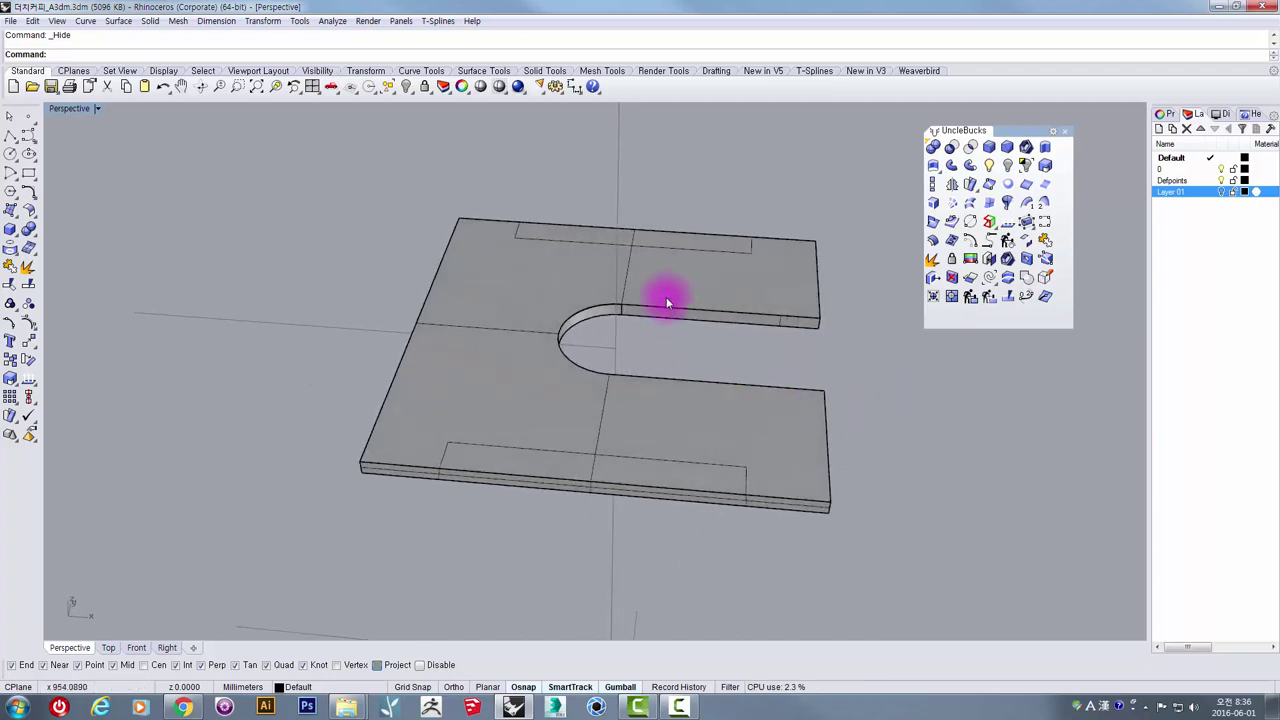
{"action": "double_click", "coordinate": [56, 109]}
{"action": "double_click", "coordinate": [56, 109]}
{"action": "right_click_drag", "start_coordinate": [348, 294], "coordinate": [374, 257]}
{"action": "scroll", "coordinate": [374, 257], "scroll_direction": "down", "scroll_amount": 4}
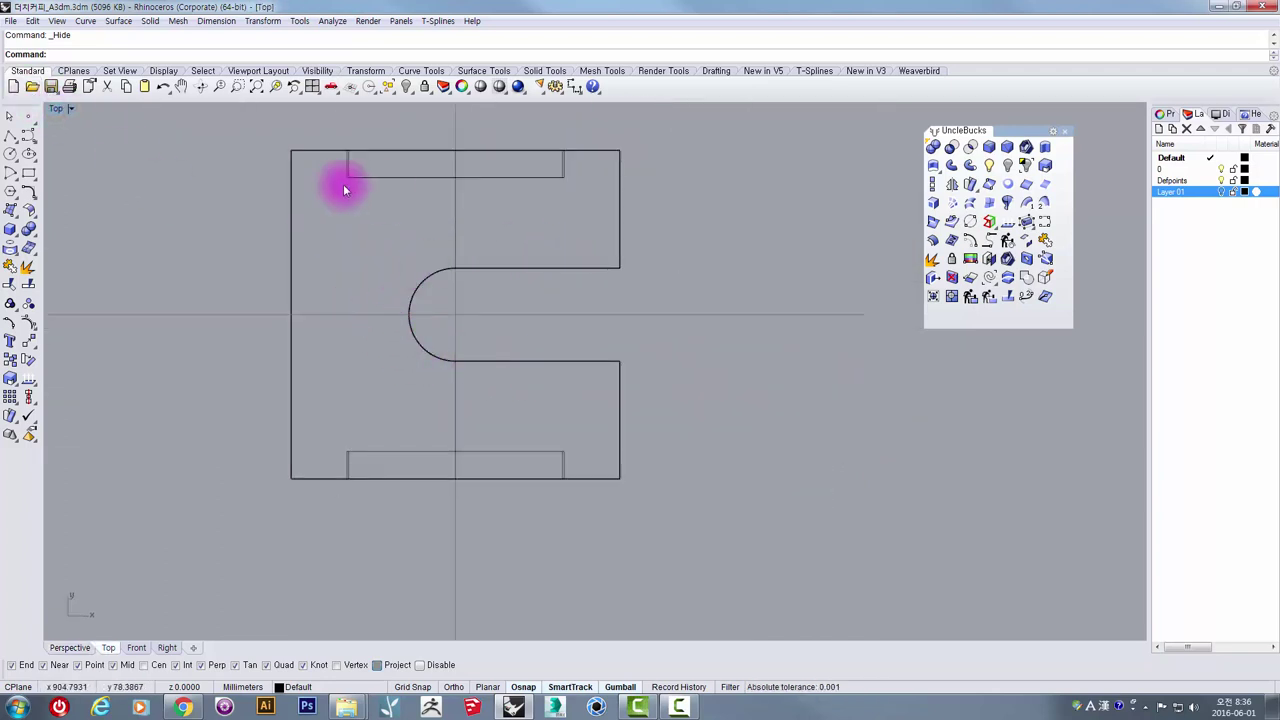
{"action": "left_click", "coordinate": [11, 152]}
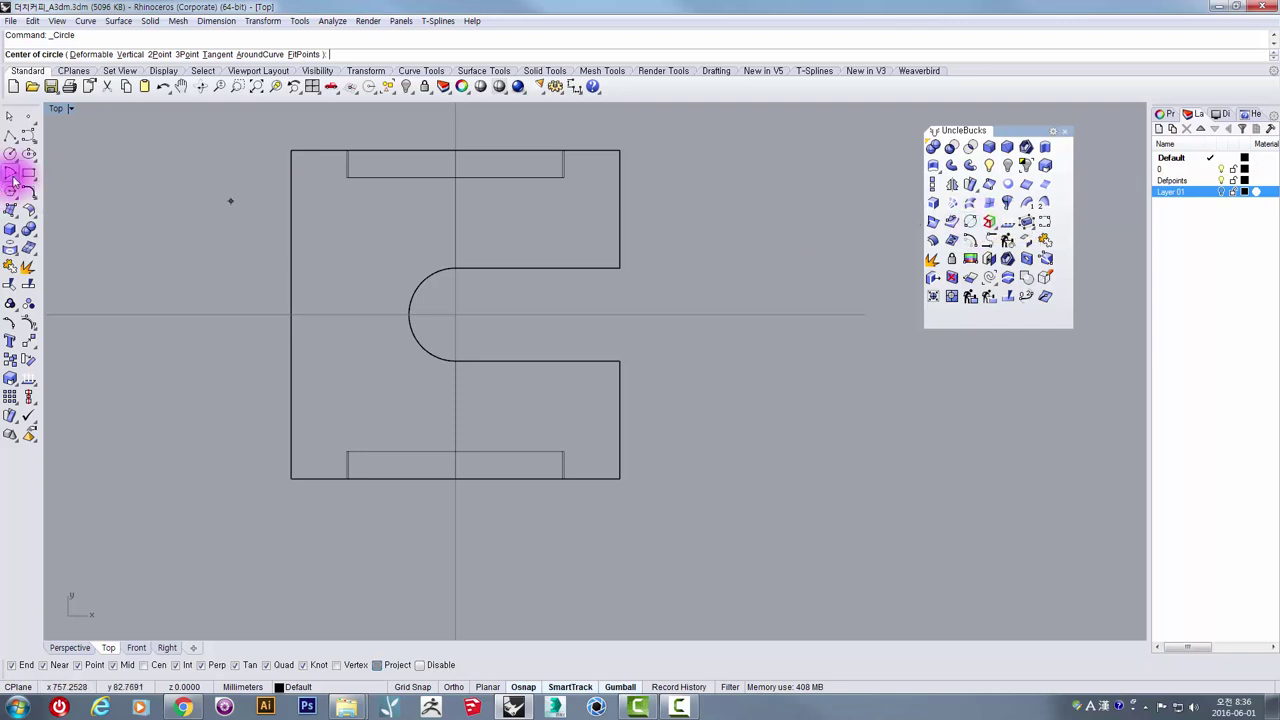
{"action": "left_click", "coordinate": [455, 314]}
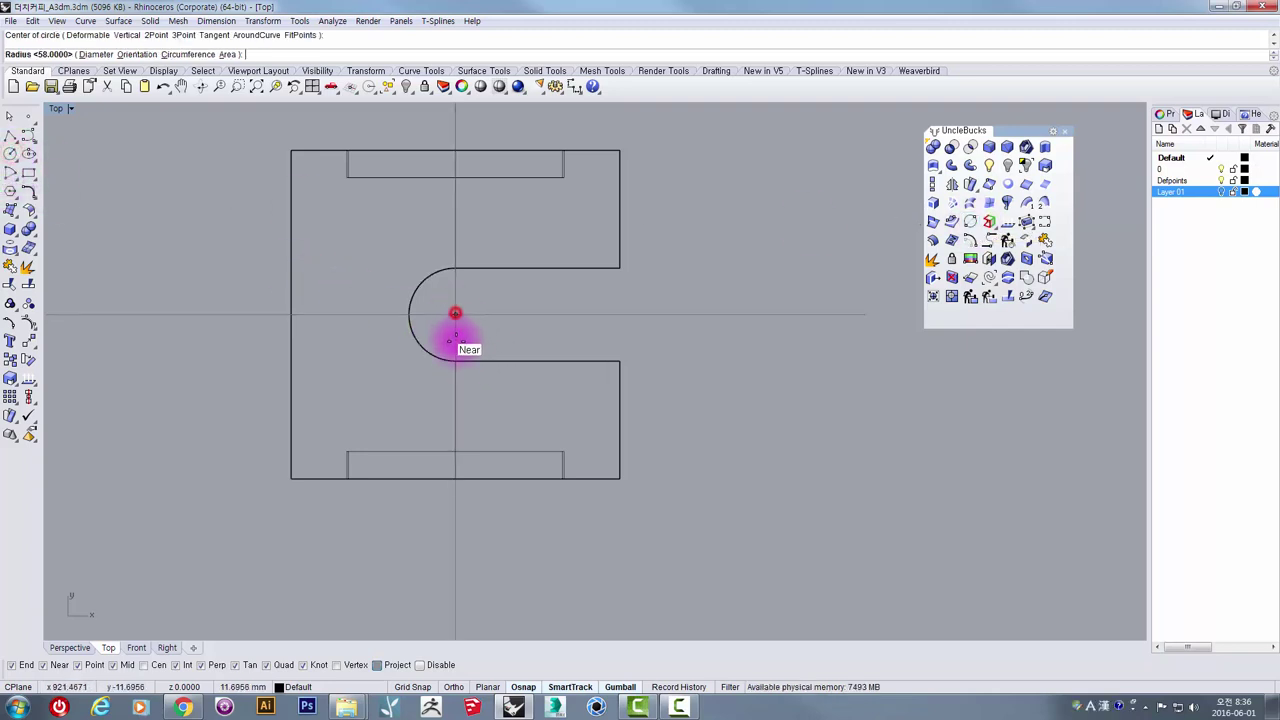
{"action": "left_click", "coordinate": [455, 356]}
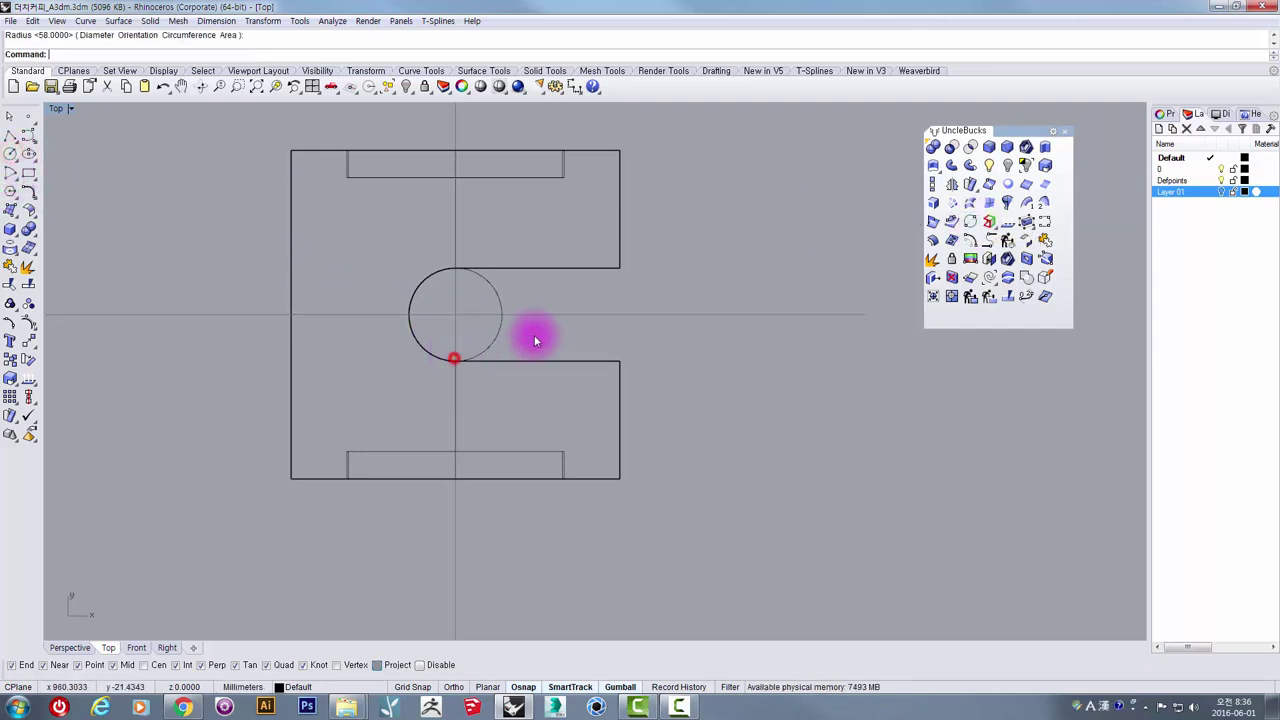
Step: Draw a horizontal line from the circle's top past the shelf's open edge and mirror it across the horizontal centre axis
{"action": "left_click", "coordinate": [10, 134]}
{"action": "left_click", "coordinate": [453, 270]}
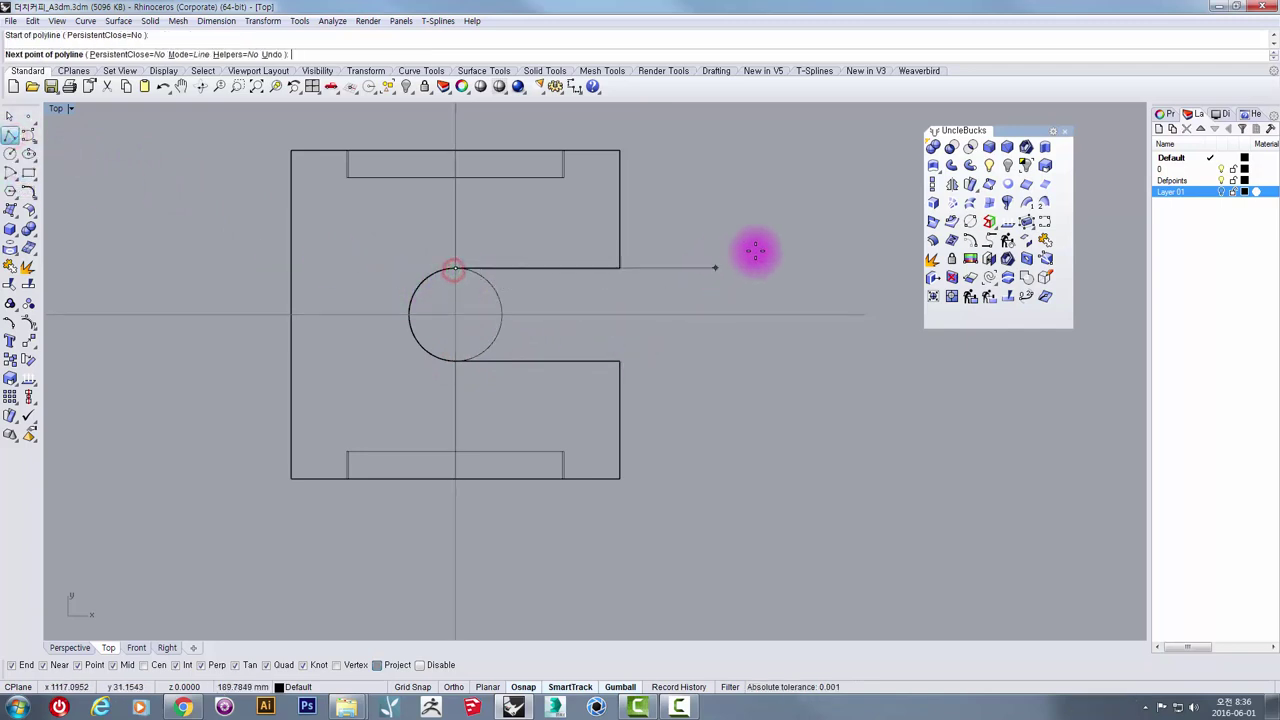
{"action": "left_click", "coordinate": [797, 229], "text": "shift"}
{"action": "key", "text": "Return"}
{"action": "left_click", "coordinate": [787, 269]}
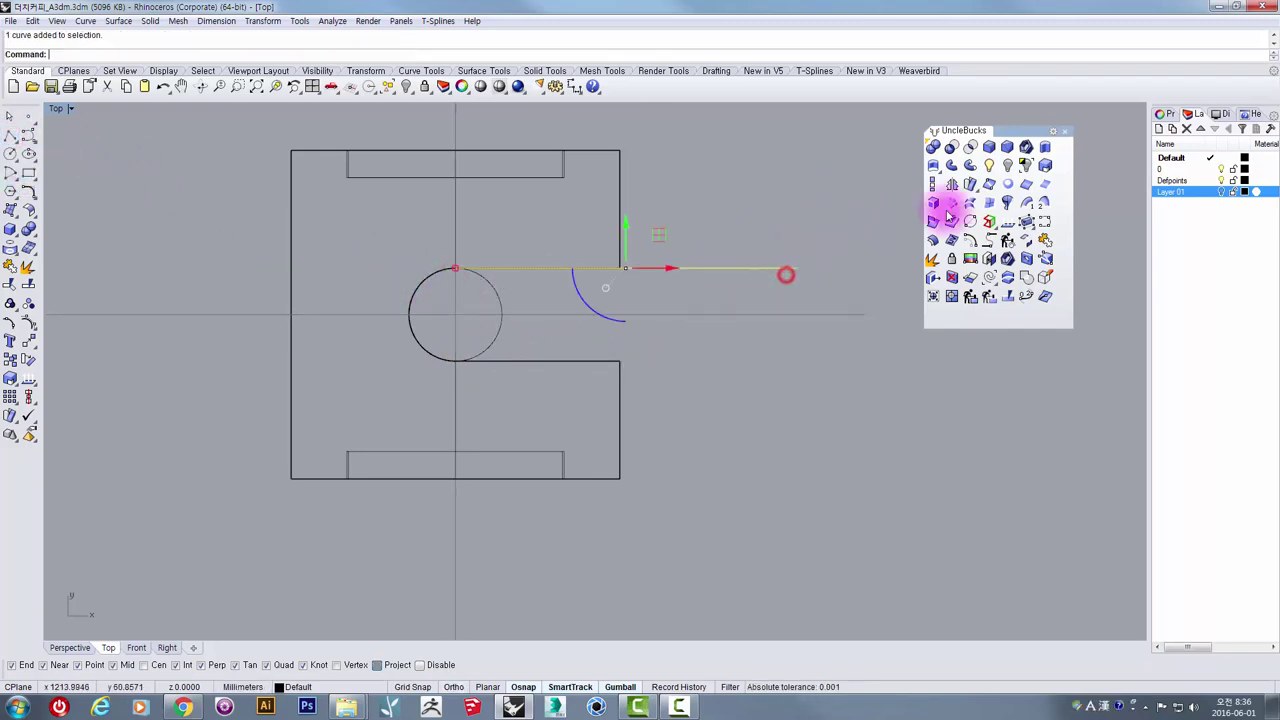
{"action": "left_click", "coordinate": [951, 184]}
{"action": "left_click", "coordinate": [815, 311]}
{"action": "left_click", "coordinate": [687, 314]}
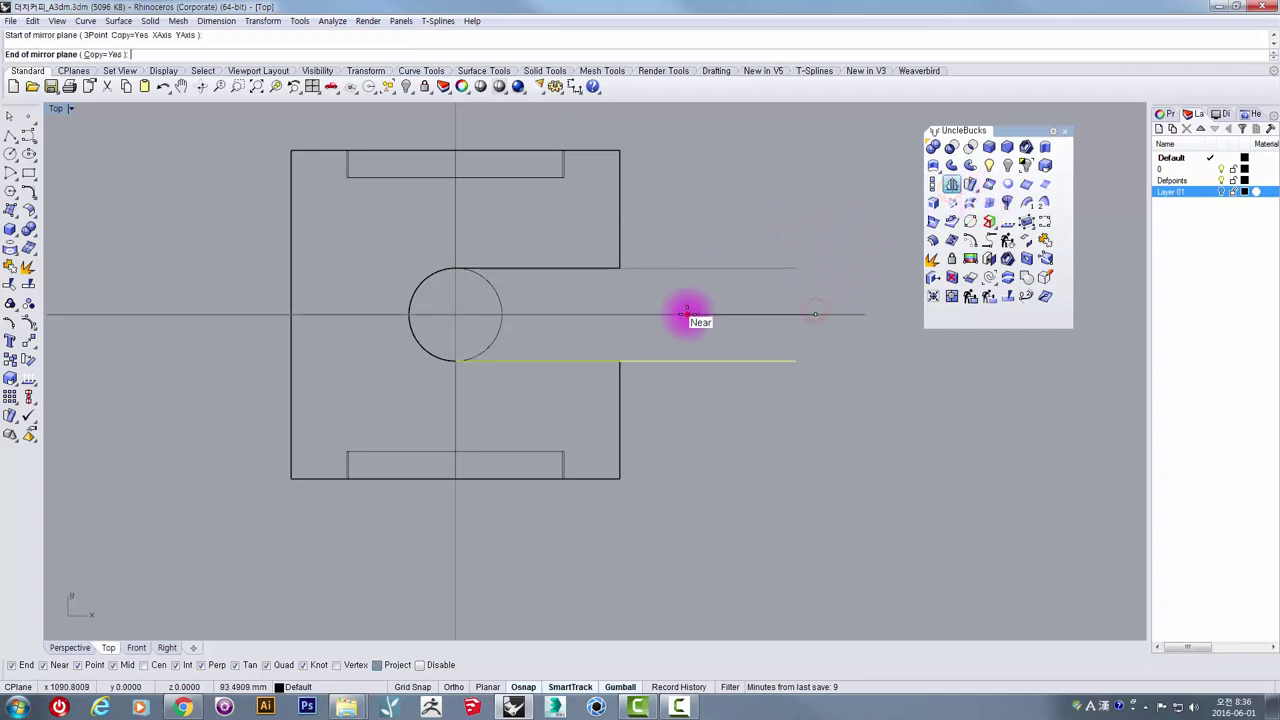
Step: Offset the notch circle outward to form the ring's outer circle
{"action": "left_click_drag", "start_coordinate": [715, 225], "coordinate": [718, 220]}
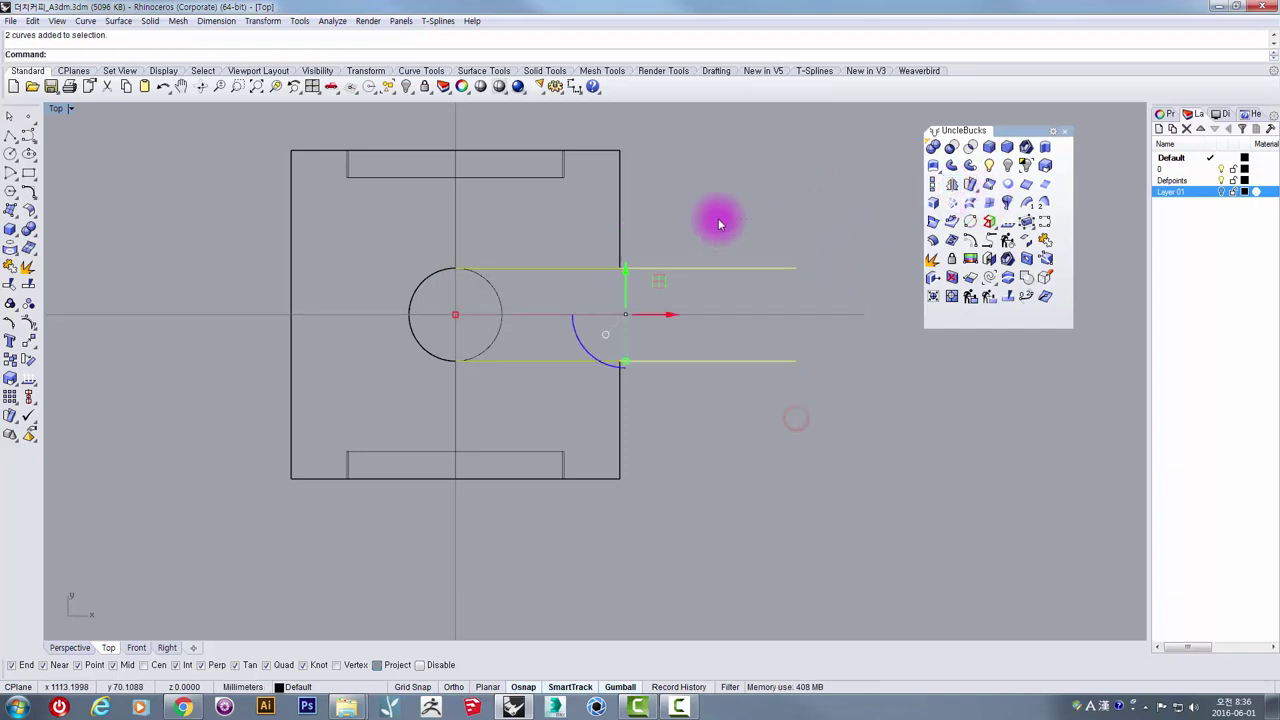
{"action": "left_click", "coordinate": [492, 285], "text": "shift"}
{"action": "right_click_drag", "start_coordinate": [528, 245], "coordinate": [496, 314]}
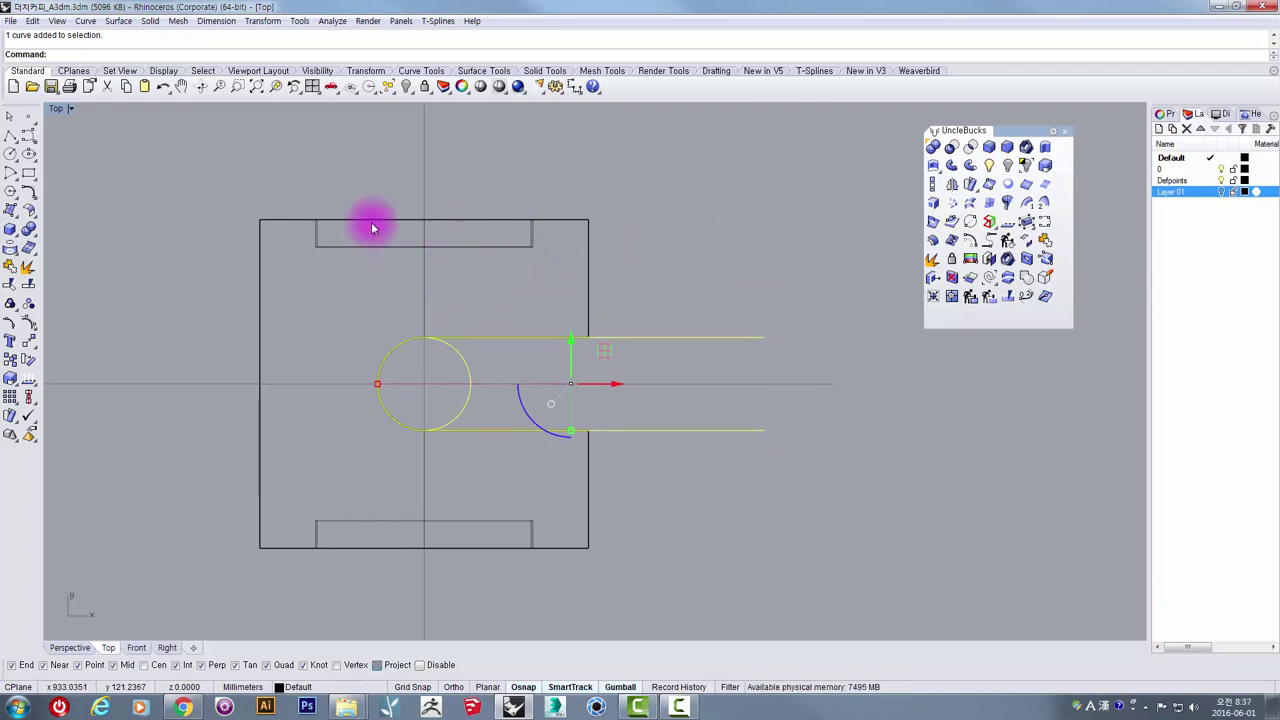
{"action": "left_click", "coordinate": [349, 331]}
{"action": "left_click", "coordinate": [389, 357]}
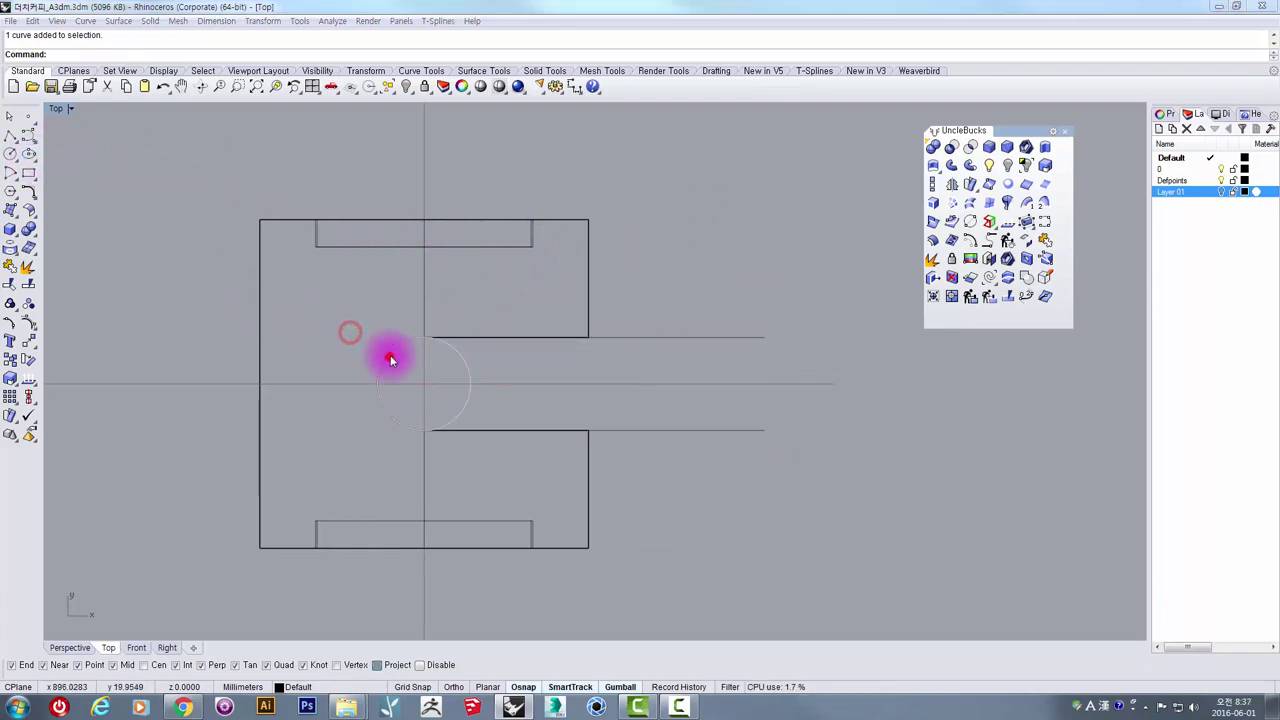
{"action": "left_click", "coordinate": [422, 391]}
{"action": "key", "text": "Return"}
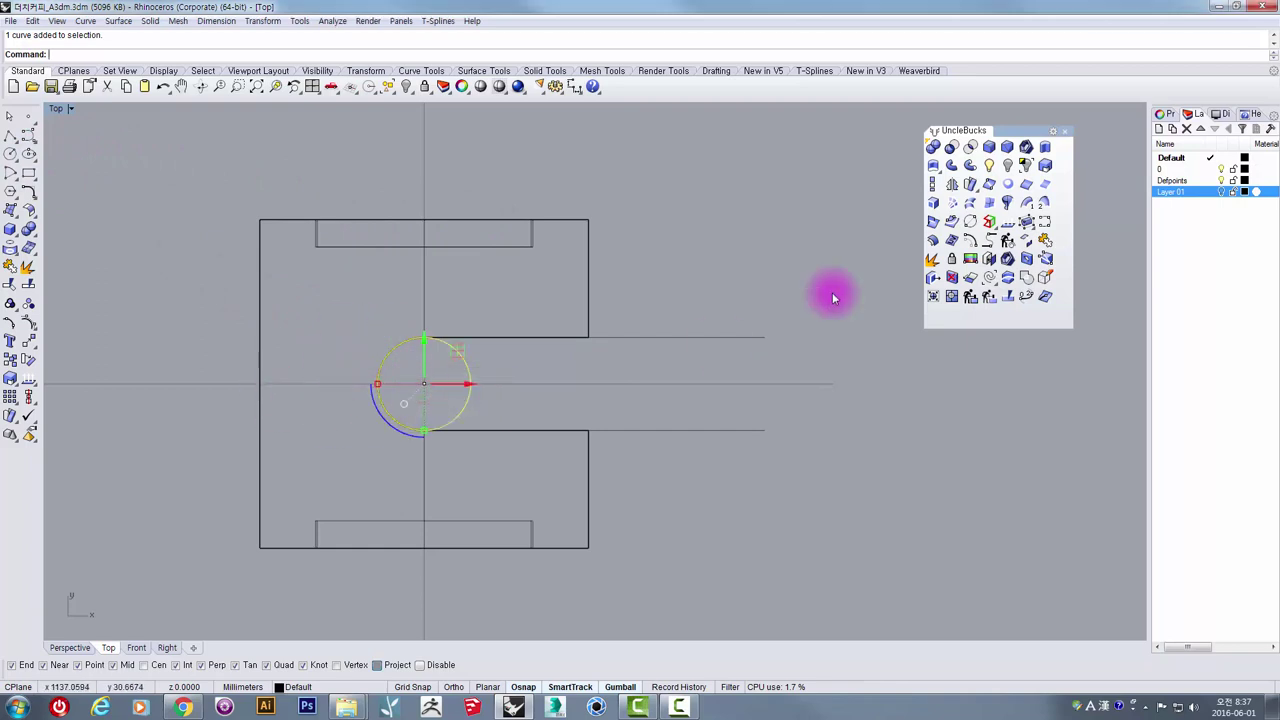
{"action": "left_click", "coordinate": [971, 241]}
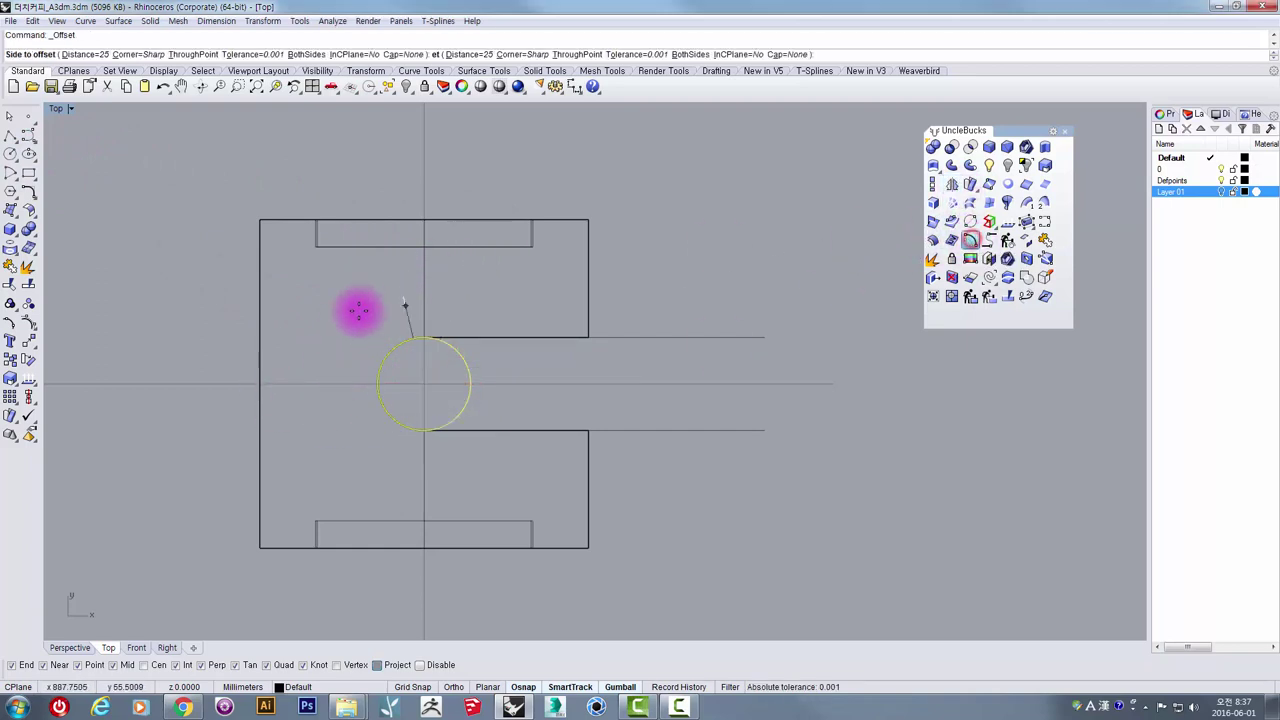
{"action": "left_click", "coordinate": [299, 341]}
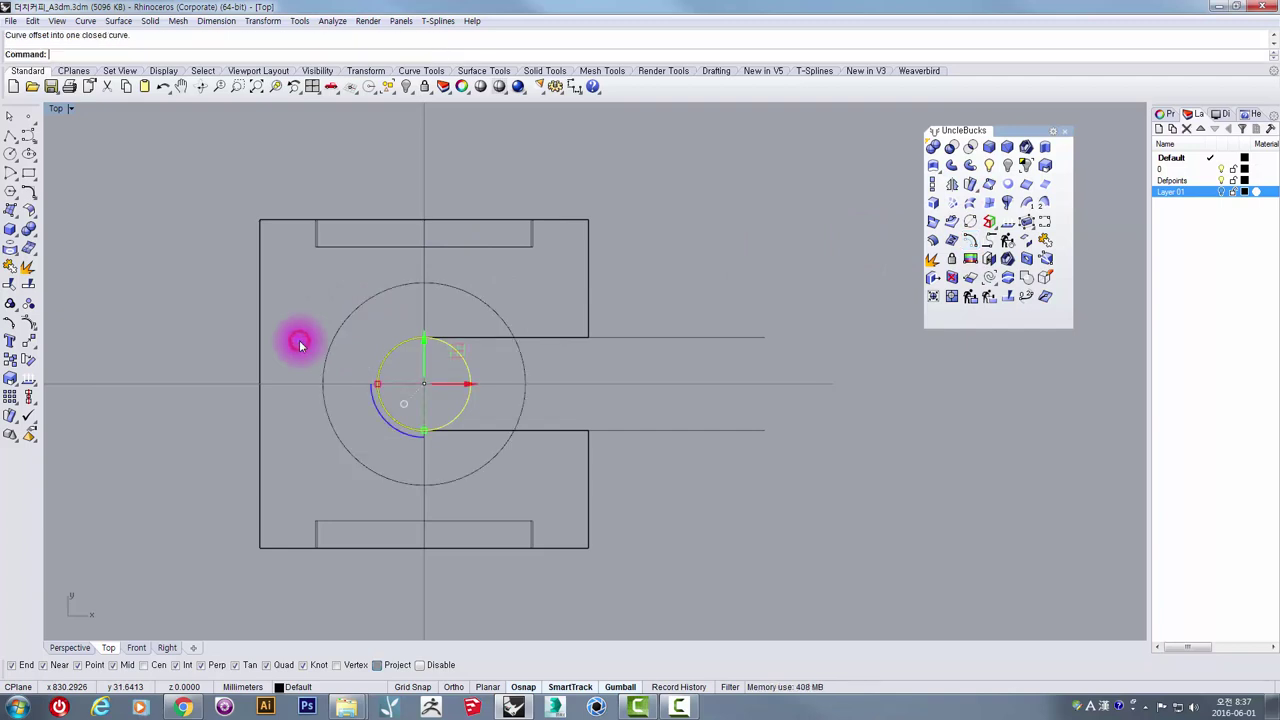
Step: Draw a rectangle from the inner edge of the upper leg outline to the vertical centre axis, ending just above the circle's centre
{"action": "left_click", "coordinate": [28, 173]}
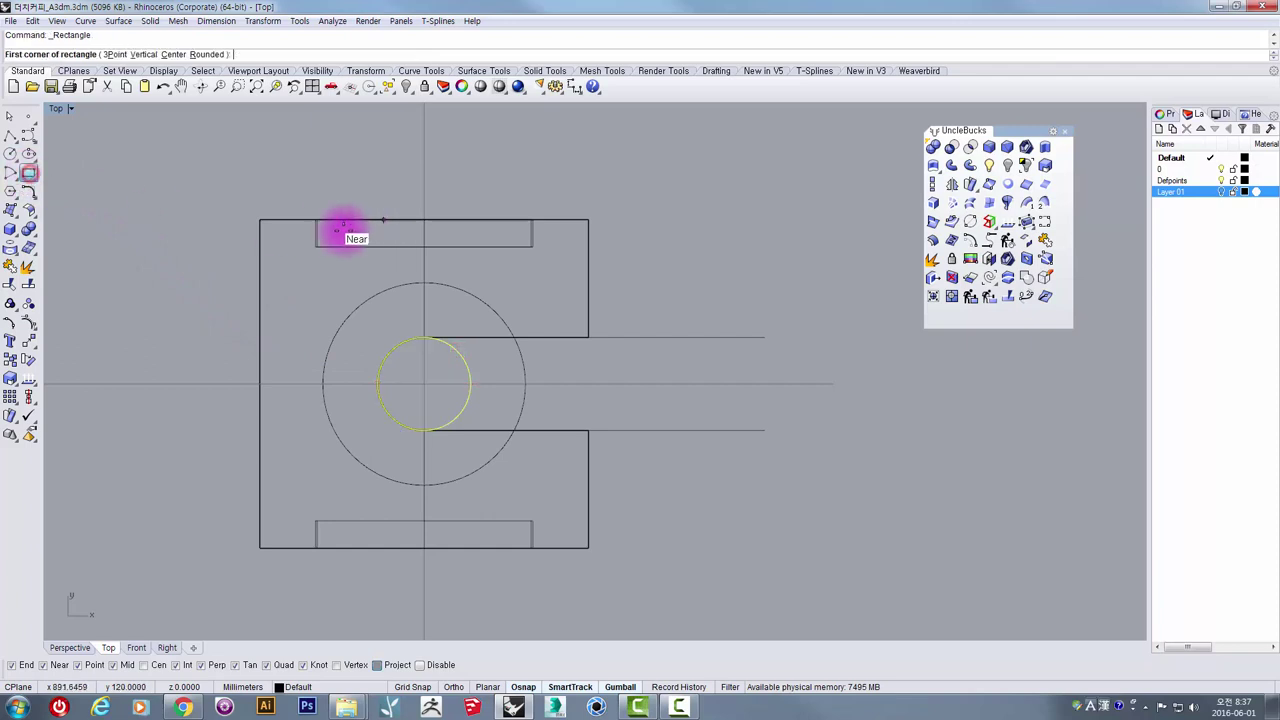
{"action": "scroll", "coordinate": [346, 232], "scroll_direction": "up", "scroll_amount": 3}
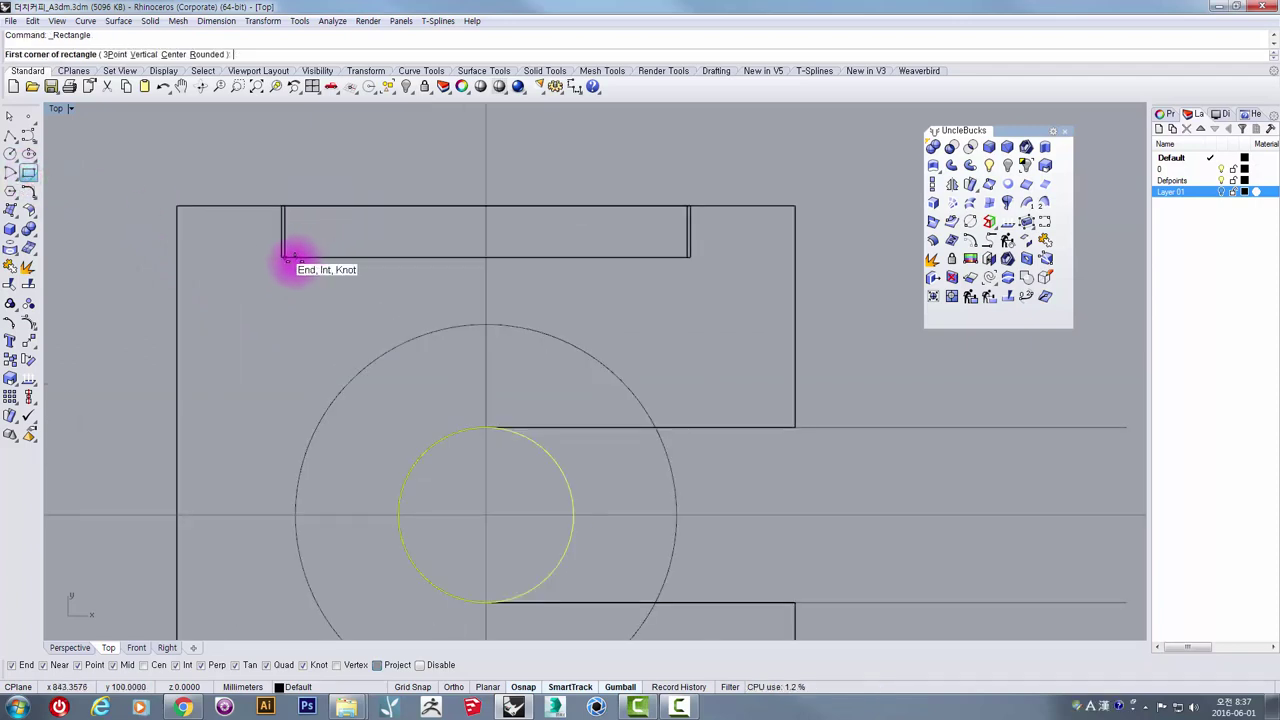
{"action": "left_click", "coordinate": [302, 258]}
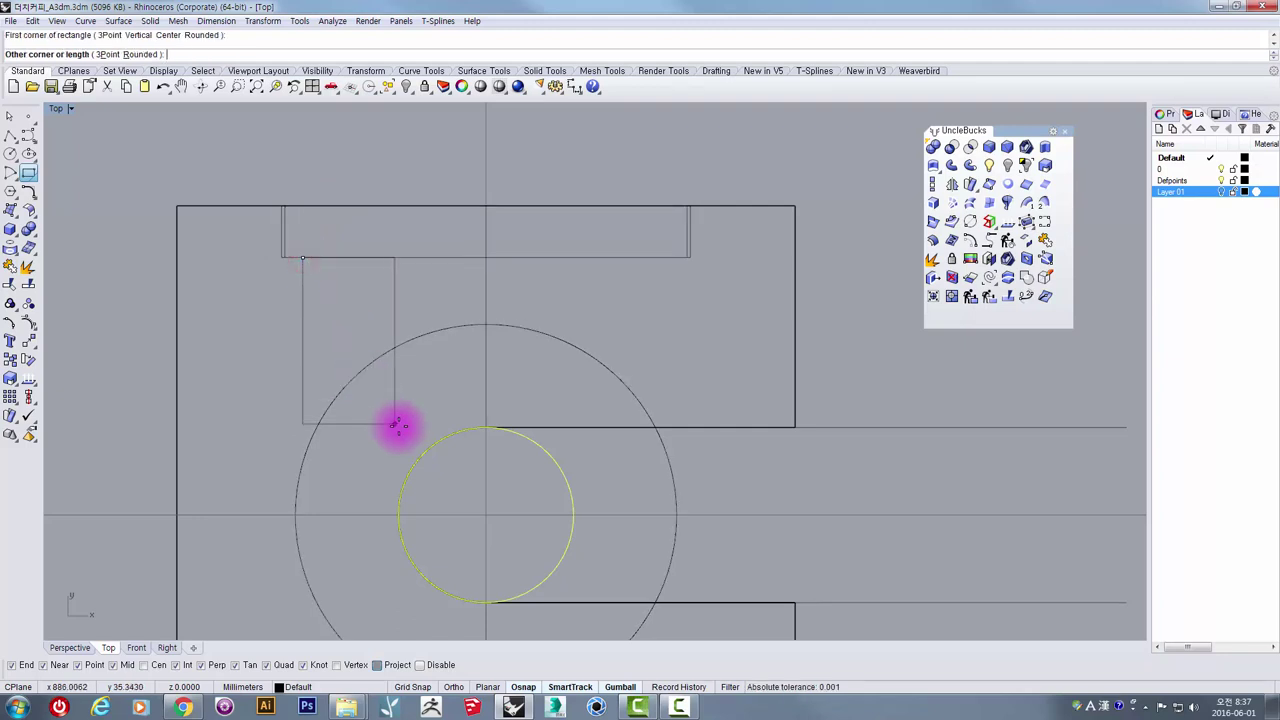
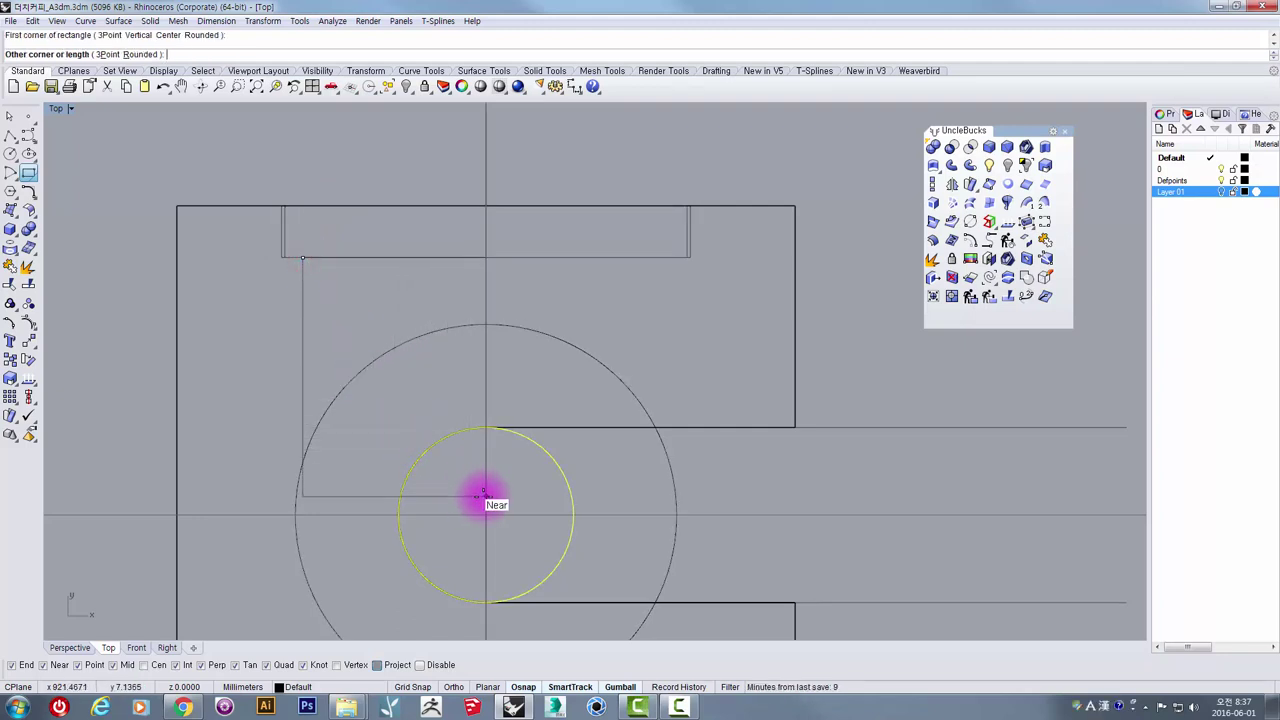
{"action": "left_click", "coordinate": [485, 496]}
{"action": "left_click", "coordinate": [386, 496]}
{"action": "right_click_drag", "start_coordinate": [506, 386], "coordinate": [420, 425]}
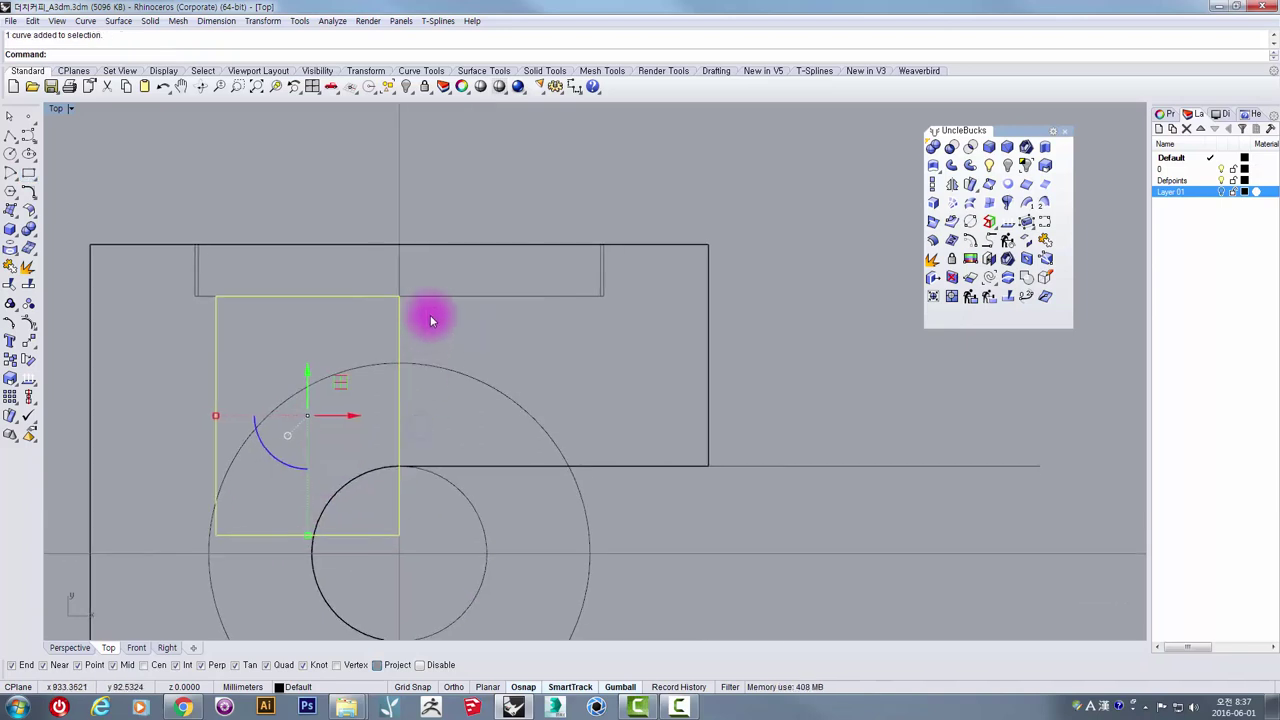
Step: Draw a smaller rectangle for the tab, from the shelf's upper edge to the first rectangle's corner on the vertical centre axis
{"action": "right_click", "coordinate": [259, 222]}
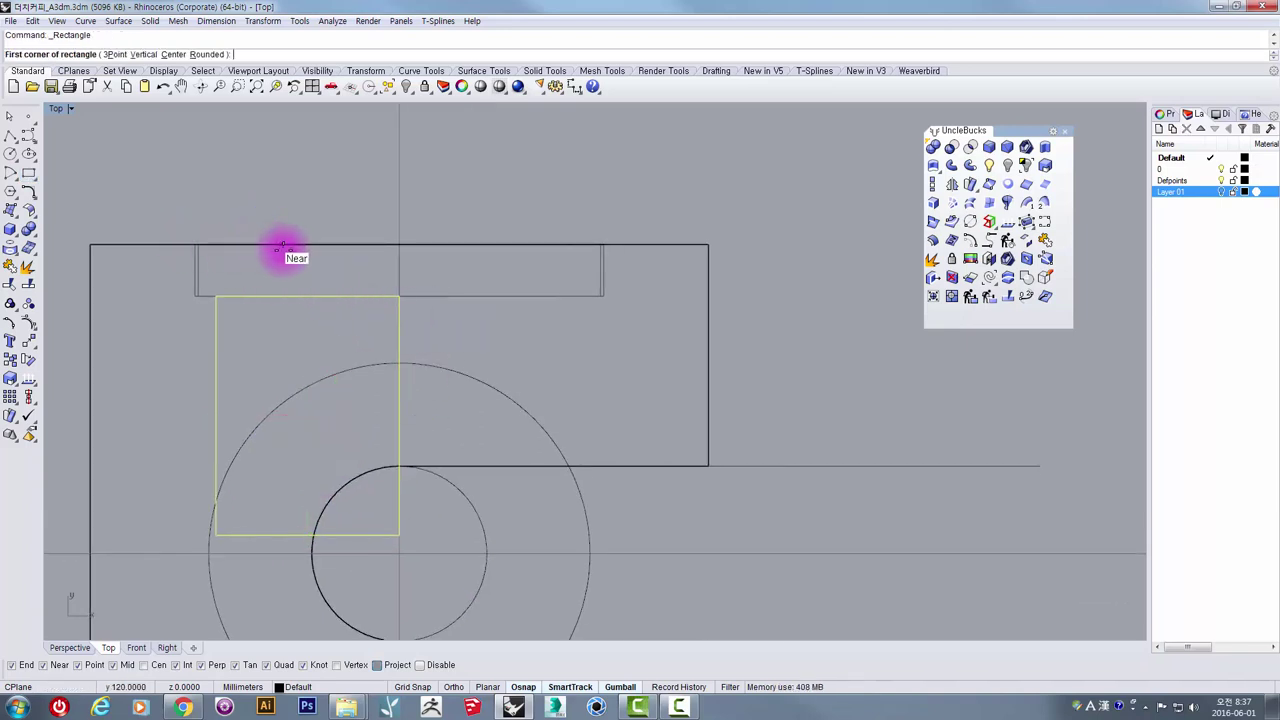
{"action": "left_click", "coordinate": [287, 246]}
{"action": "left_click", "coordinate": [398, 296]}
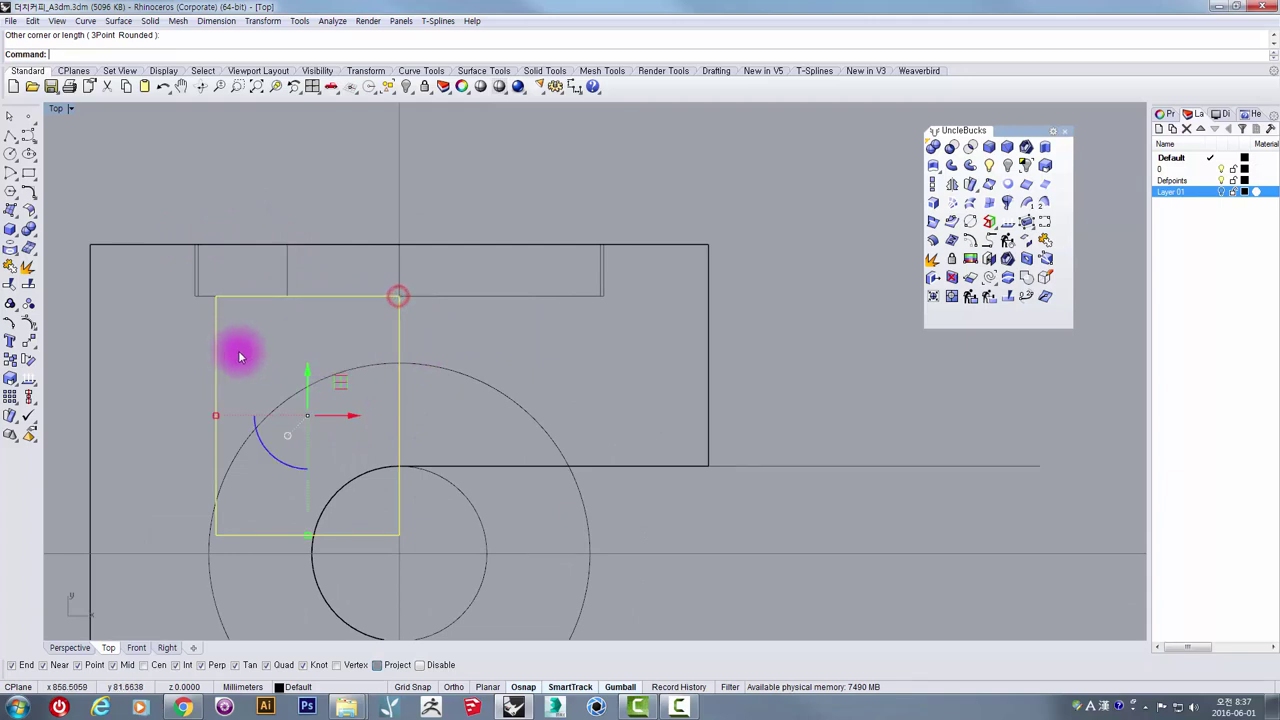
Step: Mirror both rectangles across the vertical centre axis, keeping the originals
{"action": "left_click", "coordinate": [289, 275], "text": "shift"}
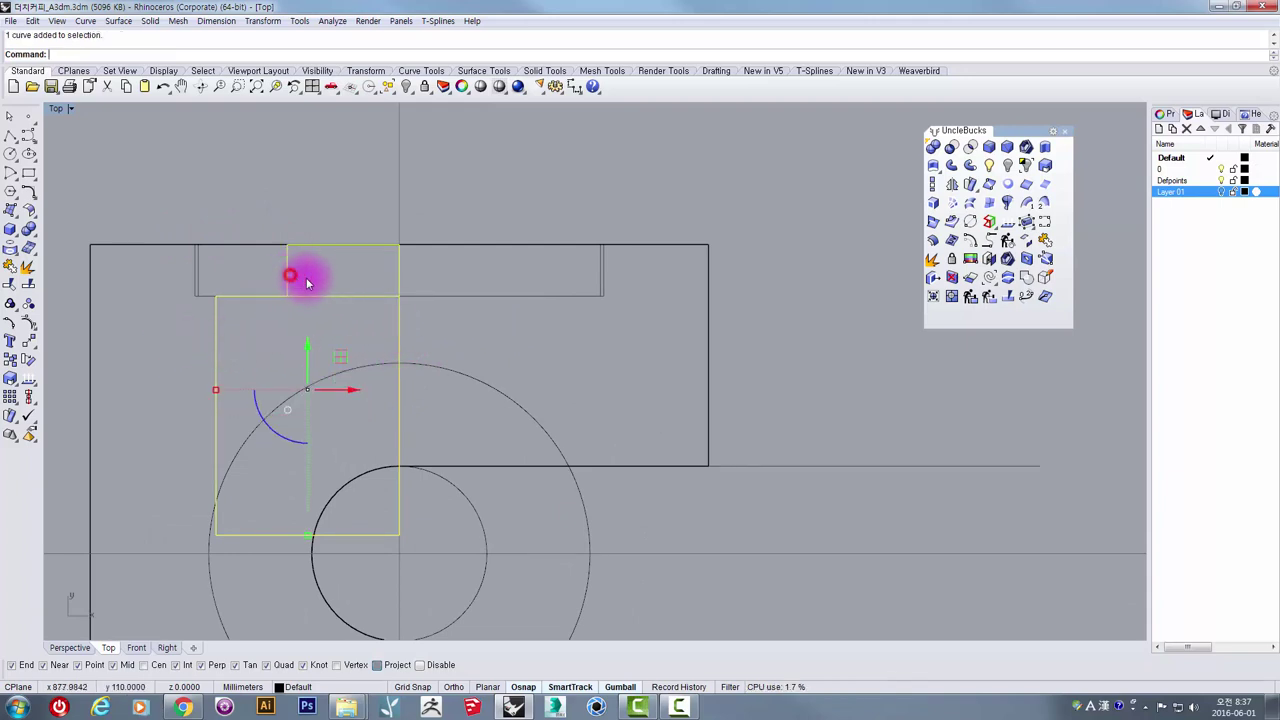
{"action": "left_click", "coordinate": [951, 185]}
{"action": "left_click", "coordinate": [400, 194]}
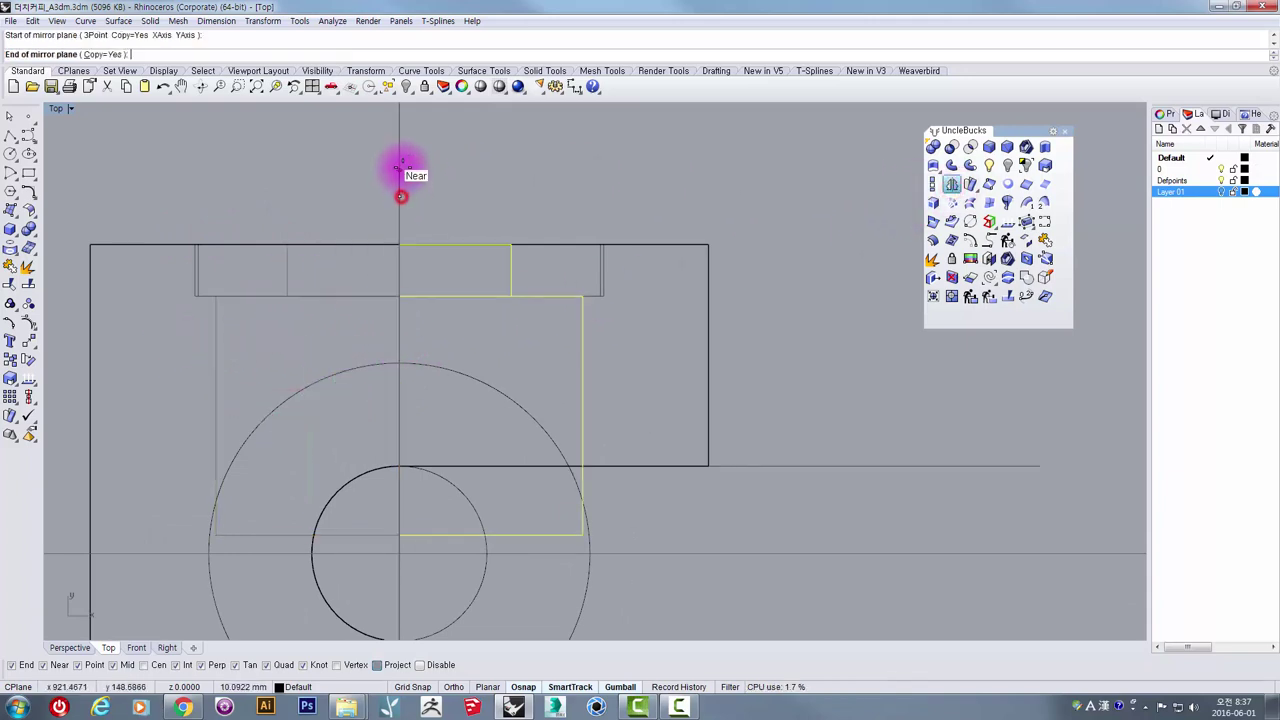
{"action": "left_click", "coordinate": [400, 164]}
{"action": "scroll", "coordinate": [420, 225], "scroll_direction": "down", "scroll_amount": 2}
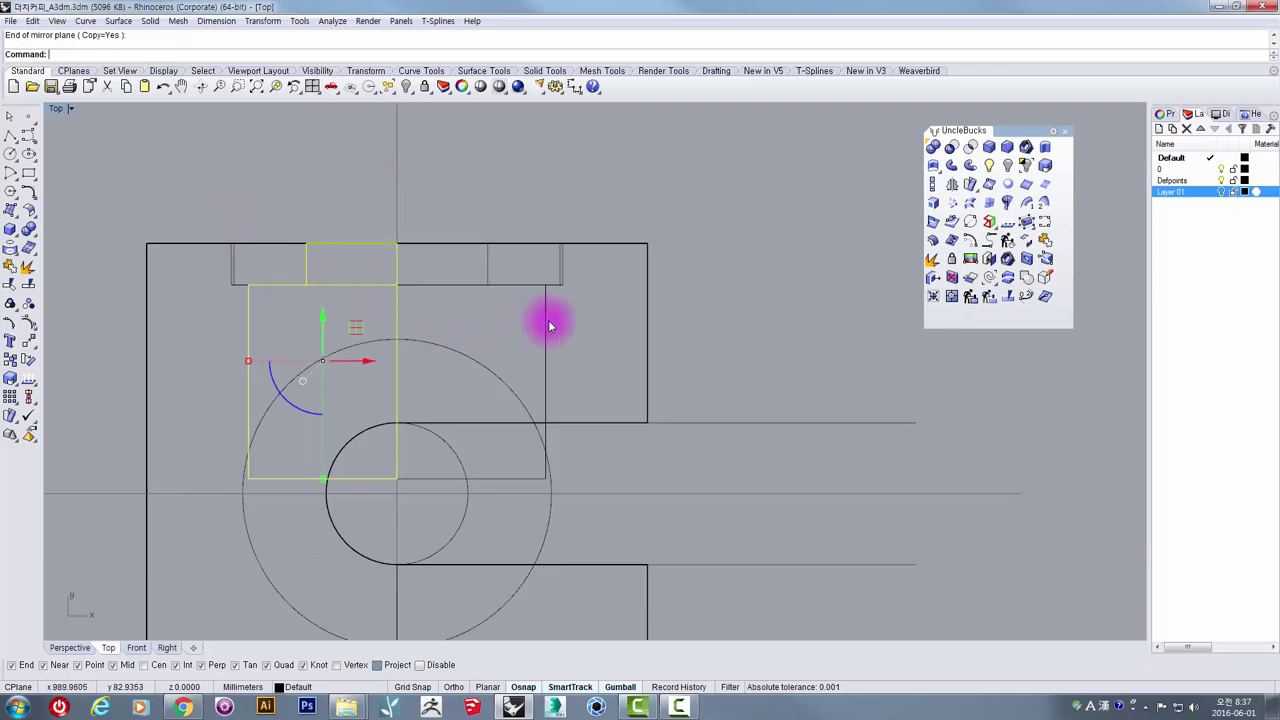
Step: Mirror the shelf-side rectangles and tabs across the horizontal centre axis, keeping the originals
{"action": "left_click", "coordinate": [955, 188]}
{"action": "left_click", "coordinate": [645, 497]}
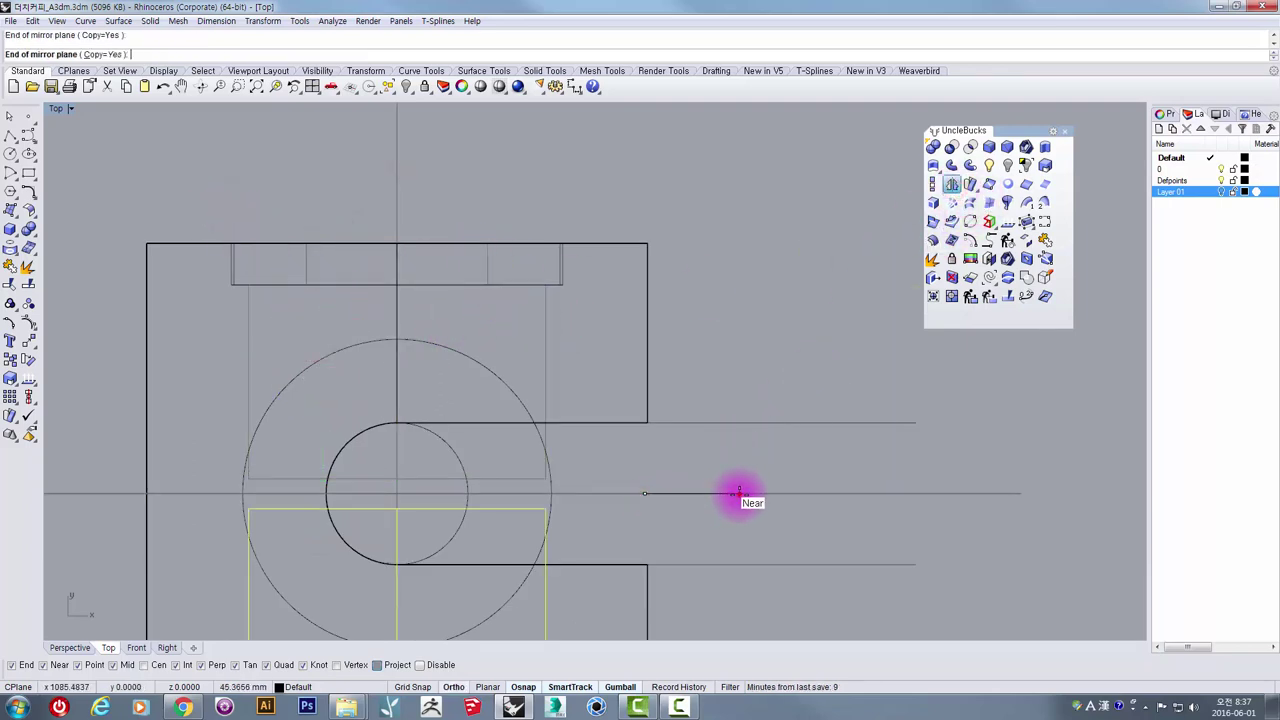
{"action": "left_click", "coordinate": [738, 492]}
Step: Scale the ring's outer circle up evenly about its centre so it extends beyond the rectangles' outer sides
{"action": "scroll", "coordinate": [738, 492], "scroll_direction": "down", "scroll_amount": 2}
{"action": "right_click_drag", "start_coordinate": [645, 490], "coordinate": [605, 358]}
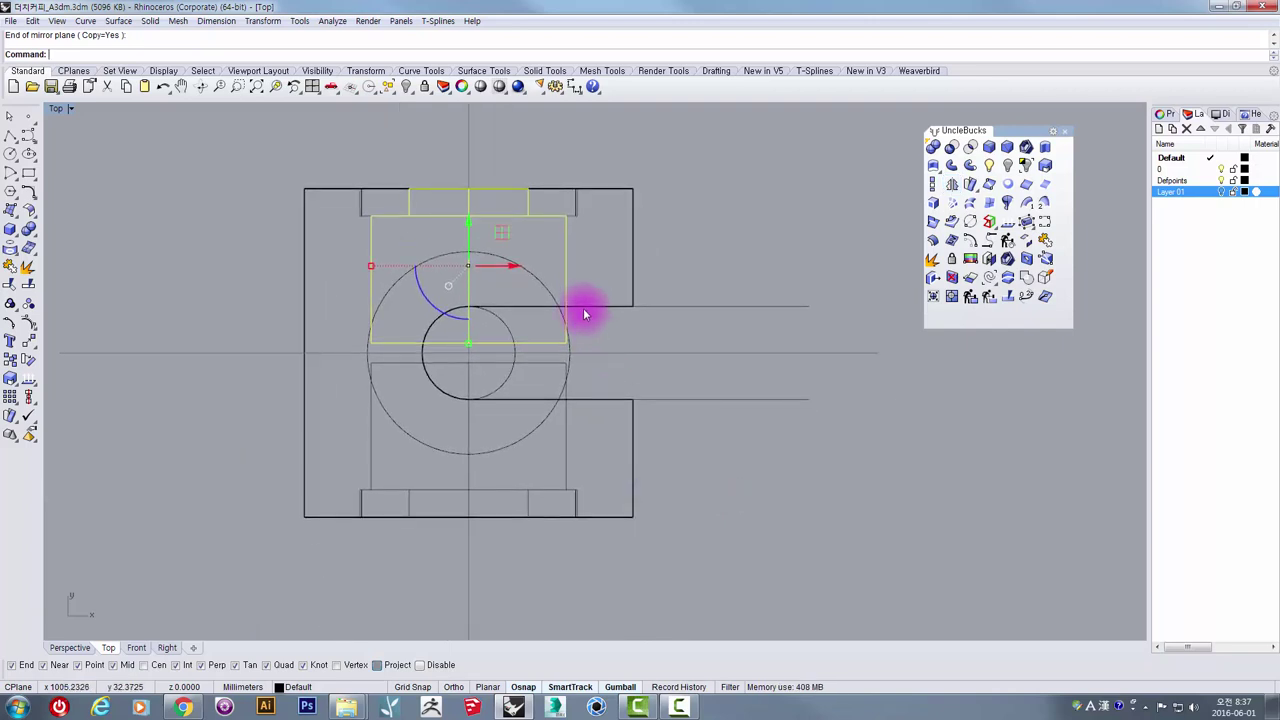
{"action": "scroll", "coordinate": [514, 272], "scroll_direction": "up", "scroll_amount": 1}
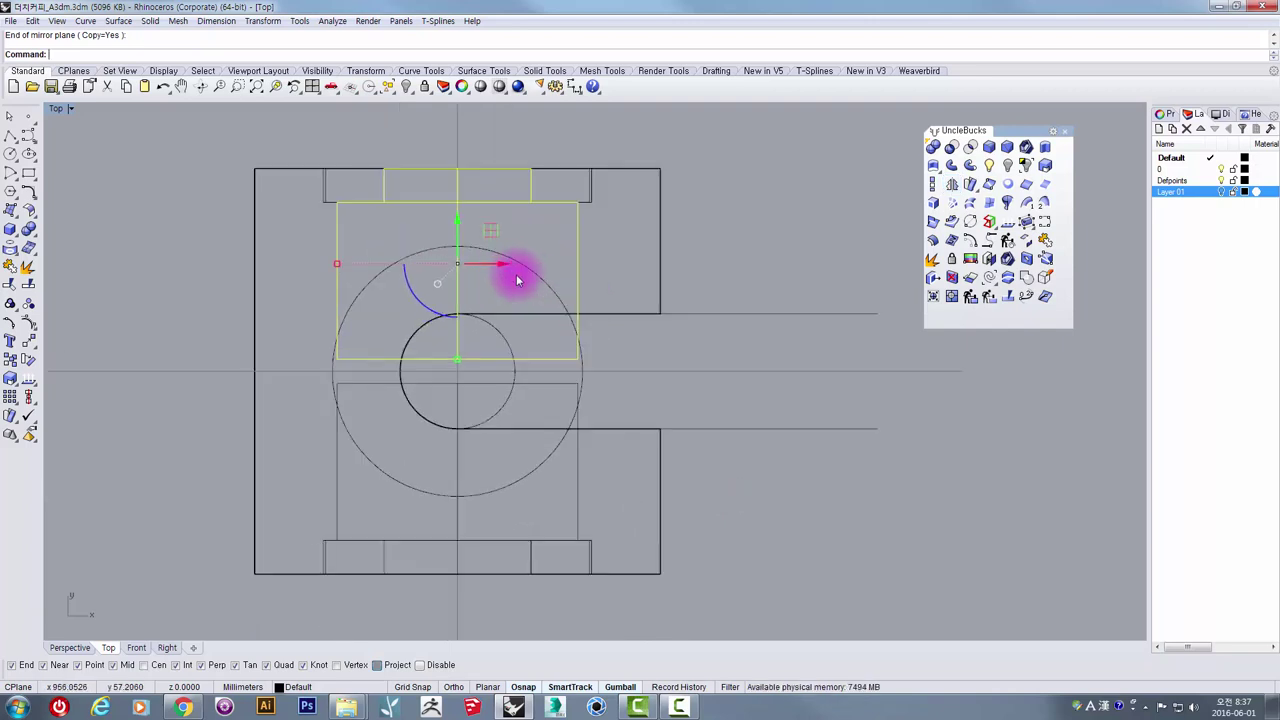
{"action": "left_click", "coordinate": [369, 287]}
{"action": "mouse_move", "coordinate": [371, 363]}
{"action": "right_mouse_down"}
{"action": "mouse_move", "coordinate": [334, 411]}
{"action": "mouse_move", "coordinate": [331, 374]}
{"action": "mouse_move", "coordinate": [347, 365]}
{"action": "right_mouse_up"}
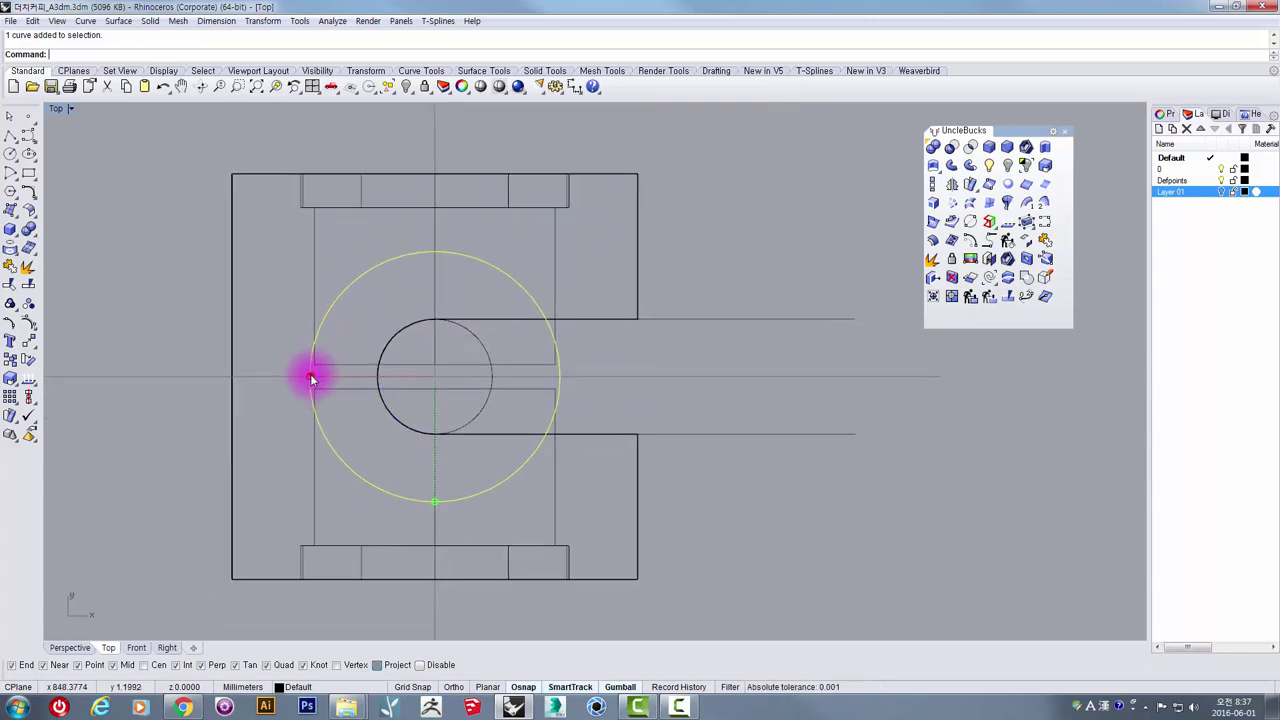
{"action": "left_click_drag", "start_coordinate": [311, 378], "coordinate": [276, 361]}
{"action": "scroll", "coordinate": [344, 317], "scroll_direction": "down", "scroll_amount": 4}
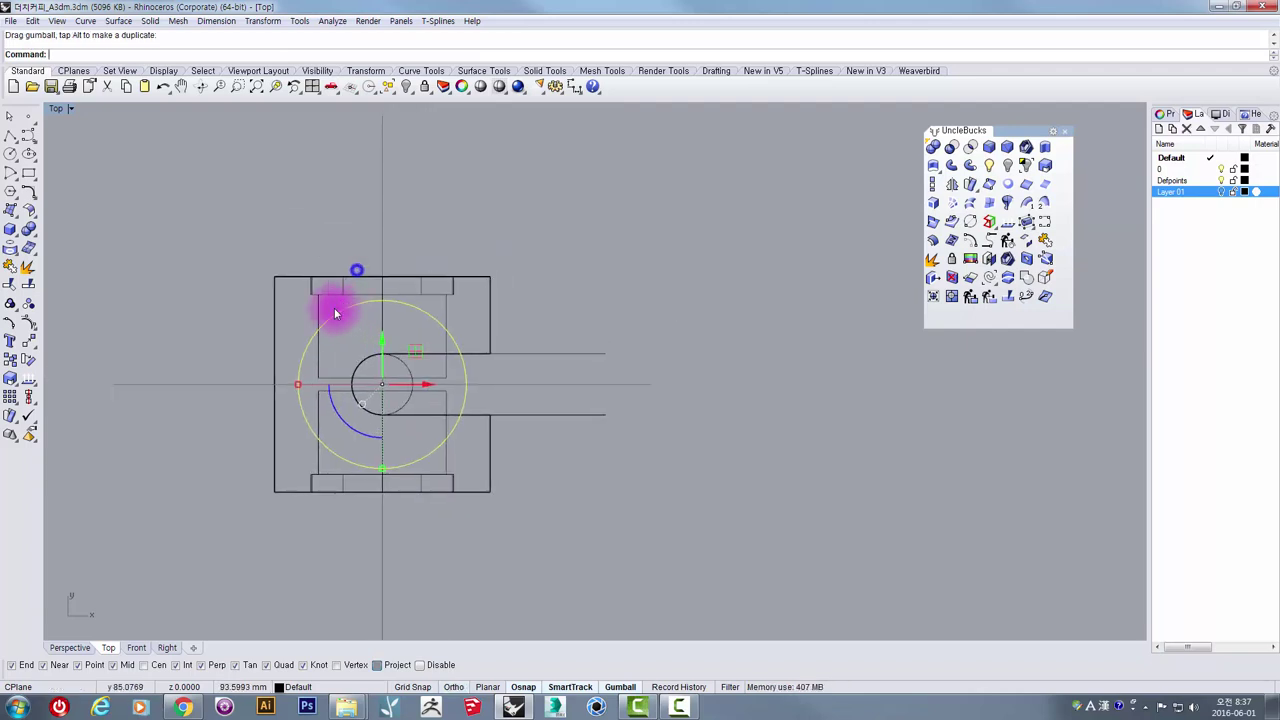
Step: Select the outer circle, notch circle, notch lines, rectangles and tabs, leaving out the leg outlines
{"action": "left_click", "coordinate": [316, 337], "text": "shift"}
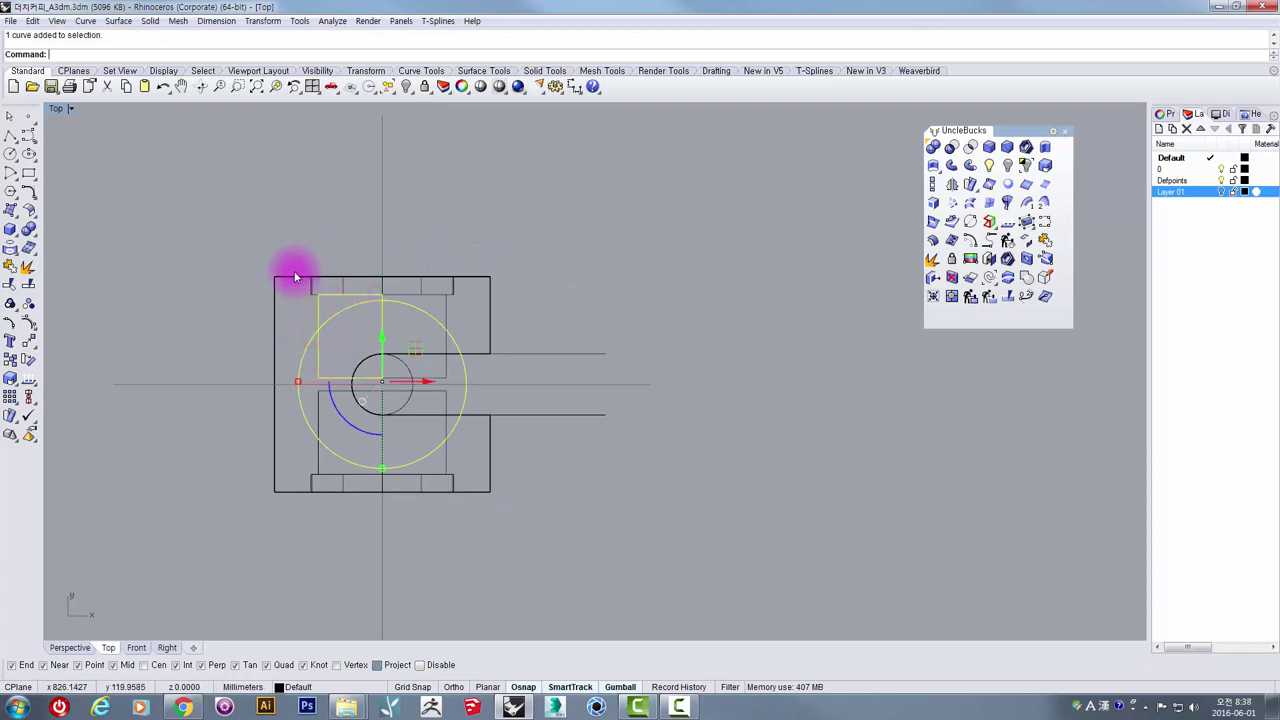
{"action": "left_click_drag", "start_coordinate": [274, 244], "coordinate": [487, 542]}
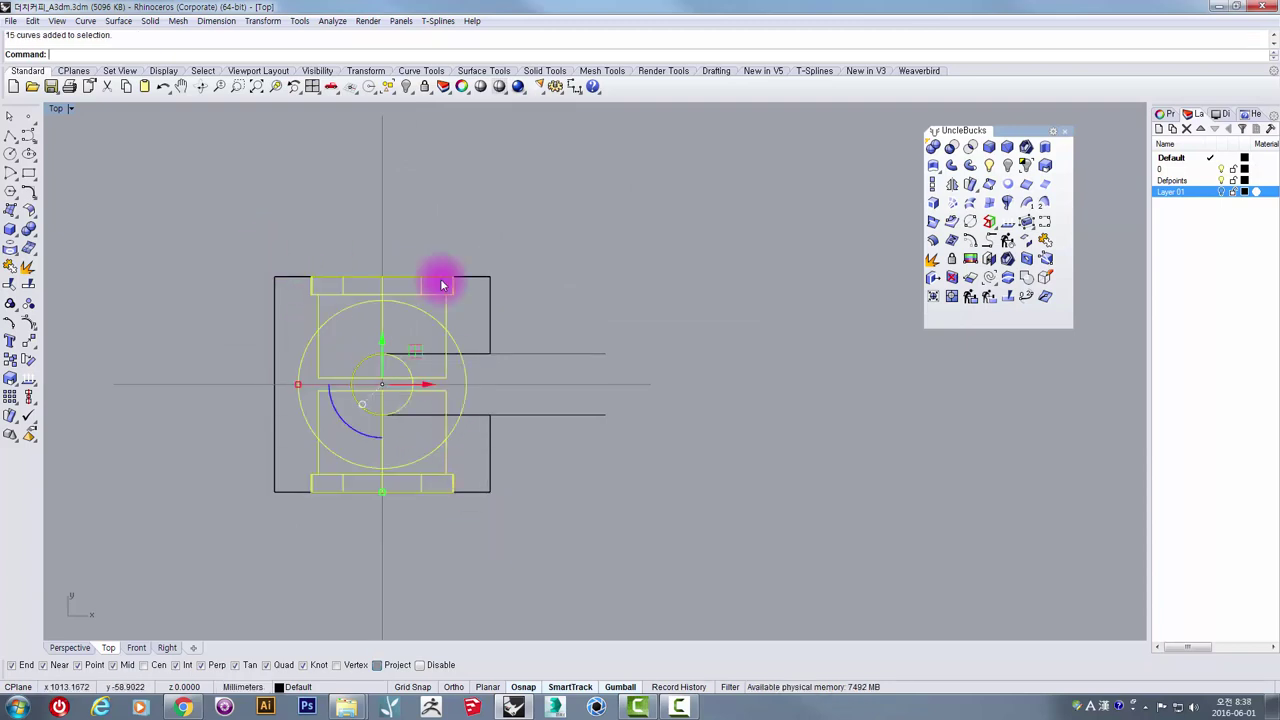
{"action": "scroll", "coordinate": [443, 277], "scroll_direction": "up", "scroll_amount": 3}
{"action": "left_click_drag", "start_coordinate": [457, 309], "coordinate": [456, 308], "text": "ctrl"}
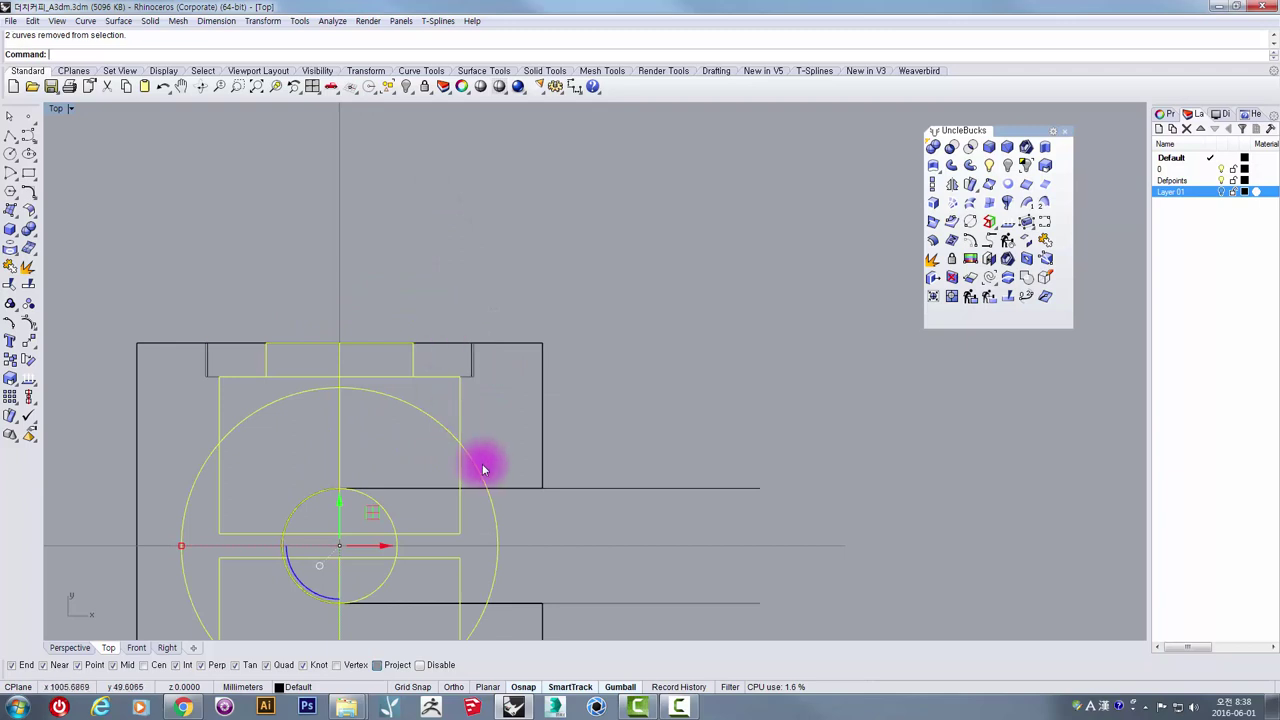
{"action": "right_click_drag", "start_coordinate": [483, 466], "coordinate": [482, 186]}
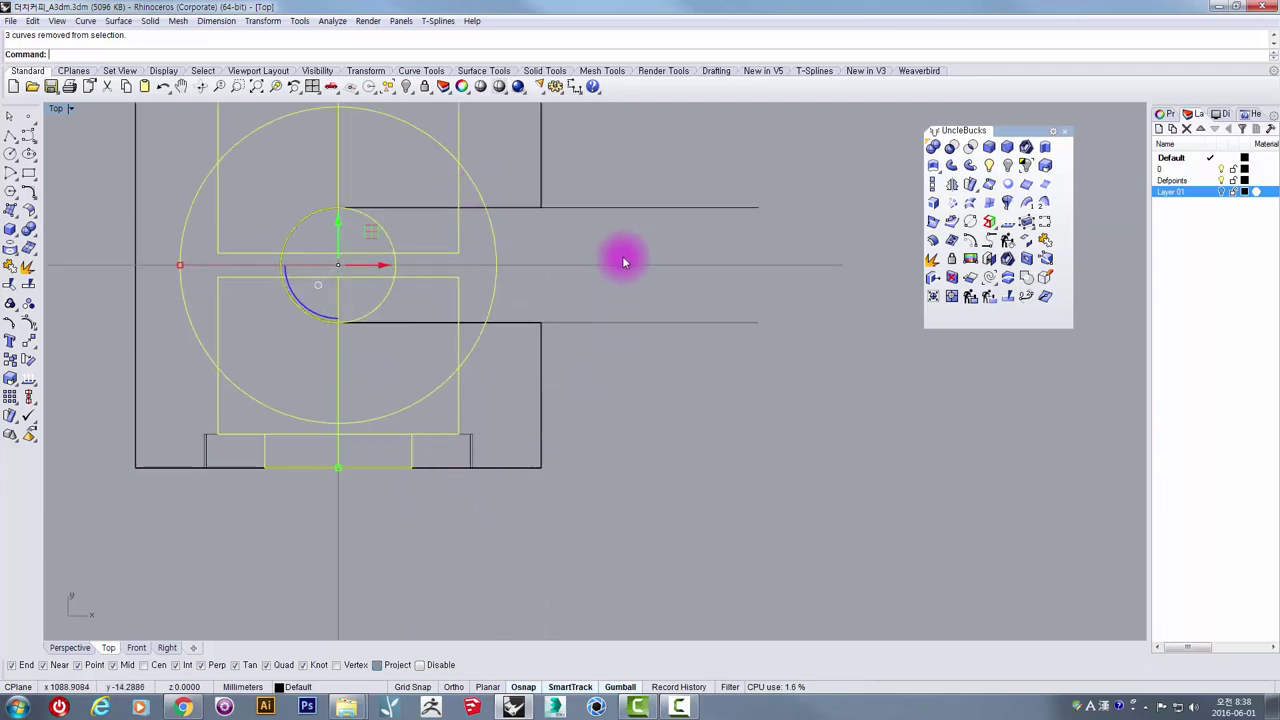
{"action": "left_click_drag", "start_coordinate": [638, 301], "coordinate": [638, 301], "text": "shift"}
{"action": "scroll", "coordinate": [638, 300], "scroll_direction": "down", "scroll_amount": 4}
{"action": "right_click_drag", "start_coordinate": [638, 297], "coordinate": [608, 380]}
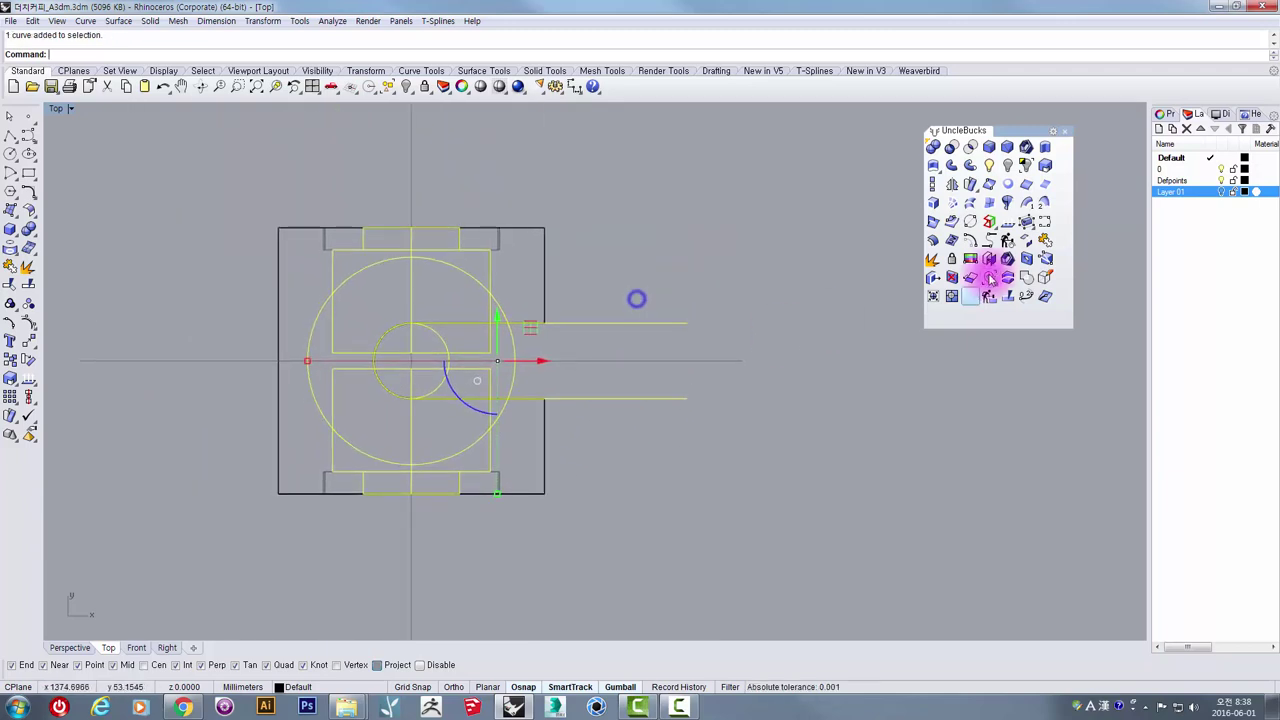
Step: Use Curve Boolean to combine the ring, rectangle and tab regions into one closed outline, excluding the notch area
{"action": "left_click", "coordinate": [1026, 279]}
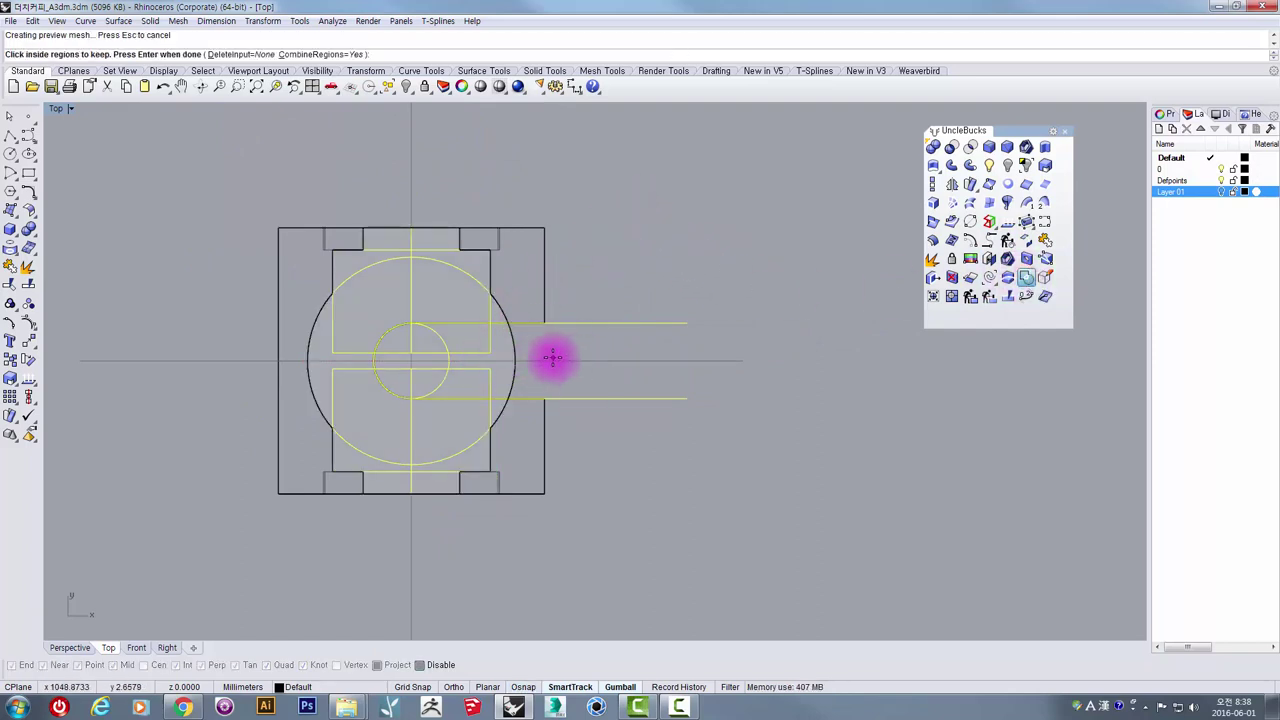
{"action": "scroll", "coordinate": [378, 334], "scroll_direction": "up", "scroll_amount": 5}
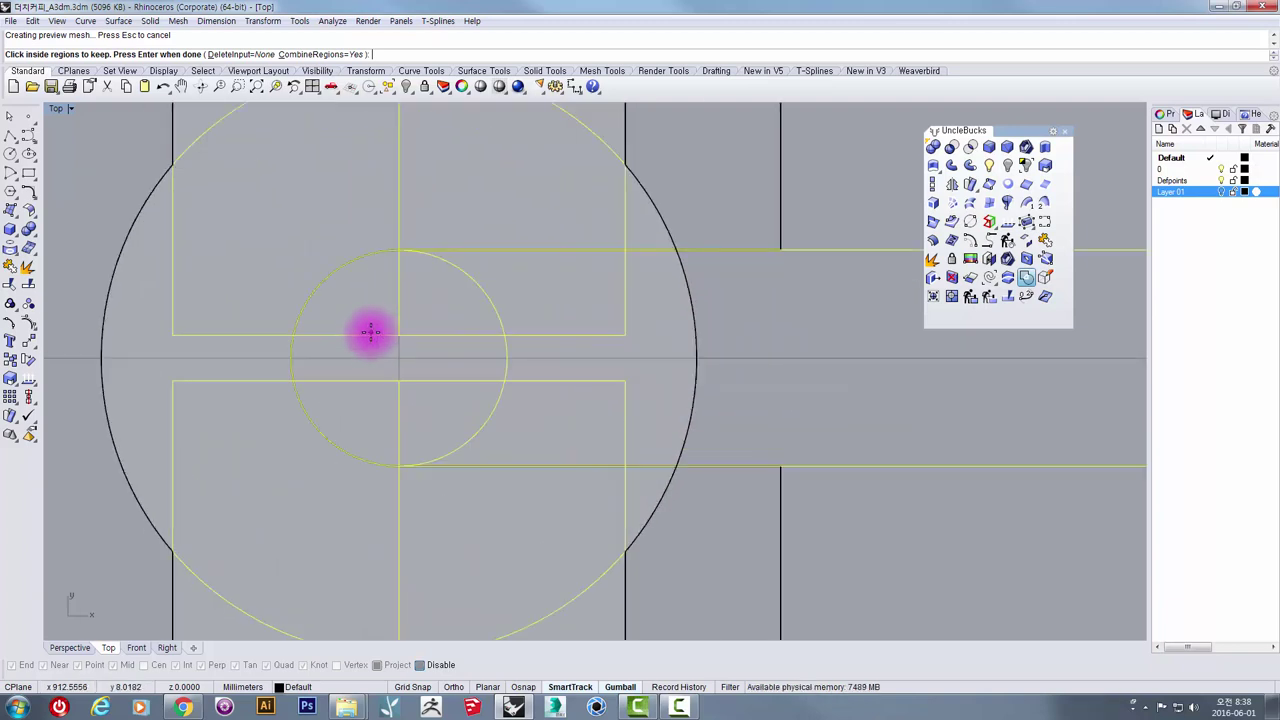
{"action": "left_click", "coordinate": [360, 312]}
{"action": "left_click", "coordinate": [408, 320]}
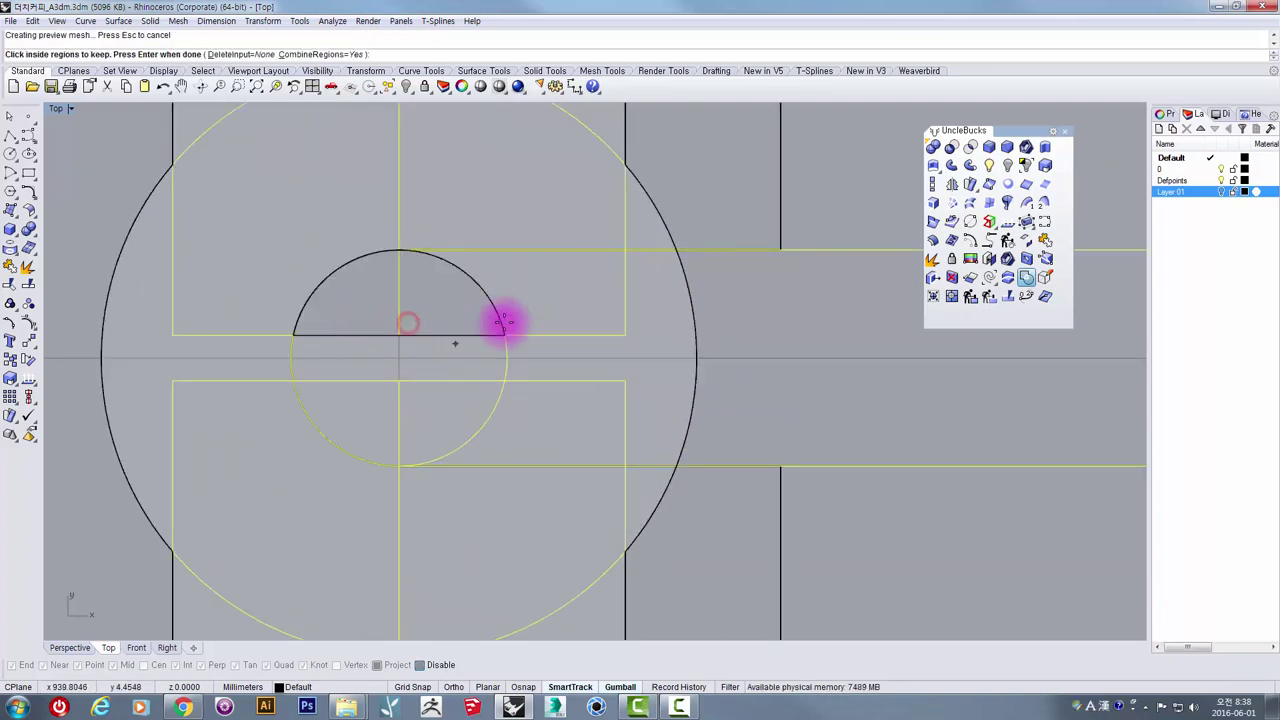
{"action": "left_click", "coordinate": [525, 311]}
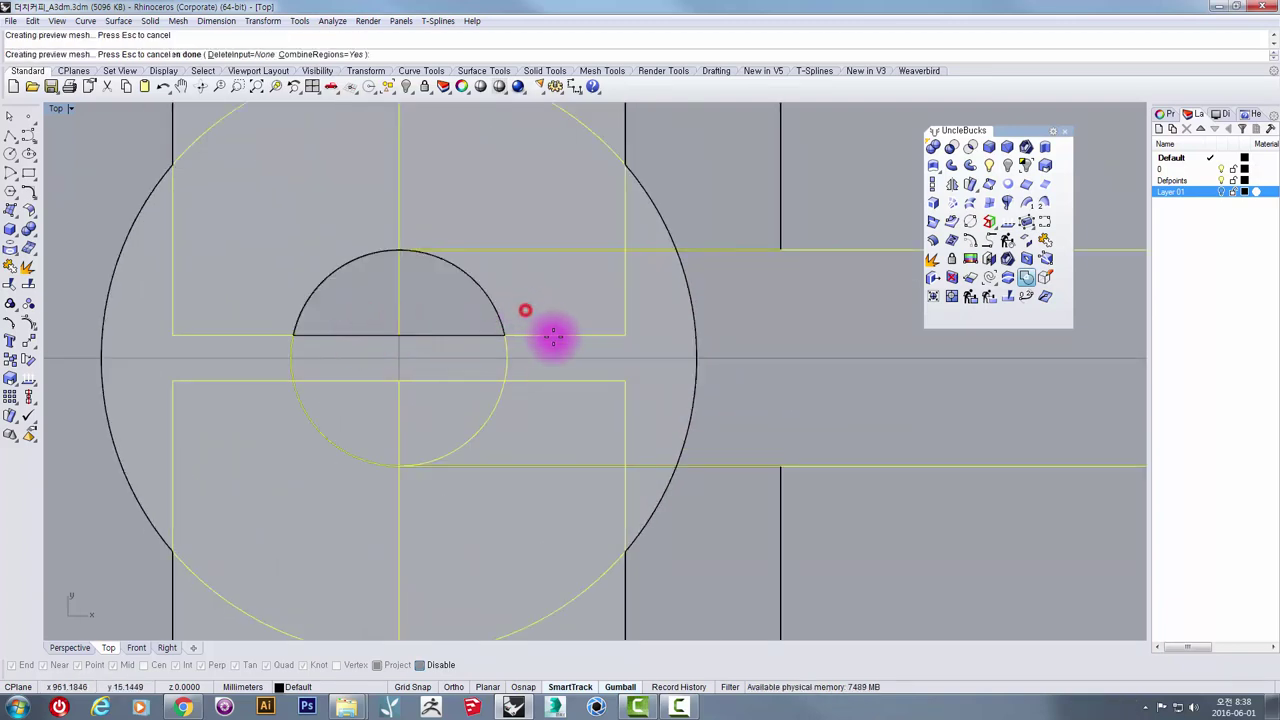
{"action": "left_click", "coordinate": [651, 313]}
{"action": "left_click", "coordinate": [607, 413]}
{"action": "left_click", "coordinate": [477, 415]}
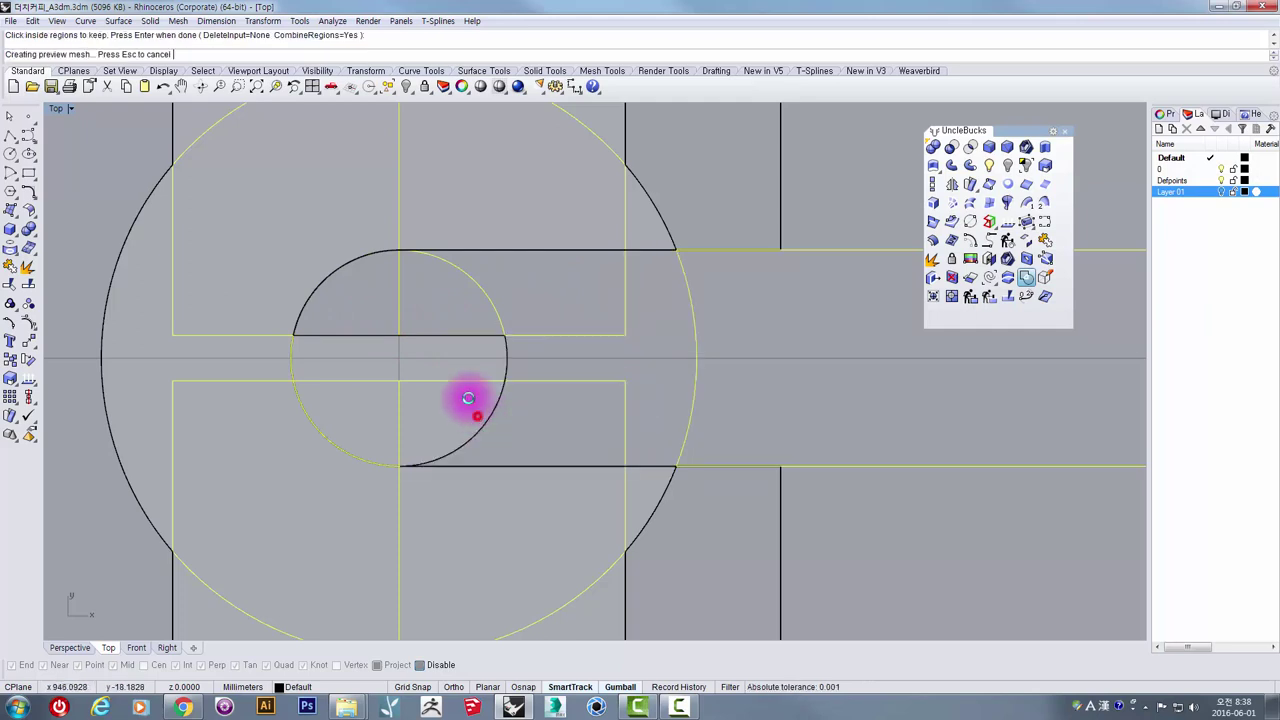
{"action": "left_click", "coordinate": [428, 351]}
{"action": "left_click", "coordinate": [357, 407]}
{"action": "scroll", "coordinate": [407, 400], "scroll_direction": "down", "scroll_amount": 6}
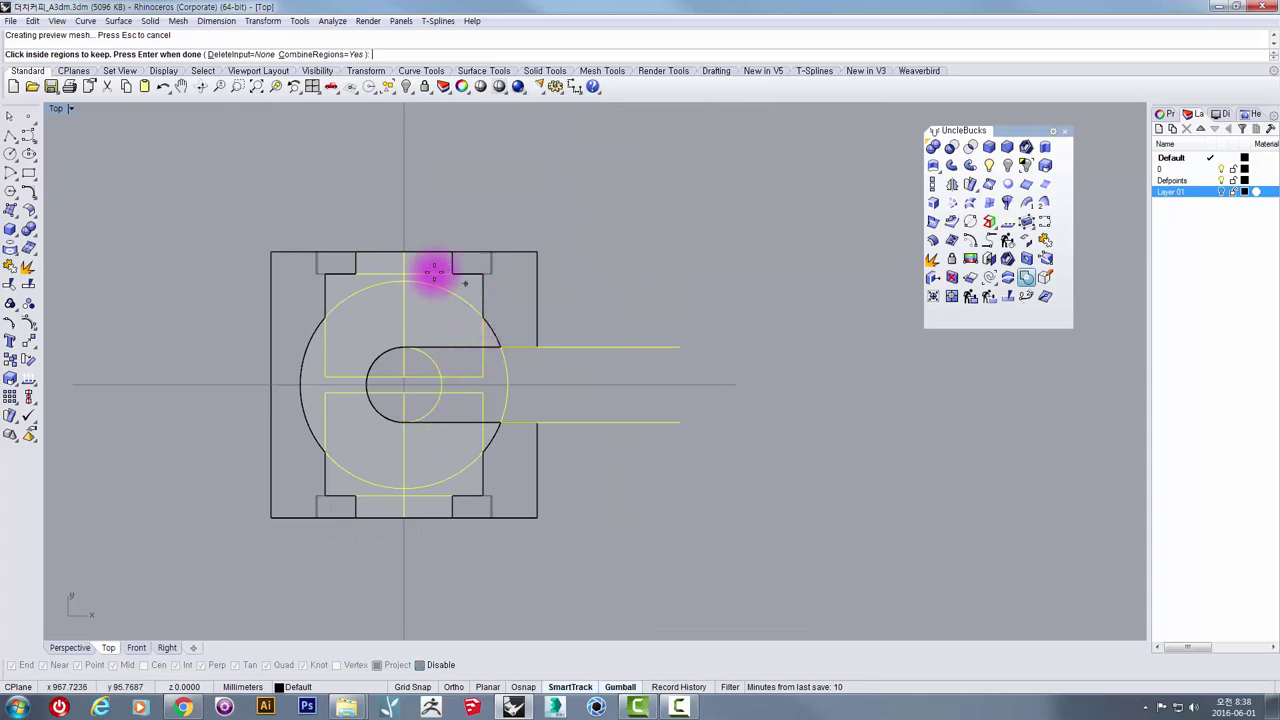
{"action": "left_click", "coordinate": [507, 322]}
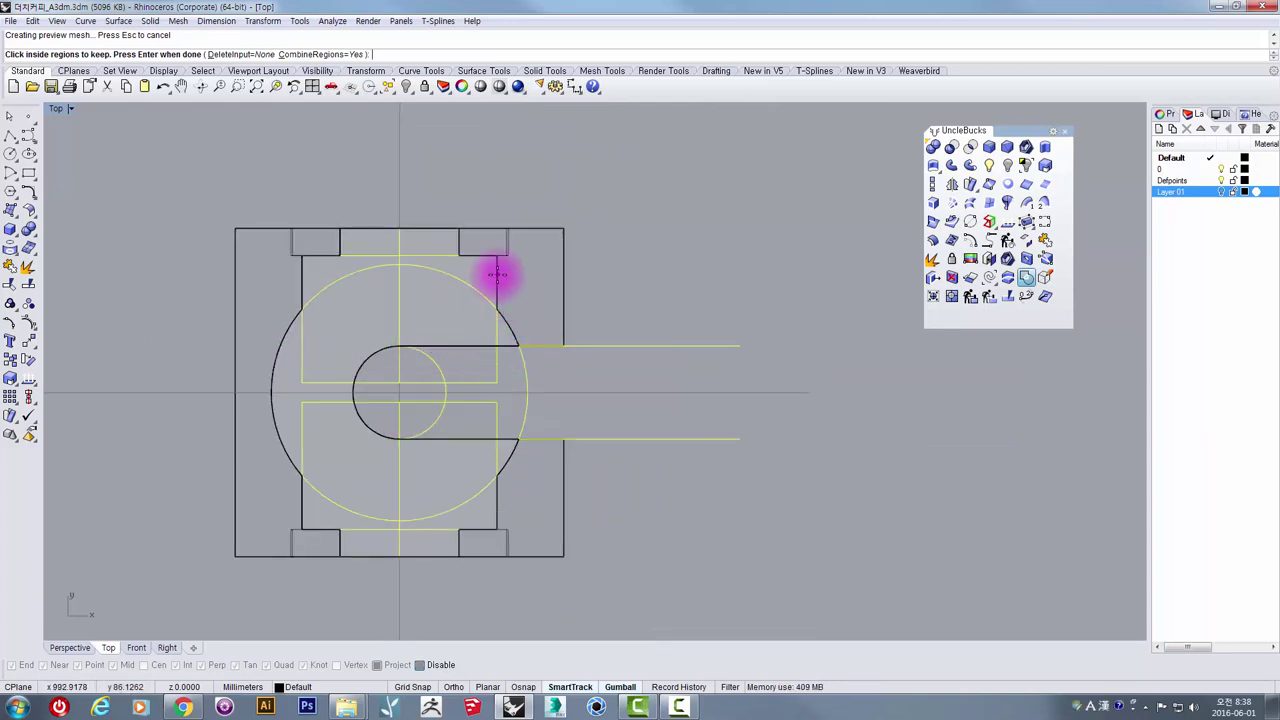
{"action": "scroll", "coordinate": [523, 363], "scroll_direction": "up", "scroll_amount": 3}
{"action": "scroll", "coordinate": [500, 350], "scroll_direction": "down", "scroll_amount": 3}
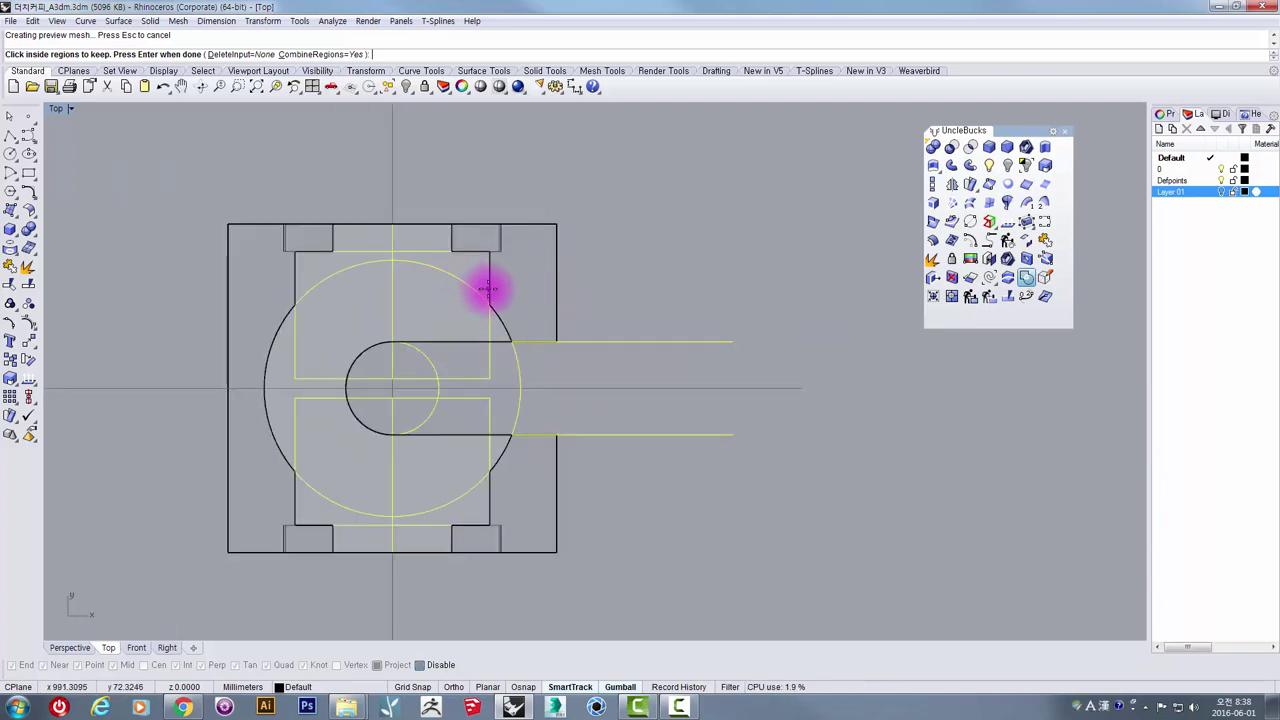
{"action": "left_click", "coordinate": [356, 259]}
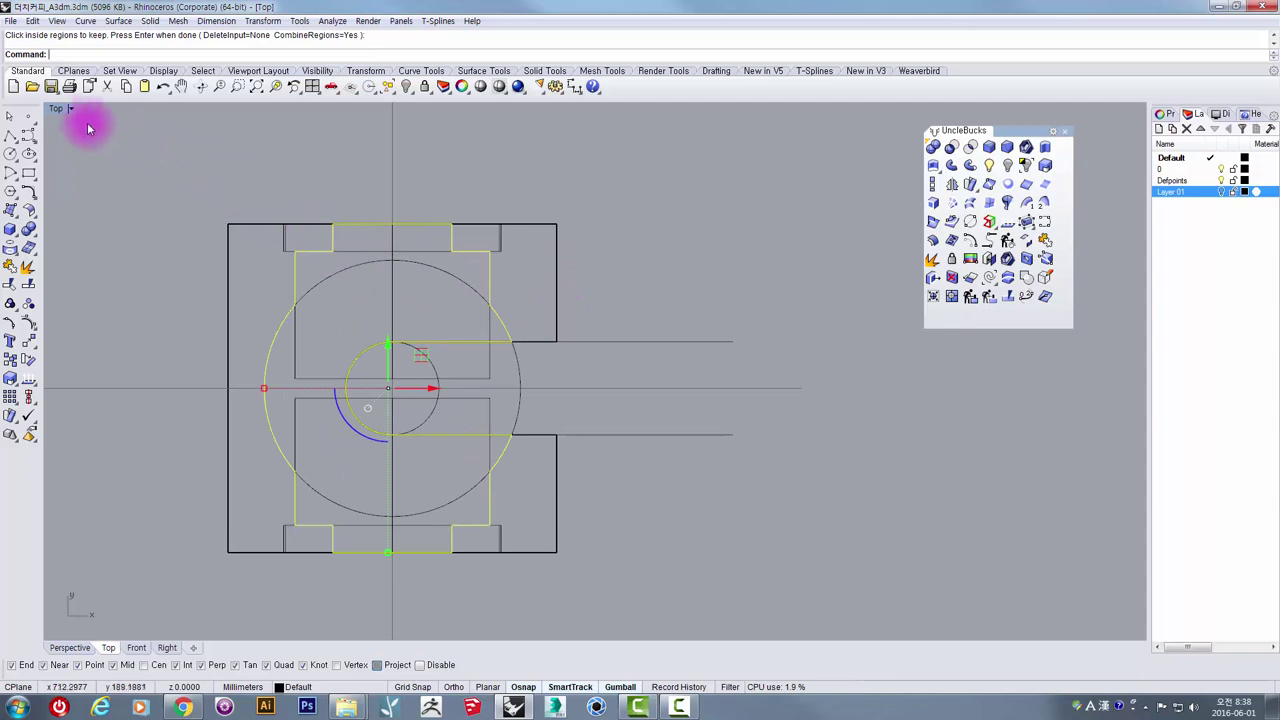
Step: Raise the combined ring outline vertically about 382 mm in the perspective view, towards the existing shelf
{"action": "double_click", "coordinate": [56, 109]}
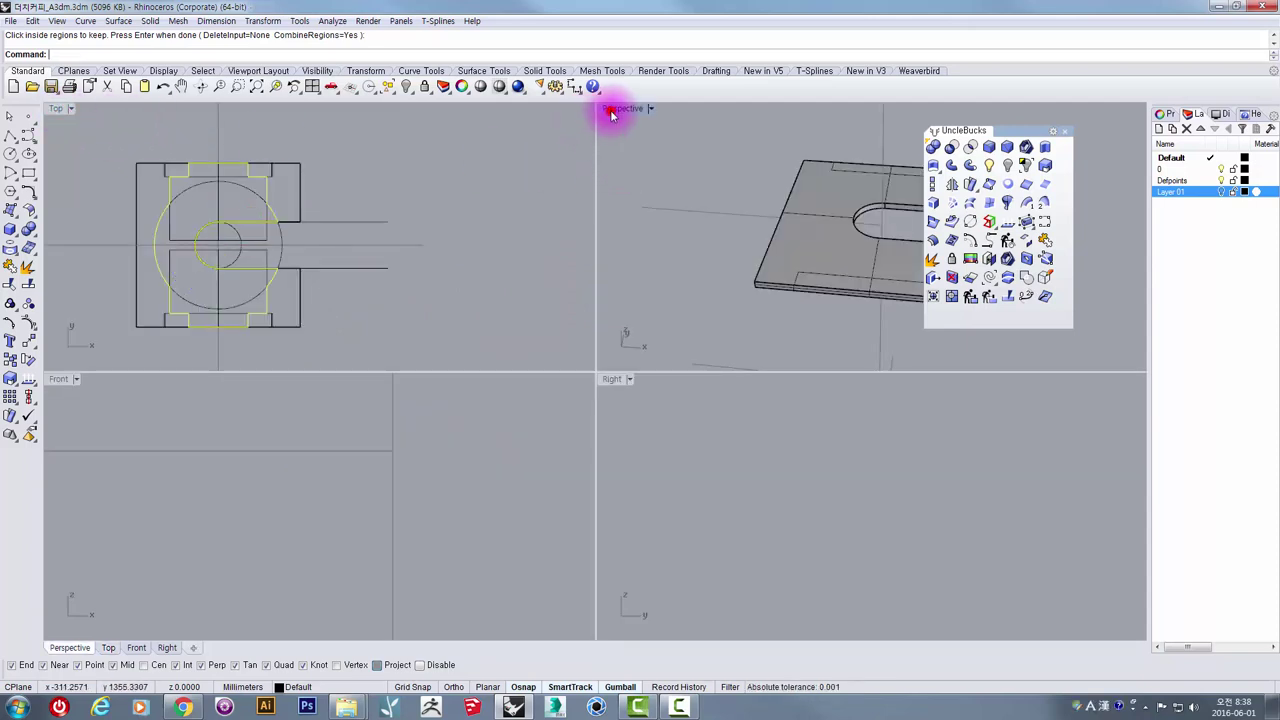
{"action": "double_click", "coordinate": [620, 108]}
{"action": "scroll", "coordinate": [700, 277], "scroll_direction": "down", "scroll_amount": 5}
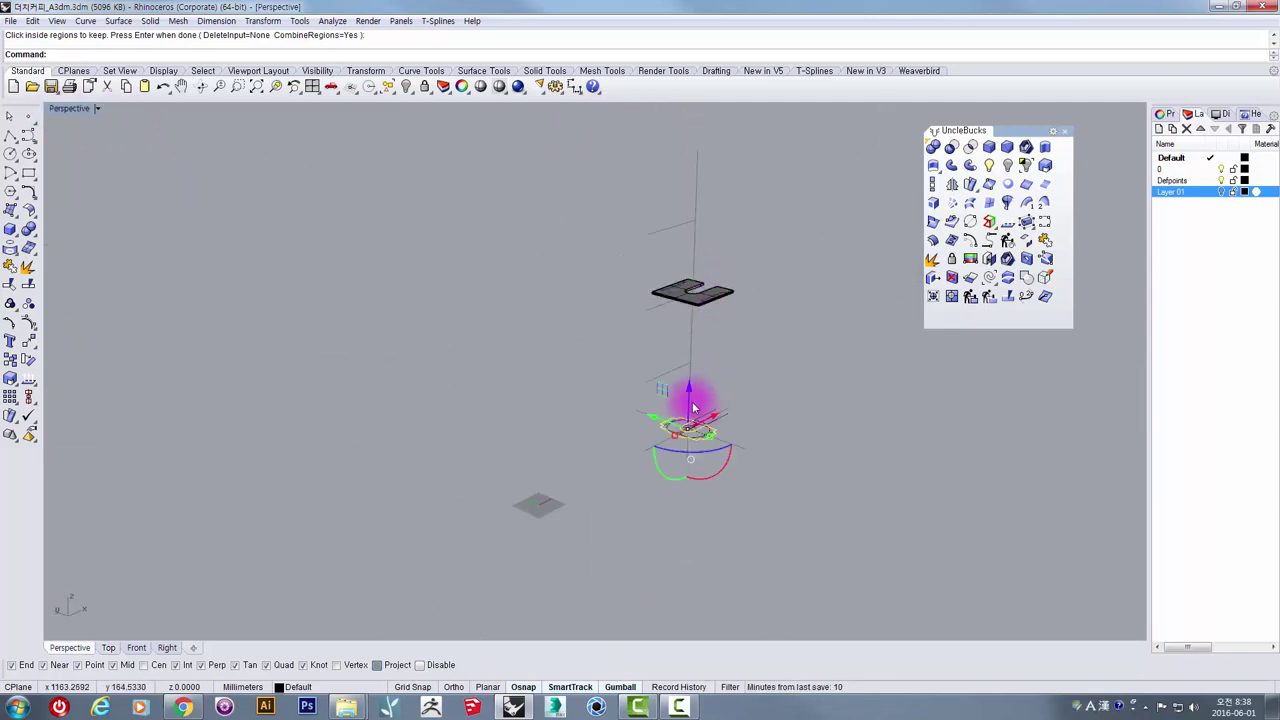
{"action": "left_click_drag", "start_coordinate": [690, 405], "coordinate": [690, 350]}
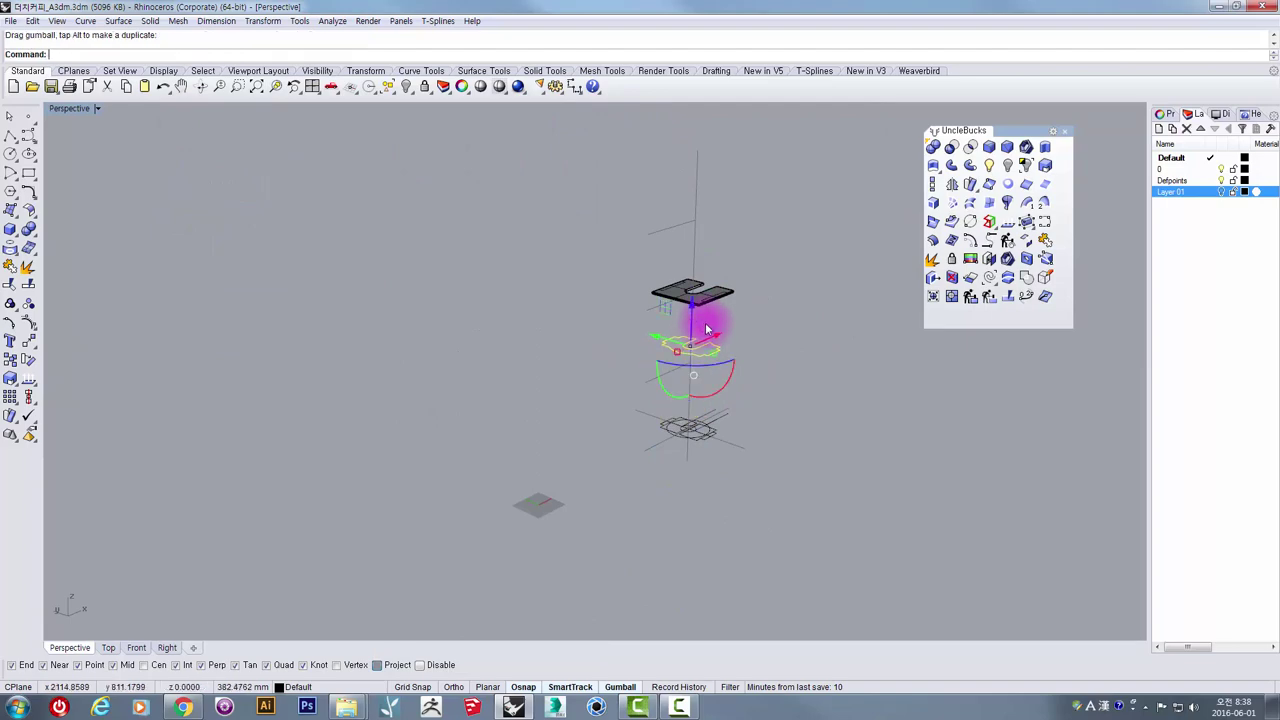
Step: Fillet both pointed corners at the notch opening of the ring outline with a radius of 15
{"action": "scroll", "coordinate": [706, 334], "scroll_direction": "up", "scroll_amount": 5}
{"action": "right_click_drag", "start_coordinate": [542, 382], "coordinate": [666, 437]}
{"action": "scroll", "coordinate": [666, 437], "scroll_direction": "up", "scroll_amount": 5}
{"action": "right_click_drag", "start_coordinate": [823, 406], "coordinate": [642, 307], "text": "shift"}
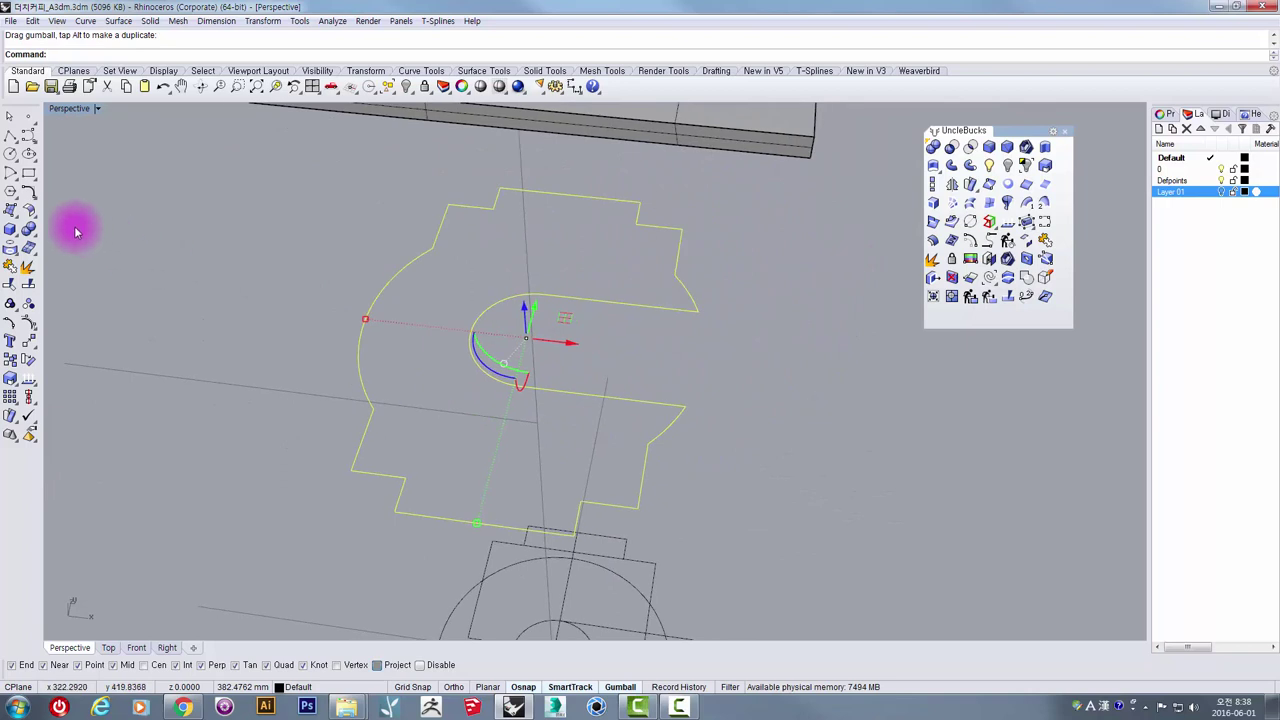
{"action": "left_click", "coordinate": [29, 192]}
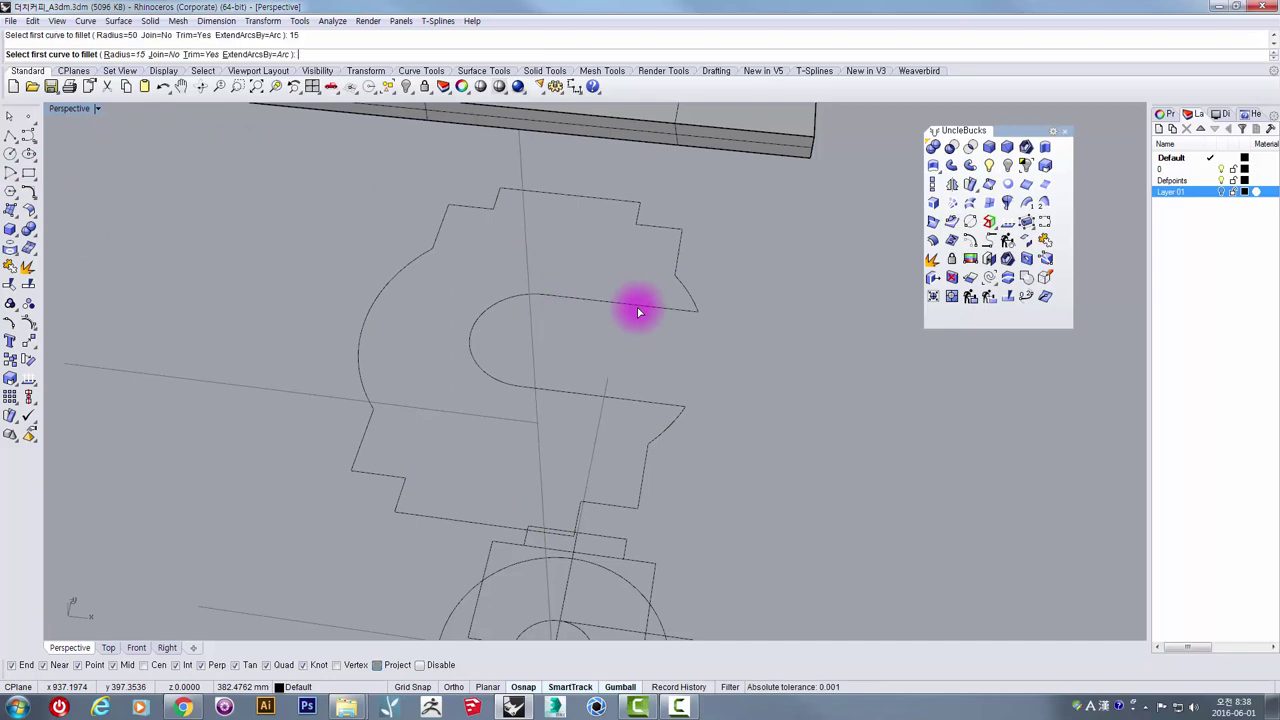
{"action": "left_click", "coordinate": [675, 317]}
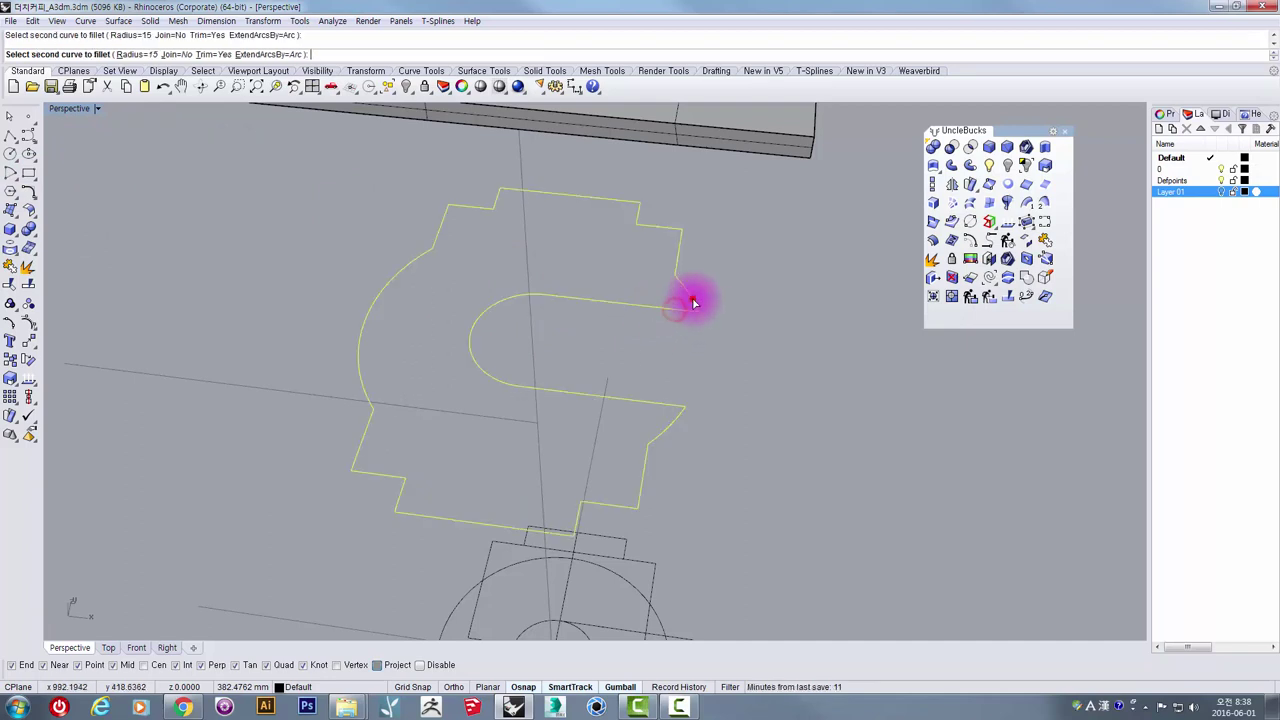
{"action": "left_click", "coordinate": [692, 298]}
{"action": "key", "text": "space"}
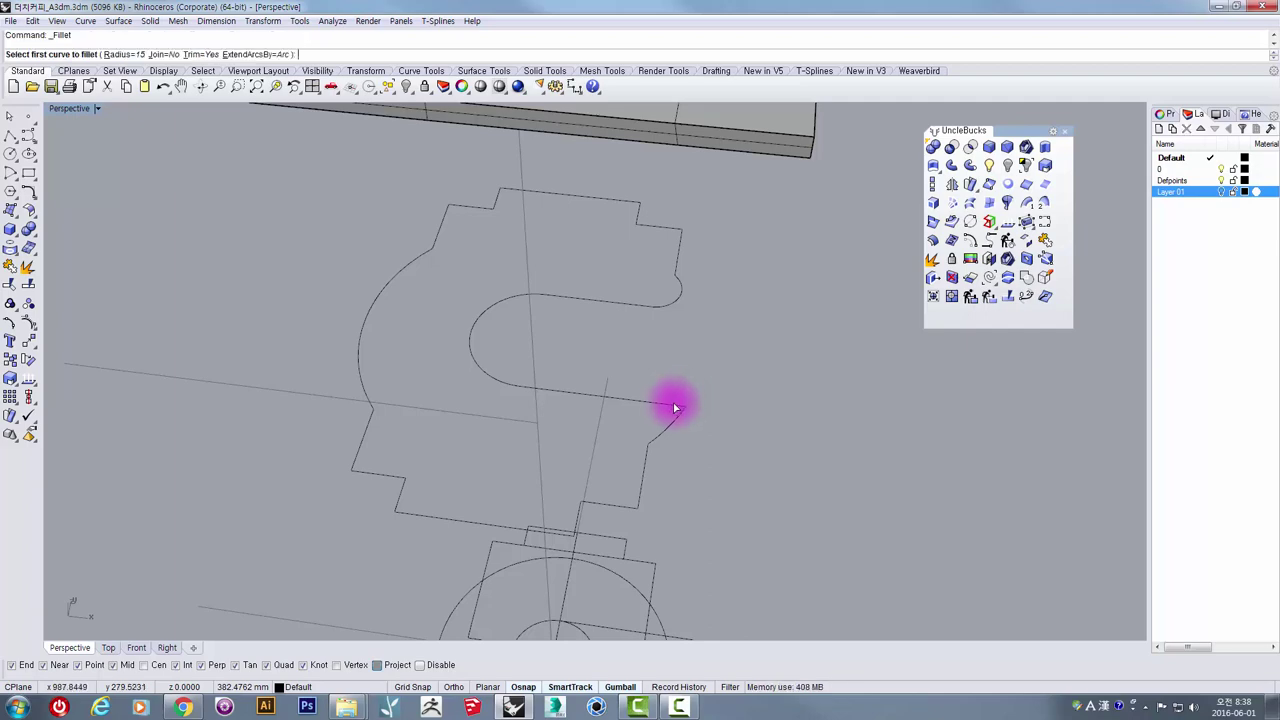
{"action": "left_click", "coordinate": [667, 405]}
{"action": "right_click_drag", "start_coordinate": [677, 423], "coordinate": [731, 393]}
Step: Extrude the filleted ring outline 20 mm into a solid plate, in one direction only
{"action": "scroll", "coordinate": [692, 299], "scroll_direction": "down", "scroll_amount": 6}
{"action": "mouse_move", "coordinate": [703, 309]}
{"action": "right_mouse_down"}
{"action": "mouse_move", "coordinate": [666, 263]}
{"action": "mouse_move", "coordinate": [624, 307]}
{"action": "right_mouse_up"}
{"action": "left_click", "coordinate": [666, 291]}
{"action": "scroll", "coordinate": [666, 351], "scroll_direction": "up", "scroll_amount": 4}
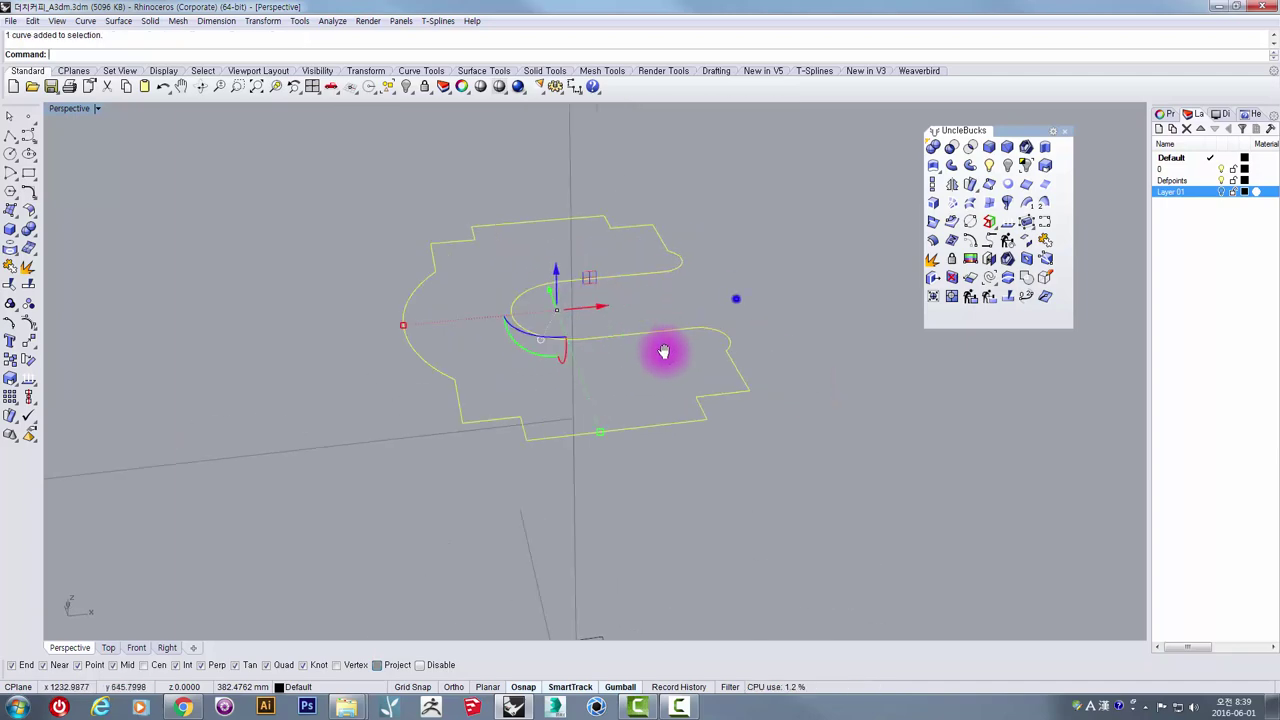
{"action": "left_click", "coordinate": [1046, 147]}
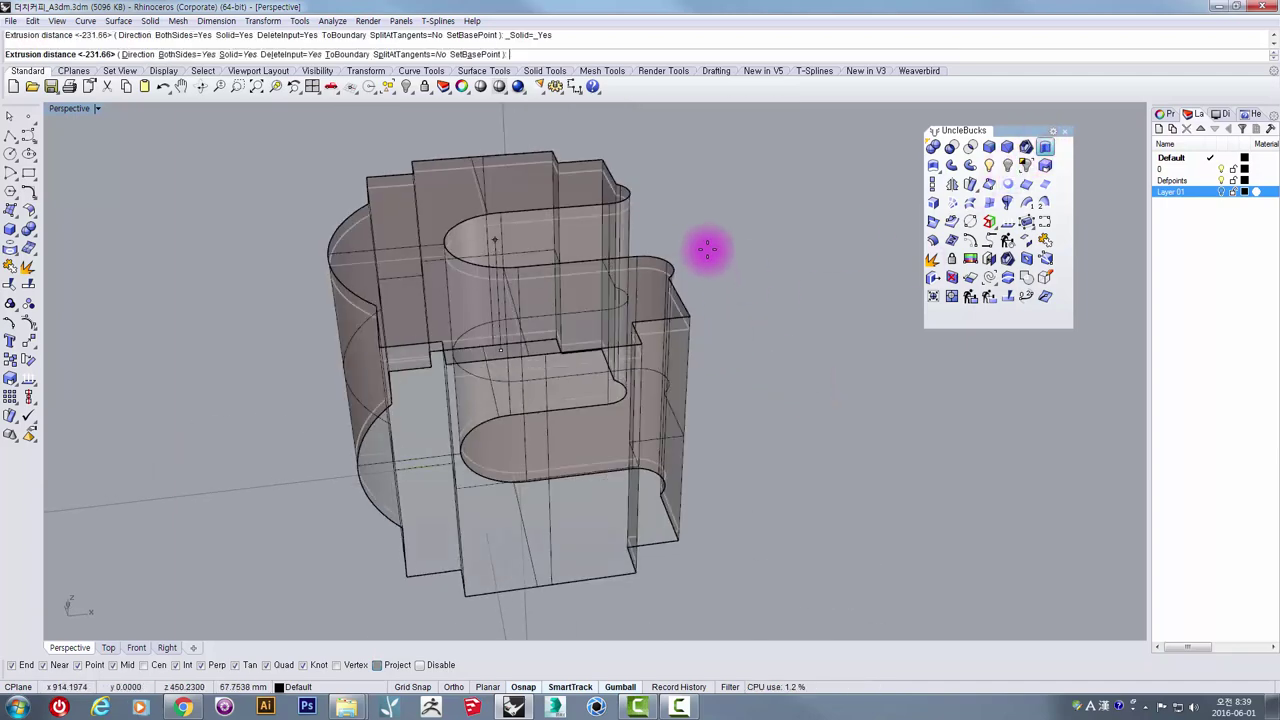
{"action": "left_click", "coordinate": [181, 55]}
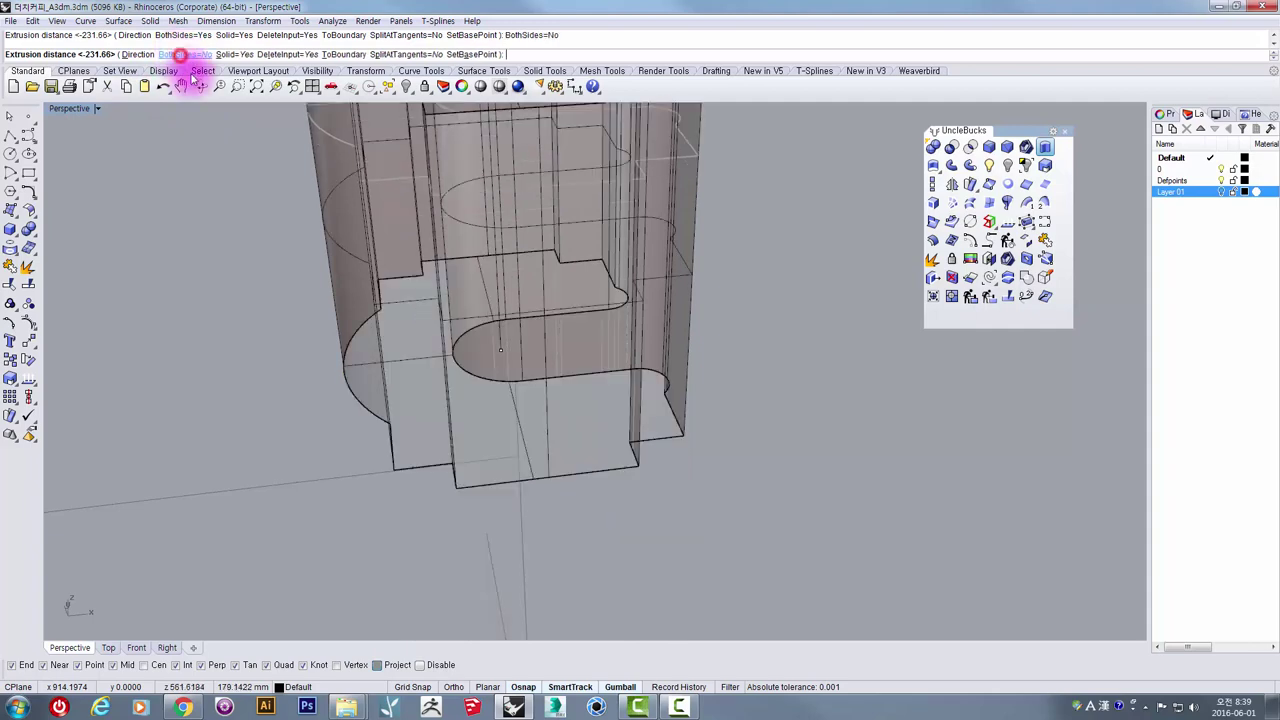
{"action": "type", "text": "20"}
{"action": "key", "text": "Return"}
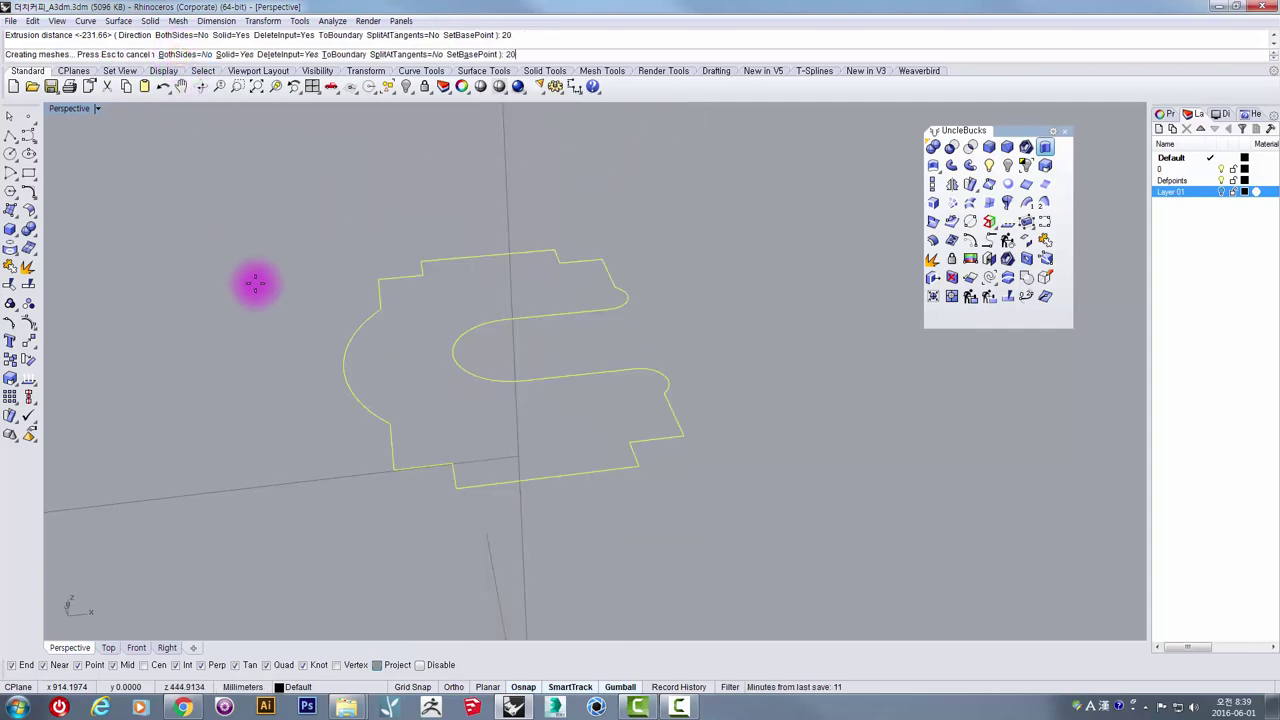
Step: Raise the notched ring plate vertically in the front view up to the height of the existing flat shelf
{"action": "right_click_drag", "start_coordinate": [291, 277], "coordinate": [436, 383]}
{"action": "left_click", "coordinate": [393, 410]}
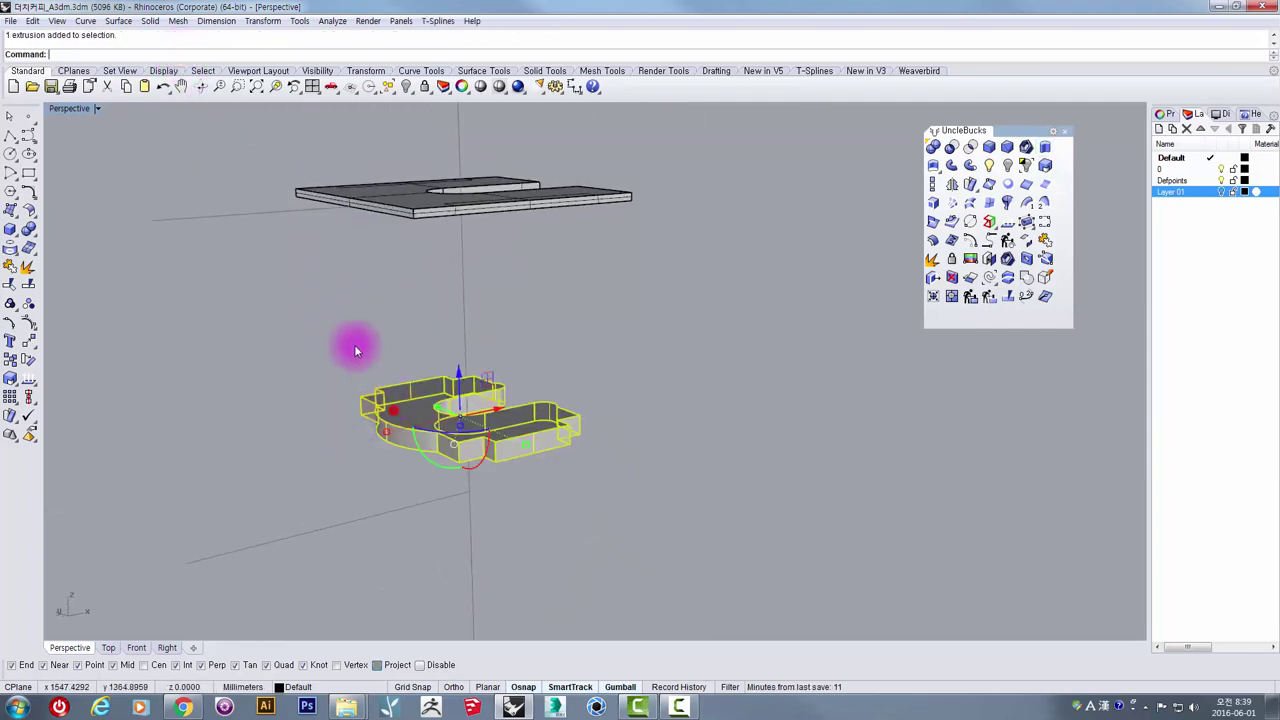
{"action": "double_click", "coordinate": [80, 110]}
{"action": "right_click_drag", "start_coordinate": [326, 503], "coordinate": [261, 502]}
{"action": "scroll", "coordinate": [261, 502], "scroll_direction": "down", "scroll_amount": 10}
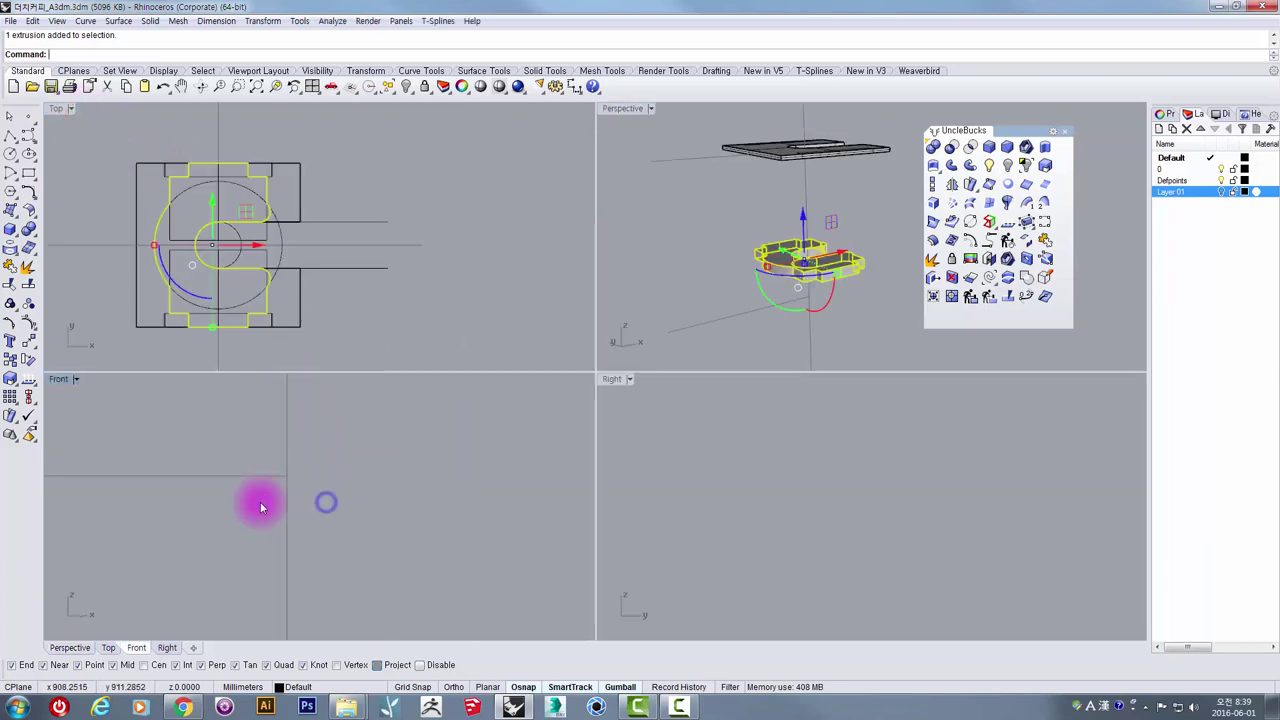
{"action": "scroll", "coordinate": [260, 508], "scroll_direction": "down", "scroll_amount": 3}
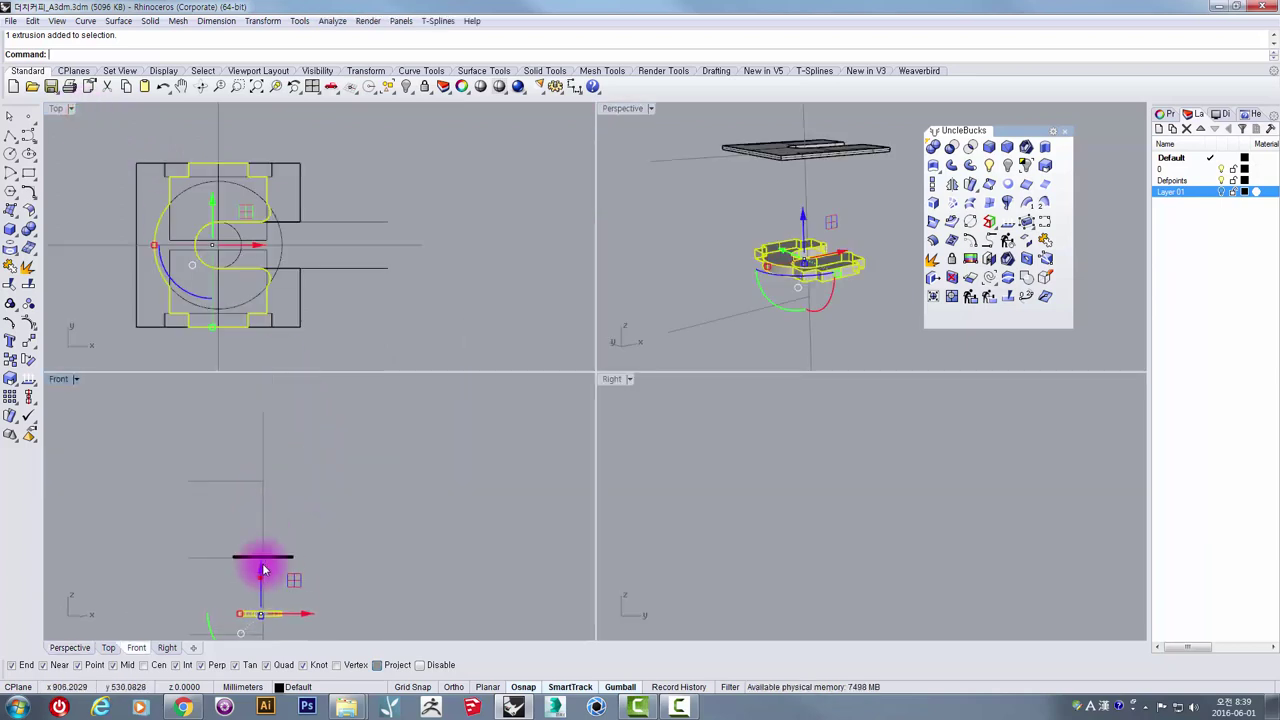
{"action": "mouse_move", "coordinate": [263, 568]}
{"action": "left_mouse_down"}
{"action": "mouse_move", "coordinate": [271, 520]}
{"action": "mouse_move", "coordinate": [243, 563]}
{"action": "left_mouse_up"}
Step: Move the ring plate vertically down so that its underside is level with the flat shelf's underside
{"action": "scroll", "coordinate": [243, 563], "scroll_direction": "up", "scroll_amount": 5}
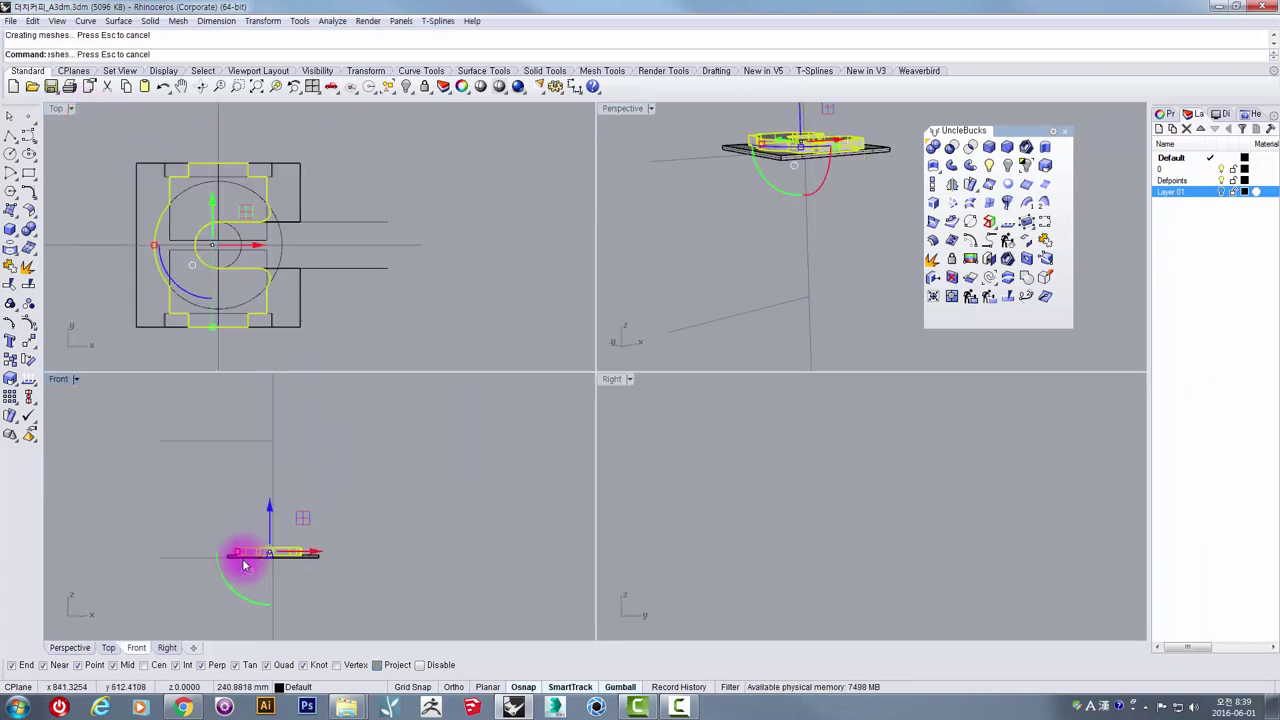
{"action": "scroll", "coordinate": [257, 517], "scroll_direction": "up", "scroll_amount": 8}
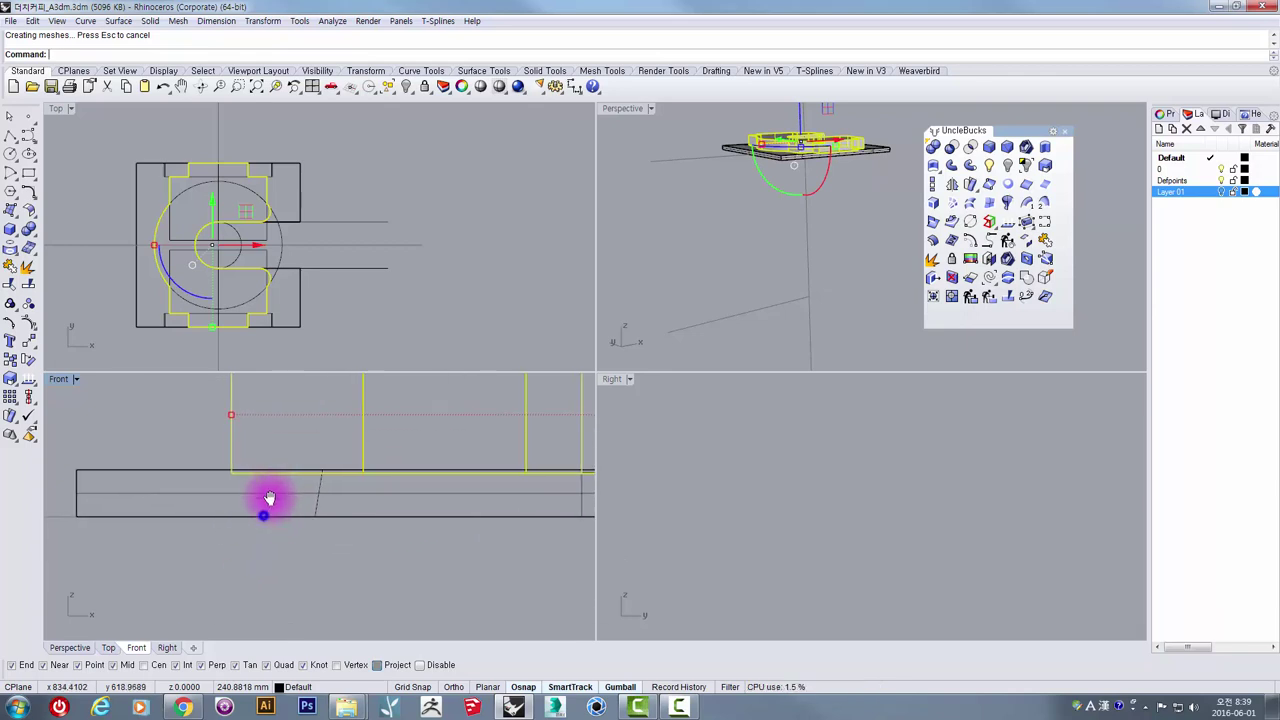
{"action": "right_click", "coordinate": [263, 515]}
{"action": "left_click", "coordinate": [254, 456]}
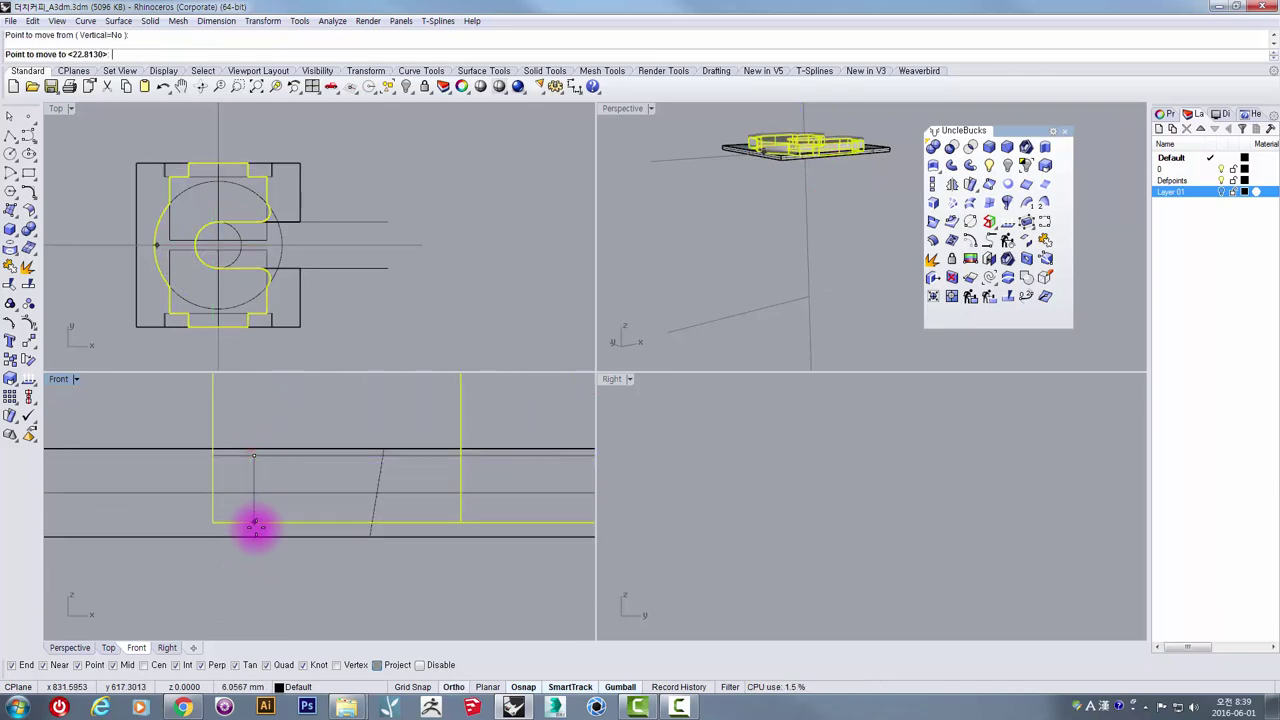
{"action": "left_click", "coordinate": [253, 532]}
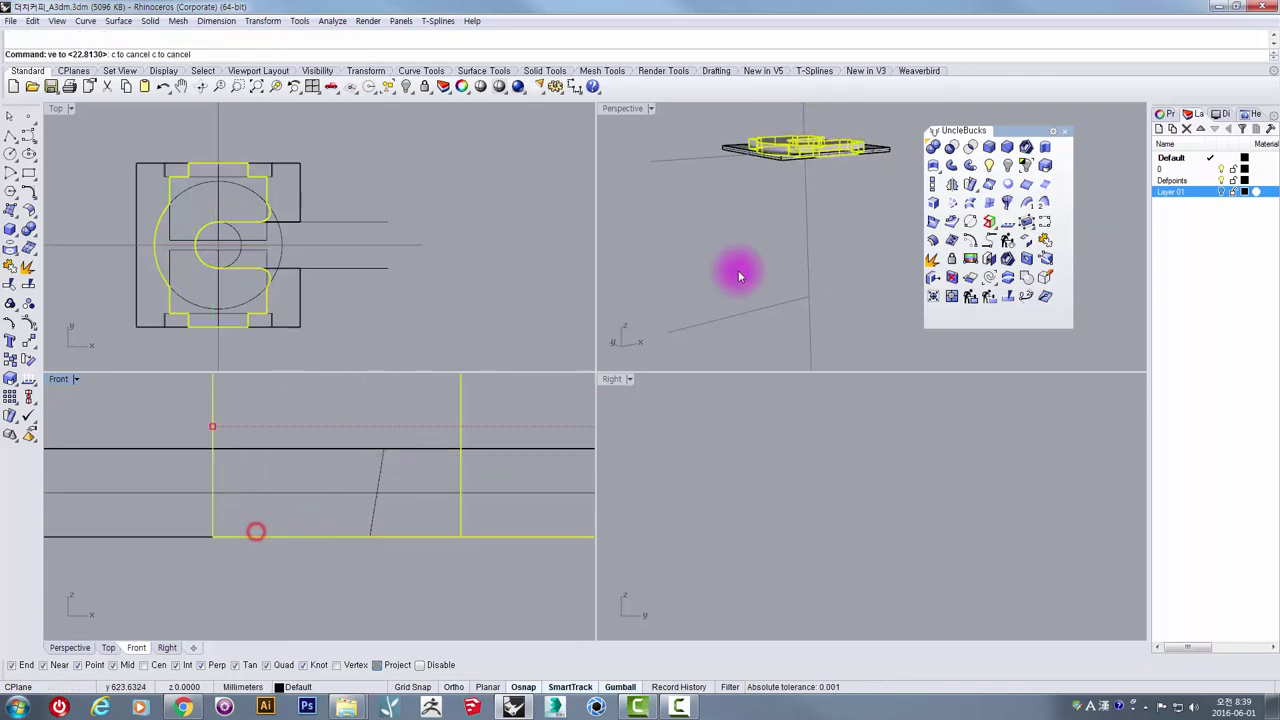
Step: Show all hidden objects and move the old flat shelf at the ring plate's height to Layer 01
{"action": "double_click", "coordinate": [620, 108]}
{"action": "right_click_drag", "start_coordinate": [650, 211], "coordinate": [670, 164]}
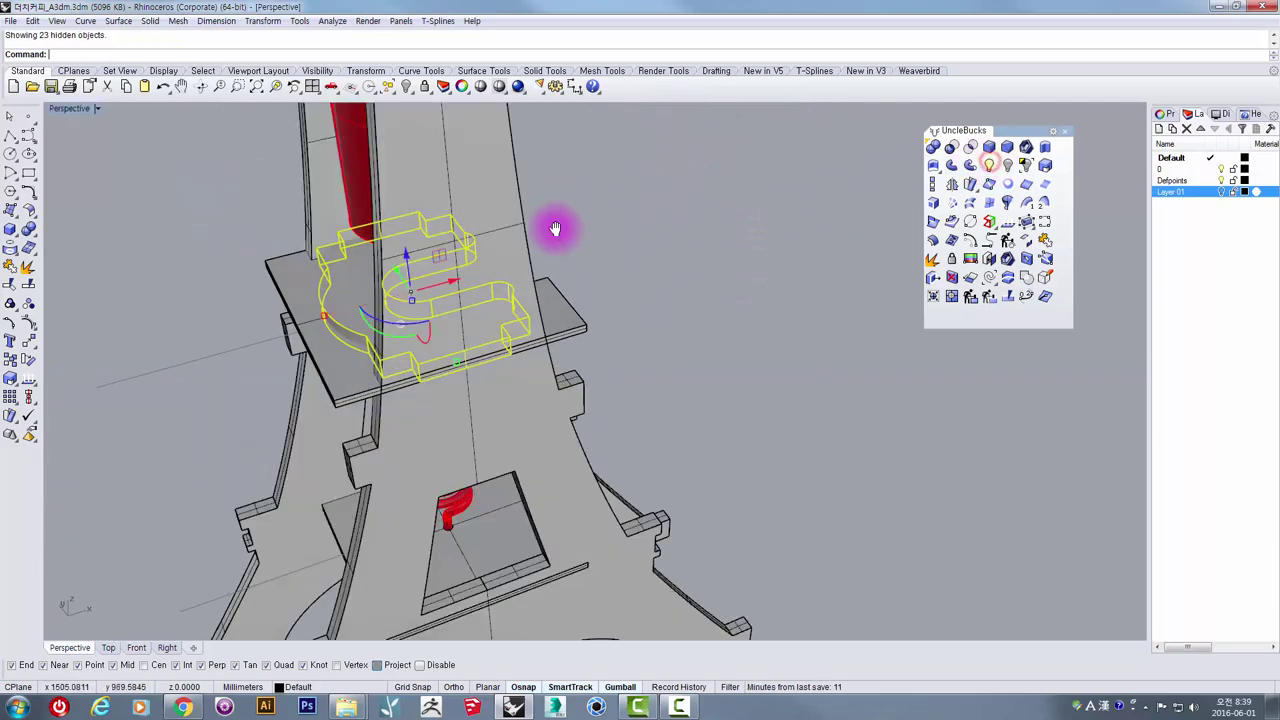
{"action": "right_click_drag", "start_coordinate": [557, 223], "coordinate": [500, 350]}
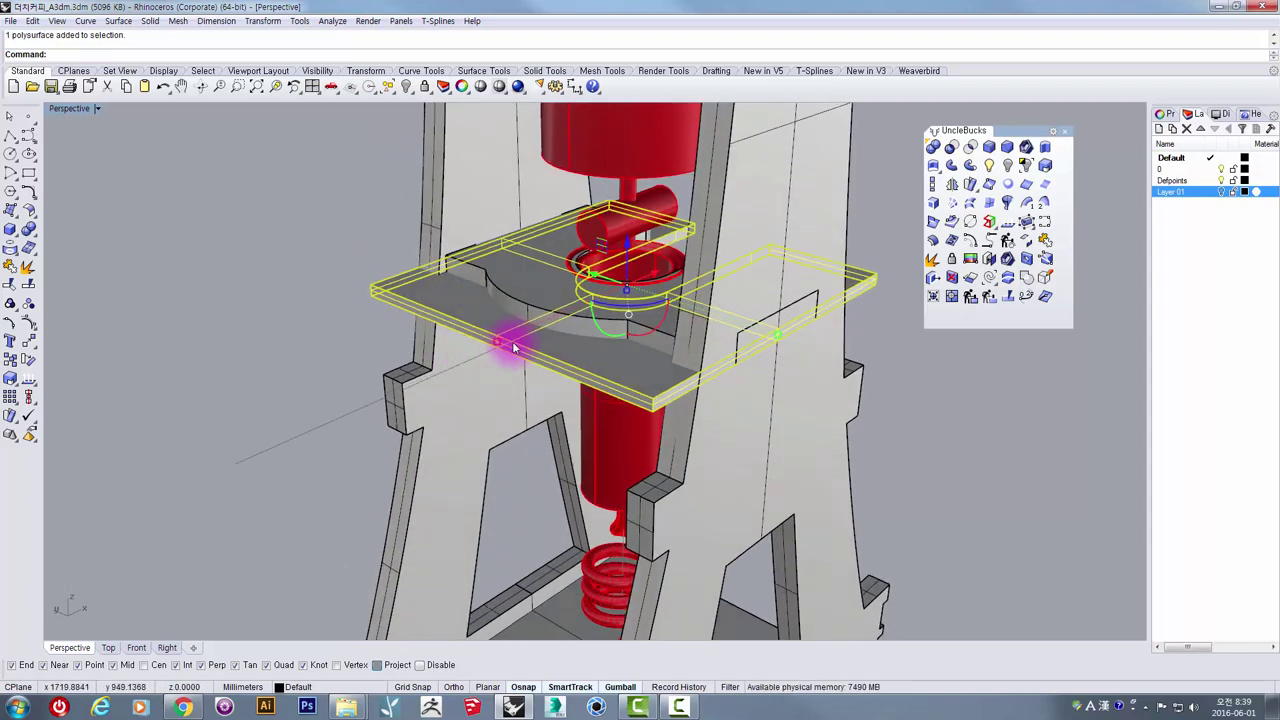
{"action": "right_click", "coordinate": [1166, 191]}
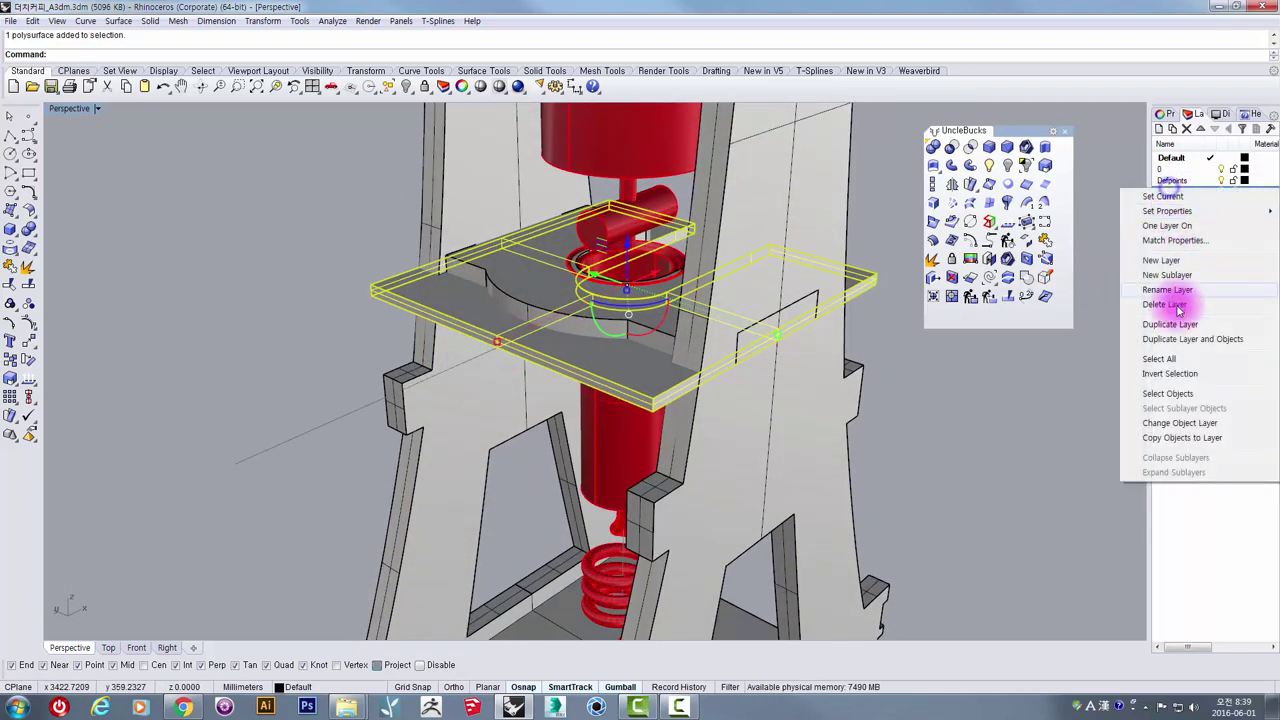
{"action": "left_click", "coordinate": [1180, 422]}
Step: Draw a rectangle in the front view across the width of the ring plate's tab and the plate's full thickness
{"action": "right_click_drag", "start_coordinate": [226, 248], "coordinate": [706, 298]}
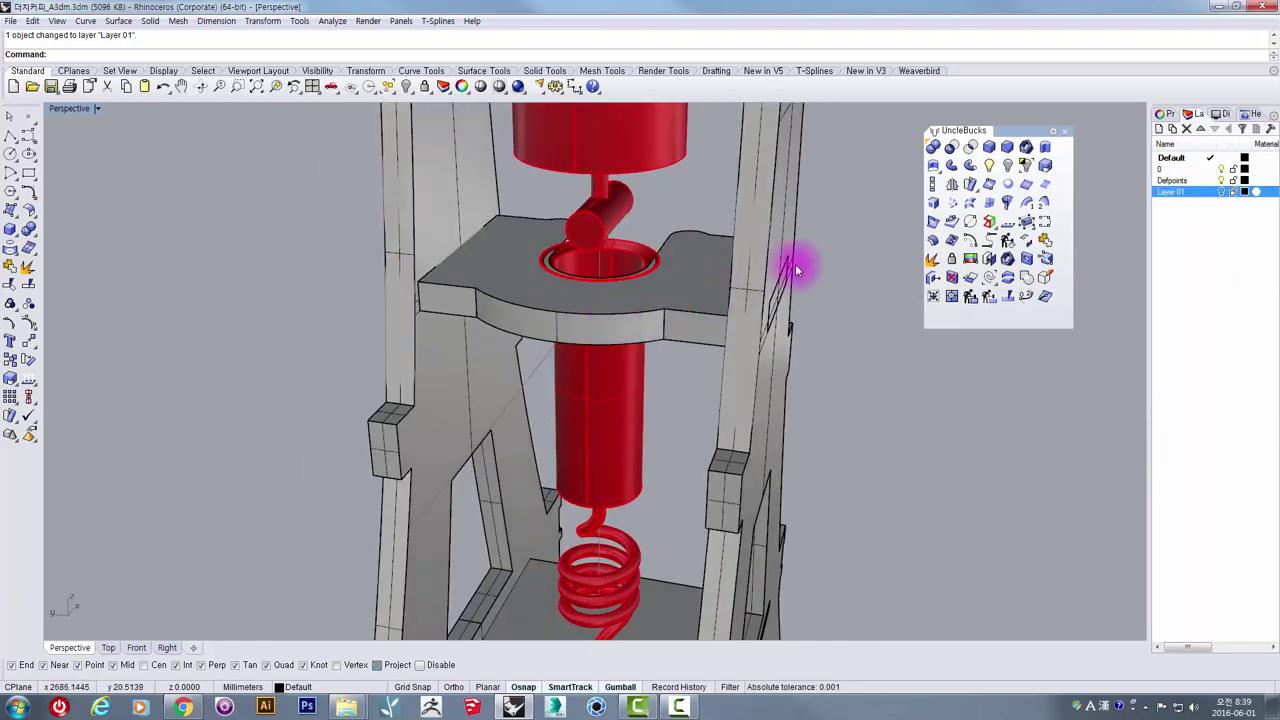
{"action": "left_click", "coordinate": [693, 298]}
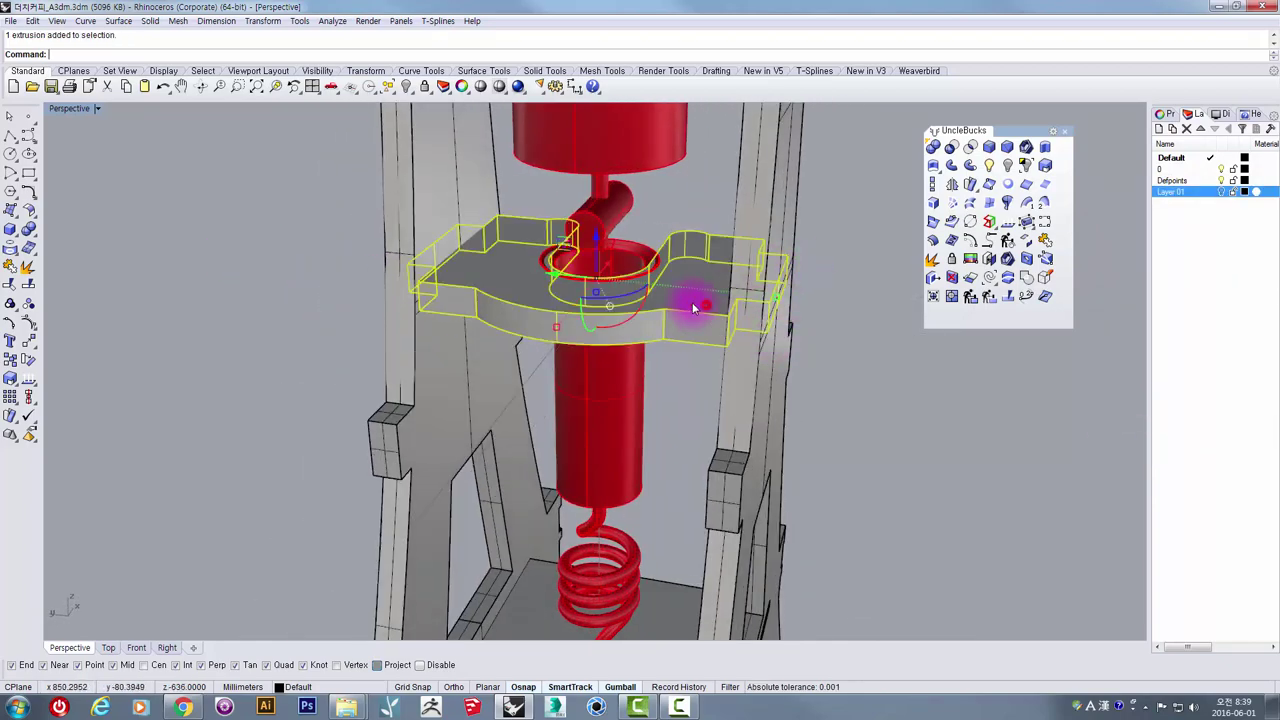
{"action": "double_click", "coordinate": [73, 110]}
{"action": "right_click_drag", "start_coordinate": [400, 497], "coordinate": [271, 503]}
{"action": "scroll", "coordinate": [294, 493], "scroll_direction": "down", "scroll_amount": 12}
{"action": "right_click_drag", "start_coordinate": [362, 471], "coordinate": [150, 464]}
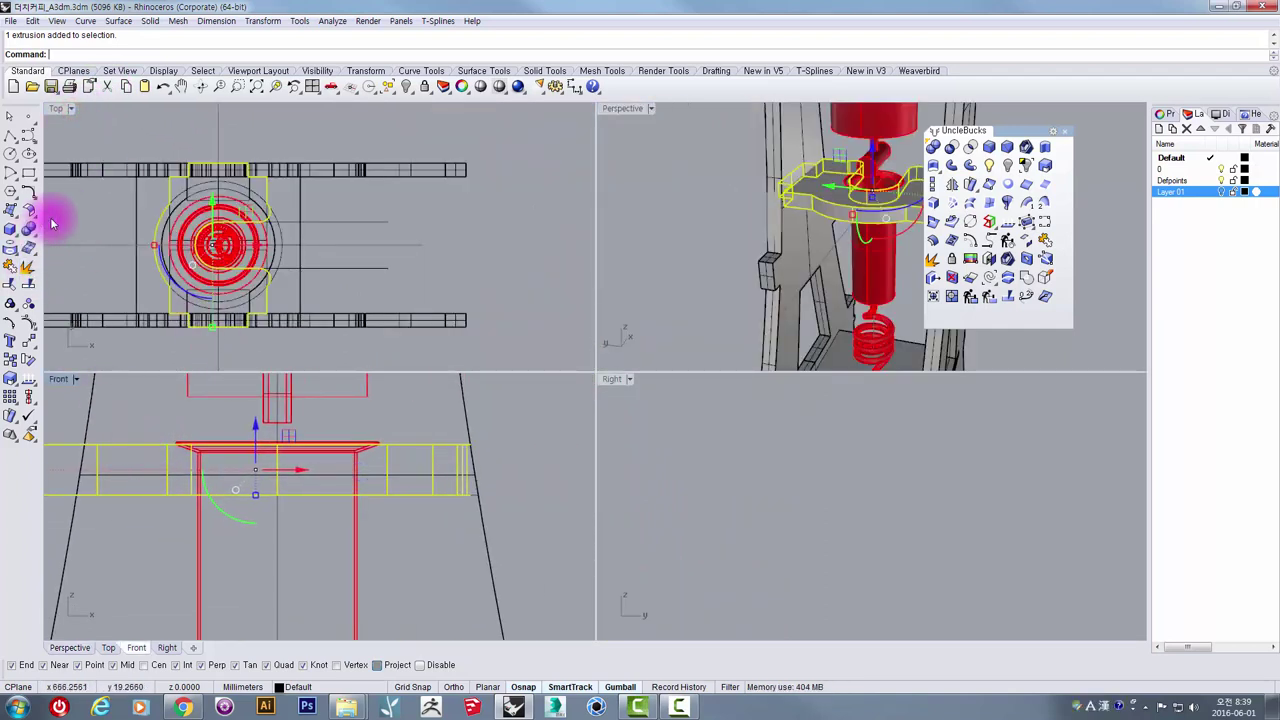
{"action": "left_click", "coordinate": [29, 172]}
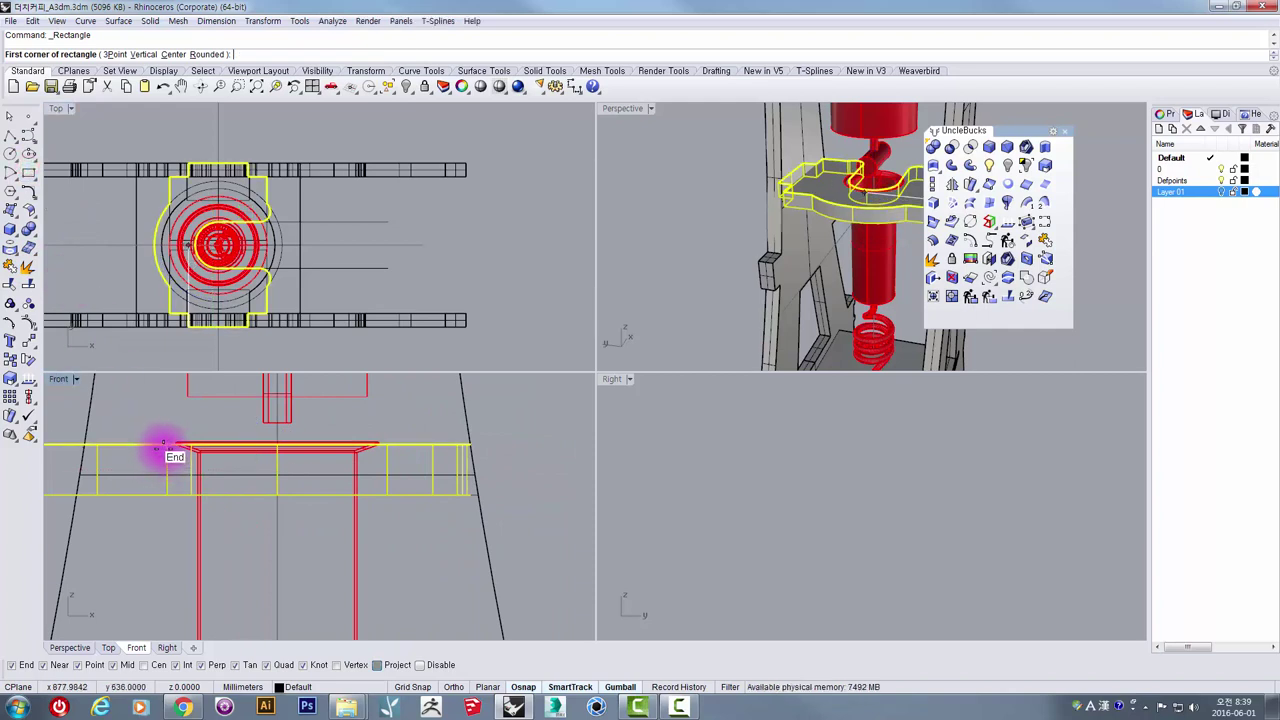
{"action": "left_click", "coordinate": [163, 449]}
{"action": "left_click", "coordinate": [388, 496]}
Step: Move the tab rectangle about 208 mm sideways beyond the tower leg and extrude it as a solid block through both legs
{"action": "left_click_drag", "start_coordinate": [136, 418], "coordinate": [420, 543]}
{"action": "left_click", "coordinate": [173, 468]}
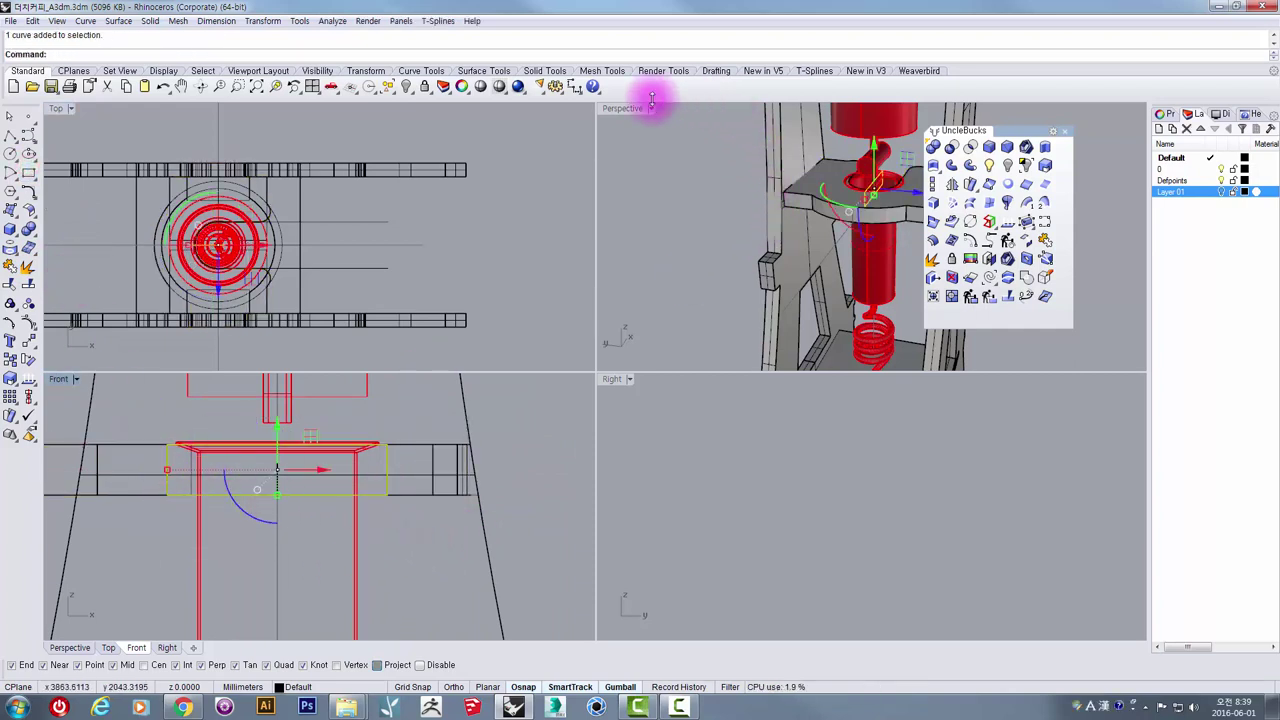
{"action": "double_click", "coordinate": [620, 108]}
{"action": "right_click_drag", "start_coordinate": [773, 235], "coordinate": [633, 267], "text": "shift"}
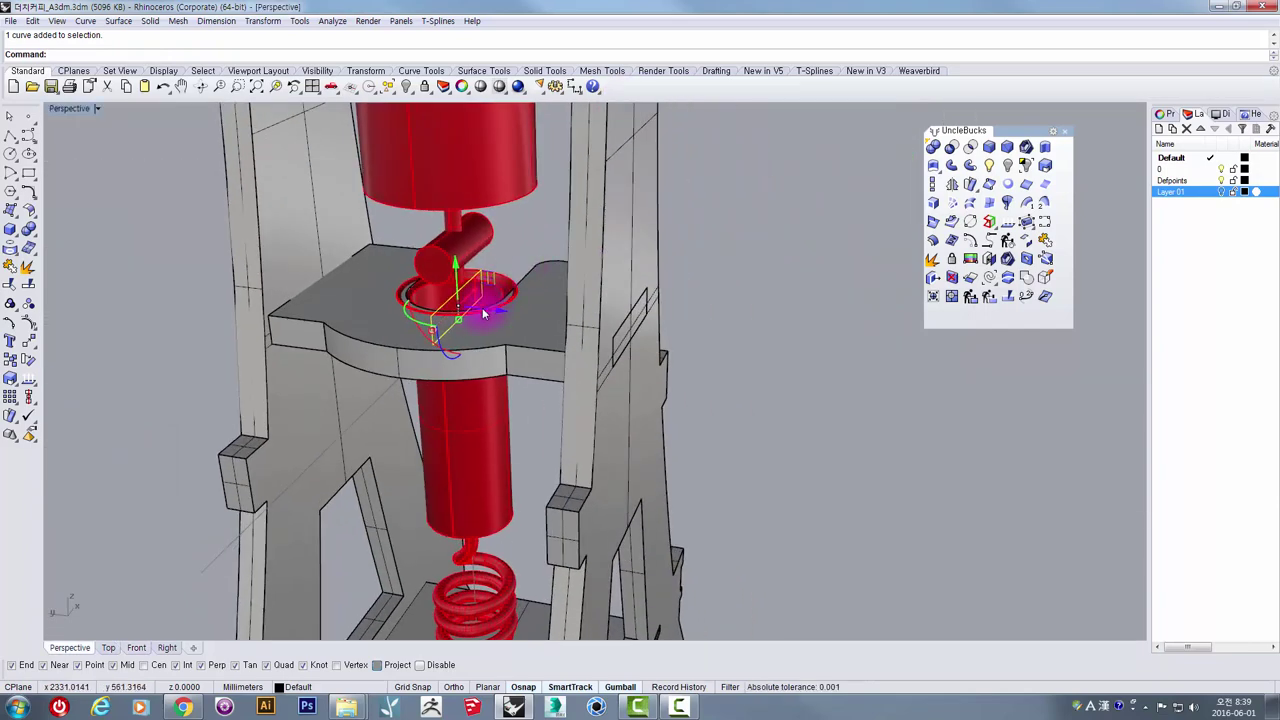
{"action": "left_click_drag", "start_coordinate": [483, 314], "coordinate": [900, 286]}
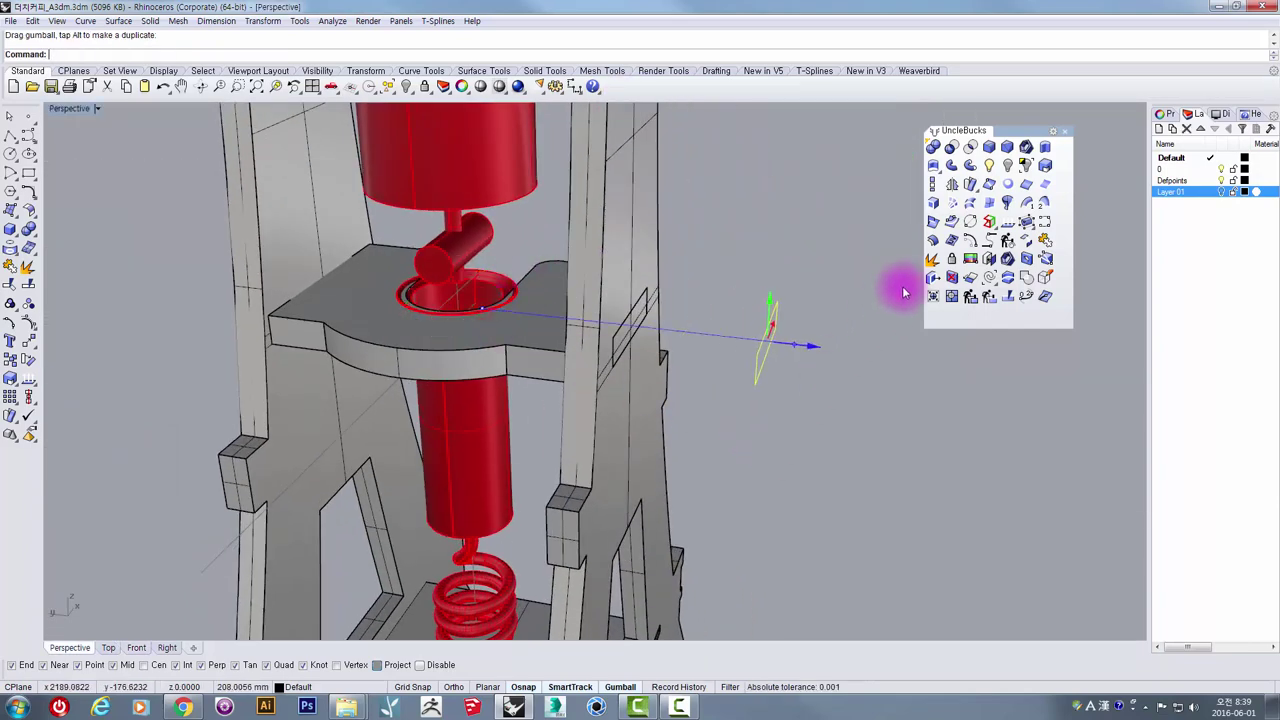
{"action": "left_click", "coordinate": [1044, 148]}
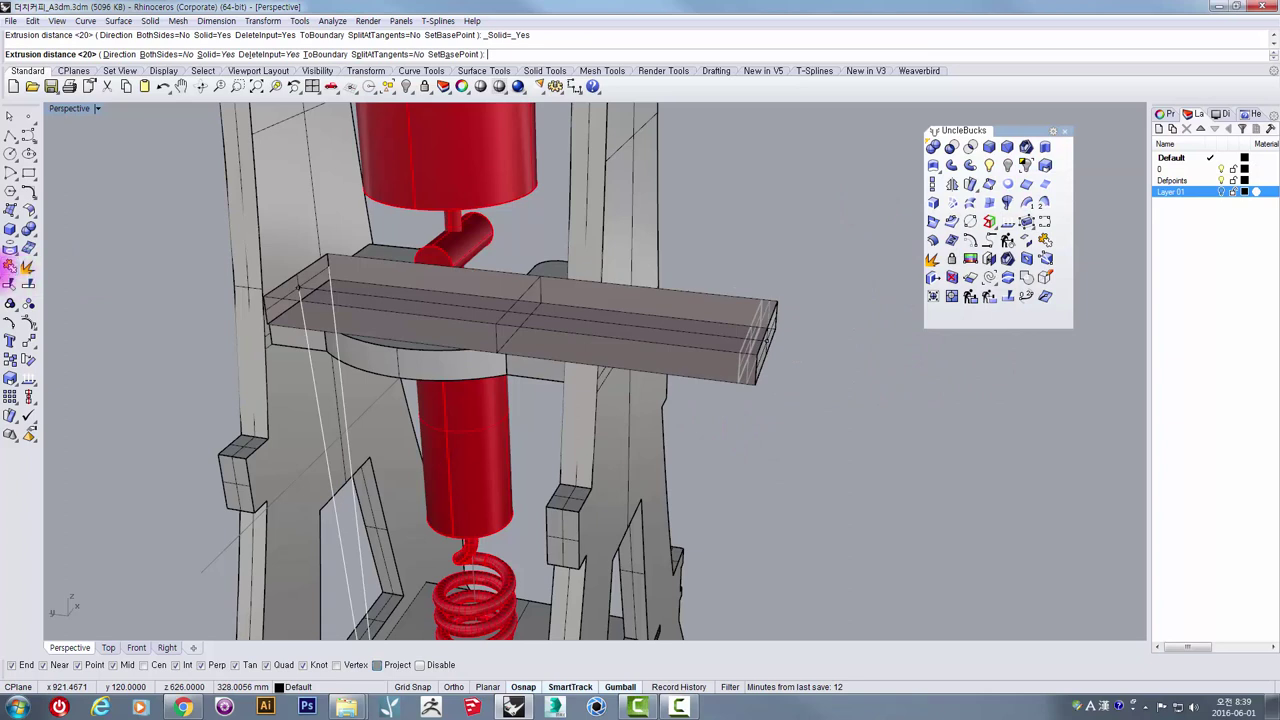
{"action": "left_click", "coordinate": [137, 253]}
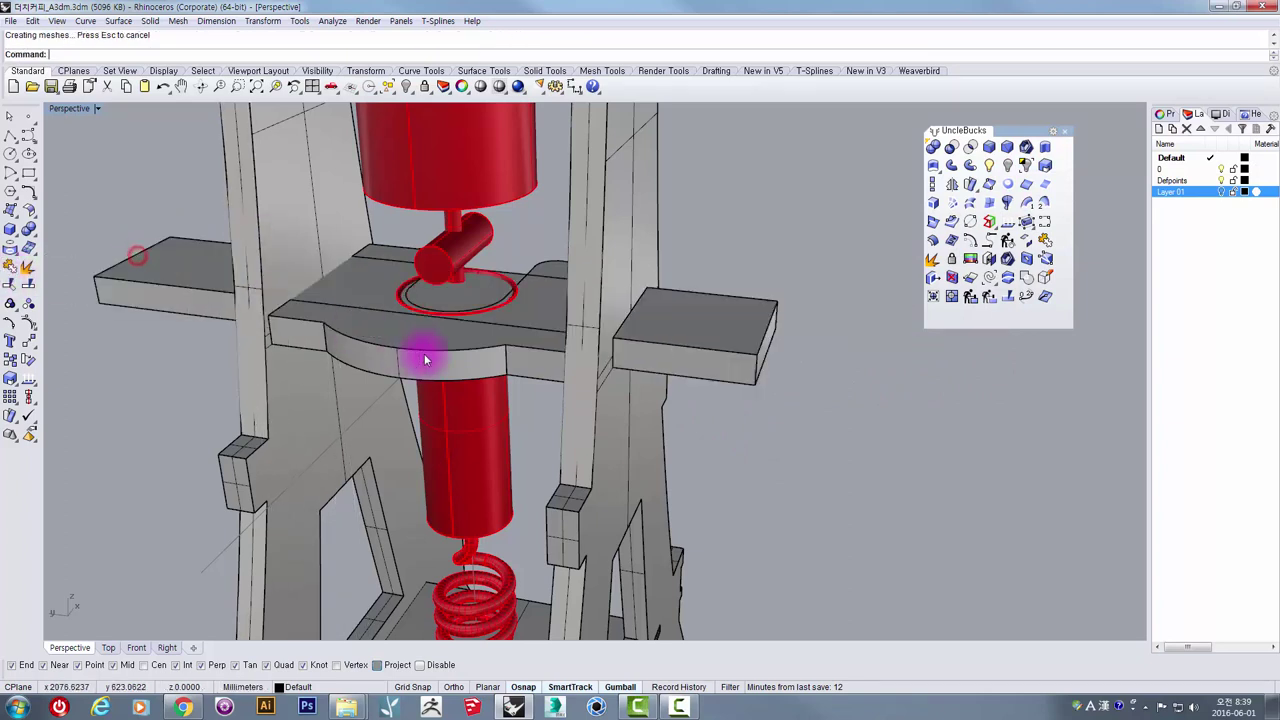
Step: Boolean-subtract the extruded block from both tower legs to cut the slots for the plate's tabs
{"action": "left_click", "coordinate": [614, 195]}
{"action": "left_click", "coordinate": [311, 186], "text": "shift"}
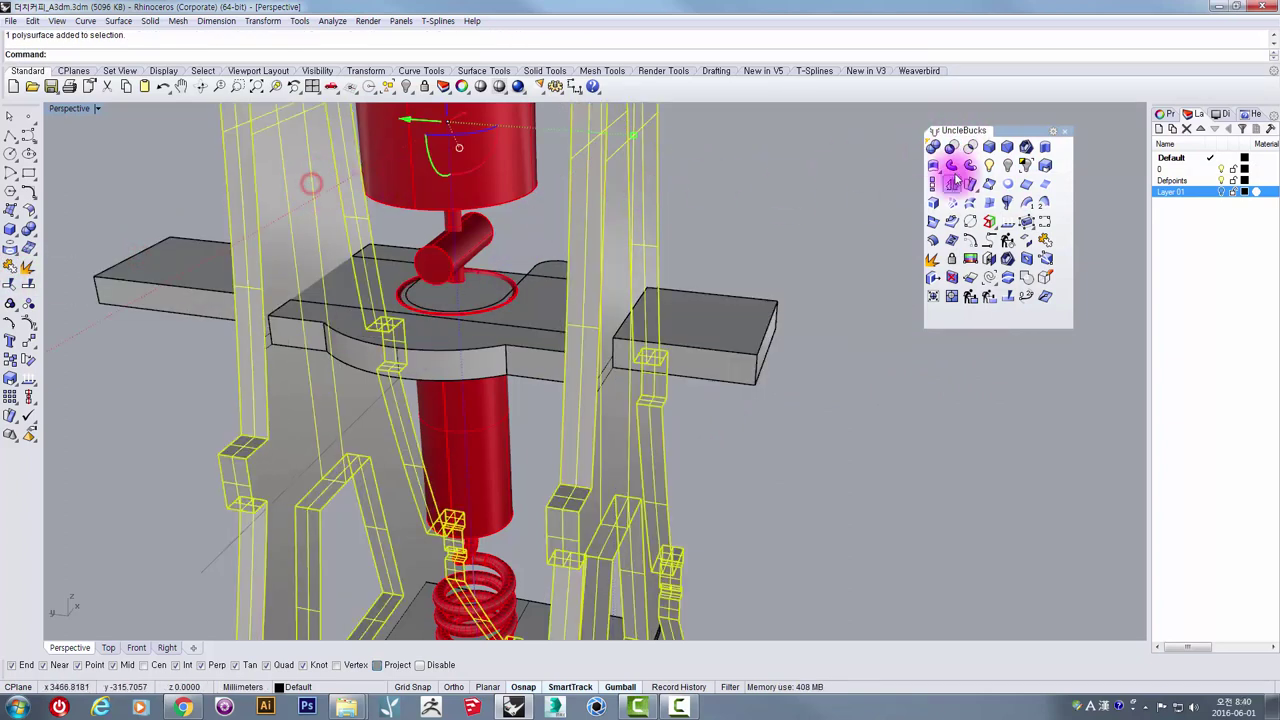
{"action": "left_click", "coordinate": [953, 148]}
{"action": "left_click", "coordinate": [728, 302]}
{"action": "right_click", "coordinate": [729, 298]}
Step: Examine the lower flat shelf and how the ring plate fits between the tower legs, from several angles
{"action": "scroll", "coordinate": [714, 308], "scroll_direction": "down", "scroll_amount": 4}
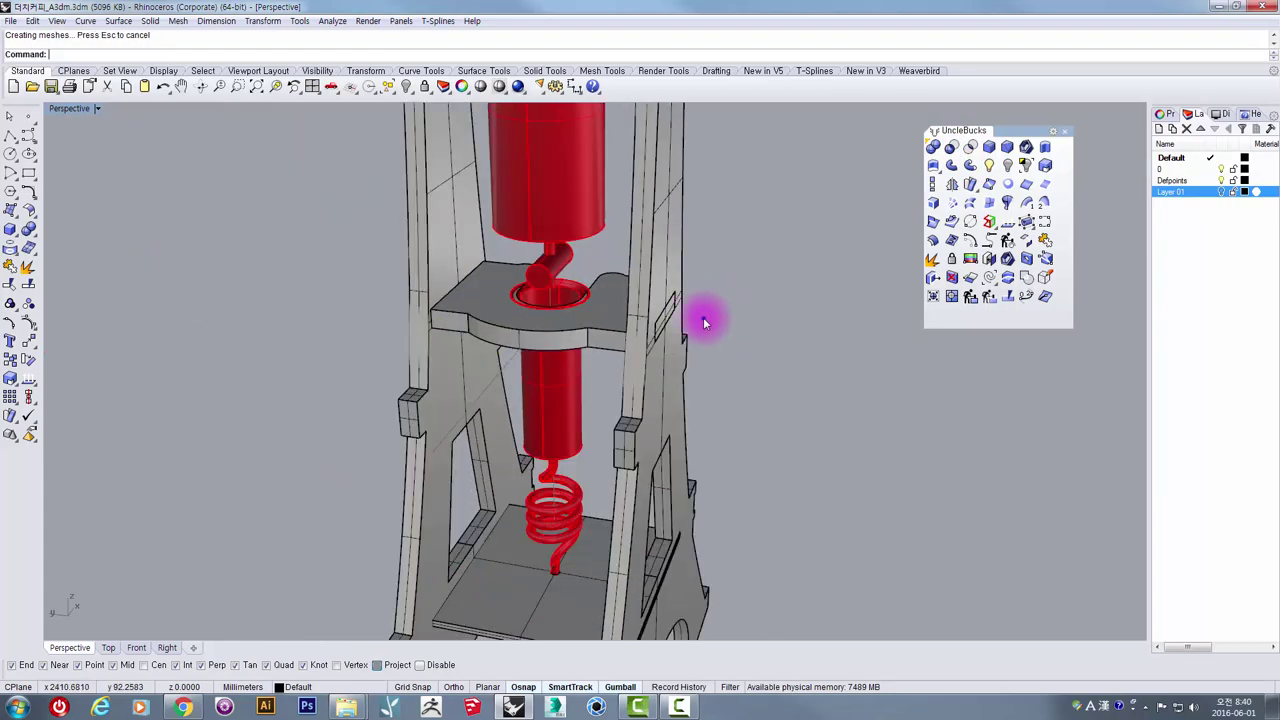
{"action": "right_click_drag", "start_coordinate": [703, 318], "coordinate": [817, 314]}
{"action": "left_click", "coordinate": [655, 259]}
{"action": "left_click", "coordinate": [479, 262]}
{"action": "scroll", "coordinate": [480, 263], "scroll_direction": "down", "scroll_amount": 5}
{"action": "left_click", "coordinate": [820, 309]}
{"action": "scroll", "coordinate": [577, 434], "scroll_direction": "up", "scroll_amount": 5}
{"action": "left_click", "coordinate": [586, 409]}
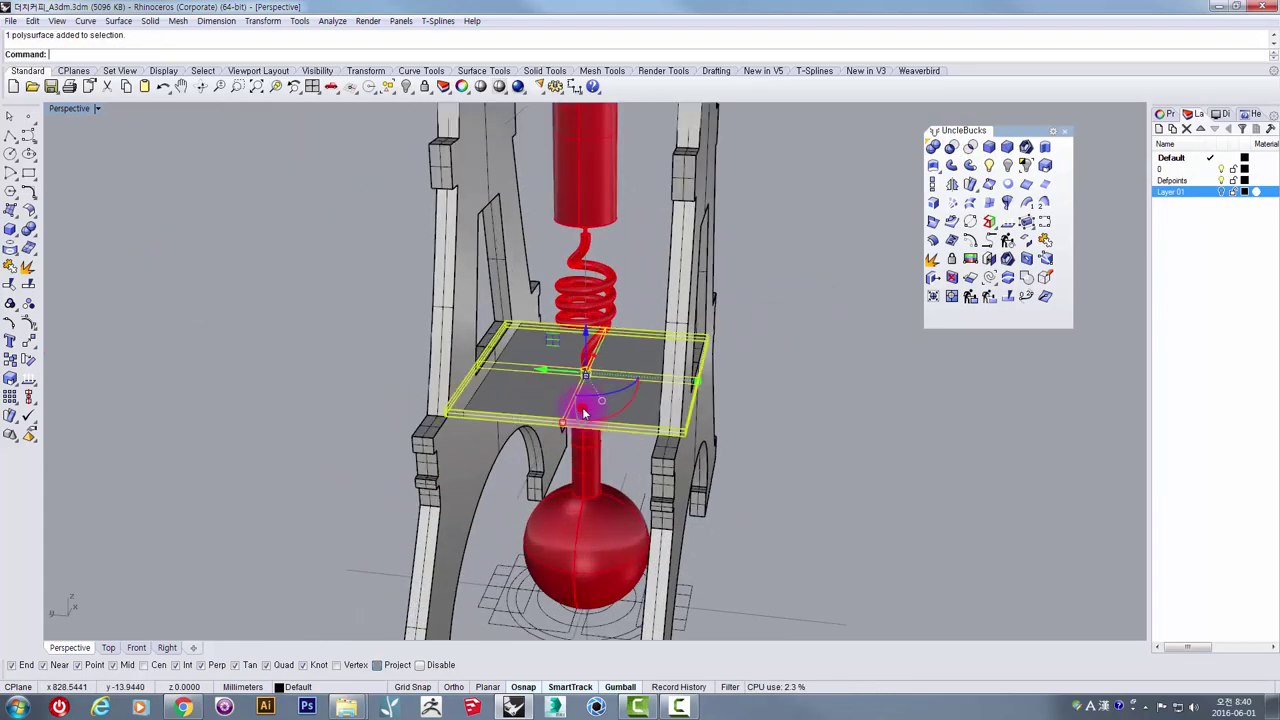
{"action": "mouse_move", "coordinate": [613, 408]}
{"action": "right_mouse_down"}
{"action": "mouse_move", "coordinate": [583, 365]}
{"action": "mouse_move", "coordinate": [517, 323]}
{"action": "mouse_move", "coordinate": [520, 360]}
{"action": "mouse_move", "coordinate": [824, 294]}
{"action": "mouse_move", "coordinate": [609, 363]}
{"action": "mouse_move", "coordinate": [592, 354]}
{"action": "mouse_move", "coordinate": [600, 294]}
{"action": "mouse_move", "coordinate": [483, 330]}
{"action": "right_mouse_up"}
{"action": "mouse_move", "coordinate": [604, 437]}
{"action": "right_mouse_down"}
{"action": "mouse_move", "coordinate": [525, 483]}
{"action": "mouse_move", "coordinate": [537, 446]}
{"action": "mouse_move", "coordinate": [586, 437]}
{"action": "mouse_move", "coordinate": [540, 306]}
{"action": "mouse_move", "coordinate": [583, 258]}
{"action": "mouse_move", "coordinate": [706, 286]}
{"action": "mouse_move", "coordinate": [651, 349]}
{"action": "mouse_move", "coordinate": [600, 377]}
{"action": "mouse_move", "coordinate": [769, 331]}
{"action": "right_mouse_up"}
{"action": "scroll", "coordinate": [698, 292], "scroll_direction": "up", "scroll_amount": 9}
{"action": "left_click", "coordinate": [689, 307]}
{"action": "scroll", "coordinate": [700, 286], "scroll_direction": "down", "scroll_amount": 5}
{"action": "left_click", "coordinate": [771, 331]}
{"action": "scroll", "coordinate": [693, 338], "scroll_direction": "up", "scroll_amount": 4}
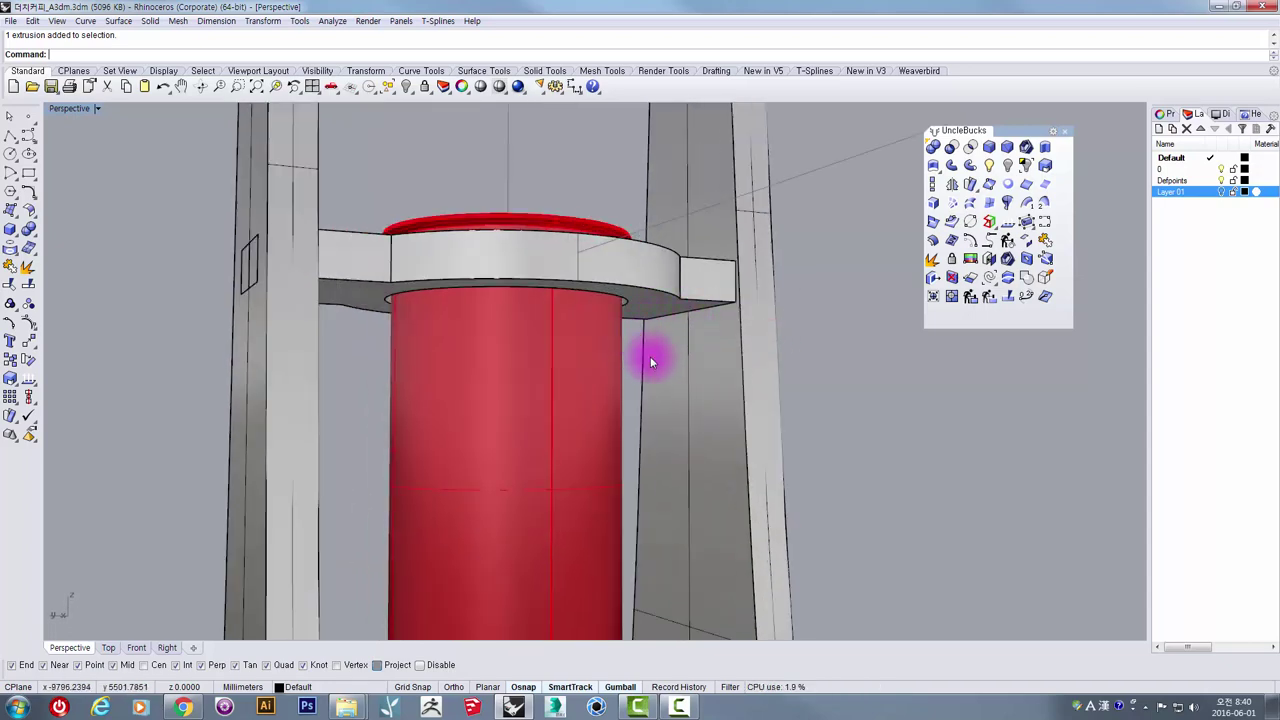
{"action": "right_click_drag", "start_coordinate": [635, 338], "coordinate": [629, 297]}
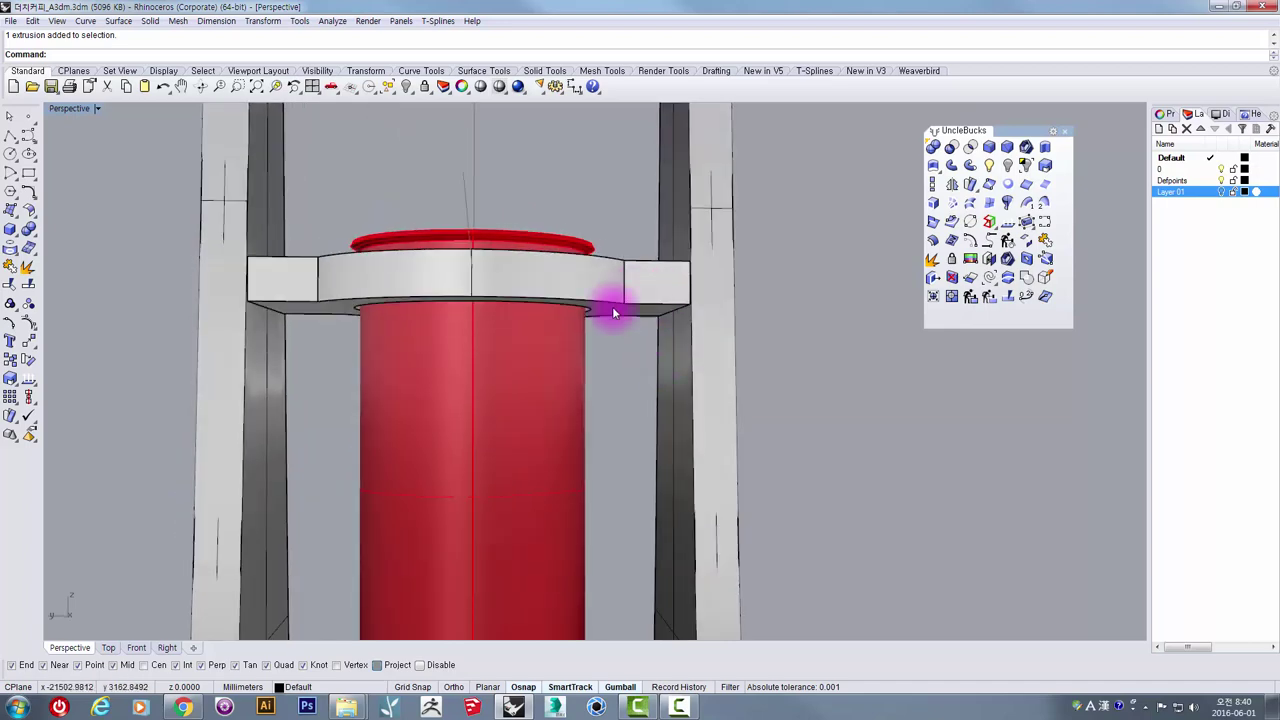
{"action": "scroll", "coordinate": [665, 332], "scroll_direction": "up", "scroll_amount": 3}
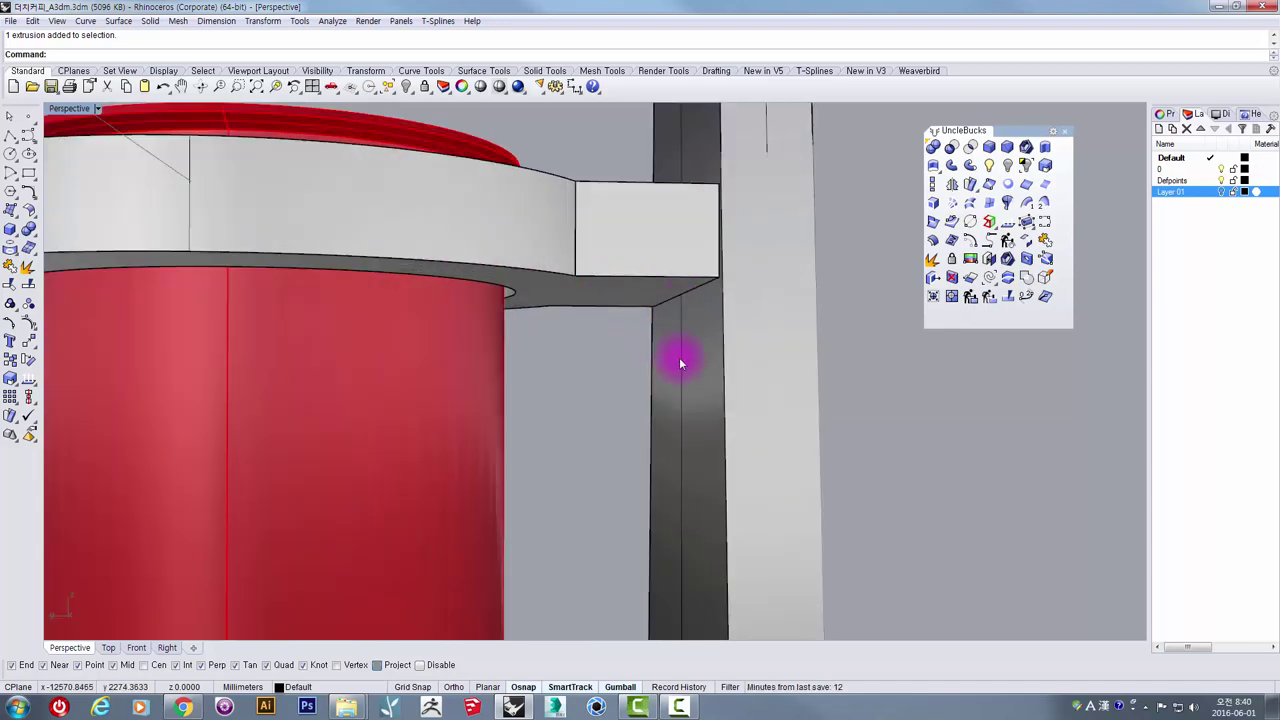
{"action": "right_click_drag", "start_coordinate": [680, 364], "coordinate": [620, 255]}
{"action": "scroll", "coordinate": [701, 394], "scroll_direction": "down", "scroll_amount": 10}
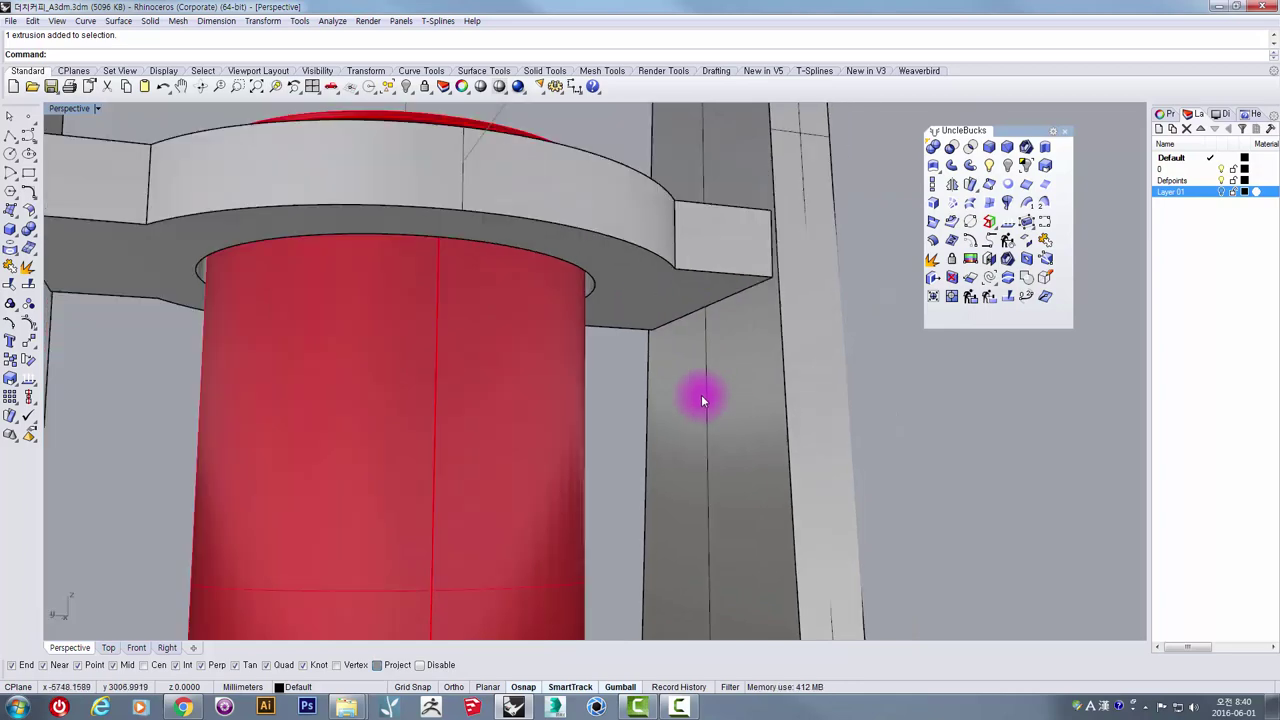
{"action": "right_click_drag", "start_coordinate": [701, 394], "coordinate": [734, 329]}
{"action": "scroll", "coordinate": [701, 364], "scroll_direction": "up", "scroll_amount": 6}
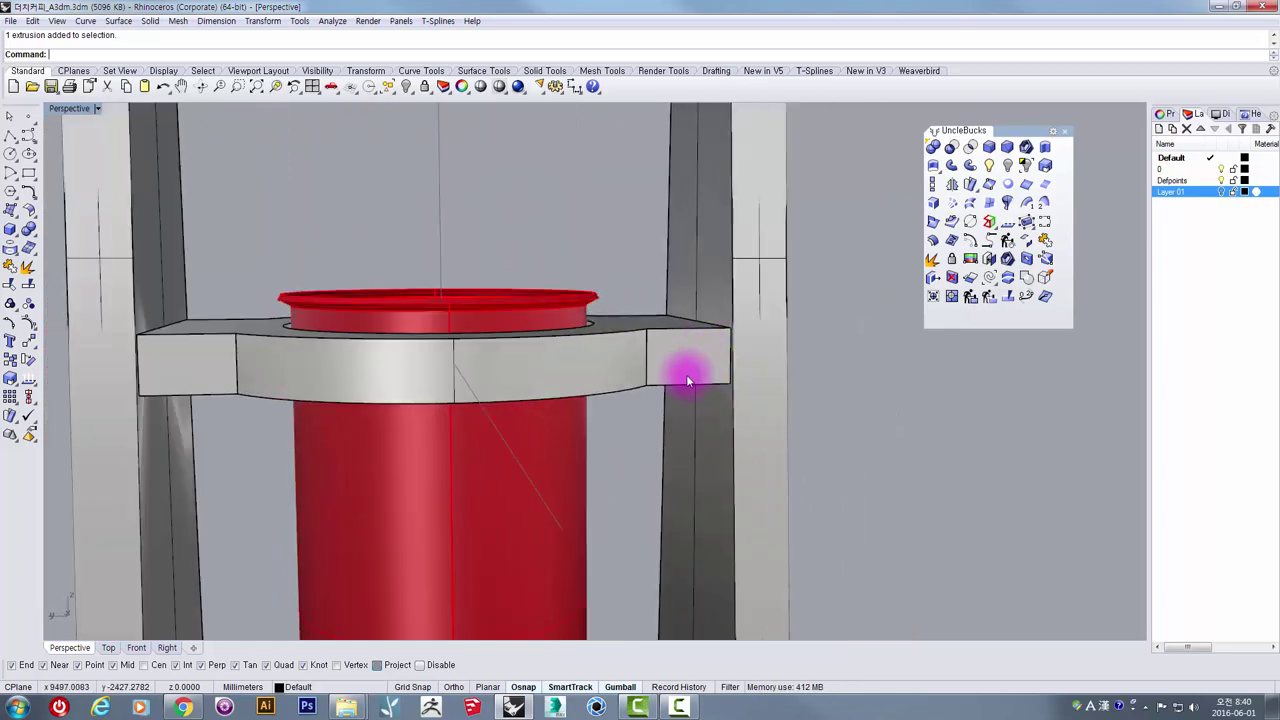
{"action": "mouse_move", "coordinate": [686, 374]}
{"action": "right_mouse_down"}
{"action": "mouse_move", "coordinate": [680, 324]}
{"action": "mouse_move", "coordinate": [626, 305]}
{"action": "mouse_move", "coordinate": [666, 329]}
{"action": "mouse_move", "coordinate": [680, 370]}
{"action": "right_mouse_up"}
{"action": "scroll", "coordinate": [660, 312], "scroll_direction": "down", "scroll_amount": 3}
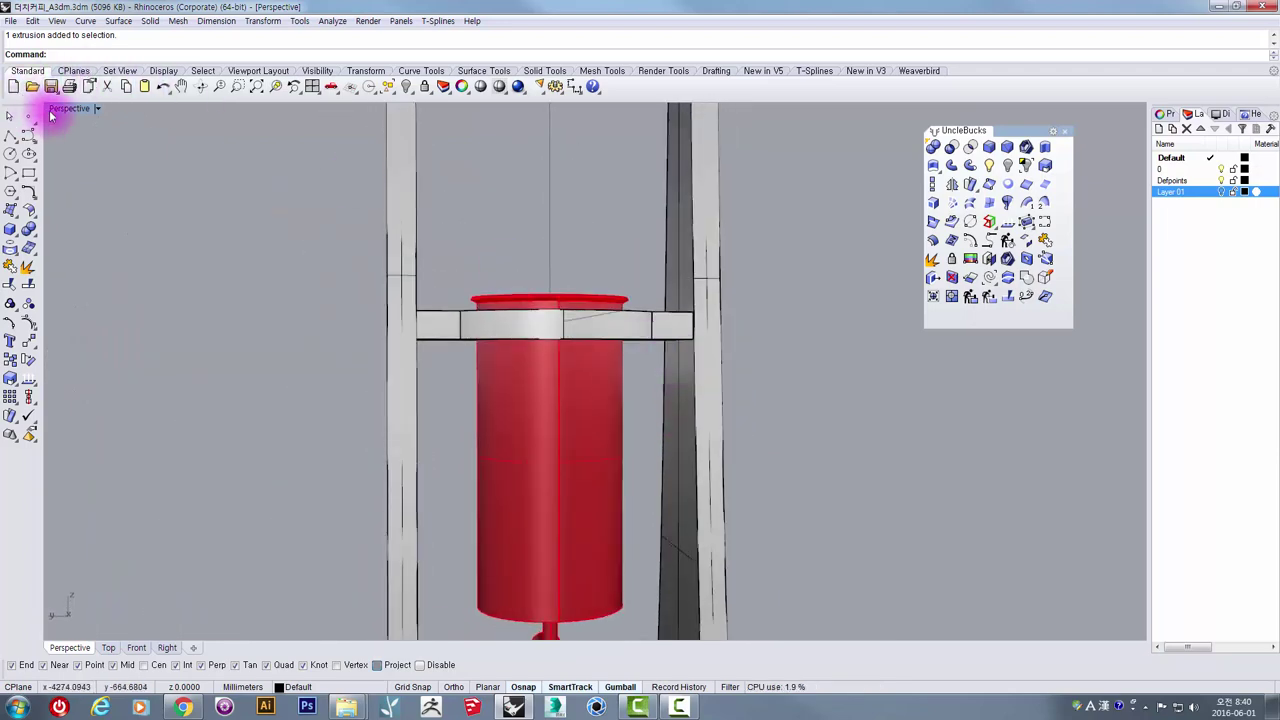
Step: Draw a closed triangular polyline in the right view, filling the corner between the ring plate's underside and the tower leg's inner edge
{"action": "double_click", "coordinate": [57, 109]}
{"action": "scroll", "coordinate": [440, 440], "scroll_direction": "down", "scroll_amount": 6}
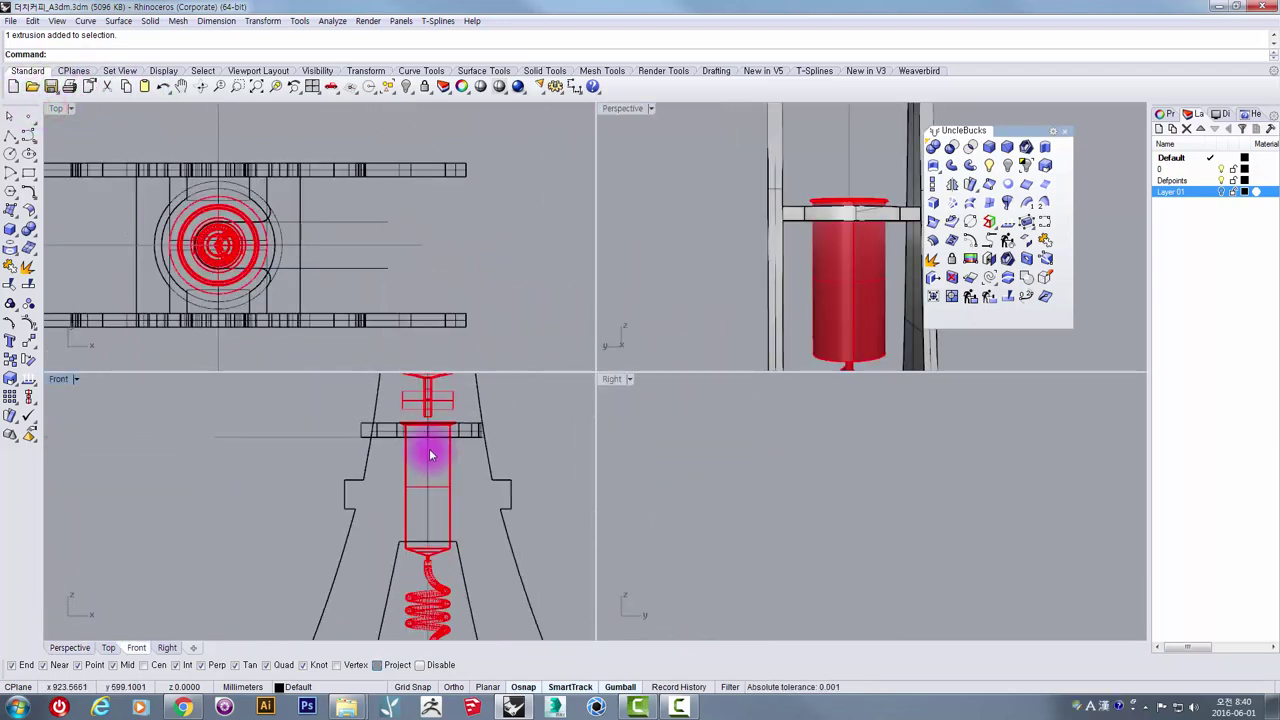
{"action": "scroll", "coordinate": [757, 460], "scroll_direction": "down", "scroll_amount": 5}
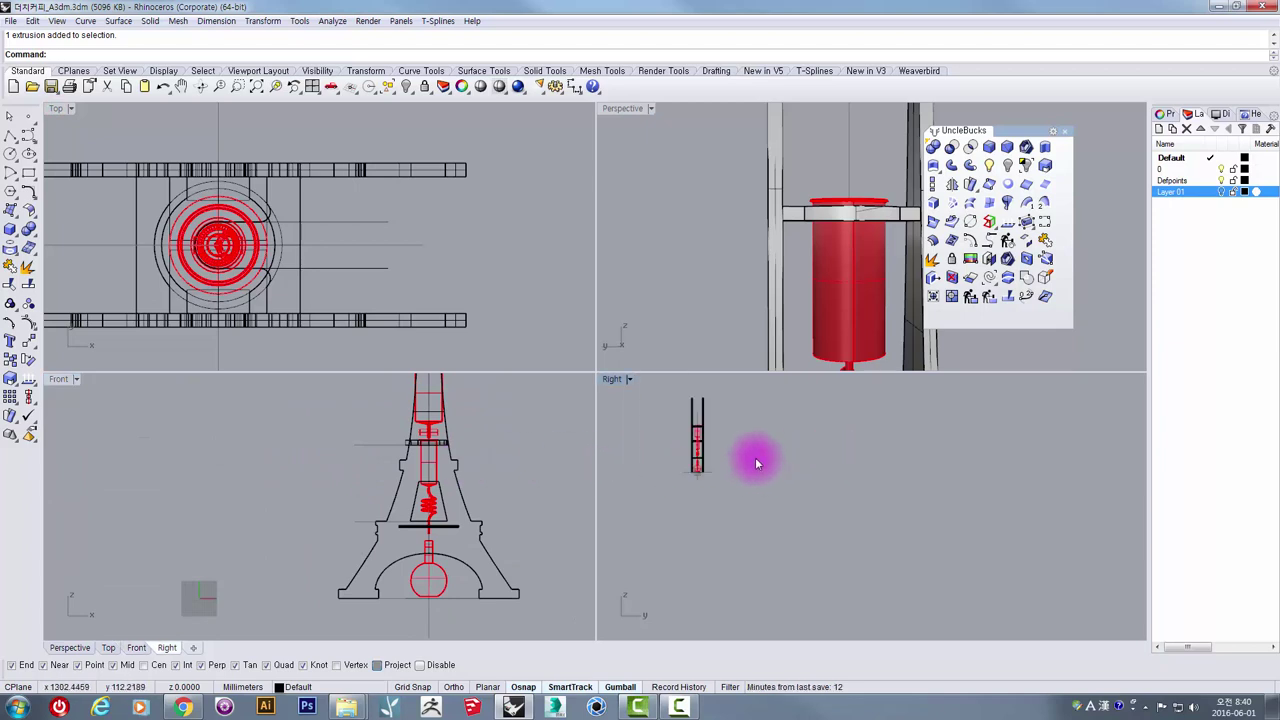
{"action": "scroll", "coordinate": [700, 430], "scroll_direction": "up", "scroll_amount": 8}
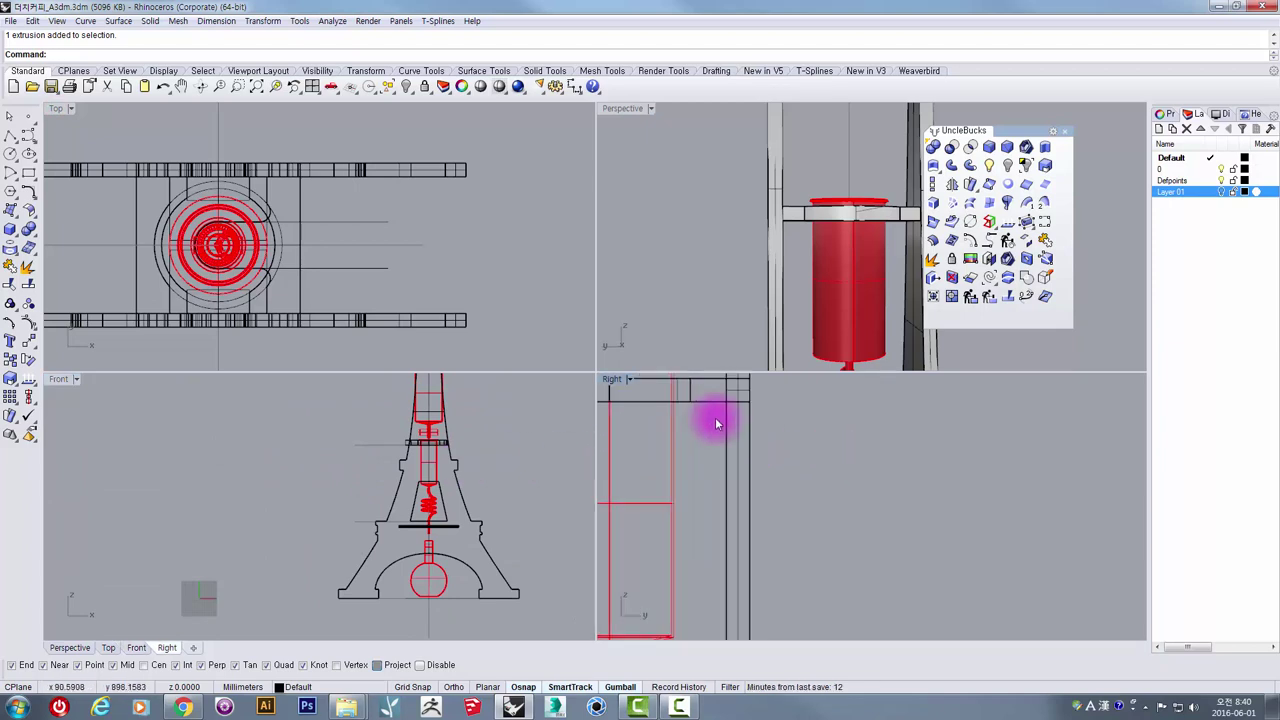
{"action": "right_click_drag", "start_coordinate": [715, 413], "coordinate": [714, 477]}
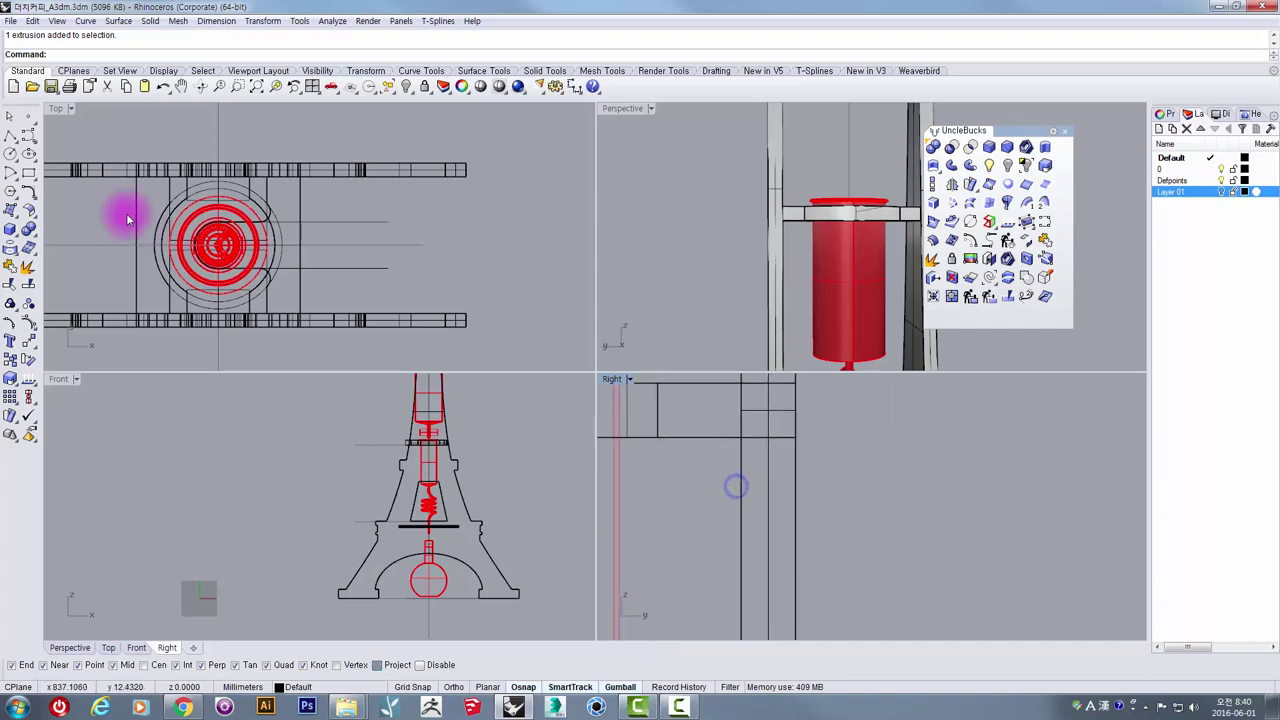
{"action": "left_click", "coordinate": [10, 138]}
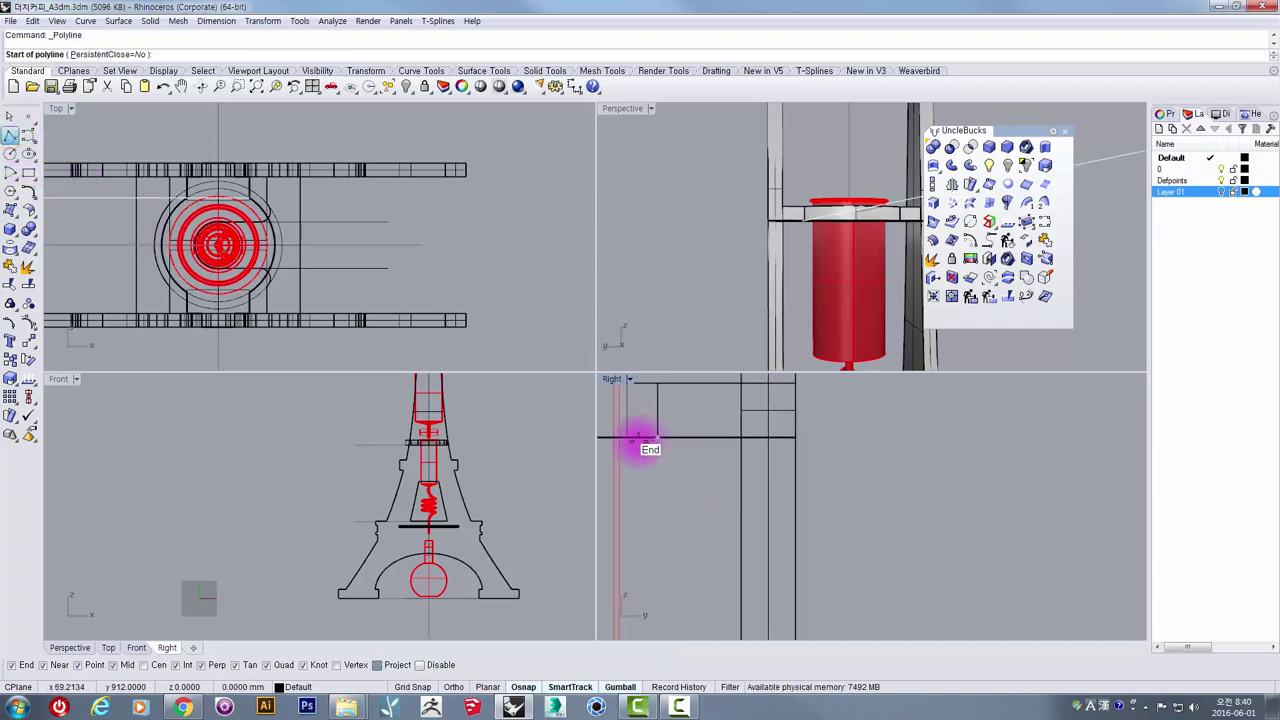
{"action": "right_click_drag", "start_coordinate": [608, 463], "coordinate": [777, 477]}
{"action": "scroll", "coordinate": [823, 463], "scroll_direction": "down", "scroll_amount": 4}
{"action": "right_click_drag", "start_coordinate": [827, 431], "coordinate": [704, 442]}
{"action": "scroll", "coordinate": [739, 547], "scroll_direction": "down", "scroll_amount": 8}
{"action": "scroll", "coordinate": [726, 540], "scroll_direction": "down", "scroll_amount": 4}
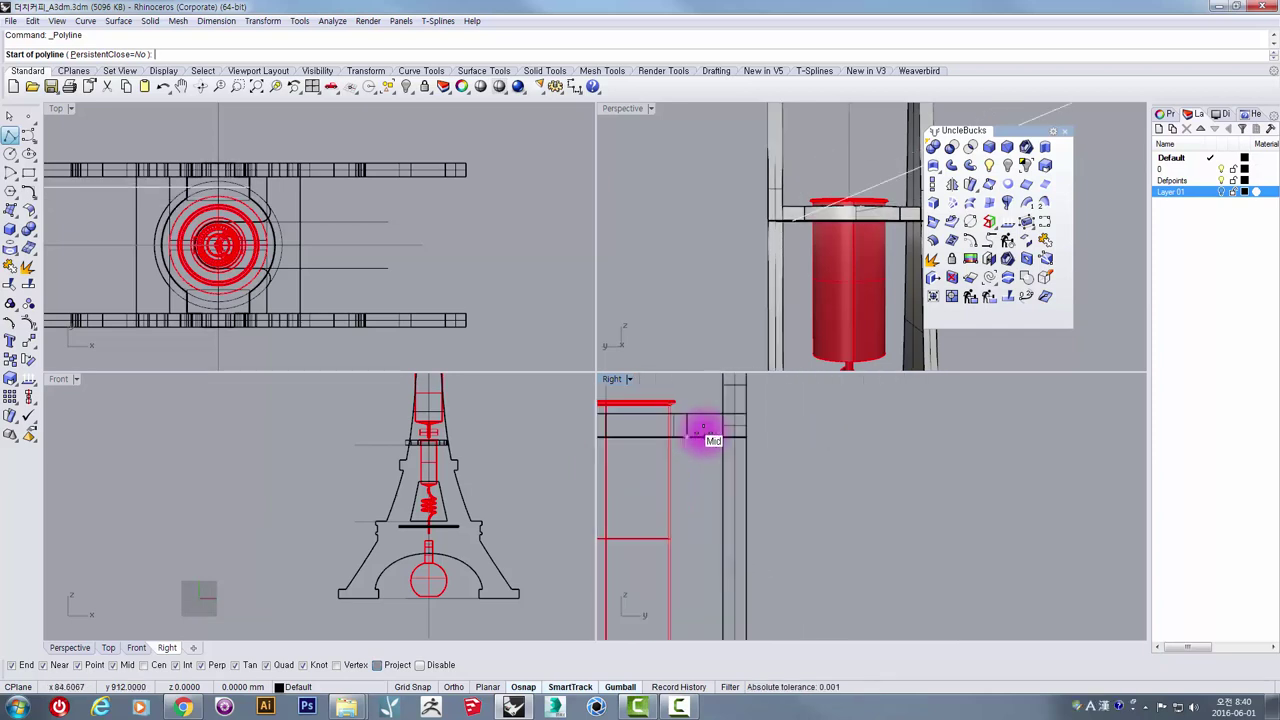
{"action": "scroll", "coordinate": [700, 436], "scroll_direction": "up", "scroll_amount": 3}
{"action": "left_click", "coordinate": [673, 438]}
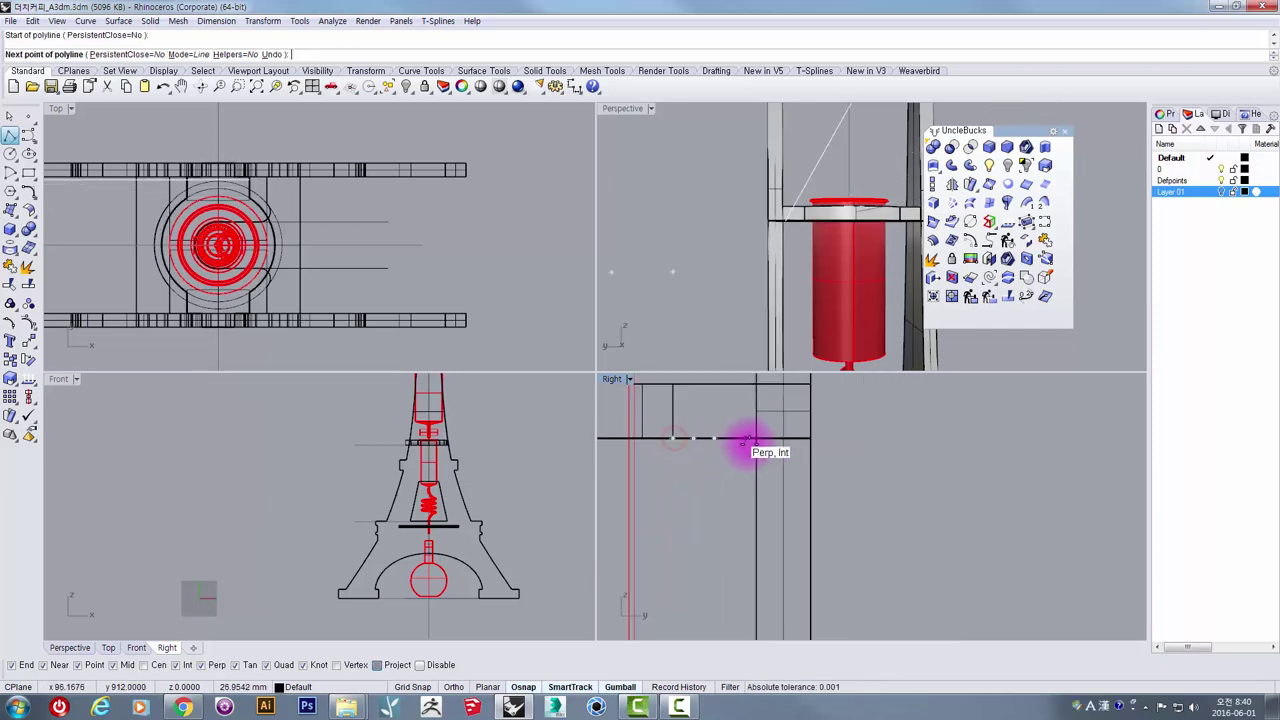
{"action": "left_click", "coordinate": [756, 440]}
{"action": "left_click", "coordinate": [756, 525]}
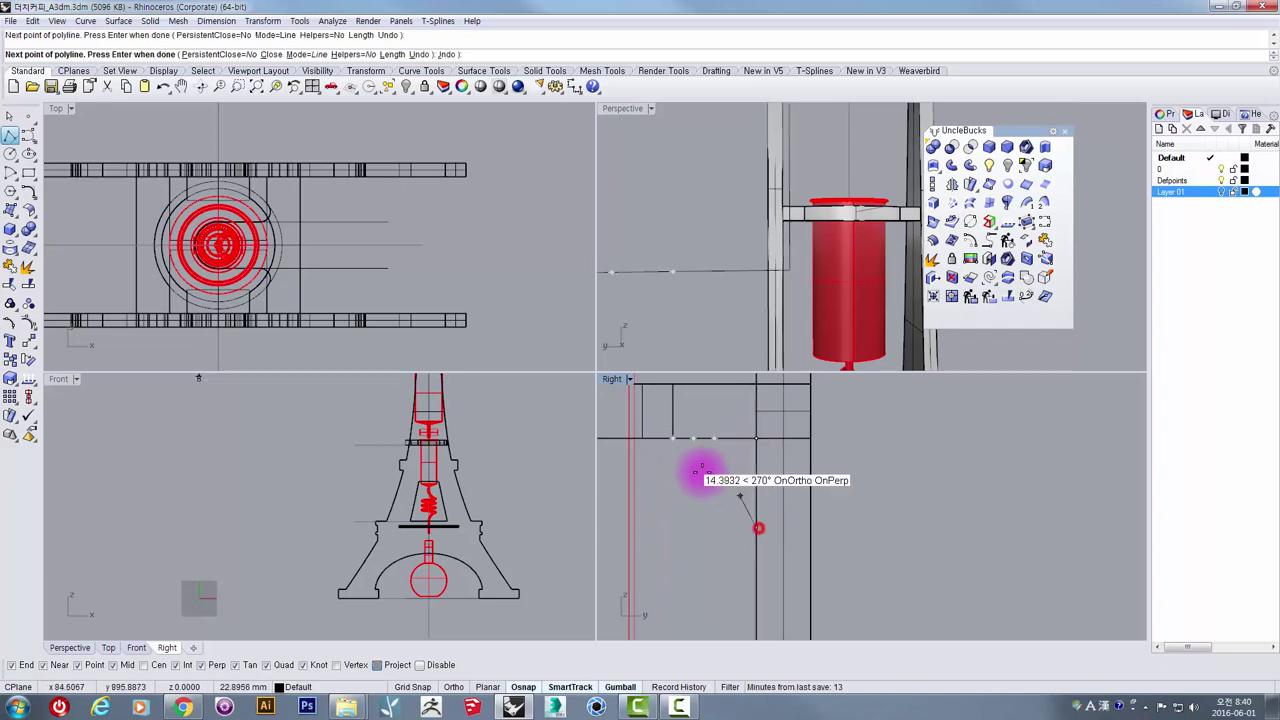
{"action": "left_click", "coordinate": [673, 439]}
{"action": "left_click", "coordinate": [700, 469]}
Step: Stretch the triangle horizontally with Scale1D from its corner at the leg, by a factor of about 1.97 toward the container
{"action": "scroll", "coordinate": [699, 499], "scroll_direction": "down", "scroll_amount": 5}
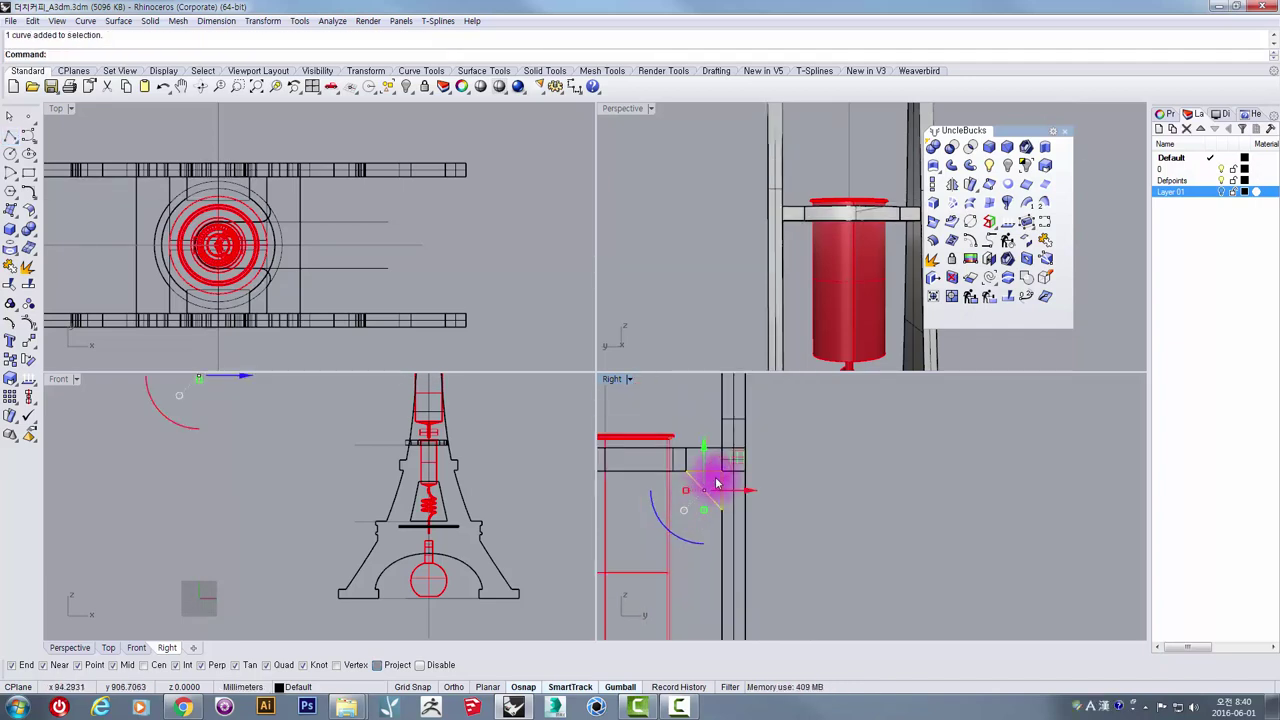
{"action": "scroll", "coordinate": [716, 480], "scroll_direction": "up", "scroll_amount": 5}
{"action": "right_click_drag", "start_coordinate": [715, 477], "coordinate": [773, 475]}
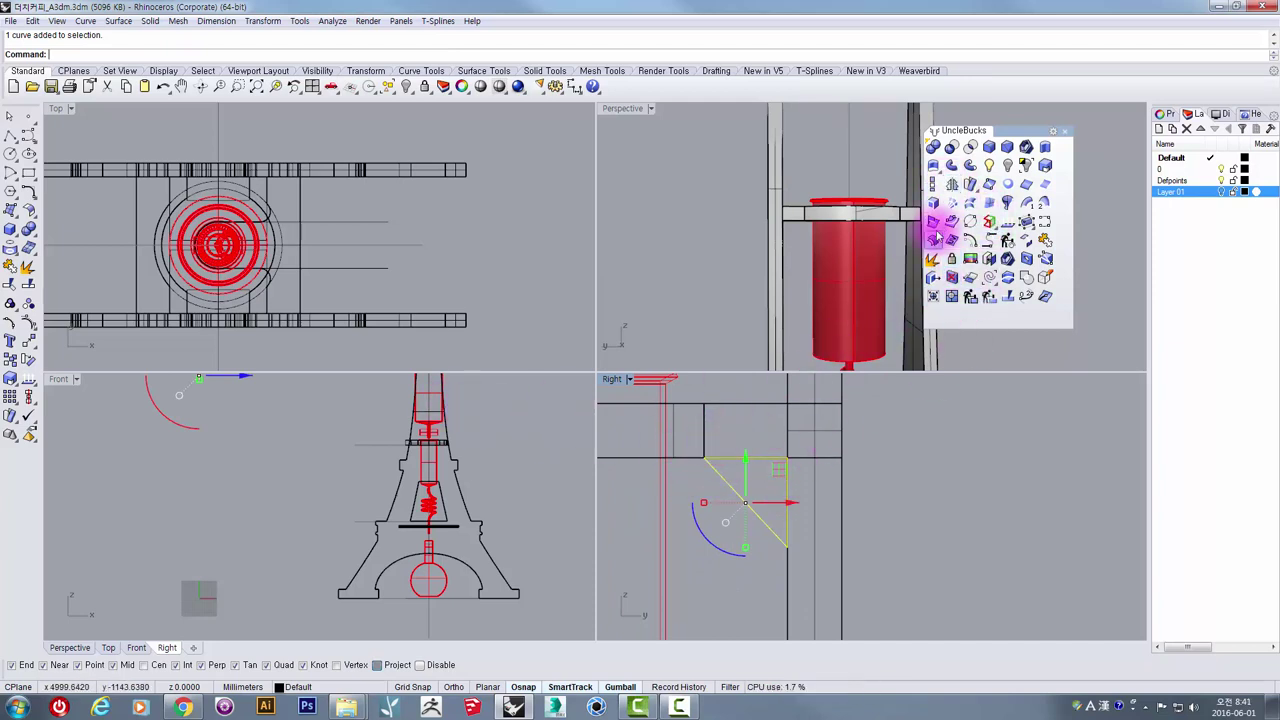
{"action": "left_click", "coordinate": [932, 188]}
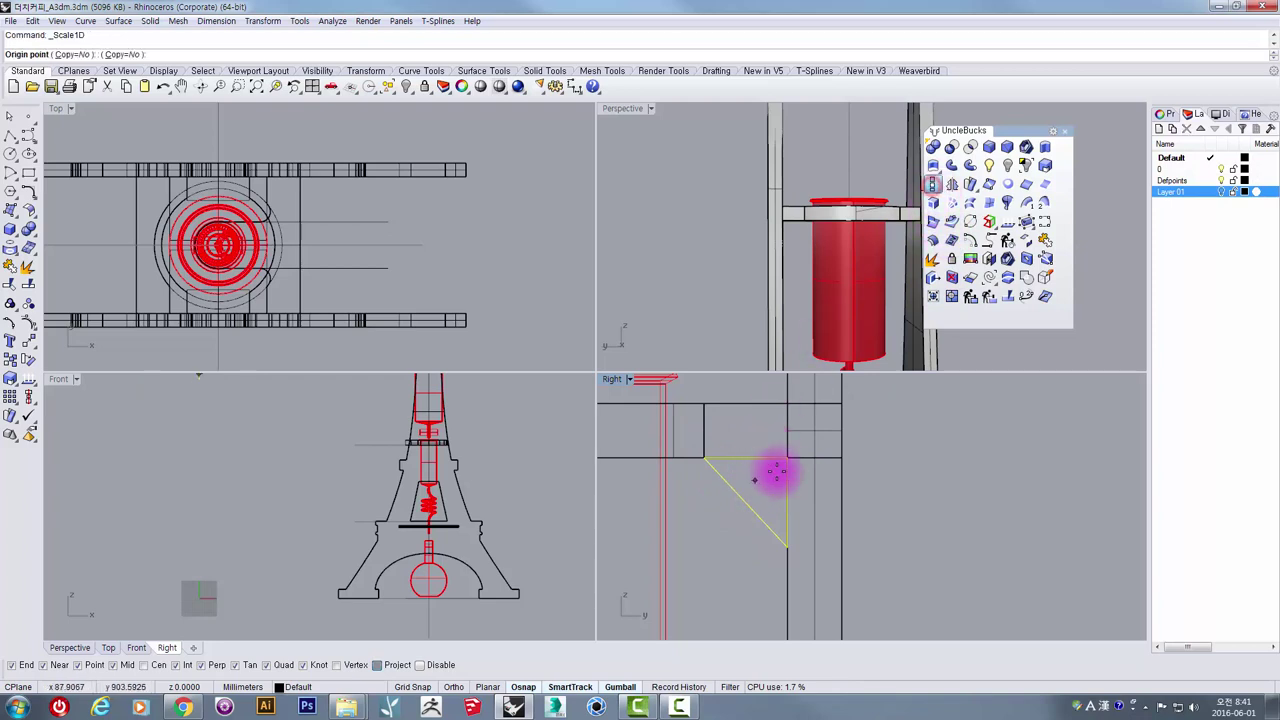
{"action": "left_click", "coordinate": [787, 459]}
{"action": "left_click", "coordinate": [707, 458]}
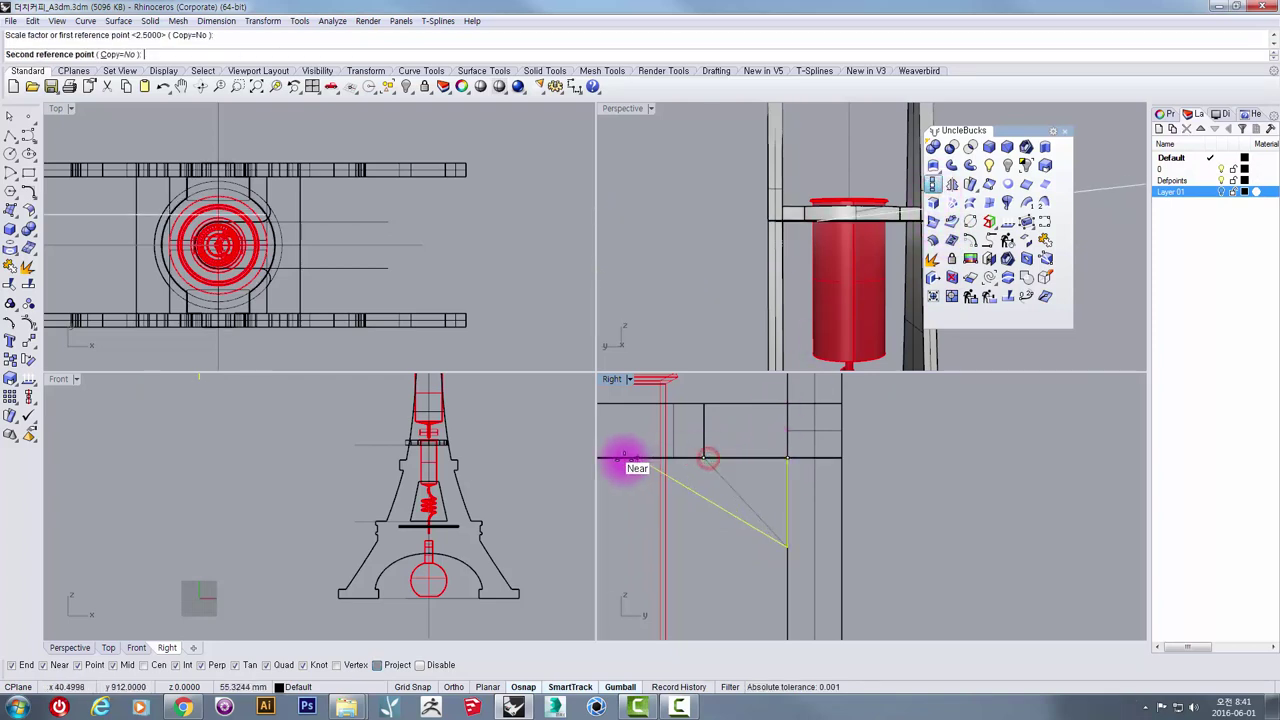
{"action": "left_click", "coordinate": [623, 458]}
Step: Stretch the triangle downward along the tower leg with Scale1D, using its upper corner at the leg as origin
{"action": "right_click_drag", "start_coordinate": [703, 501], "coordinate": [789, 487]}
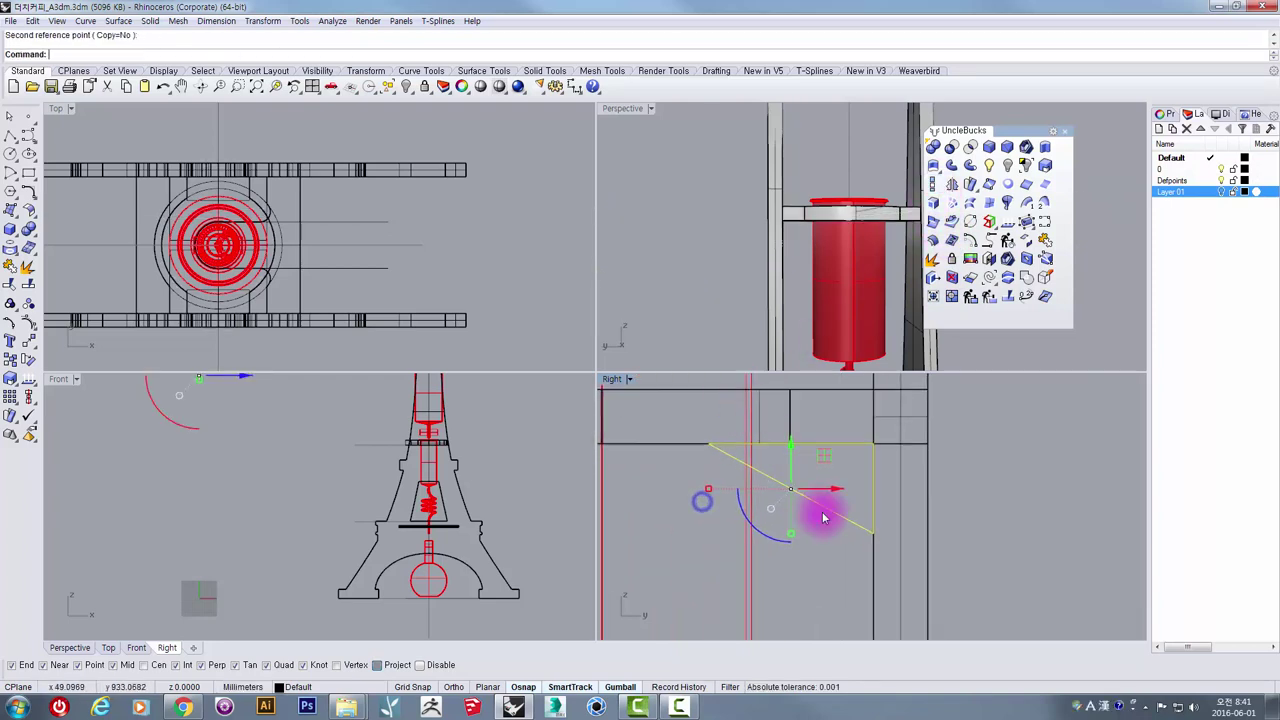
{"action": "right_click", "coordinate": [906, 467]}
{"action": "left_click", "coordinate": [873, 444]}
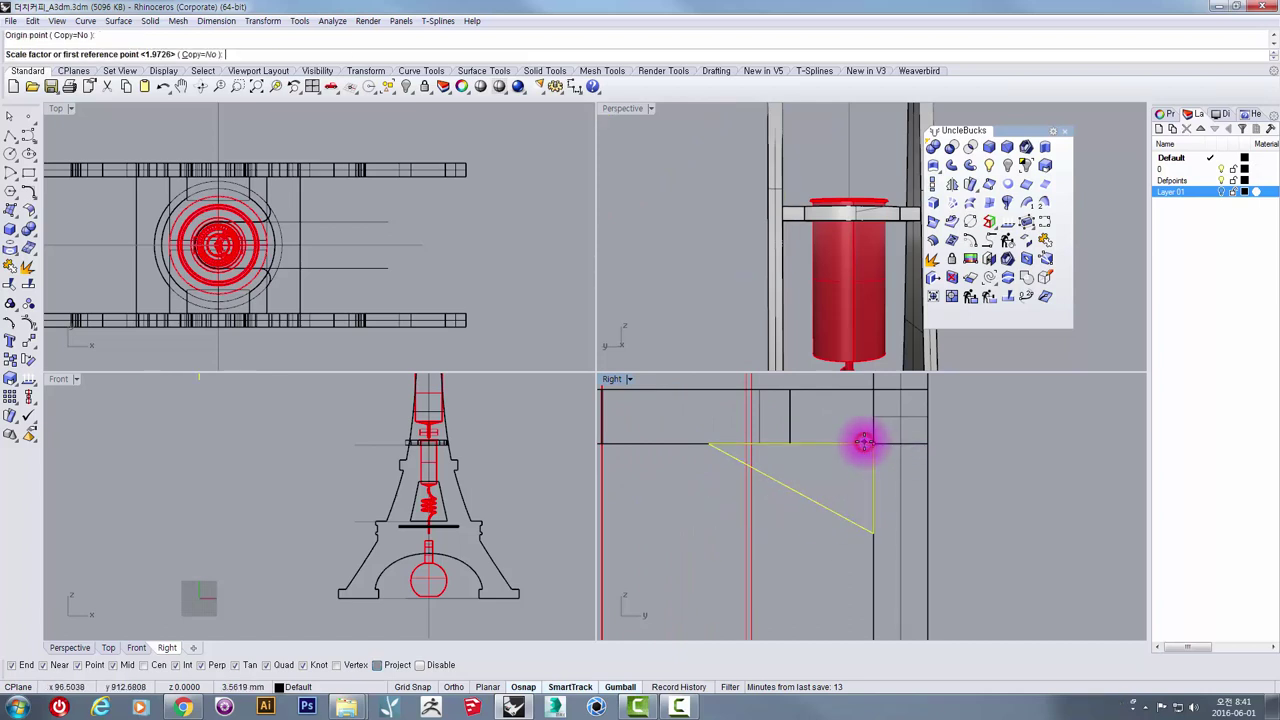
{"action": "left_click", "coordinate": [873, 444]}
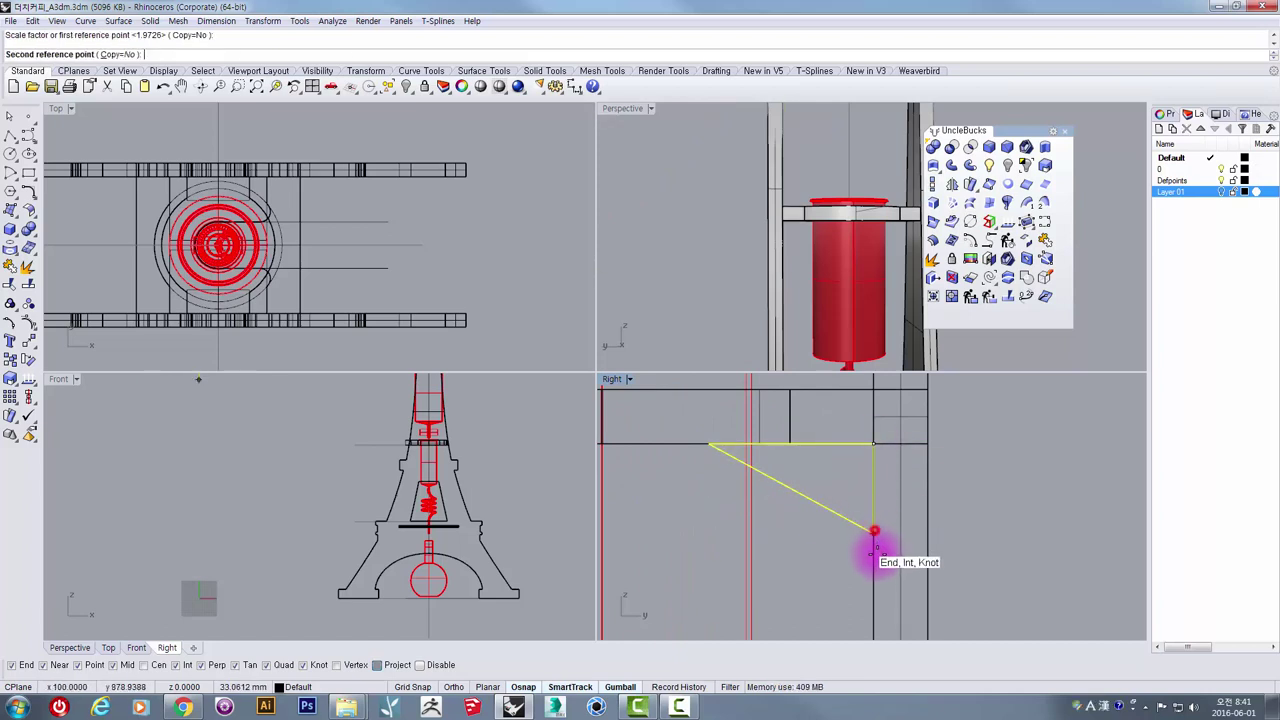
{"action": "left_click", "coordinate": [875, 562]}
{"action": "left_click_drag", "start_coordinate": [839, 565], "coordinate": [810, 508]}
Step: Move the triangle sideways in the top view onto the vertical centre line of the ring plate
{"action": "scroll", "coordinate": [808, 504], "scroll_direction": "down", "scroll_amount": 6}
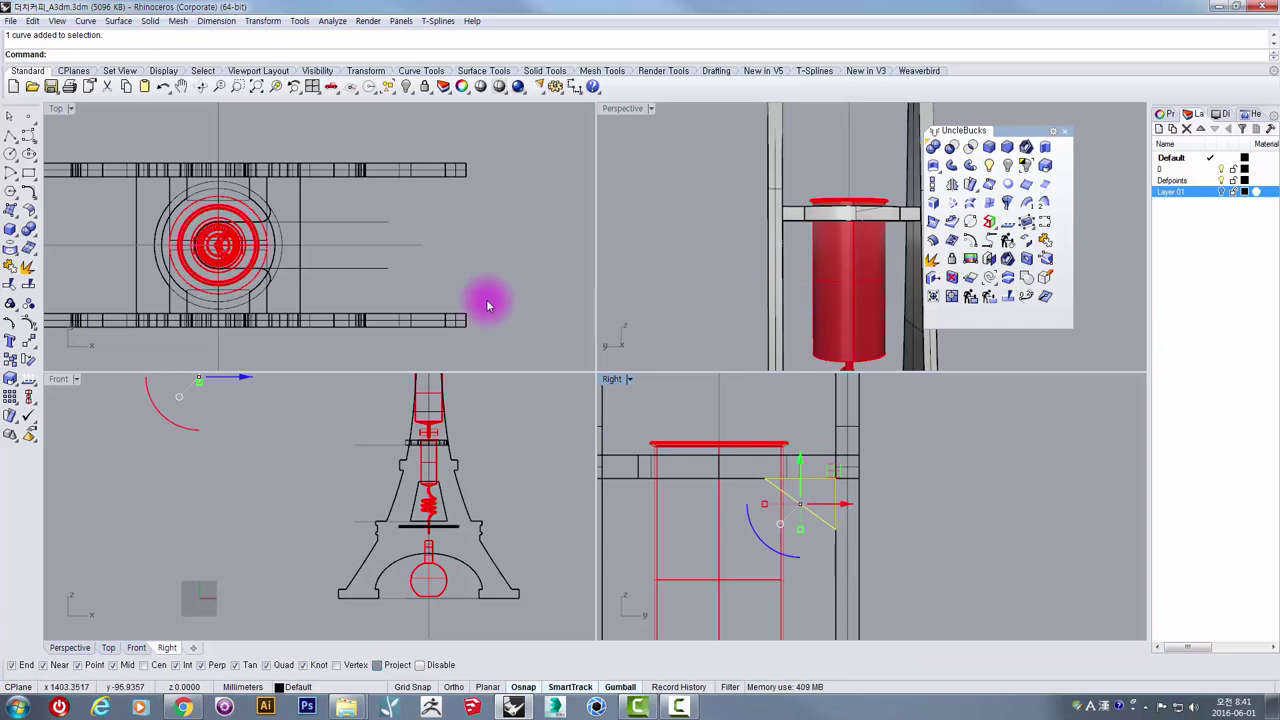
{"action": "scroll", "coordinate": [529, 229], "scroll_direction": "down", "scroll_amount": 5}
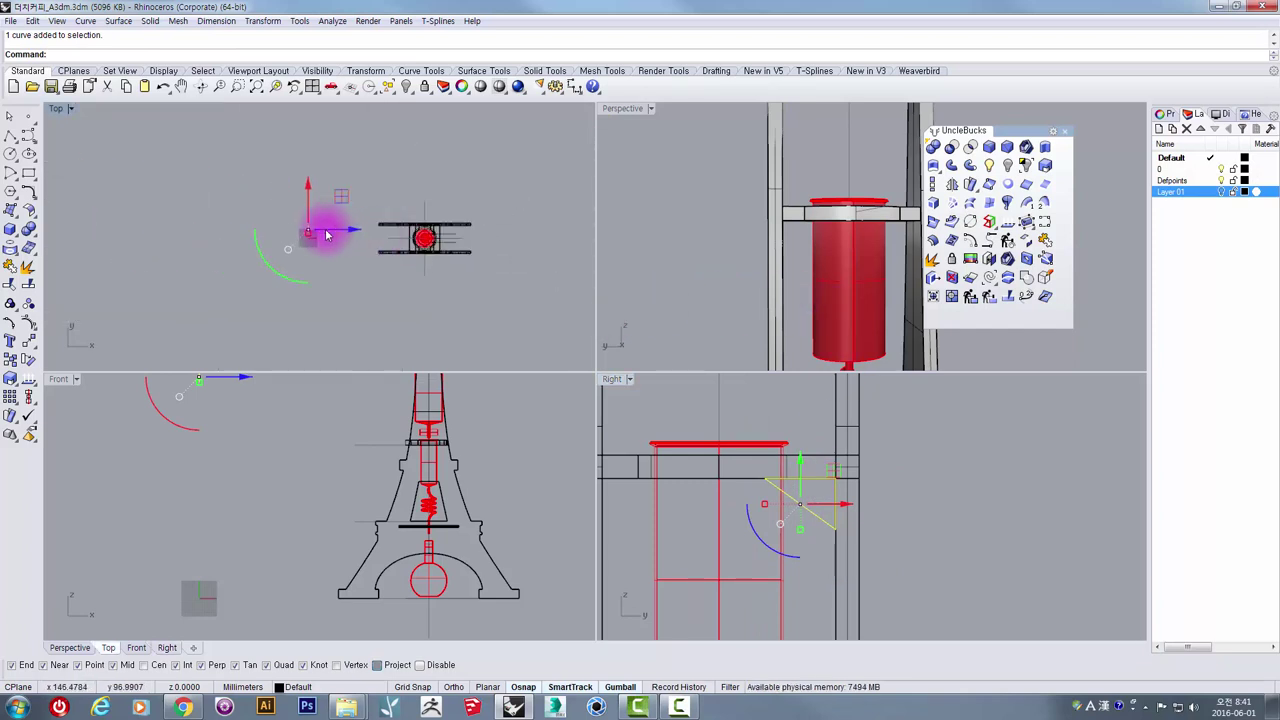
{"action": "scroll", "coordinate": [325, 235], "scroll_direction": "up", "scroll_amount": 2}
{"action": "double_click", "coordinate": [60, 110]}
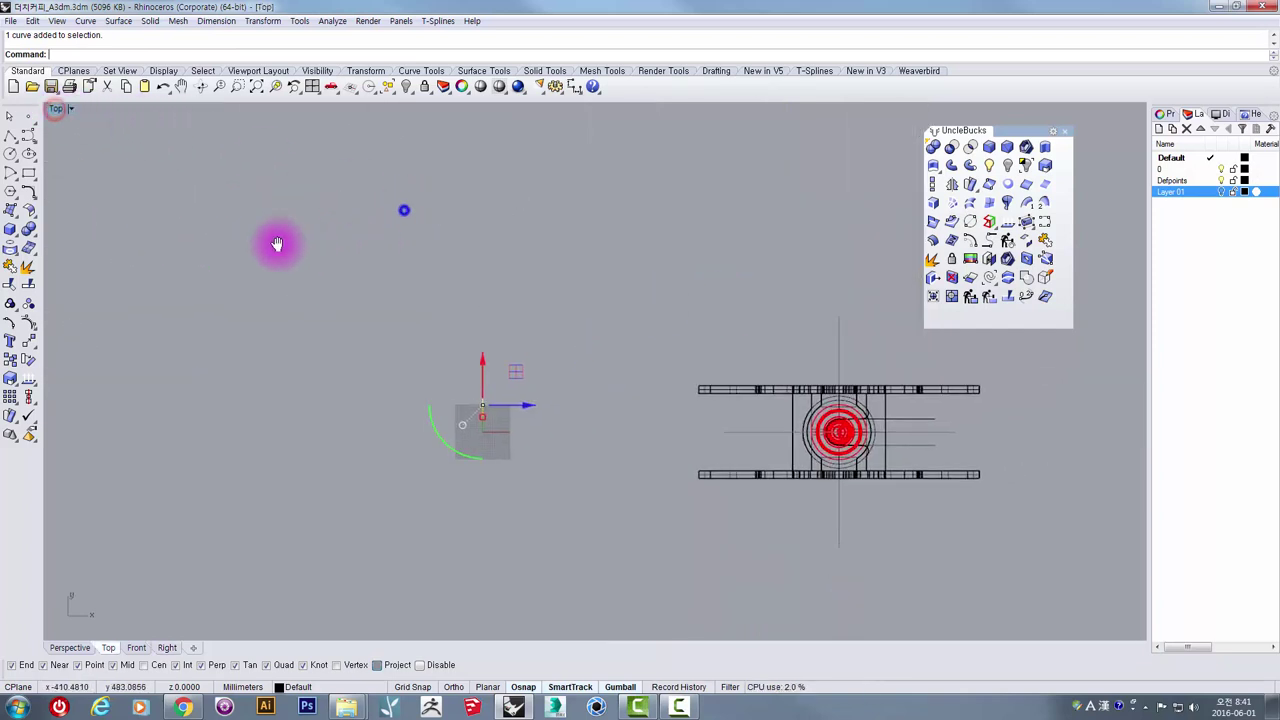
{"action": "left_click_drag", "start_coordinate": [463, 413], "coordinate": [501, 398]}
{"action": "scroll", "coordinate": [609, 400], "scroll_direction": "up", "scroll_amount": 3}
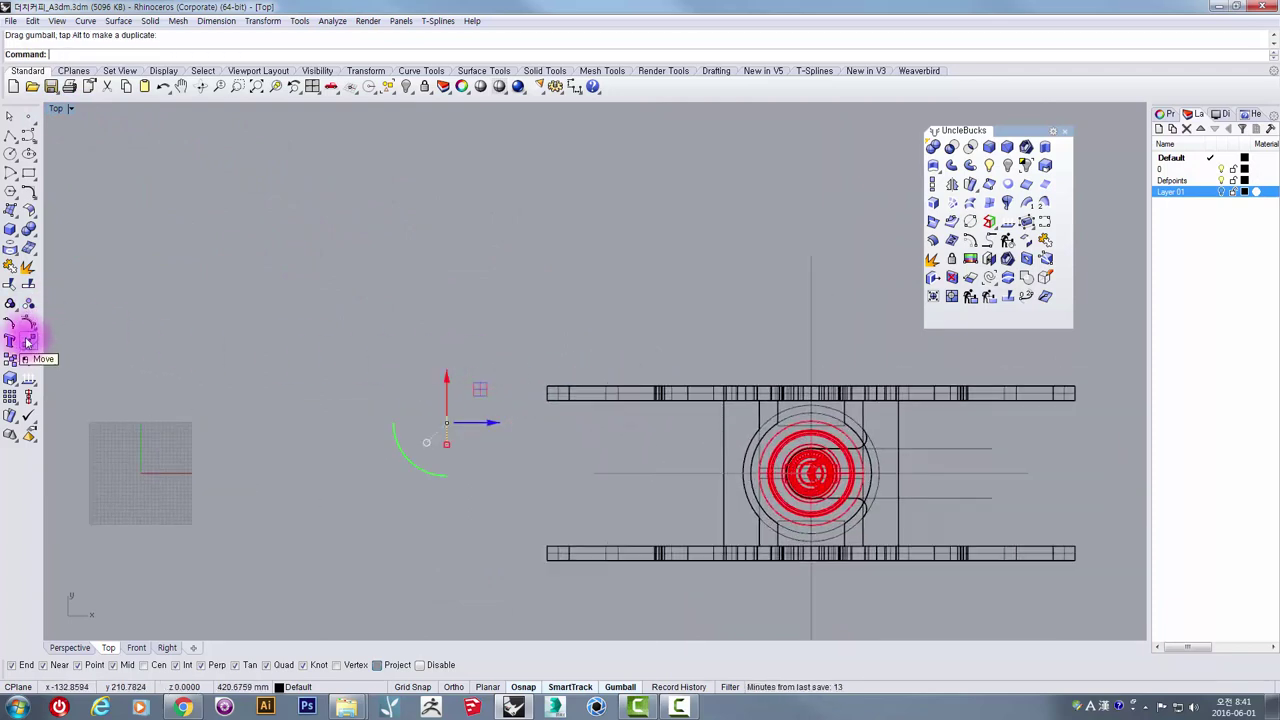
{"action": "type", "text": "m"}
{"action": "key", "text": "Return"}
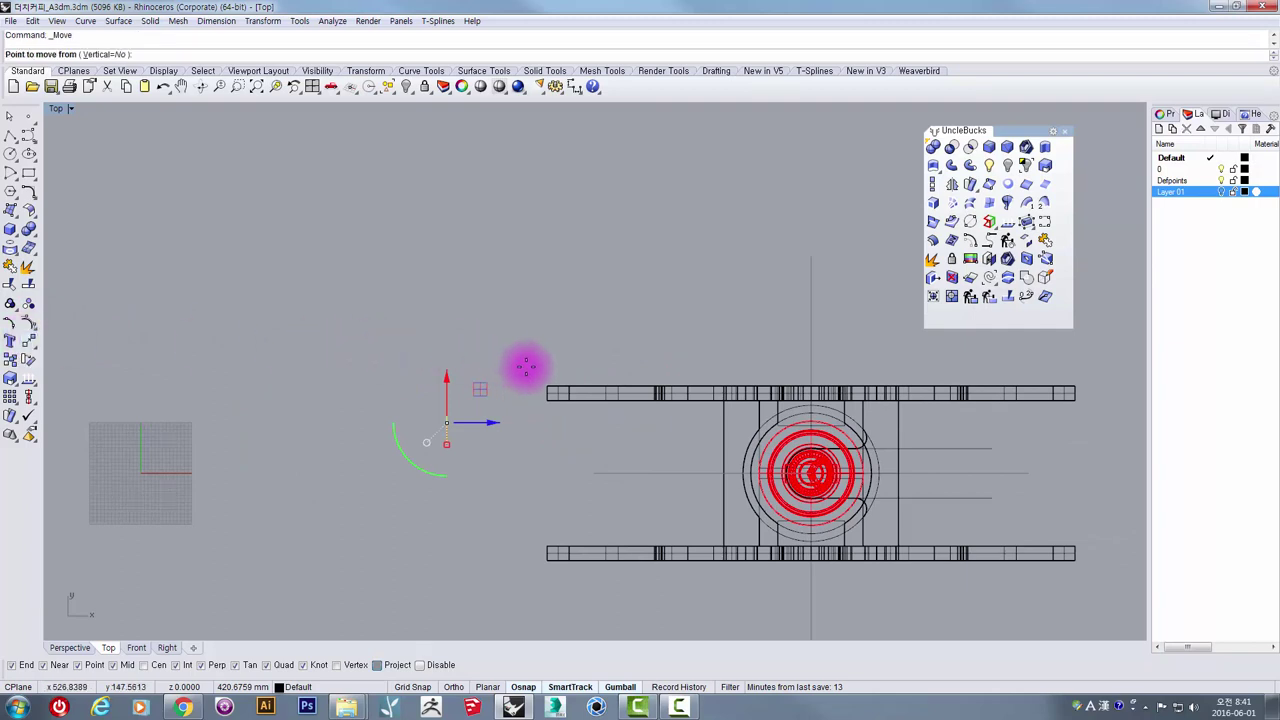
{"action": "left_click", "coordinate": [447, 333]}
{"action": "left_click", "coordinate": [807, 328]}
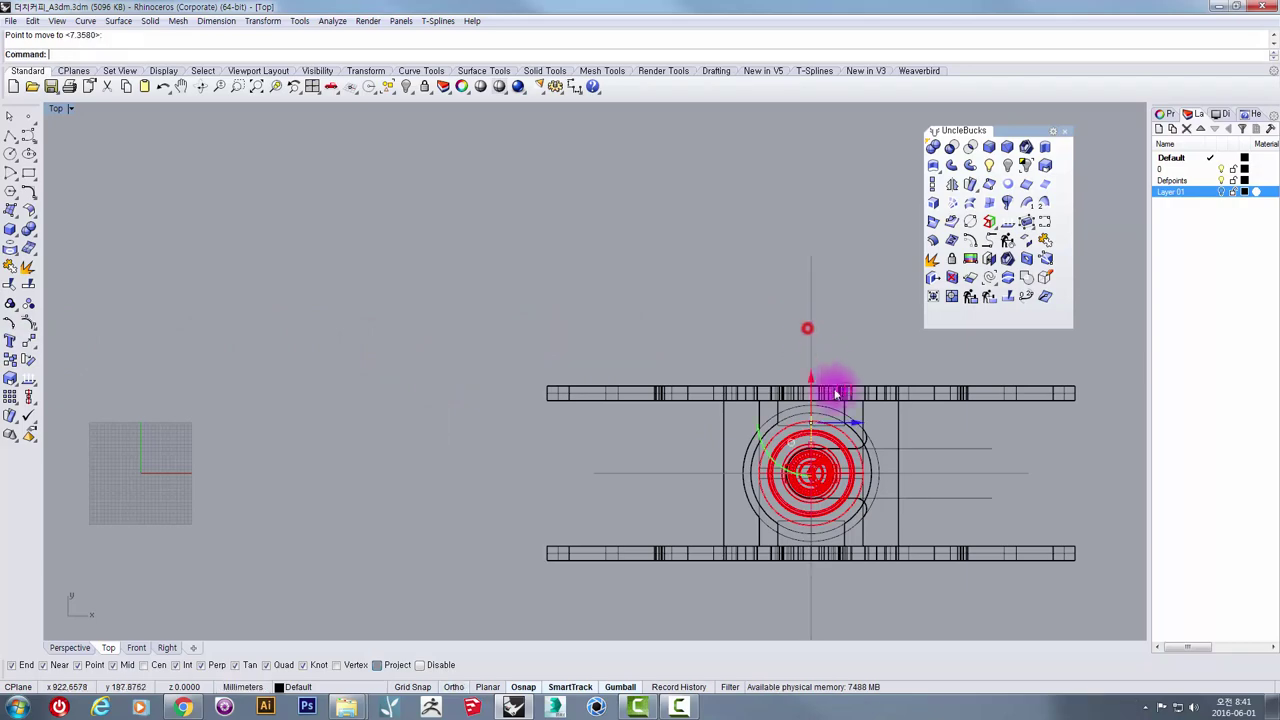
Step: Extrude the triangle as a solid about 24 mm to both sides, forming a support bracket under the ring plate's tab
{"action": "scroll", "coordinate": [609, 363], "scroll_direction": "up", "scroll_amount": 5}
{"action": "right_click_drag", "start_coordinate": [528, 329], "coordinate": [622, 314]}
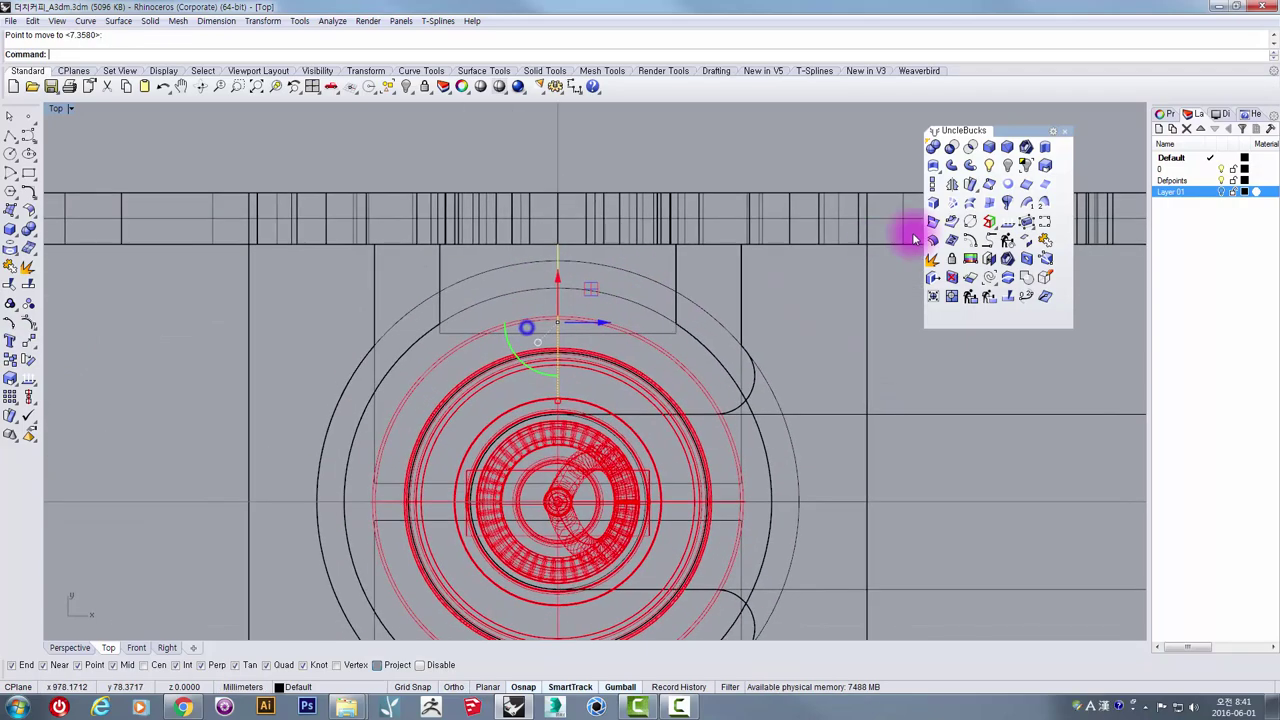
{"action": "left_click", "coordinate": [1045, 148]}
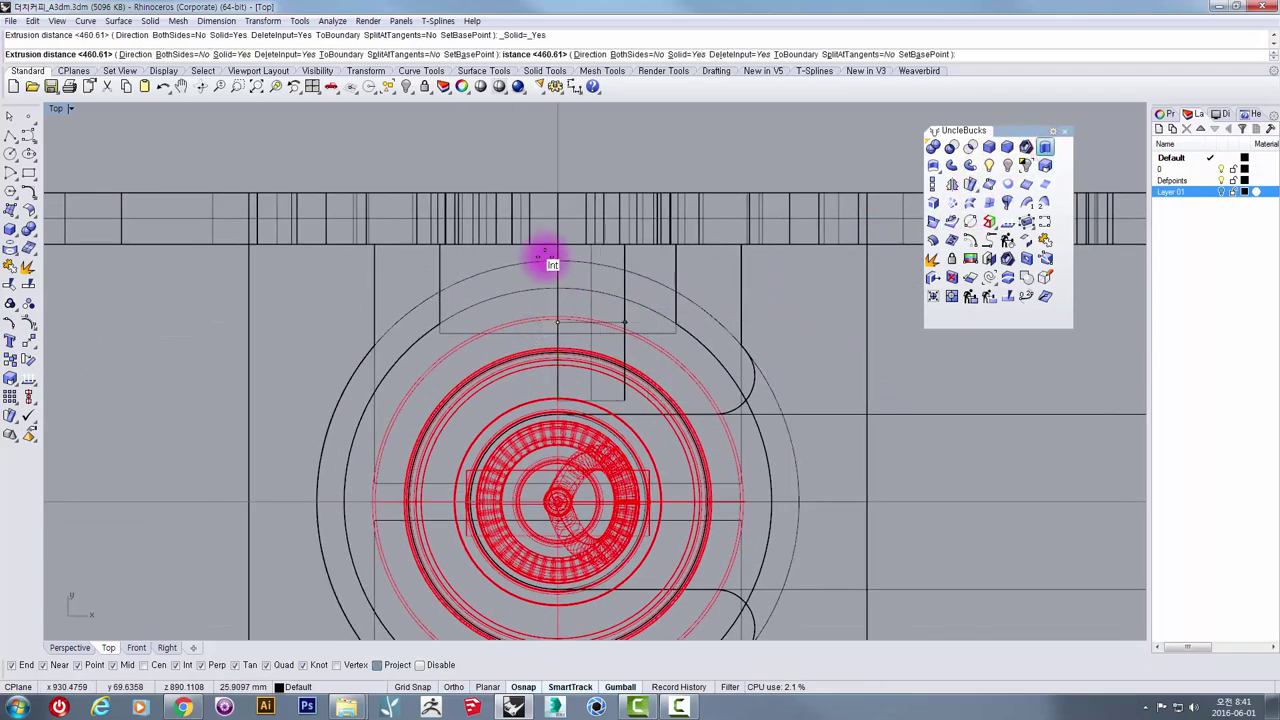
{"action": "left_click", "coordinate": [165, 63]}
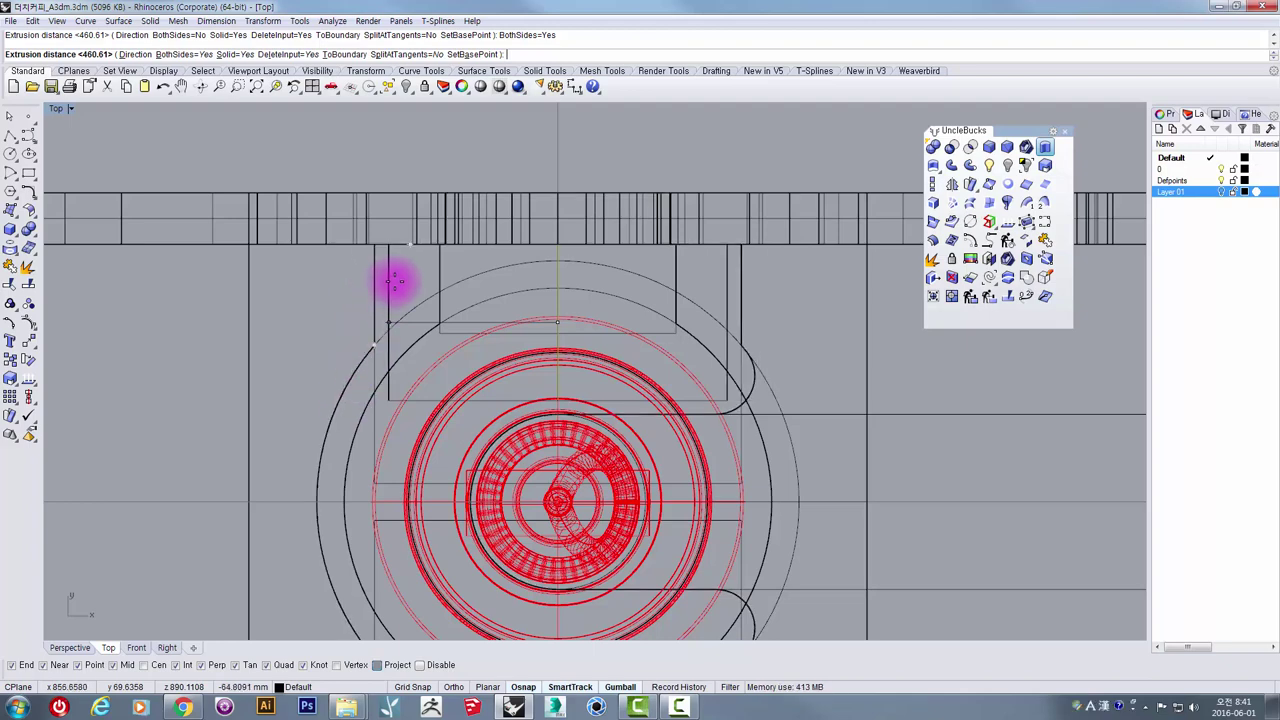
{"action": "scroll", "coordinate": [388, 280], "scroll_direction": "up", "scroll_amount": 2}
{"action": "scroll", "coordinate": [140, 140], "scroll_direction": "down", "scroll_amount": 1}
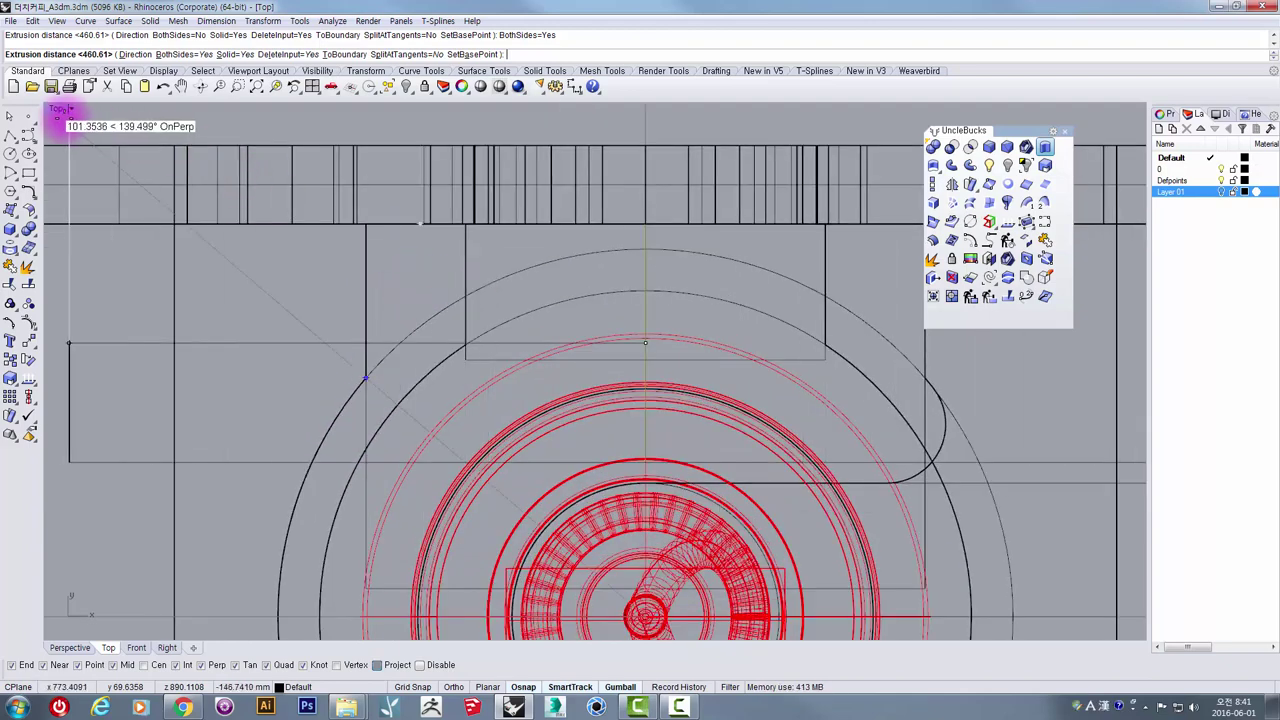
{"action": "double_click", "coordinate": [56, 108]}
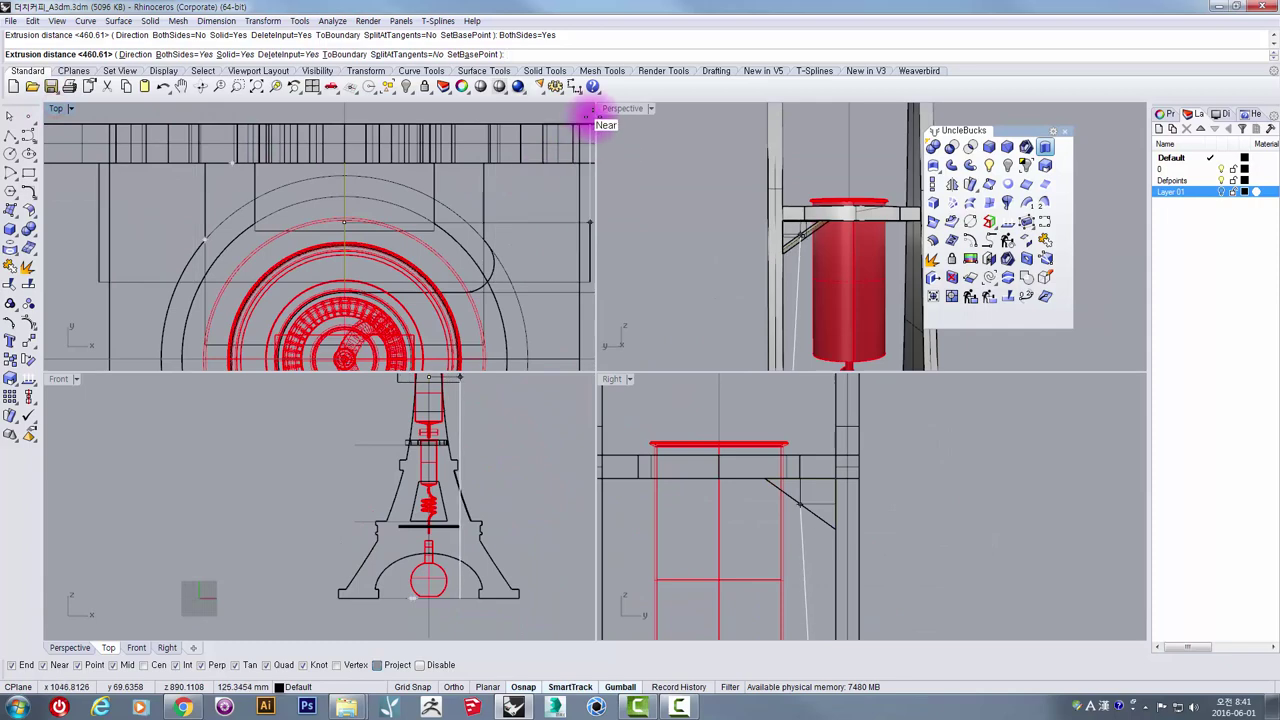
{"action": "double_click", "coordinate": [615, 108]}
{"action": "right_click_drag", "start_coordinate": [619, 271], "coordinate": [550, 312]}
{"action": "scroll", "coordinate": [400, 284], "scroll_direction": "up", "scroll_amount": 5}
{"action": "right_click_drag", "start_coordinate": [370, 300], "coordinate": [392, 350]}
{"action": "scroll", "coordinate": [386, 350], "scroll_direction": "up", "scroll_amount": 2}
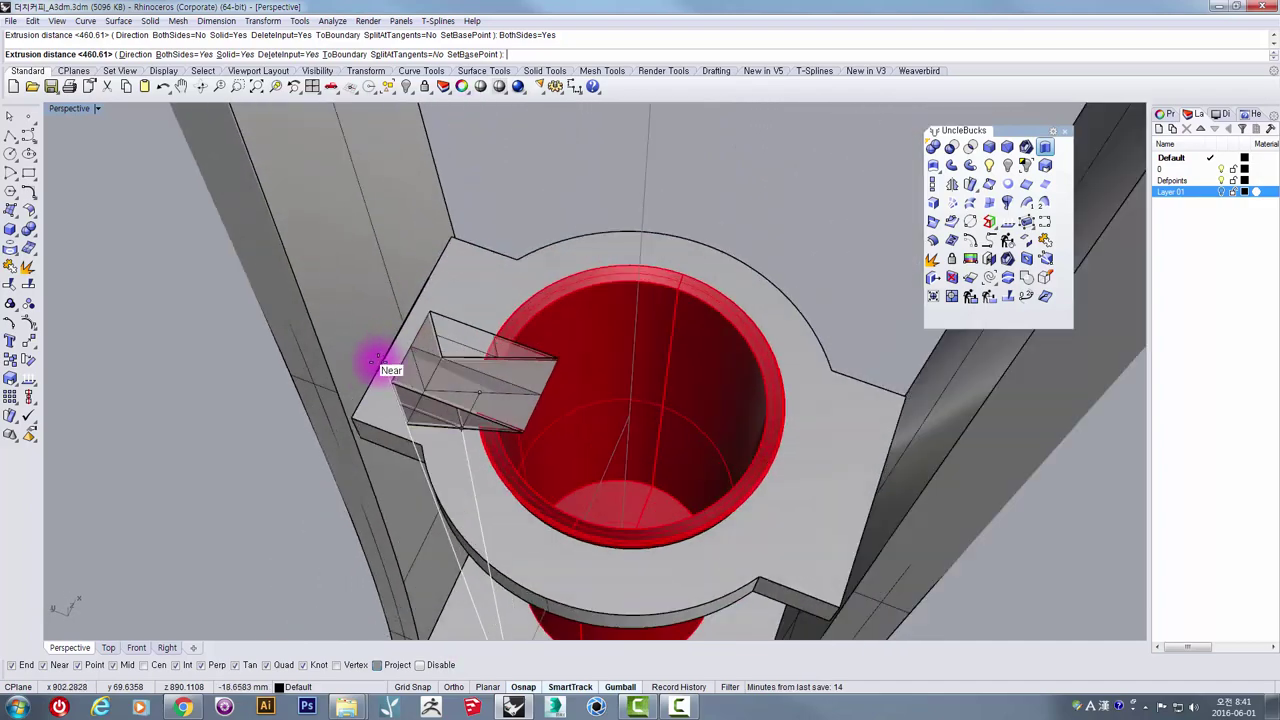
{"action": "left_click", "coordinate": [370, 369]}
Step: Duplicate the lower circular edge of the ring plate's opening as a curve
{"action": "right_click_drag", "start_coordinate": [390, 438], "coordinate": [443, 249]}
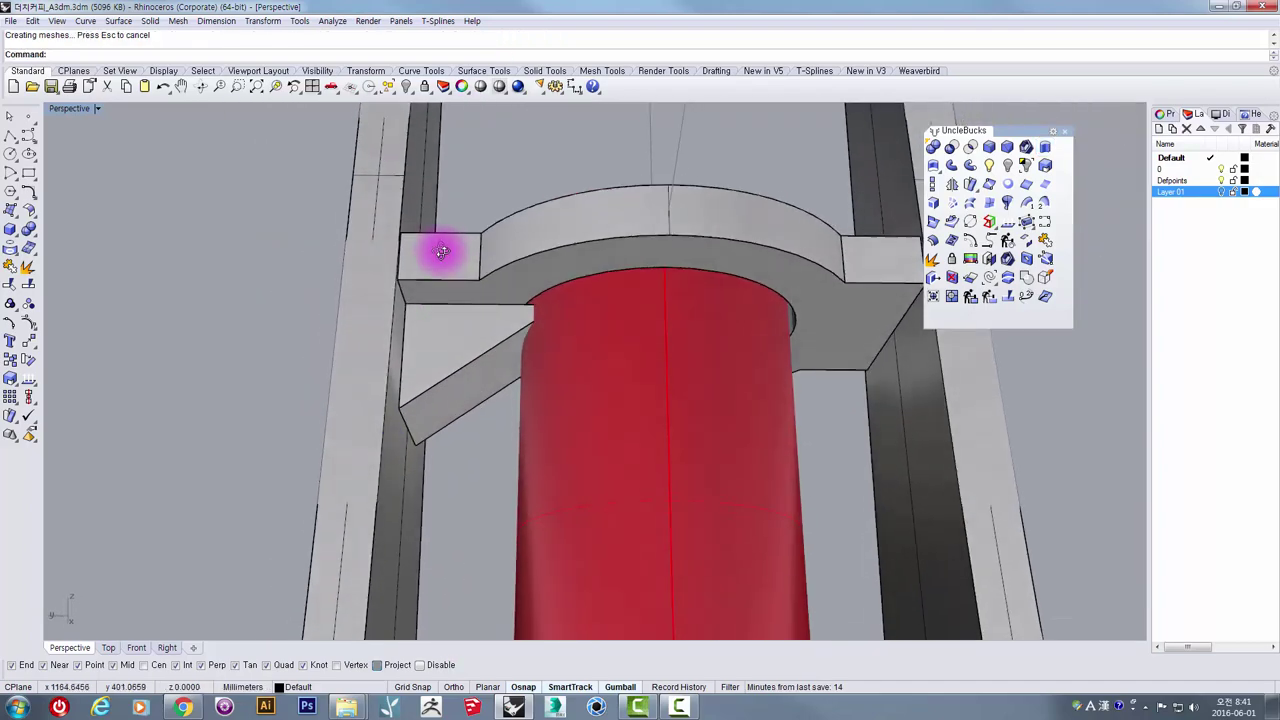
{"action": "left_click", "coordinate": [449, 409]}
{"action": "right_click_drag", "start_coordinate": [449, 409], "coordinate": [531, 280]}
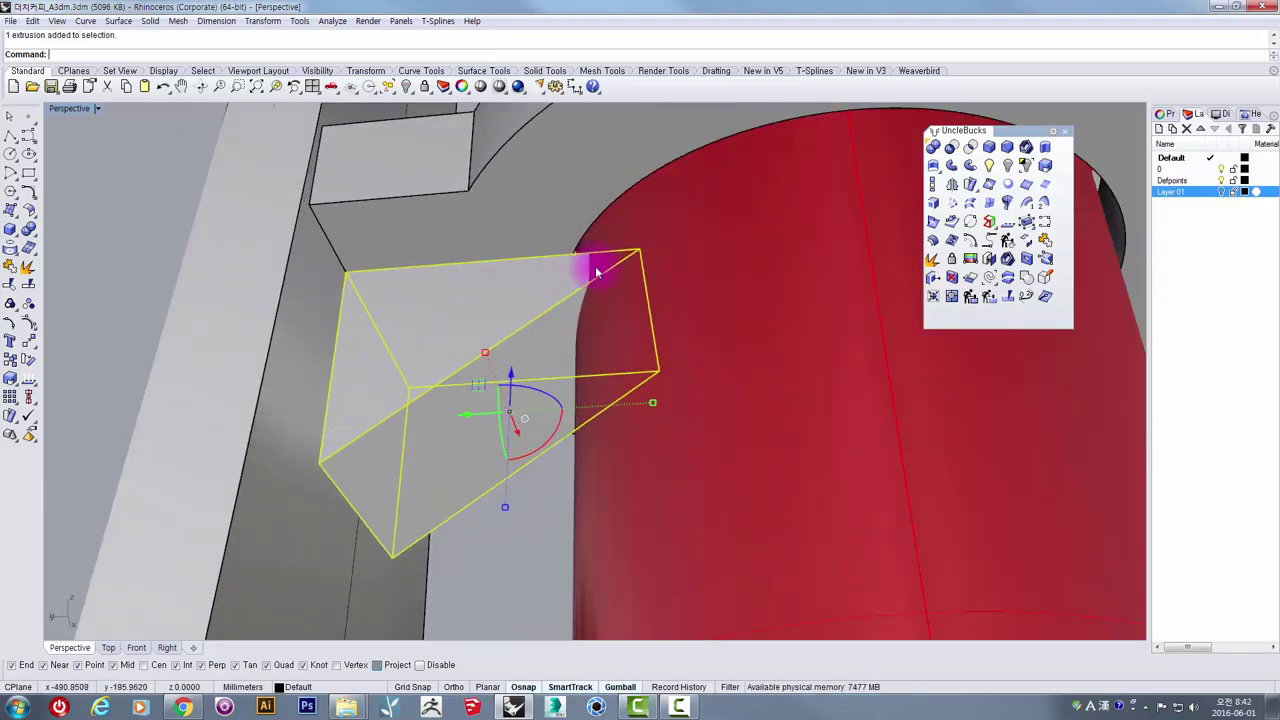
{"action": "left_click", "coordinate": [140, 234]}
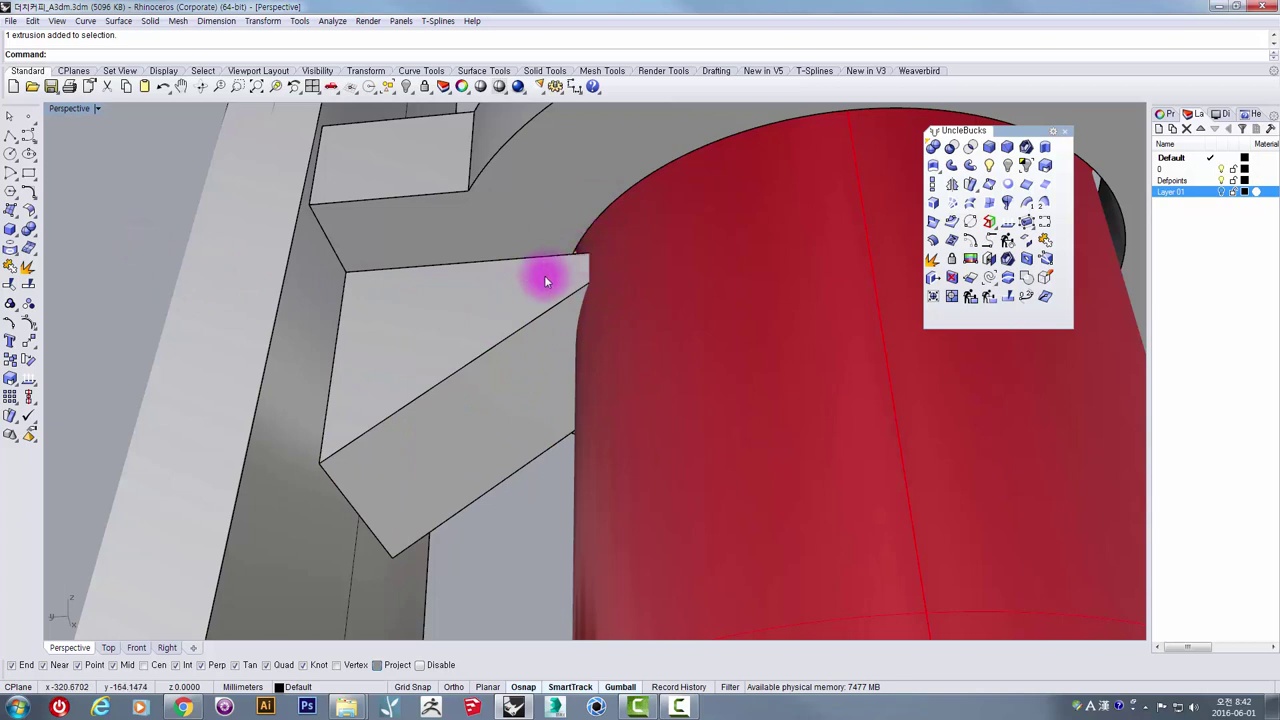
{"action": "left_click", "coordinate": [1030, 185]}
{"action": "left_click", "coordinate": [638, 186]}
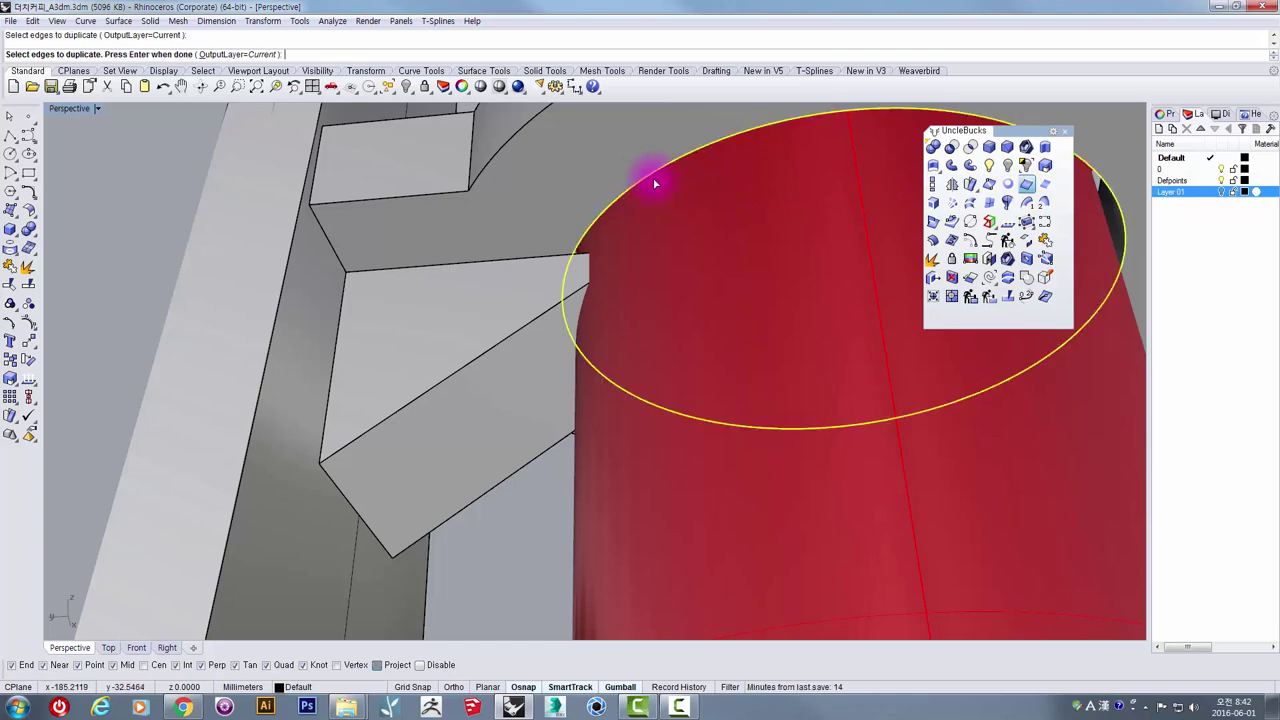
{"action": "key", "text": "Return"}
Step: Extrude the duplicated circle to both sides as a long solid cylinder cutting through the triangular bracket
{"action": "scroll", "coordinate": [630, 203], "scroll_direction": "down", "scroll_amount": 5}
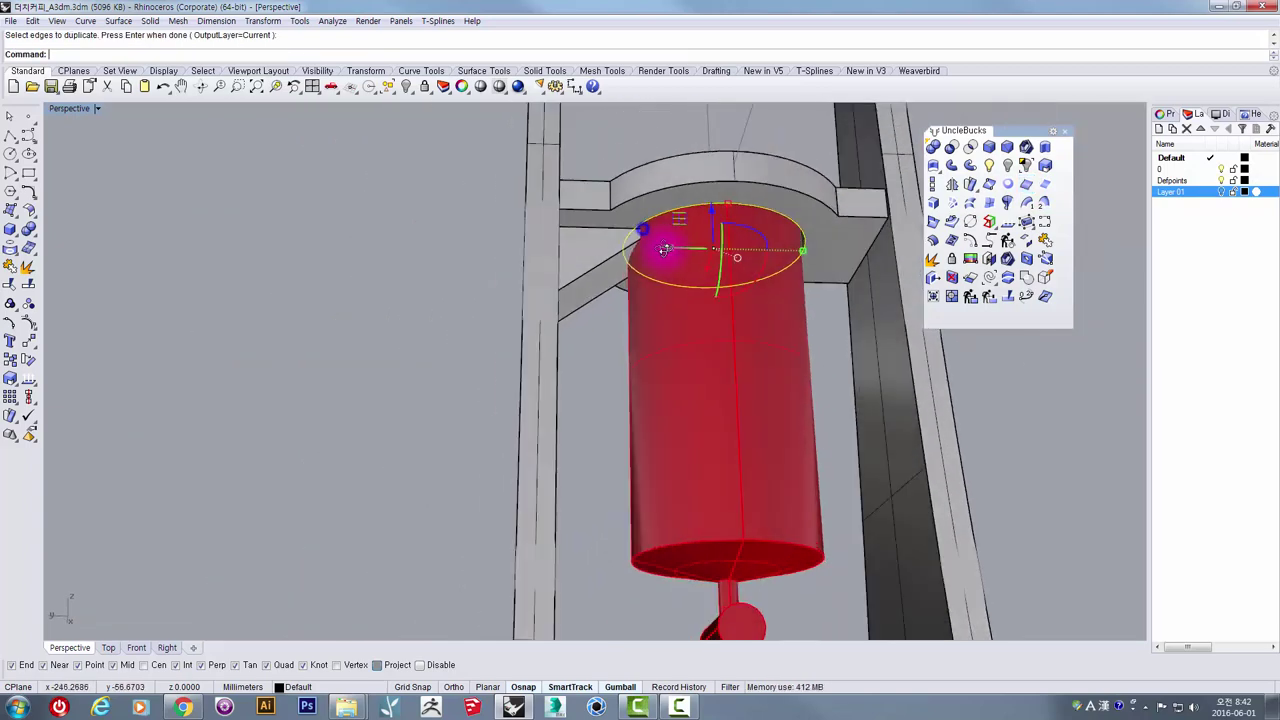
{"action": "left_click", "coordinate": [1044, 150]}
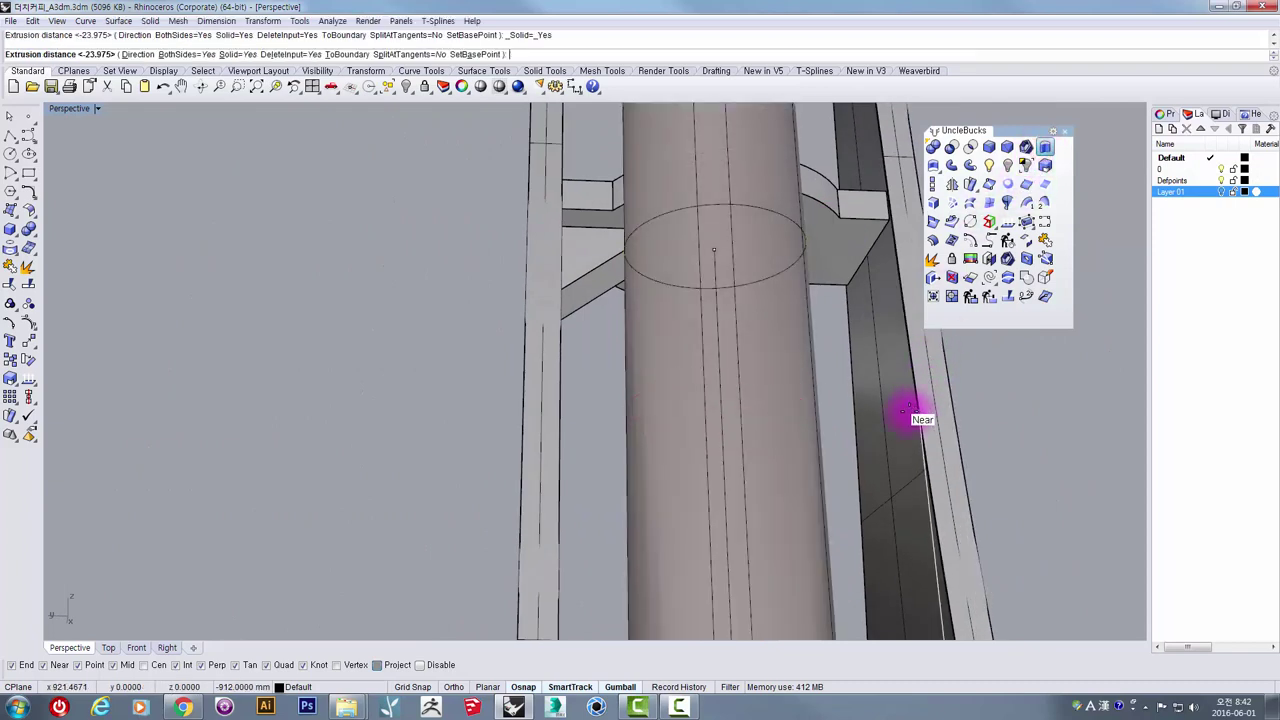
{"action": "left_click", "coordinate": [804, 159]}
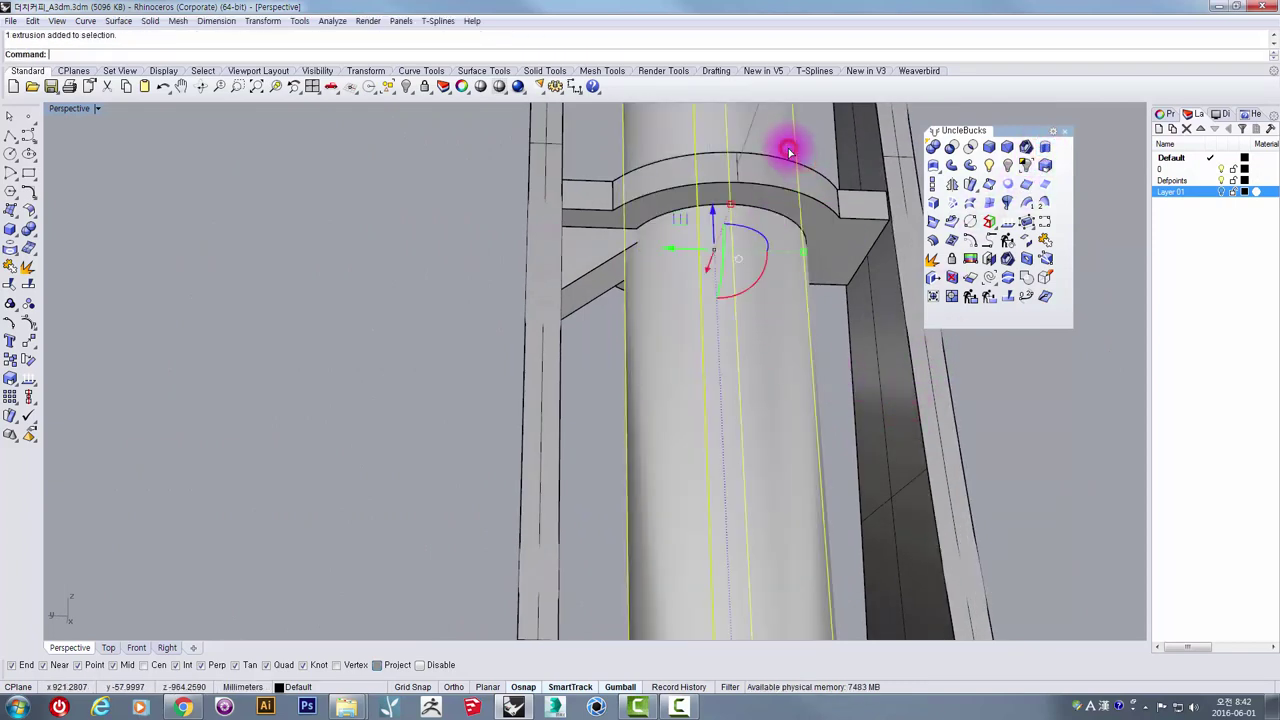
Step: Subtract the long cylinder from the triangular bracket with Boolean Difference, leaving a curved inner face around the dripper
{"action": "scroll", "coordinate": [563, 273], "scroll_direction": "up", "scroll_amount": 5}
{"action": "left_click", "coordinate": [640, 247]}
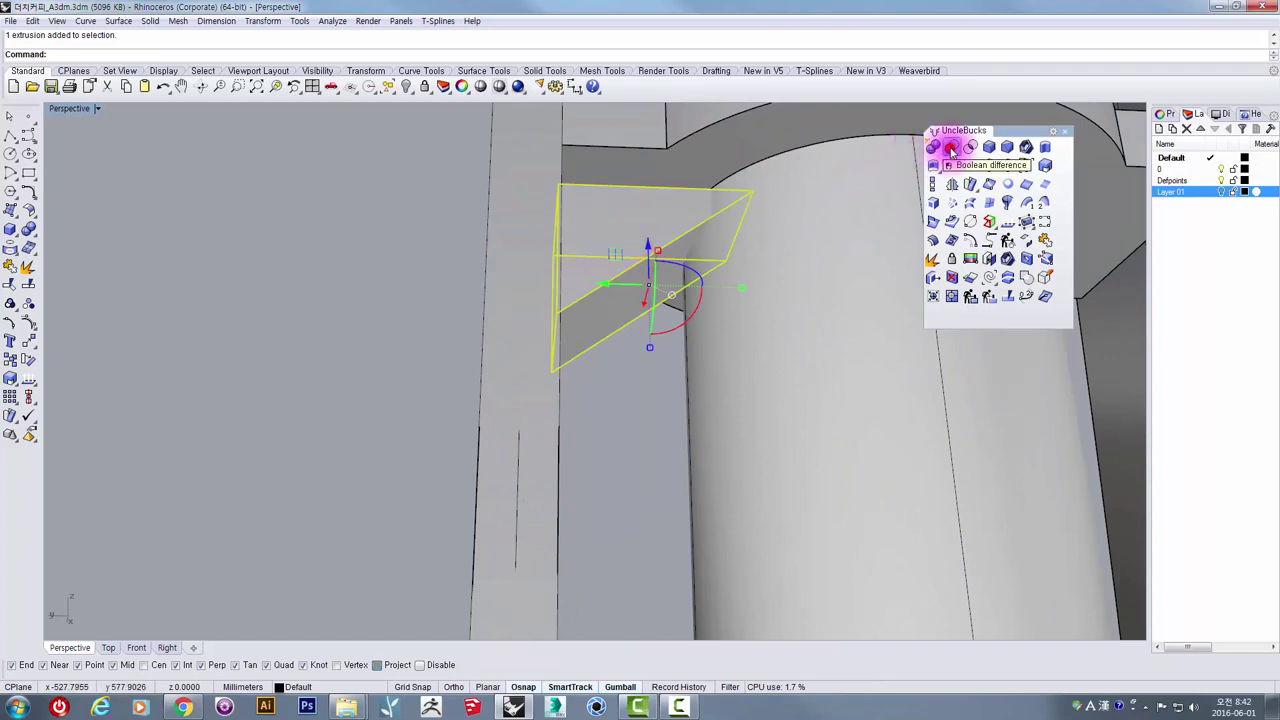
{"action": "left_click", "coordinate": [951, 150]}
{"action": "left_click", "coordinate": [694, 357]}
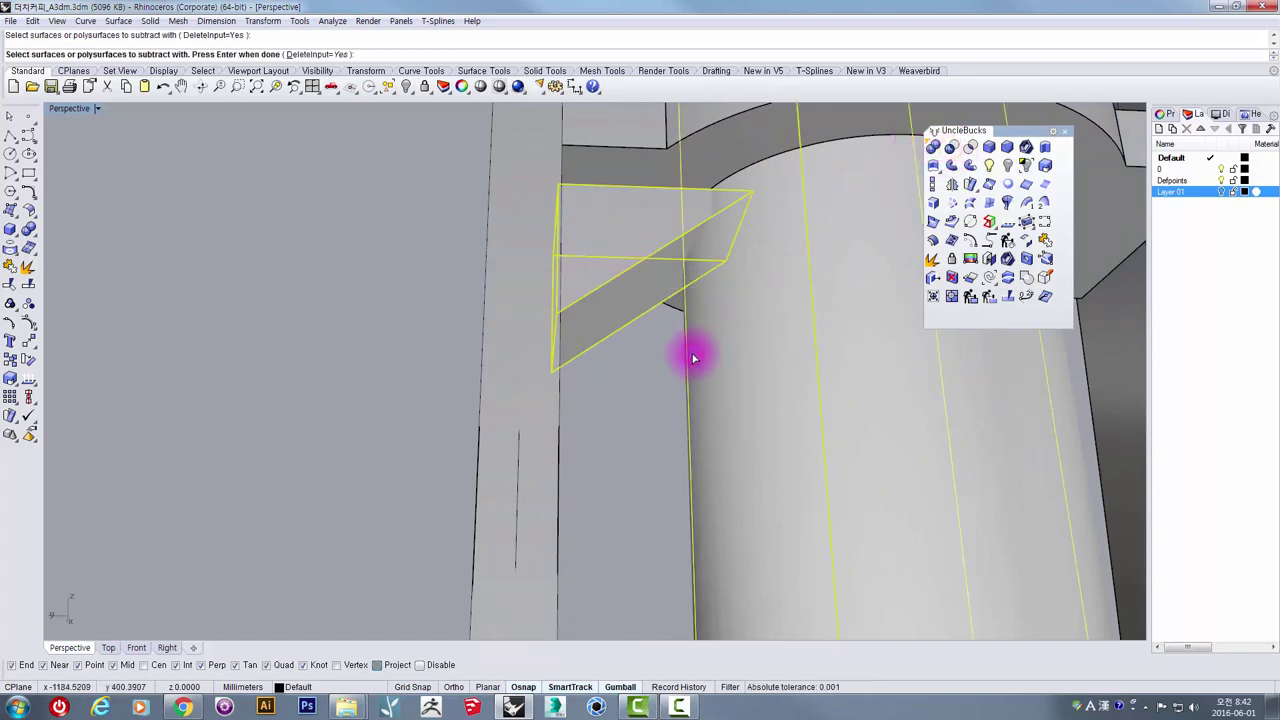
{"action": "key", "text": "Return"}
{"action": "right_click_drag", "start_coordinate": [691, 354], "coordinate": [549, 336]}
{"action": "scroll", "coordinate": [638, 267], "scroll_direction": "down", "scroll_amount": 2}
{"action": "left_click", "coordinate": [549, 336]}
{"action": "scroll", "coordinate": [500, 286], "scroll_direction": "up", "scroll_amount": 3}
{"action": "right_click_drag", "start_coordinate": [500, 286], "coordinate": [606, 289]}
{"action": "right_click_drag", "start_coordinate": [515, 316], "coordinate": [686, 343]}
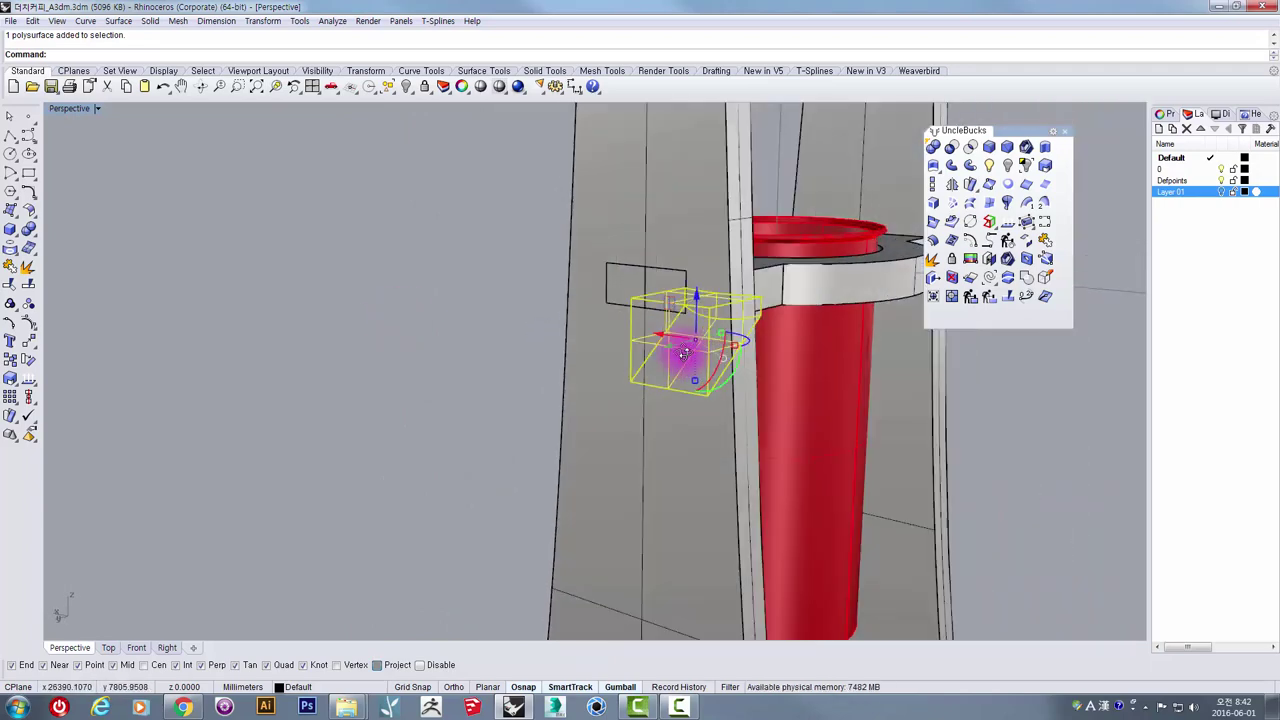
Step: Draw a circle with a 2 mm radius in the top view, in the empty area behind the tower wall
{"action": "double_click", "coordinate": [62, 110]}
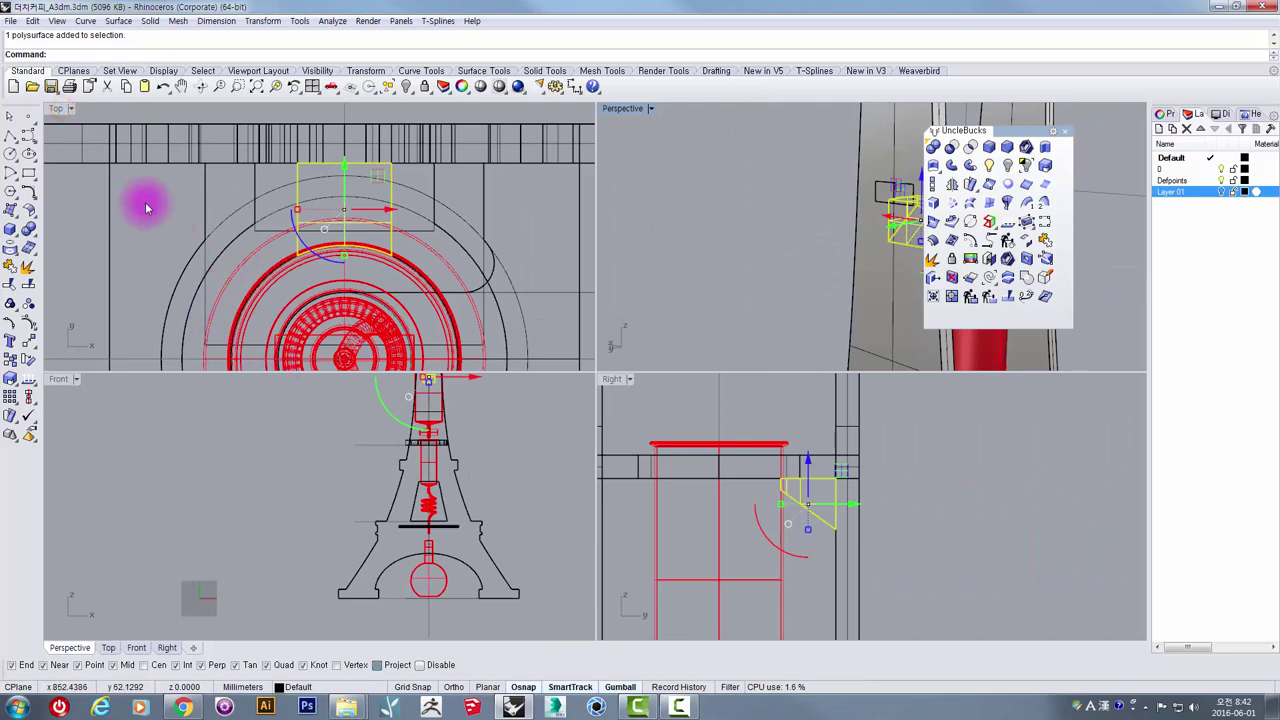
{"action": "left_click", "coordinate": [50, 110]}
{"action": "double_click", "coordinate": [52, 110]}
{"action": "scroll", "coordinate": [350, 350], "scroll_direction": "down", "scroll_amount": 3}
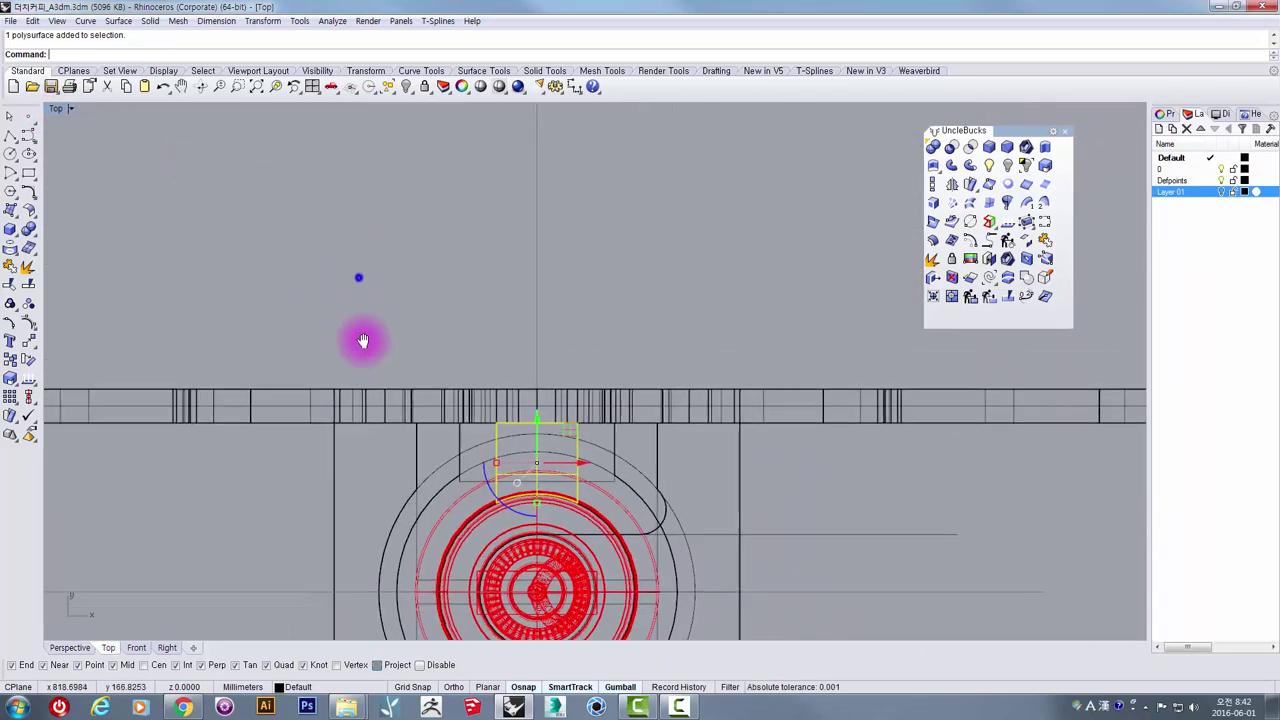
{"action": "left_click", "coordinate": [26, 160]}
{"action": "scroll", "coordinate": [330, 340], "scroll_direction": "up", "scroll_amount": 2}
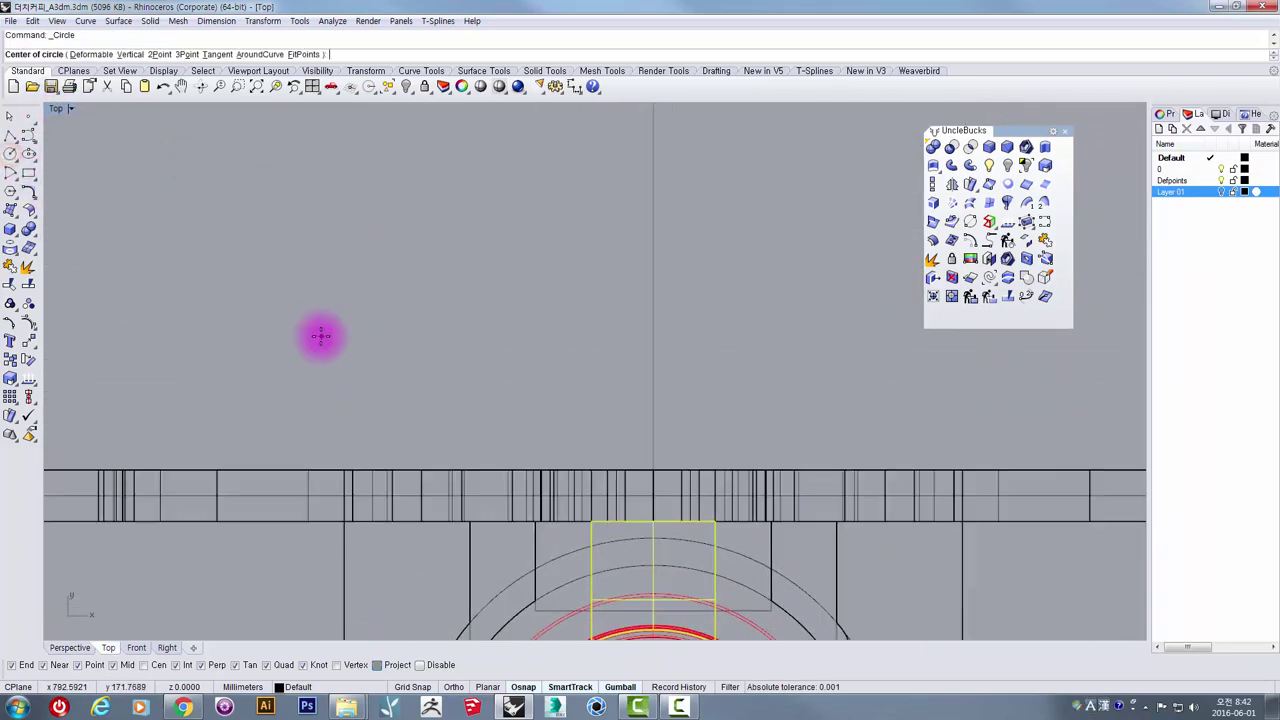
{"action": "left_click", "coordinate": [320, 336]}
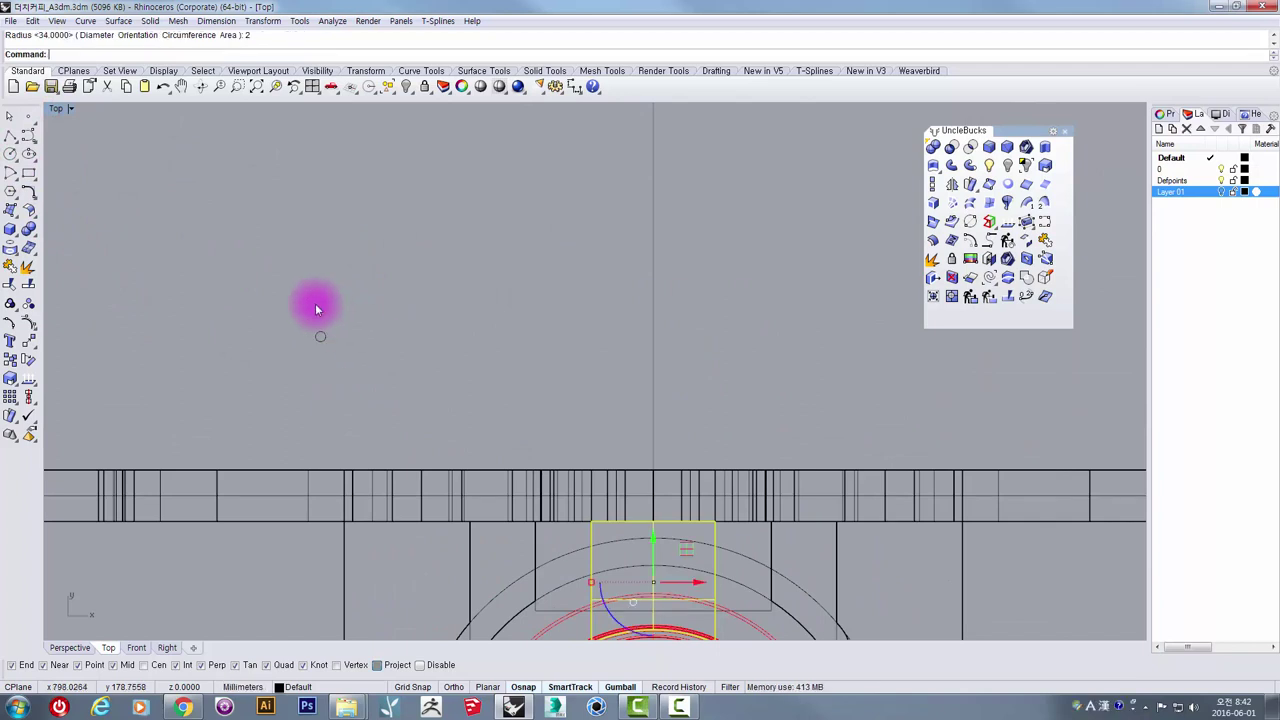
{"action": "type", "text": "2"}
{"action": "key", "text": "Return"}
Step: Dimension the diameter of the small circle horizontally
{"action": "scroll", "coordinate": [335, 308], "scroll_direction": "up", "scroll_amount": 2}
{"action": "left_click", "coordinate": [574, 86]}
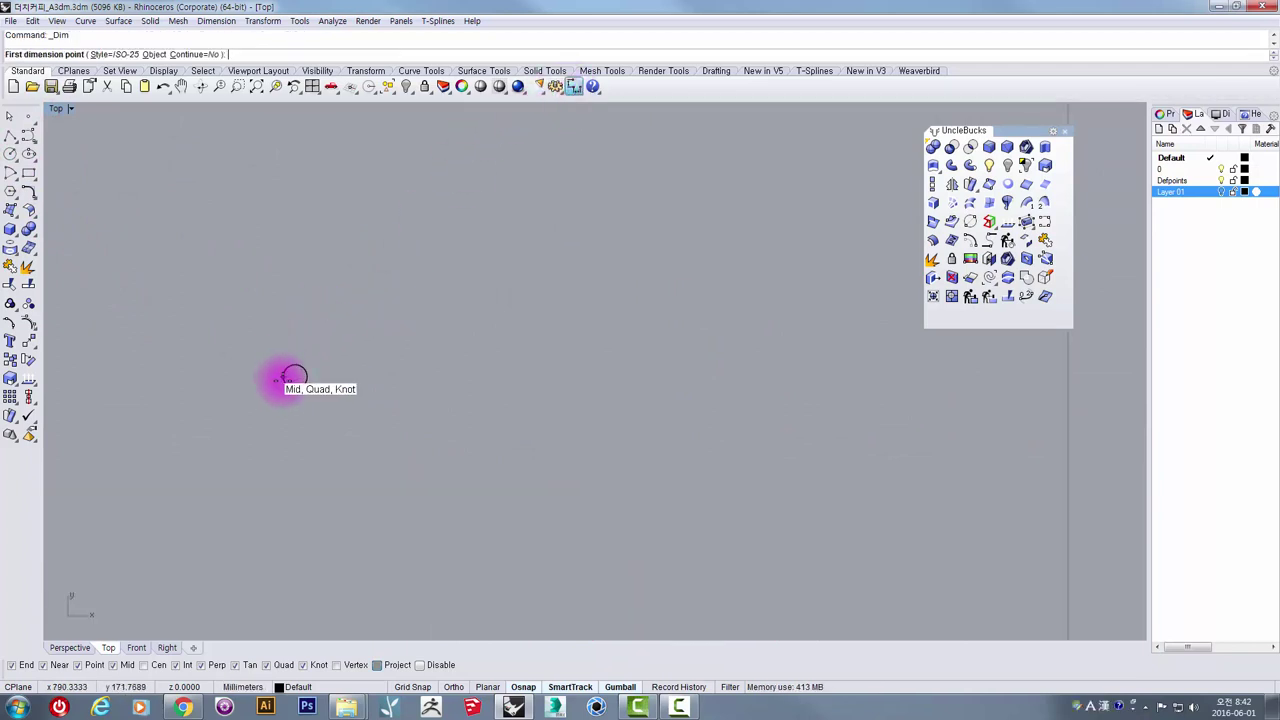
{"action": "left_click", "coordinate": [283, 376]}
{"action": "left_click", "coordinate": [307, 376]}
{"action": "left_click", "coordinate": [318, 312]}
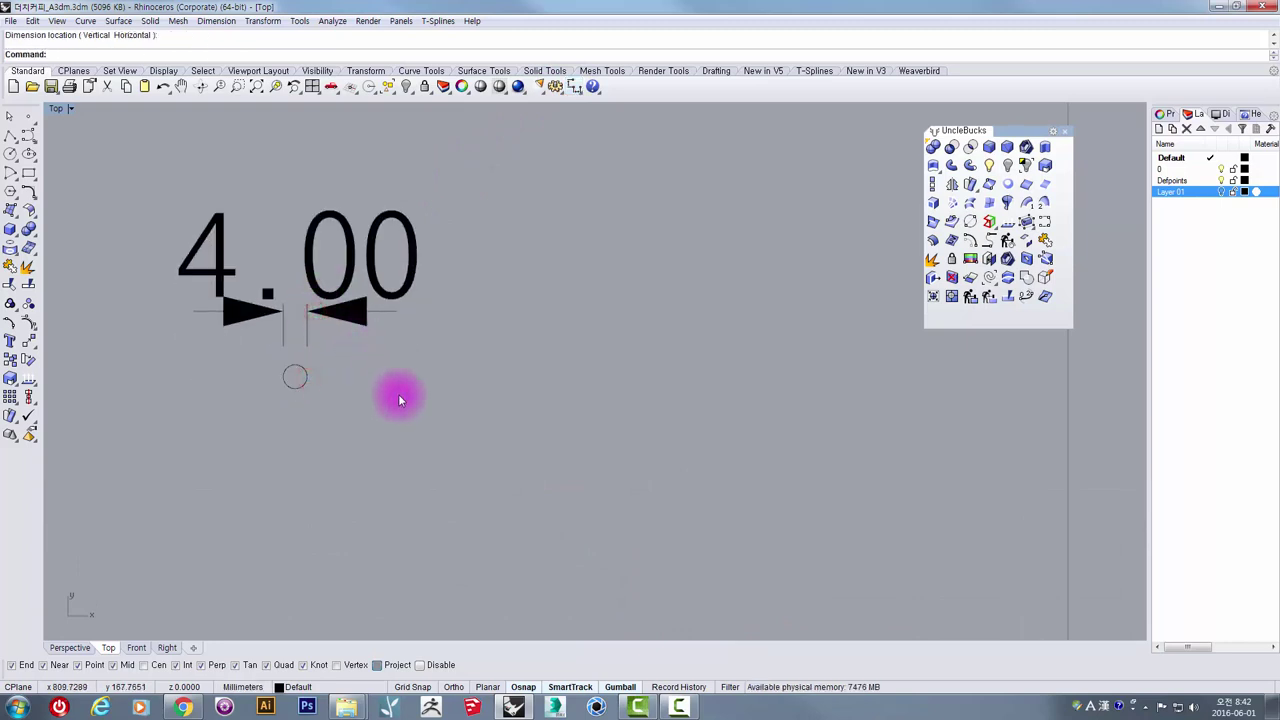
Step: Draw a second circle with a 2.2 mm radius in the empty area near the first circle
{"action": "left_click", "coordinate": [16, 156]}
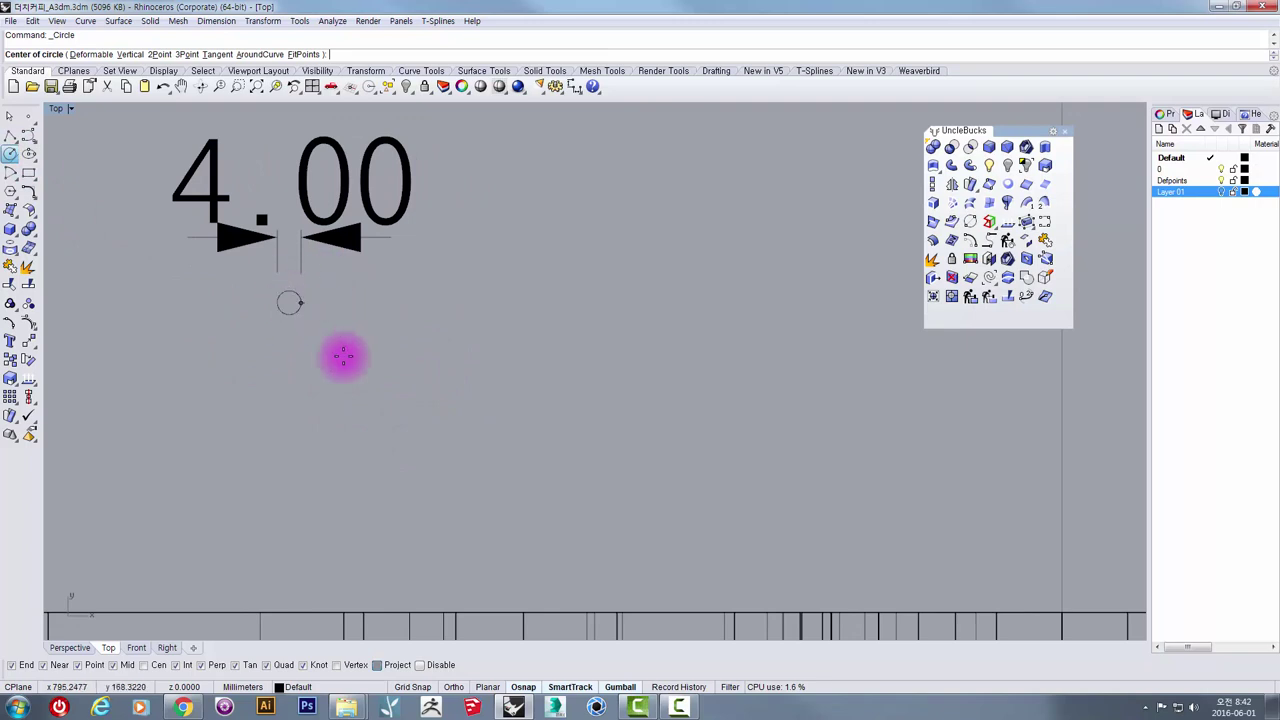
{"action": "left_click", "coordinate": [432, 441]}
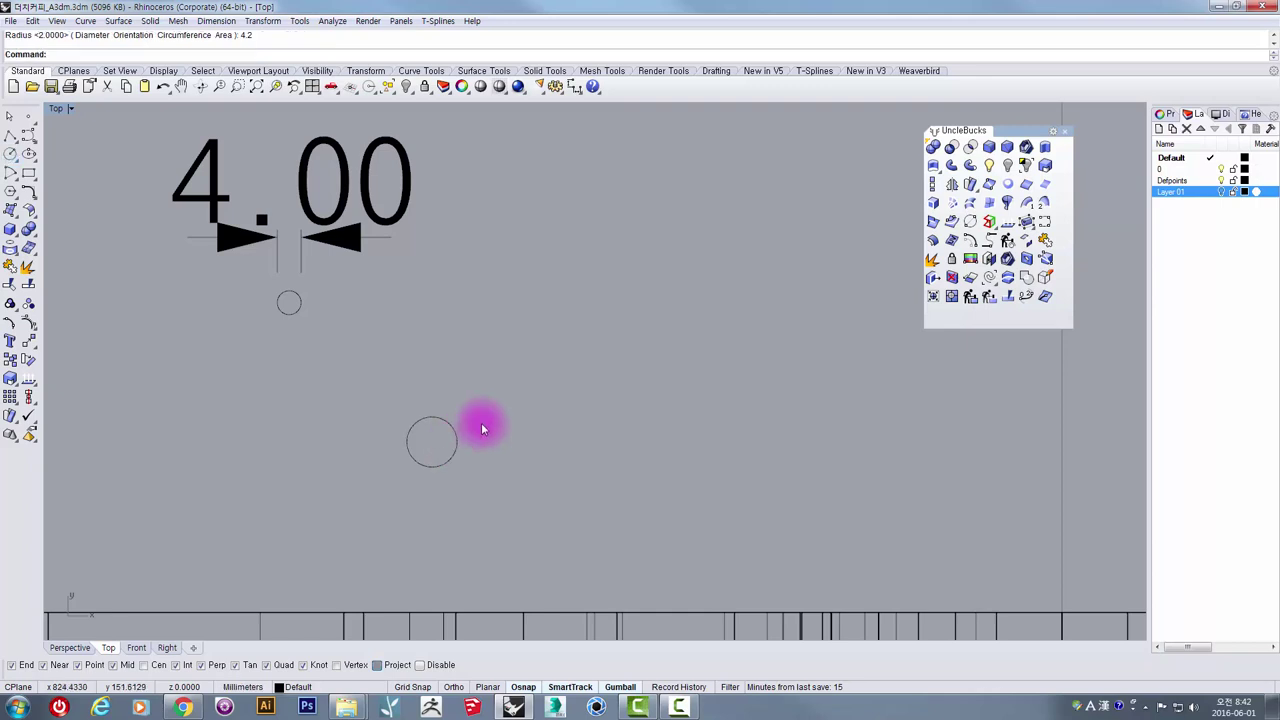
{"action": "right_click", "coordinate": [336, 367]}
{"action": "left_click", "coordinate": [383, 448]}
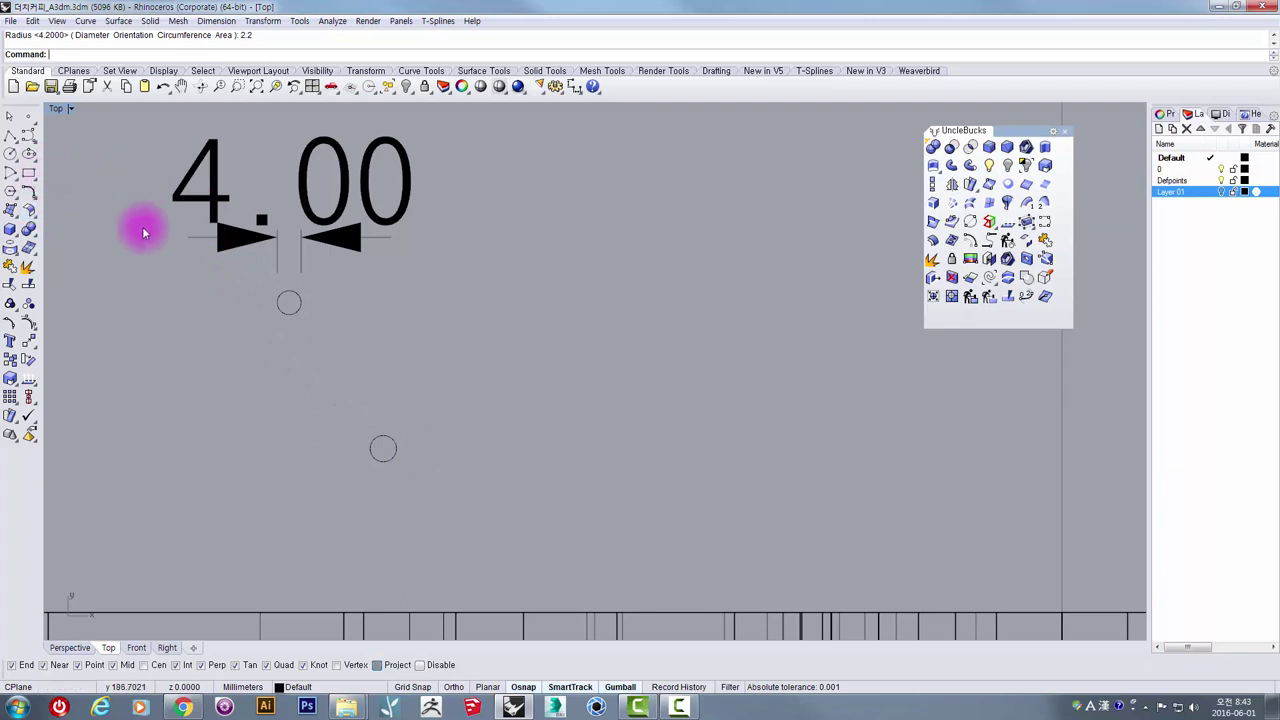
Step: Dimension the second circle's diameter and delete both dimensions together with the first circle
{"action": "left_click", "coordinate": [573, 86]}
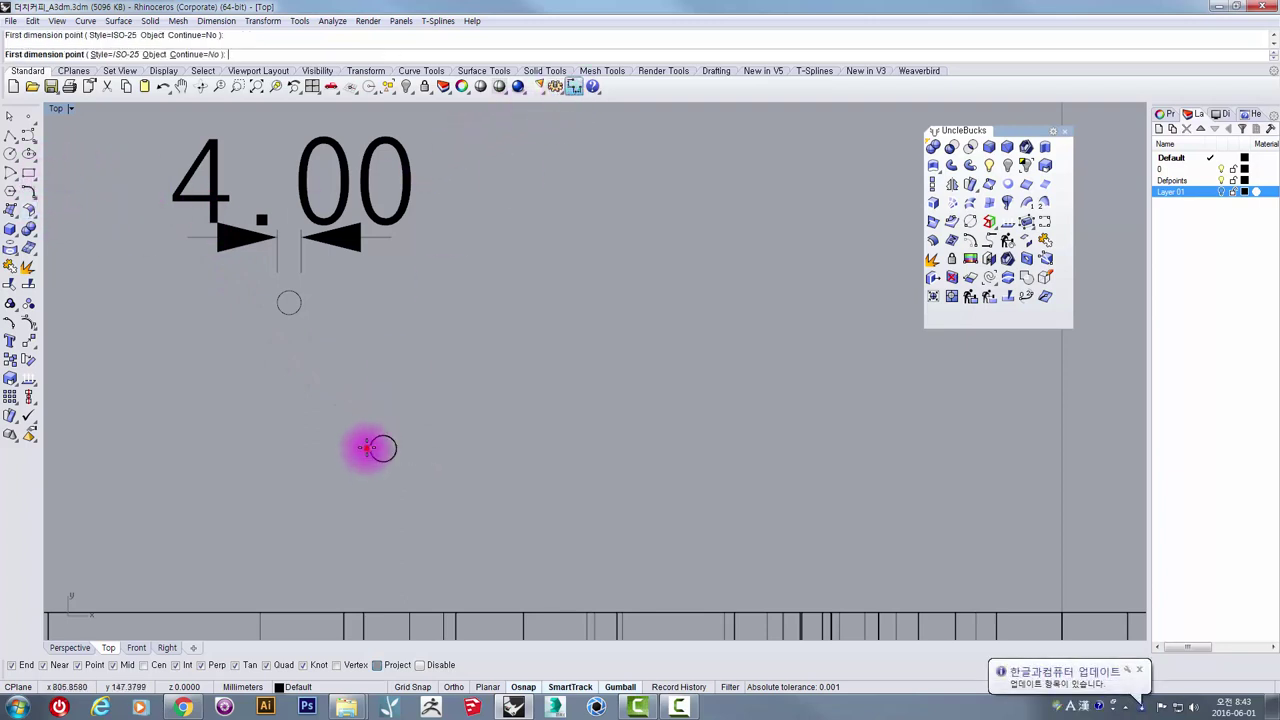
{"action": "left_click", "coordinate": [370, 448]}
{"action": "left_click", "coordinate": [396, 448]}
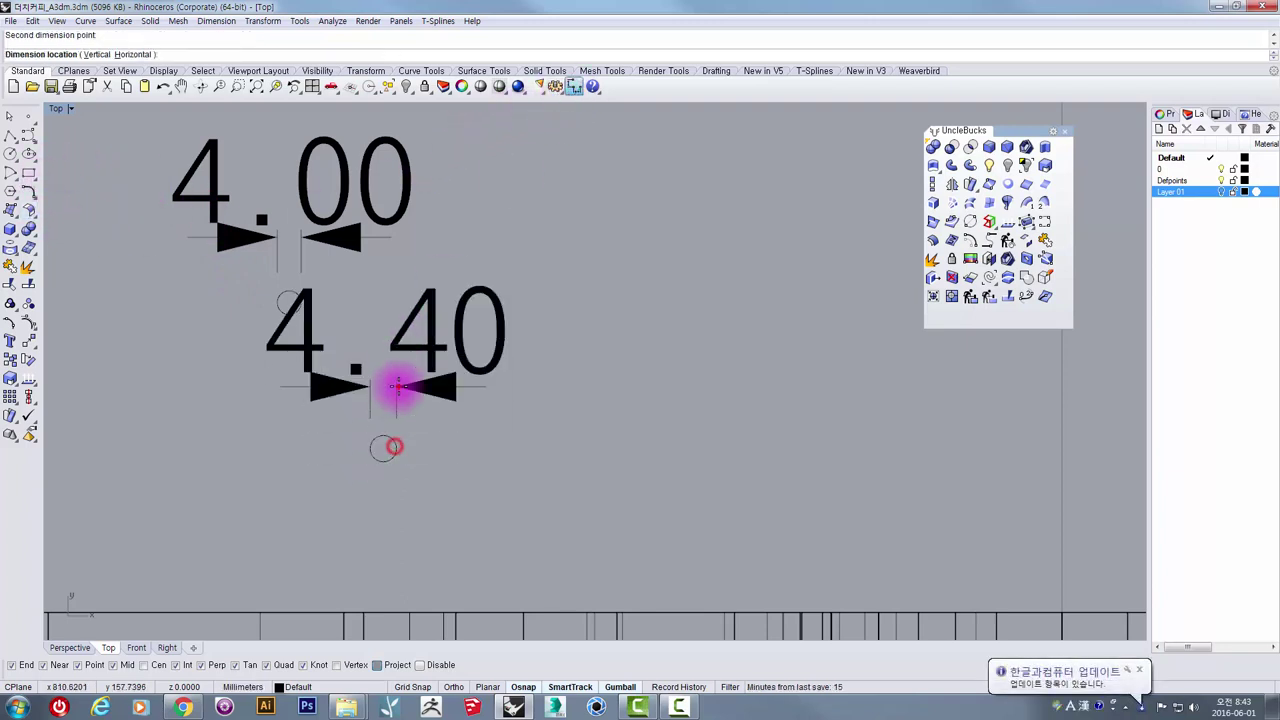
{"action": "left_click", "coordinate": [612, 390]}
{"action": "left_click_drag", "start_coordinate": [612, 390], "coordinate": [163, 126]}
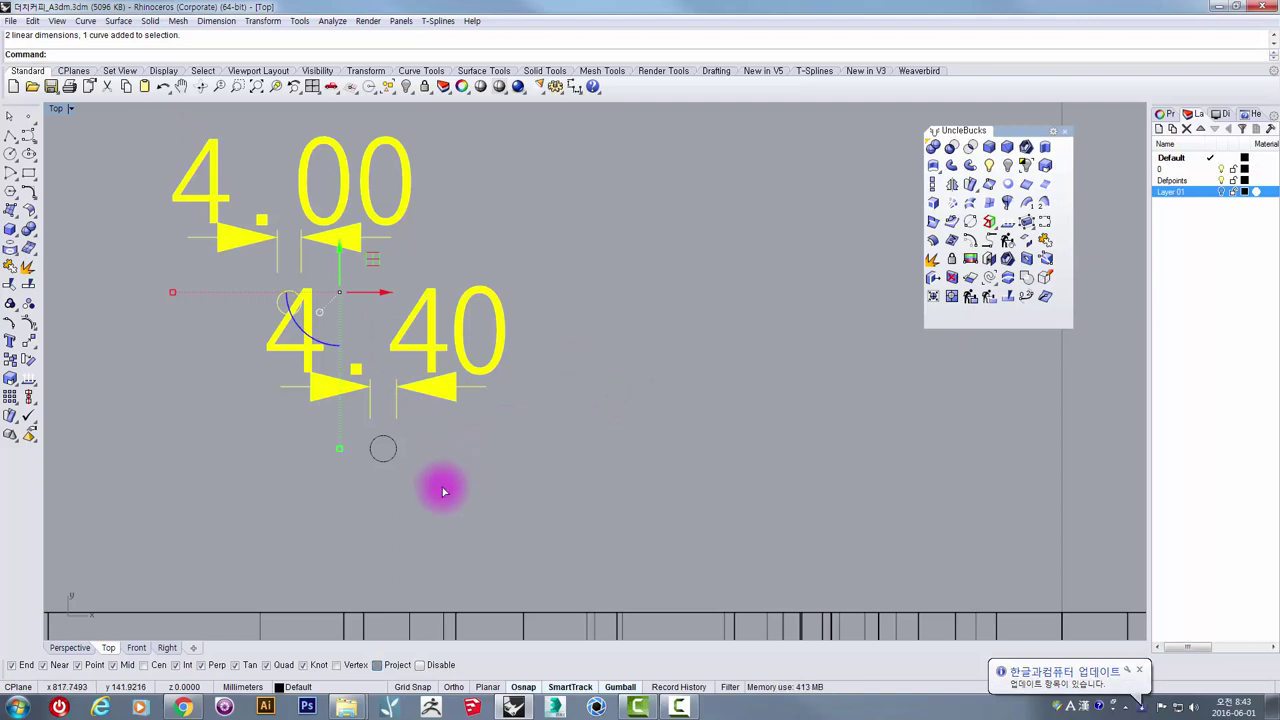
{"action": "key", "text": "Delete"}
Step: Extrude the remaining circle to both sides as a solid, forming a thin upright rod
{"action": "left_click_drag", "start_coordinate": [428, 506], "coordinate": [300, 399]}
{"action": "double_click", "coordinate": [59, 110]}
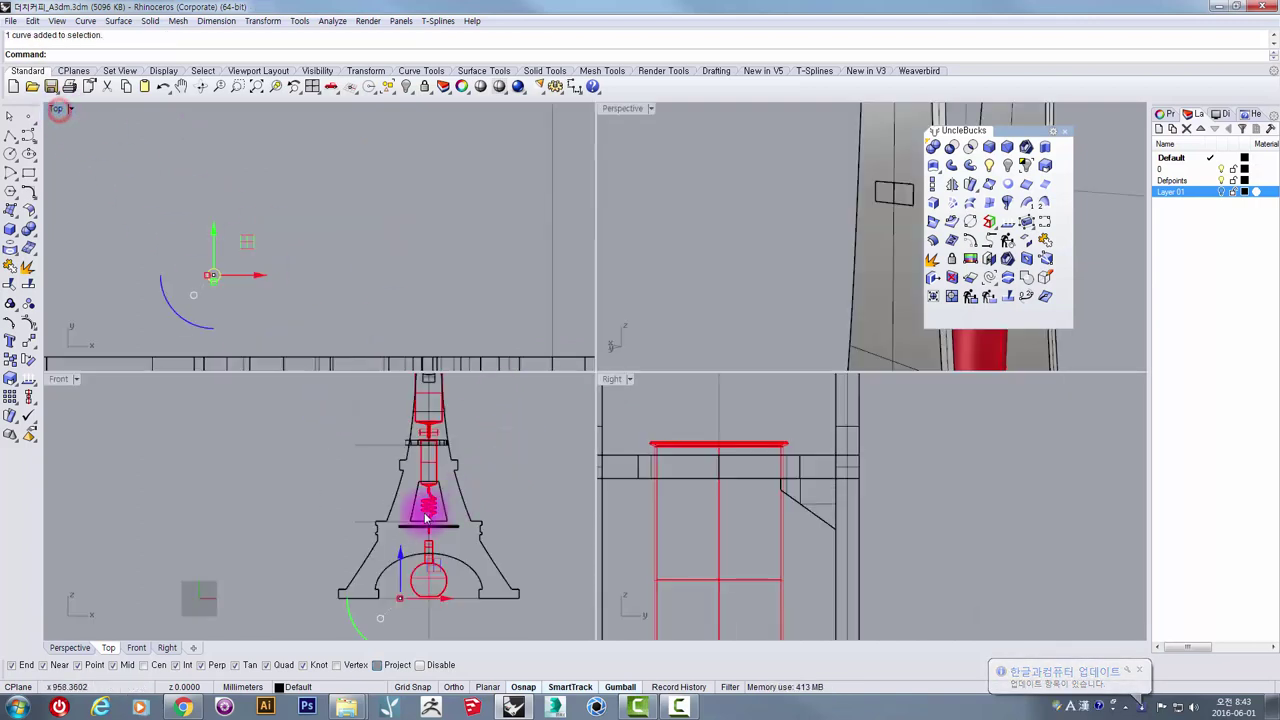
{"action": "scroll", "coordinate": [425, 517], "scroll_direction": "up", "scroll_amount": 3}
{"action": "double_click", "coordinate": [60, 379]}
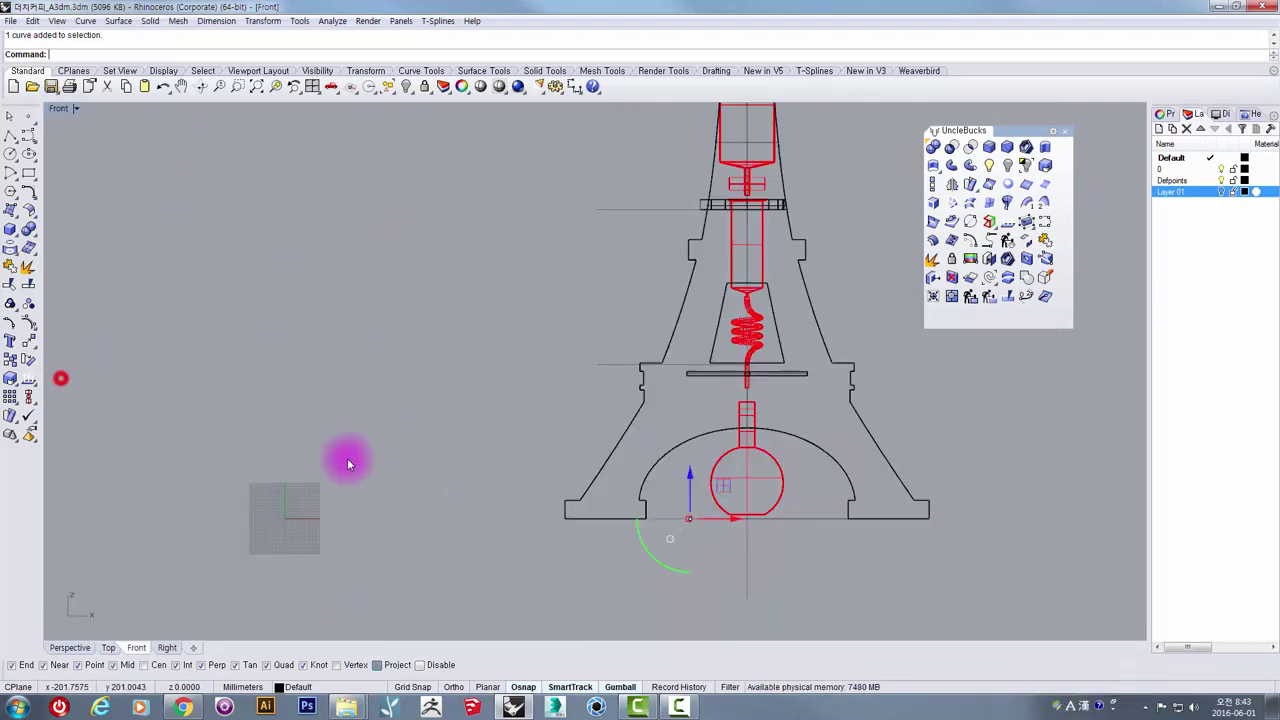
{"action": "double_click", "coordinate": [58, 111]}
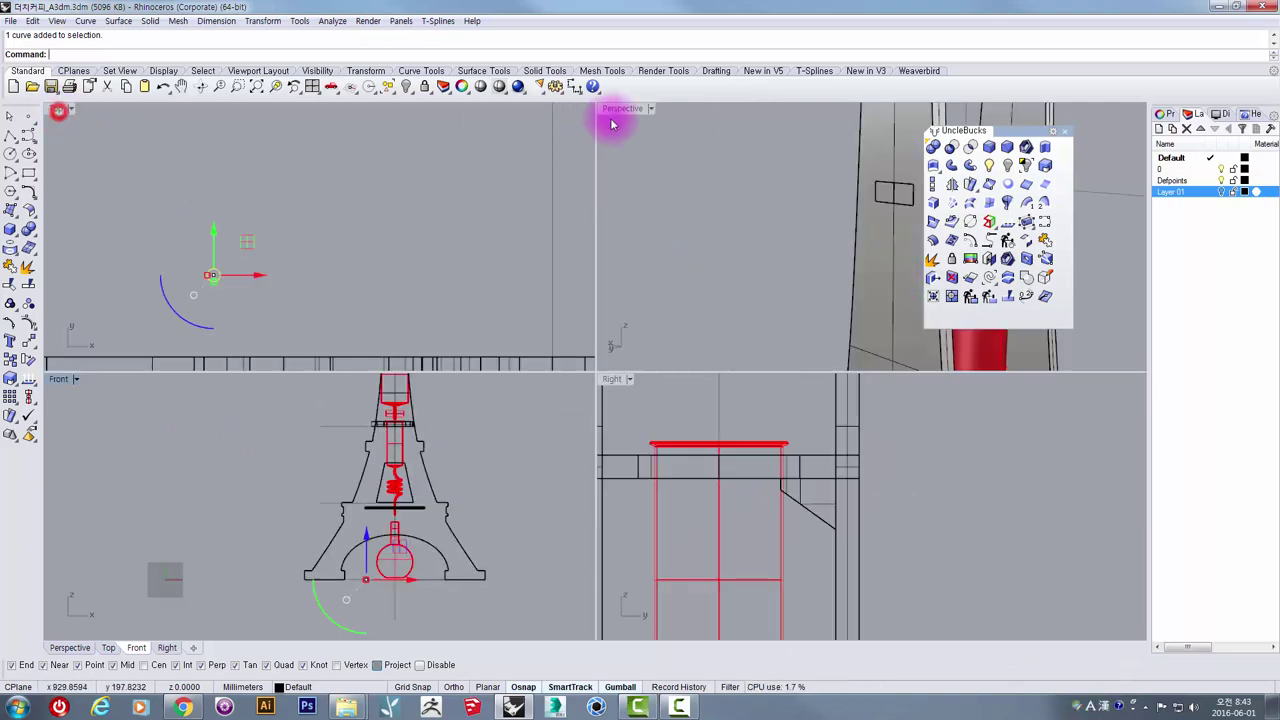
{"action": "double_click", "coordinate": [638, 111]}
{"action": "right_click_drag", "start_coordinate": [552, 388], "coordinate": [690, 500]}
{"action": "left_click", "coordinate": [1045, 147]}
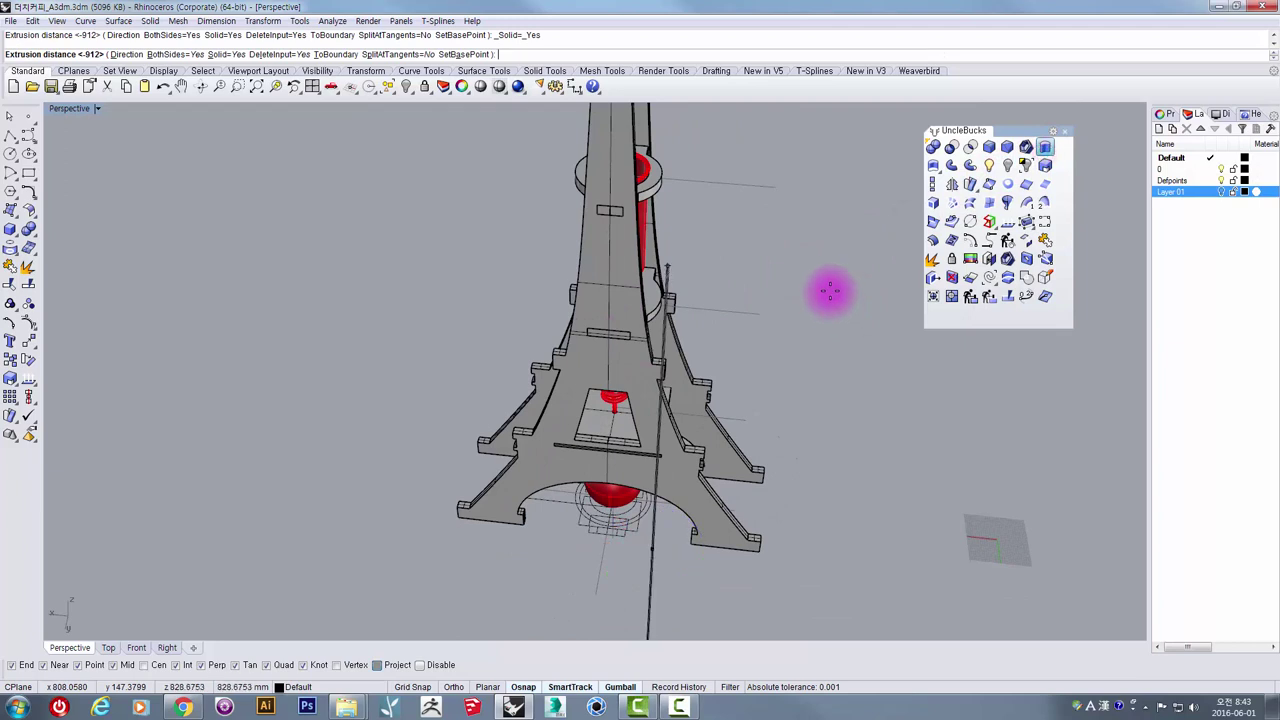
{"action": "left_click", "coordinate": [808, 560]}
Step: Rotate the thin rod 90° so it lies horizontally, perpendicular to the tower's front wall
{"action": "scroll", "coordinate": [669, 570], "scroll_direction": "up", "scroll_amount": 2}
{"action": "left_click", "coordinate": [640, 540]}
{"action": "scroll", "coordinate": [635, 540], "scroll_direction": "down", "scroll_amount": 2}
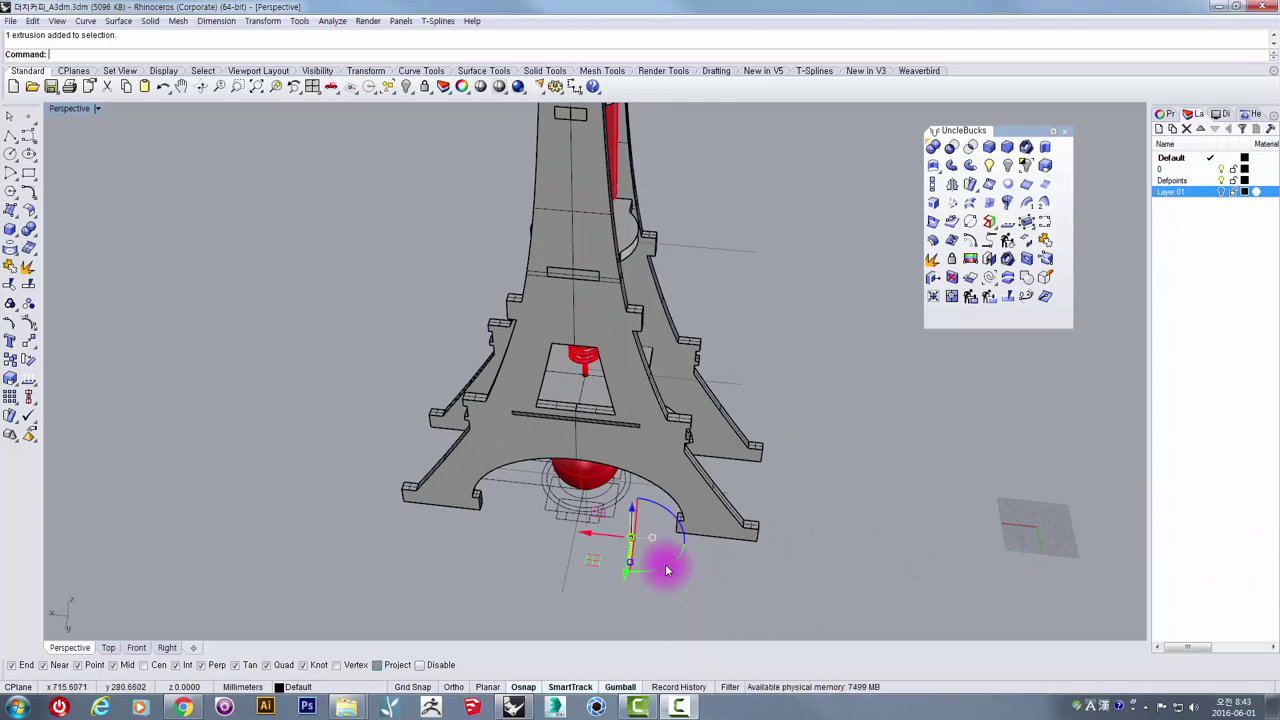
{"action": "right_click_drag", "start_coordinate": [660, 560], "coordinate": [535, 508]}
{"action": "scroll", "coordinate": [529, 554], "scroll_direction": "up", "scroll_amount": 4}
{"action": "left_click_drag", "start_coordinate": [597, 526], "coordinate": [512, 497]}
{"action": "scroll", "coordinate": [510, 501], "scroll_direction": "down", "scroll_amount": 5}
{"action": "right_click_drag", "start_coordinate": [510, 501], "coordinate": [574, 515]}
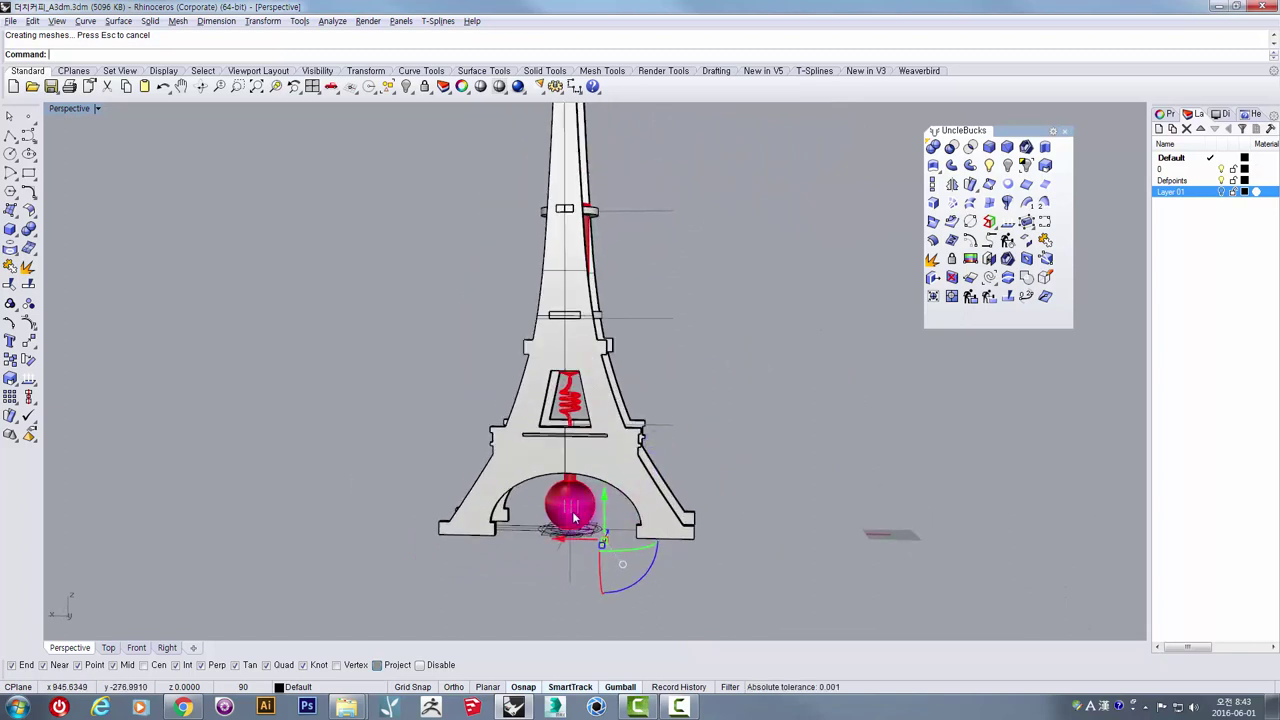
Step: Raise the rod about 903 mm to the support bracket and place it on the left half of the bracket's face in the front view
{"action": "left_click_drag", "start_coordinate": [574, 515], "coordinate": [535, 193]}
{"action": "double_click", "coordinate": [62, 108]}
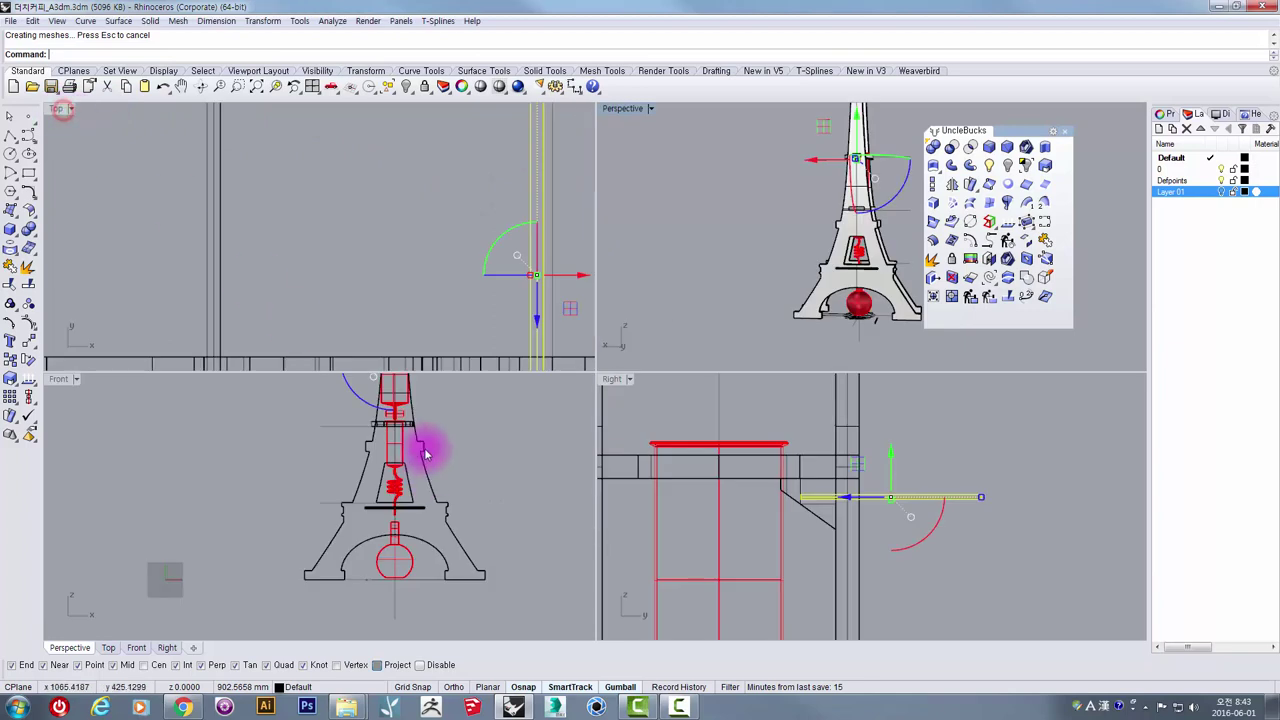
{"action": "scroll", "coordinate": [424, 453], "scroll_direction": "up", "scroll_amount": 10}
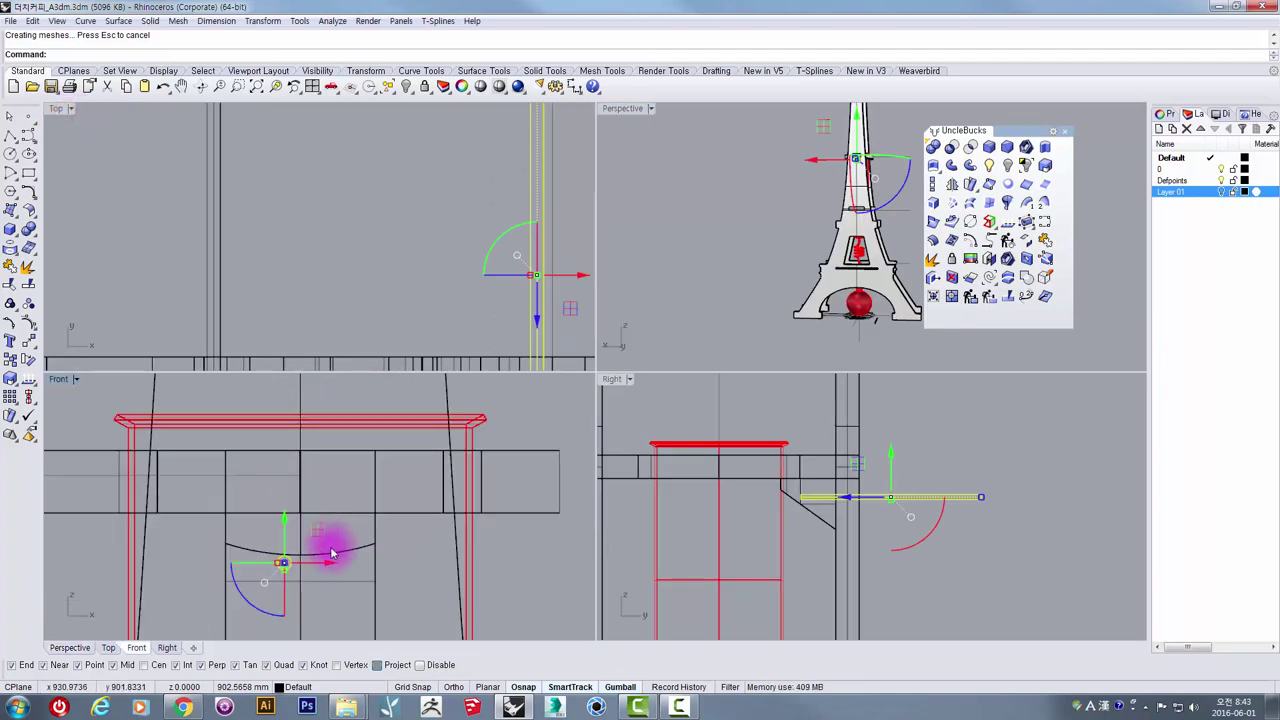
{"action": "scroll", "coordinate": [332, 553], "scroll_direction": "up", "scroll_amount": 3}
{"action": "left_click_drag", "start_coordinate": [333, 487], "coordinate": [286, 503]}
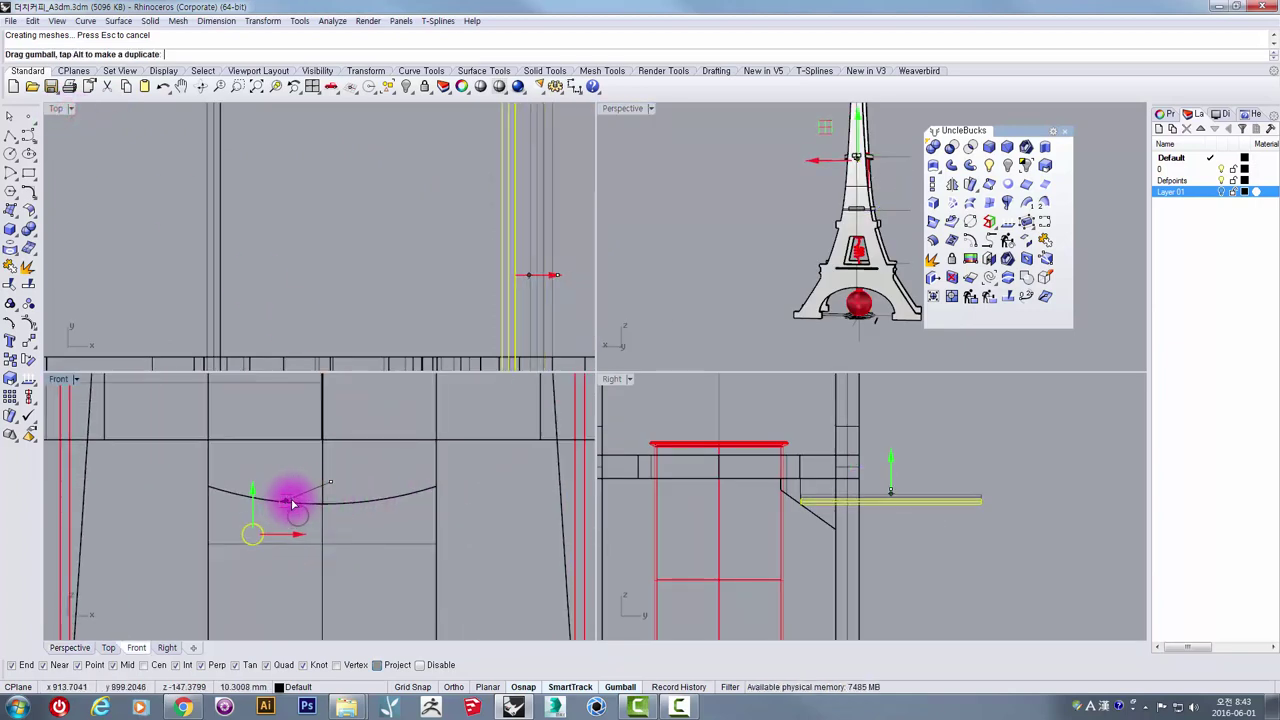
{"action": "scroll", "coordinate": [291, 491], "scroll_direction": "down", "scroll_amount": 4}
{"action": "right_click_drag", "start_coordinate": [330, 481], "coordinate": [333, 494]}
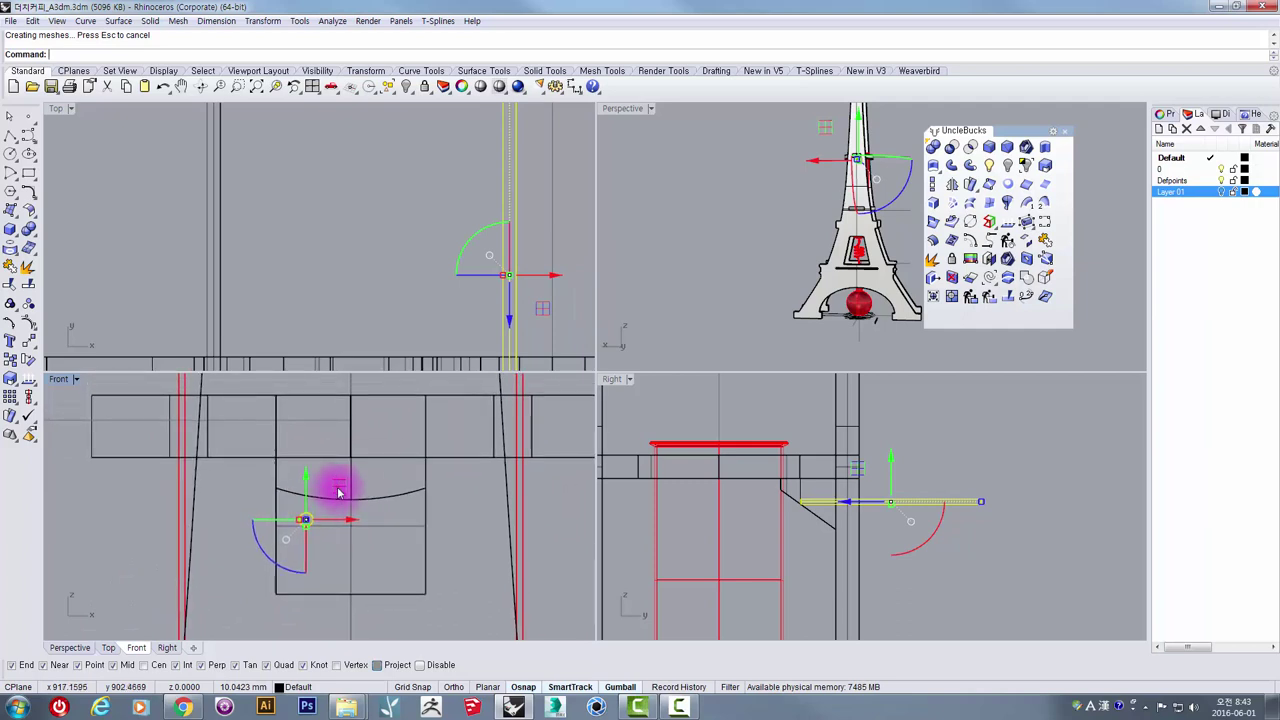
{"action": "left_click_drag", "start_coordinate": [337, 488], "coordinate": [349, 496]}
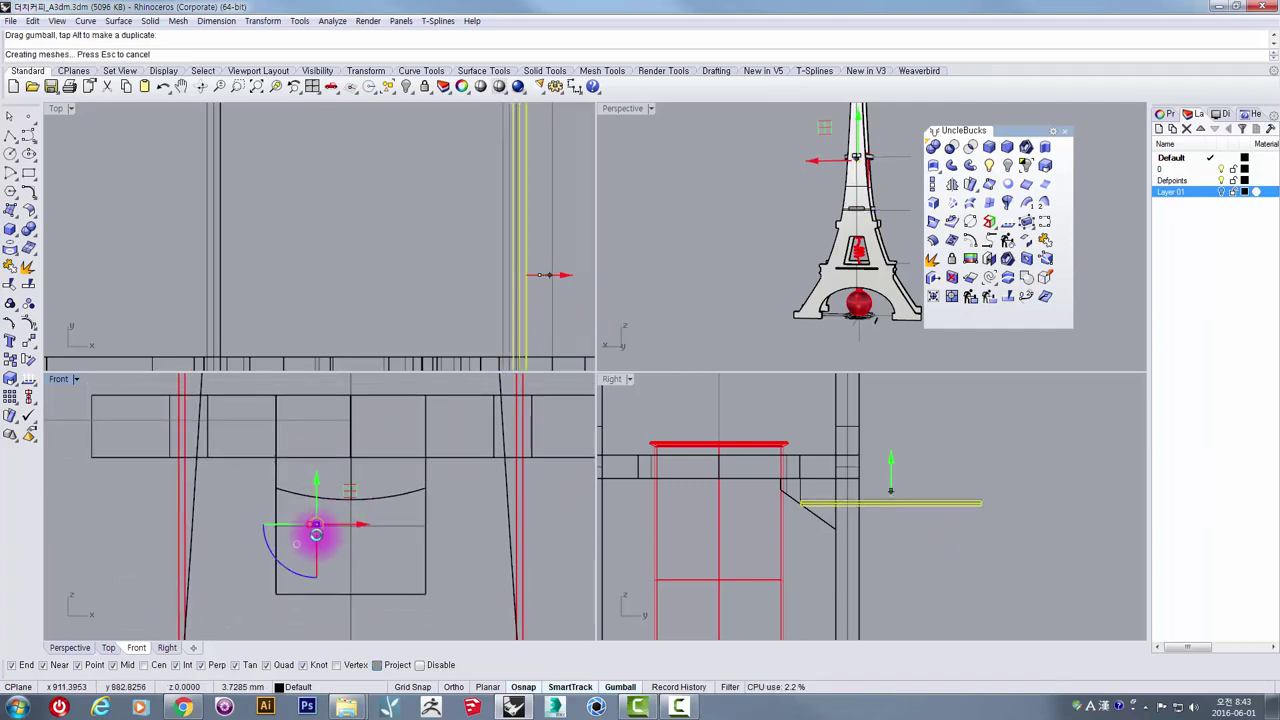
{"action": "left_click", "coordinate": [953, 185]}
{"action": "left_click", "coordinate": [350, 462]}
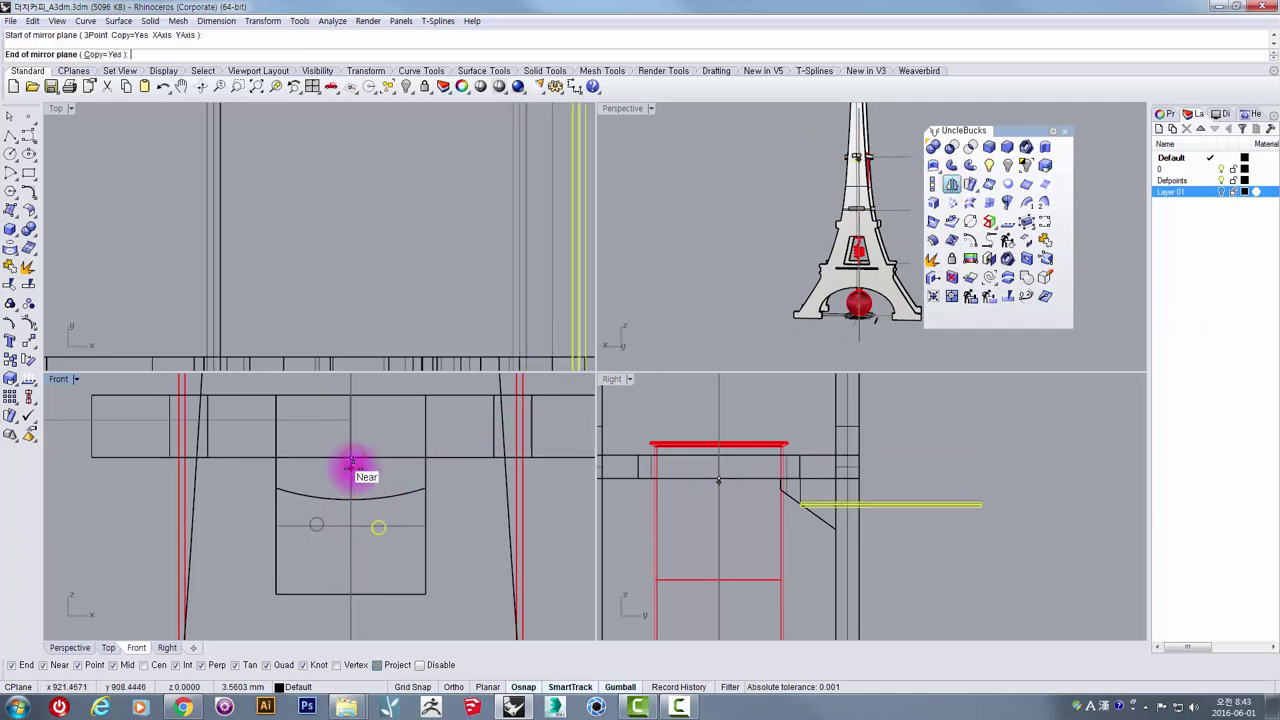
{"action": "key", "text": "Escape"}
Step: Mirror a copy of the rod across the bracket's vertical centre line in the front view
{"action": "right_click", "coordinate": [368, 586]}
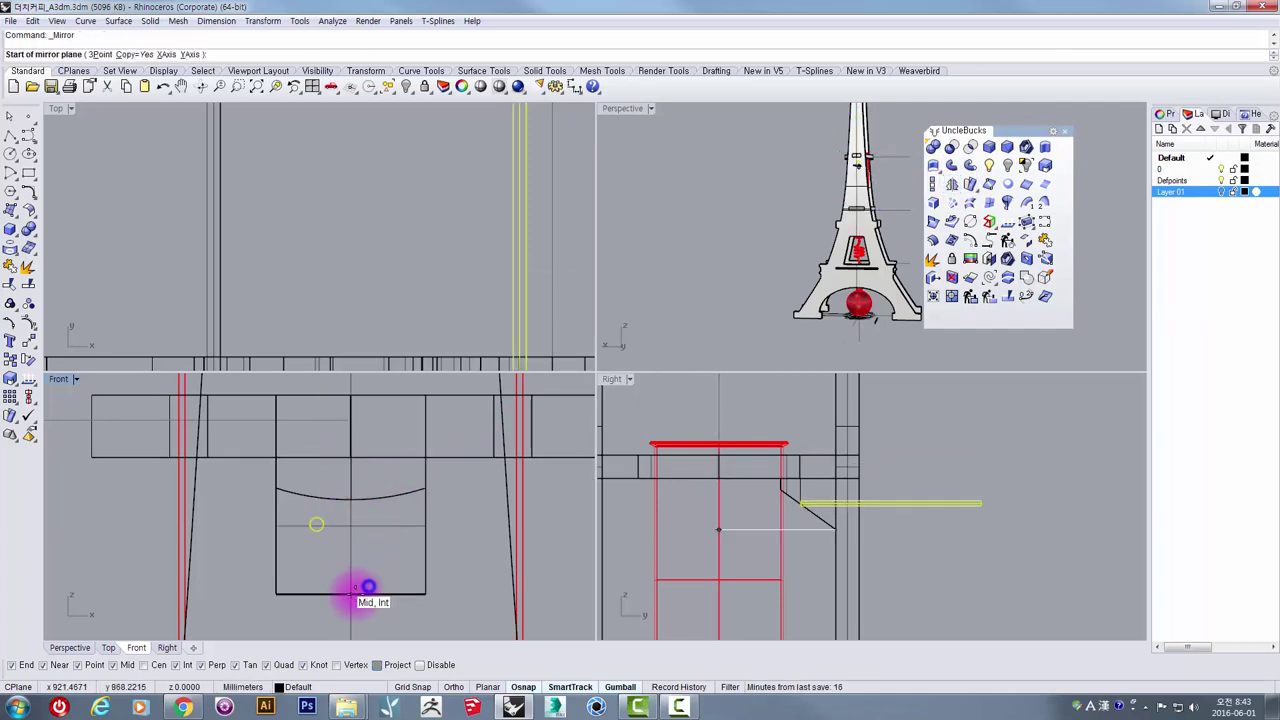
{"action": "left_click", "coordinate": [348, 594]}
{"action": "left_click", "coordinate": [349, 553]}
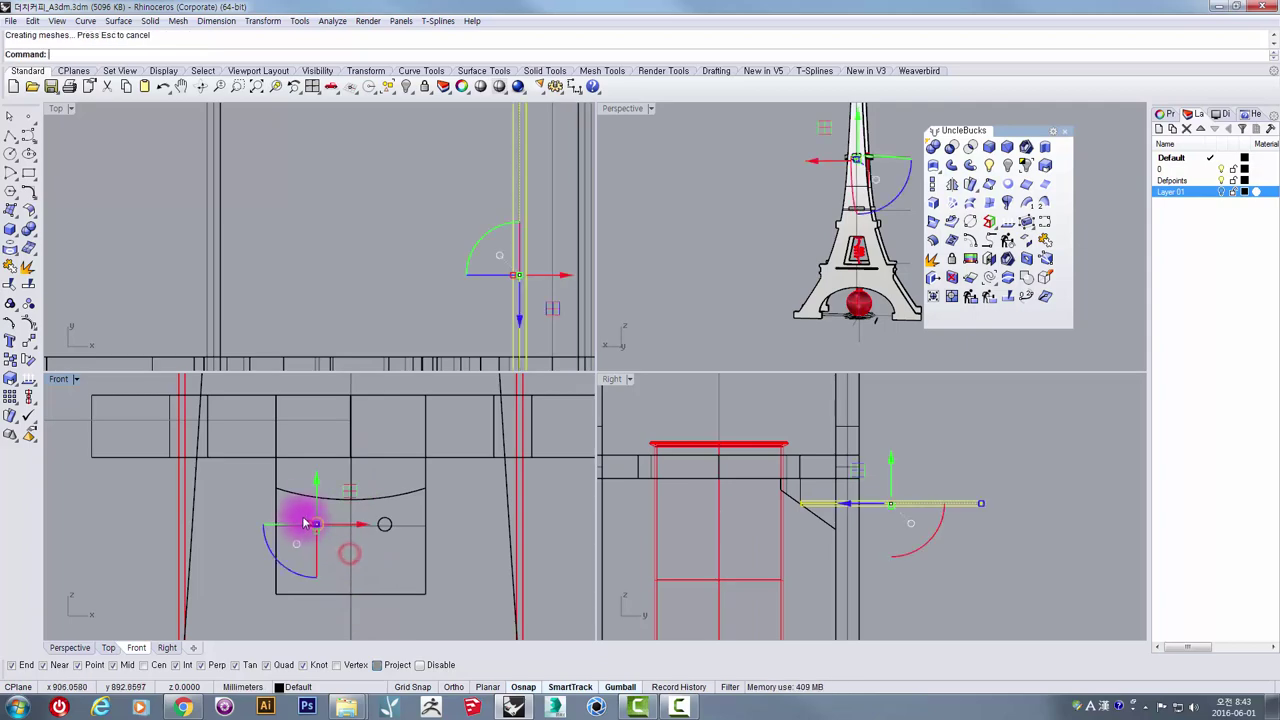
Step: Select both rods and move them about 26 mm inward through the tower leg and bracket
{"action": "double_click", "coordinate": [623, 108]}
{"action": "scroll", "coordinate": [743, 266], "scroll_direction": "up", "scroll_amount": 10}
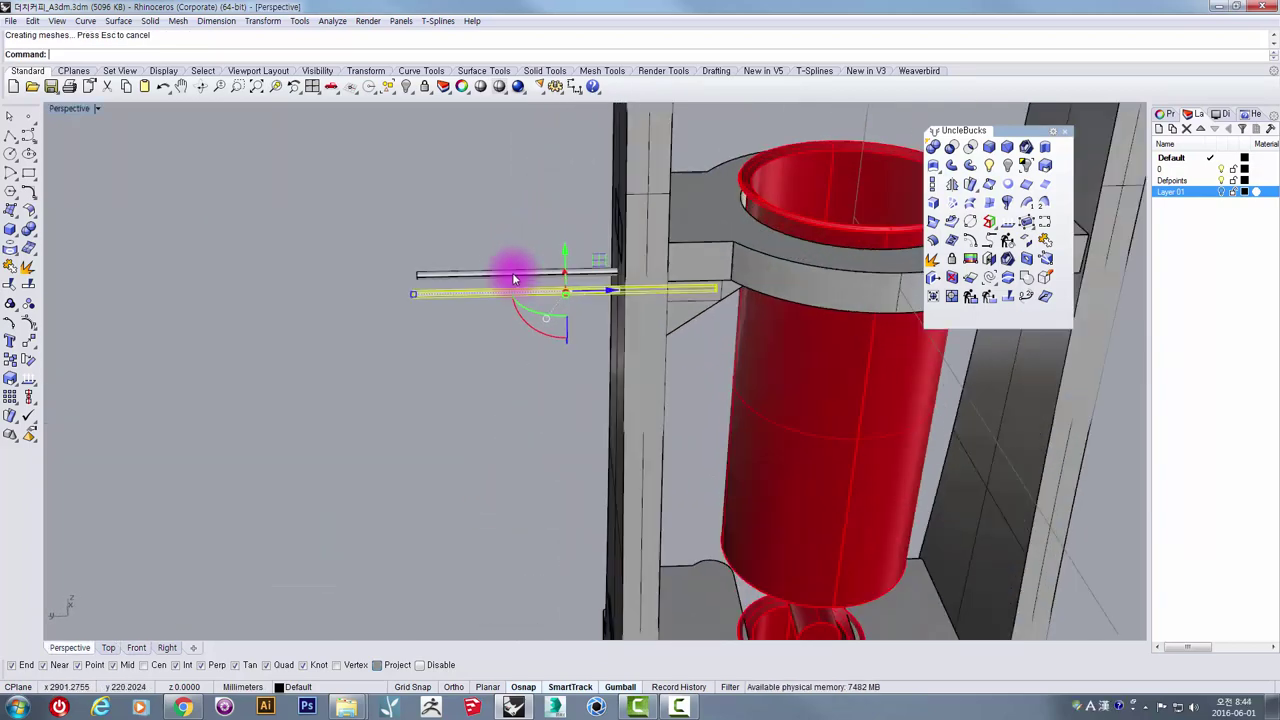
{"action": "left_click_drag", "start_coordinate": [459, 442], "coordinate": [430, 262]}
{"action": "right_click_drag", "start_coordinate": [600, 328], "coordinate": [556, 278]}
{"action": "mouse_move", "coordinate": [463, 171]}
{"action": "right_mouse_down"}
{"action": "mouse_move", "coordinate": [476, 196]}
{"action": "mouse_move", "coordinate": [476, 185]}
{"action": "right_mouse_up"}
{"action": "left_click_drag", "start_coordinate": [471, 205], "coordinate": [532, 229]}
{"action": "right_click_drag", "start_coordinate": [593, 308], "coordinate": [617, 390]}
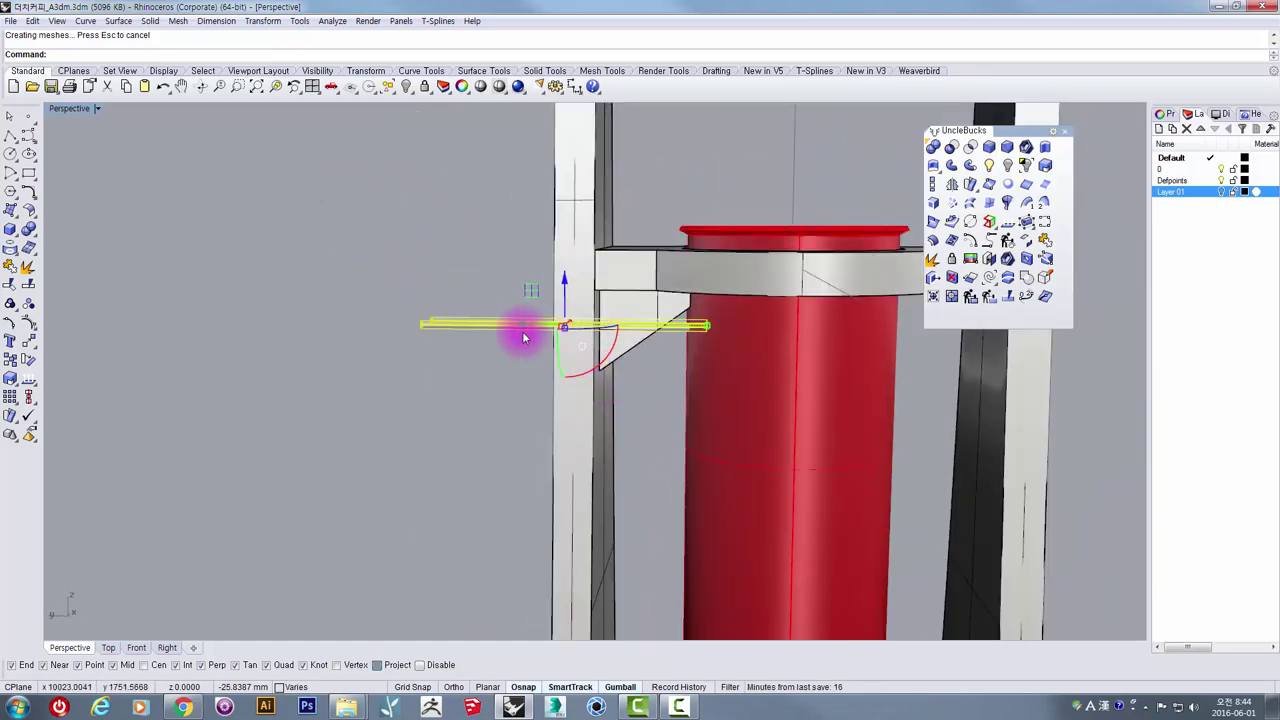
Step: Shorten both rods along their length and move them about 60 mm outward, clear of the tower leg
{"action": "right_click_drag", "start_coordinate": [526, 334], "coordinate": [724, 322]}
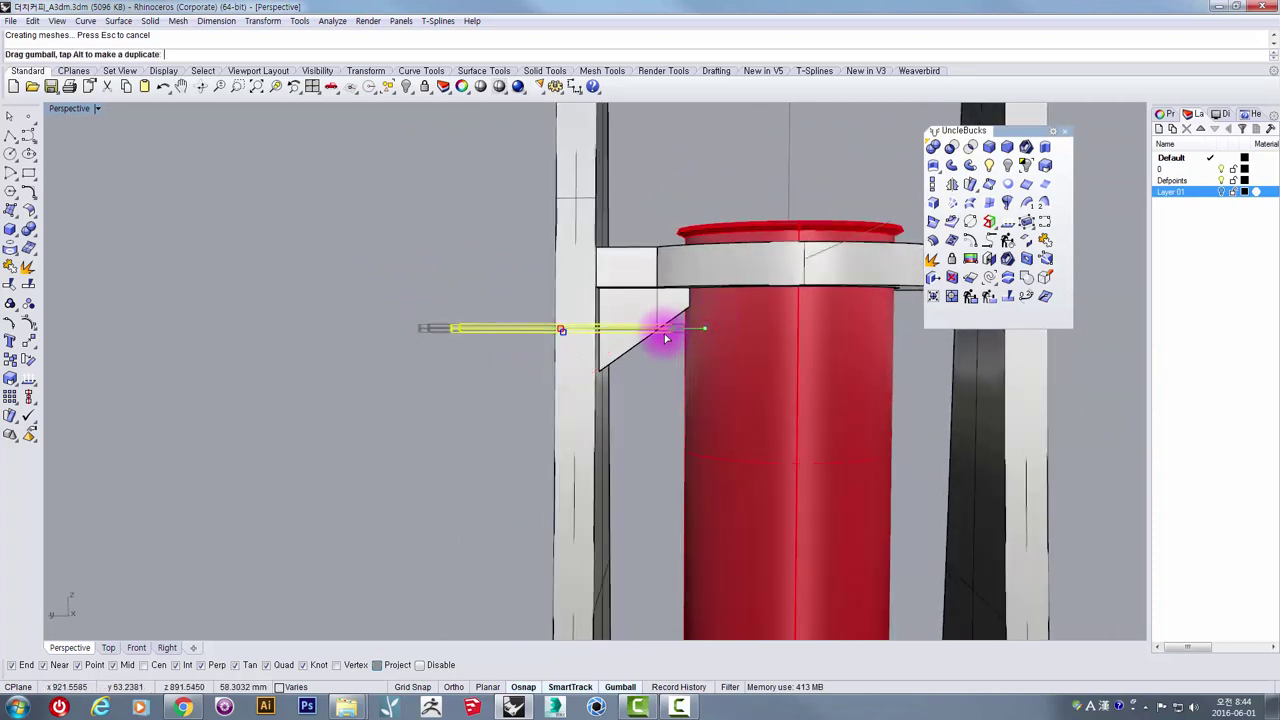
{"action": "left_click_drag", "start_coordinate": [653, 343], "coordinate": [653, 343]}
{"action": "scroll", "coordinate": [607, 338], "scroll_direction": "up", "scroll_amount": 4}
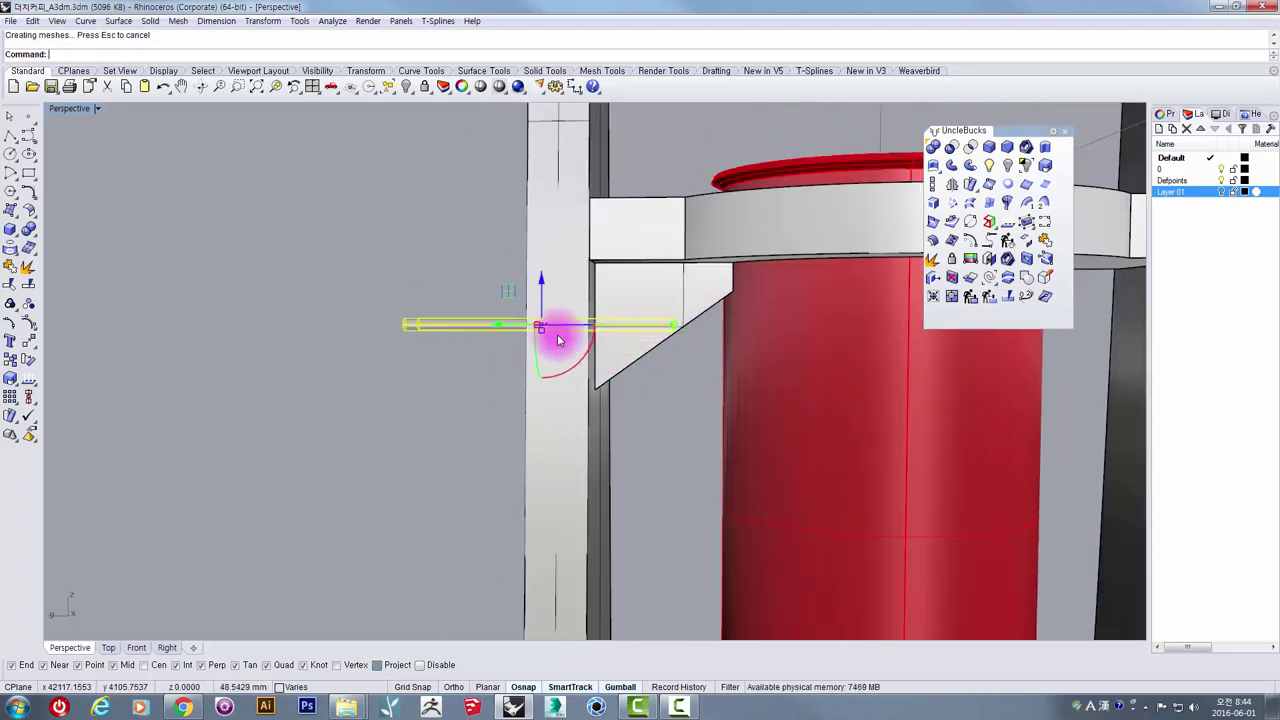
{"action": "left_click_drag", "start_coordinate": [512, 330], "coordinate": [351, 331]}
{"action": "right_click_drag", "start_coordinate": [351, 331], "coordinate": [596, 337]}
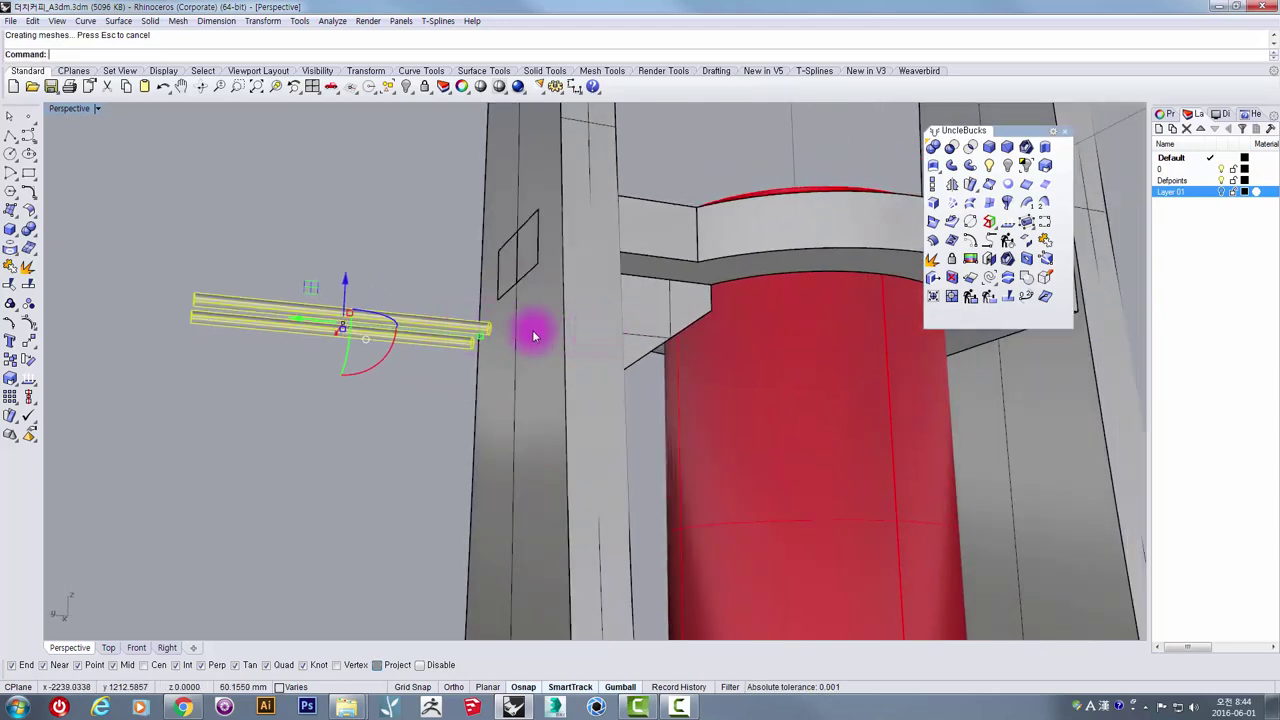
{"action": "right_click_drag", "start_coordinate": [604, 362], "coordinate": [591, 324]}
Step: Select the tower leg, the two rods and the triangular bracket in turn to check how they line up
{"action": "left_click", "coordinate": [586, 347]}
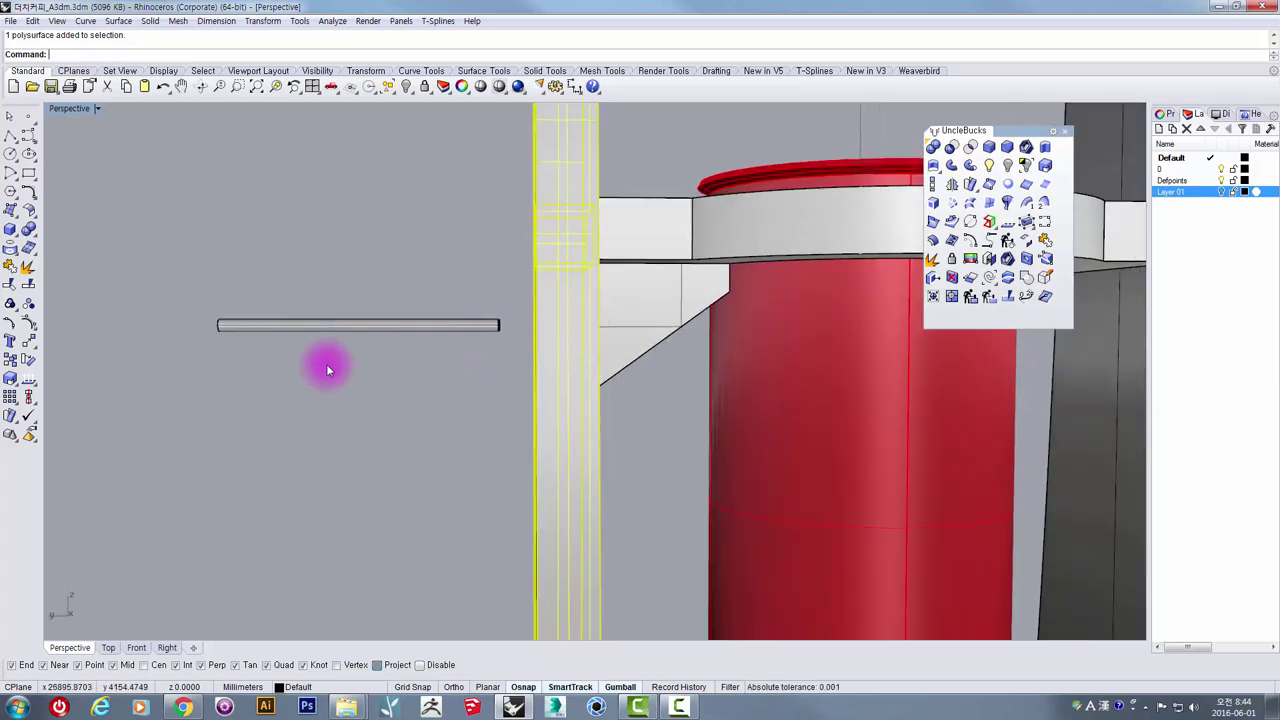
{"action": "left_click_drag", "start_coordinate": [419, 379], "coordinate": [334, 263]}
{"action": "left_click", "coordinate": [652, 322]}
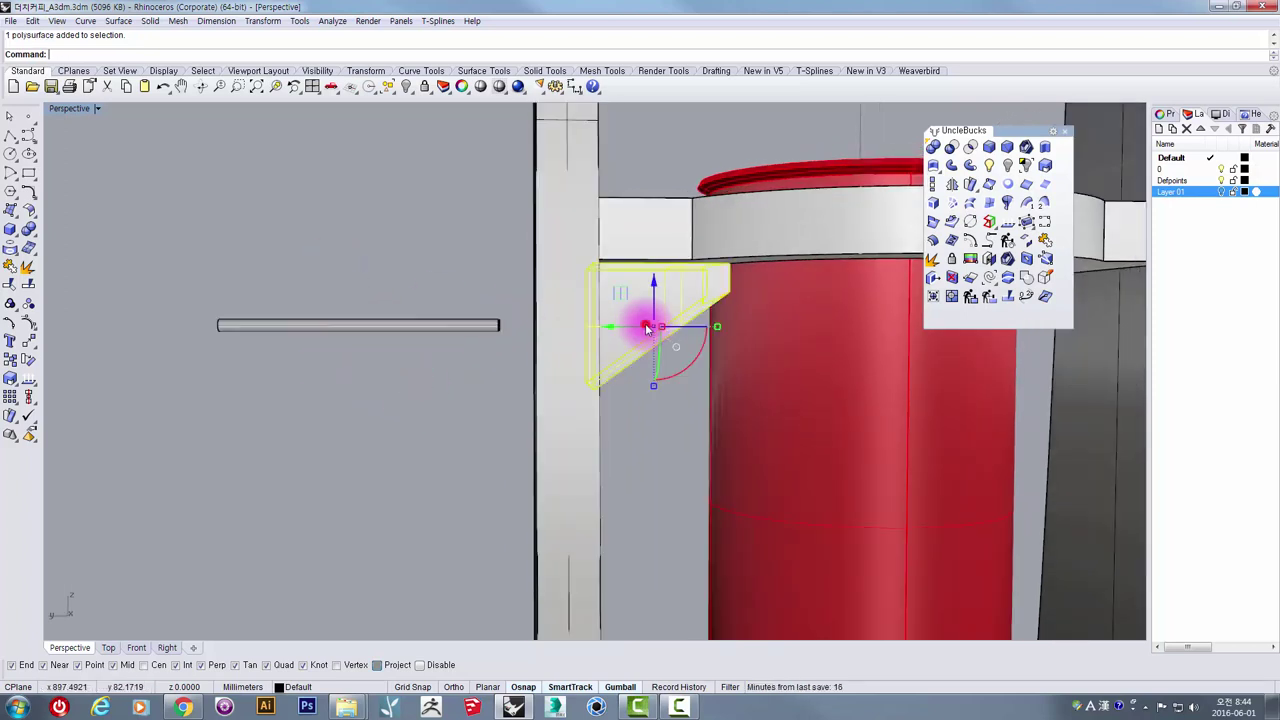
{"action": "right_click_drag", "start_coordinate": [349, 281], "coordinate": [581, 352]}
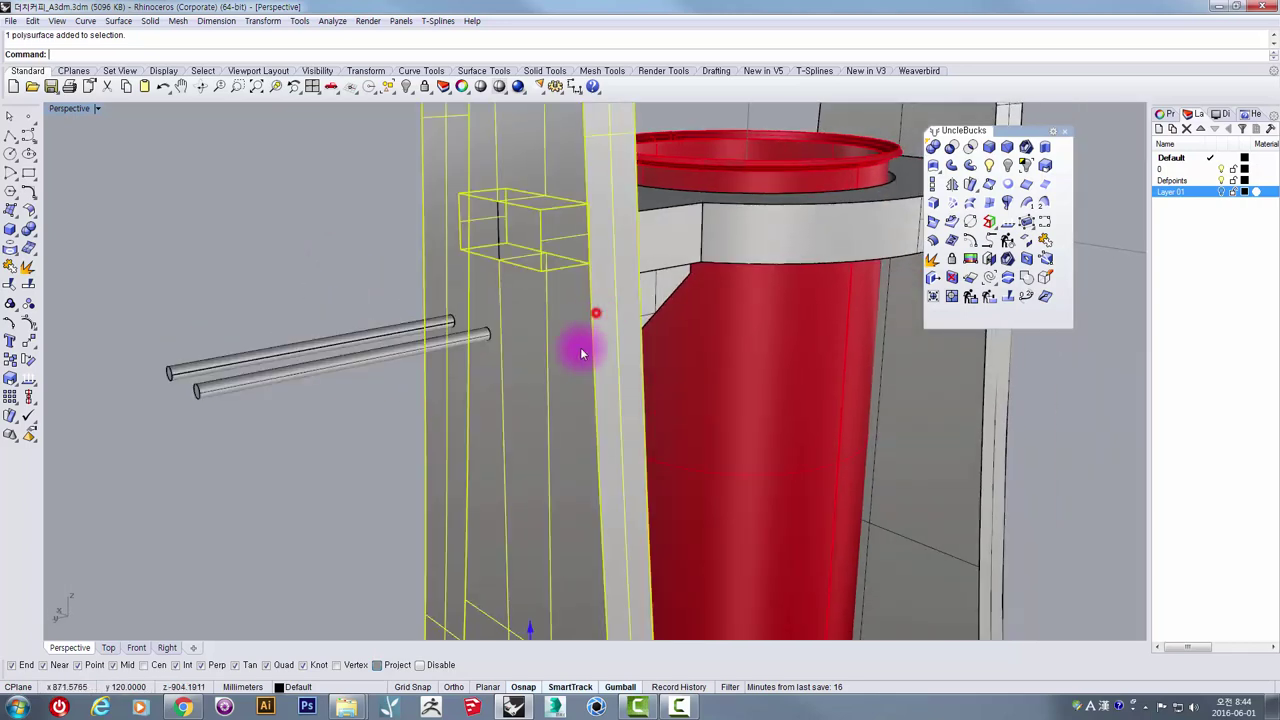